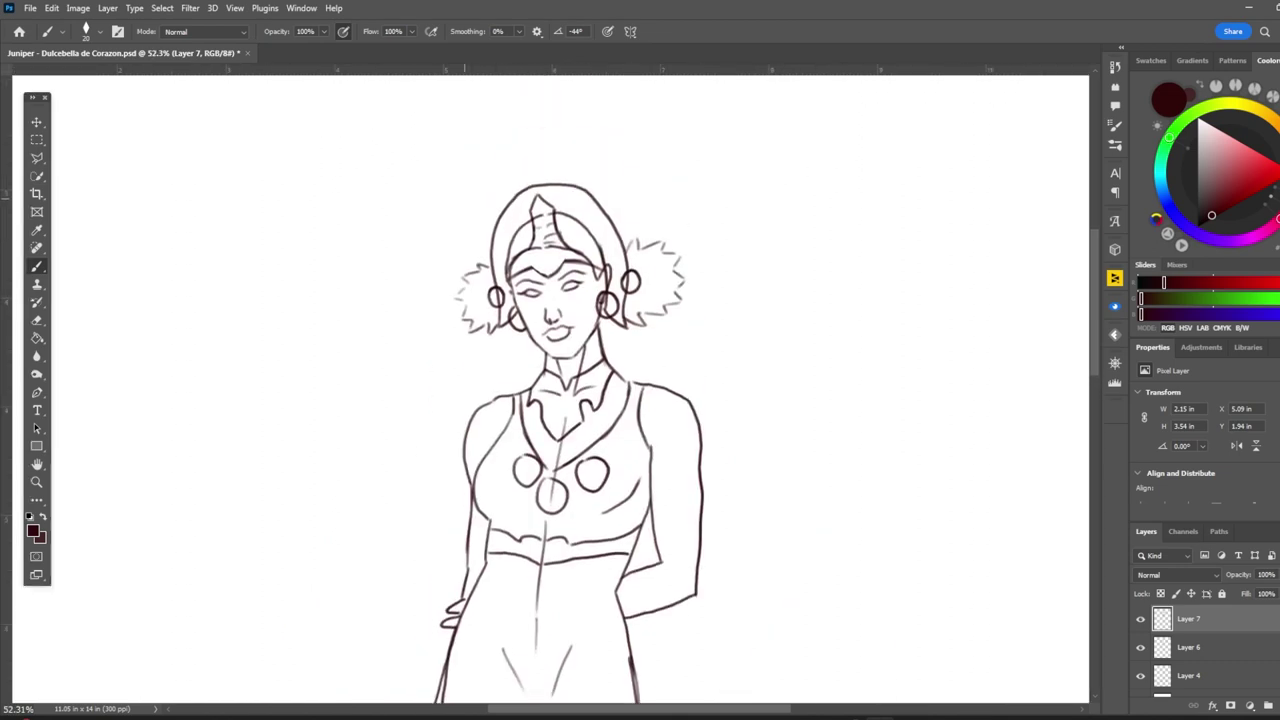
Step: Sketch the jagged trim along the headdress and the outline of the tall pointed plume rising above it
scroll(600, 400, down, 2)
scroll(600, 400, up, 1)
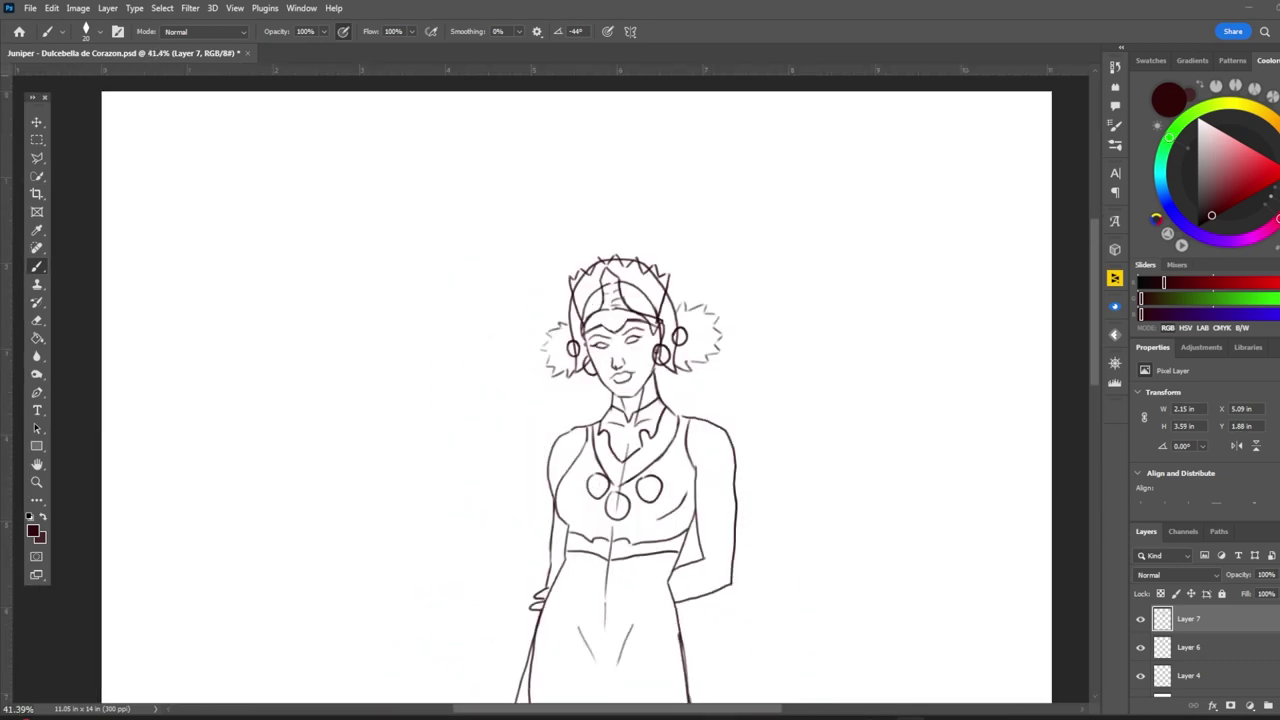
mouse_move(566, 318)
mouse_down()
mouse_move(547, 255)
mouse_move(614, 140)
mouse_up()
drag(656, 132, 662, 174)
mouse_move(676, 160)
mouse_down()
mouse_move(696, 194)
mouse_move(750, 212)
mouse_up()
drag(742, 250, 702, 306)
Step: Sketch thin flowing strands from the fluffy tufts on both sides of the head, trailing past the shoulders
drag(546, 338, 430, 476)
drag(556, 378, 466, 438)
drag(760, 330, 726, 400)
drag(748, 376, 620, 506)
drag(724, 356, 646, 474)
Step: Sketch the oval buckle at the centre of the waist and try out a draped hip cloth below it
scroll(600, 400, down, 5)
drag(604, 297, 596, 310)
mouse_move(616, 311)
mouse_down()
mouse_move(674, 304)
mouse_move(584, 342)
mouse_up()
drag(580, 330, 665, 400)
drag(572, 400, 640, 505)
drag(660, 405, 730, 445)
key(ctrl+z)
key(ctrl+z)
key(ctrl+z)
key(ctrl+z)
Step: Sketch the belt lines and the draped cloth folds hanging from the buckle over the hips and upper tail
mouse_move(590, 318)
mouse_down()
mouse_move(538, 432)
mouse_move(655, 445)
mouse_up()
drag(600, 395, 612, 450)
drag(530, 450, 570, 552)
drag(570, 550, 634, 468)
drag(638, 346, 695, 430)
drag(592, 324, 525, 405)
Step: Draw patterned tattoo markings on the shoulder and around the elbow of the arm held behind the back
key(ctrl+0)
scroll(610, 400, up, 2)
scroll(770, 385, up, 3)
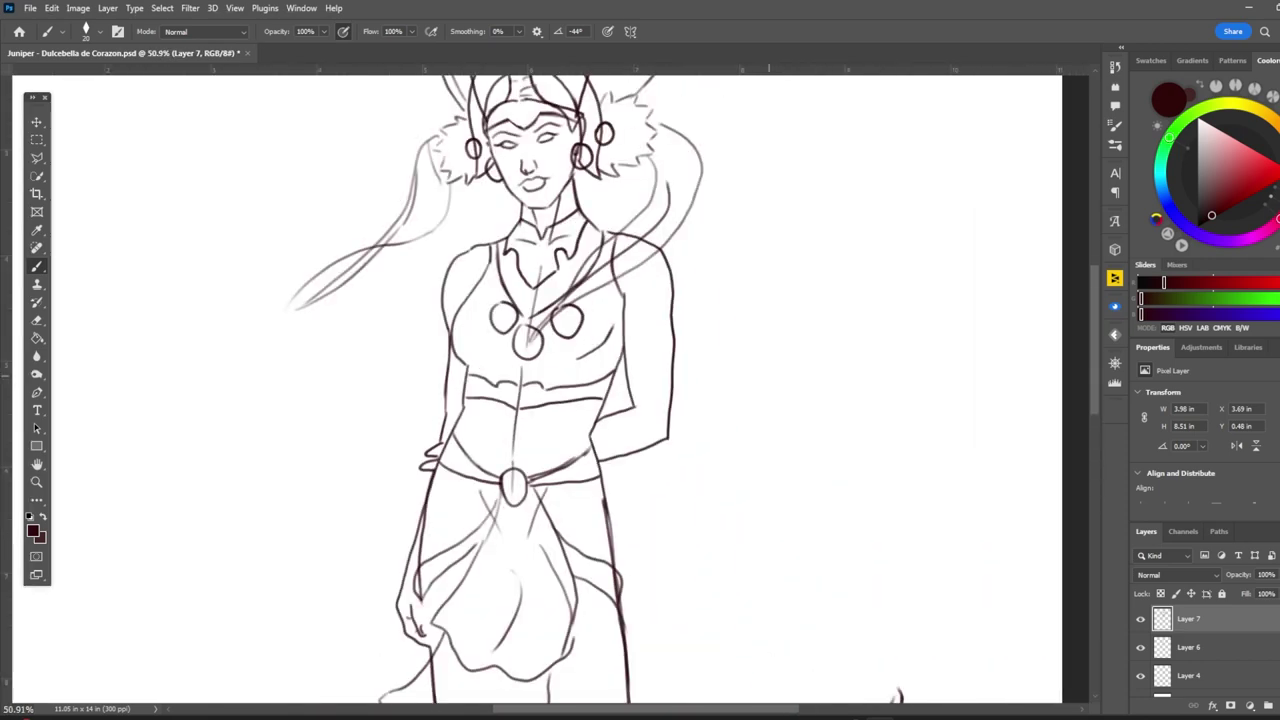
drag(636, 294, 658, 286)
drag(670, 330, 634, 392)
mouse_move(670, 358)
mouse_down()
mouse_move(640, 398)
mouse_move(628, 386)
mouse_up()
drag(664, 346, 642, 368)
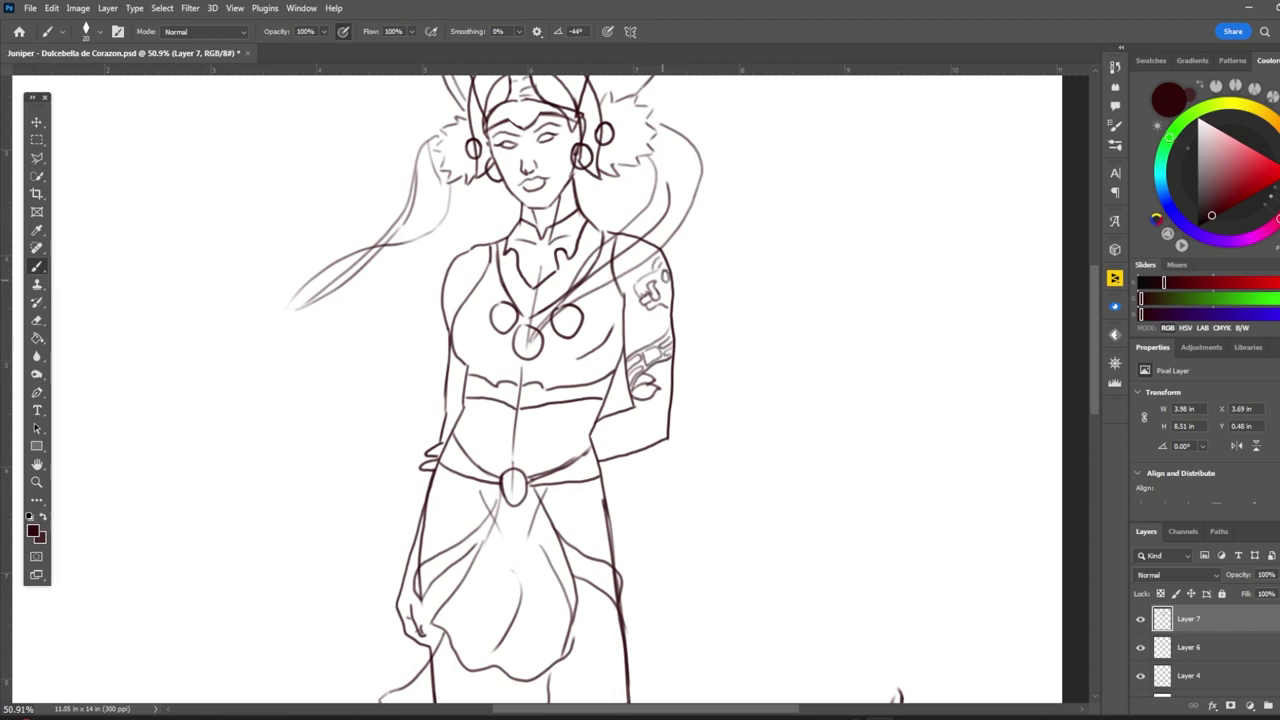
scroll(789, 270, down, 5)
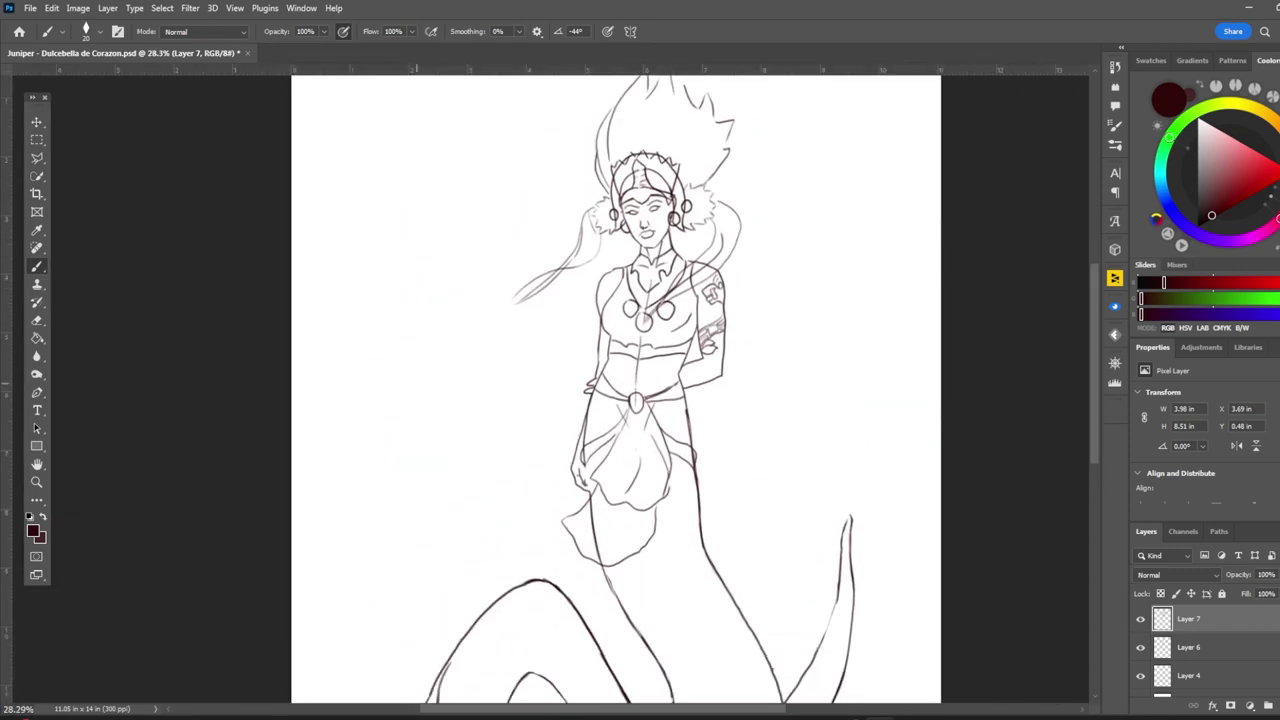
drag(594, 300, 420, 494)
drag(568, 324, 422, 490)
mouse_move(598, 308)
mouse_down()
mouse_move(566, 322)
mouse_move(410, 542)
mouse_up()
key(ctrl+z)
key(ctrl+z)
key(ctrl+z)
drag(596, 344, 412, 550)
mouse_move(596, 348)
mouse_down()
mouse_move(414, 558)
mouse_move(444, 476)
mouse_up()
key(ctrl+z)
key(ctrl+z)
key(ctrl+z)
drag(592, 332, 436, 462)
drag(600, 326, 440, 466)
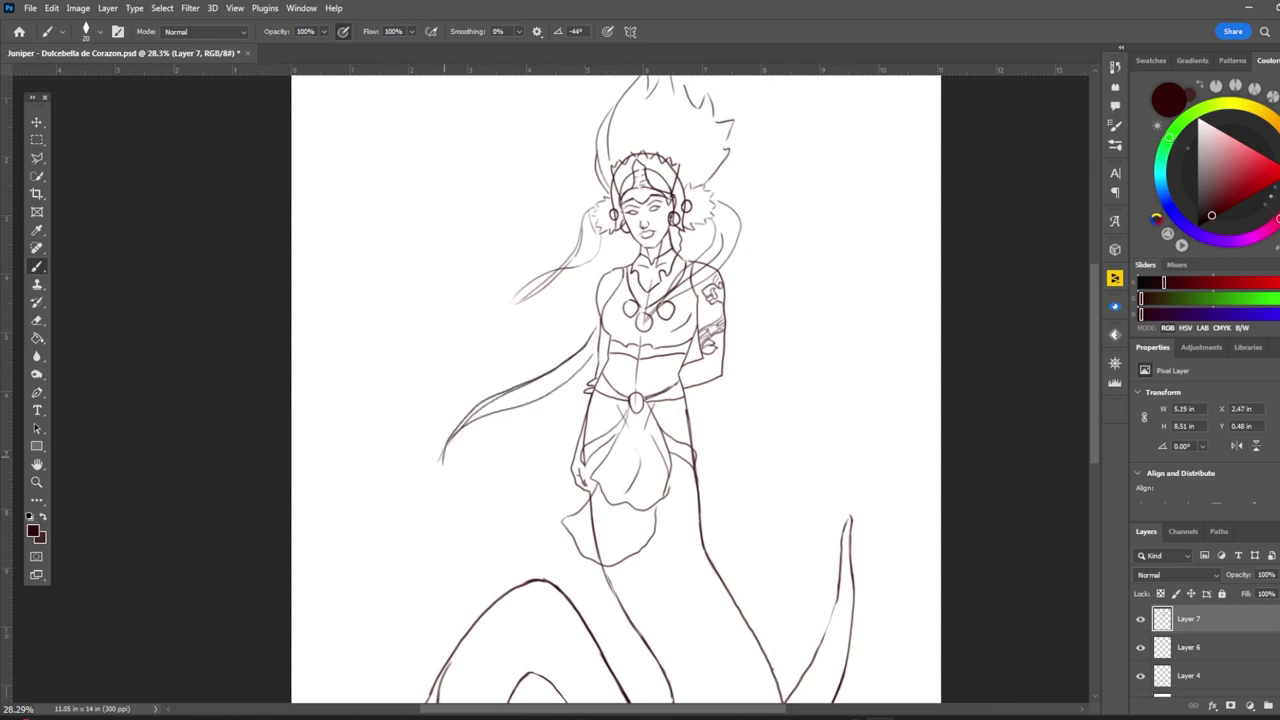
drag(594, 358, 440, 466)
scroll(440, 466, down, 3)
scroll(544, 393, up, 1)
key(ctrl+z)
key(ctrl+z)
drag(536, 312, 450, 410)
key(ctrl+z)
key(ctrl+z)
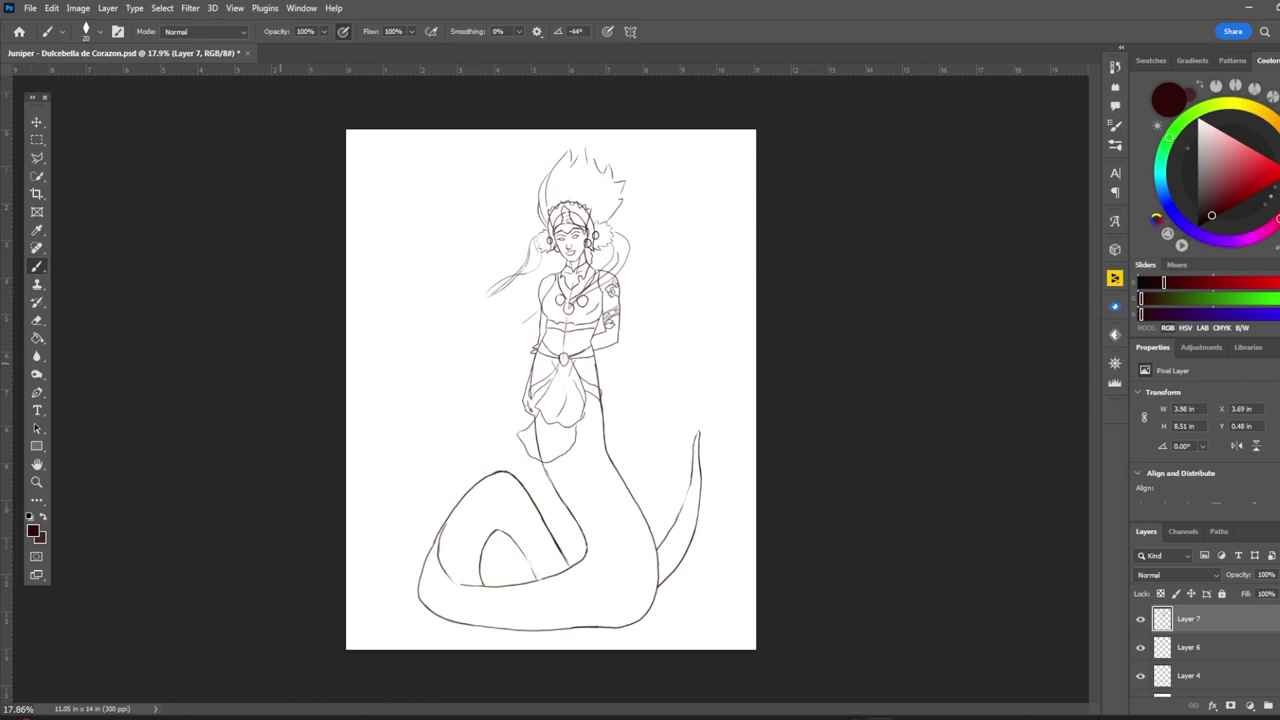
Step: Sketch a leaf-shaped fin around the tail tip and pointed flowing cloth pieces on both sides of the hips
scroll(617, 386, up, 1)
mouse_move(688, 534)
mouse_down()
mouse_move(700, 398)
mouse_move(742, 490)
mouse_move(716, 542)
mouse_up()
mouse_move(596, 322)
mouse_down()
mouse_move(632, 438)
mouse_move(604, 432)
mouse_up()
drag(502, 336, 460, 446)
mouse_move(484, 342)
mouse_down()
mouse_move(404, 382)
mouse_move(476, 392)
mouse_up()
drag(630, 370, 610, 466)
Step: Add inner strand lines to the plume above the headdress and to the flowing strands beside the head
scroll(537, 386, up, 2)
drag(548, 165, 570, 89)
drag(582, 228, 574, 150)
drag(614, 208, 592, 238)
drag(610, 238, 592, 246)
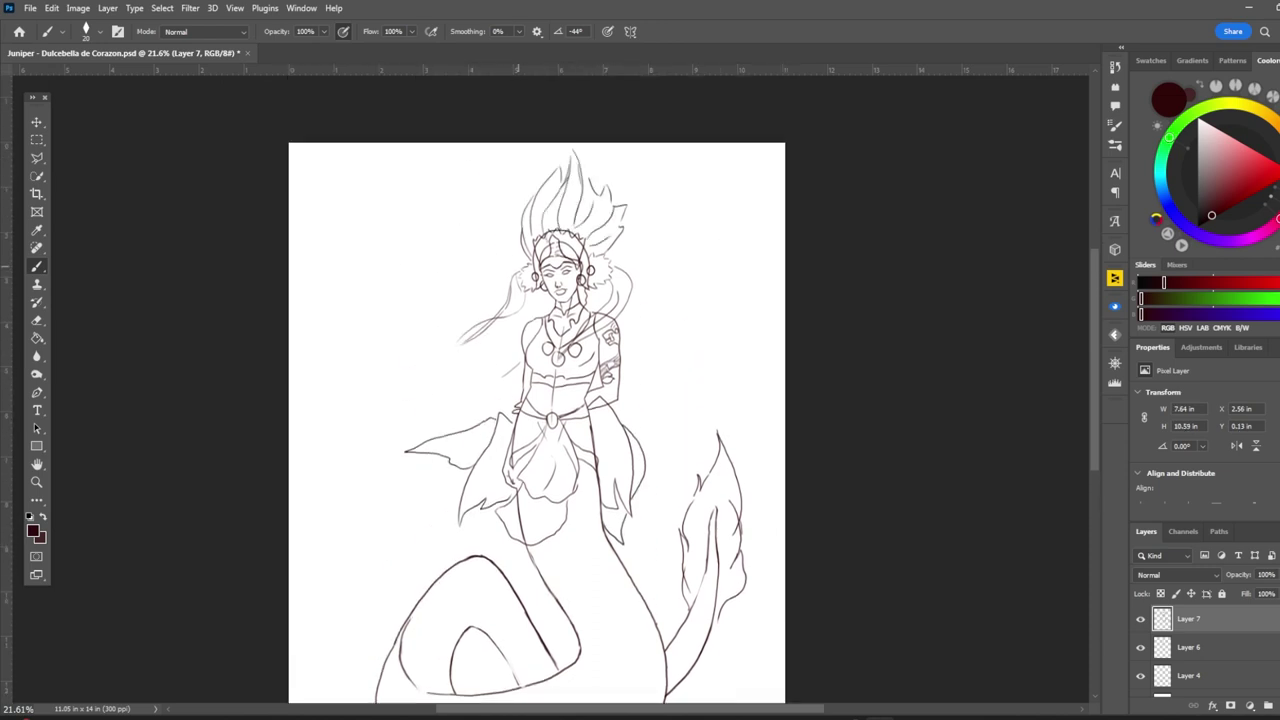
drag(574, 332, 618, 280)
drag(630, 268, 602, 320)
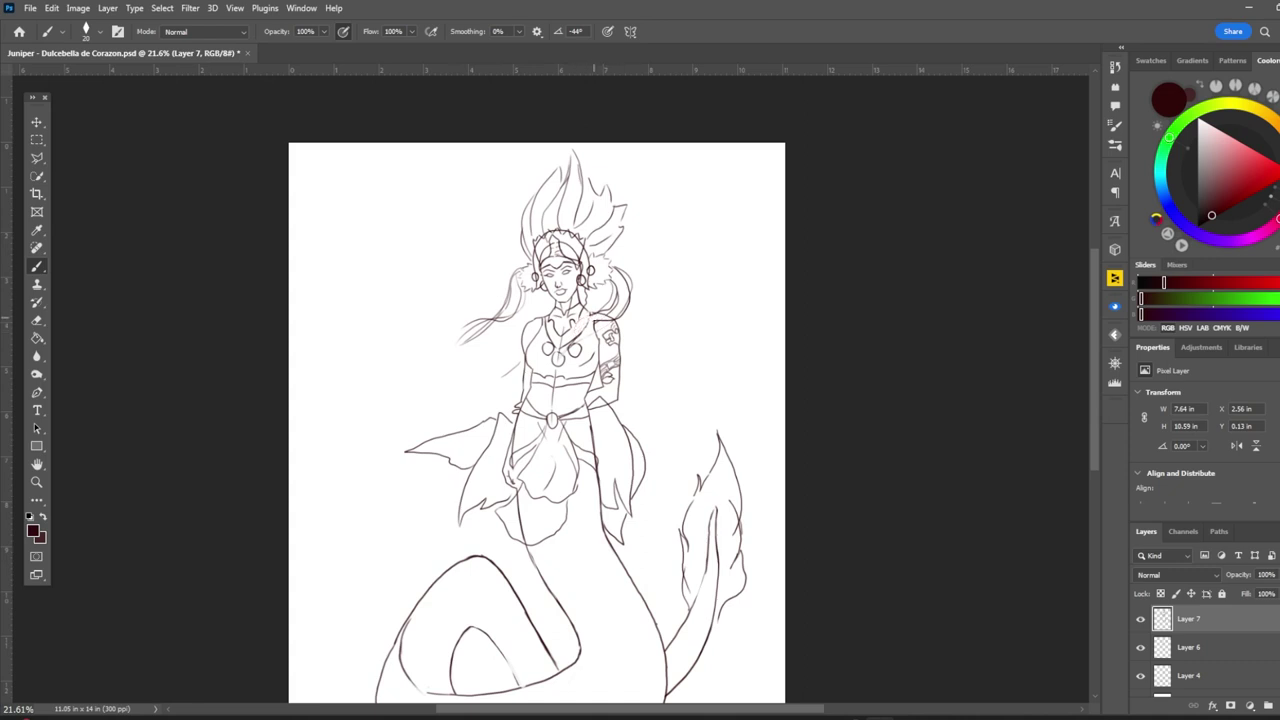
Step: Create a new layer beneath the line art layers and choose the DG_PureSolid brush for the grey base
scroll(537, 420, down, 1)
scroll(537, 420, down, 1)
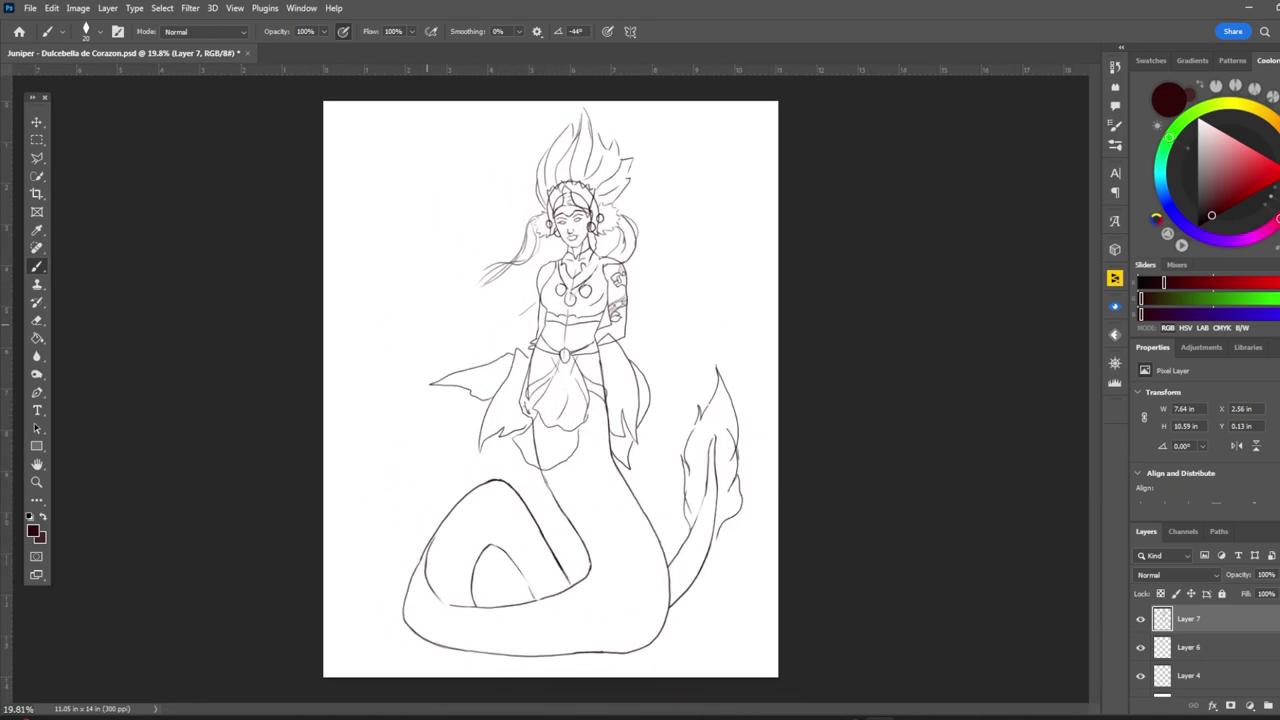
scroll(575, 400, up, 2)
scroll(301, 434, down, 1)
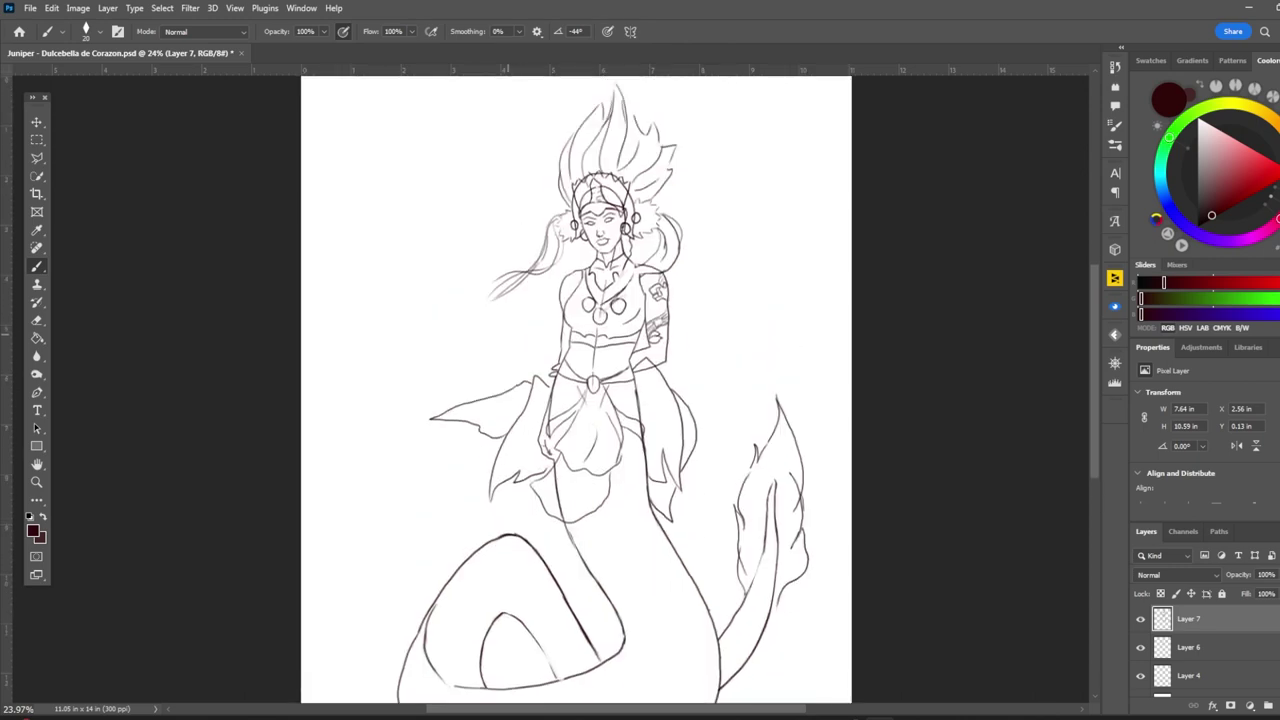
key(ctrl+shift+alt+n)
click(85, 31)
double_click(97, 382)
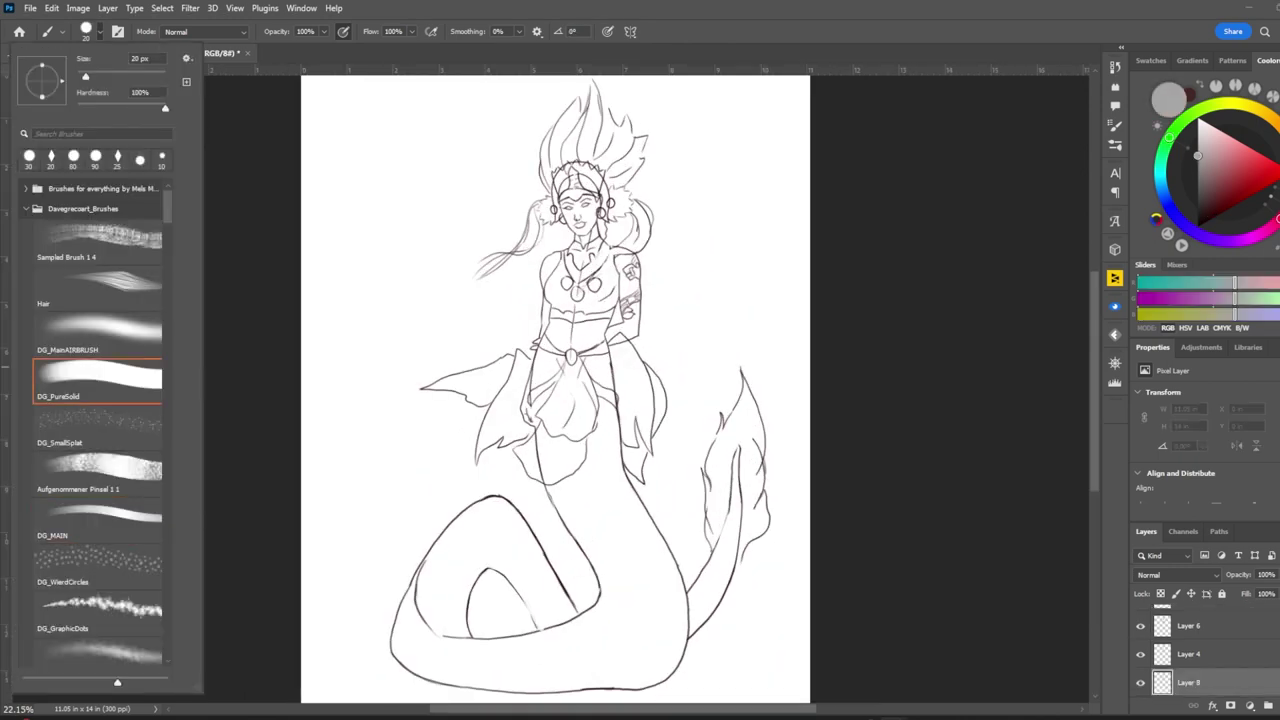
Step: Fill the raised coil of the snake tail and its outer bottom edge with flat grey
scroll(464, 686, up, 6)
mouse_move(522, 345)
mouse_down()
mouse_move(416, 430)
mouse_move(336, 617)
mouse_move(396, 657)
mouse_move(581, 685)
mouse_move(788, 682)
mouse_up()
key(ctrl+z)
mouse_move(352, 598)
mouse_down()
mouse_move(405, 650)
mouse_move(675, 686)
mouse_move(830, 620)
mouse_up()
mouse_move(498, 458)
mouse_down()
mouse_move(455, 590)
mouse_move(495, 640)
mouse_up()
mouse_move(495, 362)
mouse_down()
mouse_move(555, 375)
mouse_move(375, 625)
mouse_move(410, 600)
mouse_up()
drag(555, 370, 690, 600)
mouse_move(520, 470)
mouse_down()
mouse_move(640, 630)
mouse_move(534, 398)
mouse_up()
drag(440, 525, 425, 645)
drag(445, 592, 508, 660)
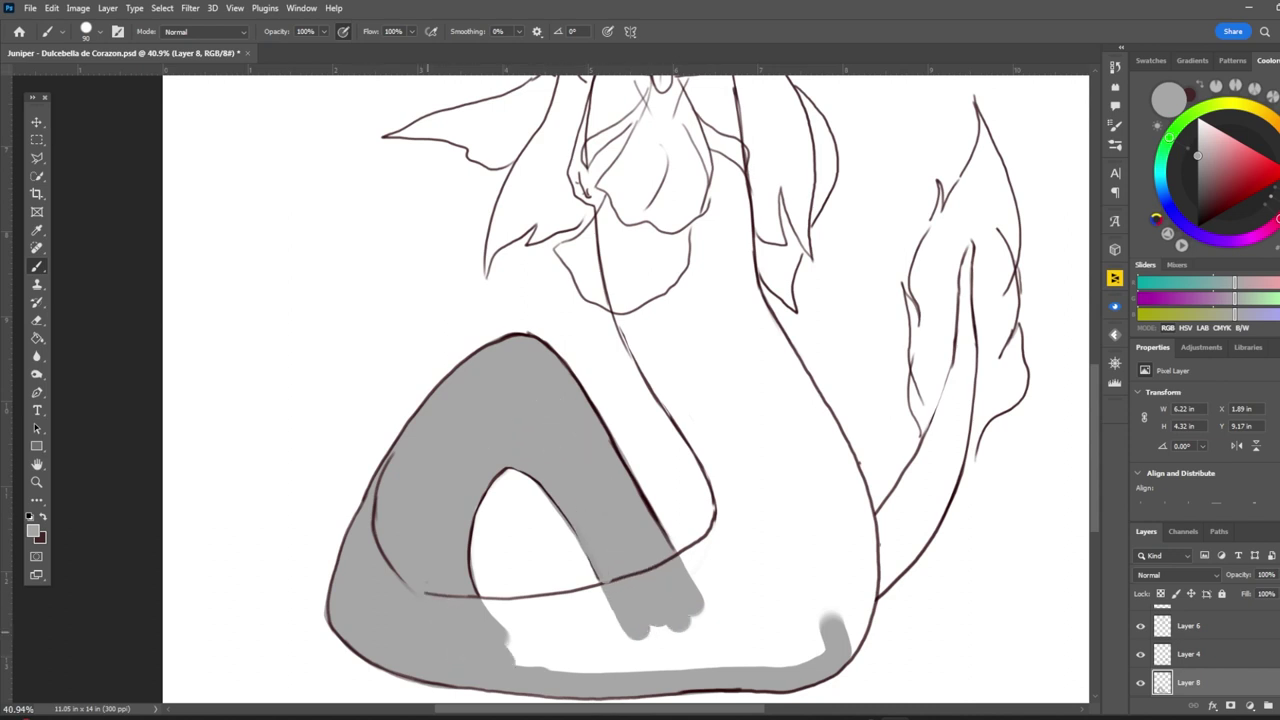
Step: Fill the bottom of the coil and the thick front part of the tail up to the hip cloth with grey
drag(490, 600, 620, 625)
mouse_move(505, 650)
mouse_down()
mouse_move(760, 640)
mouse_move(830, 655)
mouse_up()
mouse_move(600, 190)
mouse_down()
mouse_move(735, 570)
mouse_move(605, 185)
mouse_up()
mouse_move(735, 190)
mouse_down()
mouse_move(840, 680)
mouse_move(800, 640)
mouse_up()
drag(700, 600, 780, 420)
mouse_move(760, 530)
mouse_down()
mouse_move(660, 200)
mouse_move(690, 180)
mouse_up()
Step: Fill the thin upturned tail end inside the fin with grey and touch up the front tail's edge
drag(940, 225, 925, 375)
key(ctrl+z)
drag(968, 242, 958, 410)
drag(962, 285, 948, 460)
mouse_move(956, 370)
mouse_down()
mouse_move(880, 530)
mouse_move(891, 548)
mouse_up()
drag(945, 455, 885, 590)
drag(968, 418, 945, 498)
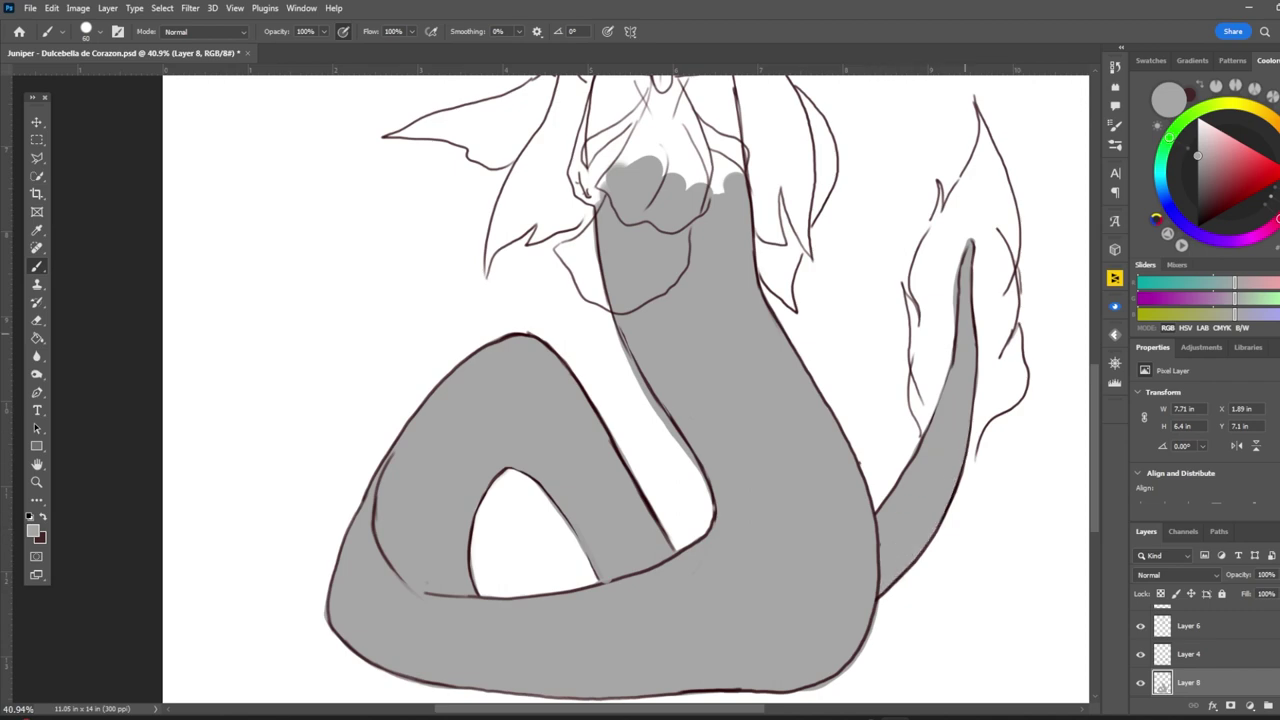
mouse_move(620, 330)
mouse_down()
mouse_move(688, 455)
mouse_move(610, 290)
mouse_move(672, 430)
mouse_up()
Step: Block in grey along the side of the torso, the hanging arm and the base of the neck
scroll(625, 390, down, 2)
scroll(419, 260, up, 3)
mouse_move(660, 205)
mouse_down()
mouse_move(632, 242)
mouse_move(596, 250)
mouse_move(575, 525)
mouse_up()
mouse_move(556, 478)
mouse_down()
mouse_move(522, 620)
mouse_move(546, 675)
mouse_up()
mouse_move(598, 345)
mouse_down()
mouse_move(552, 645)
mouse_move(630, 335)
mouse_up()
Step: Fill the face, forehead, neck and collar area with flat grey
scroll(600, 350, up, 3)
scroll(600, 350, up, 1)
drag(590, 270, 635, 495)
mouse_move(680, 360)
mouse_down()
mouse_move(700, 490)
mouse_move(745, 470)
mouse_up()
drag(665, 335, 615, 430)
drag(600, 255, 660, 340)
drag(690, 265, 655, 385)
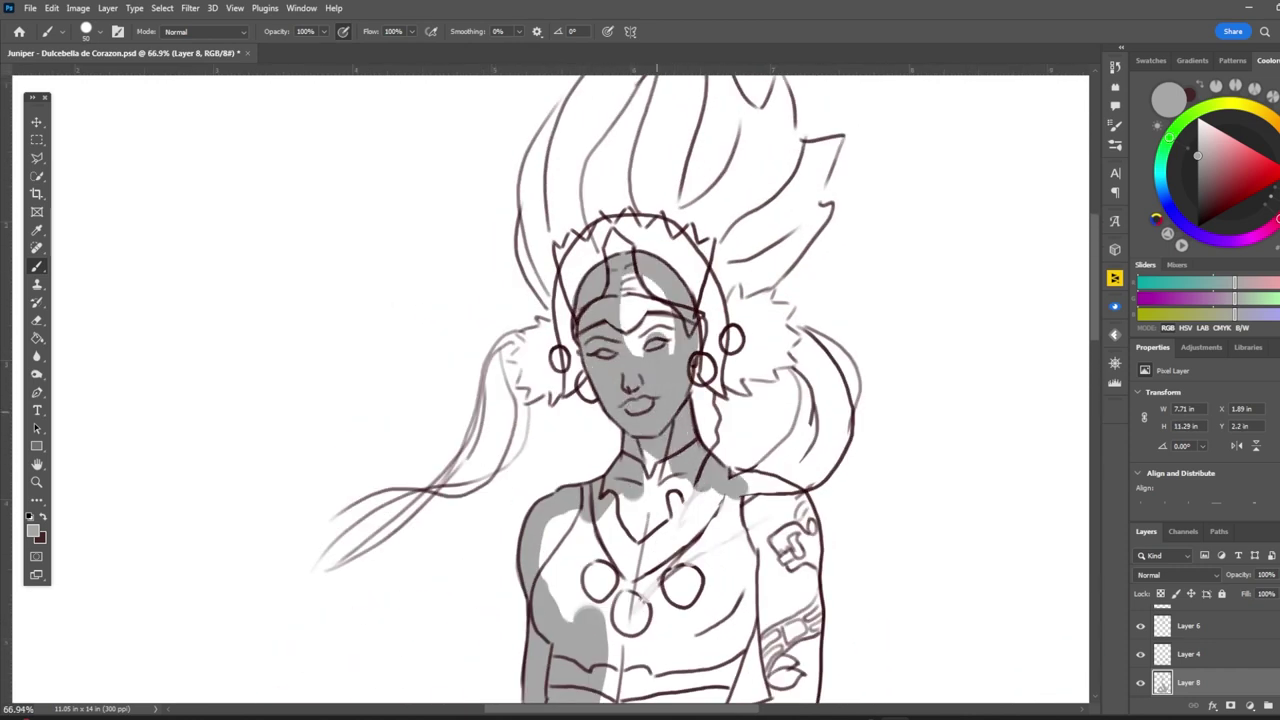
drag(630, 280, 665, 355)
drag(700, 300, 695, 395)
drag(640, 460, 710, 520)
Step: Fill the tattooed arm, its shoulder and the adjoining side of the torso with grey
scroll(640, 400, down, 2)
scroll(640, 400, right, 2)
drag(500, 225, 540, 265)
mouse_move(542, 208)
mouse_down()
mouse_move(575, 242)
mouse_move(598, 320)
mouse_up()
drag(555, 245, 595, 395)
mouse_move(595, 300)
mouse_down()
mouse_move(600, 410)
mouse_move(505, 420)
mouse_up()
drag(570, 395, 495, 415)
drag(545, 260, 530, 400)
mouse_move(560, 320)
mouse_down()
mouse_move(500, 400)
mouse_move(550, 400)
mouse_up()
Step: Fill the remaining chest, waist and hip areas with grey to join the torso to the tail
drag(420, 240, 555, 300)
drag(520, 260, 510, 340)
drag(410, 250, 520, 350)
drag(420, 280, 475, 330)
mouse_move(490, 325)
mouse_down()
mouse_move(450, 575)
mouse_move(495, 402)
mouse_up()
mouse_move(505, 428)
mouse_down()
mouse_move(500, 590)
mouse_move(540, 512)
mouse_up()
drag(535, 508, 545, 595)
drag(548, 434, 552, 506)
drag(556, 498, 562, 586)
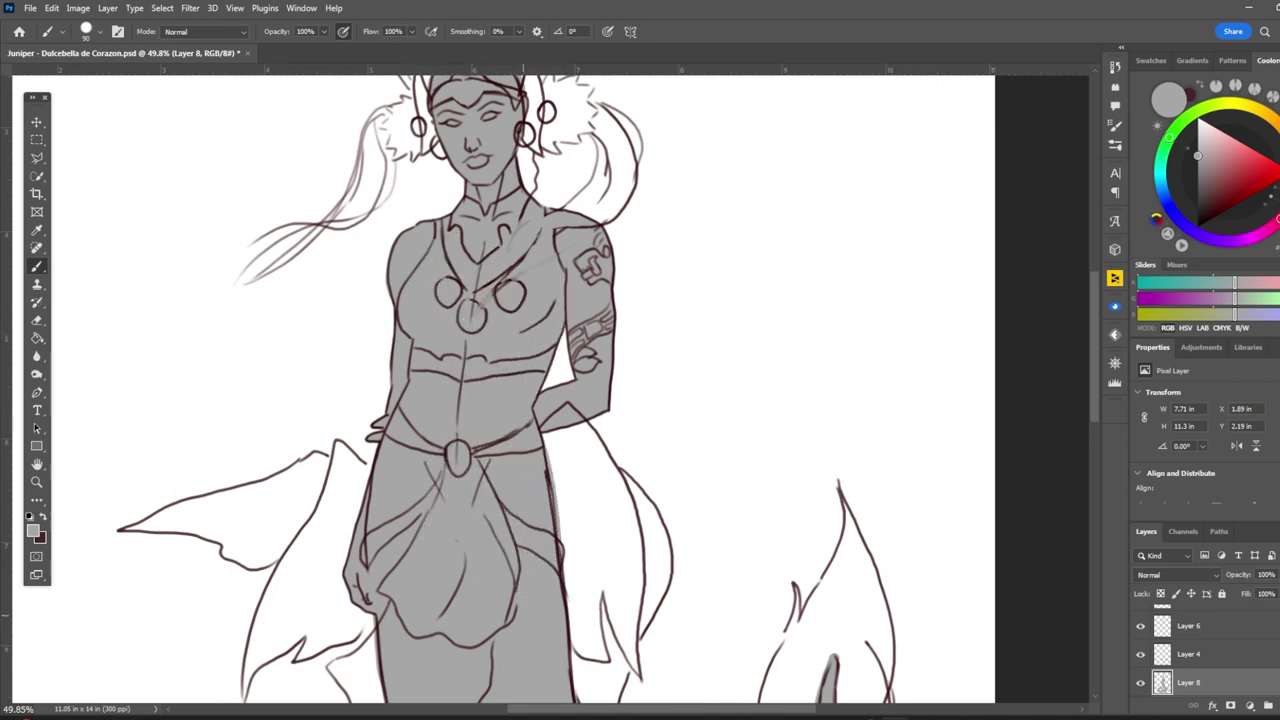
Step: Fill the headdress band around the head and down both sides of the face with grey
scroll(497, 223, down, 5)
scroll(520, 250, up, 5)
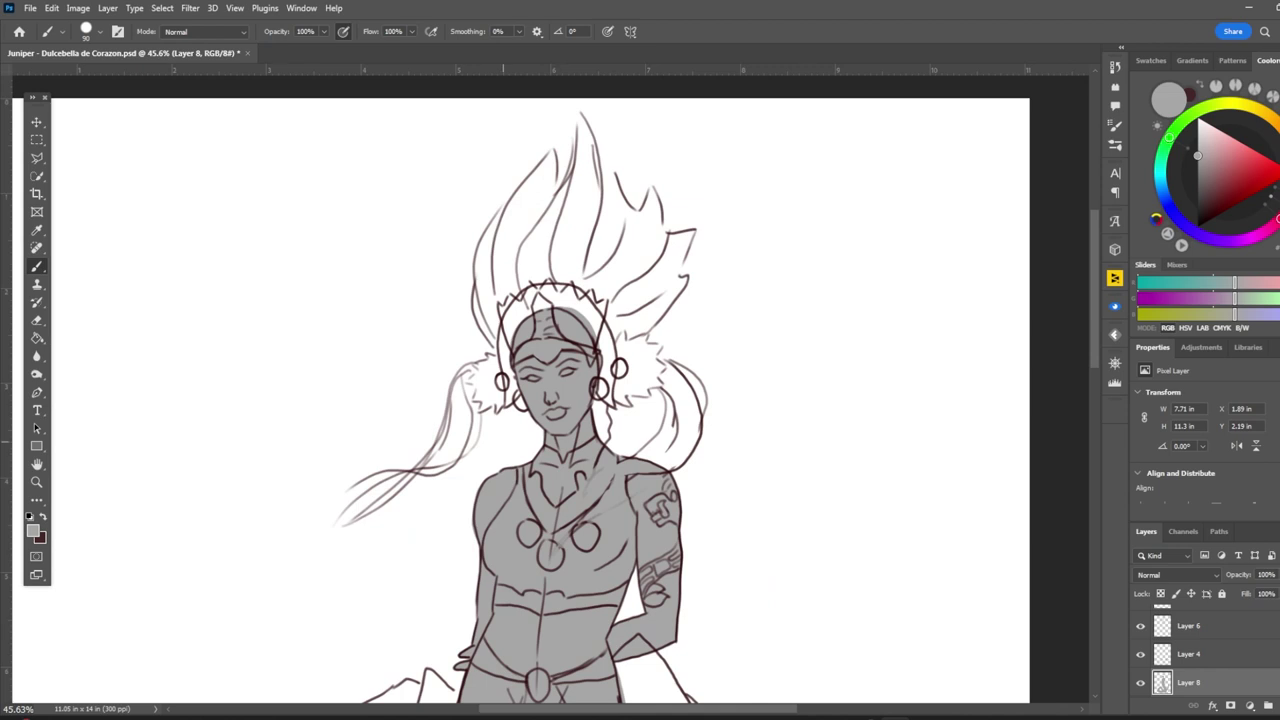
scroll(525, 400, up, 2)
mouse_move(530, 235)
mouse_down()
mouse_move(500, 285)
mouse_move(498, 404)
mouse_up()
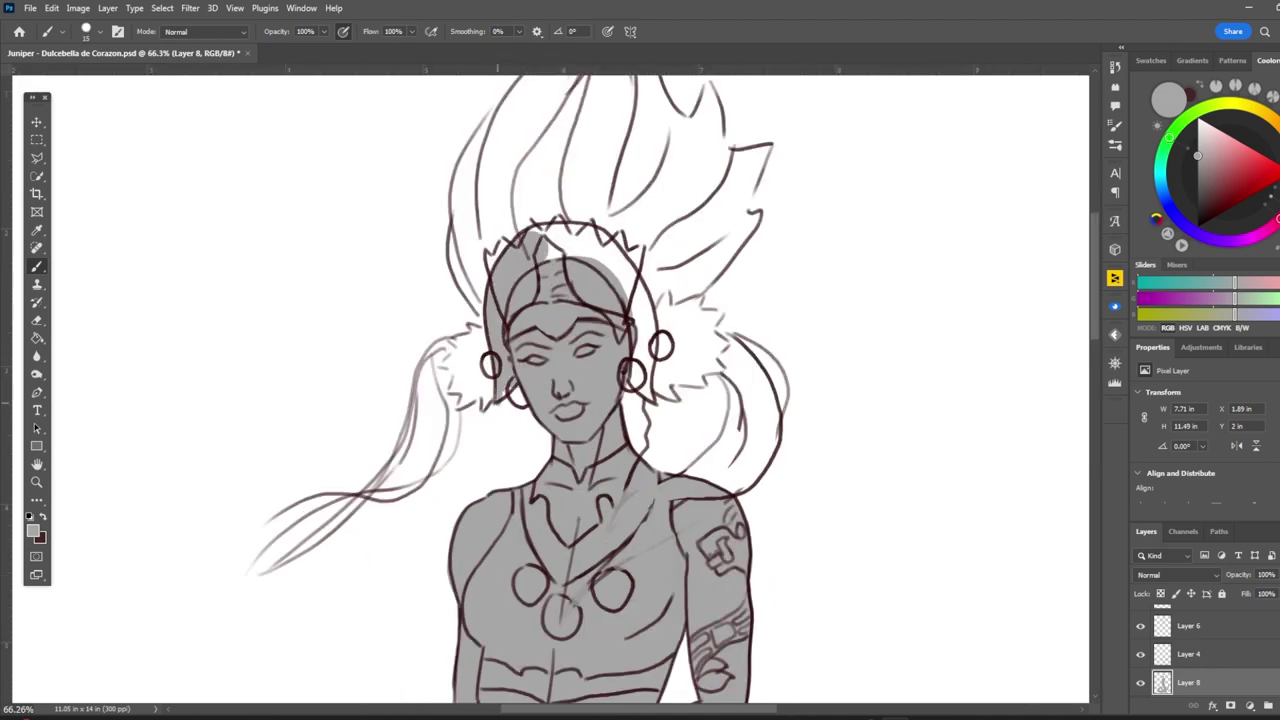
drag(652, 318, 640, 400)
mouse_move(645, 292)
mouse_down()
mouse_move(636, 385)
mouse_move(628, 370)
mouse_up()
mouse_move(530, 240)
mouse_down()
mouse_move(552, 228)
mouse_move(620, 270)
mouse_up()
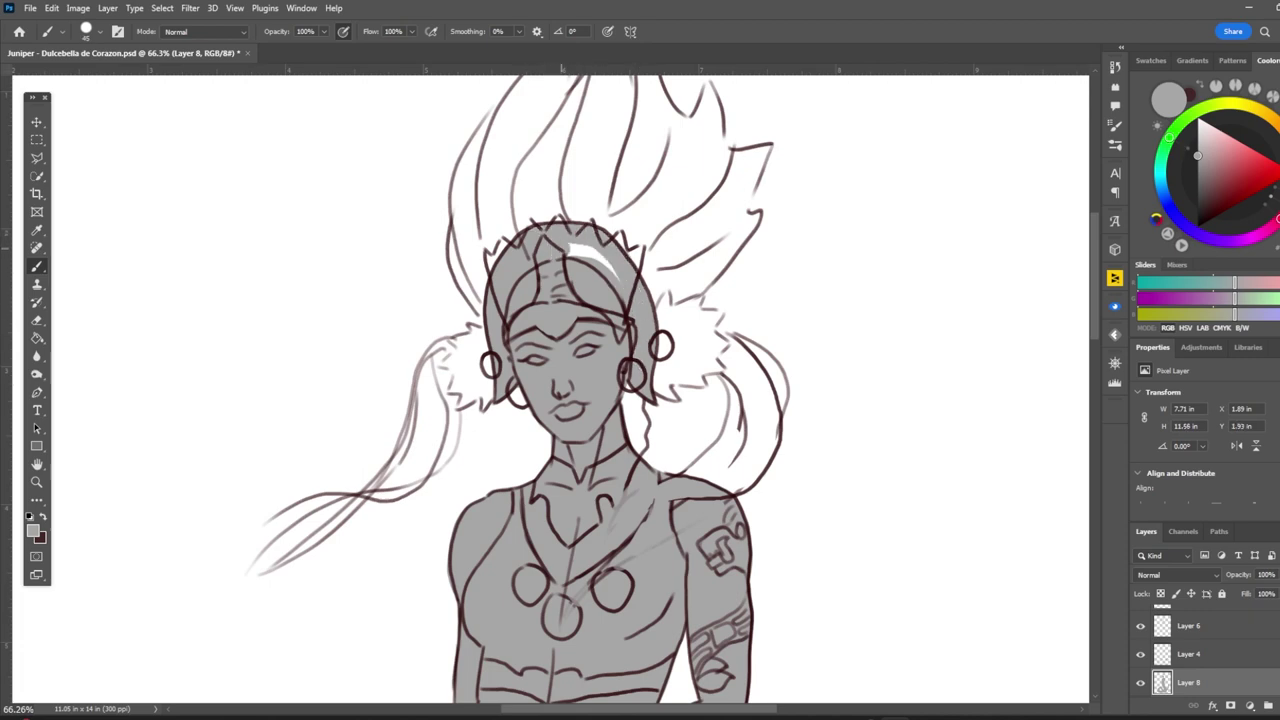
Step: Paint the whole snake tail and hips green up to the belt on a layer clipped to the grey base
scroll(557, 250, down, 5)
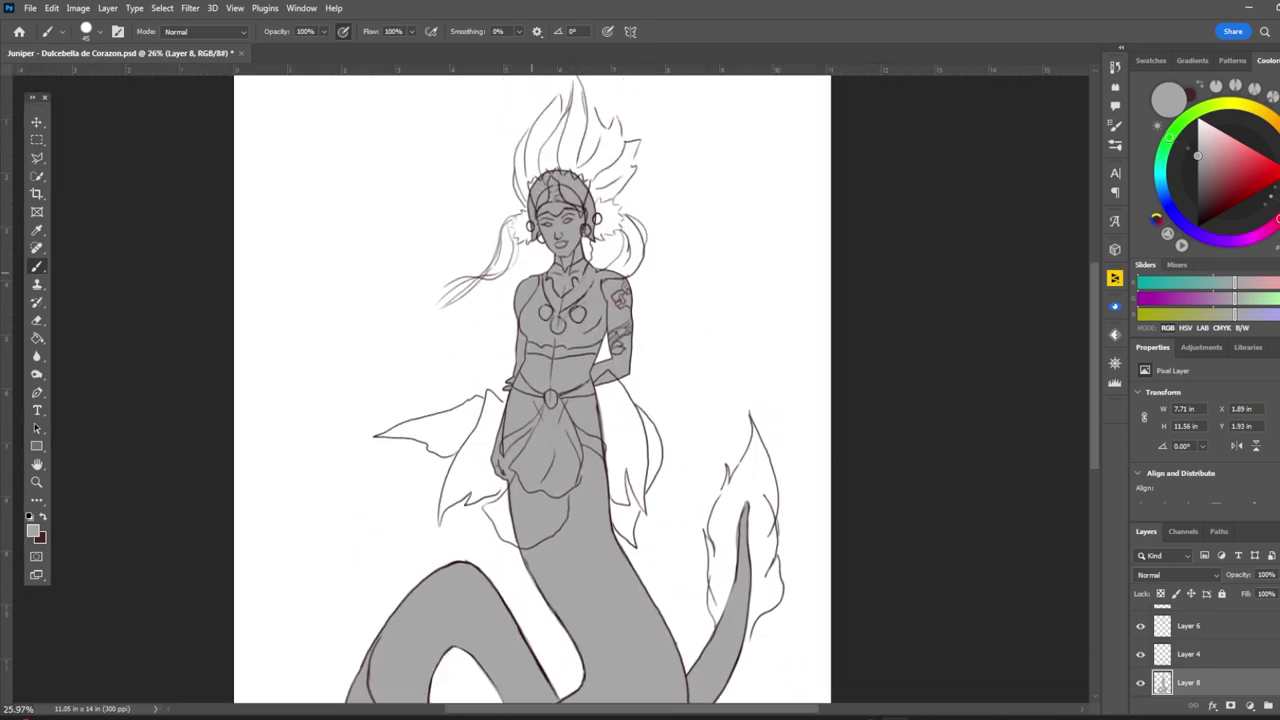
scroll(532, 390, down, 3)
scroll(532, 390, up, 2)
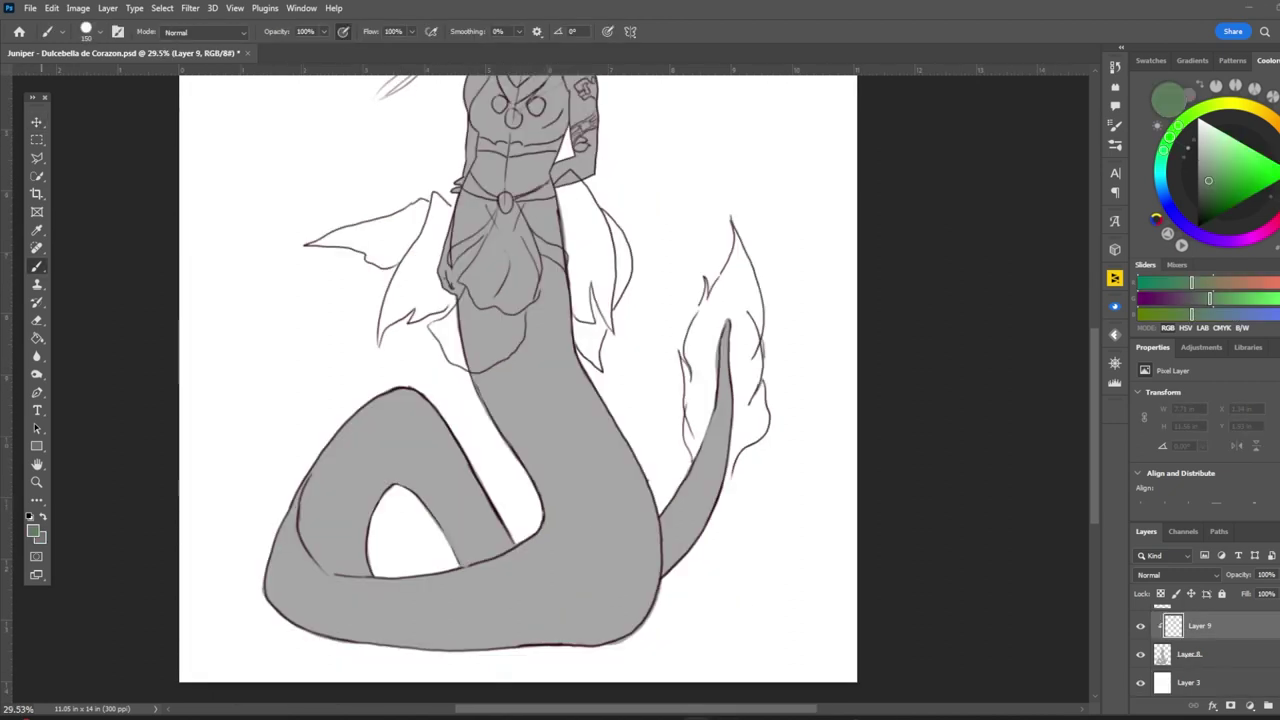
mouse_move(540, 370)
mouse_down()
mouse_move(620, 600)
mouse_move(725, 340)
mouse_move(330, 480)
mouse_move(290, 600)
mouse_up()
mouse_move(470, 390)
mouse_down()
mouse_move(500, 200)
mouse_move(575, 360)
mouse_move(547, 195)
mouse_up()
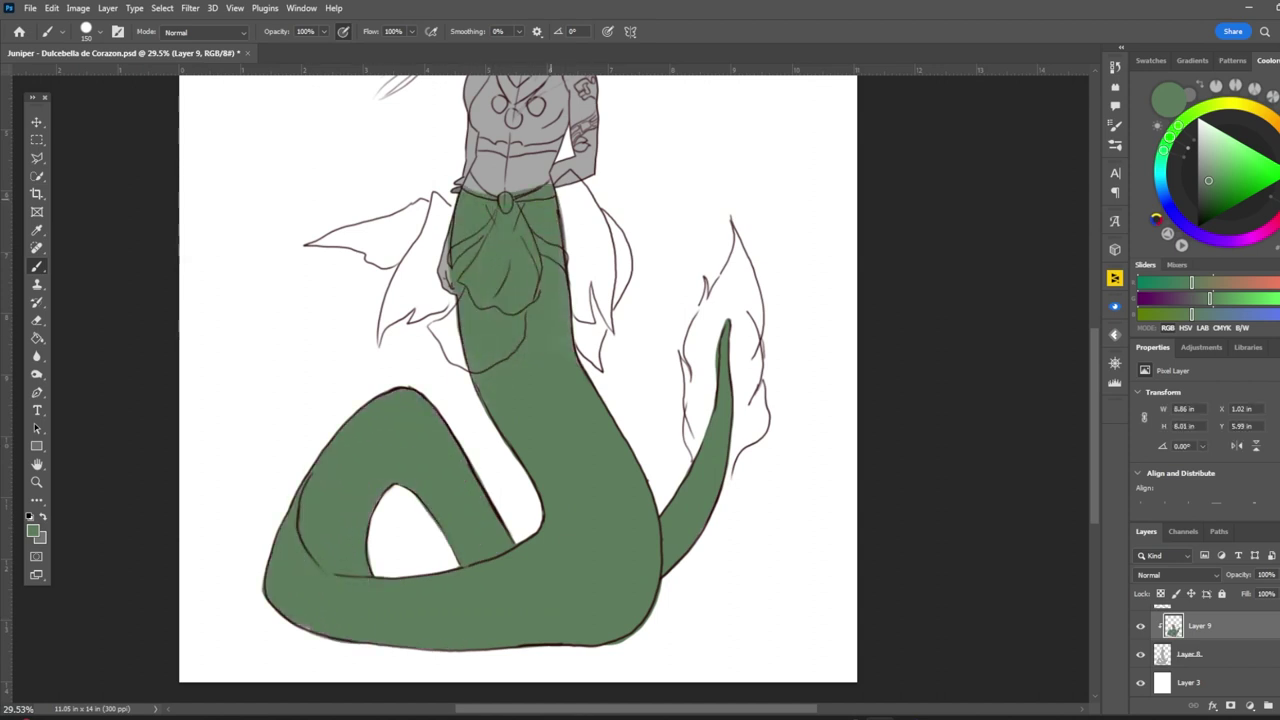
scroll(534, 225, up, 3)
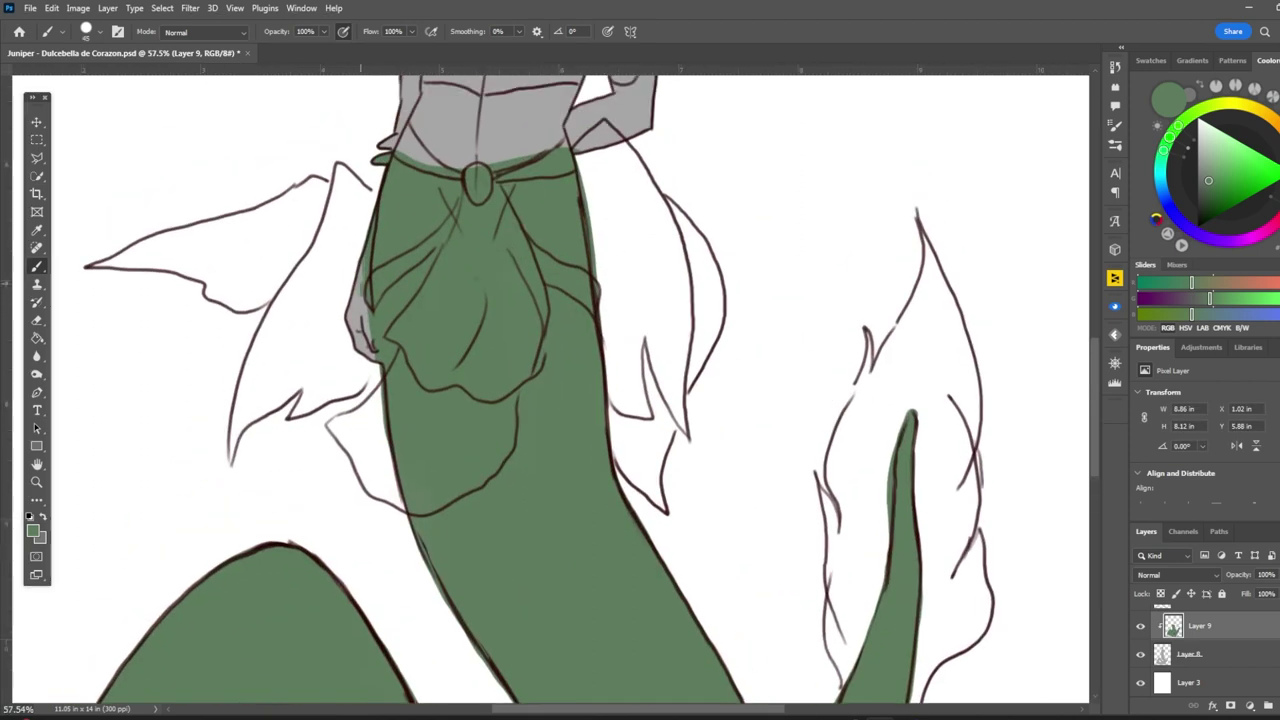
scroll(372, 400, up, 3)
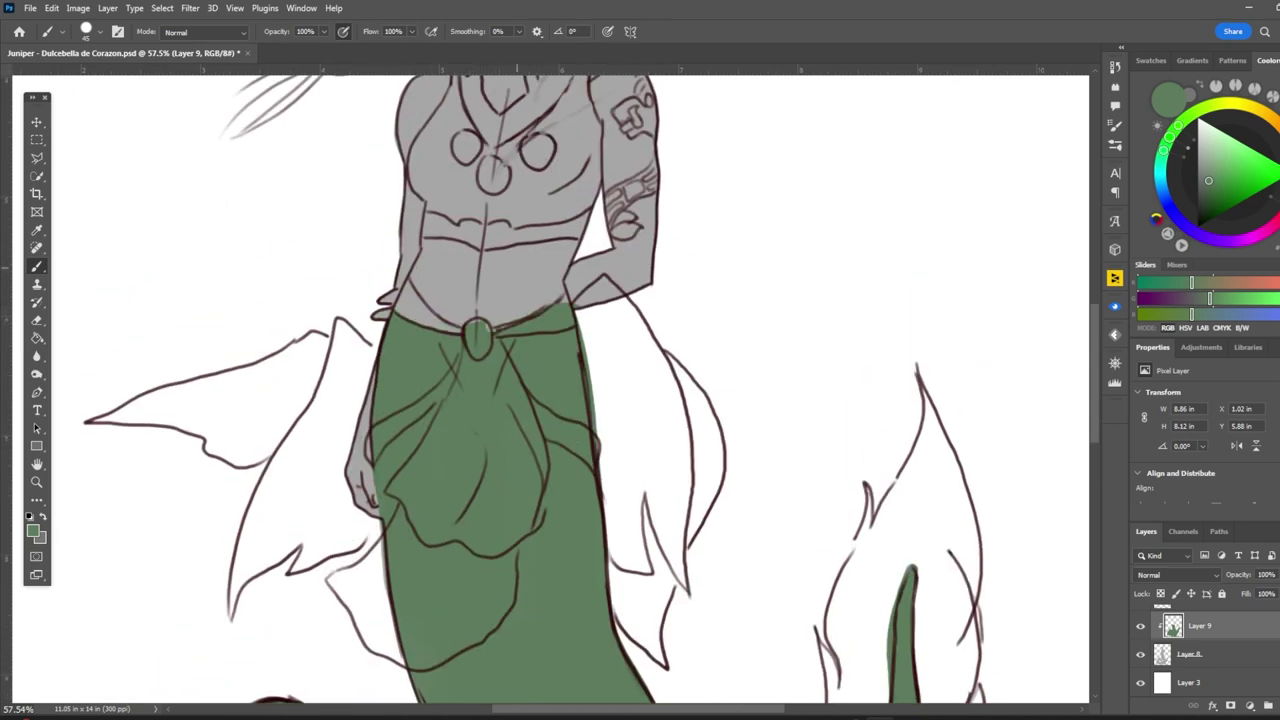
Step: Add another clipped layer and paint the face, torso, arms and hands with a reddish-brown skin colour
scroll(547, 560, down, 1)
scroll(550, 388, up, 3)
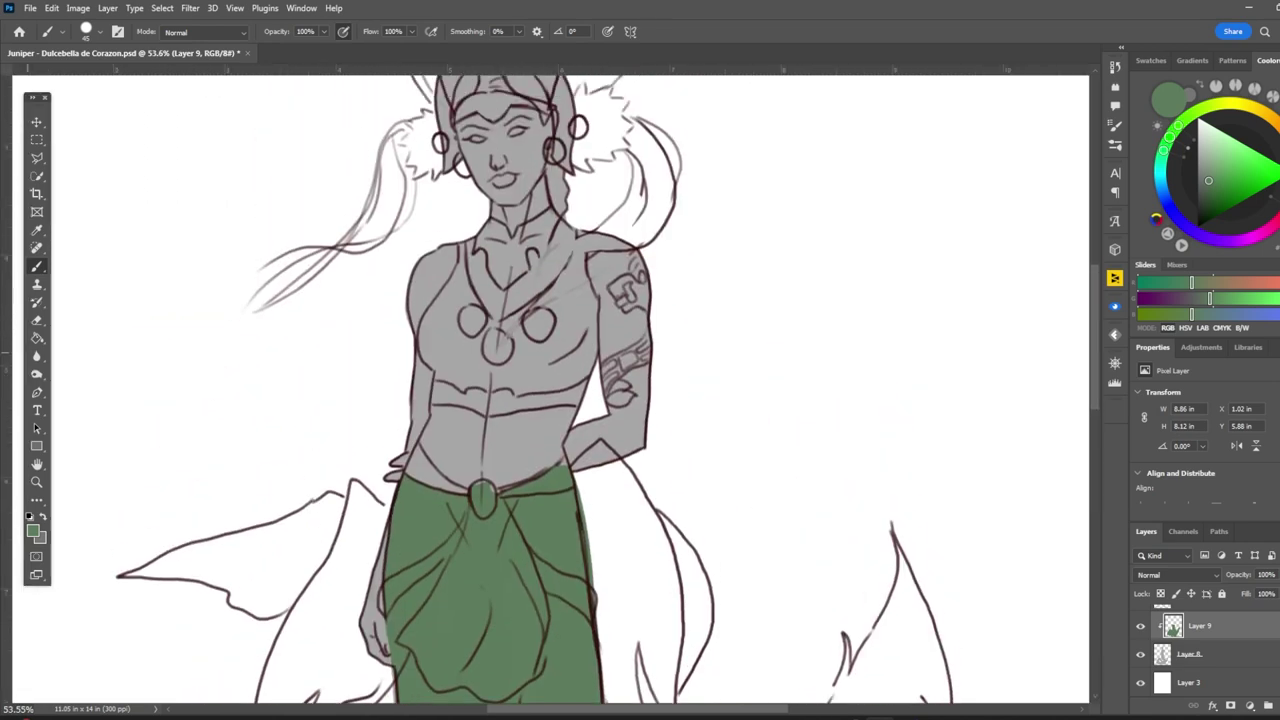
key(ctrl+shift+alt+n)
drag(396, 445, 400, 478)
drag(378, 560, 378, 658)
drag(382, 528, 378, 608)
mouse_move(566, 436)
mouse_down()
mouse_move(612, 400)
mouse_move(600, 270)
mouse_move(540, 110)
mouse_move(430, 440)
mouse_move(470, 482)
mouse_move(560, 468)
mouse_move(455, 420)
mouse_move(580, 380)
mouse_up()
scroll(550, 390, down, 3)
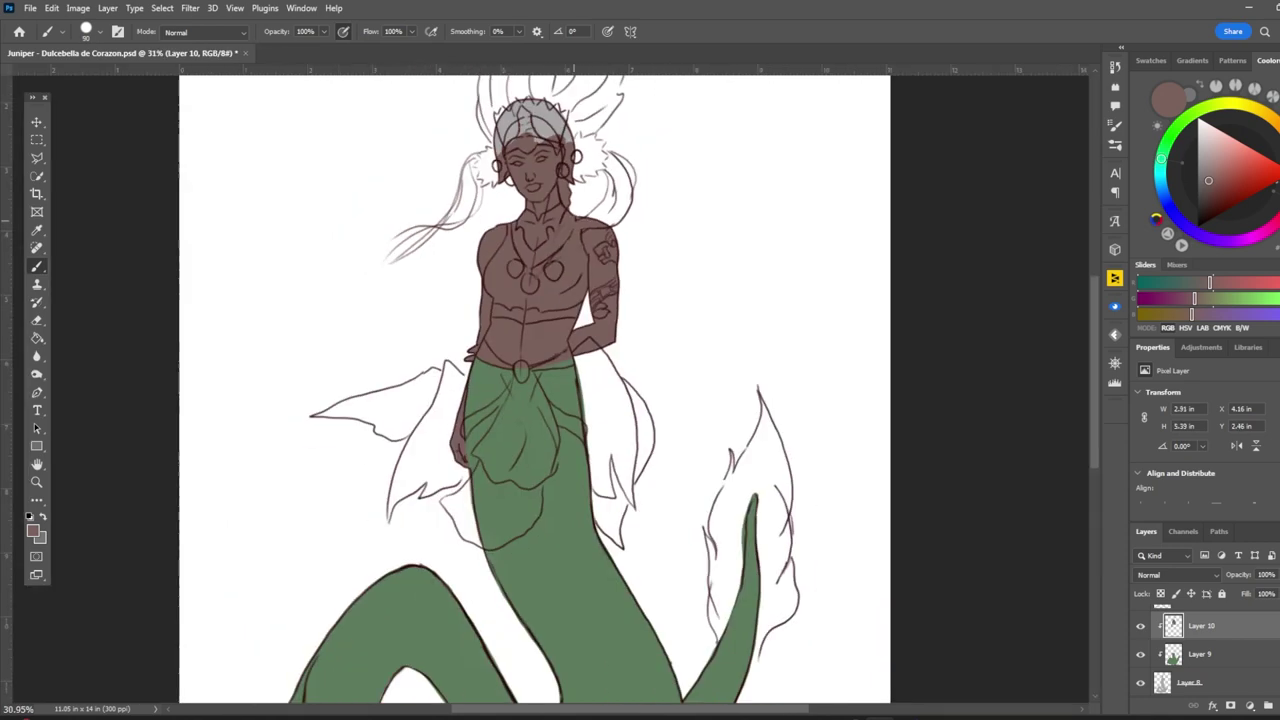
Step: Add a clipped layer above the skin and paint the sleeveless crop top and high collar greyish blue
scroll(550, 390, up, 3)
key(ctrl+shift+alt+n)
drag(1161, 158, 1169, 207)
drag(489, 289, 494, 334)
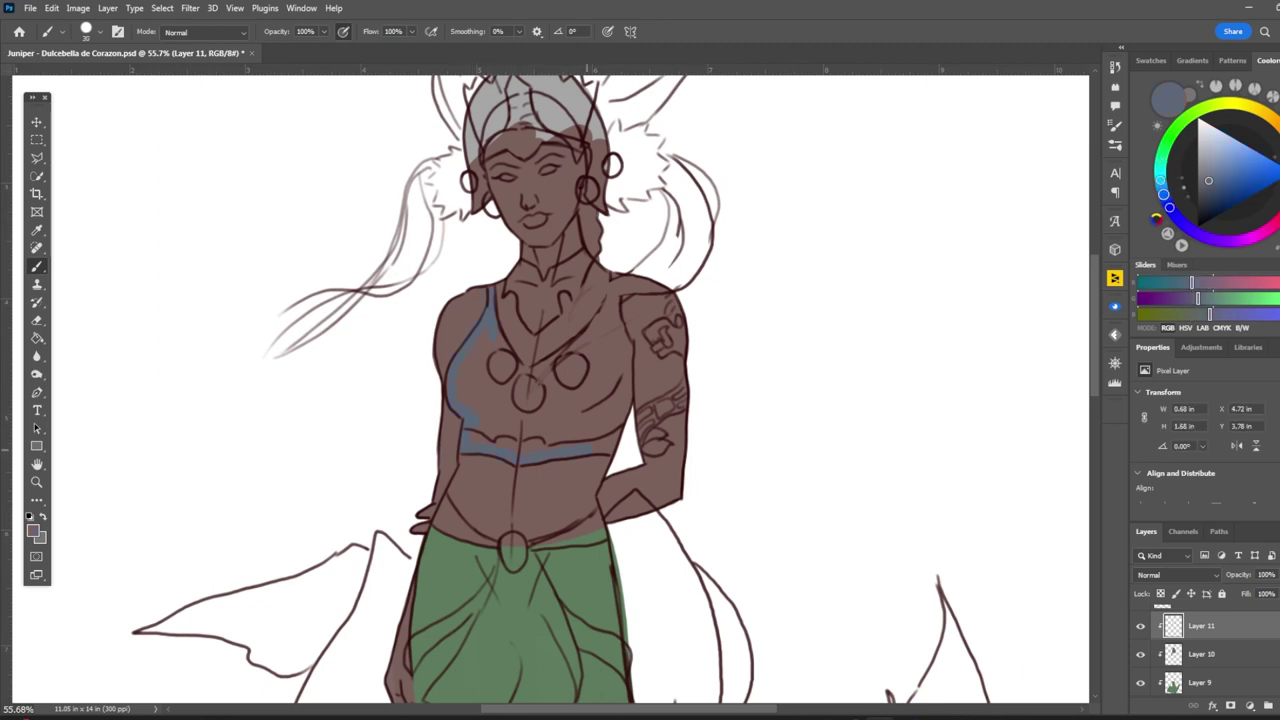
drag(545, 405, 503, 400)
scroll(556, 390, up, 3)
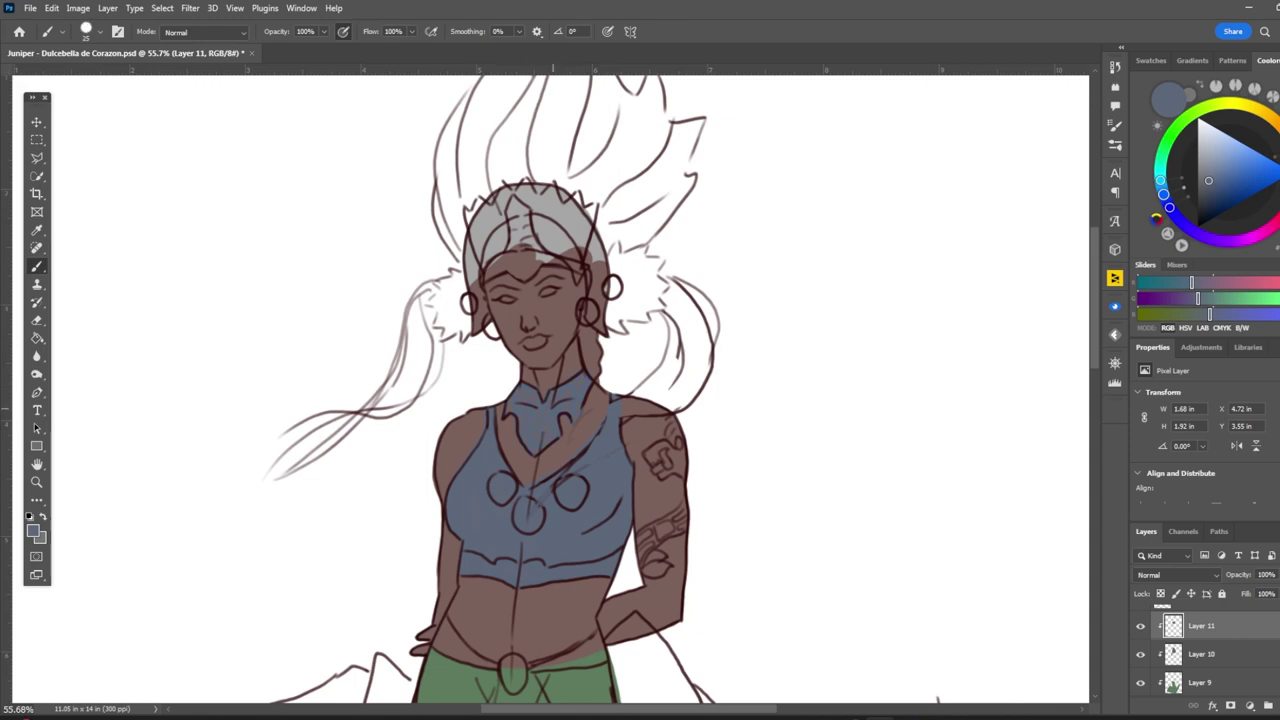
Step: Paint the waistband, its round buckle and the two draped straps over the hips the same greyish blue
scroll(556, 390, down, 5)
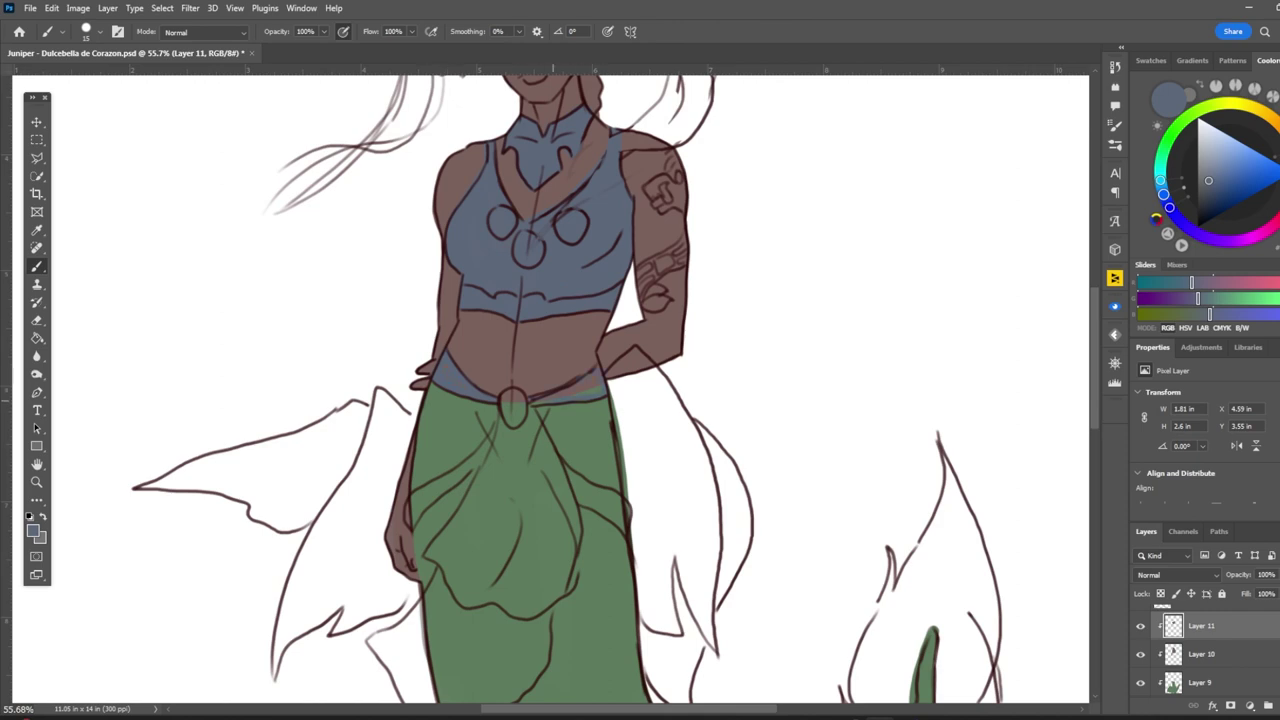
drag(490, 438, 412, 500)
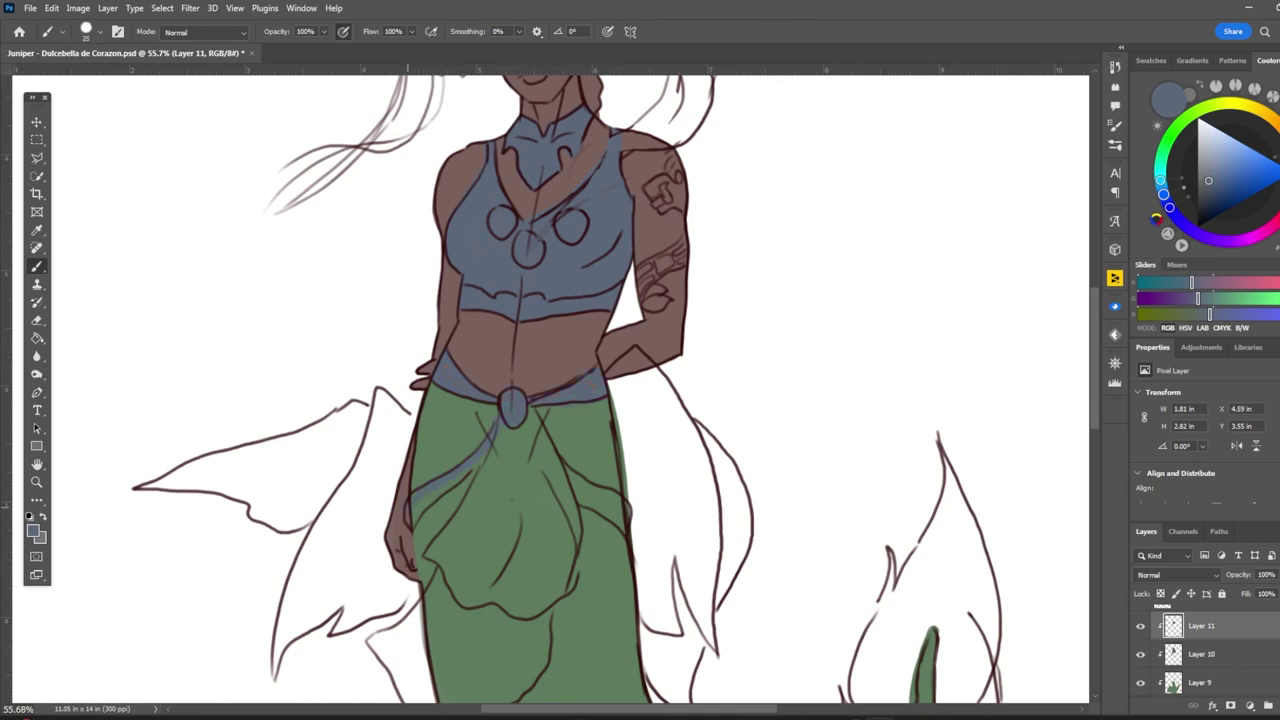
drag(530, 415, 590, 502)
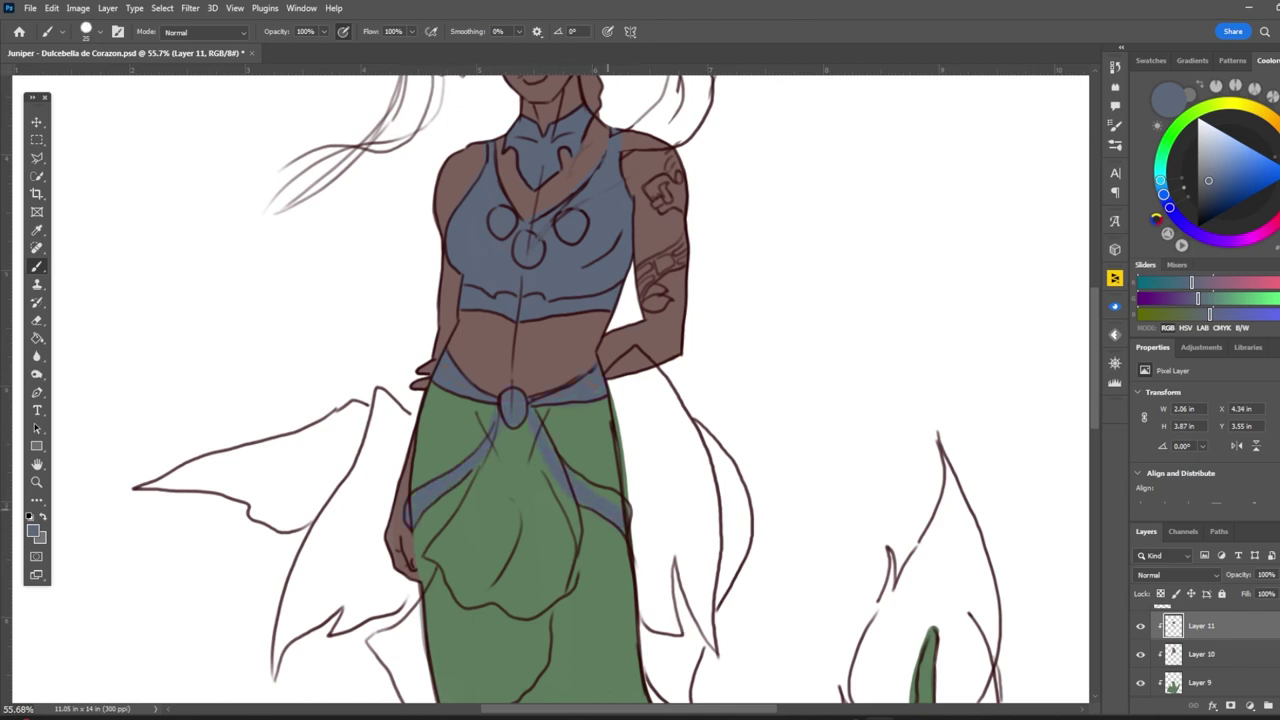
Step: Fill the headdress cap, its forehead edge and its side flaps with the same greyish blue
scroll(556, 390, up, 5)
scroll(556, 390, up, 2)
drag(472, 358, 487, 308)
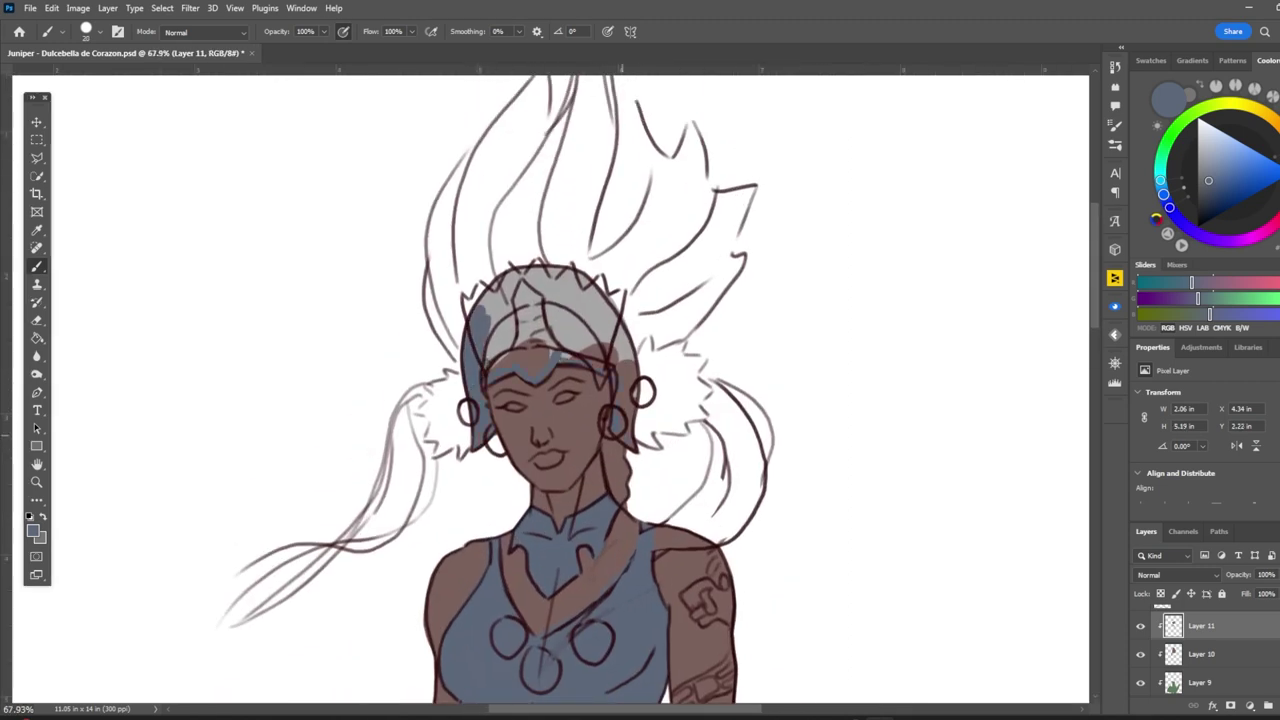
mouse_move(480, 360)
mouse_down()
mouse_move(530, 275)
mouse_move(560, 345)
mouse_move(585, 350)
mouse_move(560, 290)
mouse_move(600, 325)
mouse_up()
scroll(556, 390, down, 5)
scroll(556, 390, up, 3)
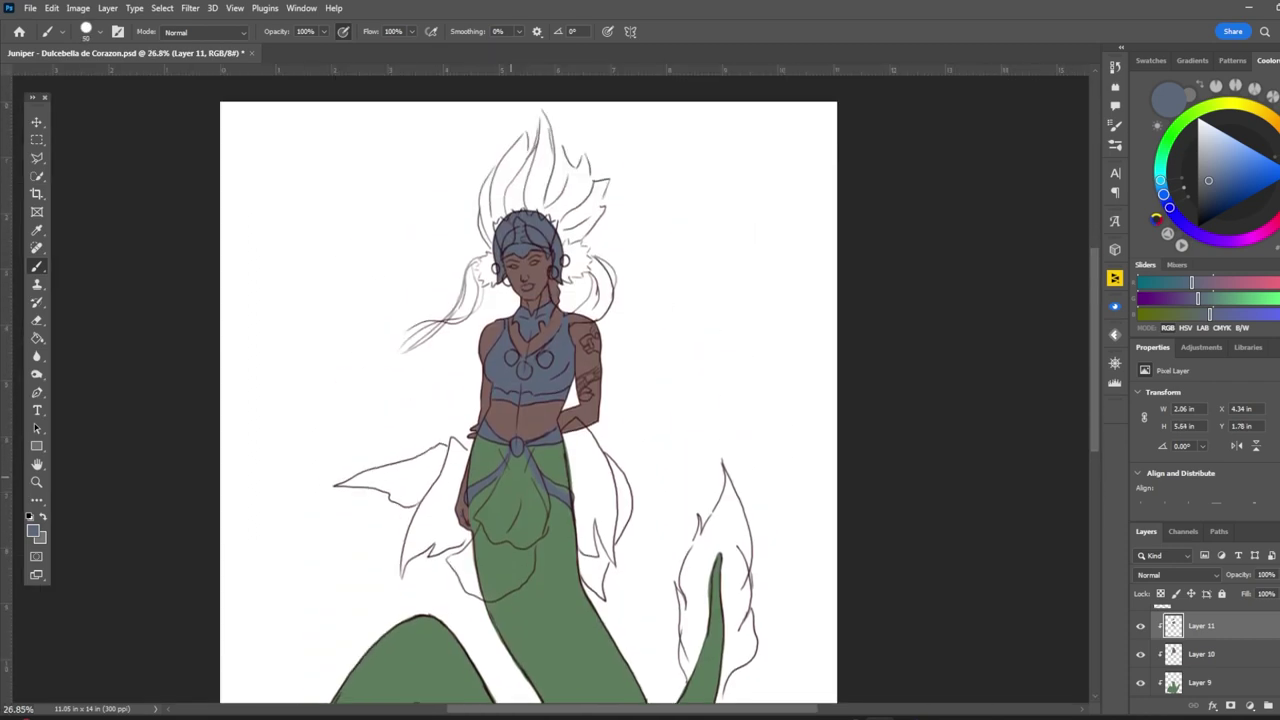
Step: On the skin layer, brush a lighter pinkish skin tone over the chest opening, shoulders, arms and abdomen
key(v)
scroll(530, 400, up, 3)
scroll(530, 400, down, 3)
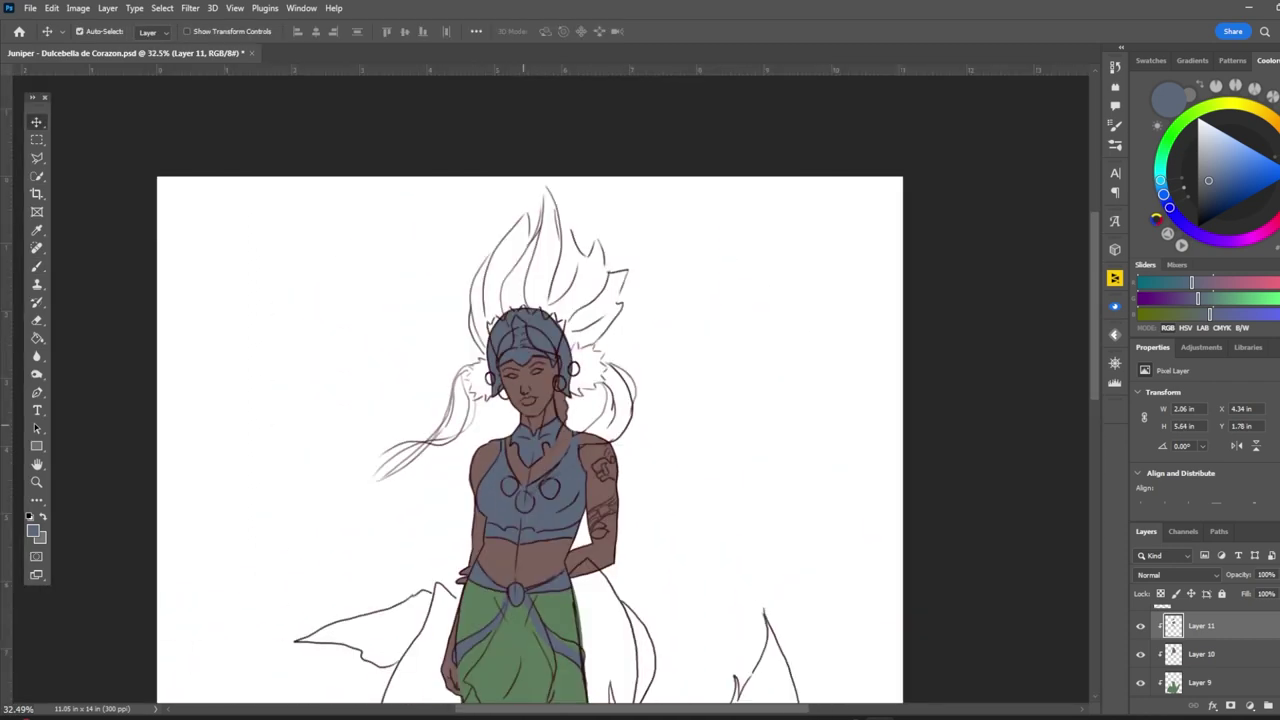
scroll(530, 400, up, 1)
scroll(530, 400, down, 3)
scroll(530, 400, up, 4)
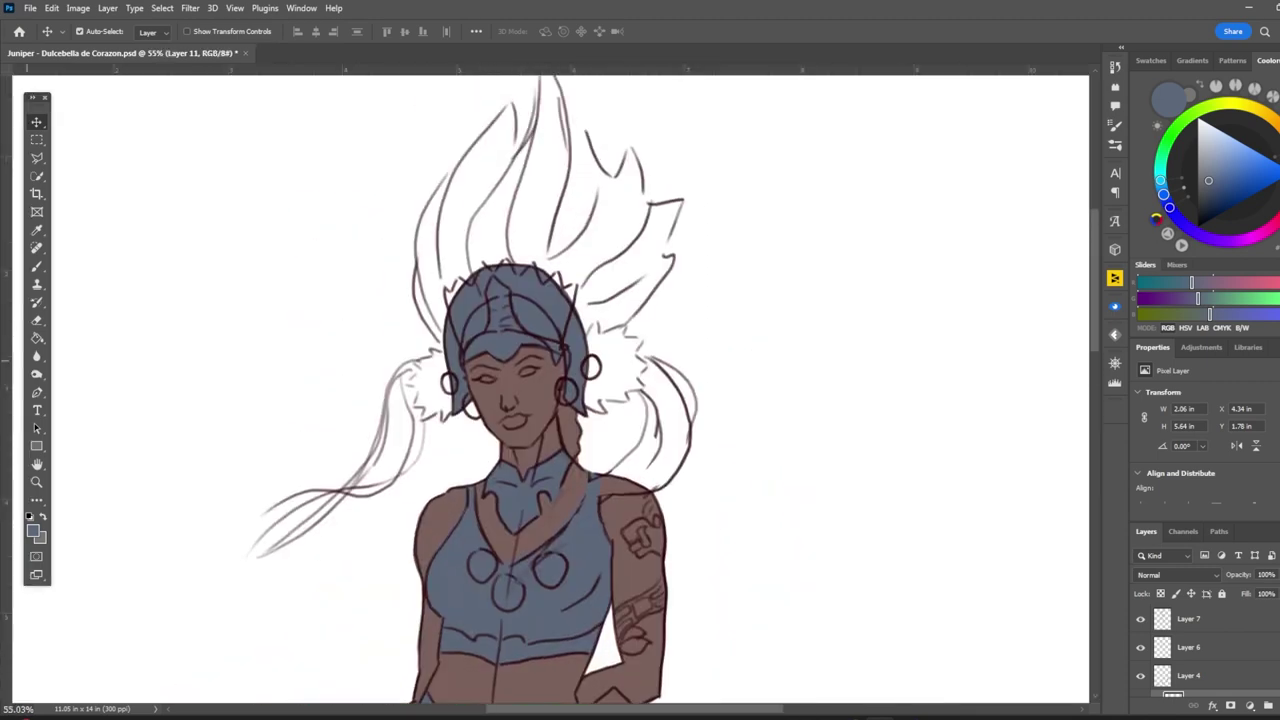
key(alt+bracketleft)
key(b)
scroll(550, 400, down, 2)
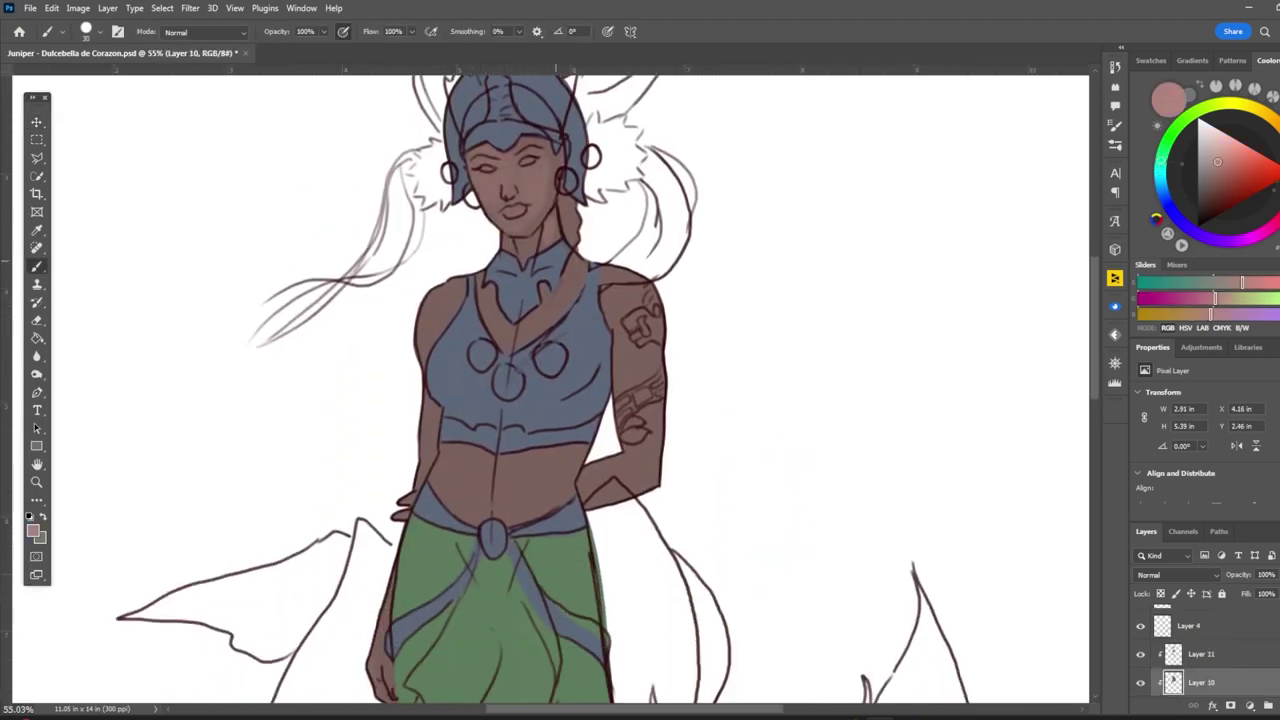
drag(565, 300, 512, 340)
drag(460, 285, 436, 332)
drag(630, 272, 646, 490)
mouse_move(423, 432)
mouse_down()
mouse_move(423, 466)
mouse_move(465, 515)
mouse_up()
Step: Paint the braid hanging beside the neck dark navy blue
alt+click(560, 192)
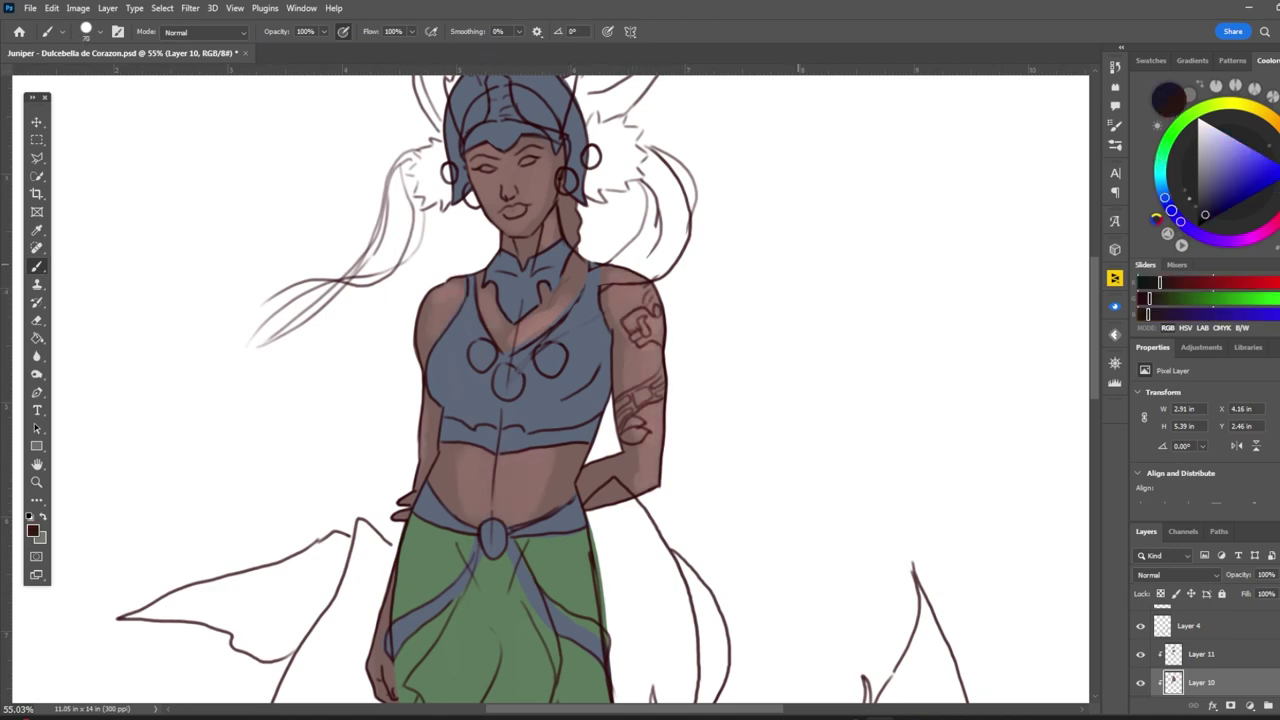
drag(565, 196, 572, 236)
scroll(570, 300, down, 3)
scroll(570, 300, up, 3)
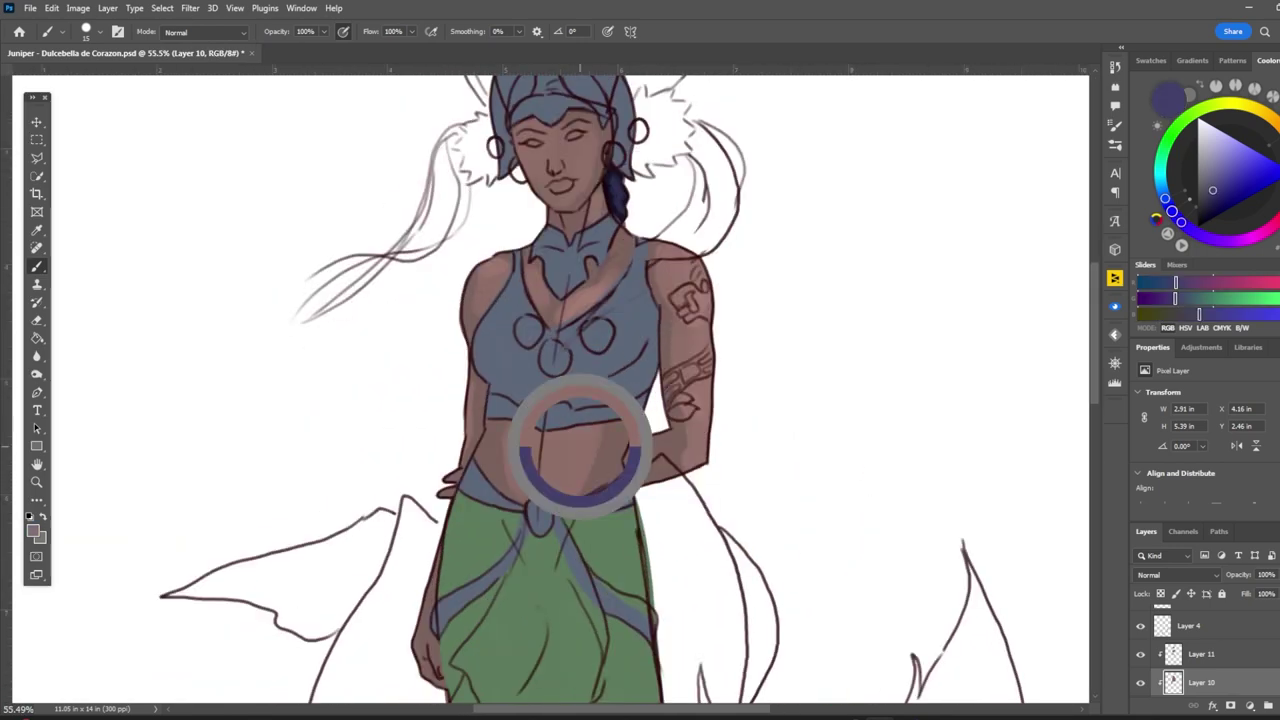
Step: Model the face and abdomen with lighter and darker skin tones sampled from the painting
alt+click(540, 465)
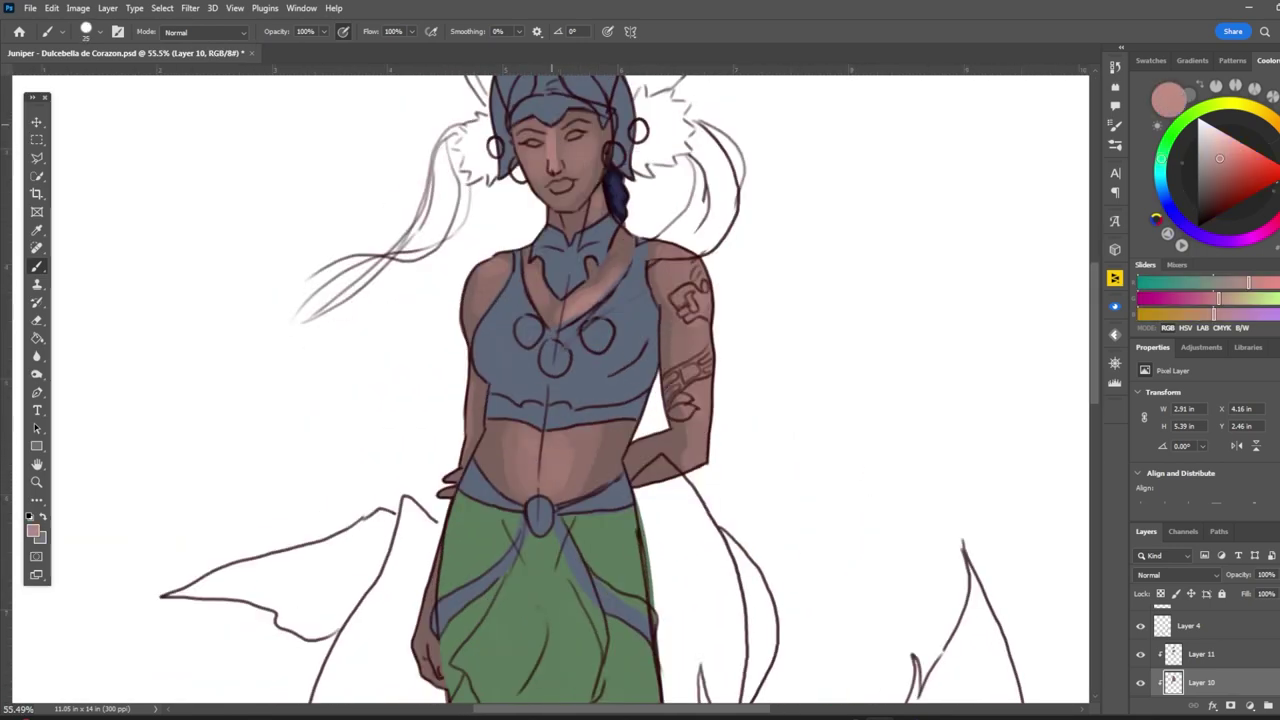
alt+click(556, 136)
alt+click(576, 194)
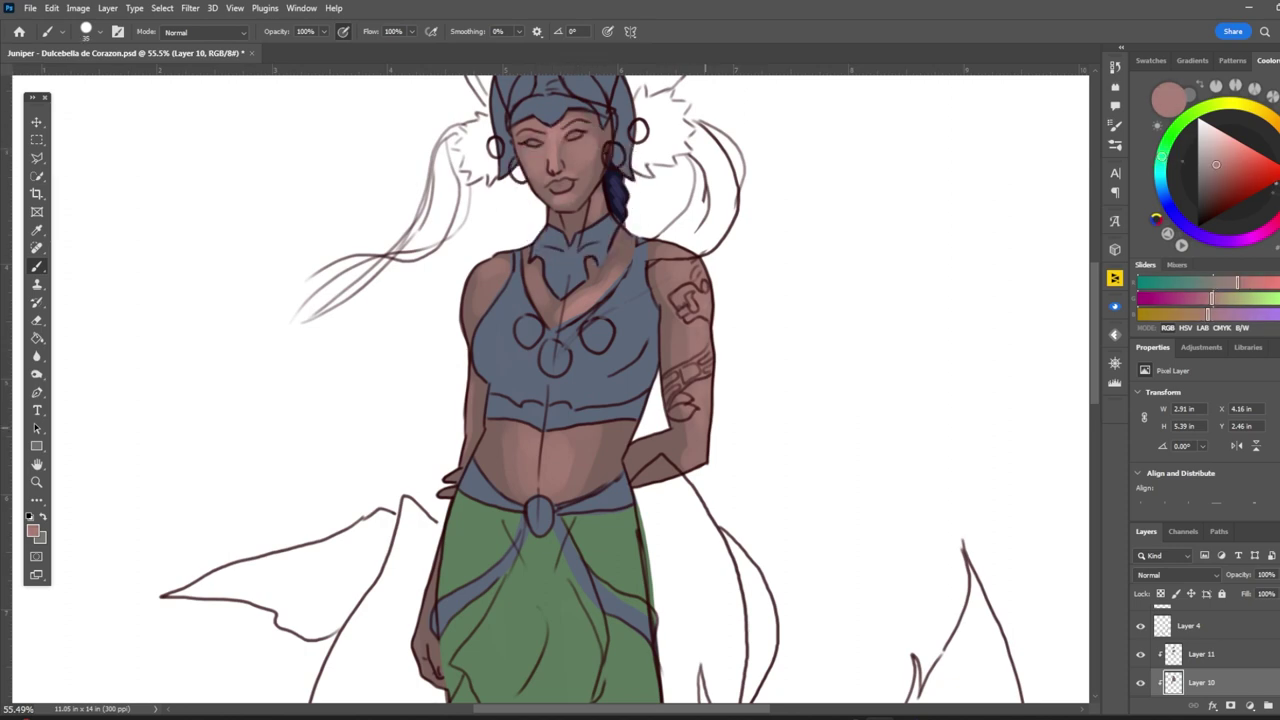
scroll(625, 238, down, 2)
mouse_move(606, 416)
mouse_down()
mouse_move(602, 440)
mouse_move(614, 429)
mouse_up()
drag(548, 403, 540, 435)
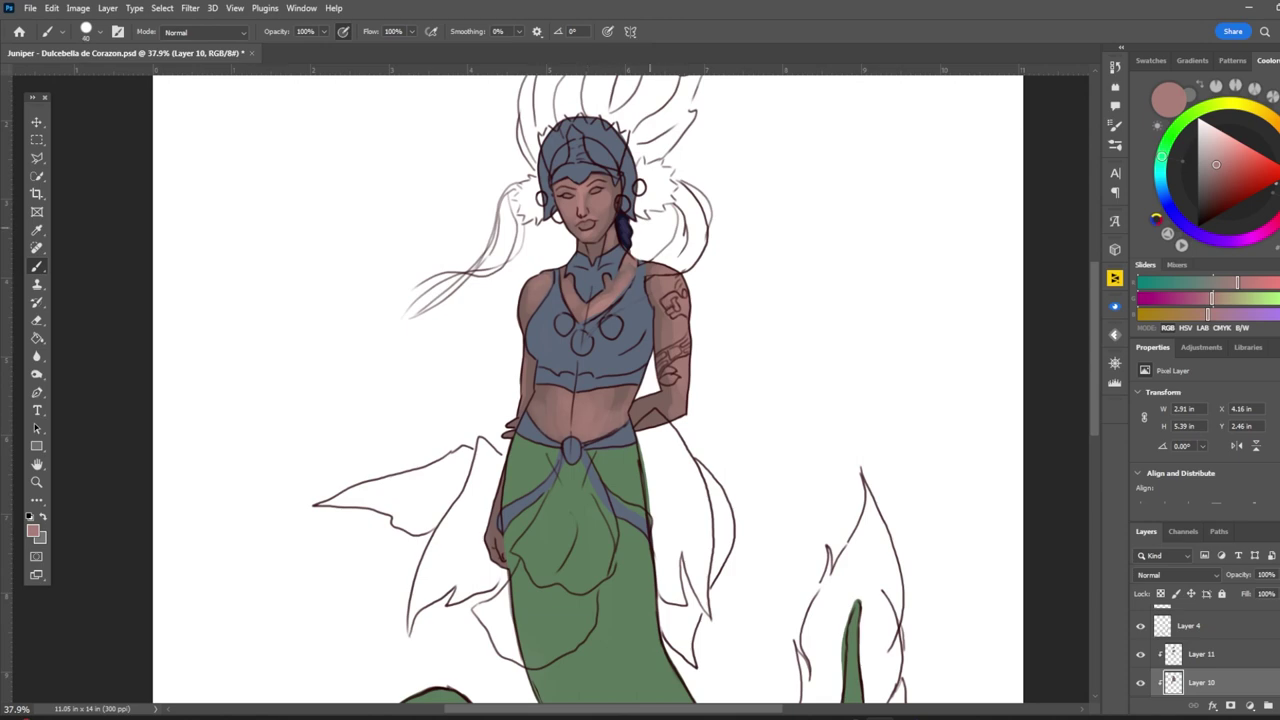
Step: Blend sampled skin tones over the lowered hand, waist, neck, chest opening and tattooed arm
scroll(600, 400, up, 2)
key(bracketright)
alt+click(478, 482)
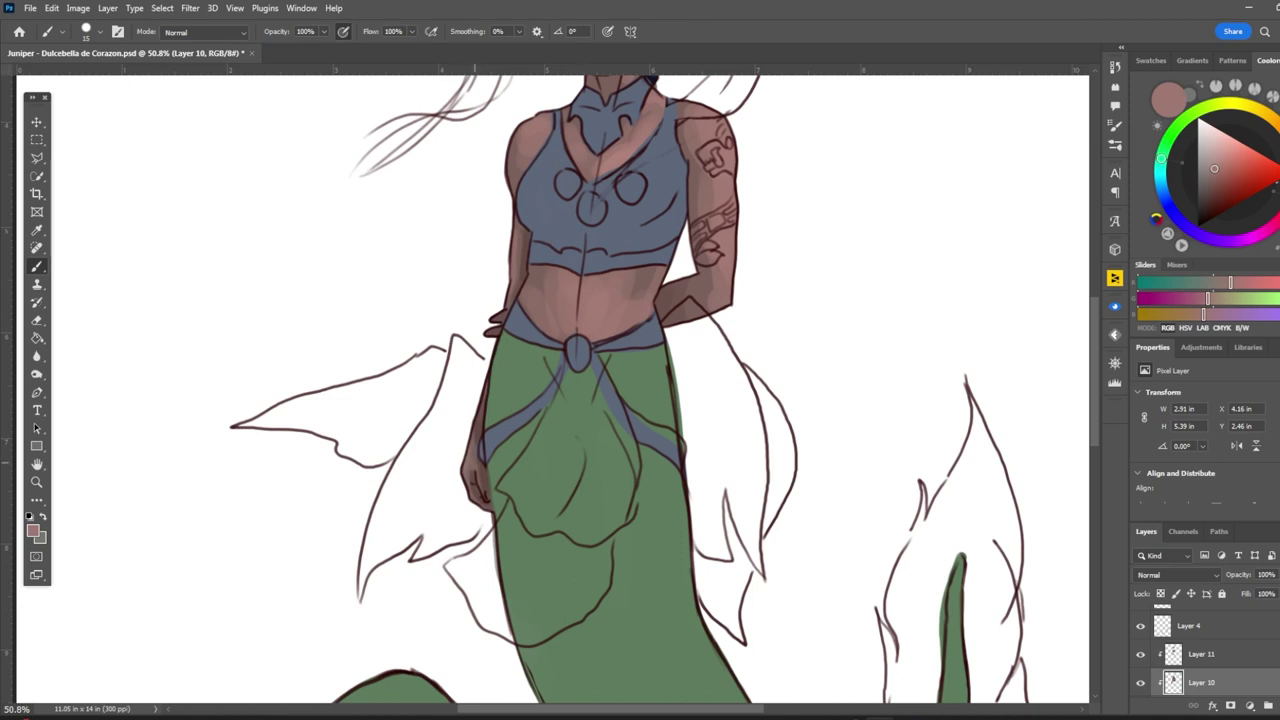
alt+click(533, 275)
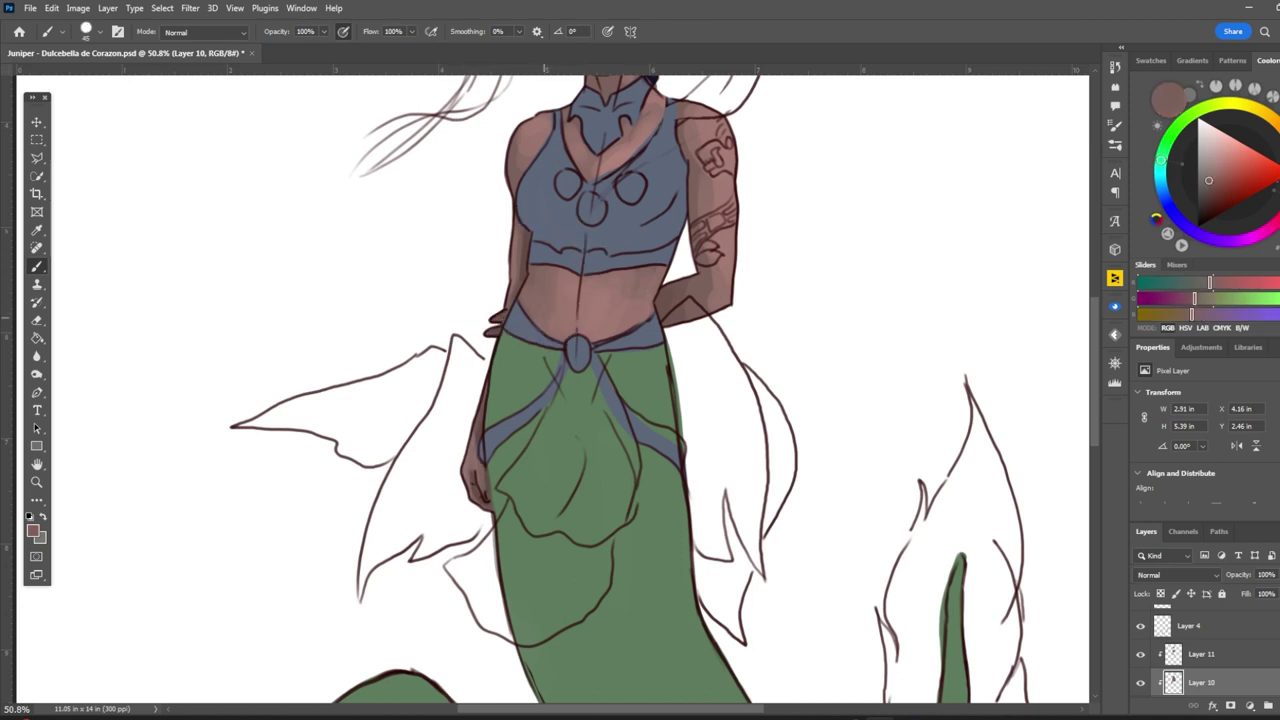
scroll(613, 155, up, 3)
alt+click(613, 160)
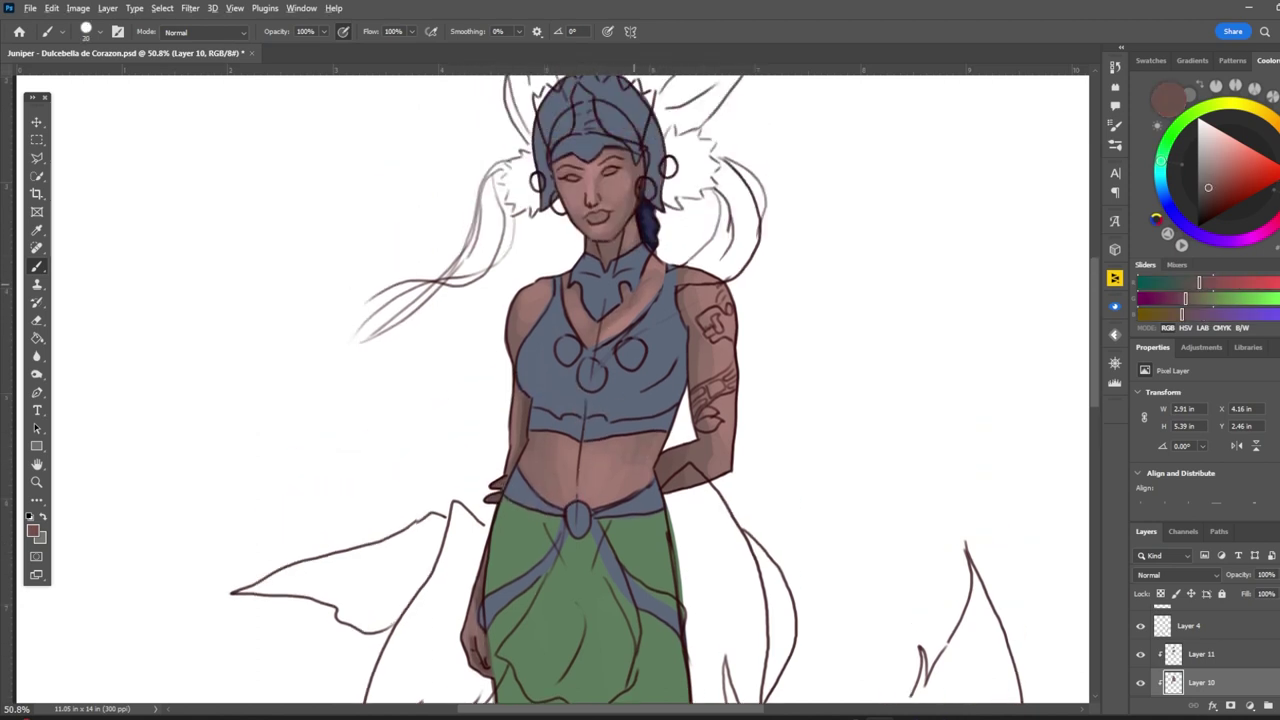
alt+click(588, 336)
alt+click(697, 337)
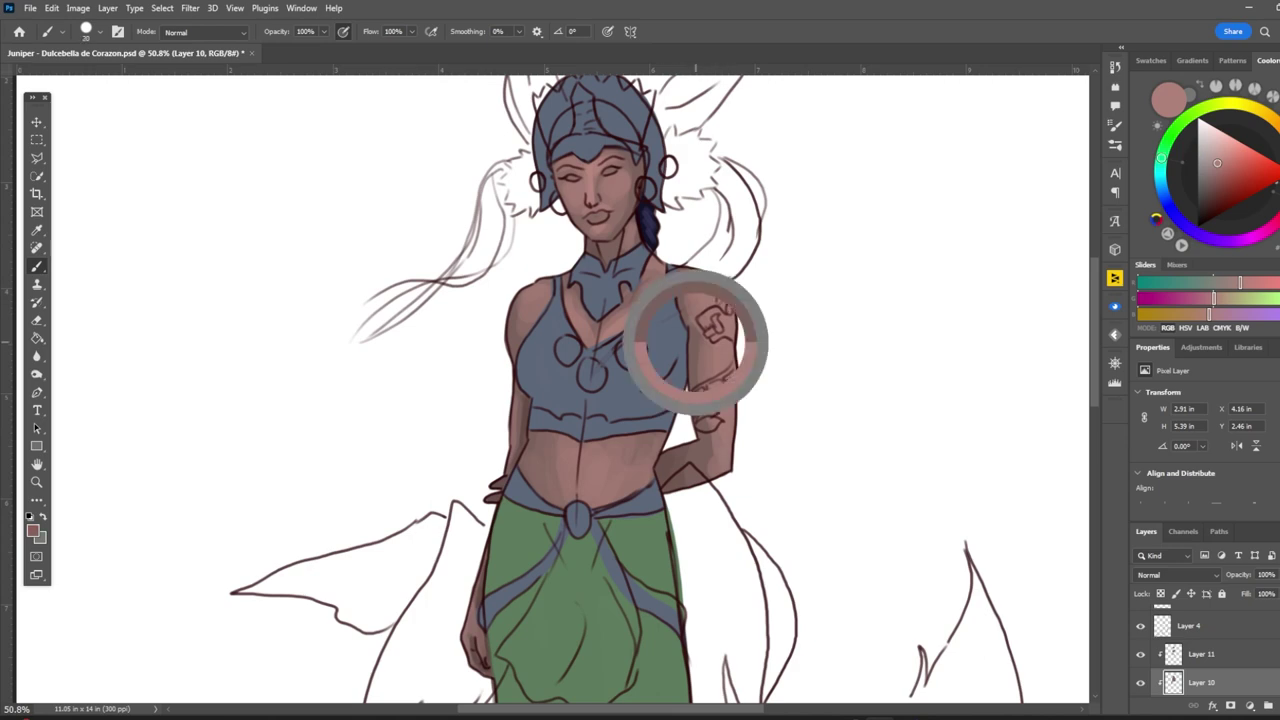
scroll(560, 390, up, 1)
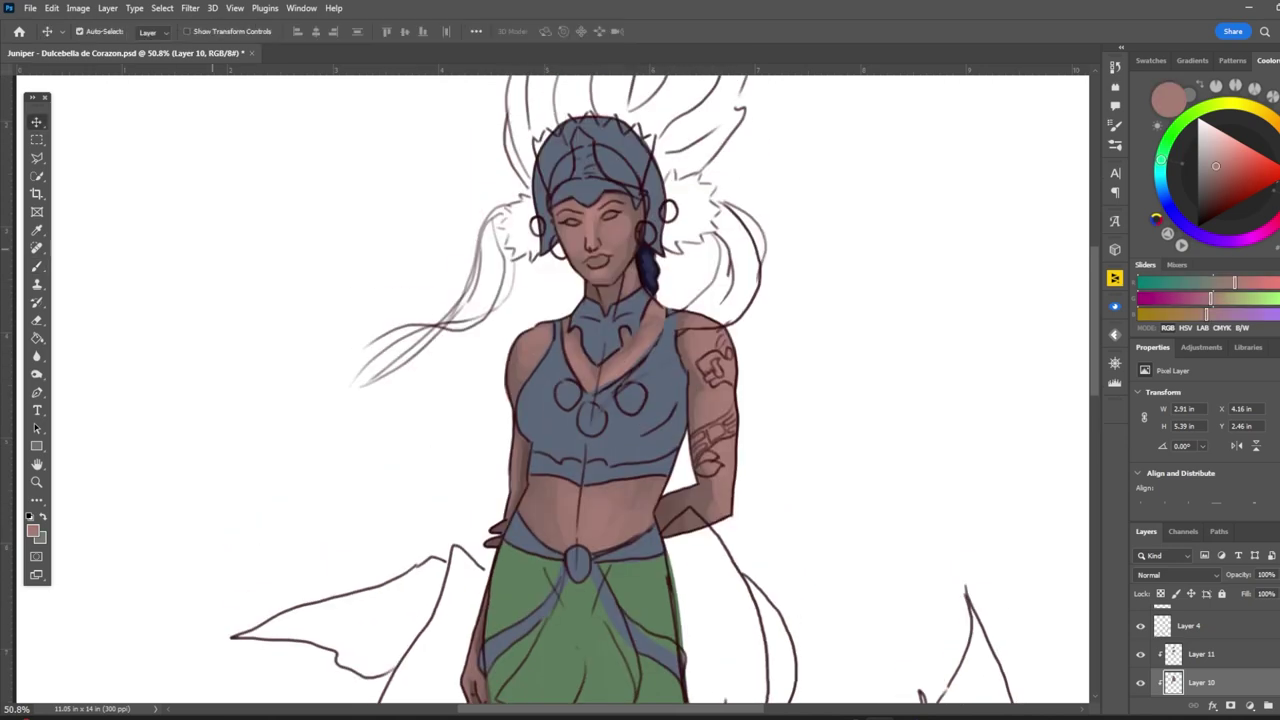
Step: On the clothing layer, paint the top's three round ornaments red and its scalloped hem trim yellow
click(1200, 653)
click(1228, 188)
click(630, 399)
click(592, 418)
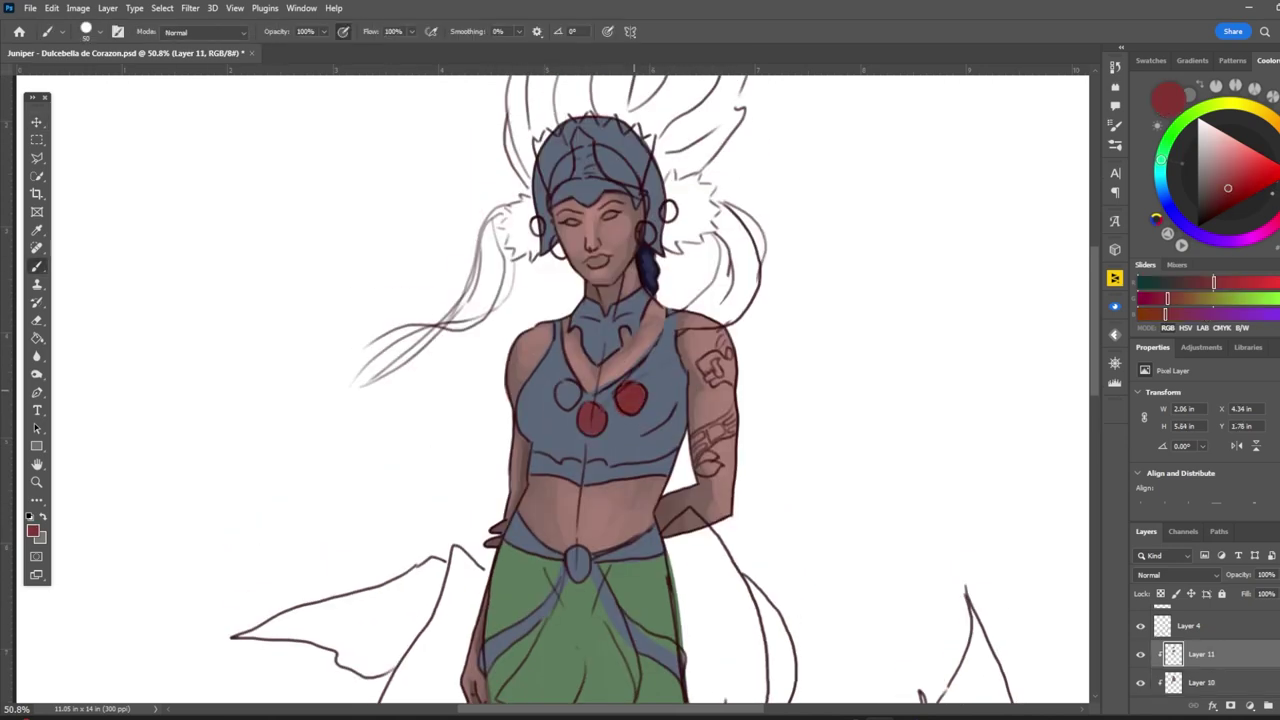
click(566, 395)
click(1241, 103)
mouse_move(537, 452)
mouse_down()
mouse_move(682, 450)
mouse_move(522, 440)
mouse_move(578, 462)
mouse_up()
Step: Shade the crop top with darker blue below the bust and lighter blue highlights on the bust
alt+click(665, 445)
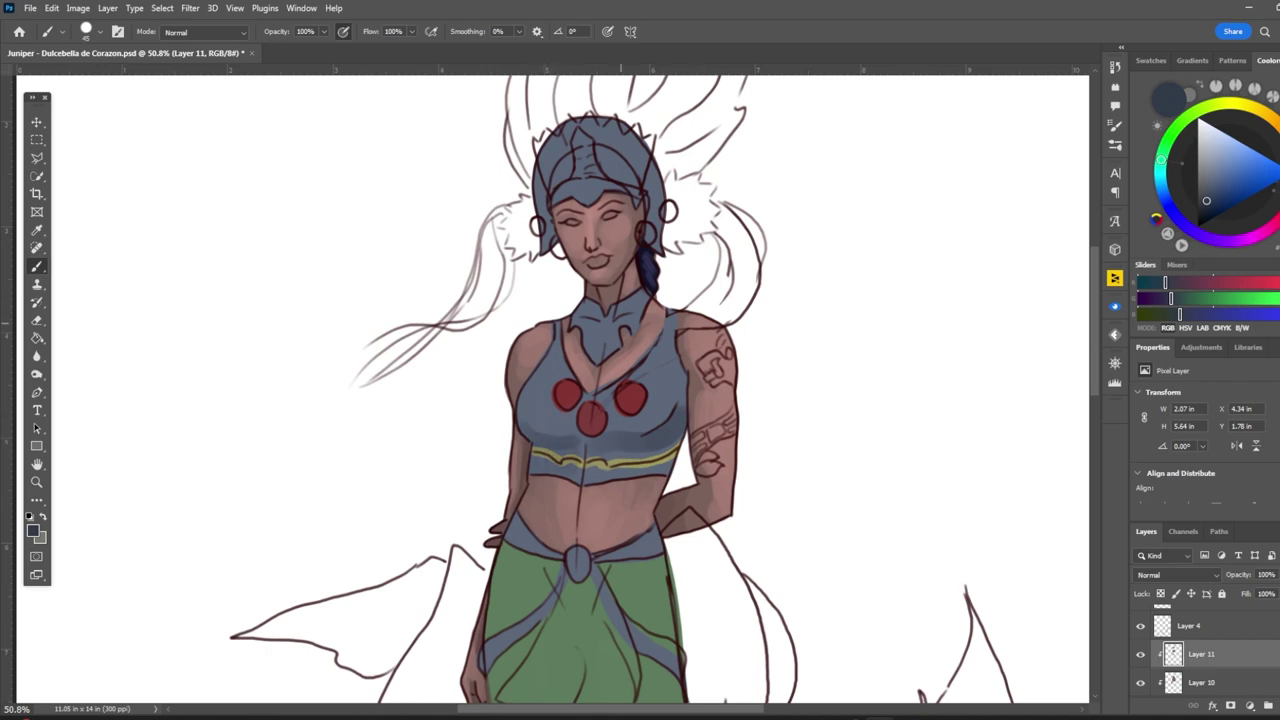
scroll(560, 390, down, 3)
scroll(560, 390, up, 3)
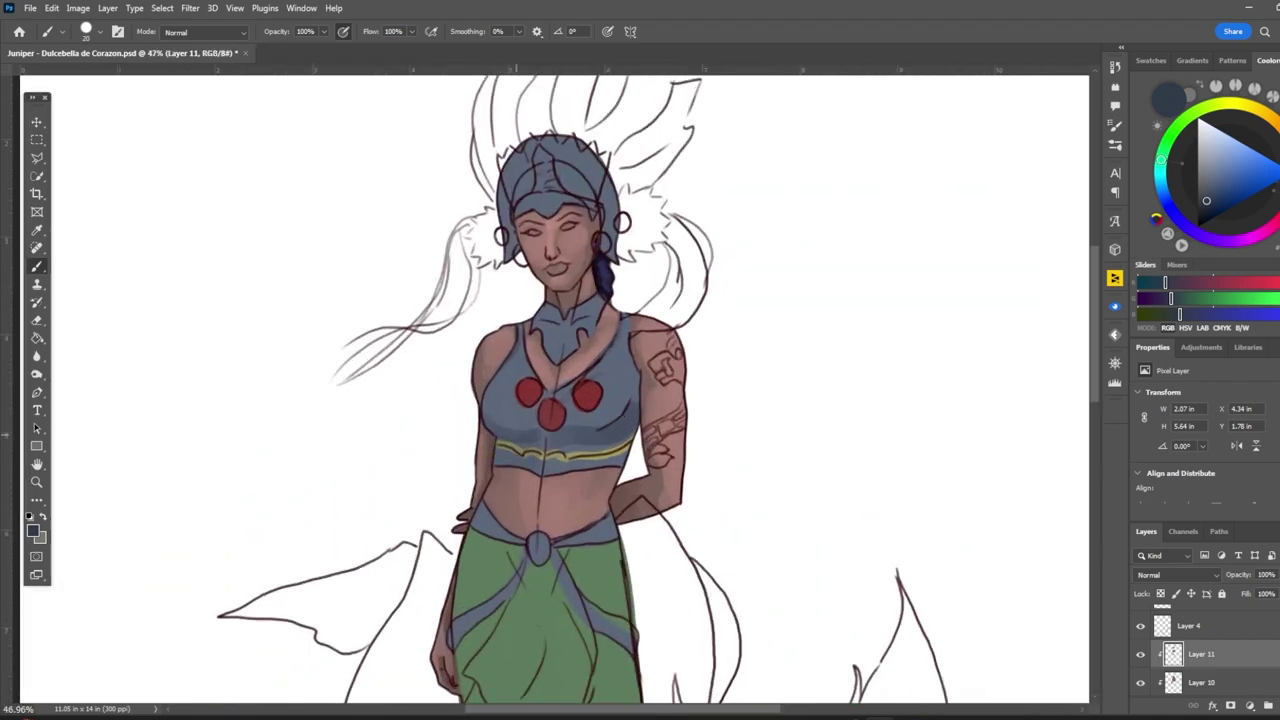
alt+click(620, 360)
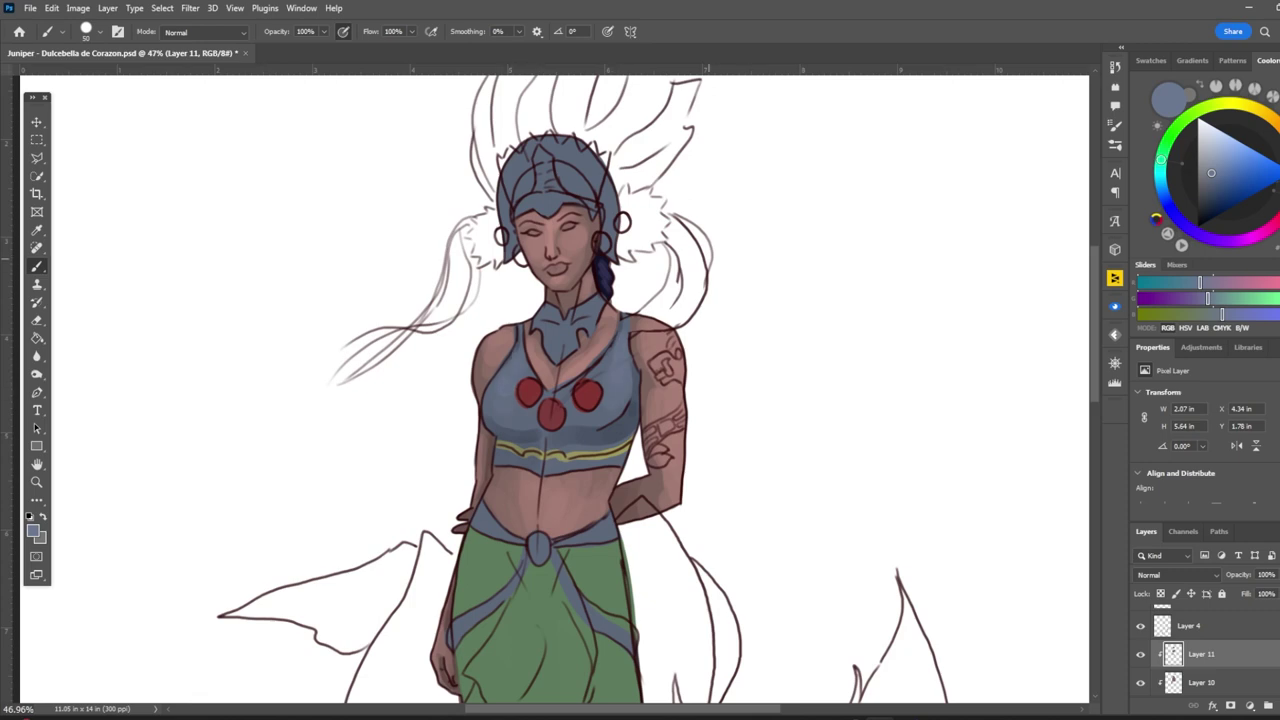
scroll(555, 390, down, 2)
scroll(555, 390, up, 3)
Step: Add a new layer above the clothing and paint the flowing ribbons on both sides of the head dark red
key(ctrl+shift+alt+n)
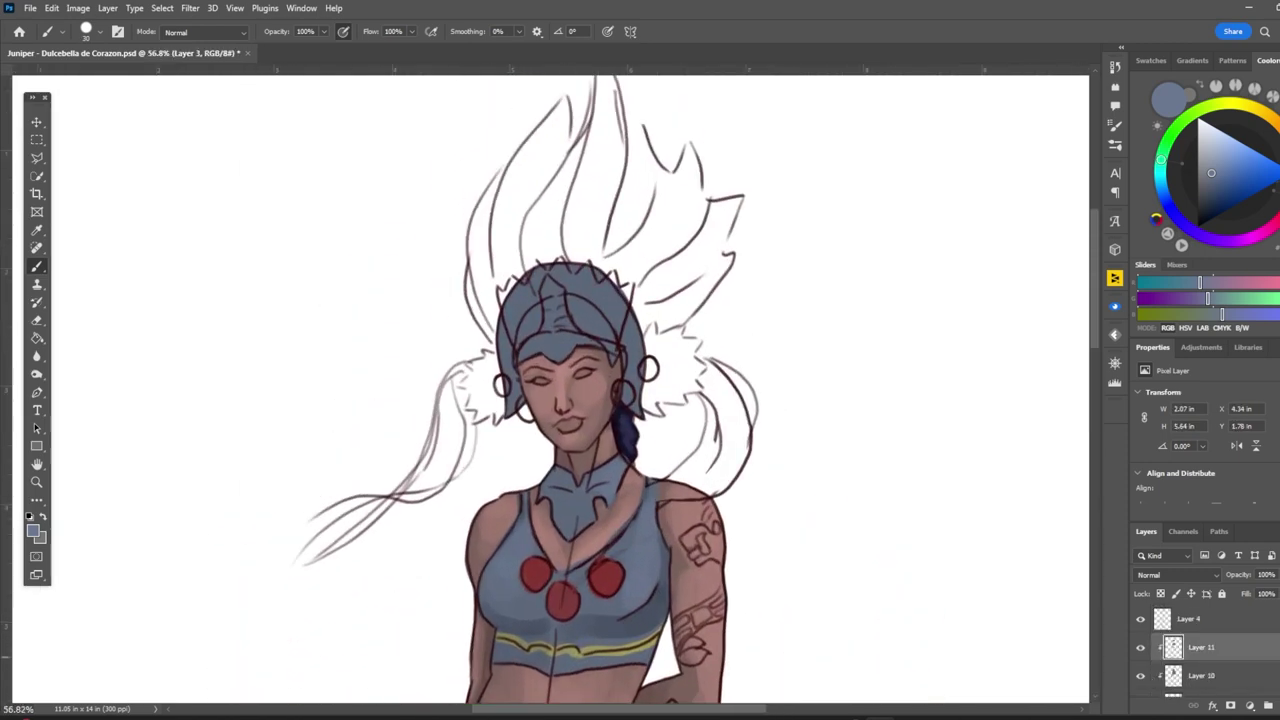
alt+click(606, 578)
mouse_move(470, 368)
mouse_down()
mouse_move(412, 472)
mouse_move(295, 588)
mouse_move(448, 498)
mouse_up()
drag(460, 405, 375, 565)
mouse_move(705, 378)
mouse_down()
mouse_move(590, 552)
mouse_move(556, 506)
mouse_up()
mouse_move(740, 376)
mouse_down()
mouse_move(632, 504)
mouse_move(675, 495)
mouse_up()
Step: Paint the feathery tufts on both sides of the headdress green
alt+click(580, 642)
drag(1242, 104, 1271, 117)
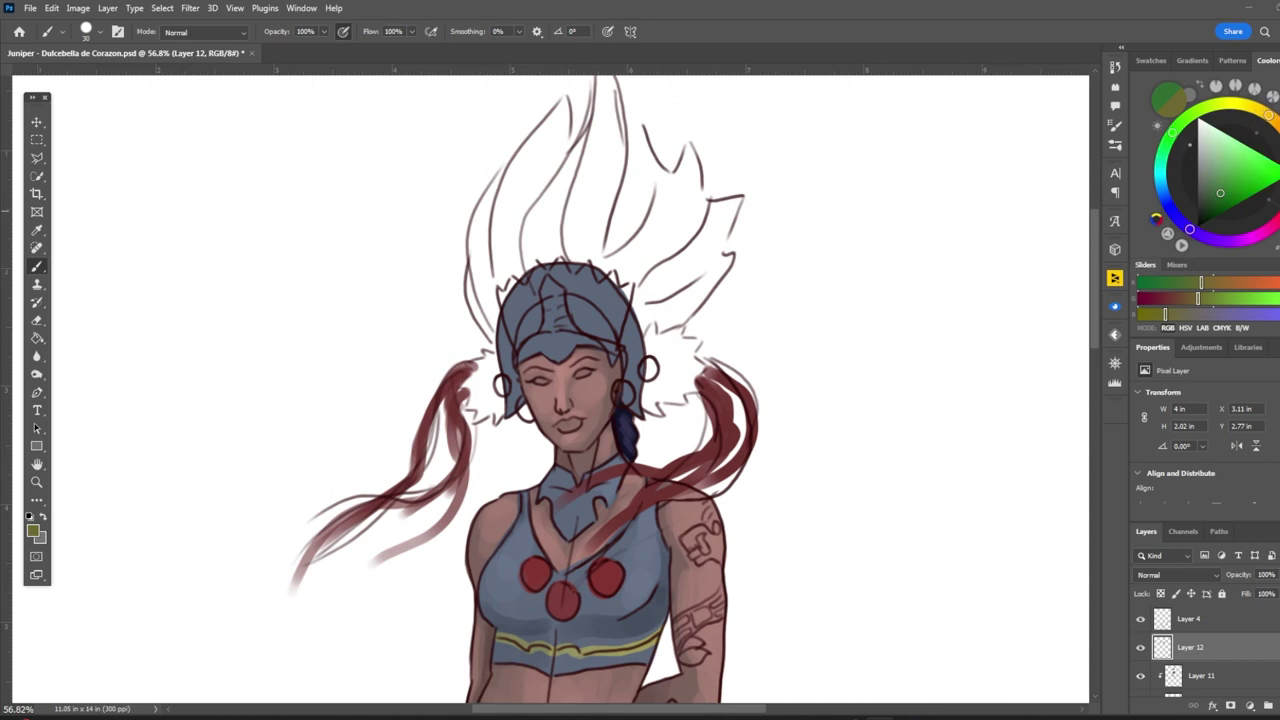
mouse_move(495, 356)
mouse_down()
mouse_move(468, 405)
mouse_move(500, 420)
mouse_up()
mouse_move(645, 405)
mouse_down()
mouse_move(680, 380)
mouse_move(690, 335)
mouse_move(656, 332)
mouse_up()
Step: Paint the hoop earrings and the round studs beside the headdress light yellow
alt+click(580, 642)
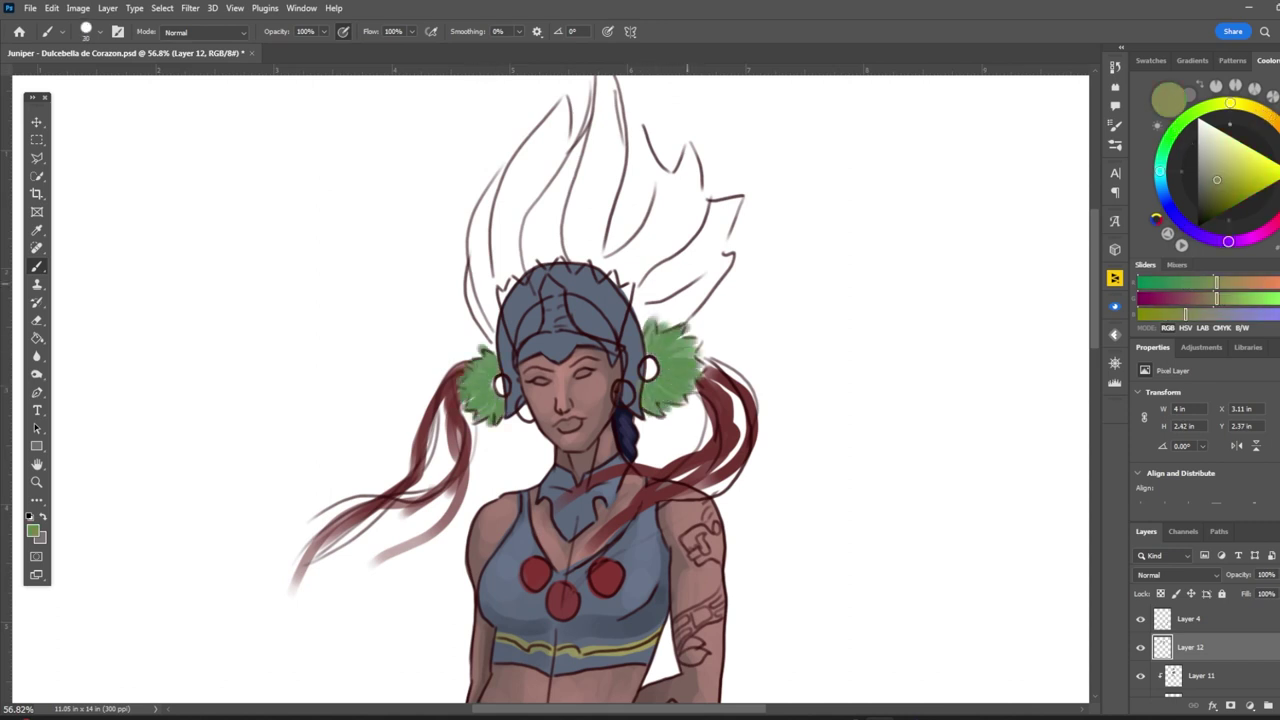
drag(620, 378, 614, 392)
drag(516, 398, 526, 416)
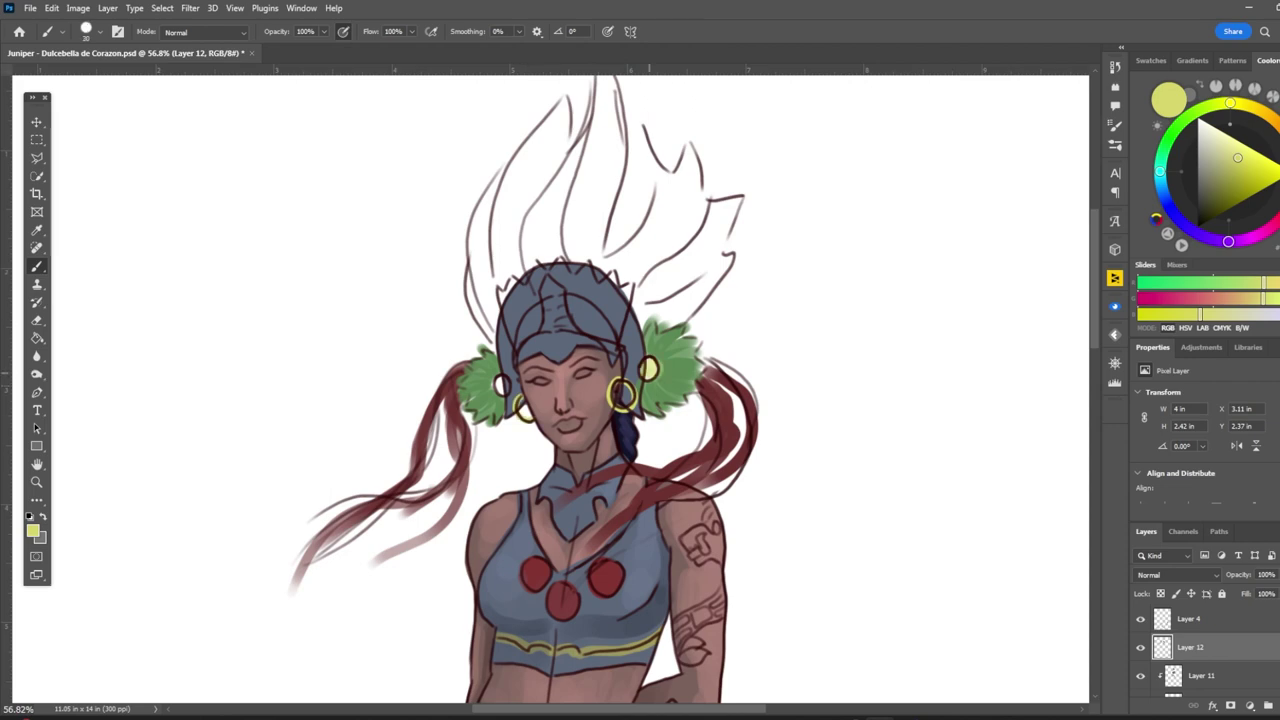
Step: On the clothing layer, add yellow centres to the three red ornaments and touch up the yellow hem trim
scroll(608, 400, down, 5)
scroll(608, 400, up, 1)
click(519, 287)
key(ctrl+z)
key(alt+bracketleft)
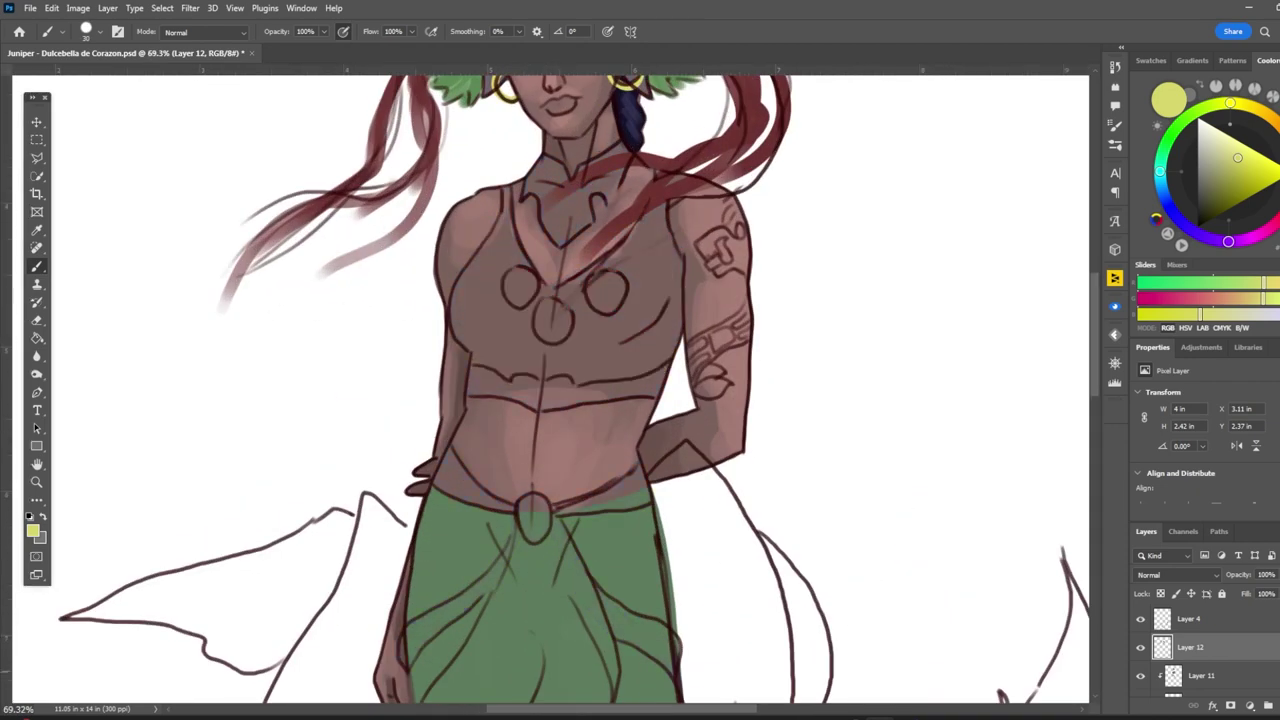
click(519, 287)
click(551, 316)
click(606, 289)
drag(566, 384, 592, 385)
scroll(560, 390, up, 5)
scroll(560, 390, down, 4)
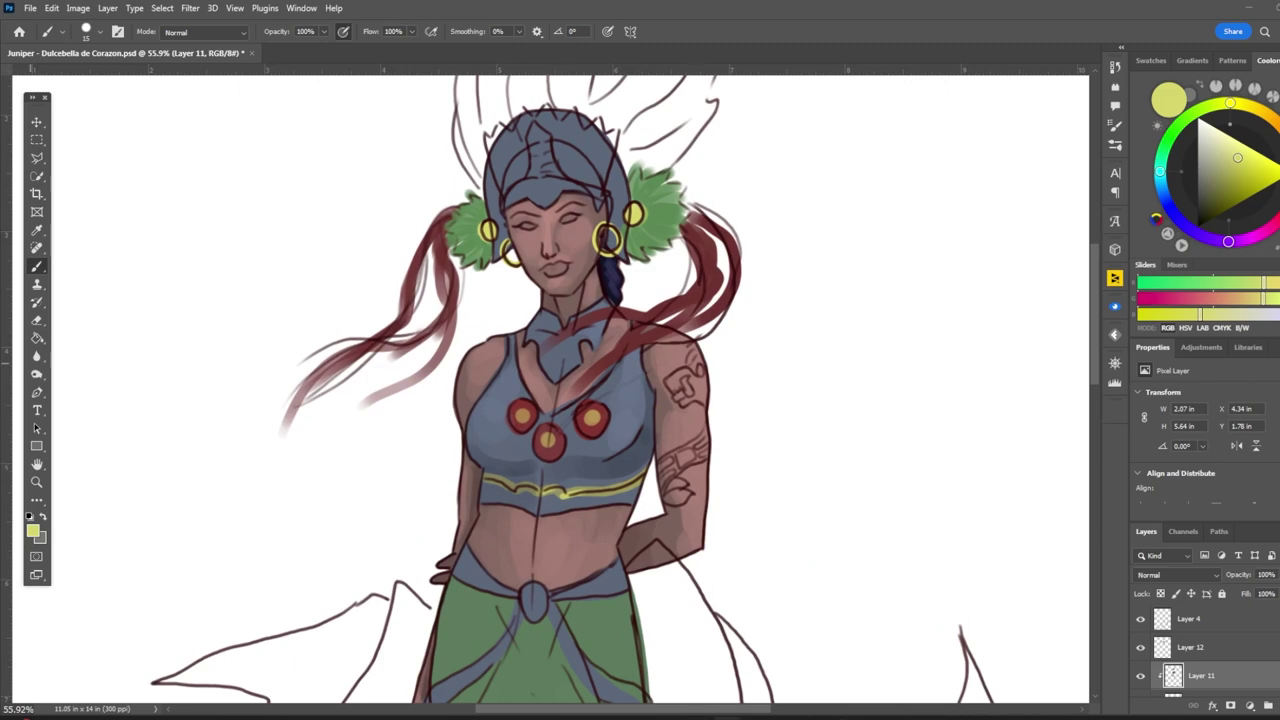
Step: Paint the band below the yellow trim bright blue and darken the bodice and collar with navy
key(x)
drag(542, 502, 638, 493)
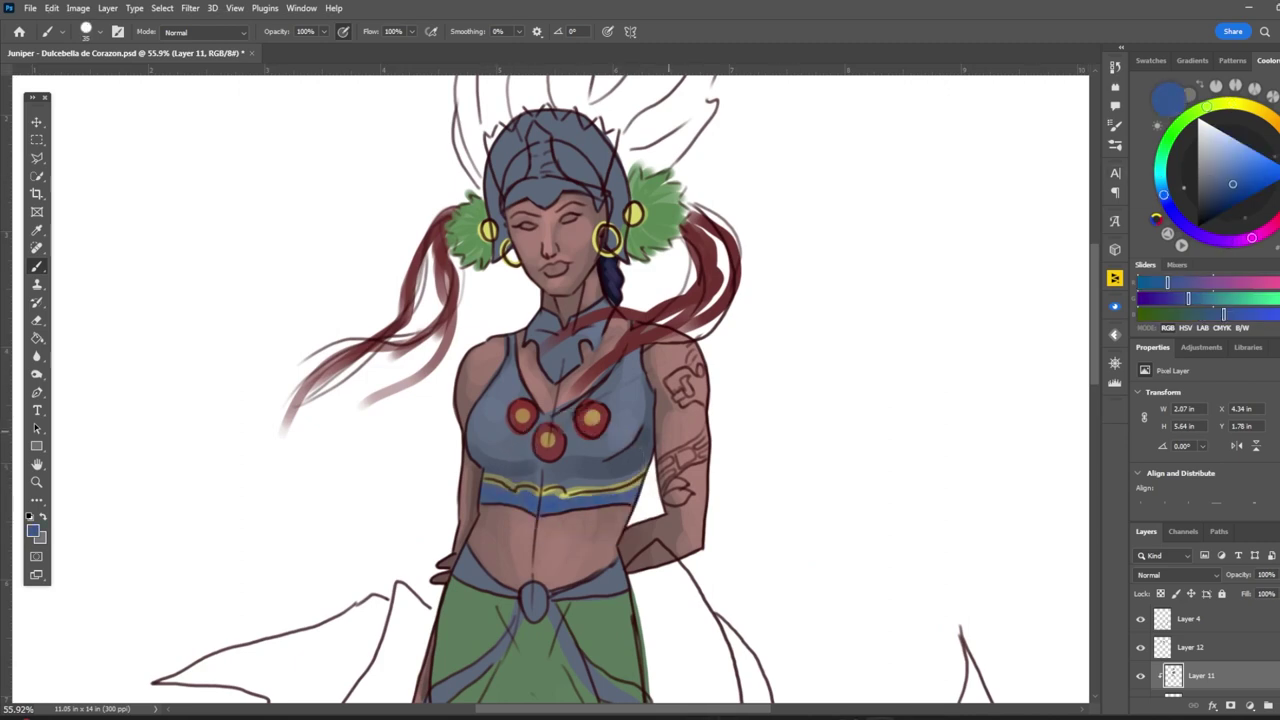
scroll(560, 390, up, 1)
click(1207, 207)
drag(470, 345, 505, 470)
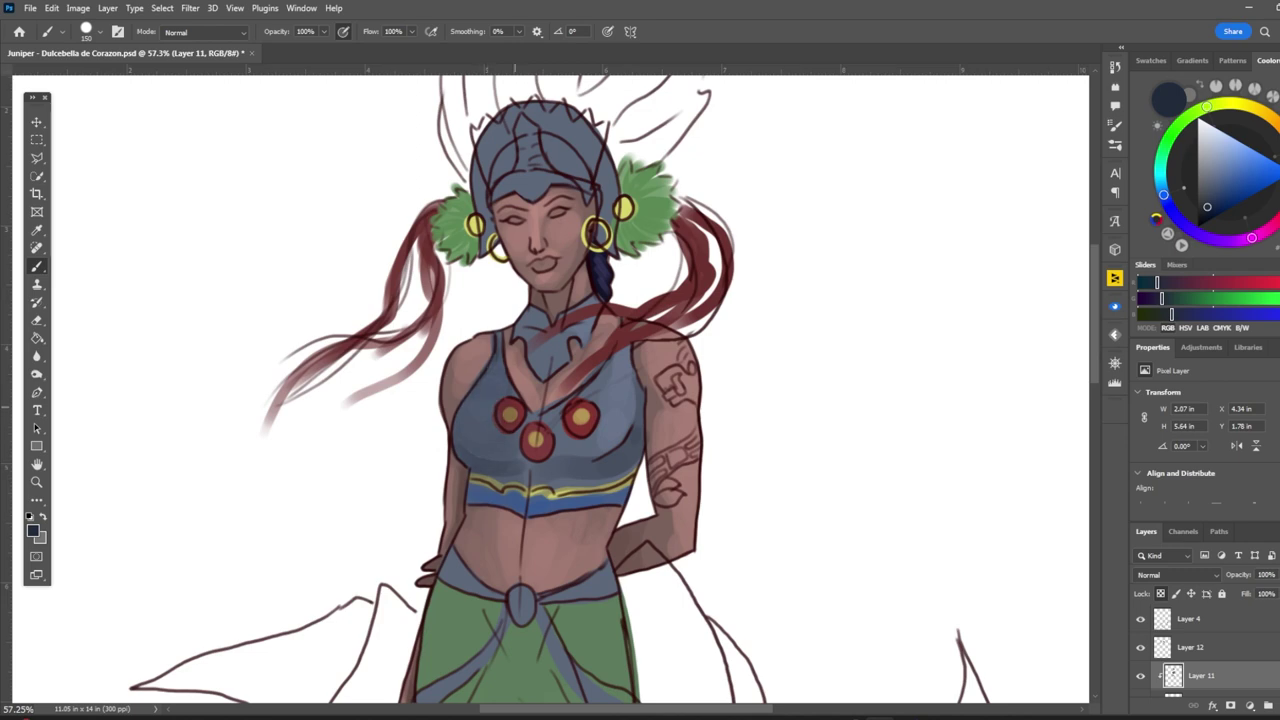
drag(470, 390, 590, 488)
drag(570, 350, 635, 490)
drag(518, 310, 546, 340)
drag(590, 300, 540, 376)
drag(518, 310, 548, 378)
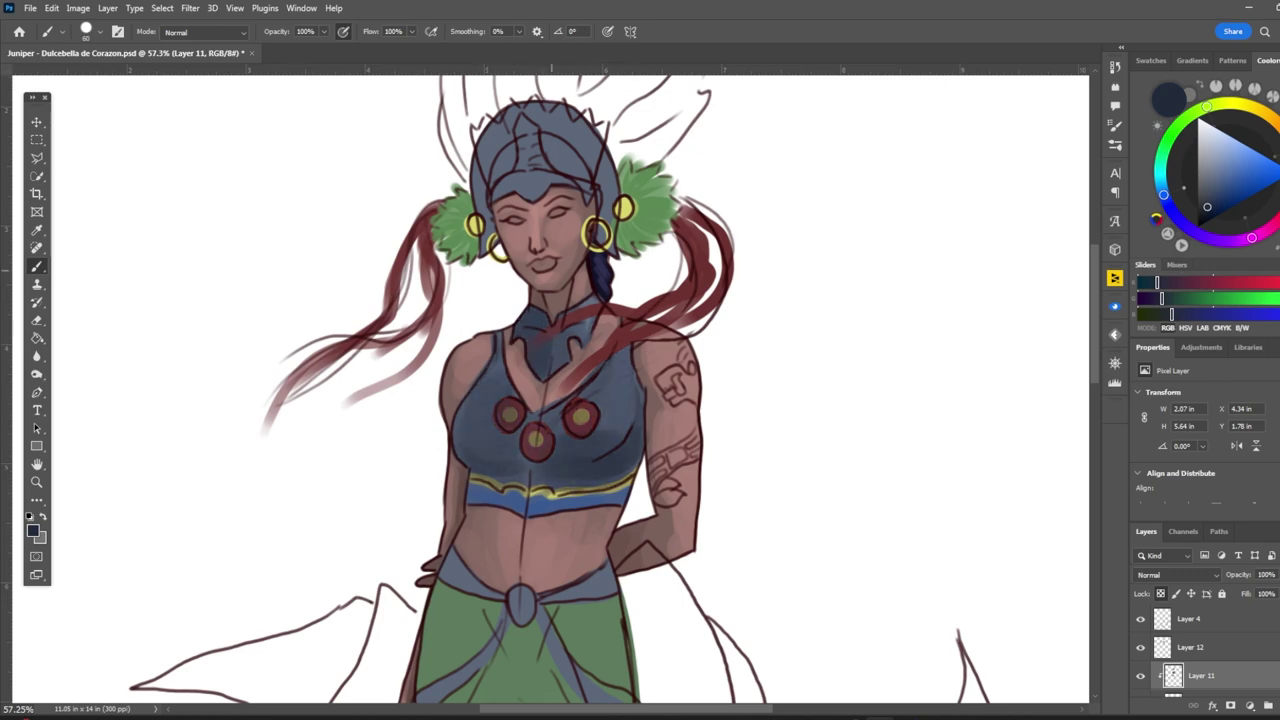
drag(470, 340, 500, 468)
Step: Deepen the shadow along the lower bodice and lighten the bust with blues sampled from the top
alt+click(536, 440)
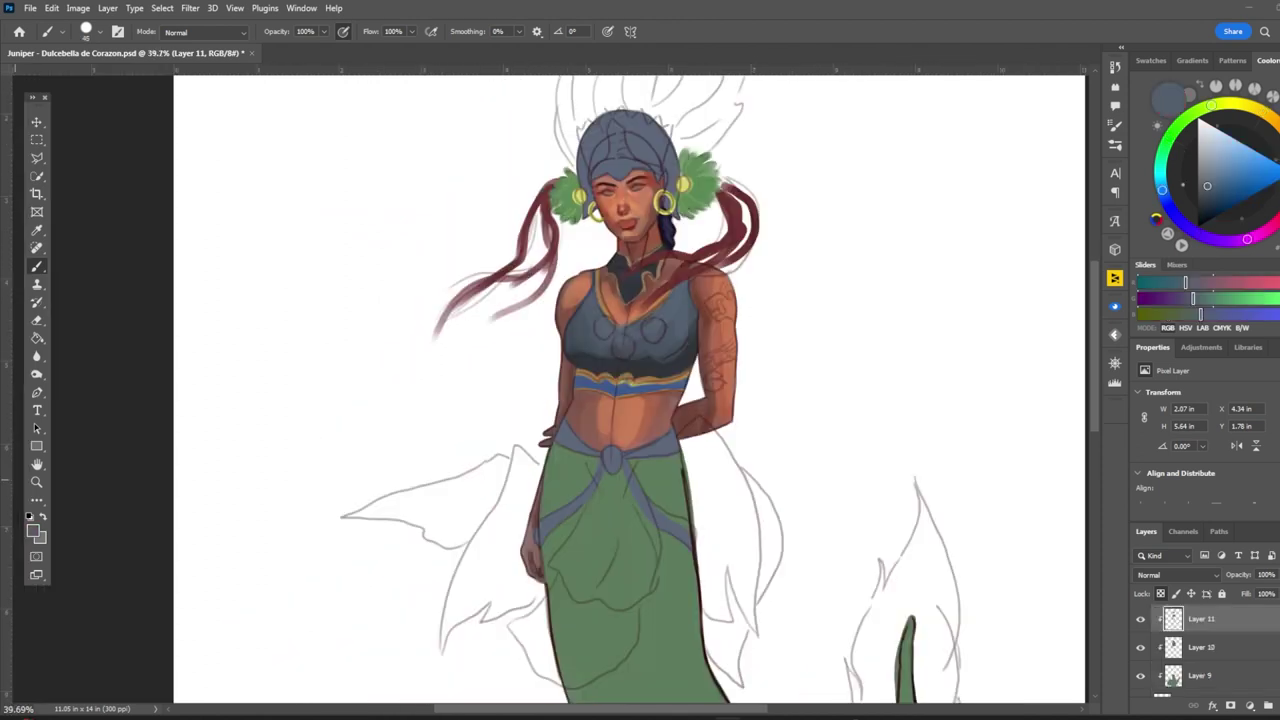
alt+click(590, 312)
drag(570, 355, 690, 355)
alt+click(682, 318)
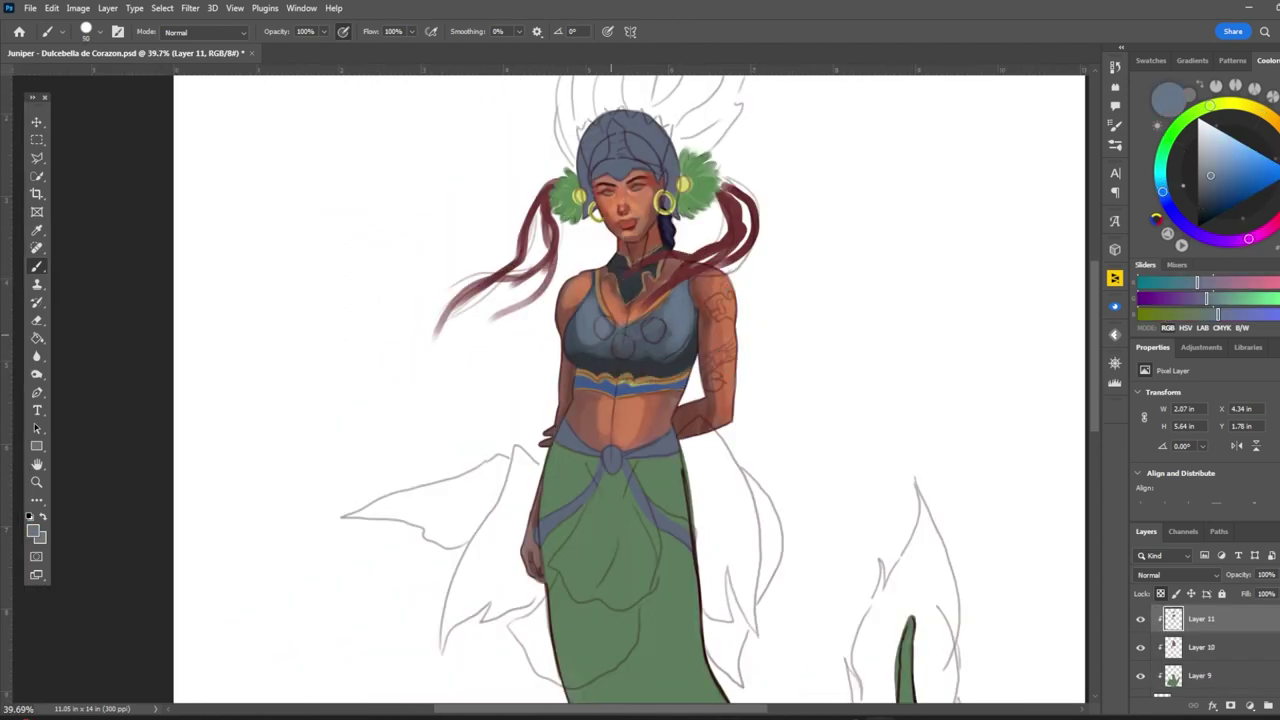
Step: Touch up the neckline and hem trim on Layer 11 with colours sampled from the gold edging and nearby skin
alt+click(599, 291)
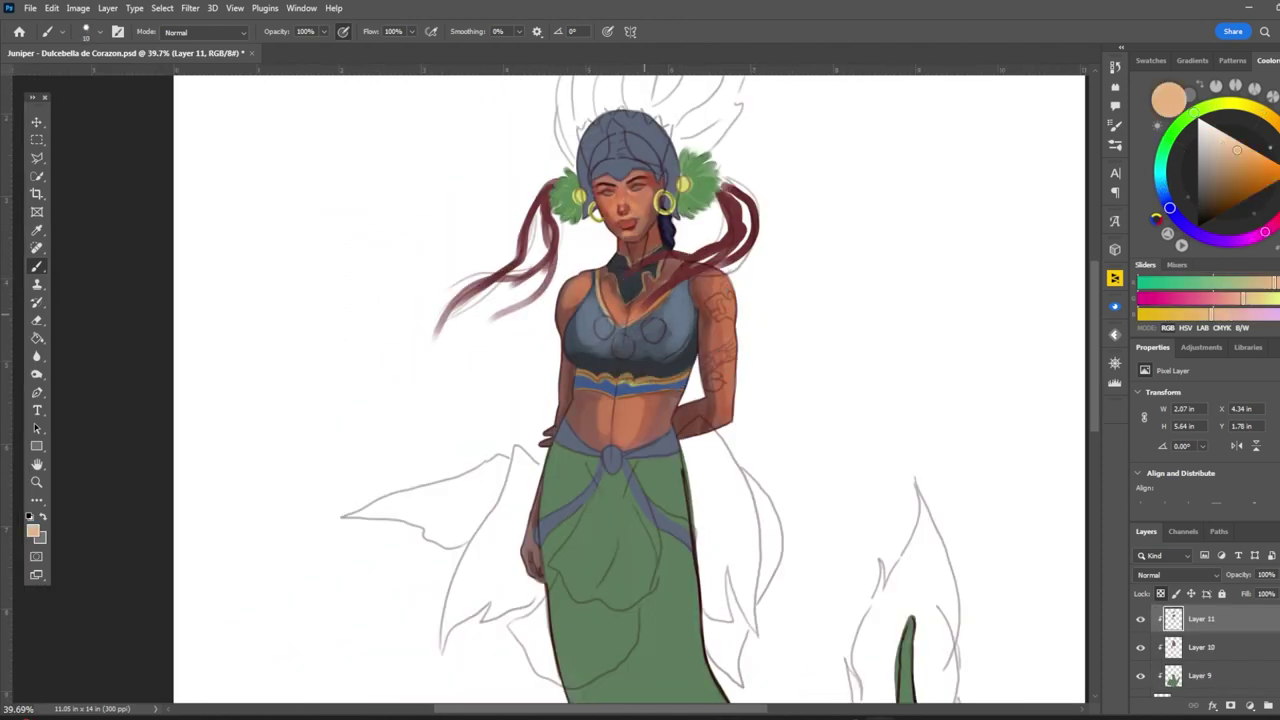
alt+click(741, 230)
alt+click(590, 410)
alt+click(588, 372)
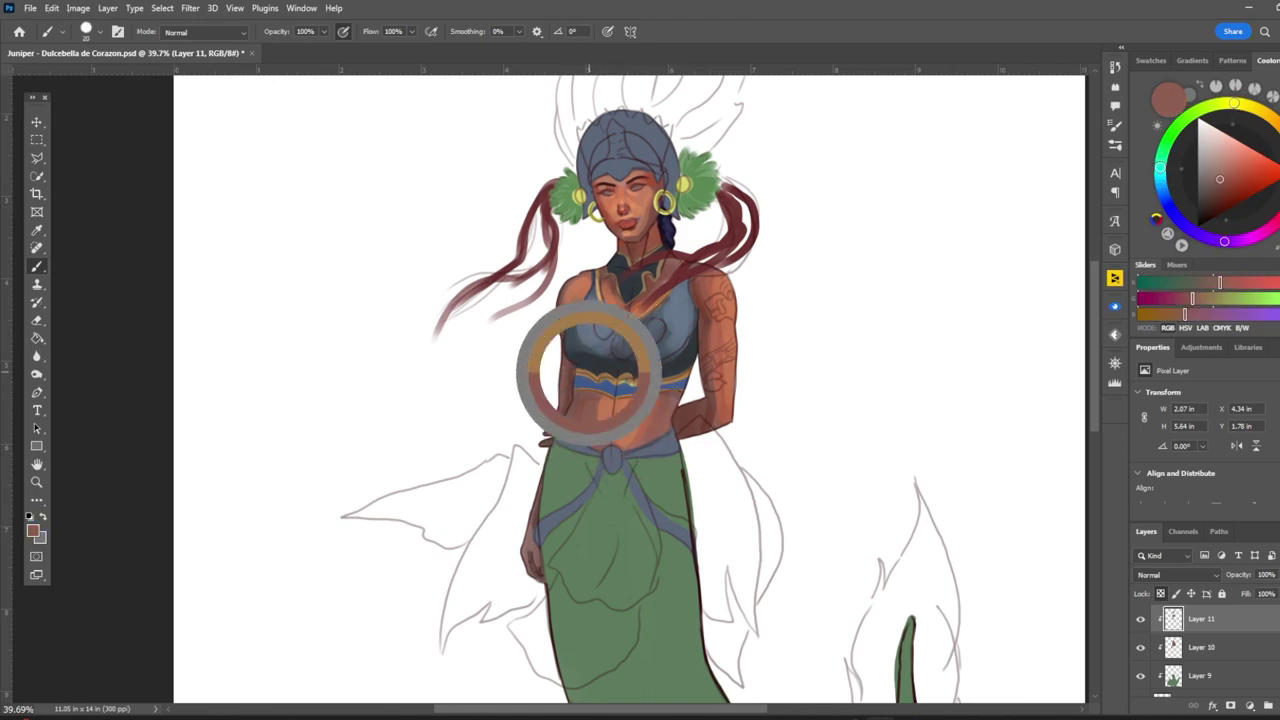
Step: Fill the eyes with light grey and define their edges with a dark tone on Layer 10
scroll(510, 308, down, 5)
scroll(549, 268, up, 8)
key(x)
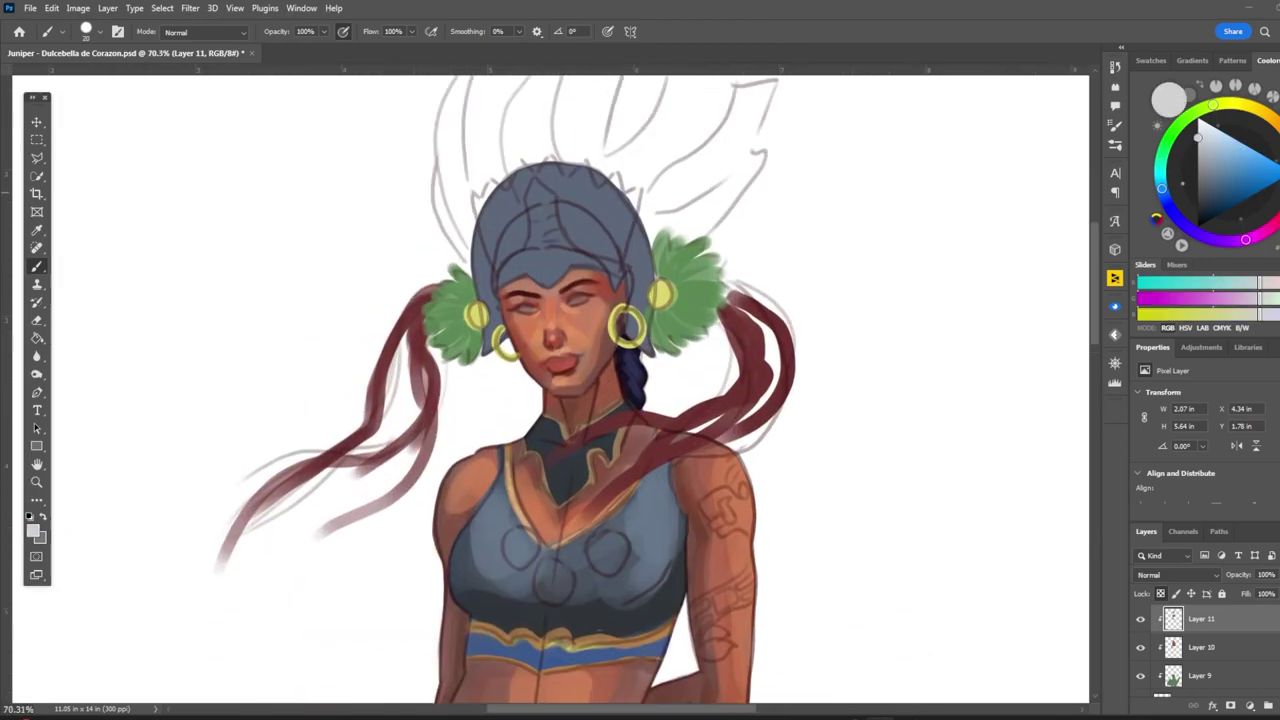
key(alt+bracketleft)
alt+click(568, 301)
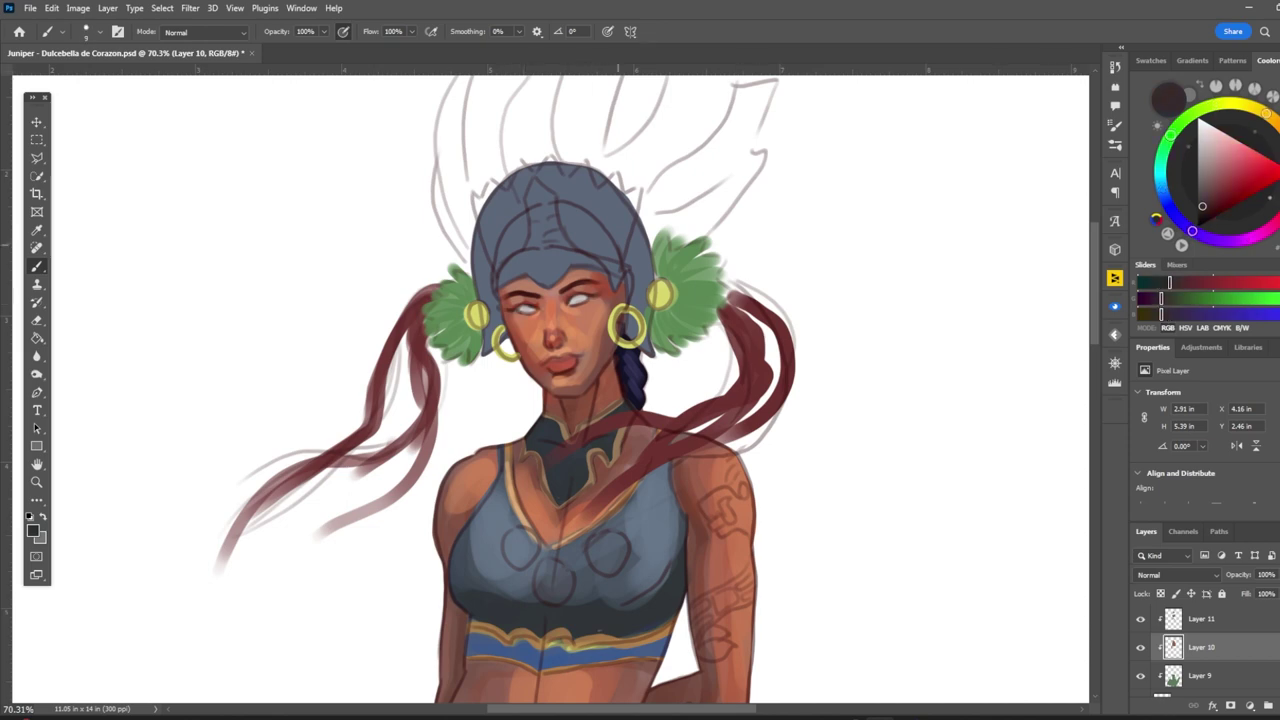
Step: Blend the skin around the eyes and cheeks using orange-brown tones sampled from the face
scroll(560, 300, down, 5)
scroll(560, 300, up, 6)
alt+click(570, 300)
alt+click(570, 300)
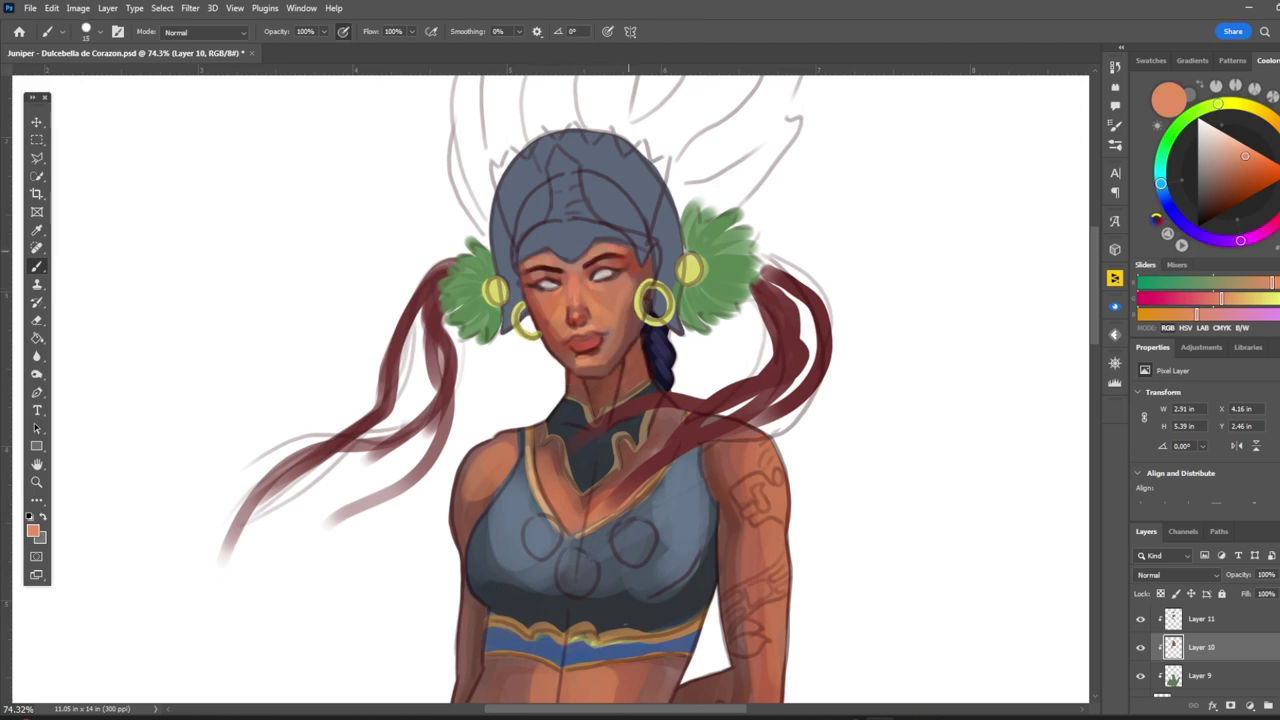
Step: Refine the lips and chin with sampled skin tones and add pale highlights to the mouth
alt+click(584, 362)
alt+click(578, 342)
alt+click(580, 349)
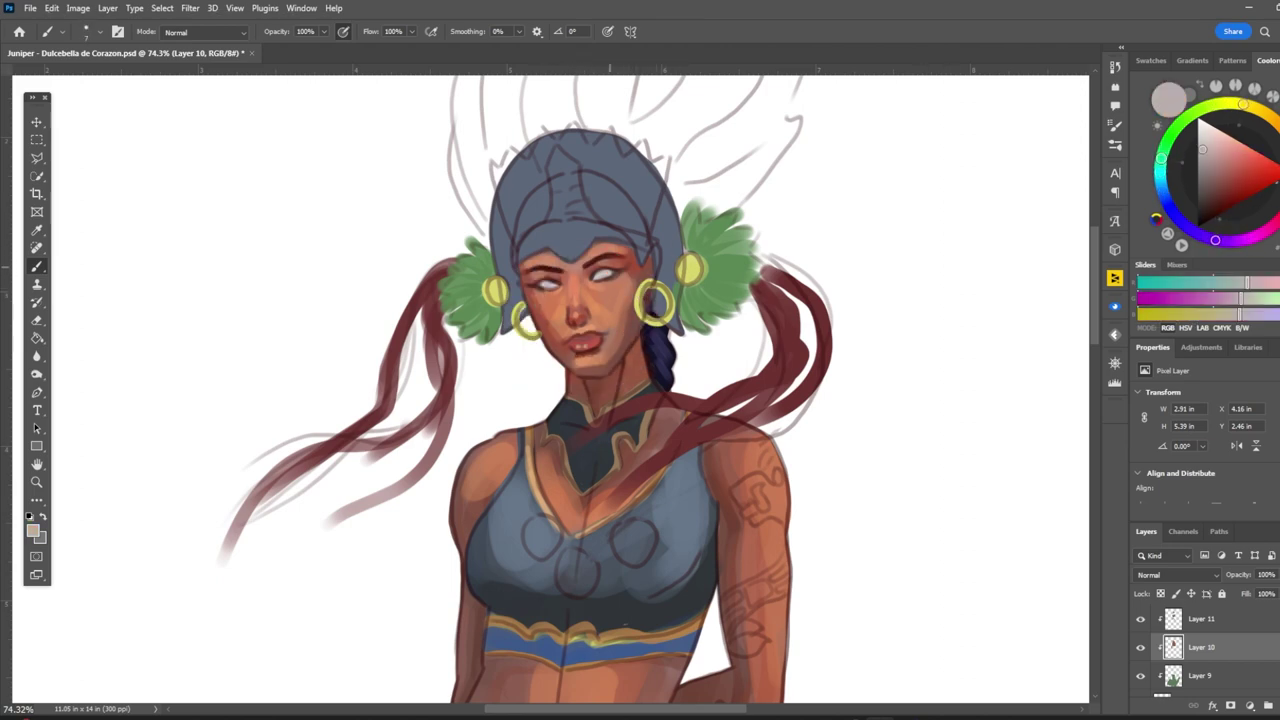
alt+click(545, 268)
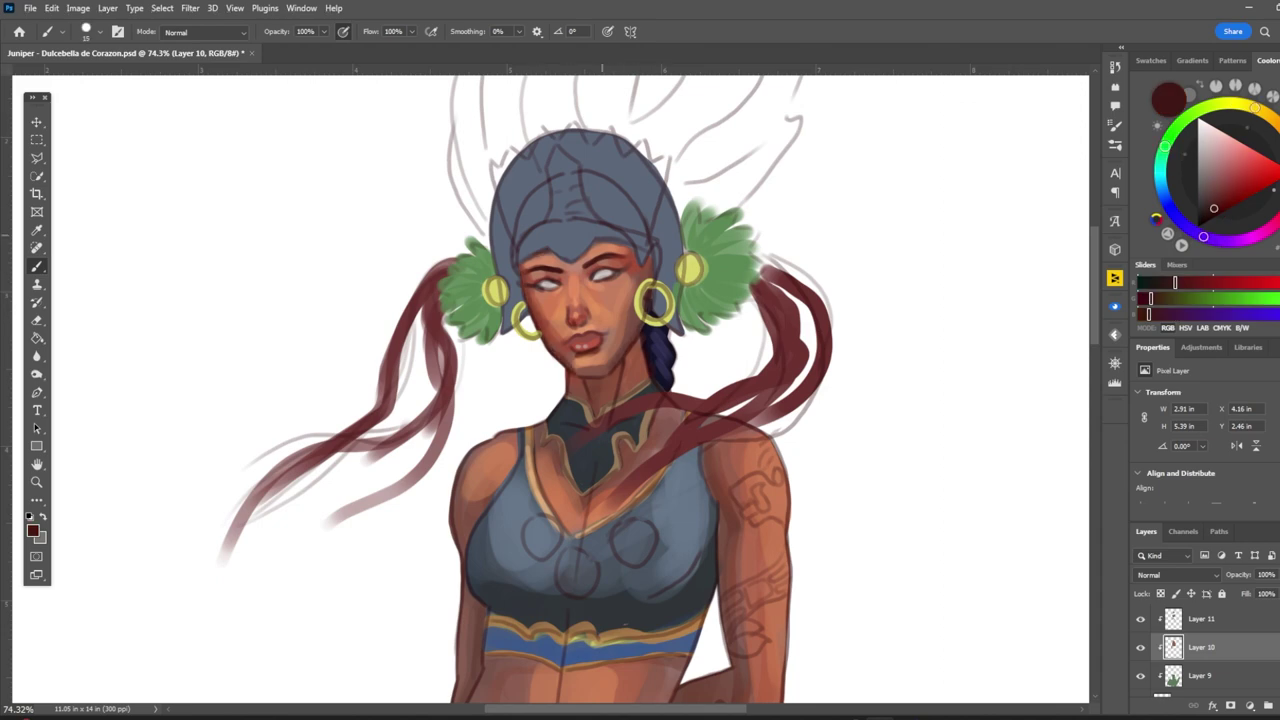
Step: Review the whole figure with the sketch lines hidden and return to Layer 10
key(ctrl+0)
scroll(1200, 647, down, 3)
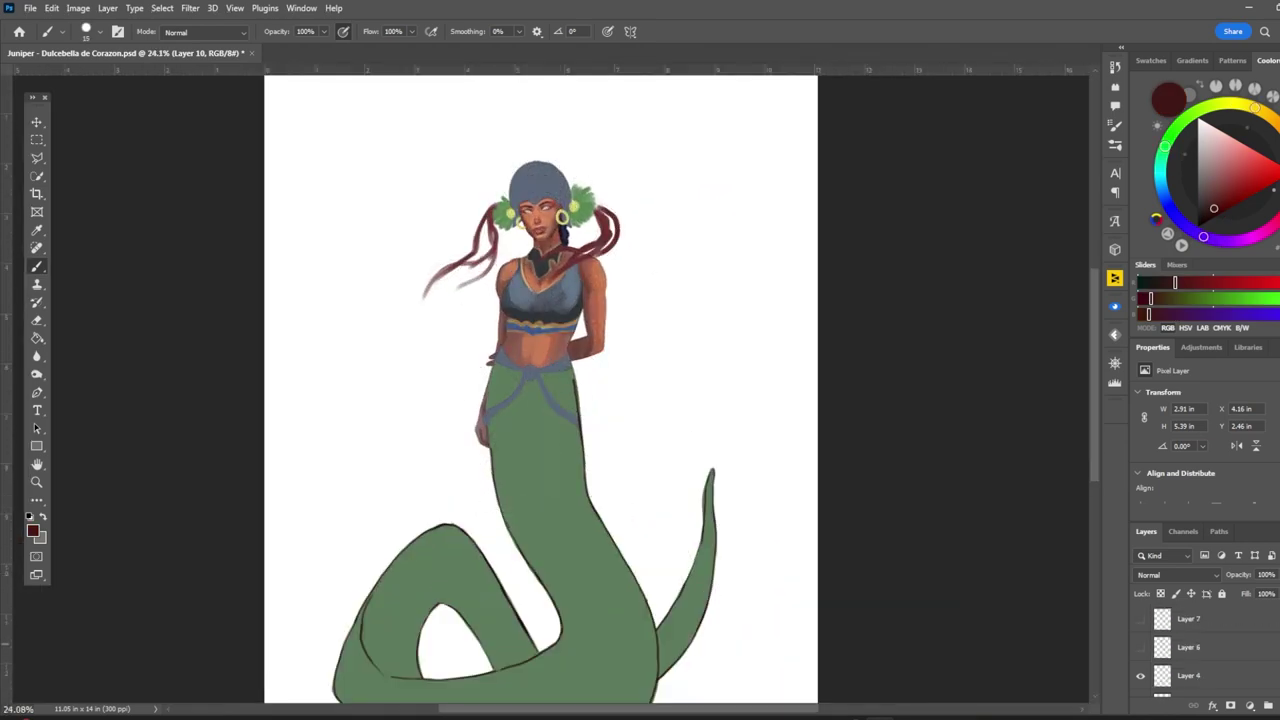
scroll(1200, 647, up, 3)
click(1192, 613)
click(1200, 692)
Step: Refine the shading of the nose, eyes and cheeks with reddish skin tones sampled from the face
scroll(517, 205, up, 5)
alt+click(589, 317)
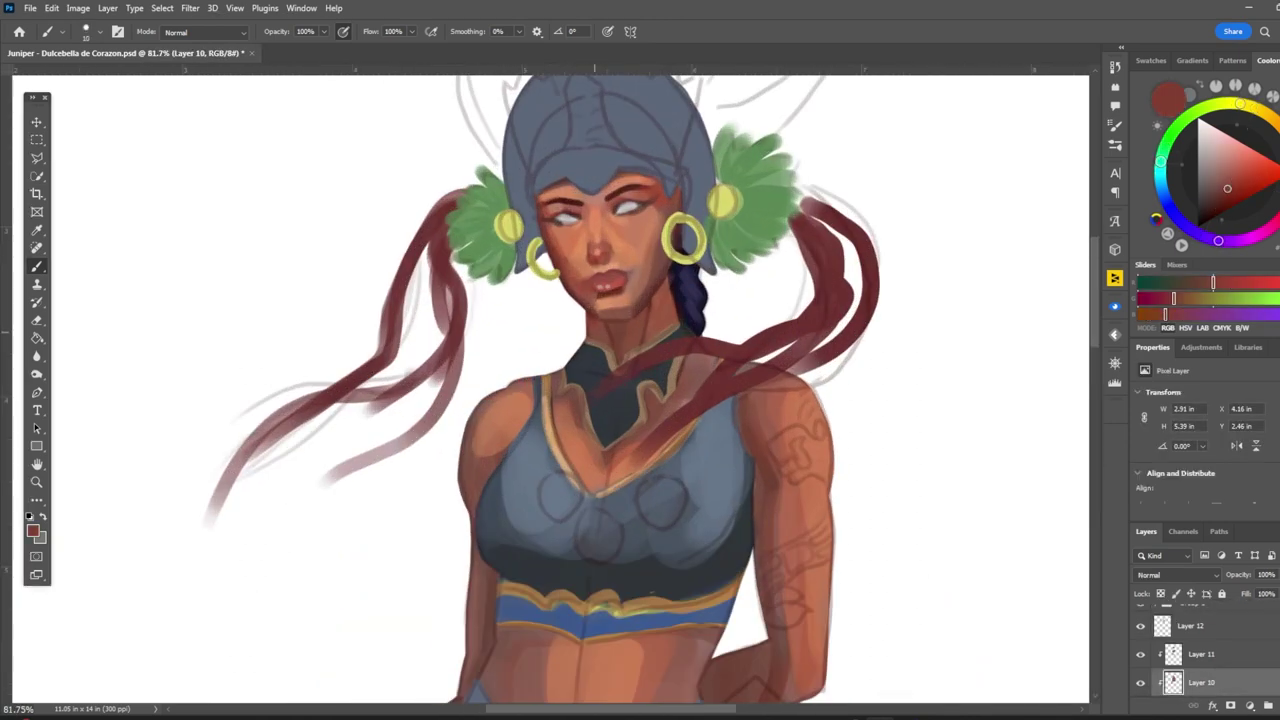
alt+click(578, 225)
alt+click(598, 207)
alt+click(560, 216)
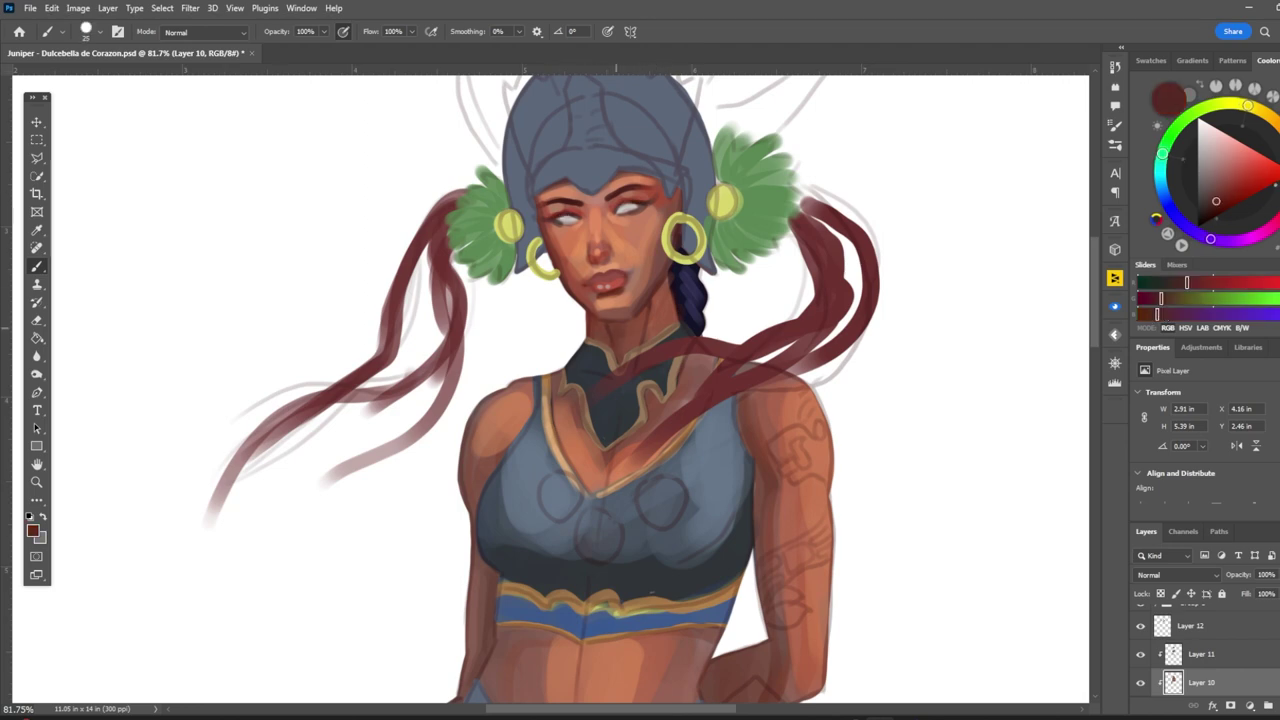
Step: Adjust the lip and brow details with sampled salmon and dark red-brown tones
scroll(603, 334, down, 5)
scroll(603, 334, up, 5)
alt+click(603, 334)
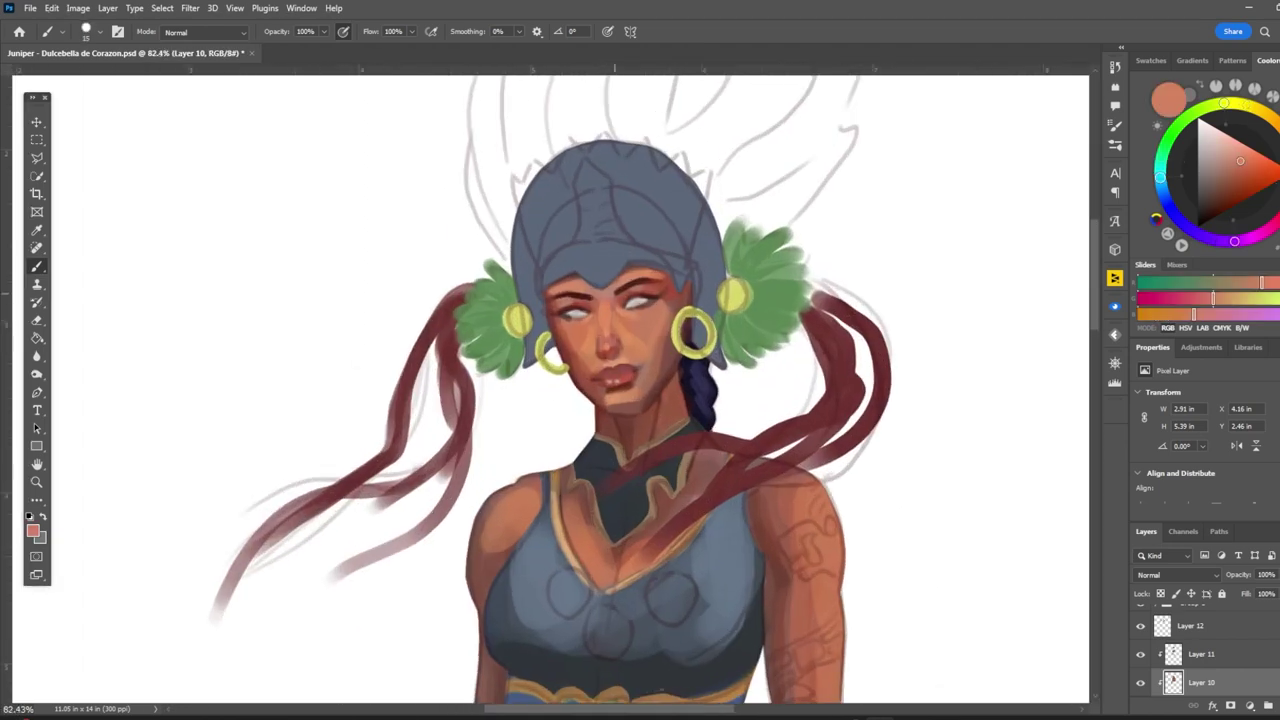
alt+click(623, 287)
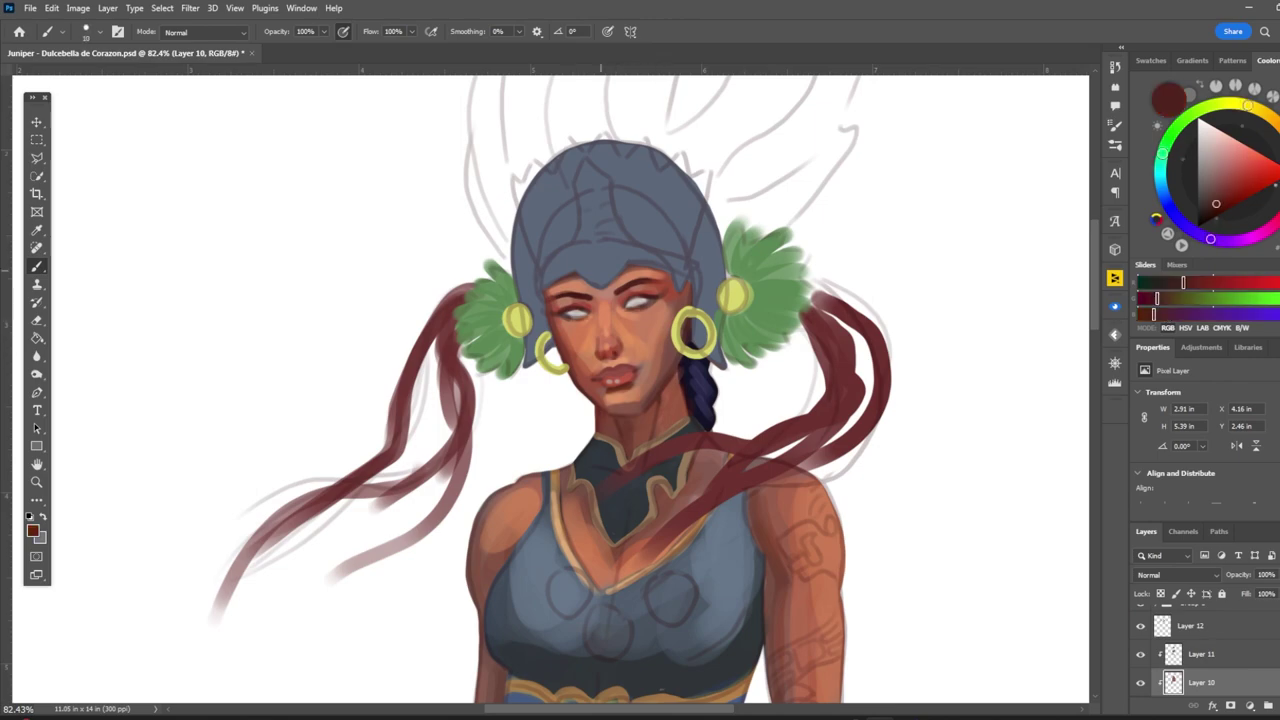
Step: Hide the sketch and compare the figure with the dulce upper body reference image
scroll(603, 334, down, 5)
scroll(603, 334, up, 6)
scroll(603, 334, down, 6)
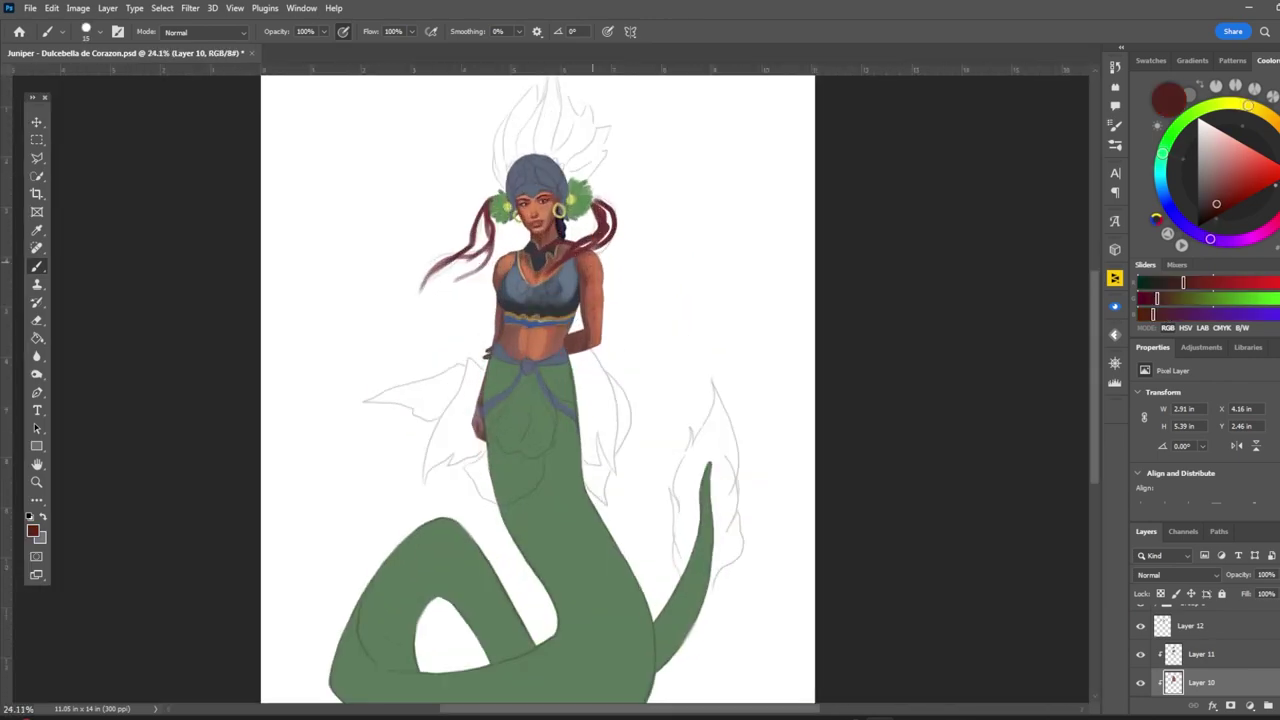
scroll(529, 350, up, 2)
scroll(1200, 650, up, 3)
click(1140, 647)
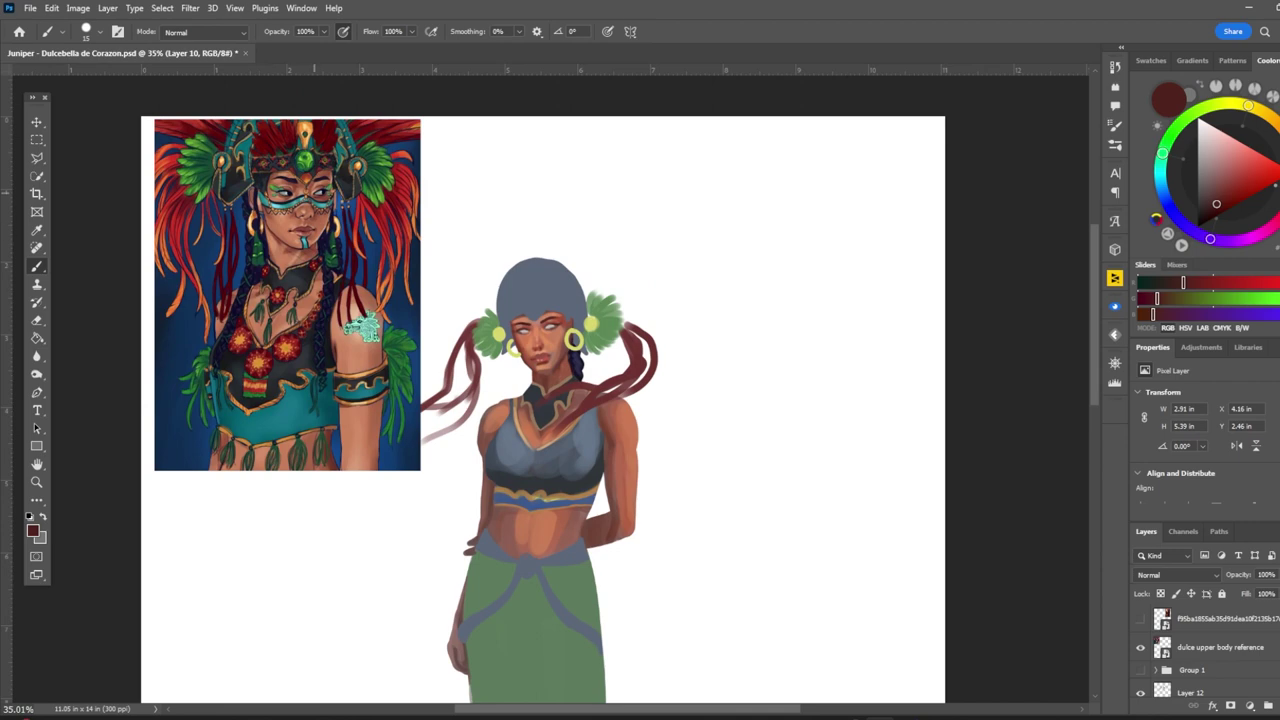
click(1140, 647)
scroll(540, 380, up, 2)
scroll(1200, 650, down, 3)
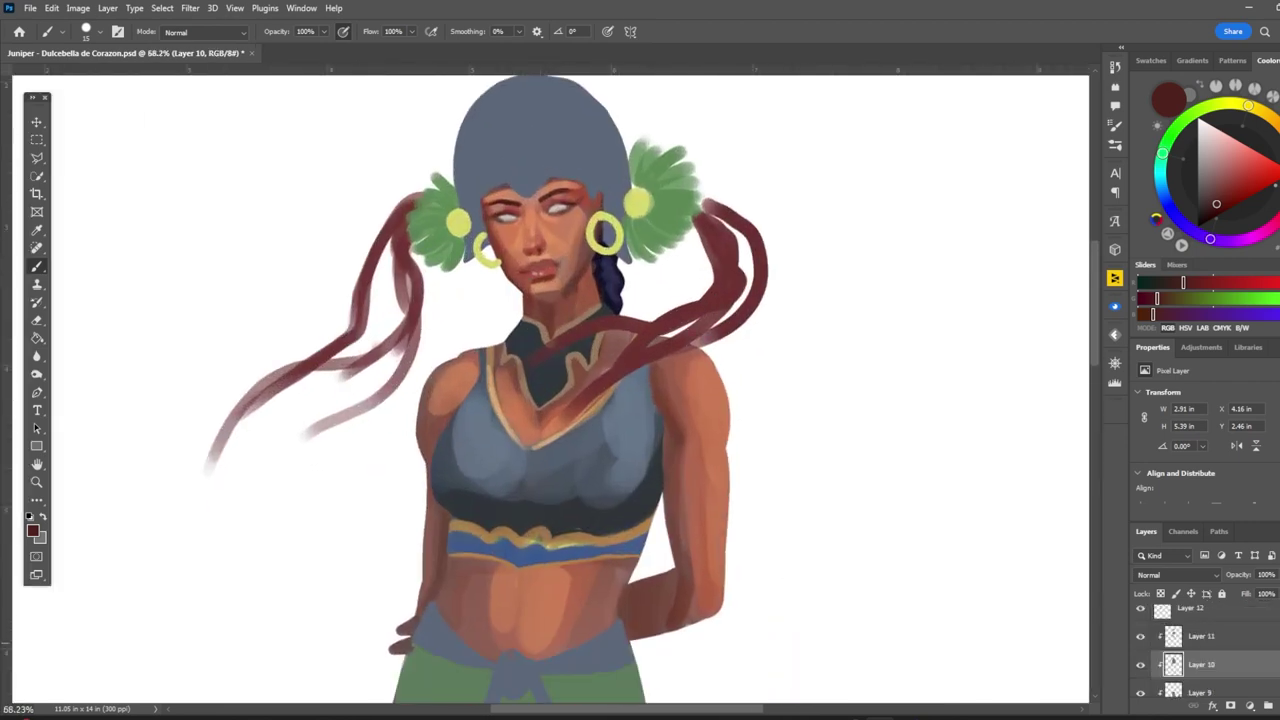
Step: On Layer 11, refine the shading of the bodice, neckline edge and collar with sampled navy and slate blue
click(1200, 636)
alt+click(657, 457)
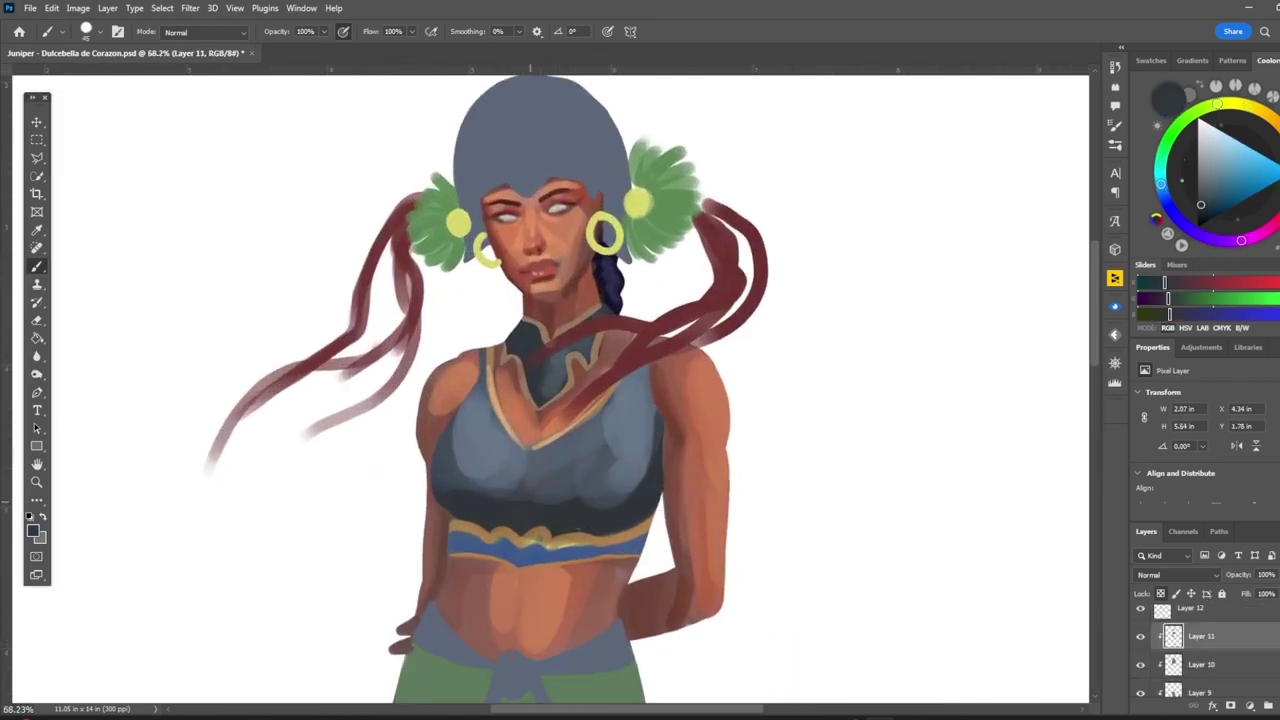
alt+click(496, 405)
mouse_move(487, 348)
mouse_down()
mouse_move(505, 430)
mouse_move(550, 446)
mouse_up()
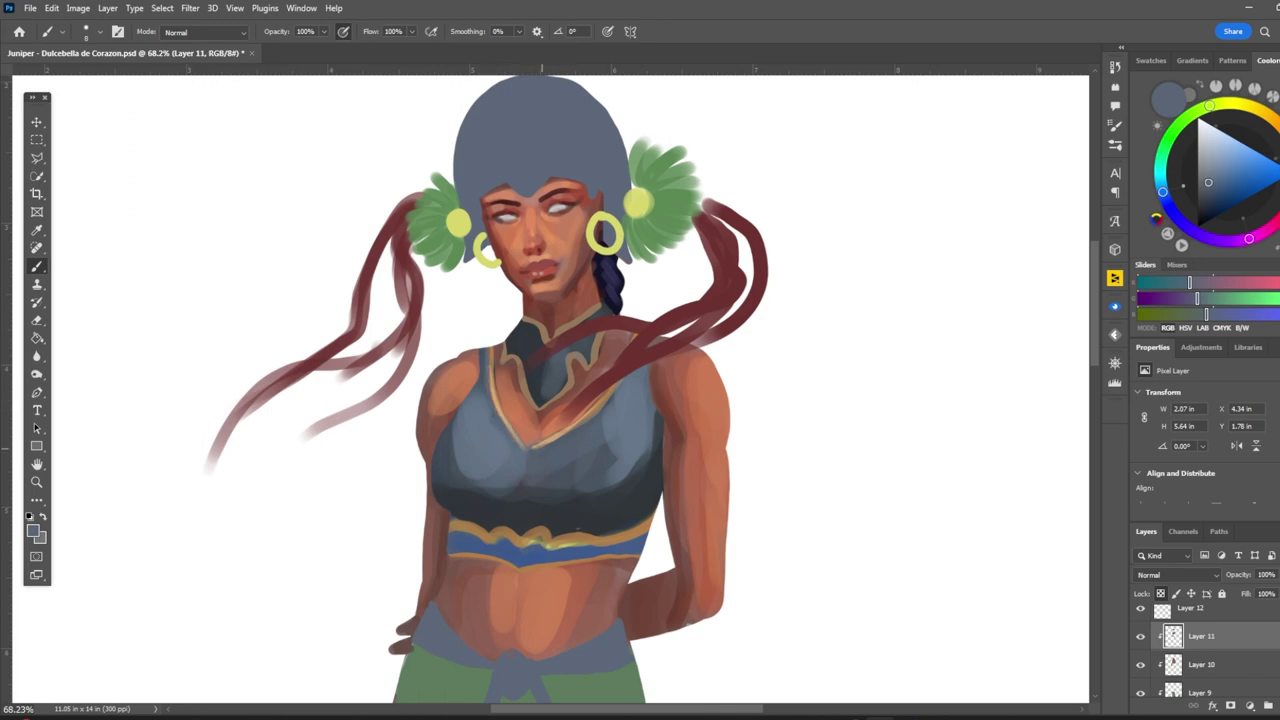
alt+click(536, 331)
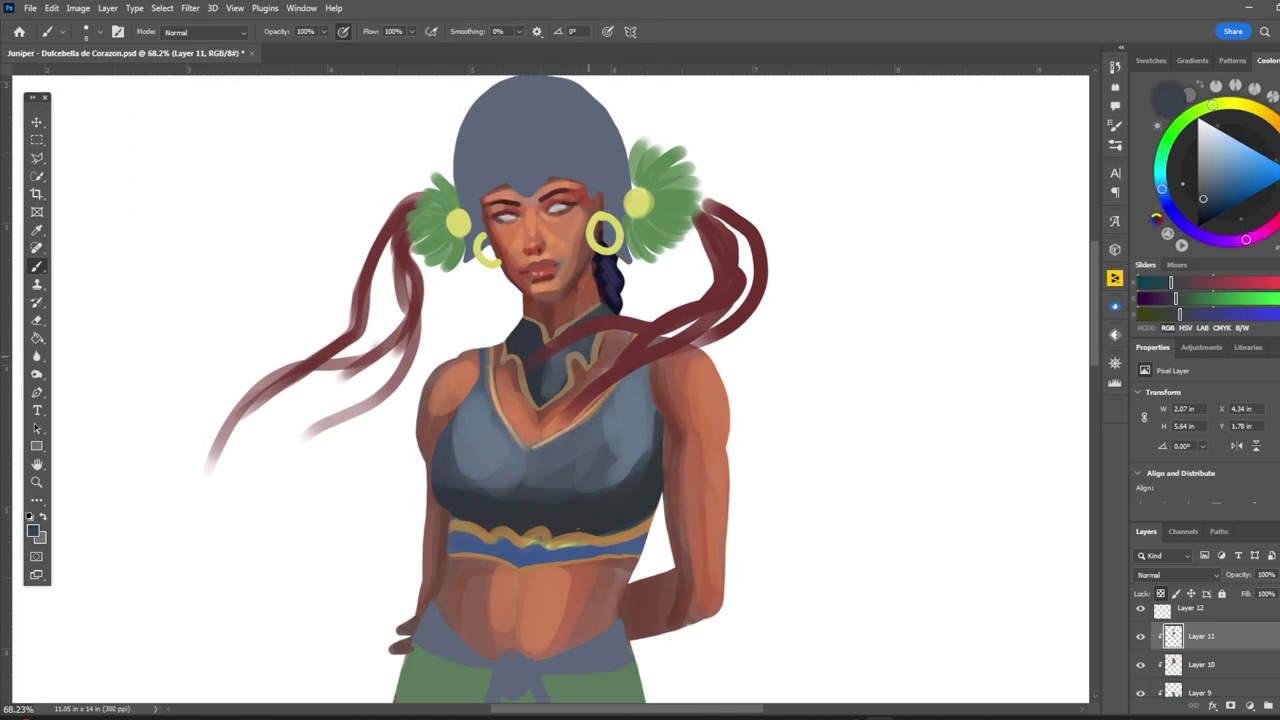
alt+click(556, 389)
alt+click(515, 360)
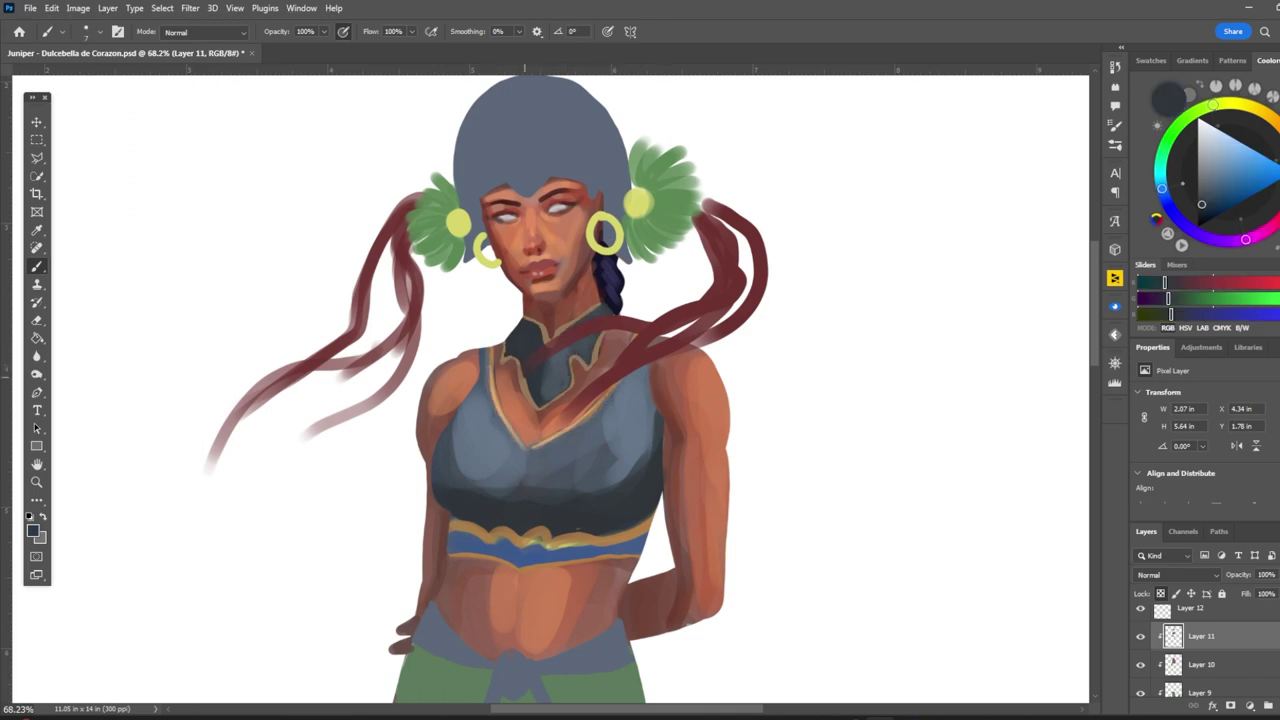
Step: Add gold trim along the outer edges of the bodice's shoulder straps
alt+click(486, 370)
alt+click(482, 360)
alt+click(482, 368)
alt+click(647, 380)
Step: On Layer 10, blend the skin shading on the arms, shoulders and midriff with tones sampled from the body
scroll(657, 300, down, 3)
key(alt+bracketleft)
alt+click(548, 235)
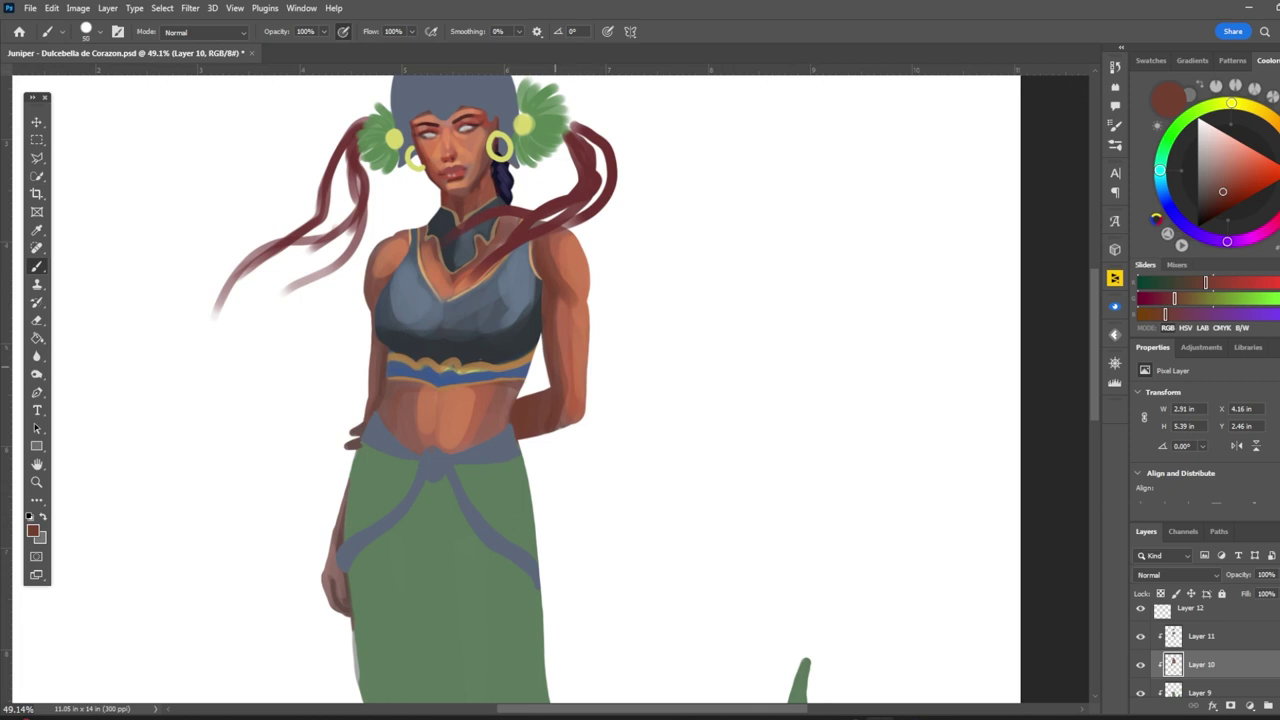
alt+click(568, 390)
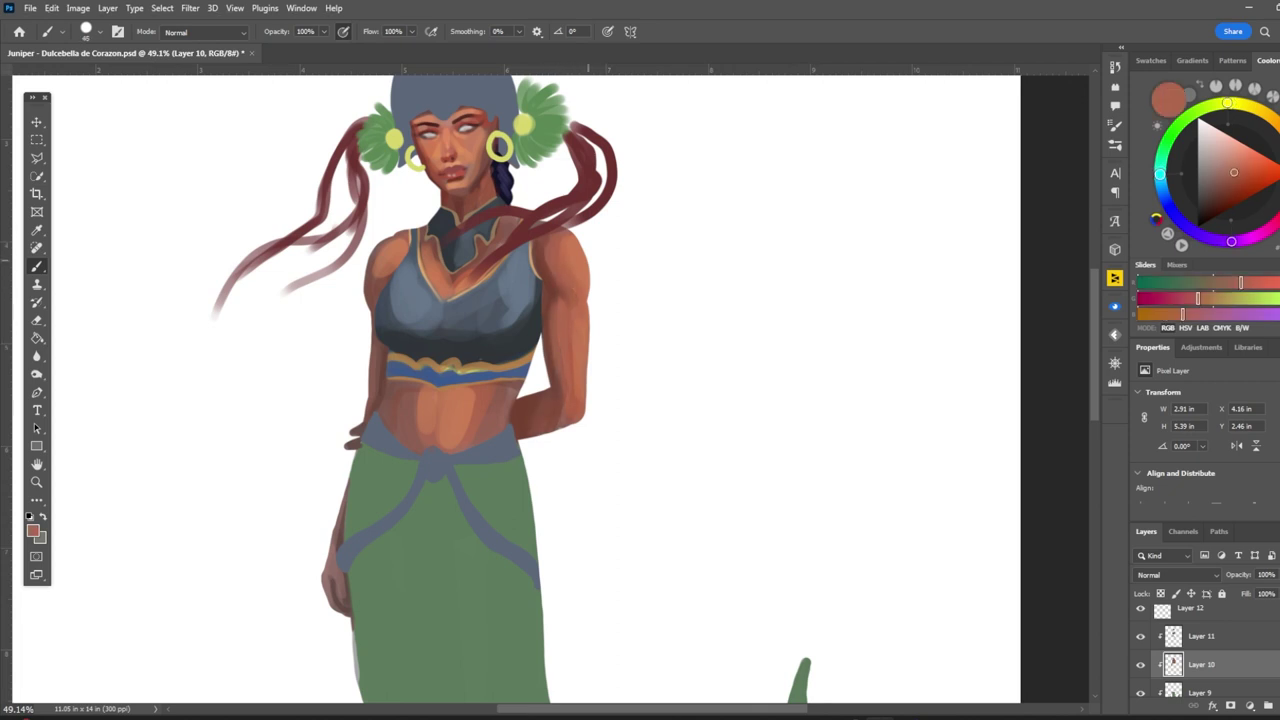
alt+click(517, 410)
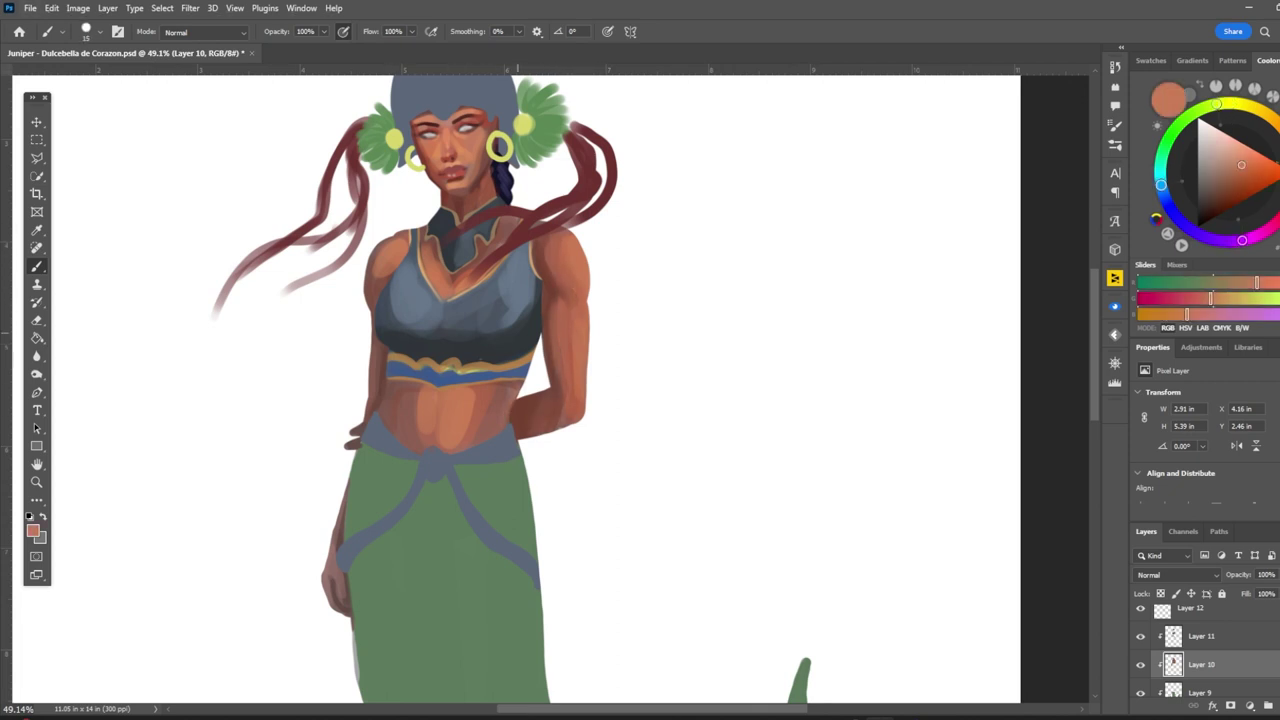
alt+click(505, 410)
alt+click(431, 410)
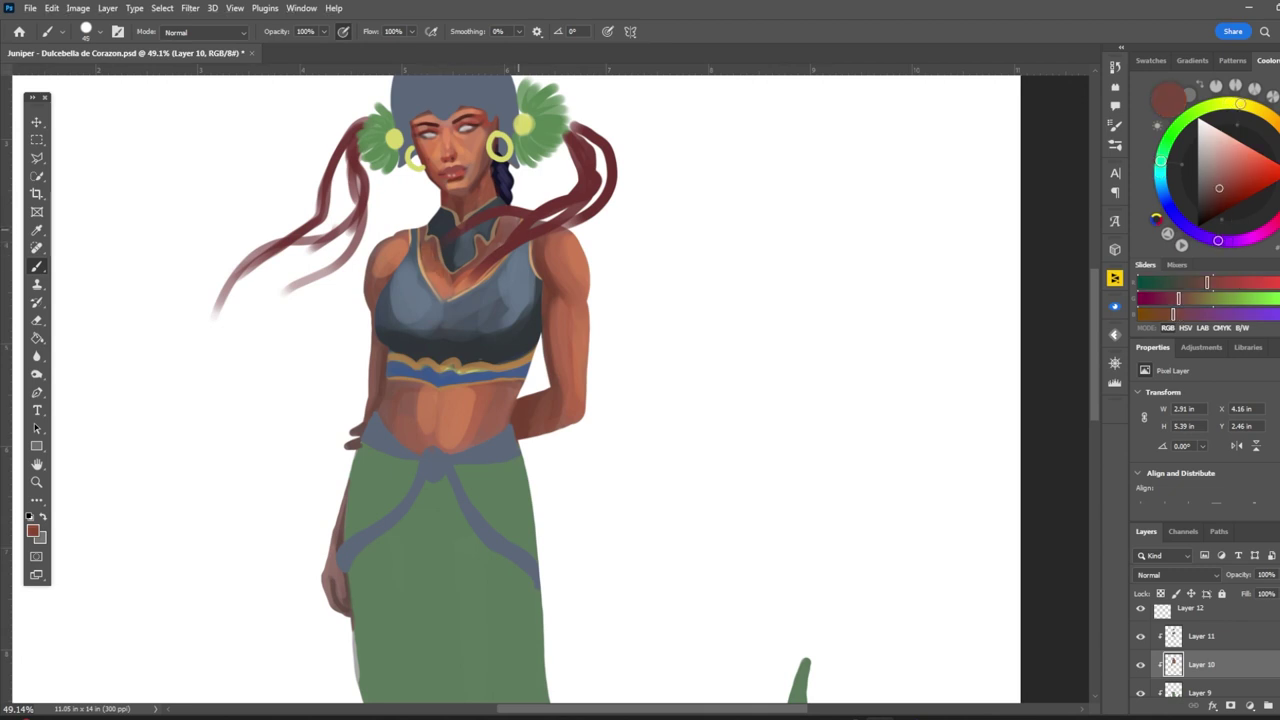
alt+click(390, 266)
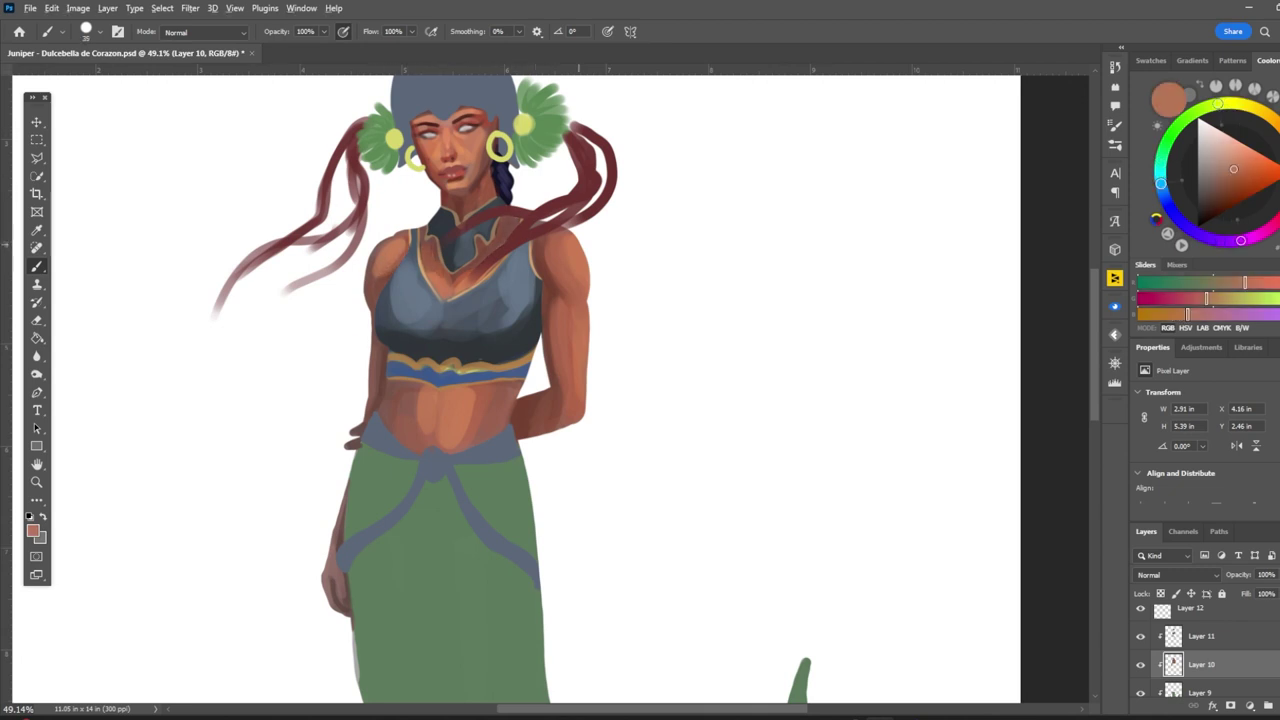
Step: On Layer 11, smooth the bodice shading with sampled slate blues and a dark tone under the bust
scroll(578, 360, down, 2)
scroll(591, 360, up, 1)
alt+click(591, 360)
key(alt+bracketright)
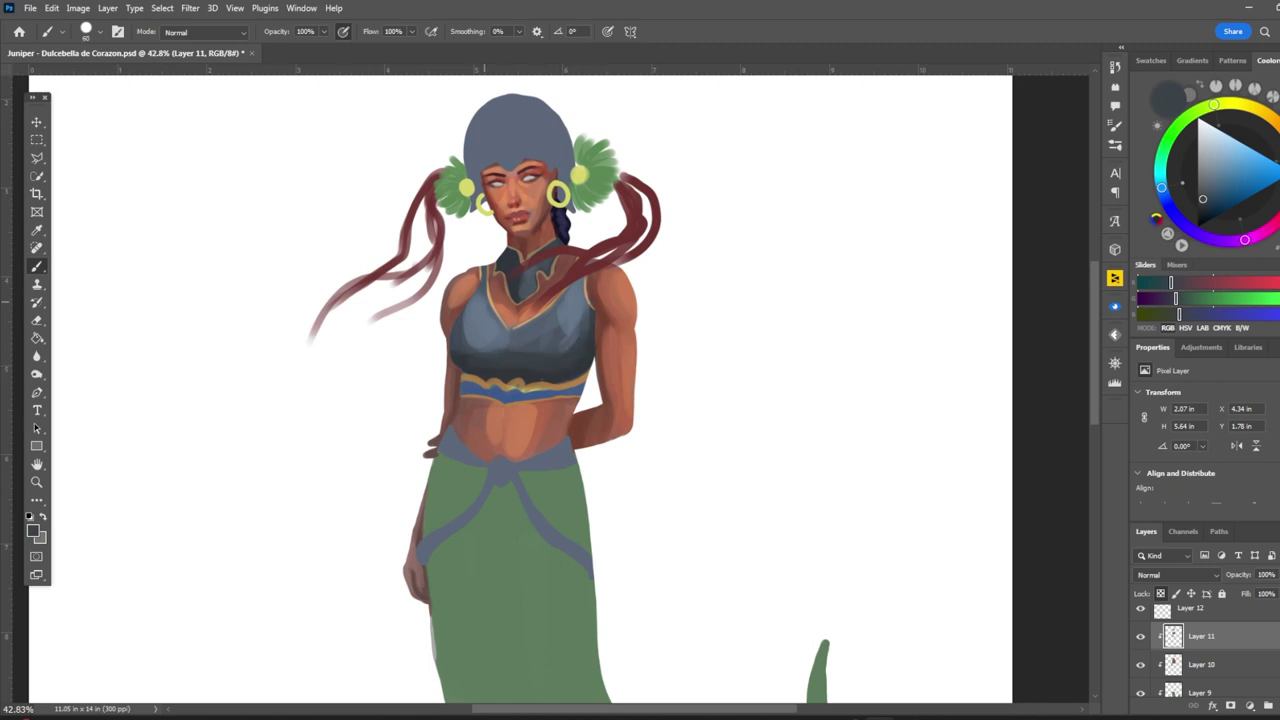
alt+click(570, 338)
Step: Create a new layer above Layer 11 and paint three dark red round ornaments below the neckline
scroll(570, 338, down, 1)
scroll(528, 422, up, 7)
key(ctrl+shift+alt+n)
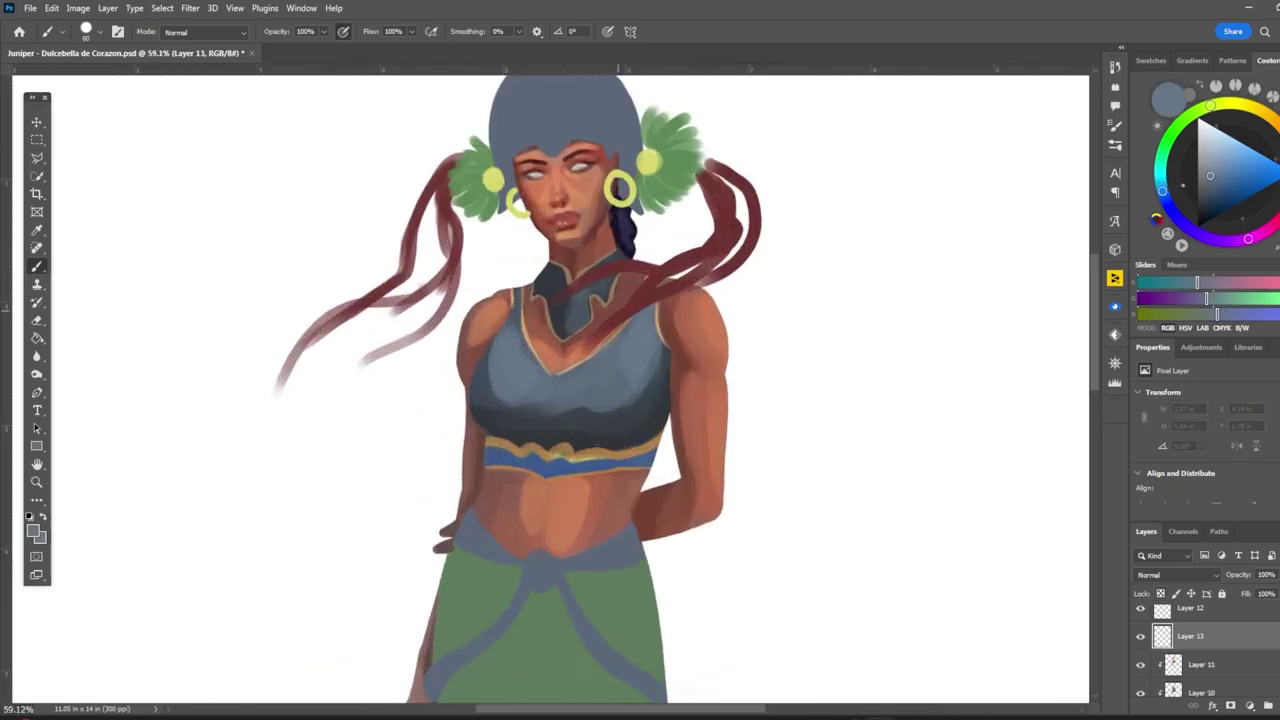
alt+click(700, 215)
click(551, 390)
click(522, 364)
click(592, 370)
scroll(560, 400, down, 10)
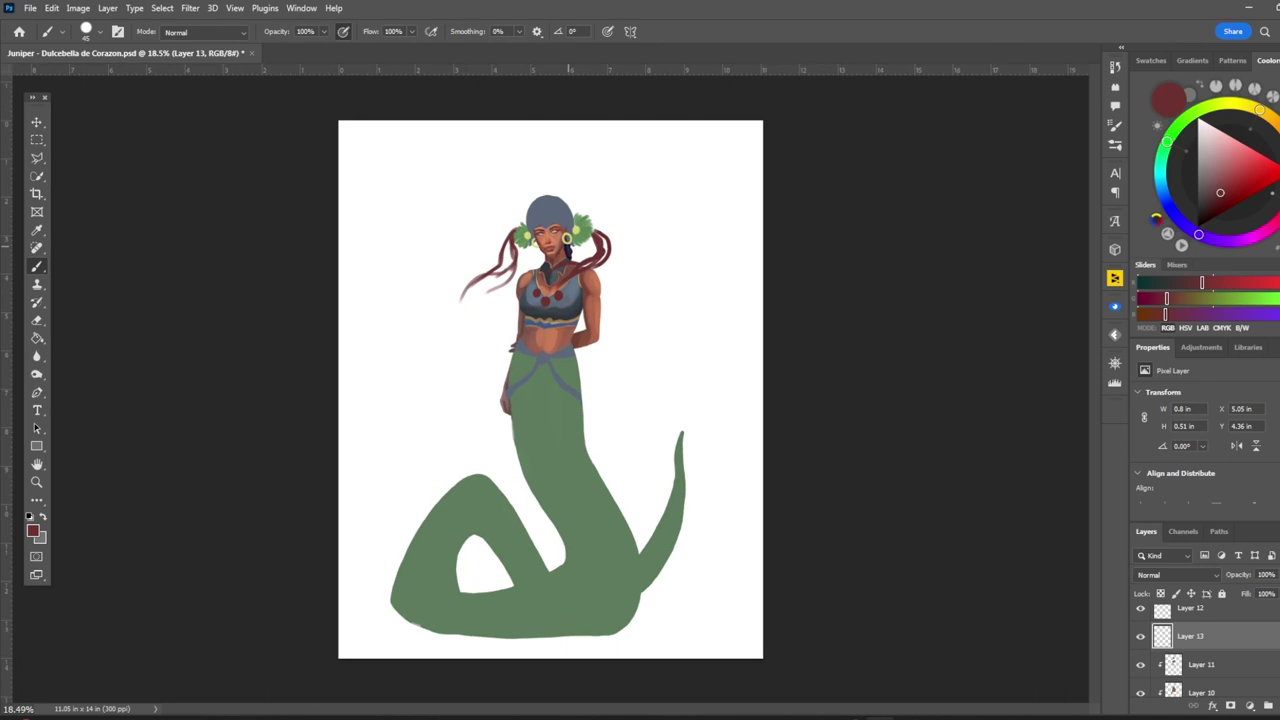
Step: Paint the centres of the three red ornaments with yellow sampled from the headdress stud
scroll(560, 400, up, 9)
alt+click(652, 122)
click(631, 291)
click(593, 310)
scroll(560, 400, down, 8)
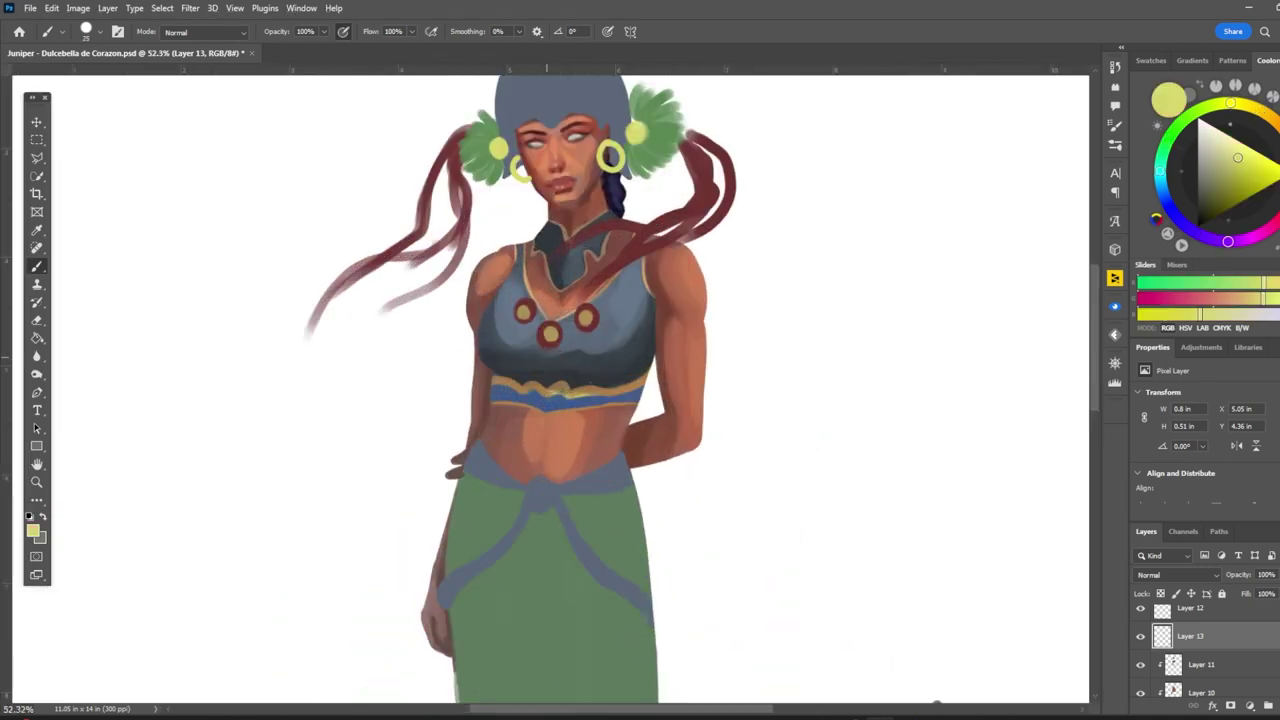
Step: On Layer 11, redefine the gold hem trim and its edges with sampled gold, blue and navy
alt+click(575, 395)
scroll(600, 395, up, 7)
alt+click(588, 318)
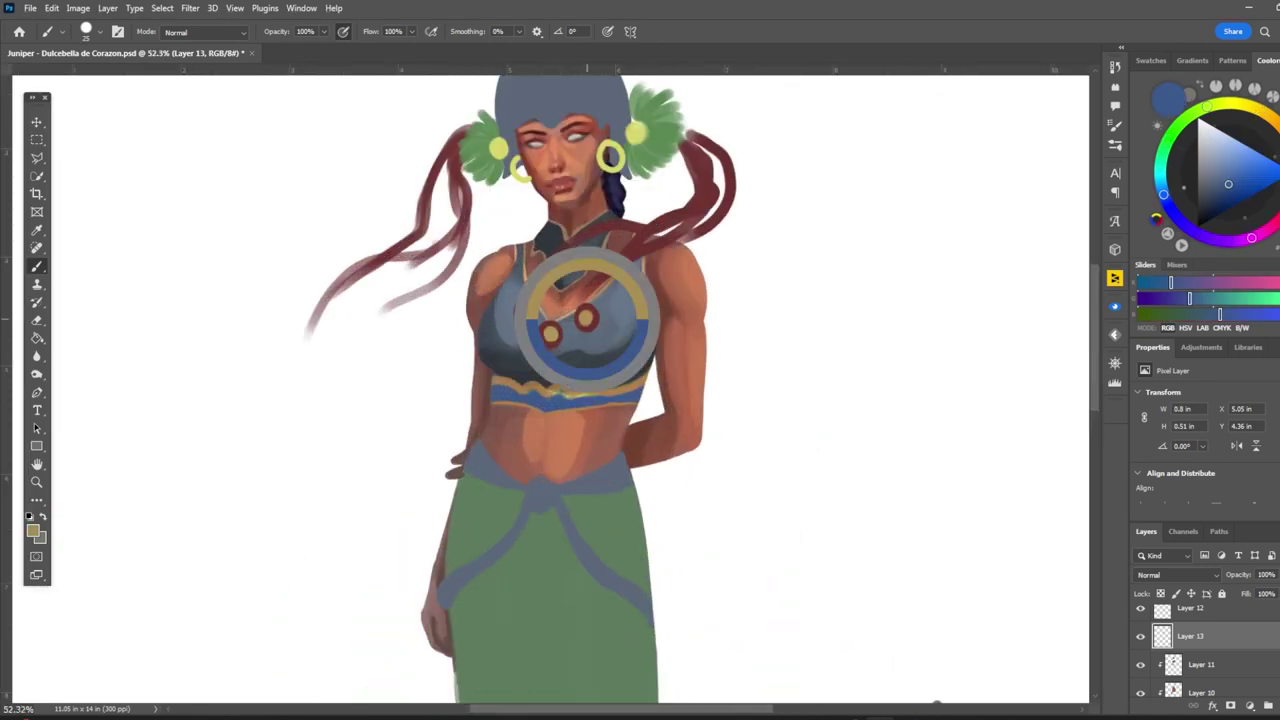
key(alt+bracketleft)
scroll(528, 386, down, 8)
alt+click(528, 386)
scroll(500, 380, up, 8)
alt+click(496, 376)
alt+click(625, 378)
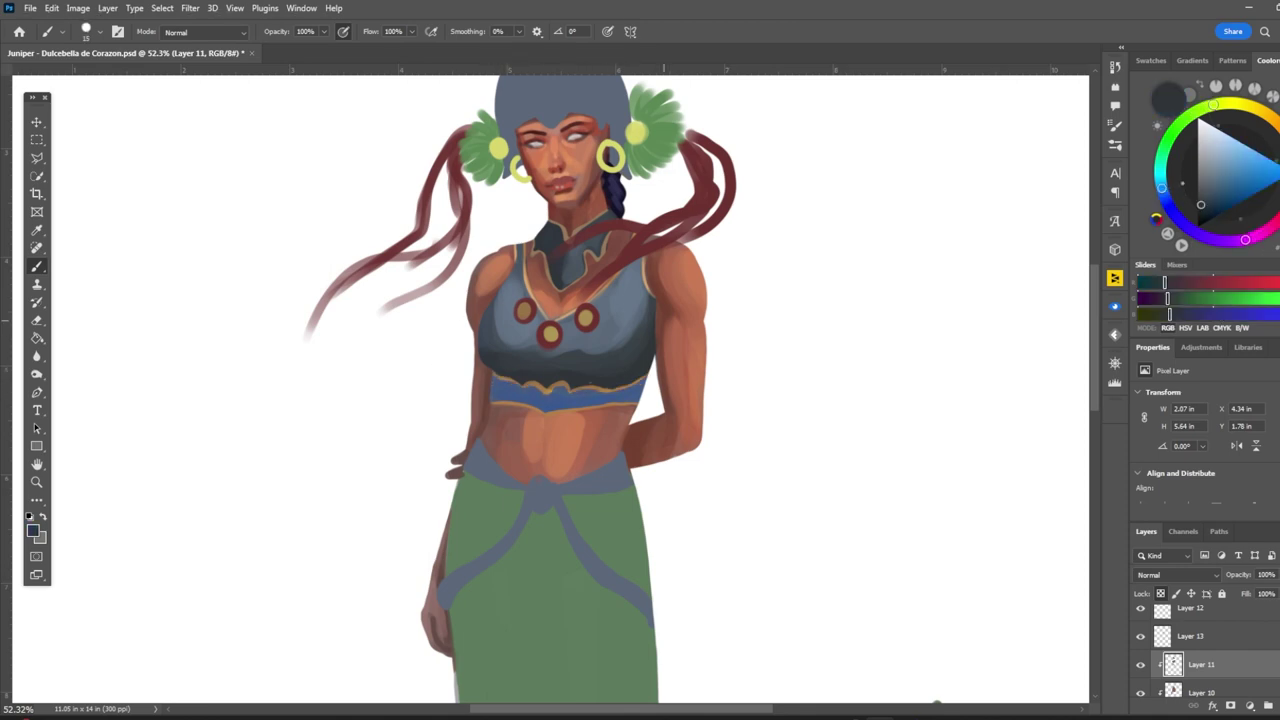
Step: Shade the bright blue band below the bodice with a darker blue
scroll(625, 378, down, 8)
scroll(560, 390, up, 8)
alt+click(415, 405)
drag(472, 404, 466, 418)
scroll(406, 400, down, 8)
scroll(550, 400, up, 6)
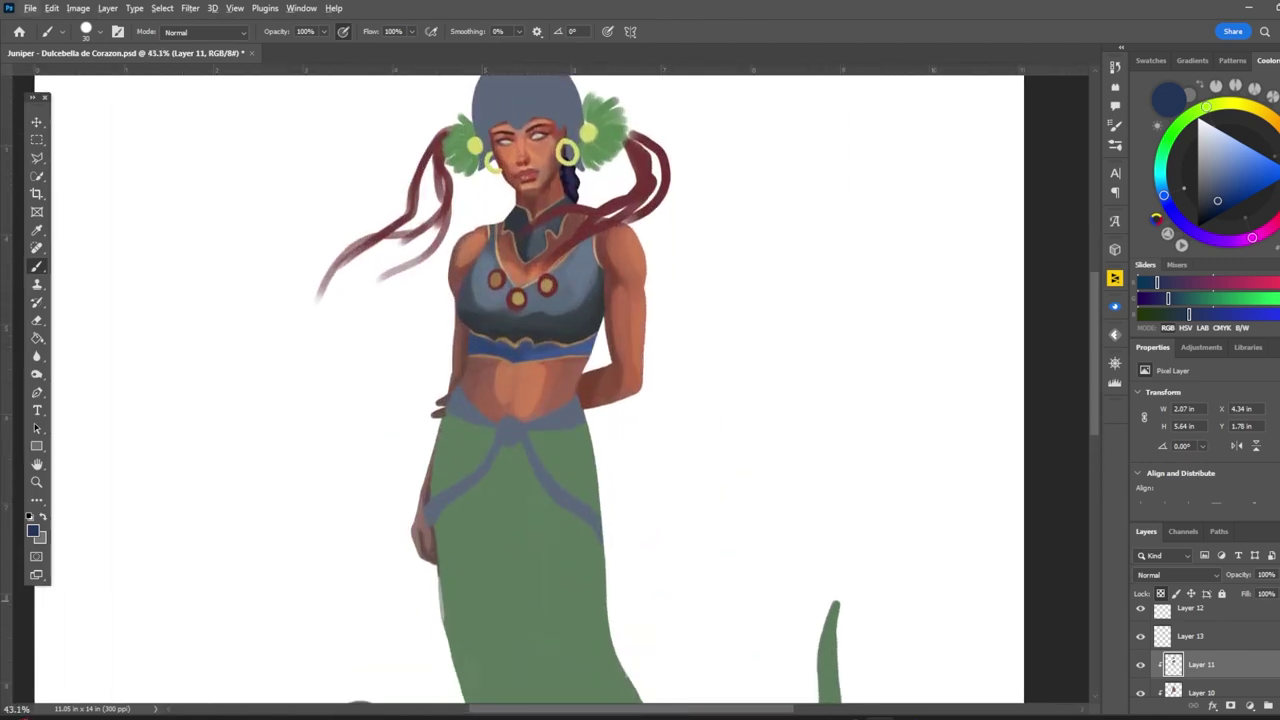
Step: Paint the sash knot at the waist gold, using the sketch group as a temporary guide
scroll(1200, 650, up, 3)
click(1140, 670)
scroll(520, 400, up, 3)
click(513, 410)
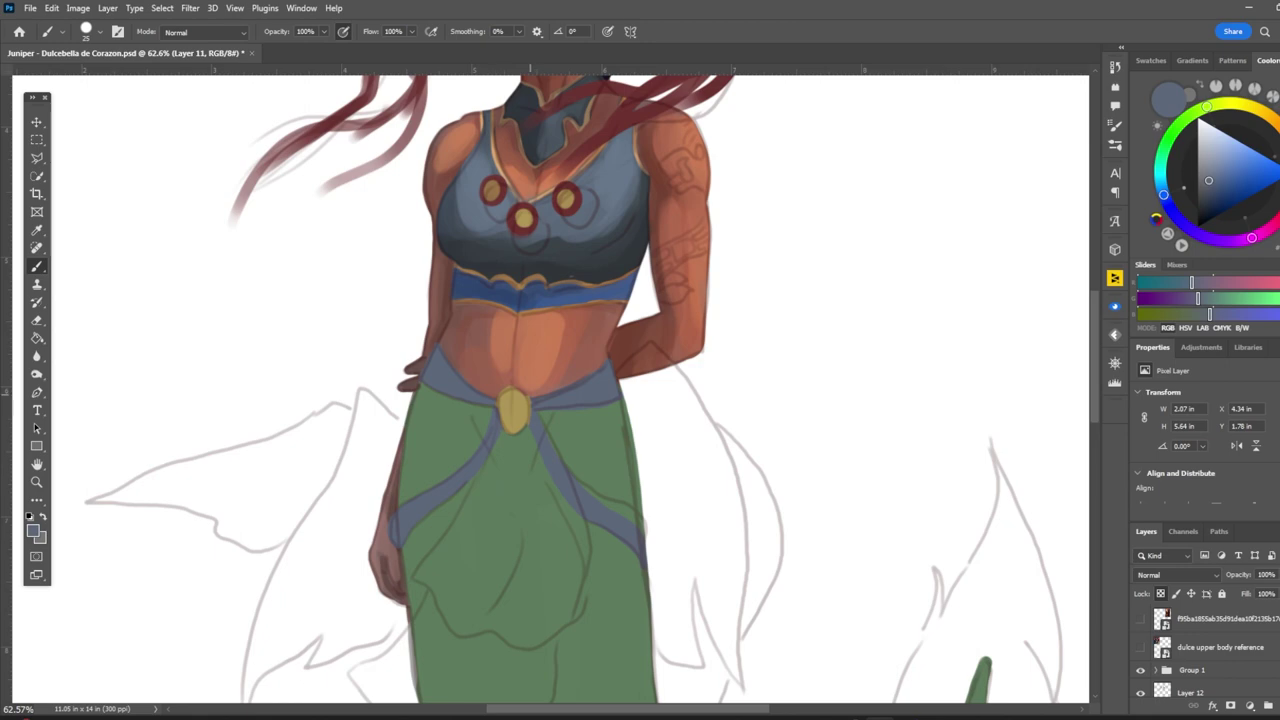
click(1140, 670)
Step: On Layer 10, deepen and blend the skin shading on the midriff beneath the blue band
scroll(520, 400, down, 3)
scroll(520, 400, up, 2)
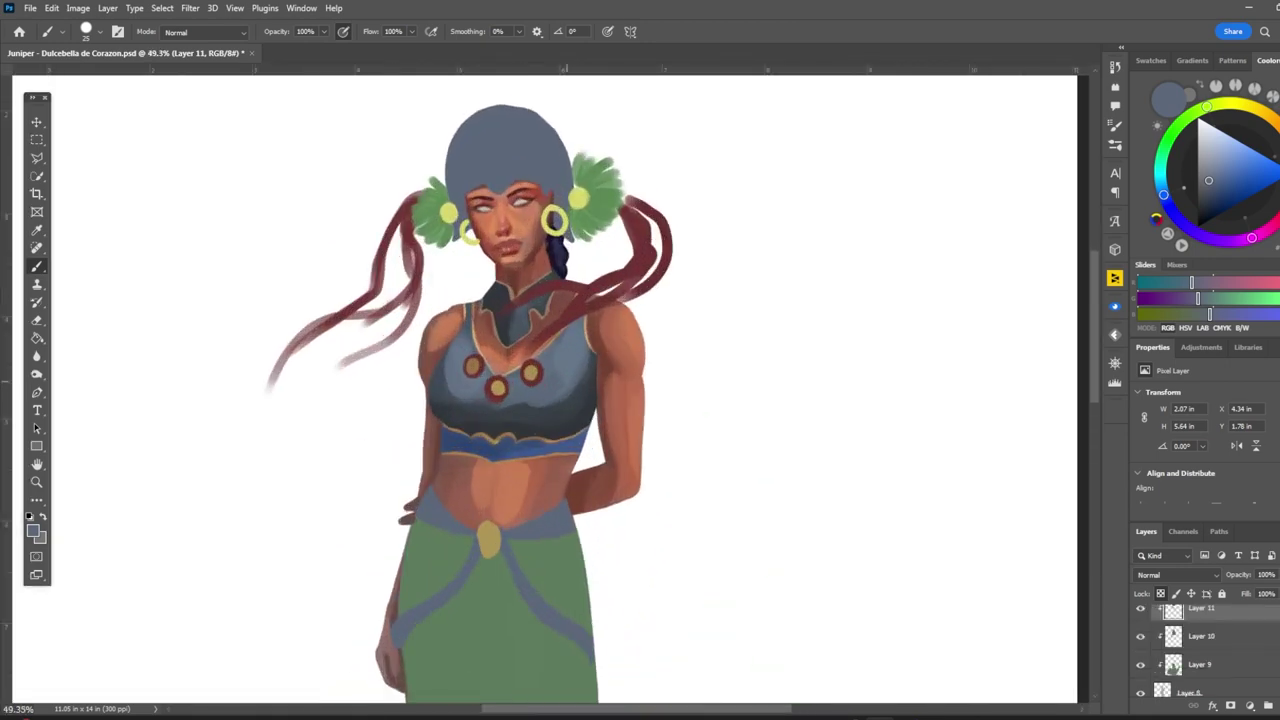
scroll(1200, 650, down, 2)
click(1173, 636)
scroll(469, 404, up, 1)
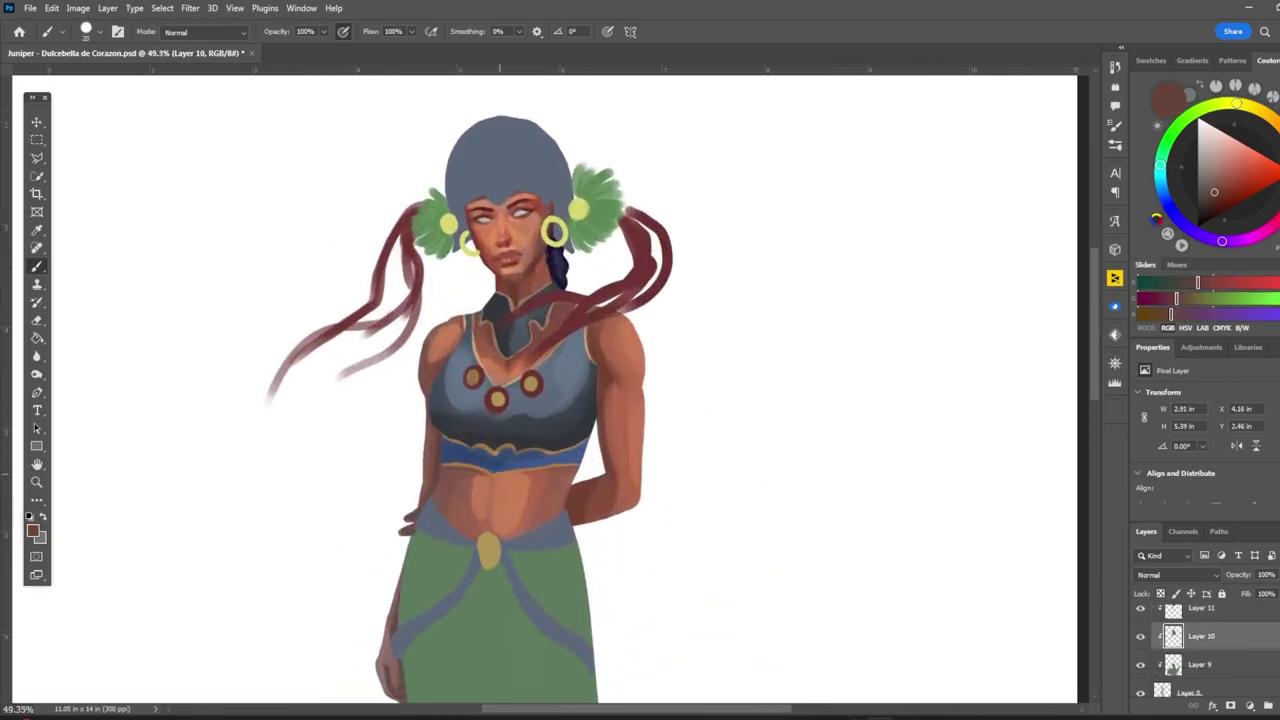
scroll(558, 200, down, 5)
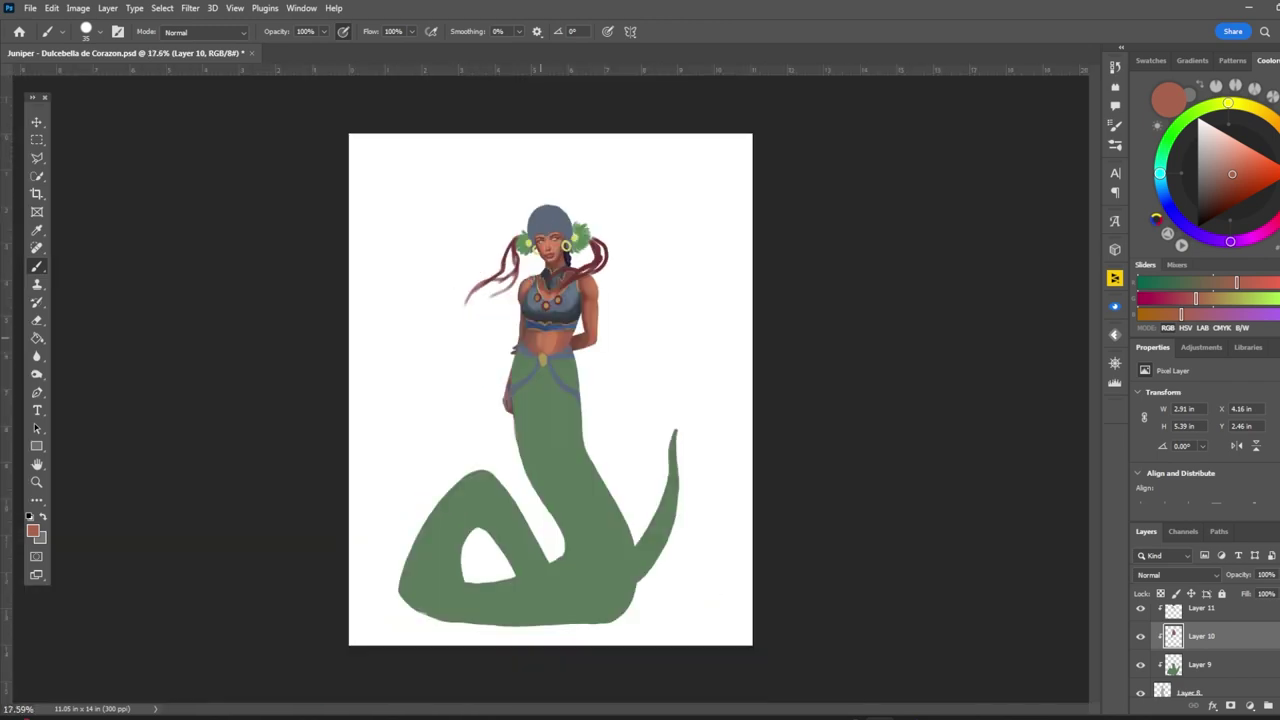
Step: Touch up the dark details of the braid and face with navy and dark maroon
scroll(558, 200, up, 6)
scroll(459, 318, up, 2)
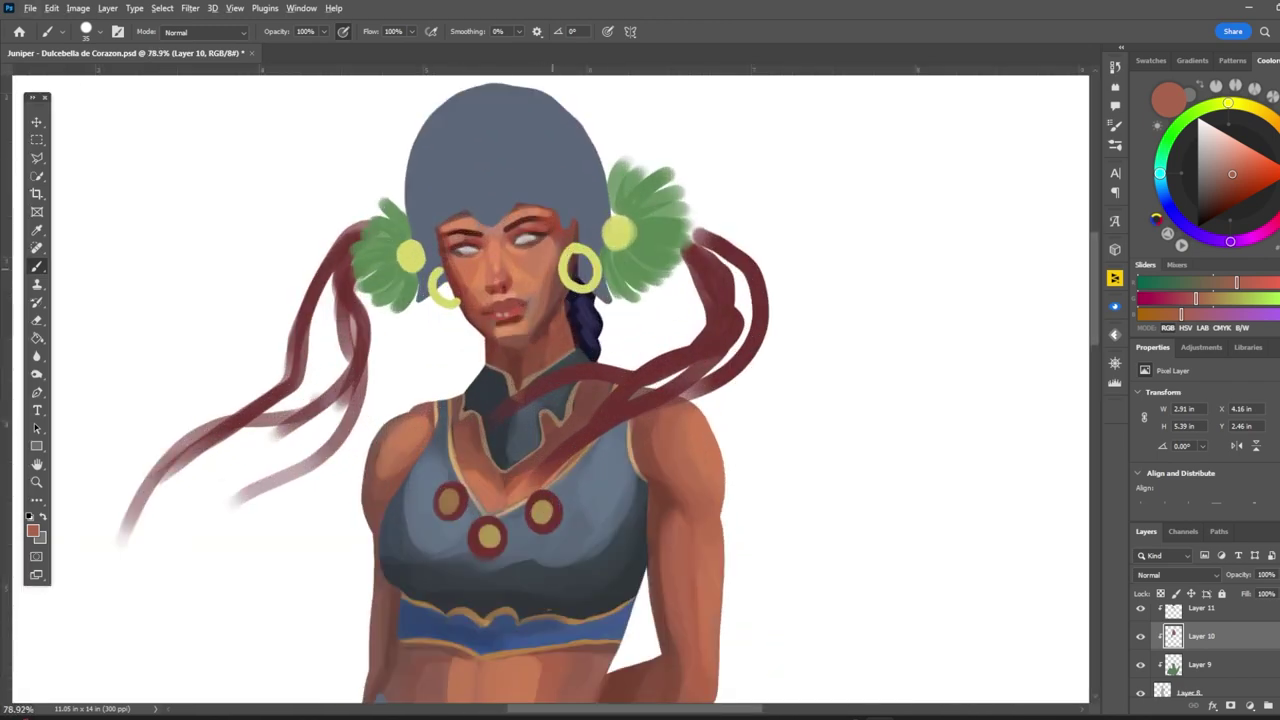
key(Return)
key(d)
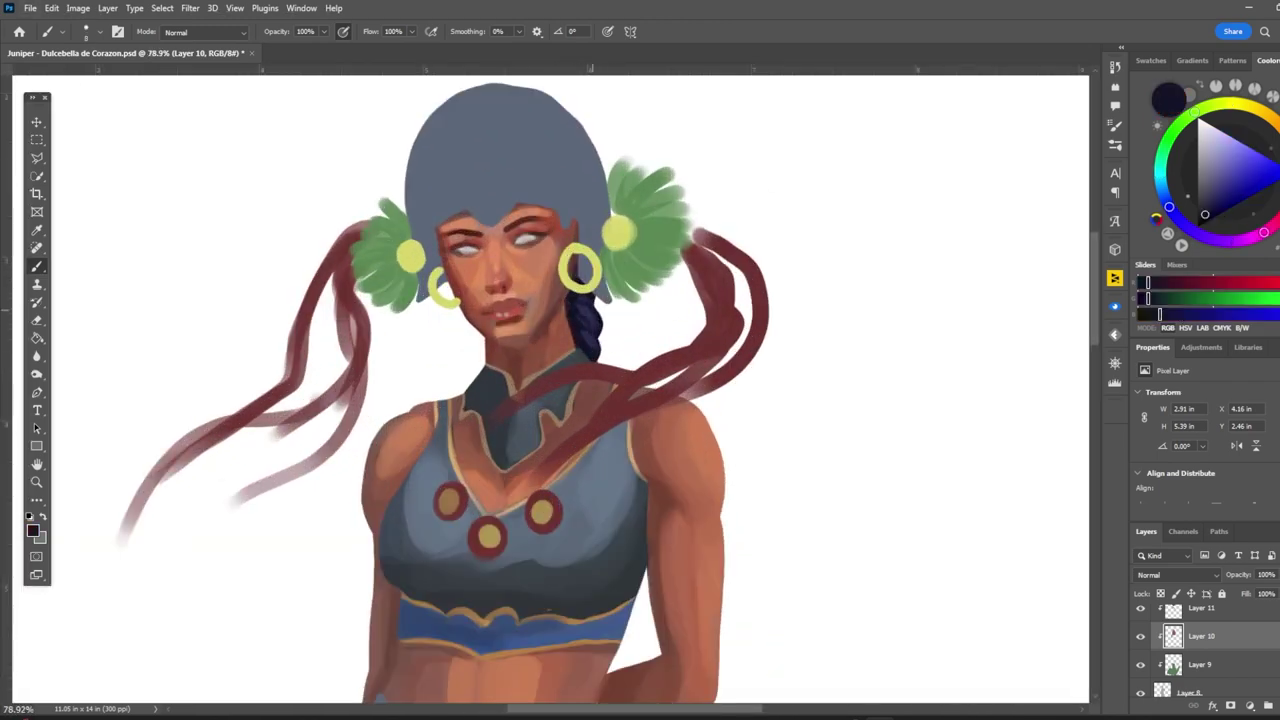
alt+click(486, 415)
alt+click(495, 415)
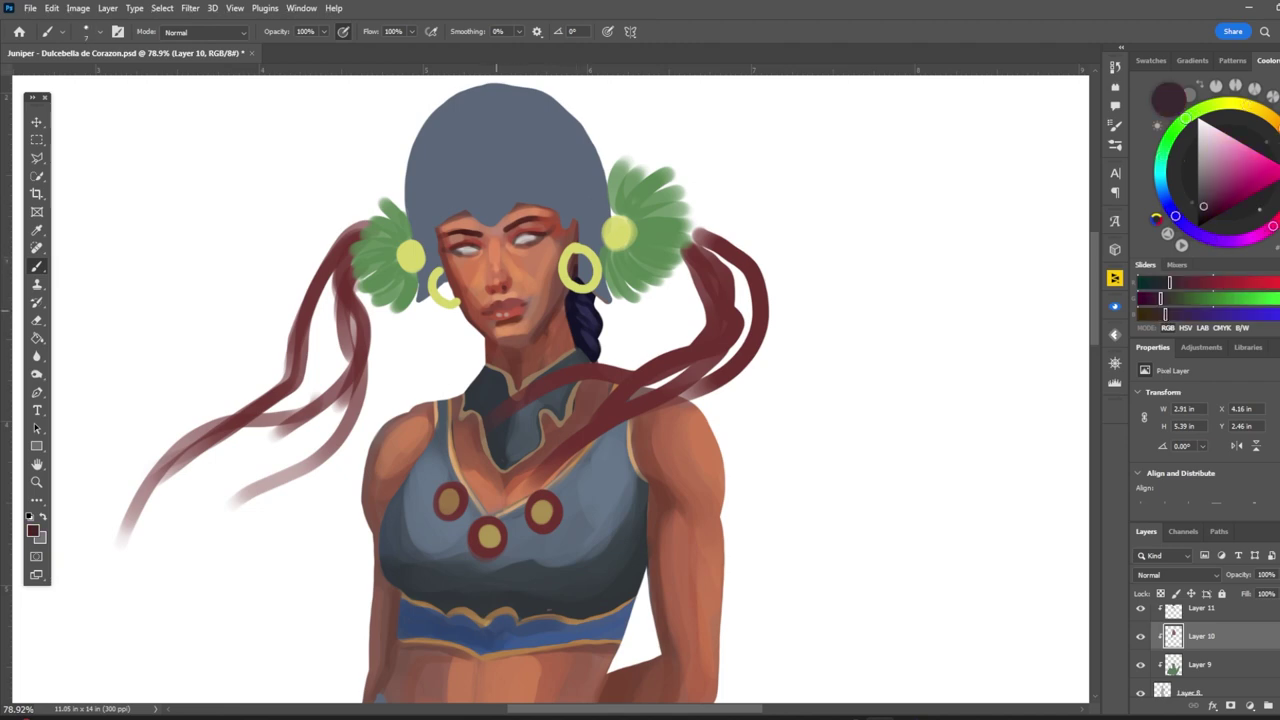
Step: Lighten and smooth the lower face around the mouth and chin with sampled peach and orange skin tones
alt+click(505, 275)
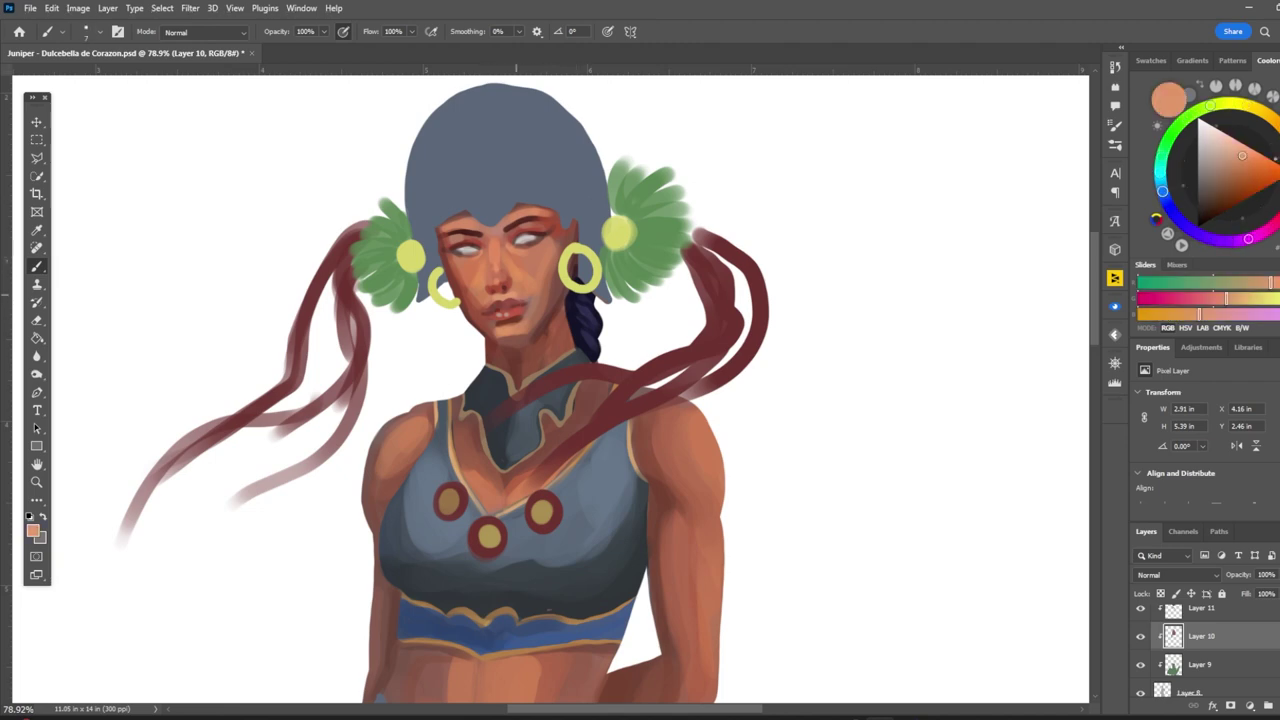
scroll(505, 275, down, 4)
scroll(505, 278, up, 5)
alt+click(510, 290)
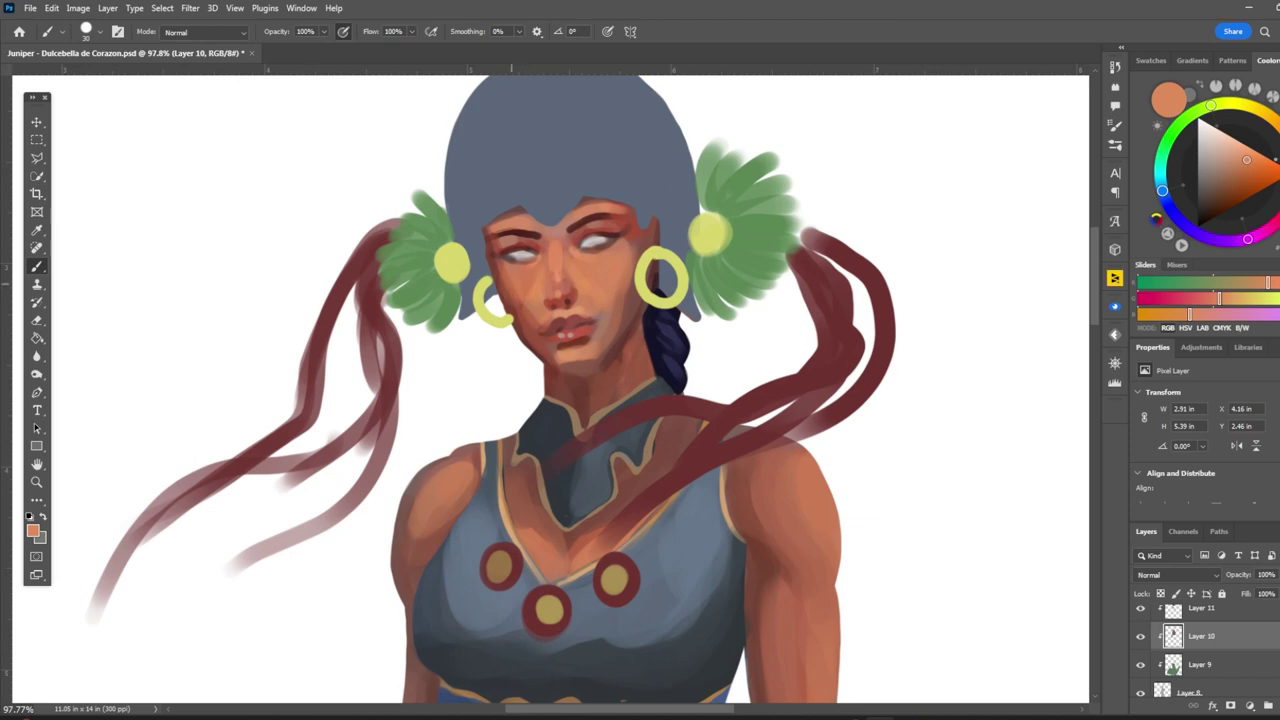
scroll(580, 360, down, 5)
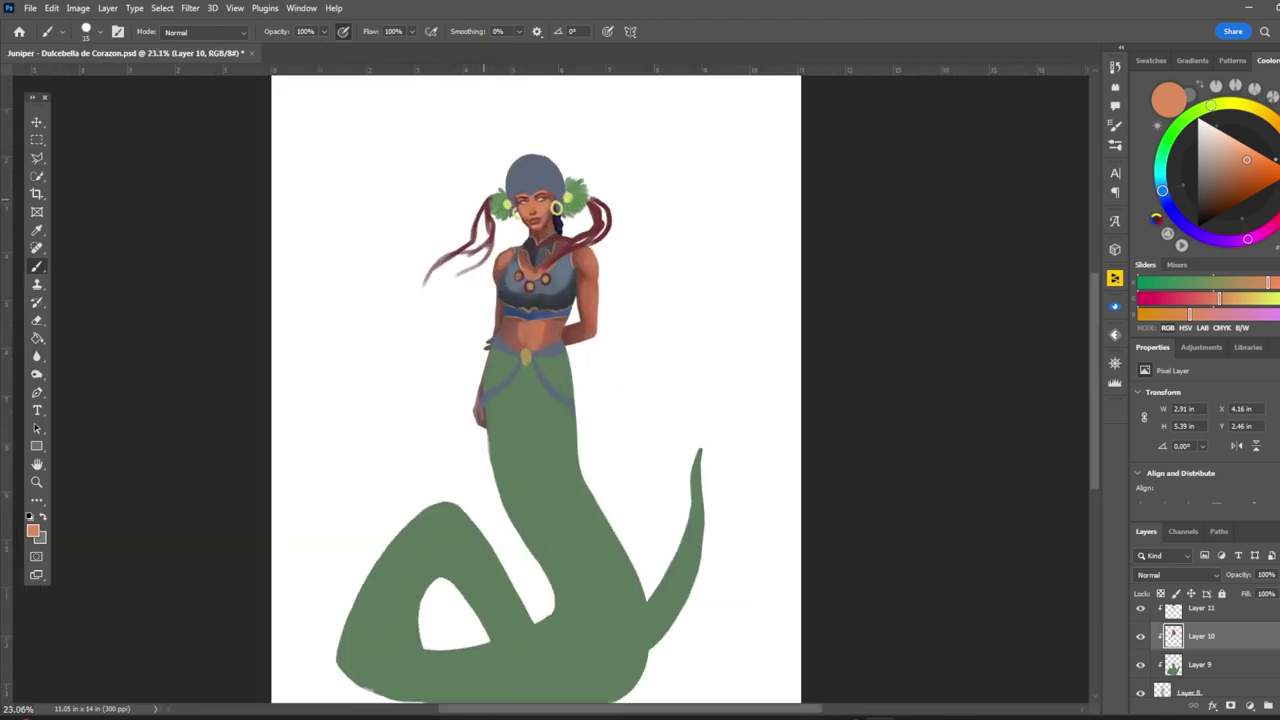
scroll(596, 259, up, 3)
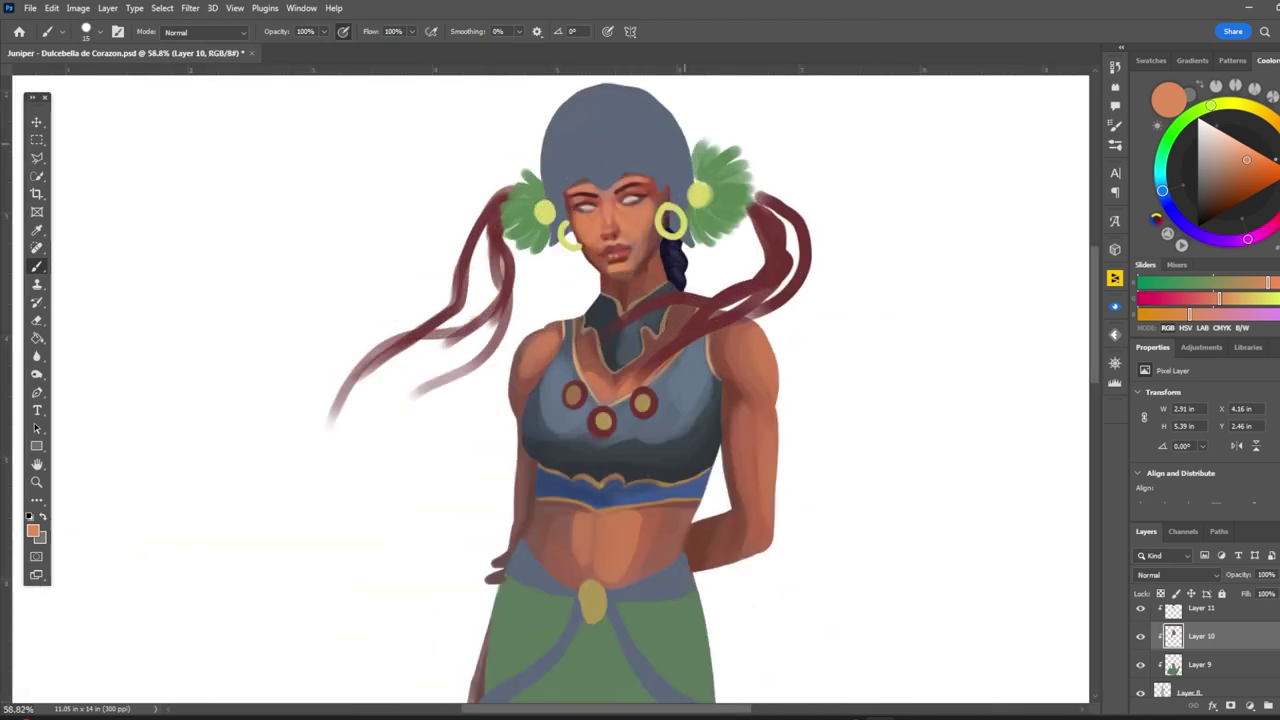
Step: Refine the nose, lips and cheek shading by alternating sampled reddish-brown and orange skin tones
alt+click(629, 230)
scroll(629, 230, down, 4)
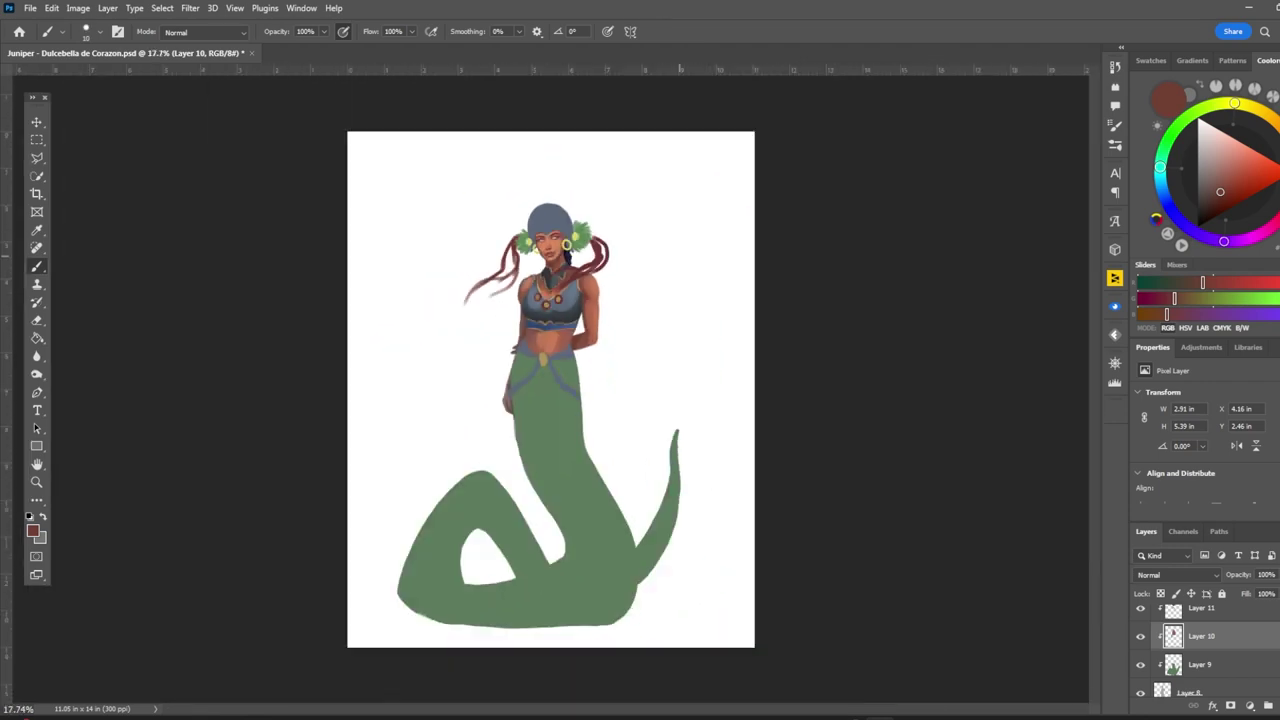
scroll(610, 235, up, 5)
alt+click(608, 240)
alt+click(545, 230)
alt+click(611, 255)
scroll(611, 255, down, 4)
scroll(610, 256, up, 4)
alt+click(610, 256)
scroll(561, 250, down, 4)
scroll(570, 200, up, 4)
alt+click(543, 286)
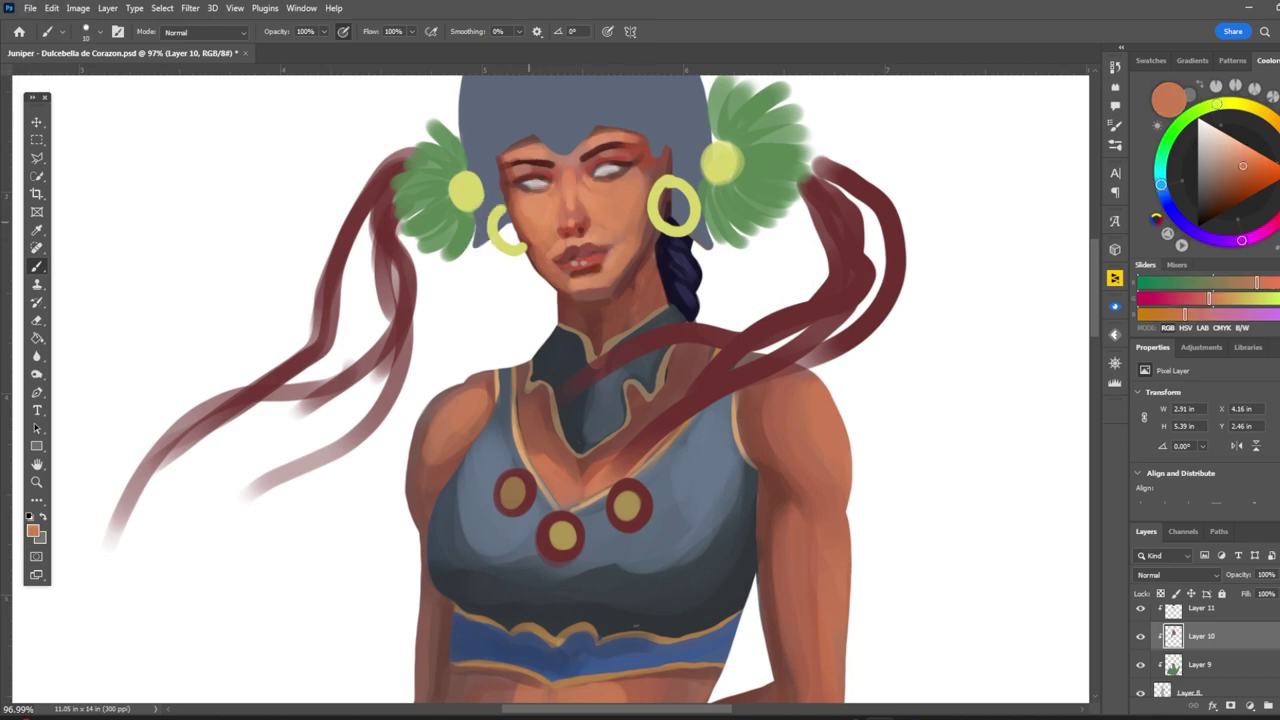
Step: Blend the cheeks and sides of the nose with strokes of the sampled orange skin tone
scroll(550, 288, down, 4)
drag(536, 240, 540, 266)
drag(564, 236, 568, 260)
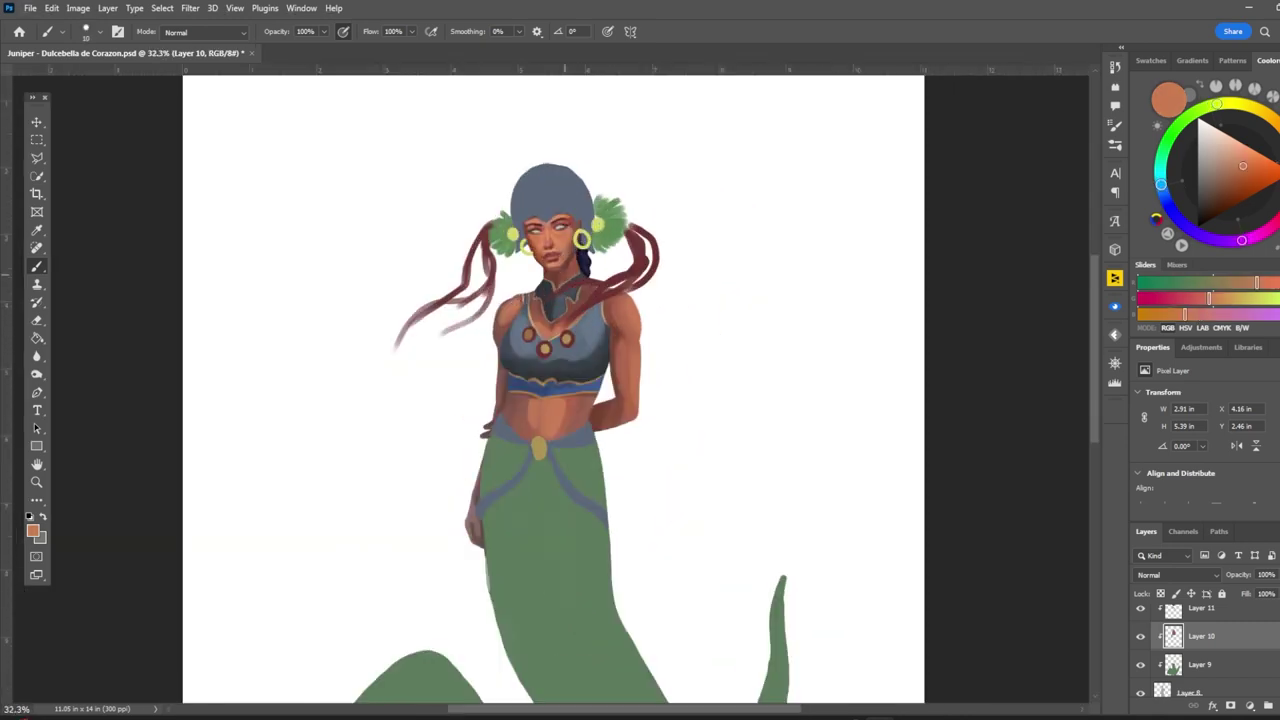
scroll(553, 224, up, 3)
Step: Try turquoise tattoo markings on the shoulder, elbow and forearm of the bent arm on Layer 14
key(alt+bracketright)
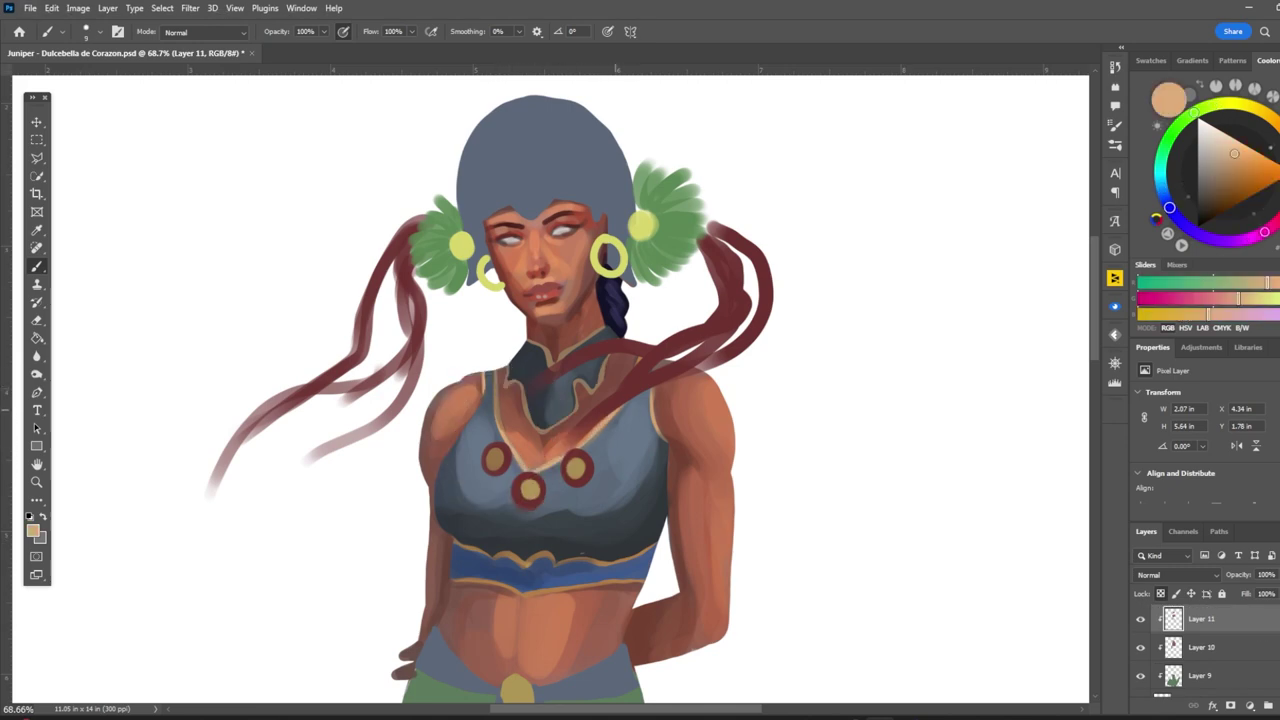
scroll(468, 187, down, 3)
key(alt+bracketright)
key(alt+bracketright)
key(alt+bracketright)
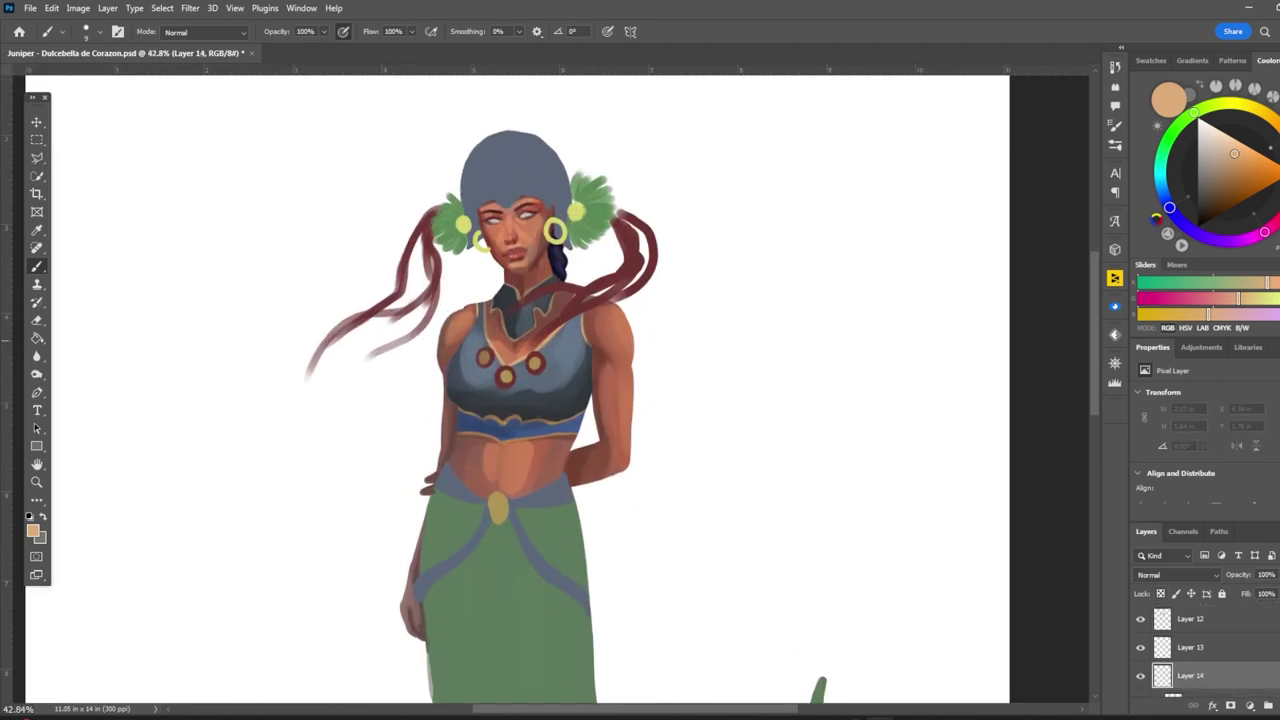
mouse_move(624, 318)
mouse_down()
mouse_move(604, 344)
mouse_move(598, 422)
mouse_up()
drag(625, 394, 636, 380)
drag(628, 446, 592, 474)
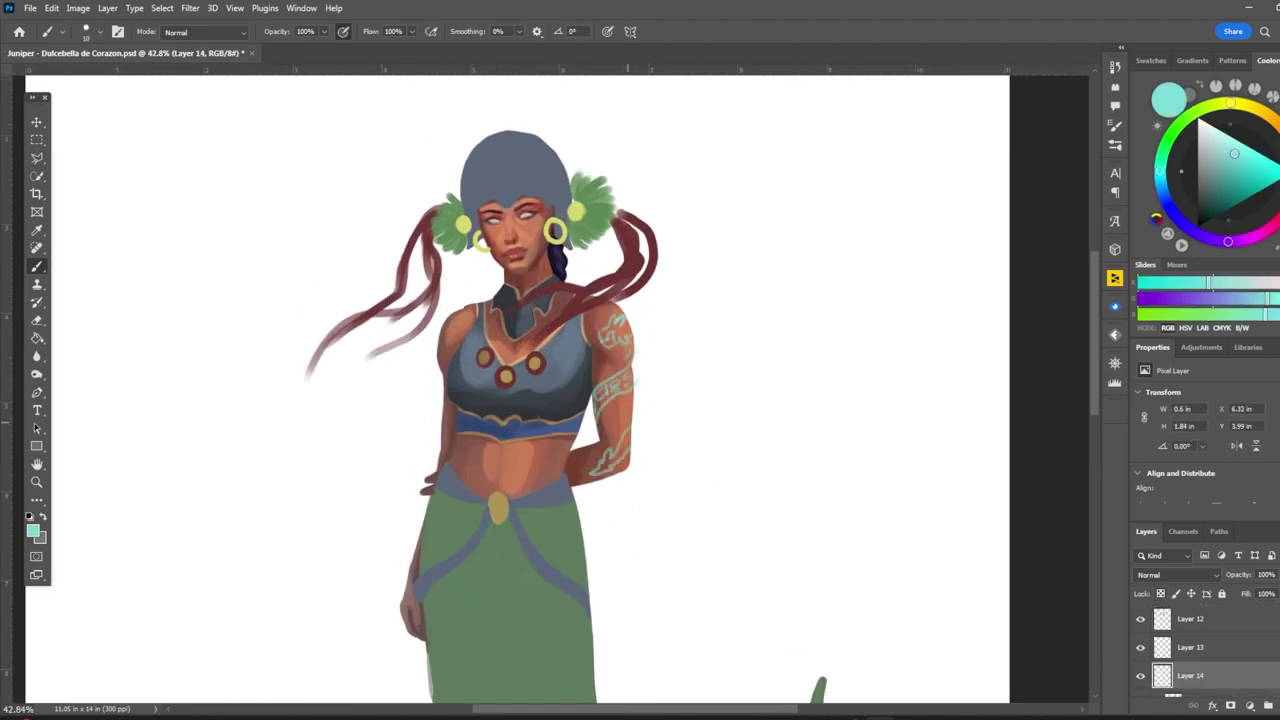
click(1177, 575)
click(1175, 641)
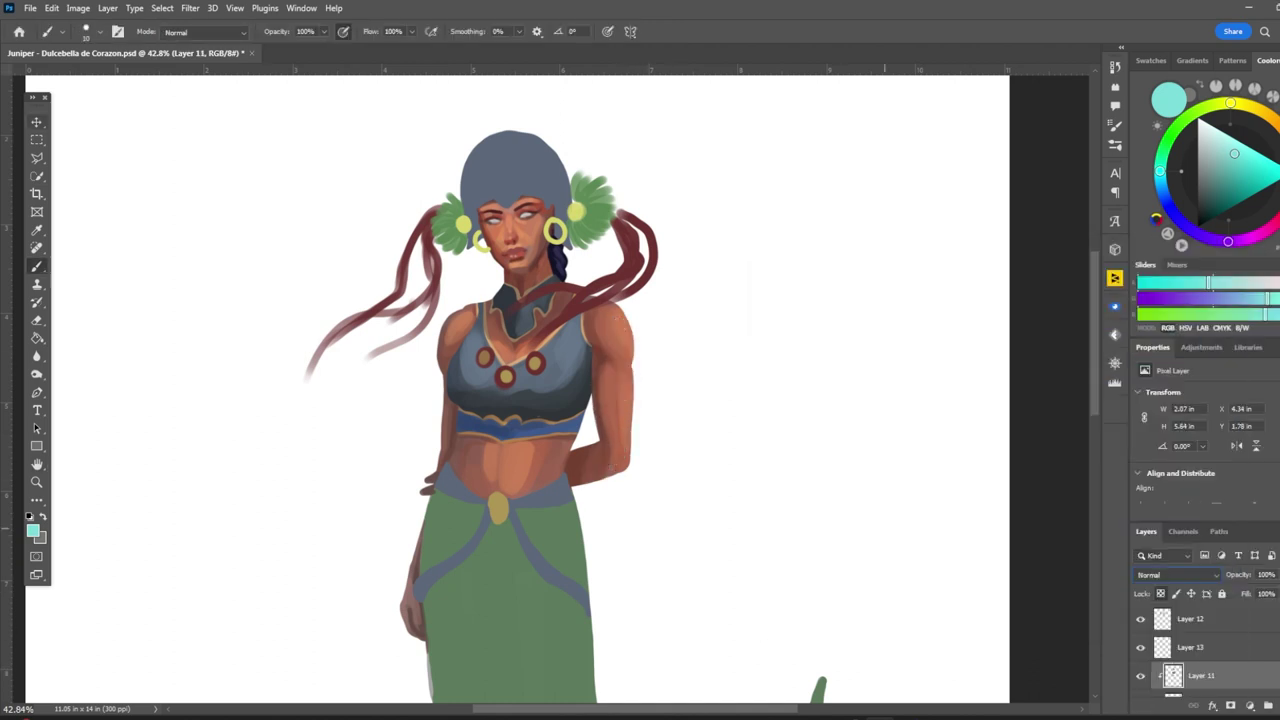
Step: On Layer 9, paint a broad olive-yellow belly band from the waist down the snake body to its lower bend
key(v)
key(ctrl+0)
scroll(515, 390, up, 1)
key(b)
alt+click(482, 112)
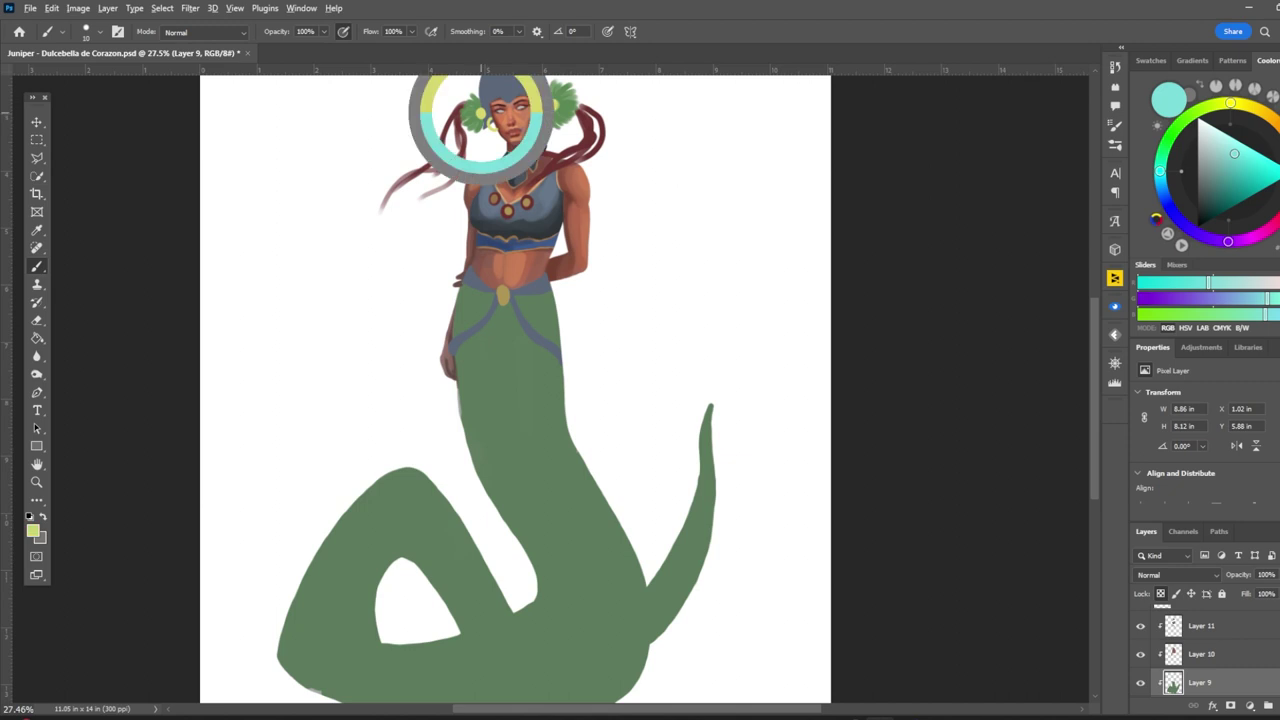
scroll(500, 300, down, 1)
mouse_move(500, 245)
mouse_down()
mouse_move(505, 355)
mouse_move(590, 638)
mouse_up()
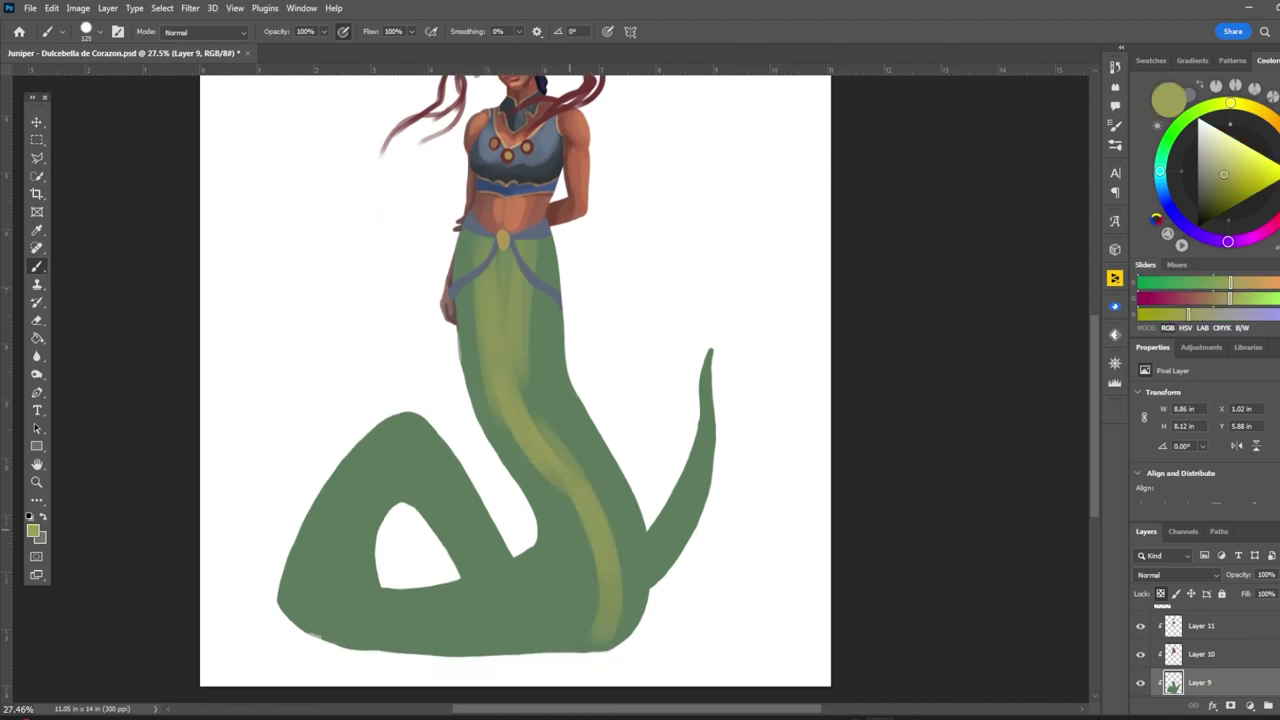
drag(520, 362, 632, 612)
drag(630, 498, 560, 650)
drag(578, 556, 612, 646)
drag(503, 300, 502, 250)
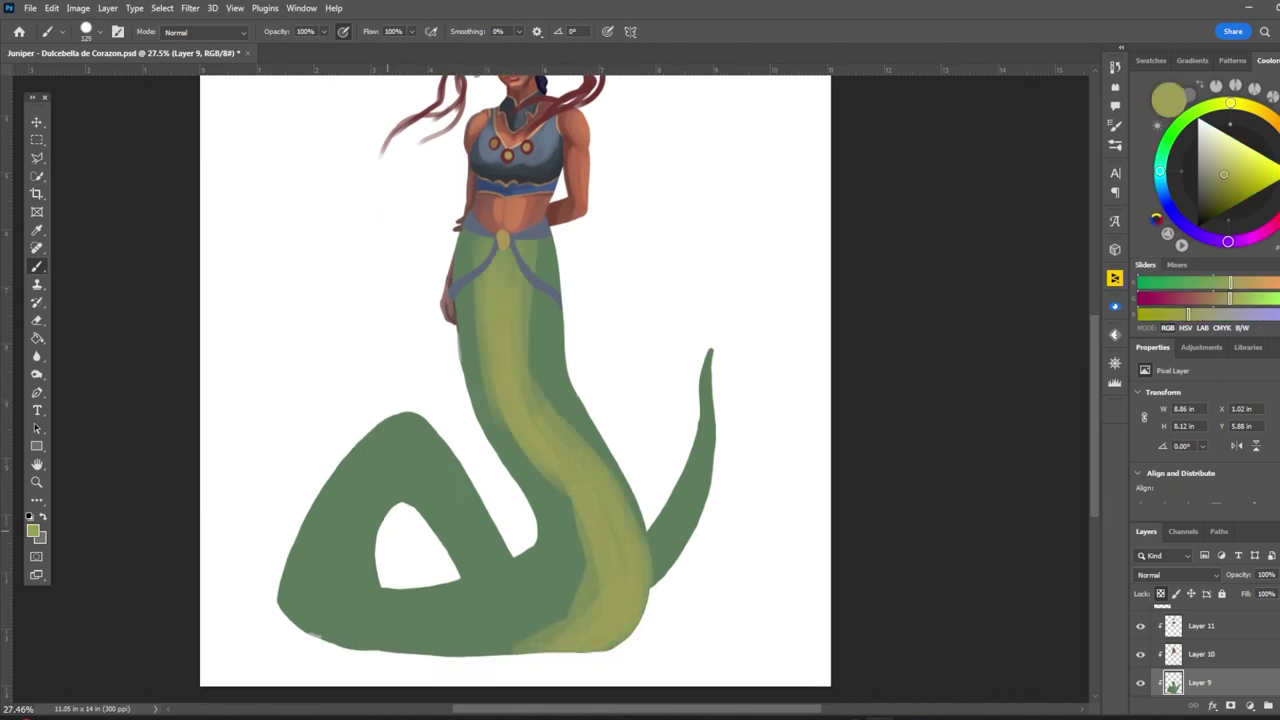
Step: Extend the olive belly color along the inner edge of the coil and touch up the raised tail
drag(410, 503, 472, 580)
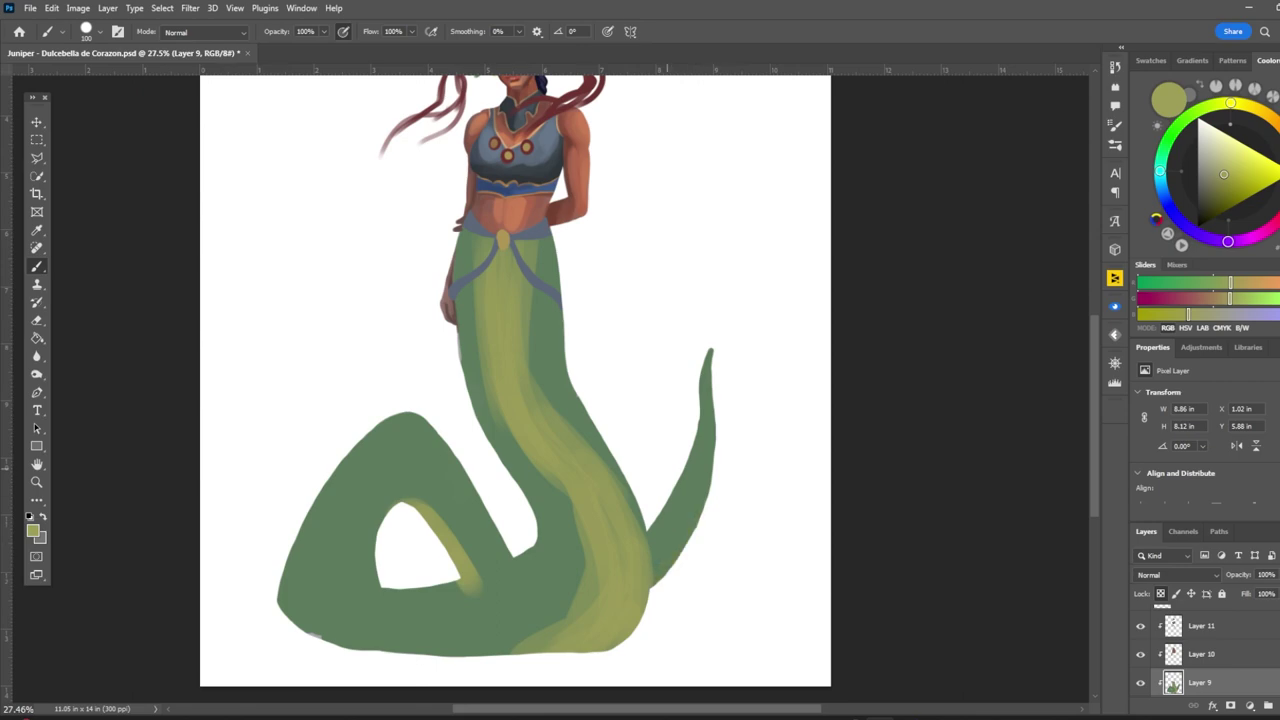
alt+click(672, 515)
scroll(520, 280, down, 1)
Step: On Layer 10, repaint the chin and jaw with sampled reddish-brown and light orange skin tones
scroll(520, 280, up, 6)
key(alt+bracketright)
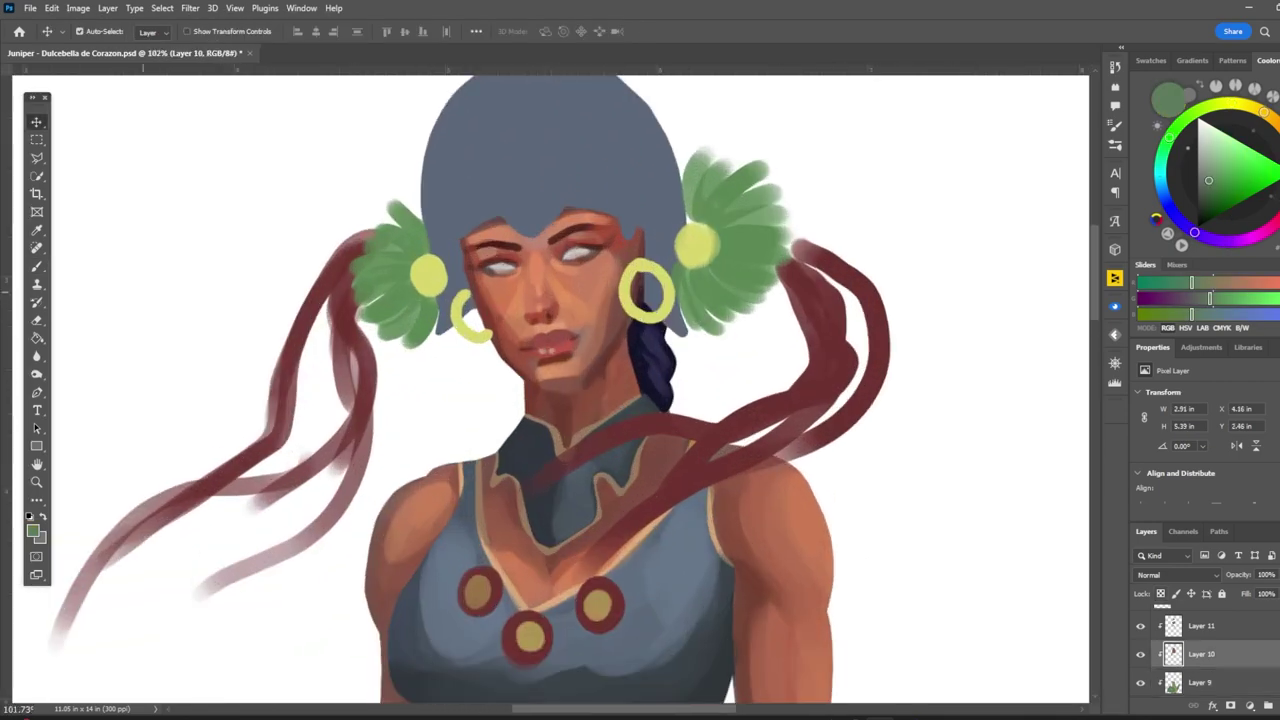
key(alt+bracketleft)
key(alt+bracketleft)
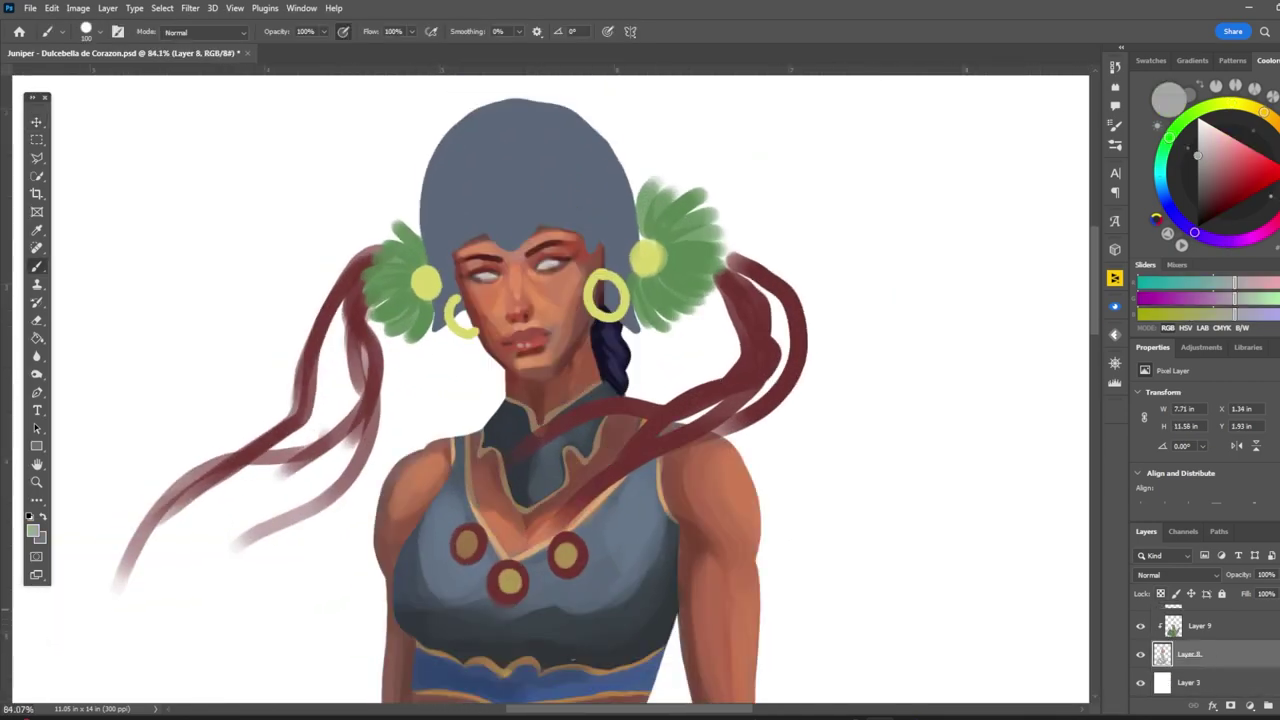
scroll(532, 279, up, 1)
key(alt+bracketright)
key(alt+bracketright)
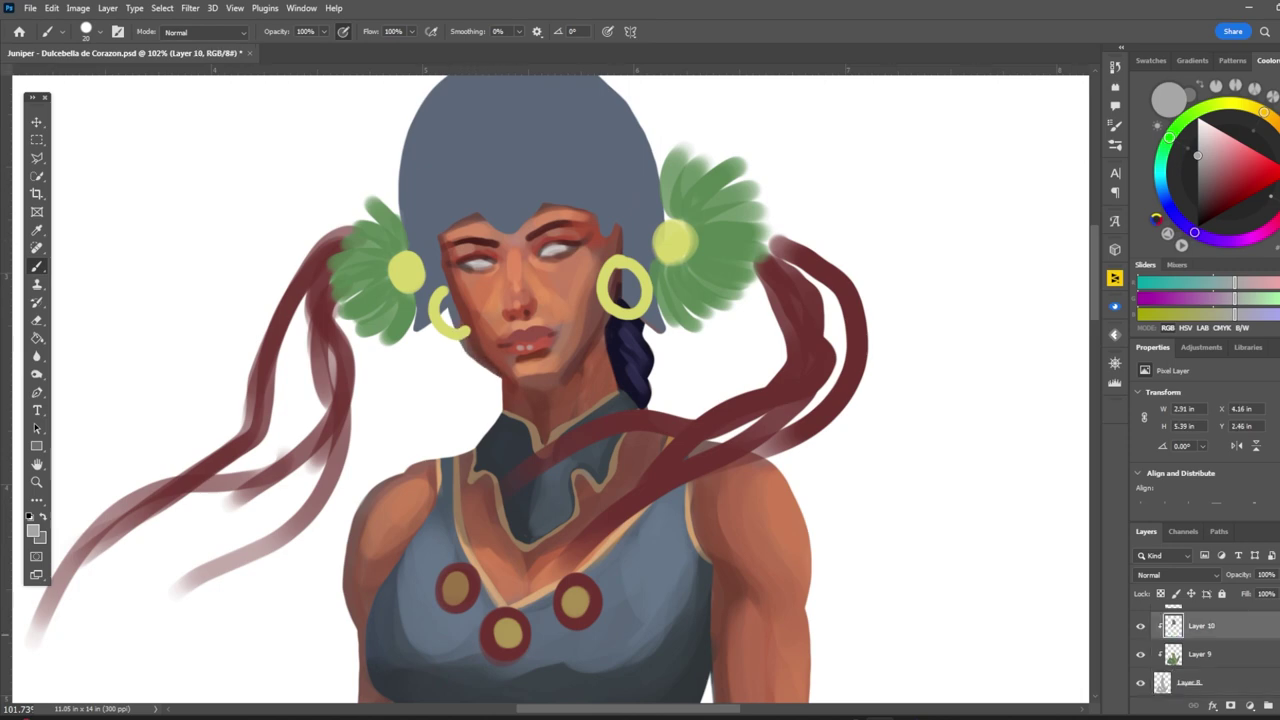
alt+click(486, 338)
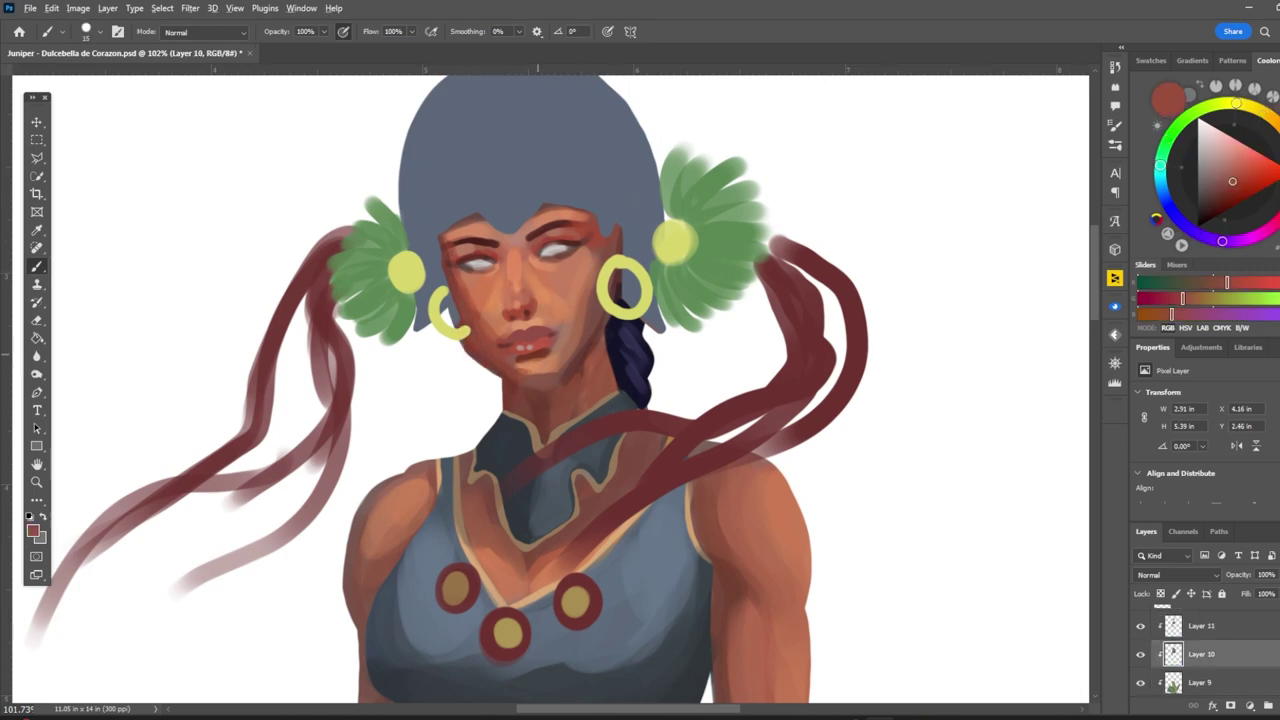
alt+click(523, 369)
drag(525, 368, 572, 375)
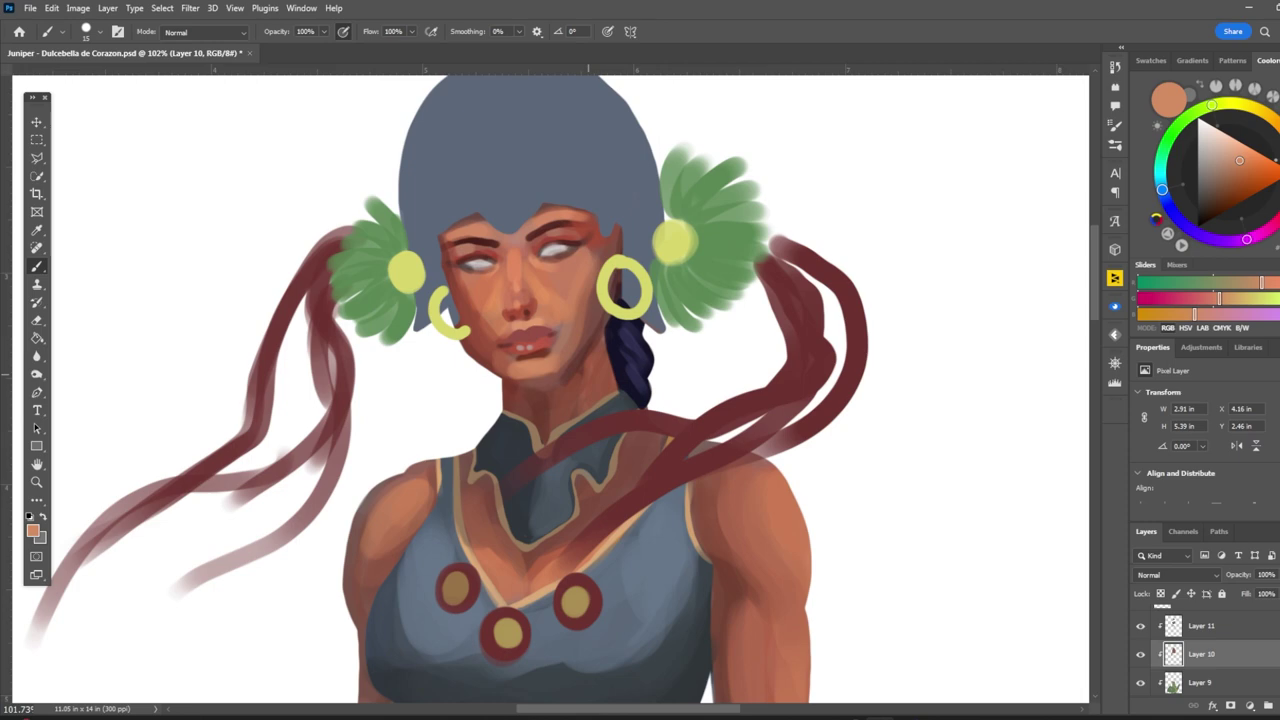
scroll(550, 380, up, 1)
Step: Refine the shaded cheek and mouth area with a sampled reddish-brown skin tone
key(alt+bracketright)
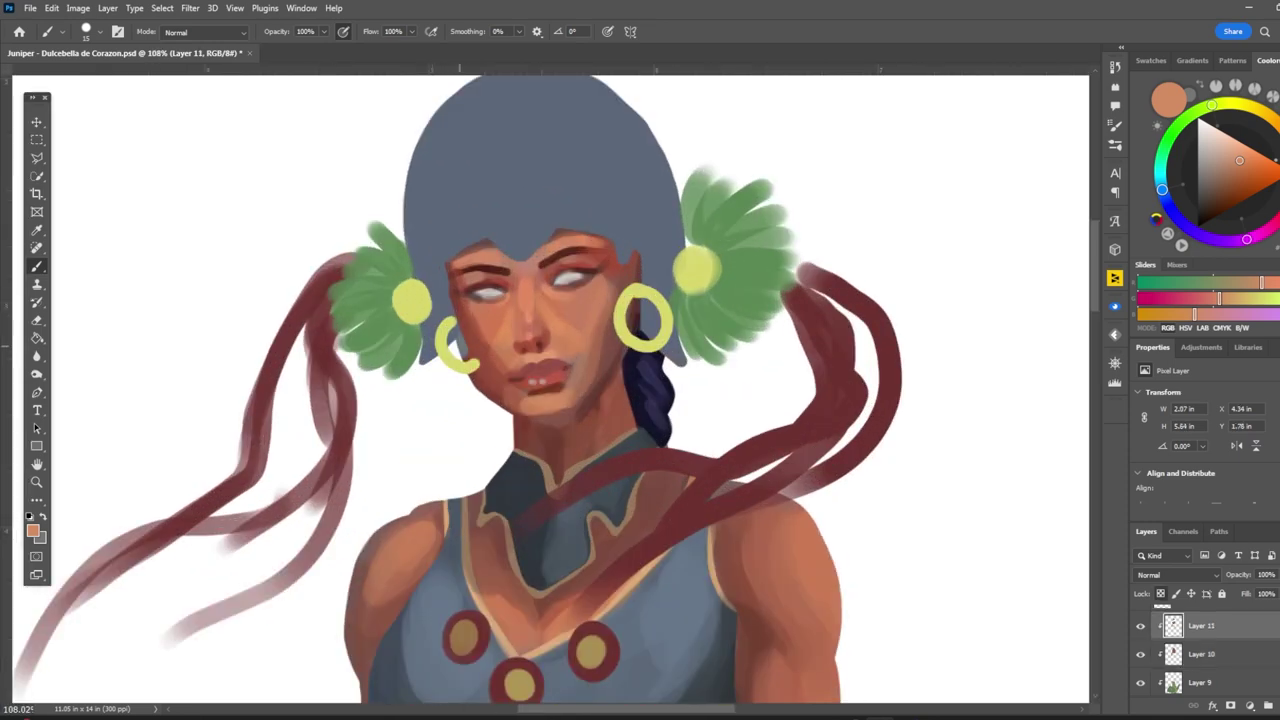
alt+click(446, 150)
key(alt+bracketleft)
key(v)
key(alt+bracketright)
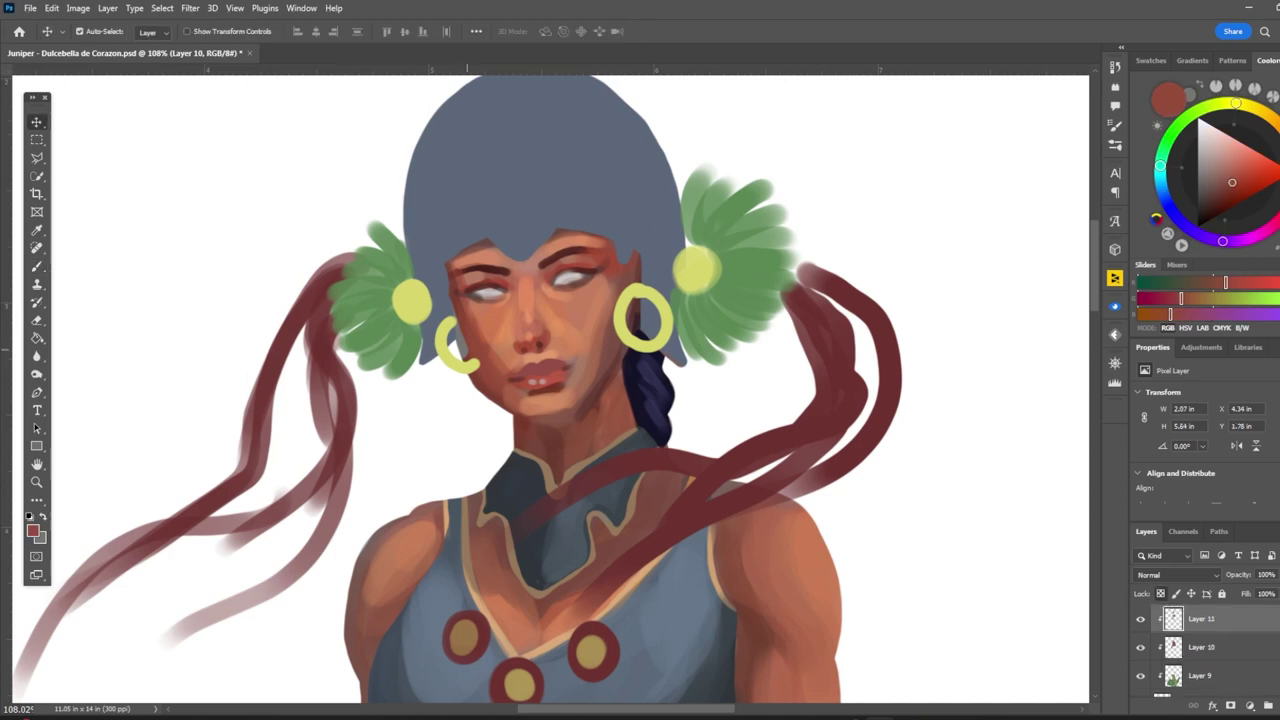
key(b)
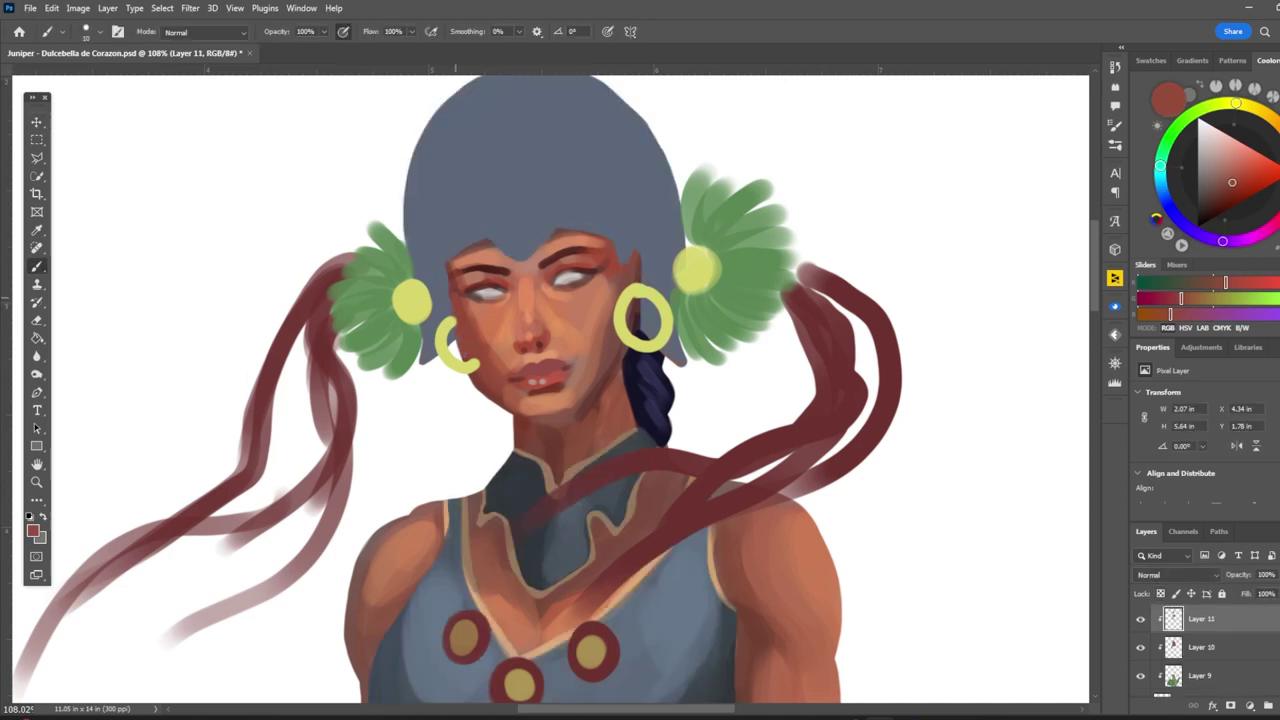
Step: On Layer 10, soften the nose and cheek shading with sampled orange and rosy skin tones
scroll(105, 135, down, 2)
alt+click(434, 315)
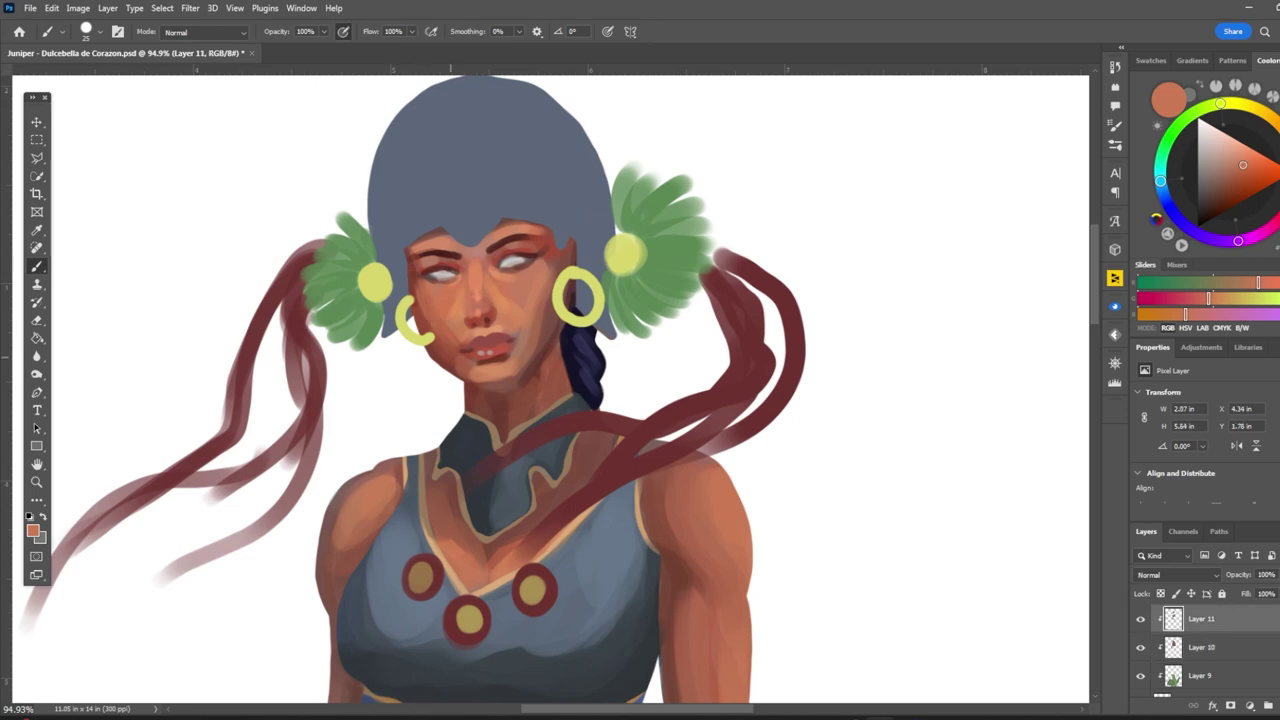
scroll(480, 390, down, 5)
scroll(480, 390, up, 5)
click(1200, 647)
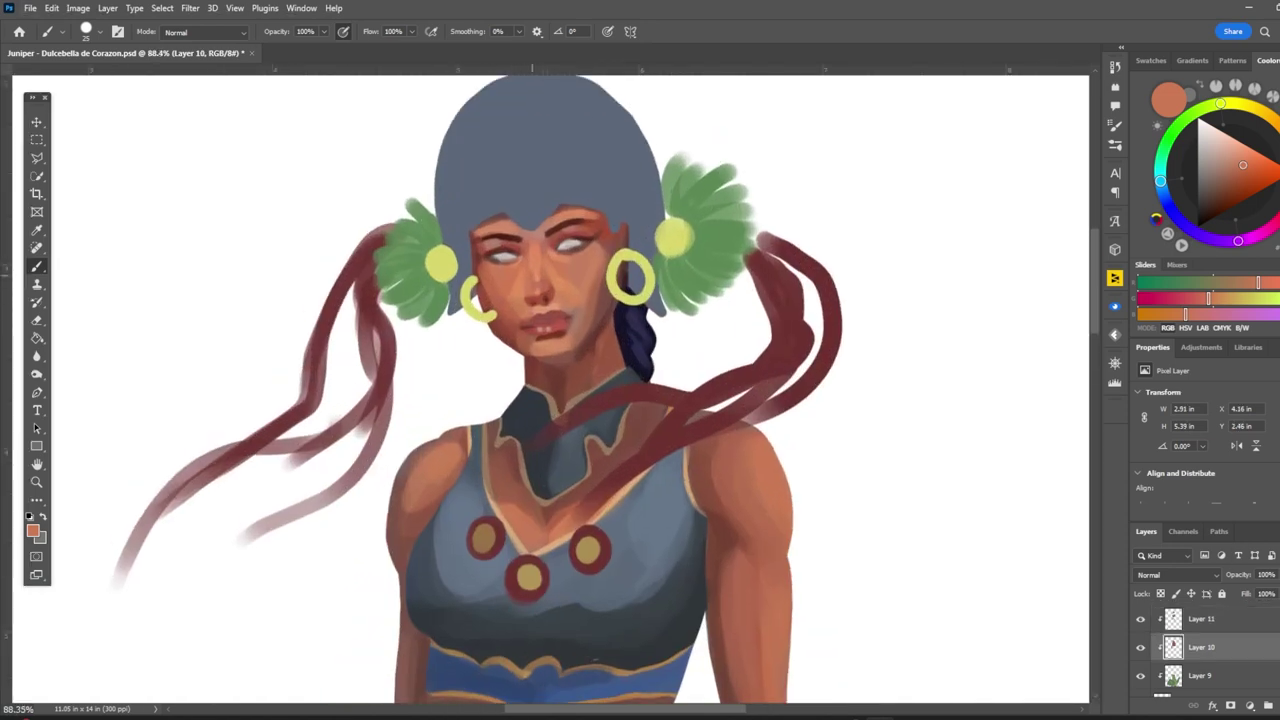
alt+click(518, 284)
alt+click(541, 305)
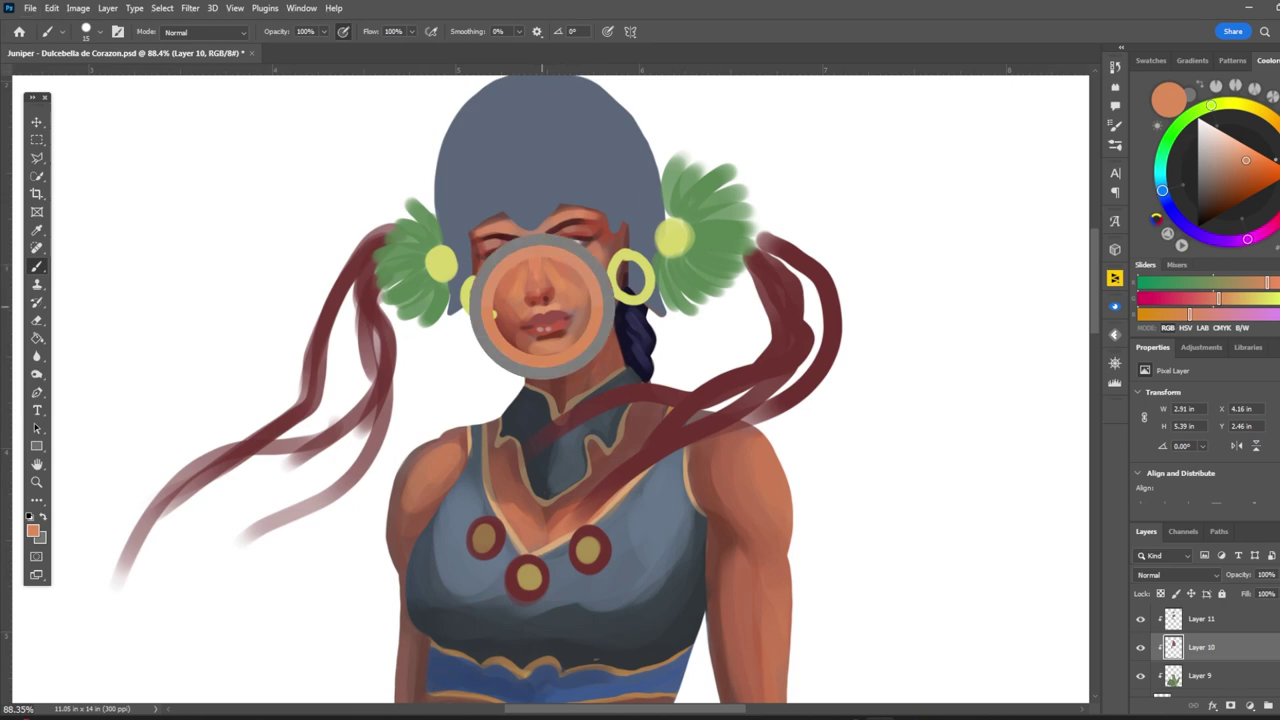
alt+click(550, 277)
scroll(698, 280, down, 2)
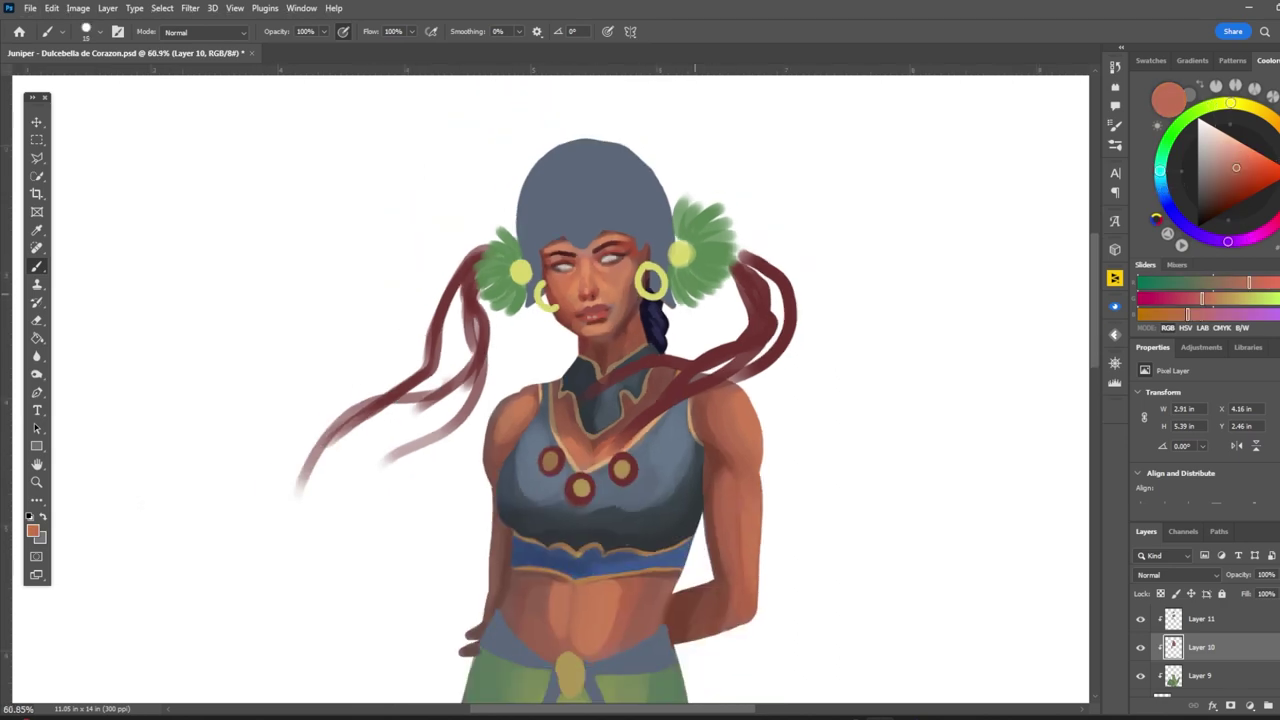
Step: Smooth the cheek and jaw with light skin color and deepen the shadow under the jaw with dark brown
scroll(530, 230, down, 3)
scroll(530, 230, up, 5)
alt+click(581, 234)
alt+click(537, 290)
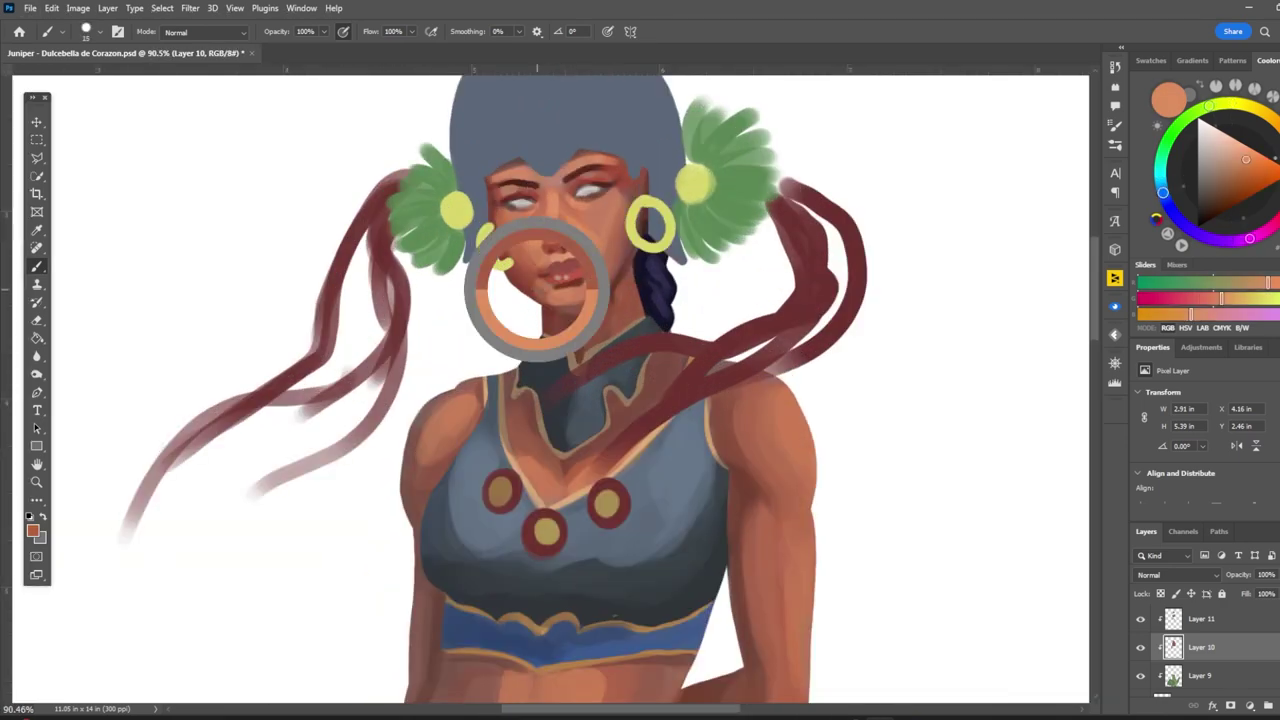
alt+click(604, 298)
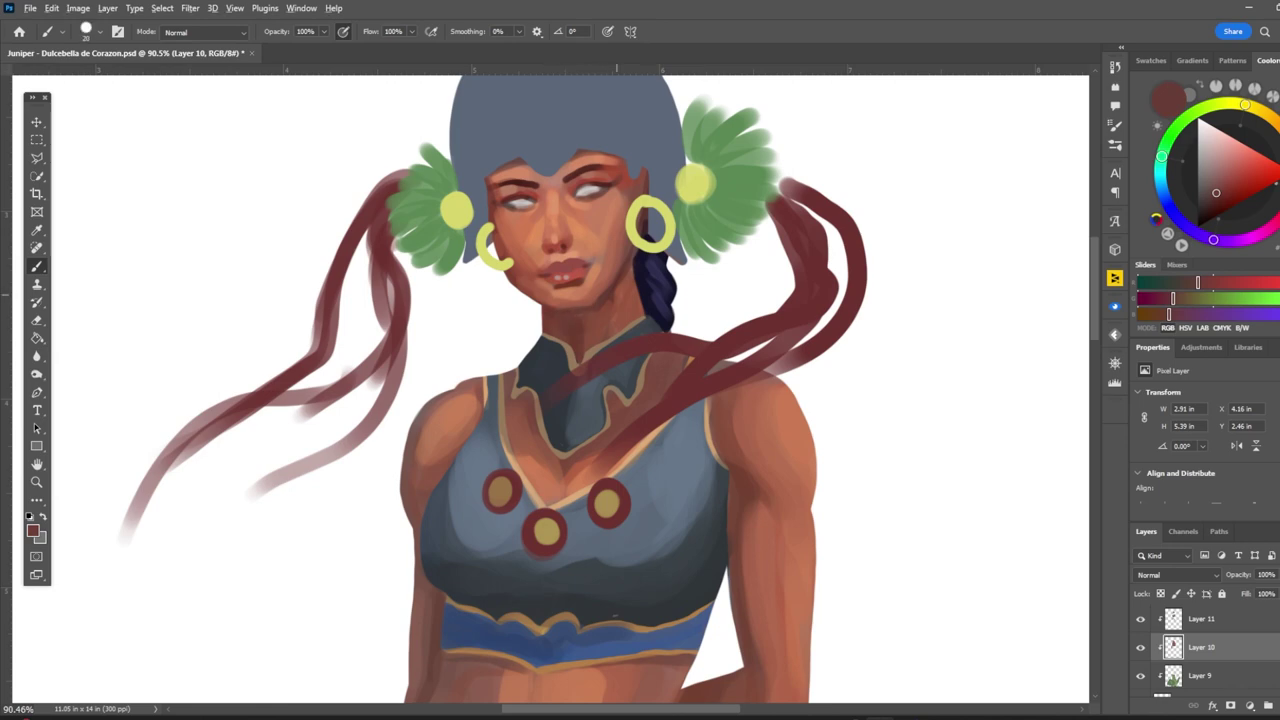
Step: Reshape the lips with a red tone and blend their lower edge into the chin using sampled skin color
scroll(355, 156, down, 3)
scroll(355, 156, up, 4)
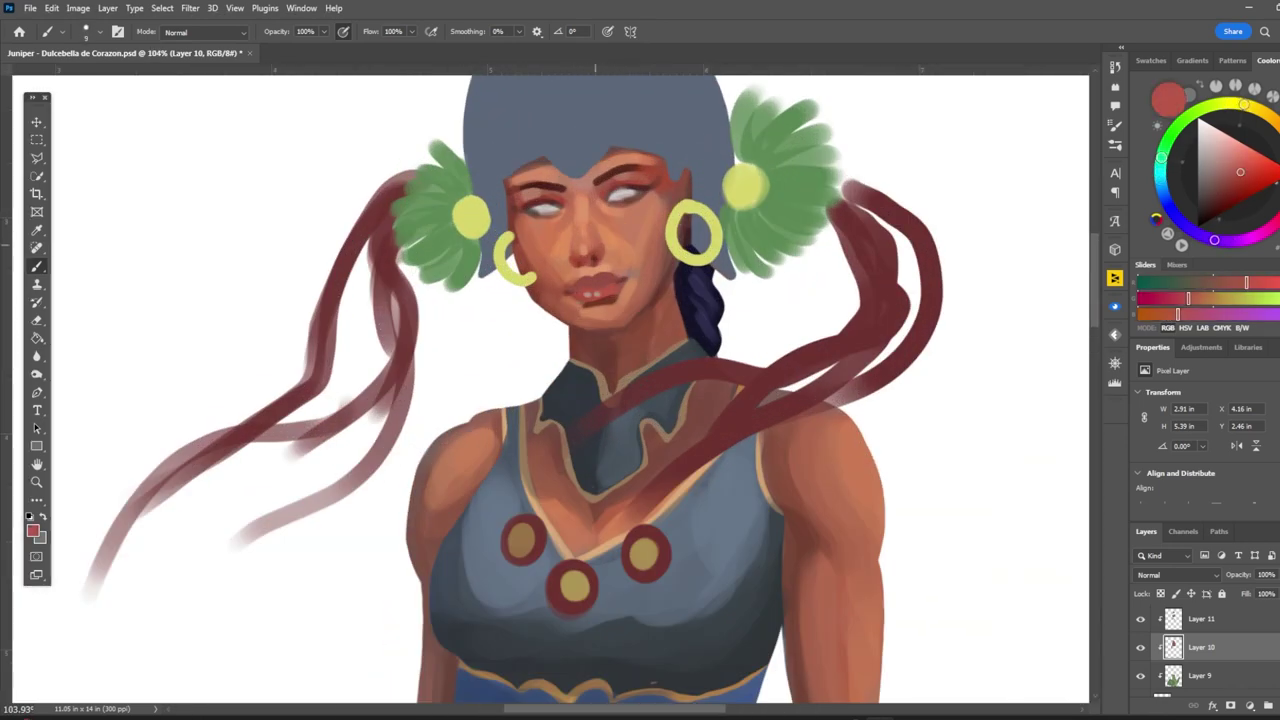
scroll(600, 280, down, 3)
scroll(600, 280, up, 4)
alt+click(583, 280)
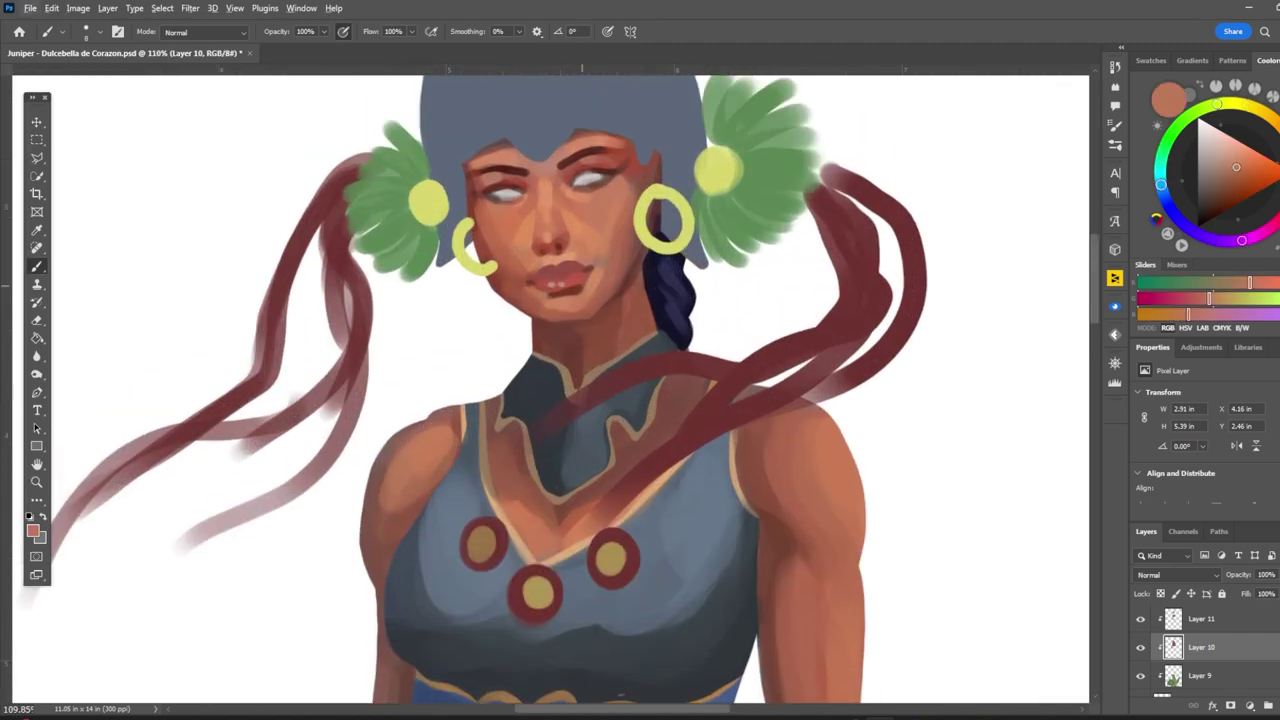
drag(544, 295, 567, 274)
Step: Refine the face shading on Layer 10 with sampled light orange and reddish-brown skin tones
alt+click(590, 212)
scroll(590, 212, down, 3)
scroll(600, 230, up, 3)
scroll(520, 255, down, 3)
scroll(514, 255, up, 2)
alt+click(514, 251)
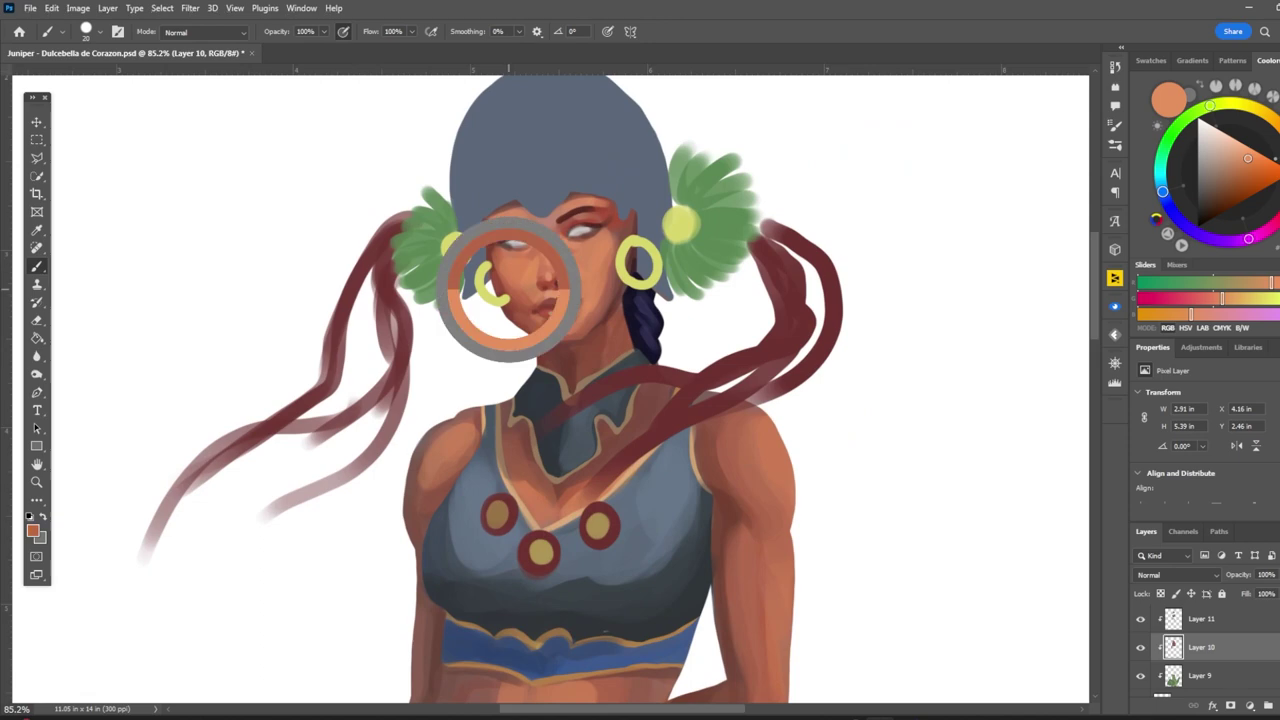
scroll(604, 318, down, 3)
alt+click(604, 318)
scroll(604, 318, up, 3)
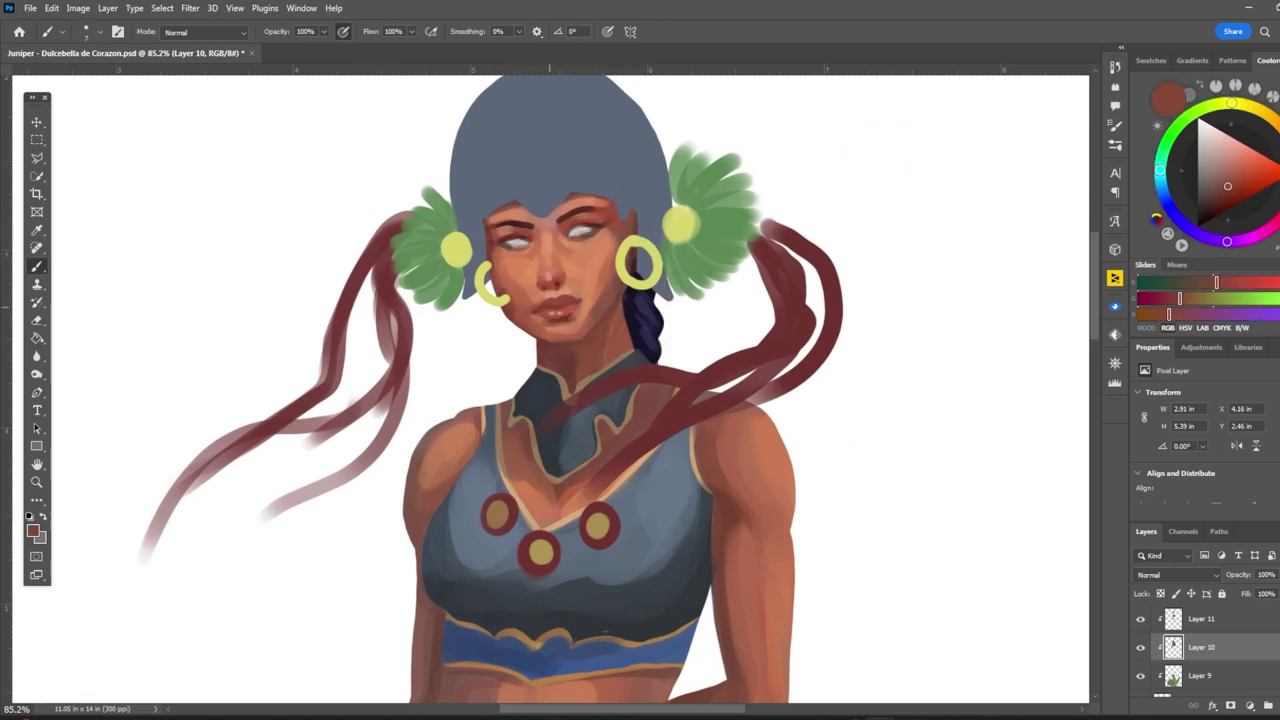
Step: Add a new layer above Layer 11 and make Layer 10 active again for painting the skin
alt+click(509, 233)
scroll(582, 219, down, 3)
scroll(582, 219, up, 2)
key(v)
key(b)
scroll(366, 151, down, 3)
scroll(366, 151, up, 2)
key(alt+bracketleft)
key(alt+bracketleft)
key(alt+bracketleft)
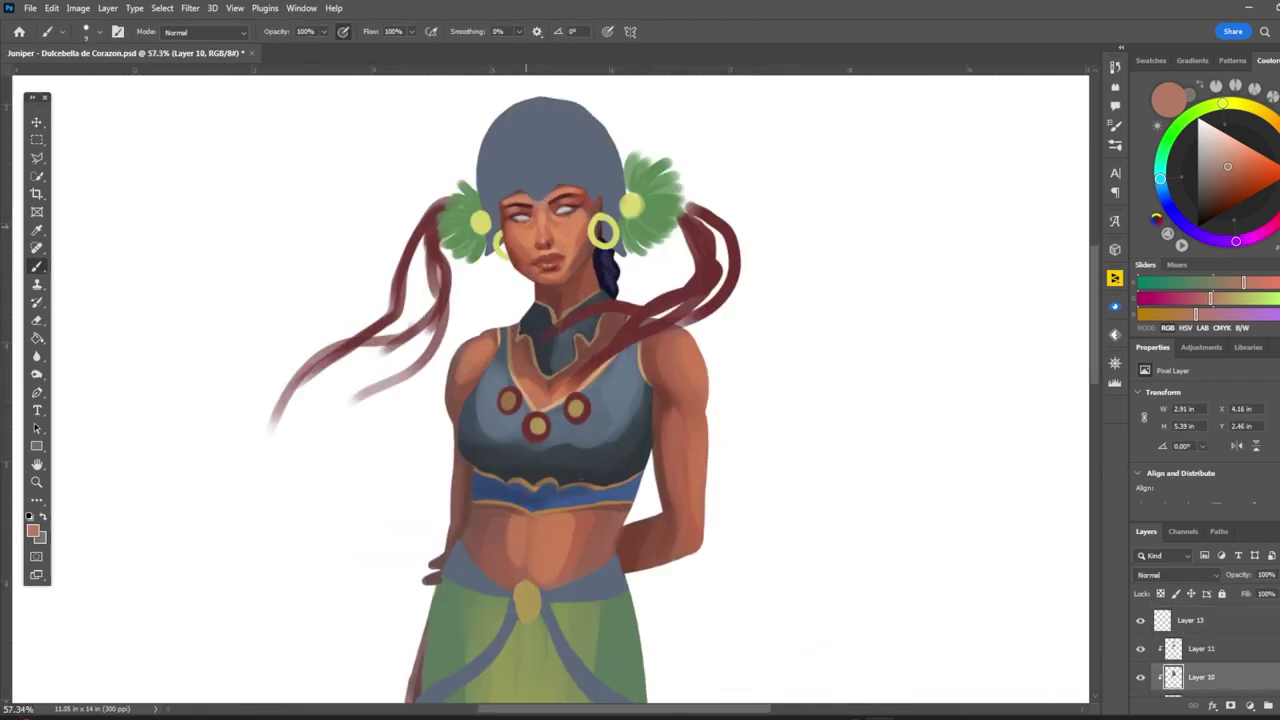
Step: Blend the cheek and jaw shading on Layer 10 using sampled rosy skin tones
alt+click(515, 255)
drag(565, 242, 593, 258)
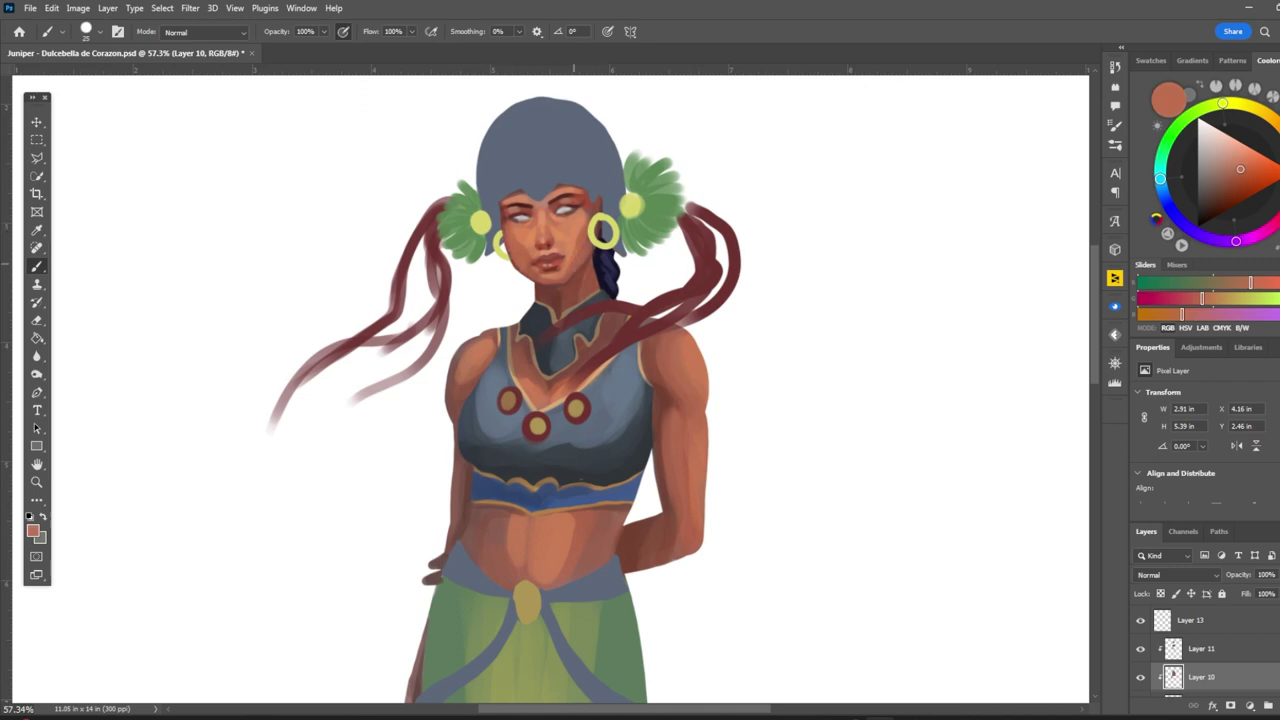
alt+click(521, 248)
scroll(545, 230, up, 3)
Step: Define the eye contours with a small brush and a sampled dark reddish brown
alt+click(651, 251)
alt+click(555, 272)
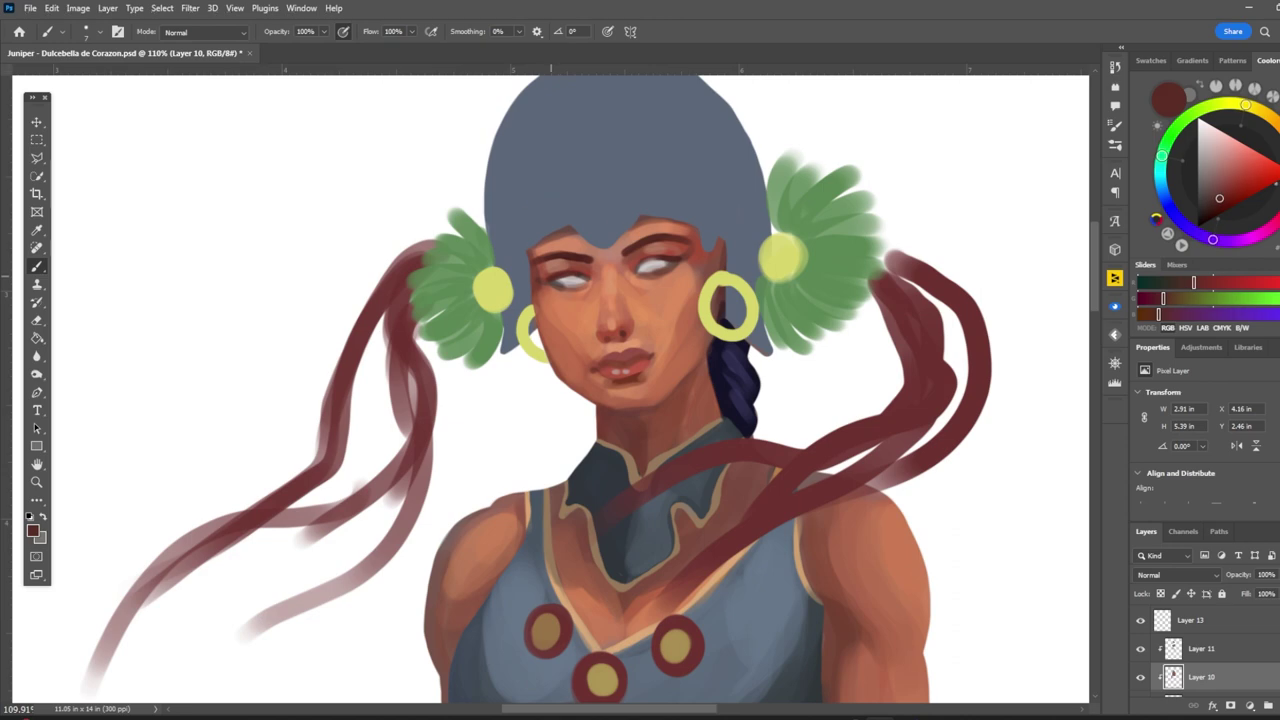
alt+click(670, 264)
alt+click(676, 256)
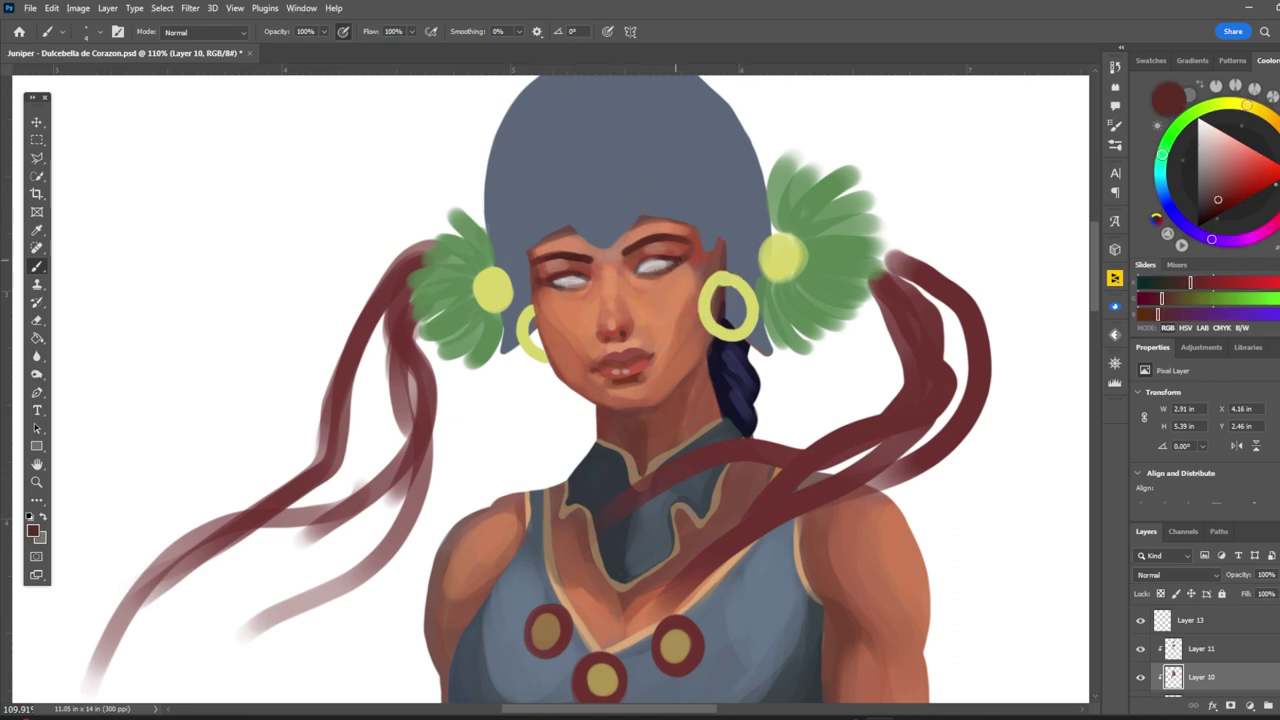
scroll(620, 300, down, 5)
scroll(620, 300, up, 4)
Step: Smooth the face with sampled light orange and soften the neck and shoulder shading with reddish skin tones
alt+click(620, 320)
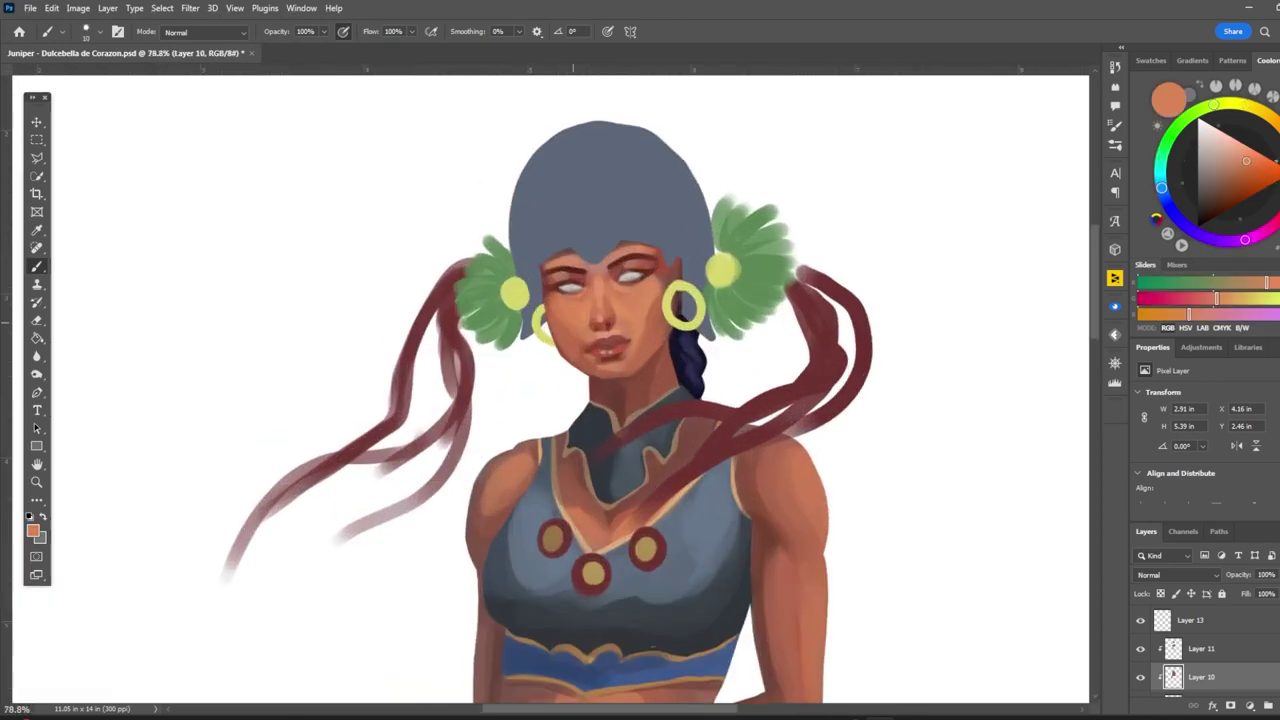
scroll(580, 400, down, 4)
scroll(580, 400, up, 4)
alt+click(685, 430)
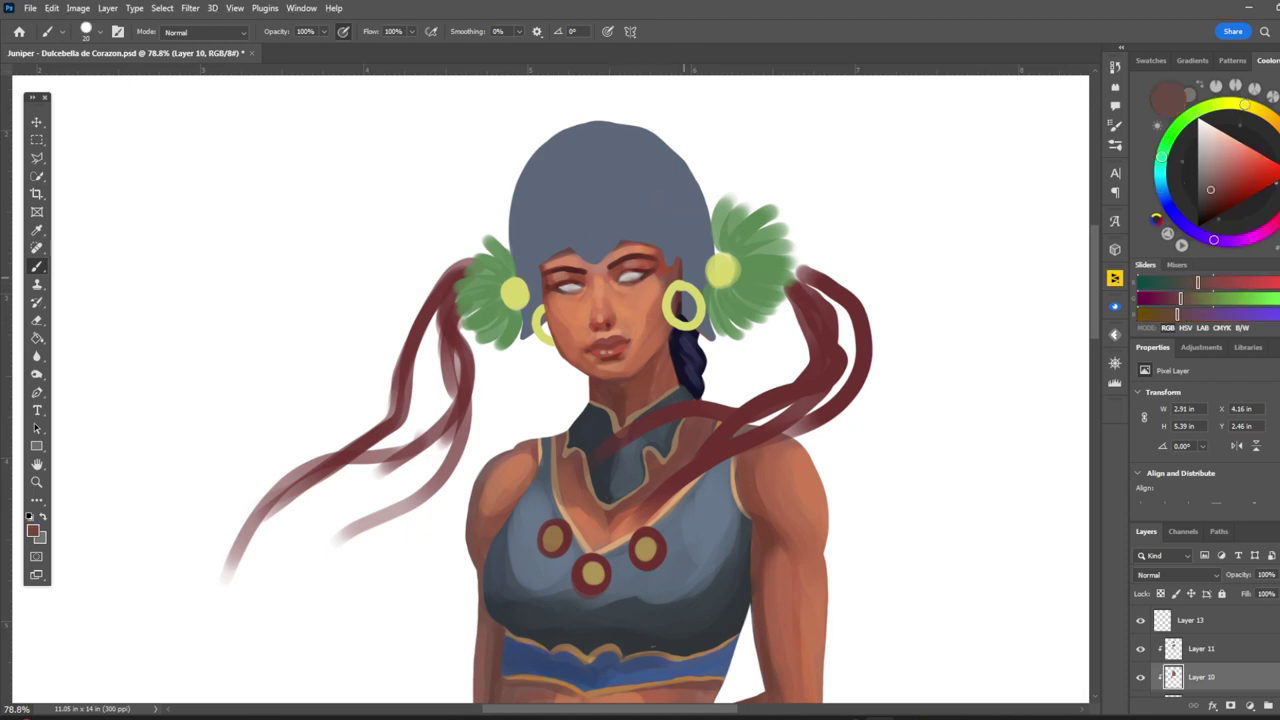
scroll(464, 130, down, 3)
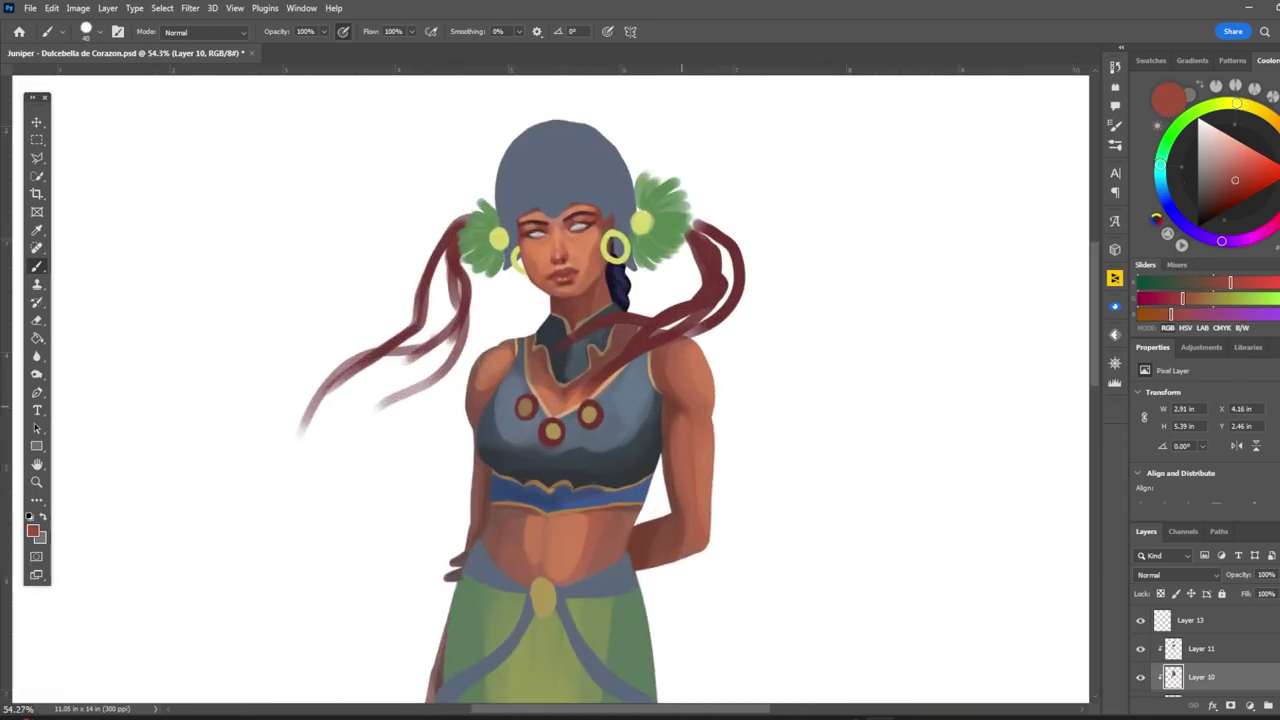
scroll(505, 370, up, 3)
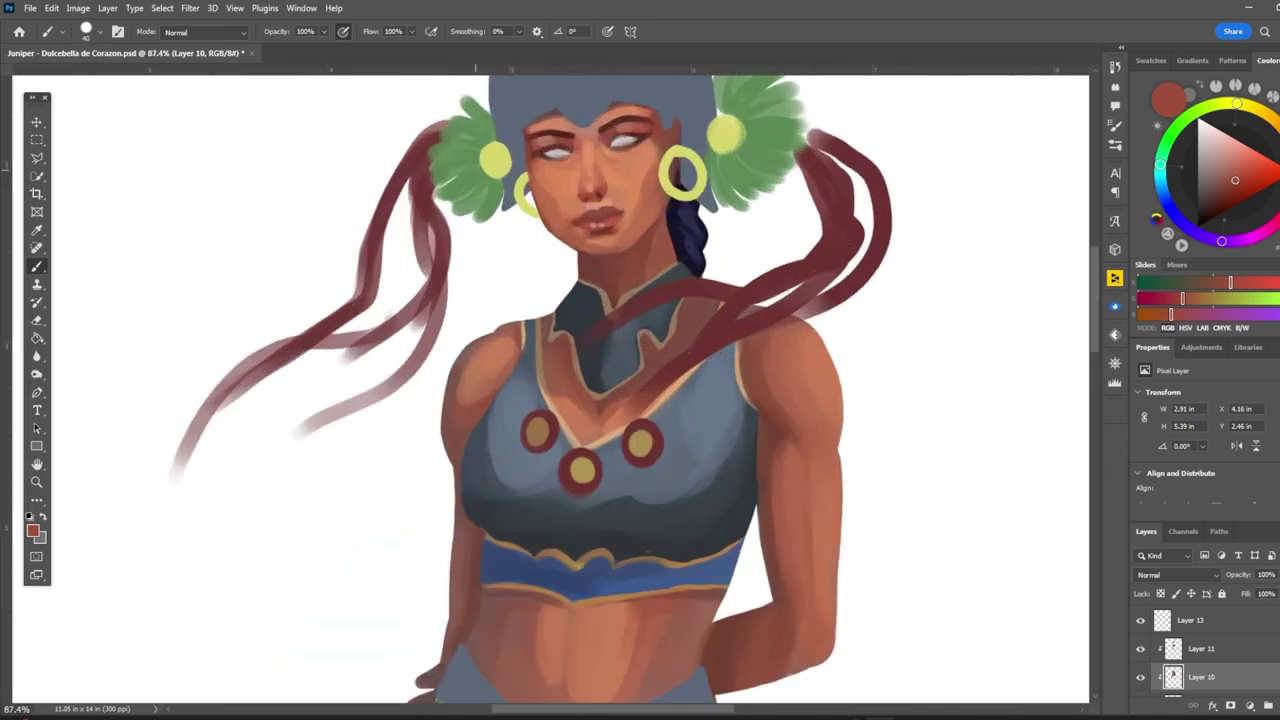
alt+click(505, 370)
scroll(557, 270, up, 2)
Step: Add a new layer above Layer 12 and paint a blue-grey mask band across the nose and below the eyes
ctrl+click(540, 270)
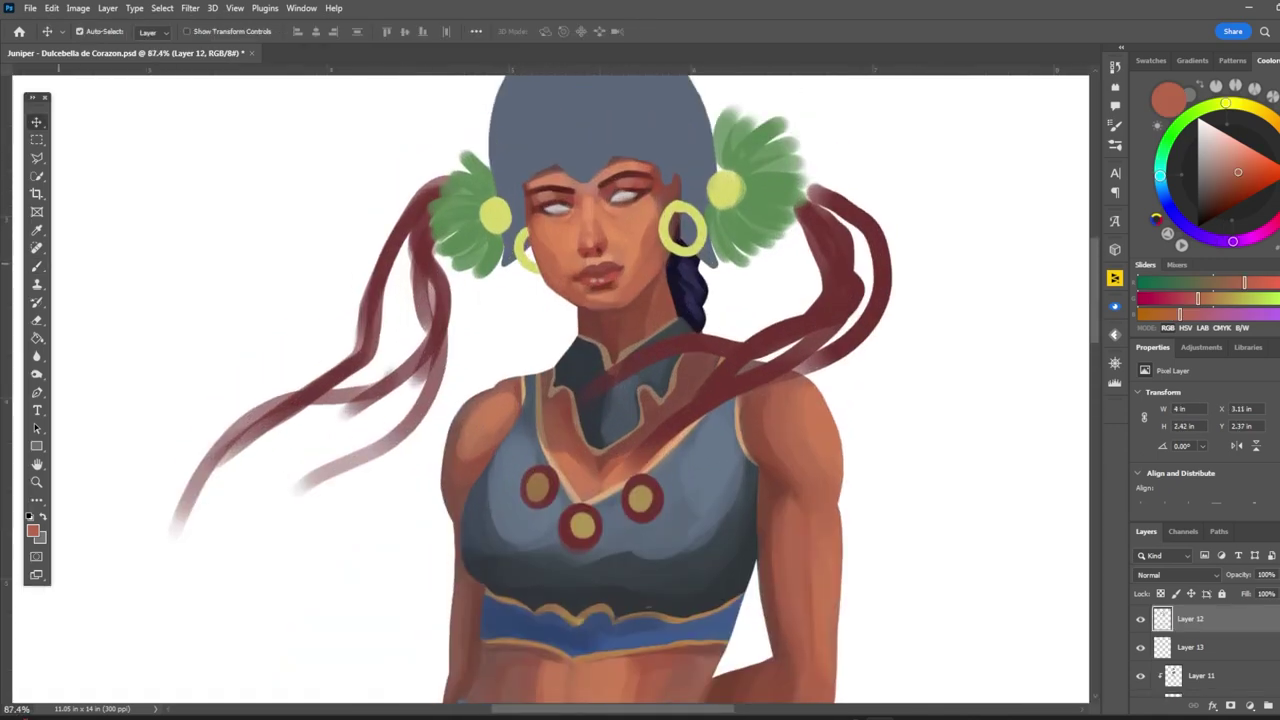
key(ctrl+0)
scroll(600, 400, up, 3)
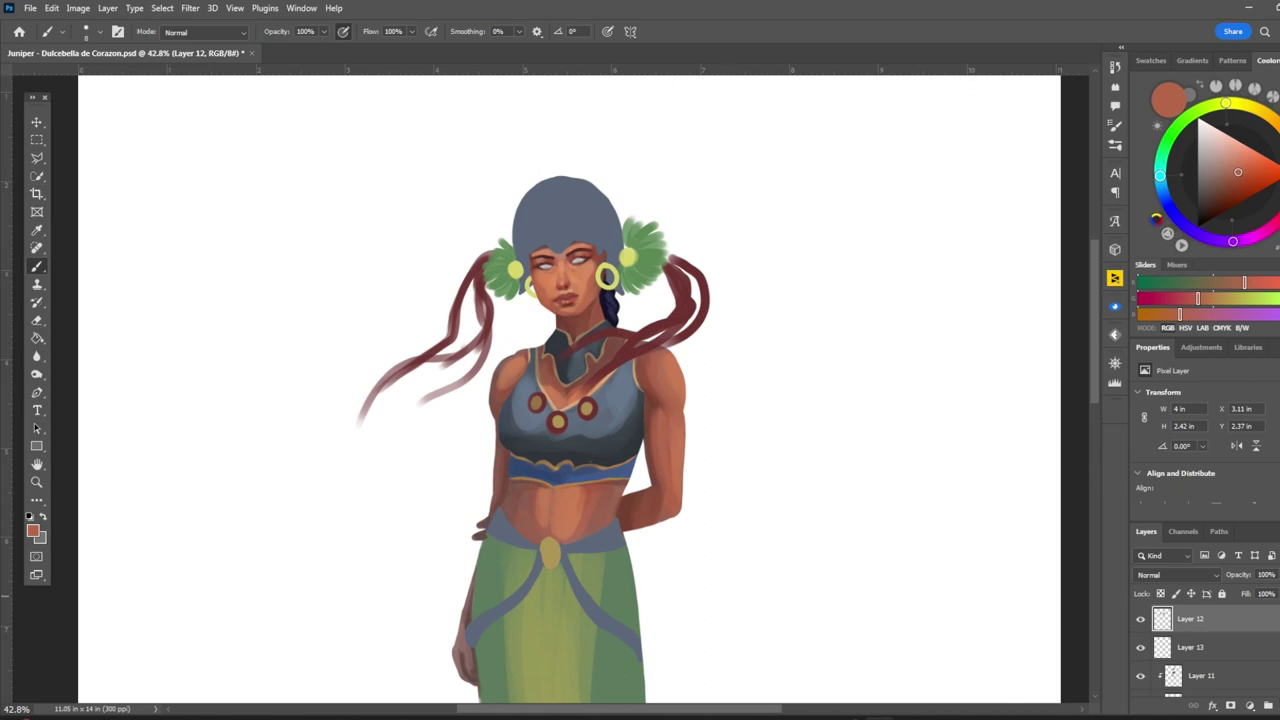
key(ctrl+shift+alt+n)
alt+click(600, 450)
drag(562, 272, 666, 262)
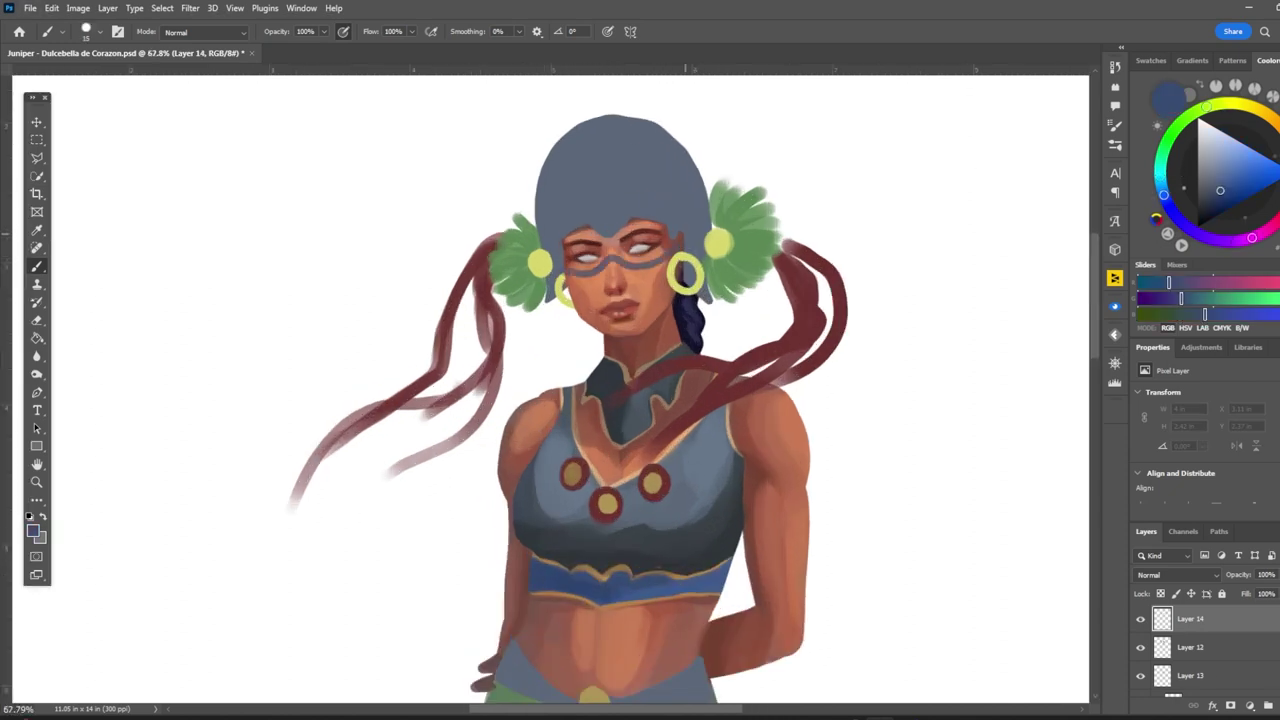
key(ctrl+0)
scroll(800, 250, up, 3)
click(1175, 575)
click(1160, 559)
click(1175, 575)
key(Up)
key(Up)
key(Up)
key(Up)
key(Return)
key(v)
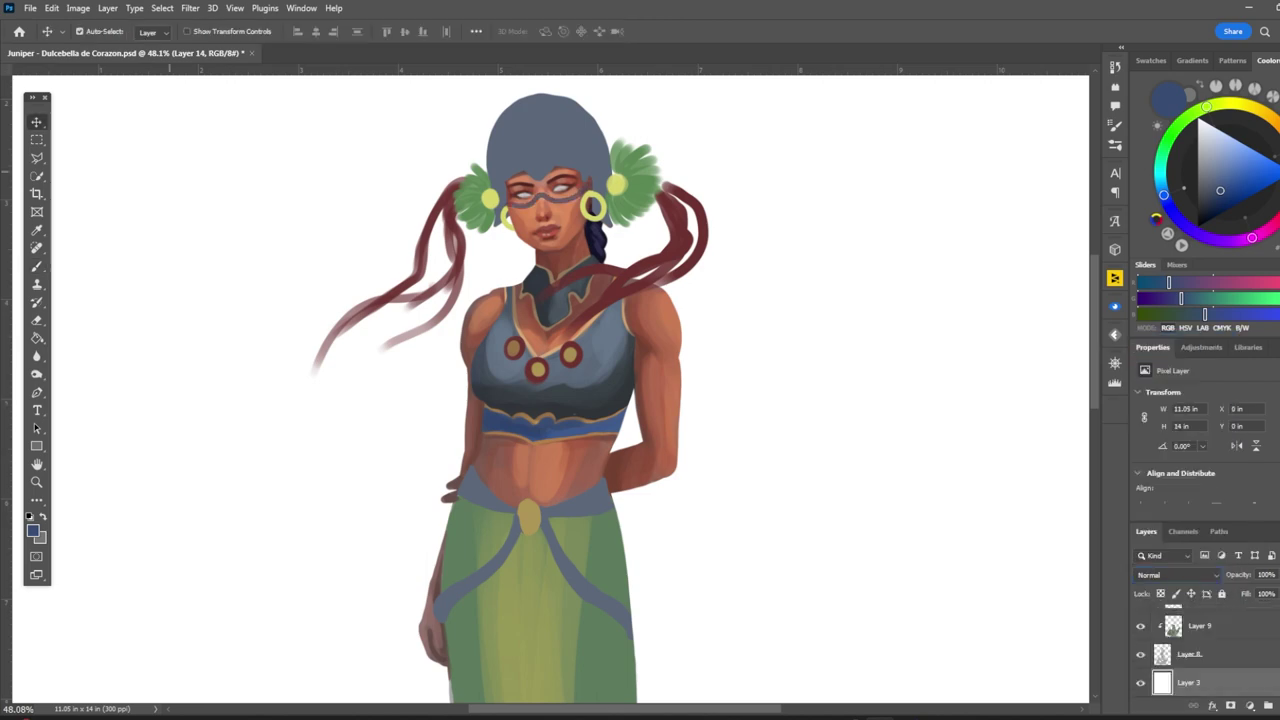
Step: Add a clipped layer between Layer 10 and Layer 11 and paint a light peach highlight along the nose
scroll(550, 390, up, 2)
scroll(550, 390, down, 5)
scroll(547, 228, up, 5)
key(ctrl+shift+alt+n)
key(ctrl+bracketleft)
key(b)
alt+click(549, 241)
drag(559, 280, 557, 232)
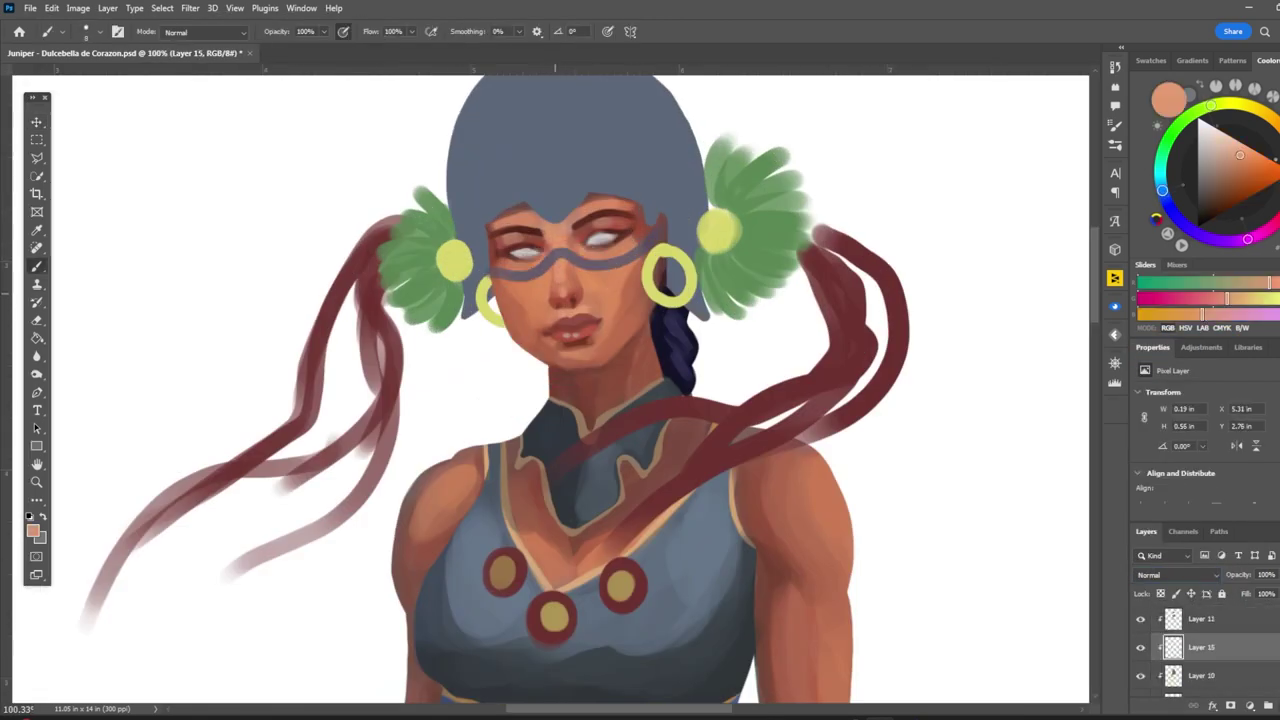
scroll(640, 190, down, 3)
scroll(630, 180, up, 3)
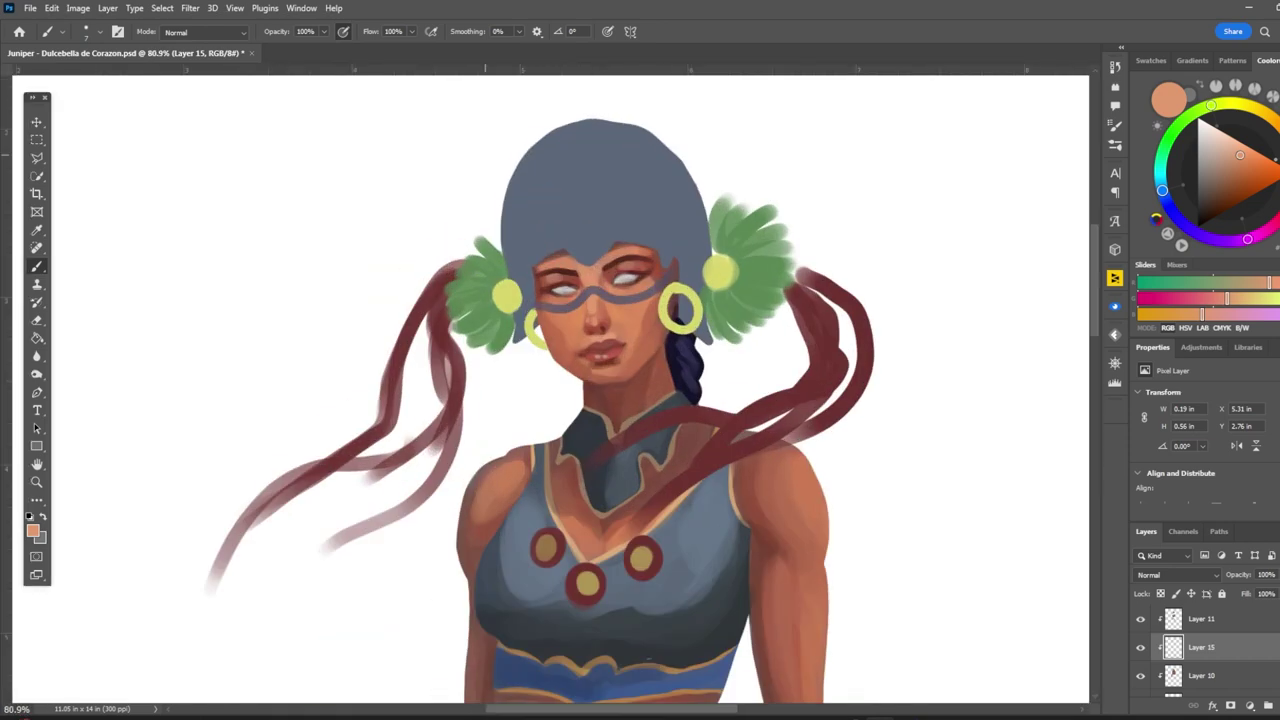
Step: Brighten the area around the eyes and cheeks on Layer 15 with sampled pale peach and orange tones
alt+click(582, 278)
alt+click(594, 310)
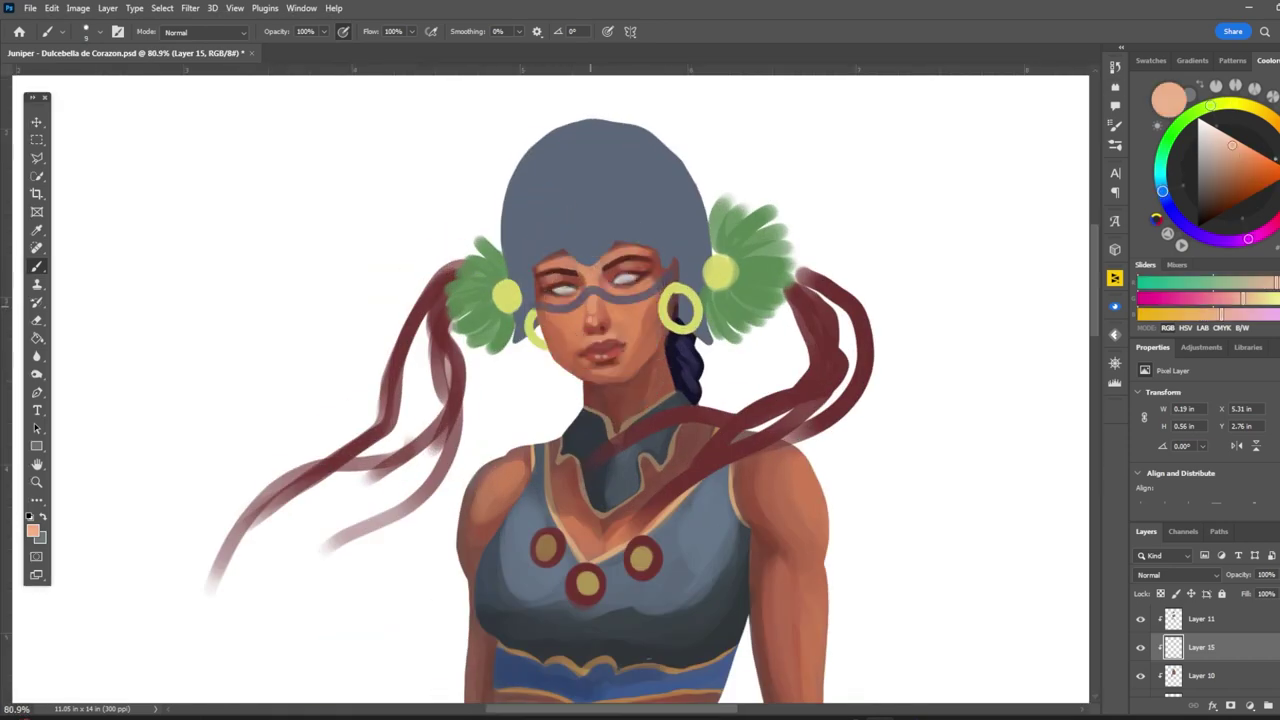
drag(612, 255, 628, 285)
alt+click(623, 332)
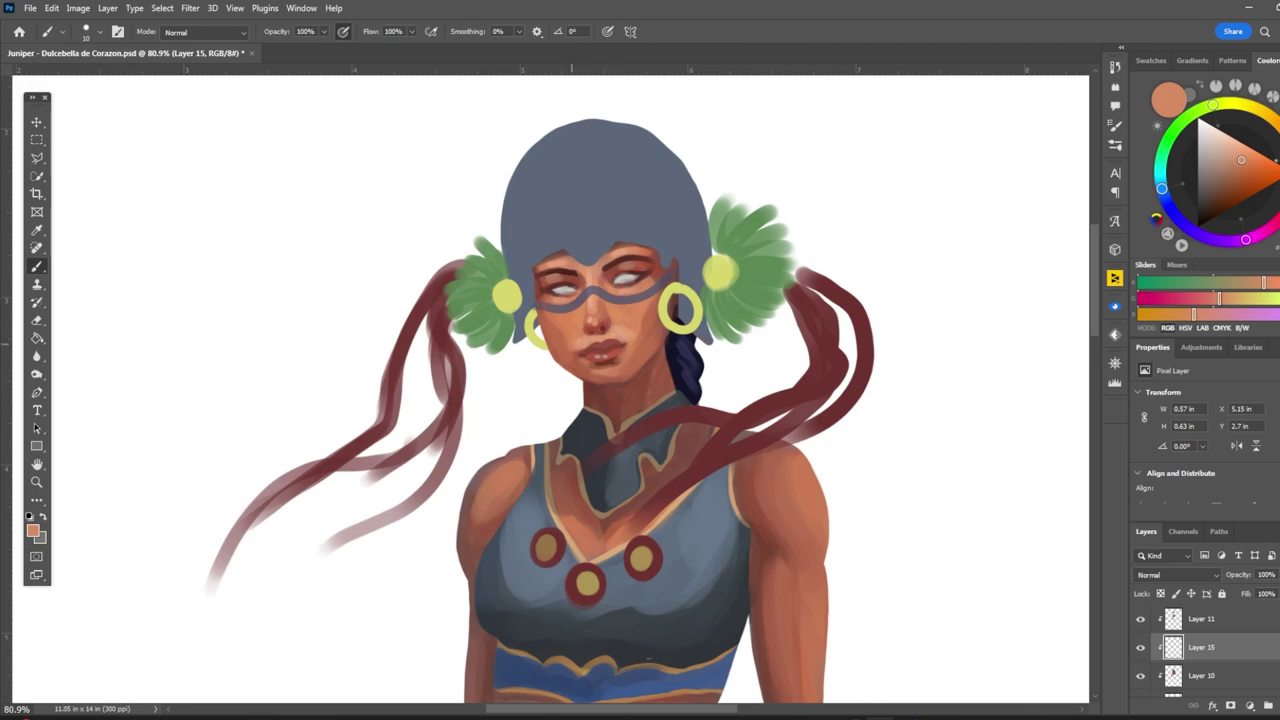
scroll(620, 330, down, 3)
scroll(620, 330, down, 1)
scroll(627, 215, up, 6)
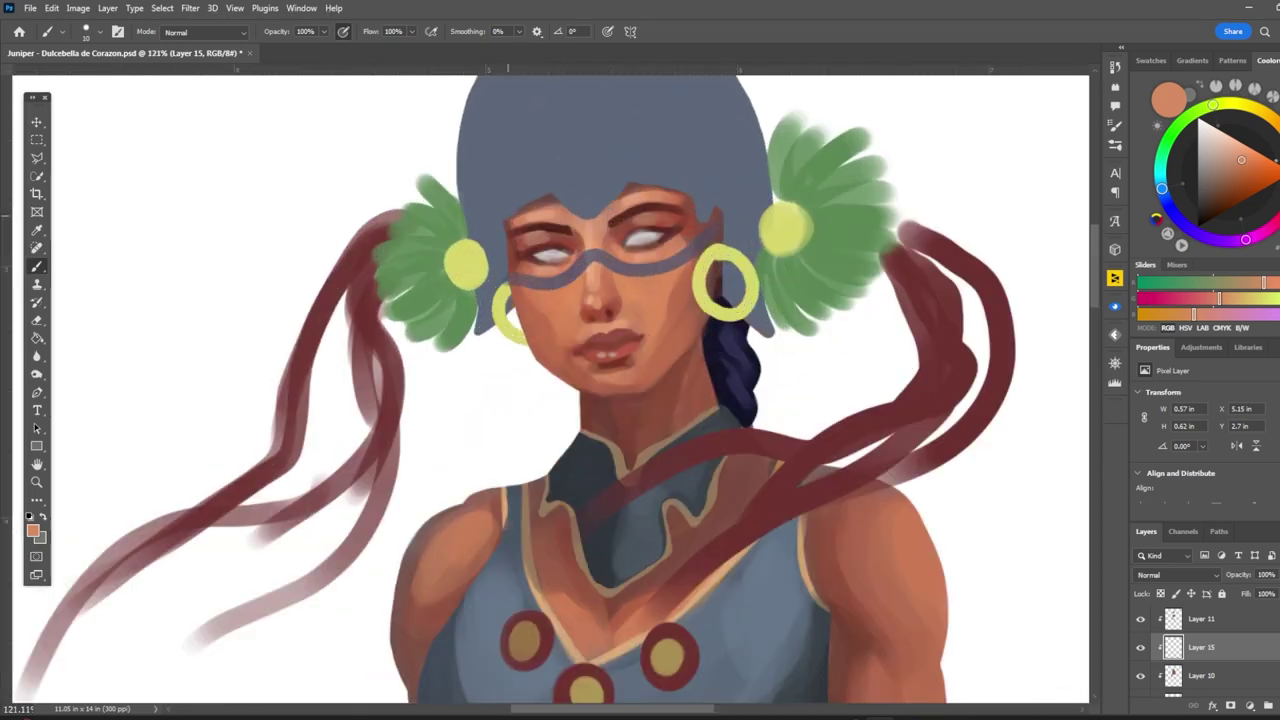
Step: Refine the nose and eye-area shading with sampled dark brown and light peach tones
alt+click(578, 295)
alt+click(620, 300)
scroll(620, 300, down, 7)
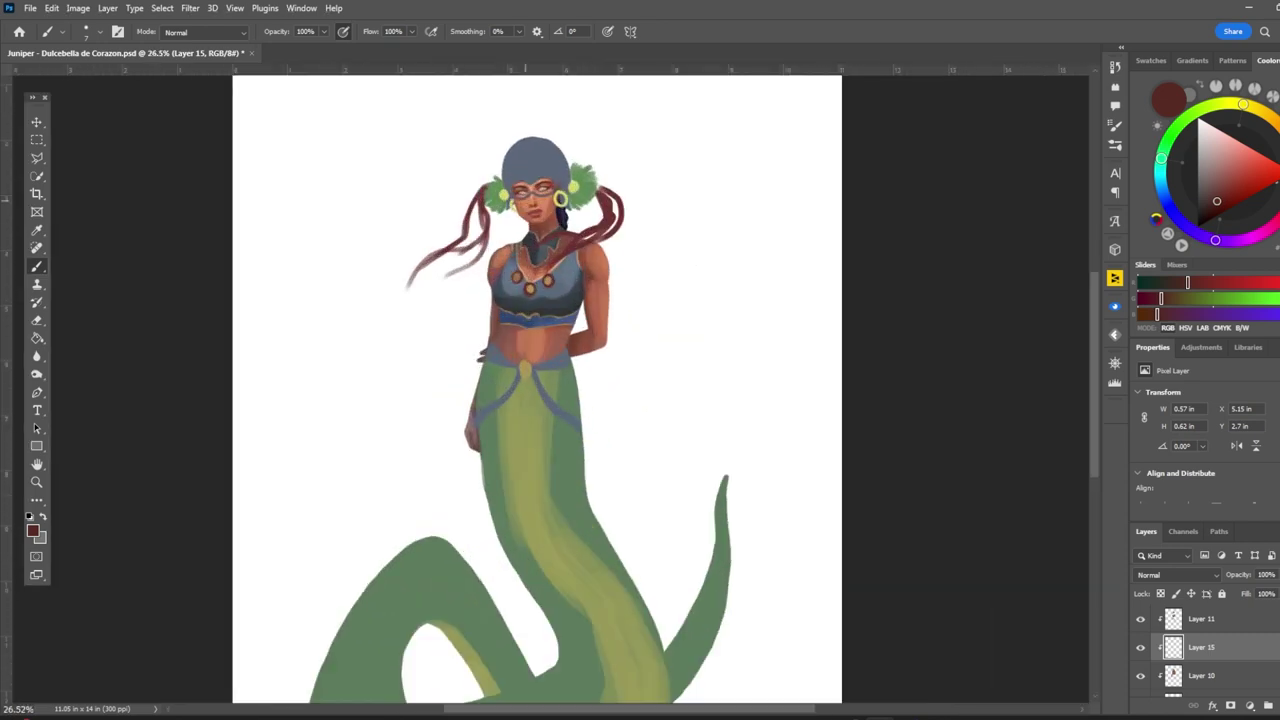
scroll(524, 175, up, 6)
alt+click(576, 225)
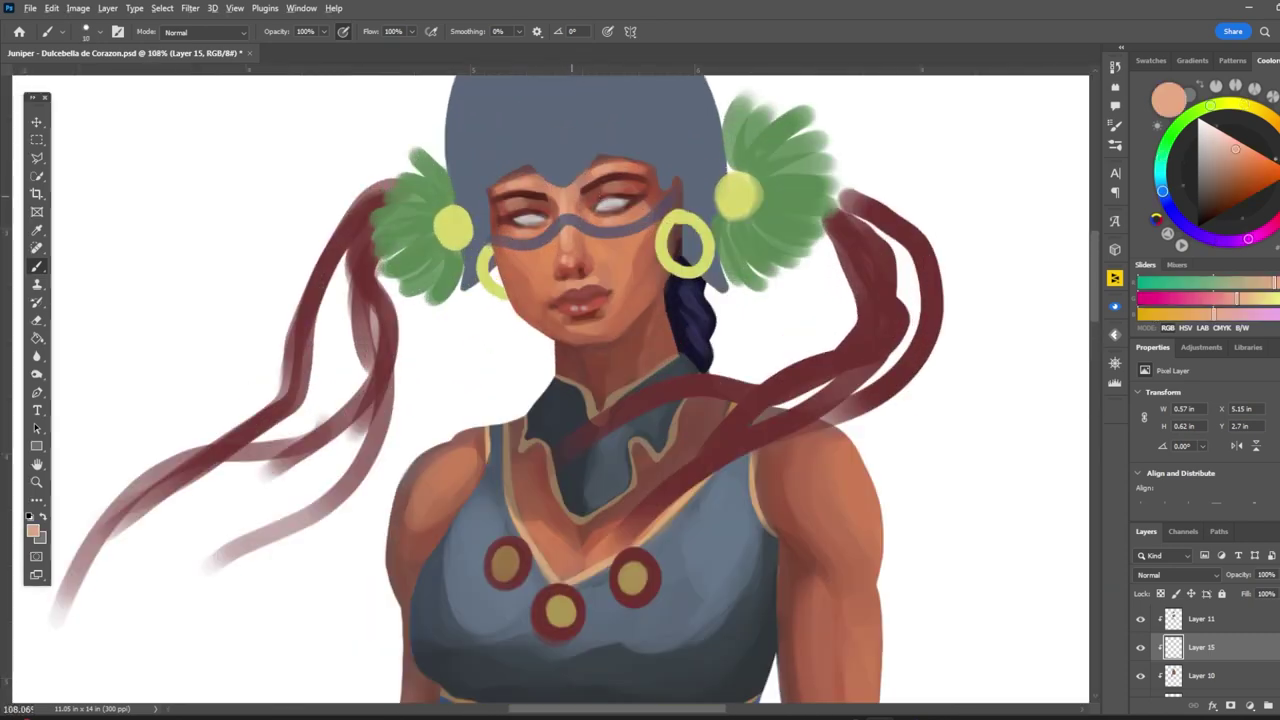
alt+click(578, 230)
alt+click(570, 262)
alt+click(596, 225)
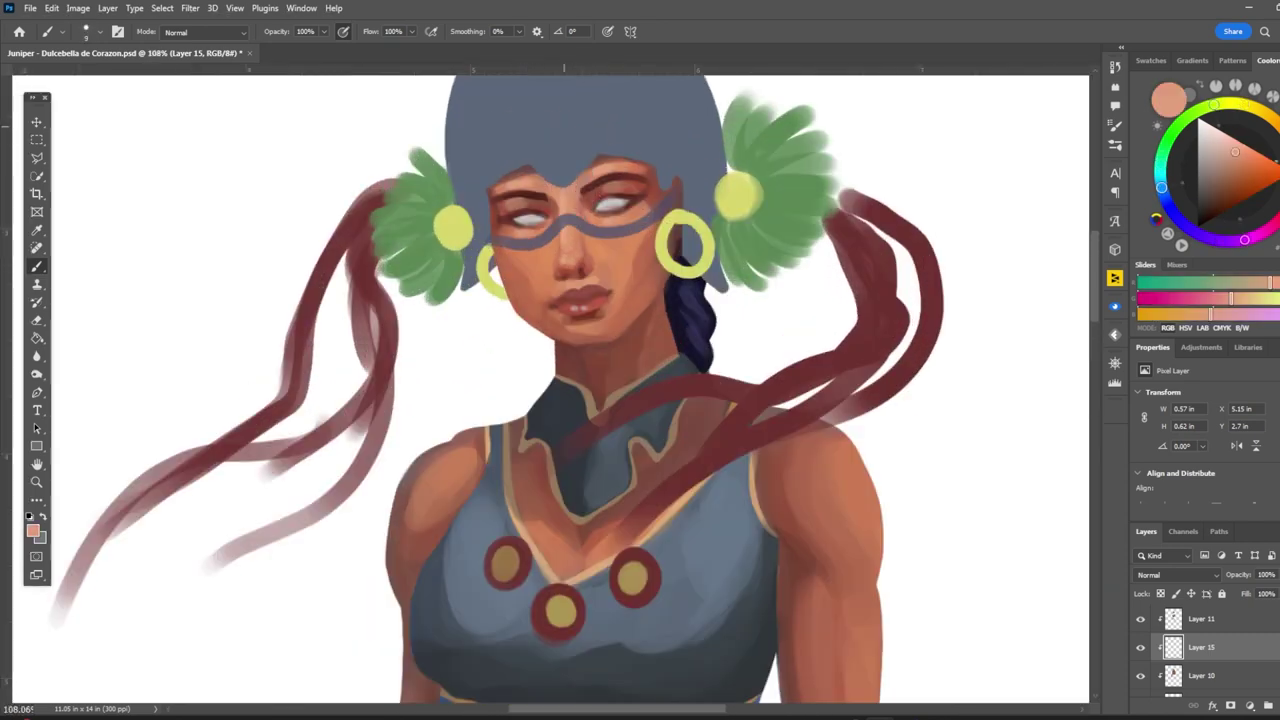
Step: Repaint the lips on Layer 15 with a warmer red and pick a pale pink for their highlights
scroll(616, 252, down, 5)
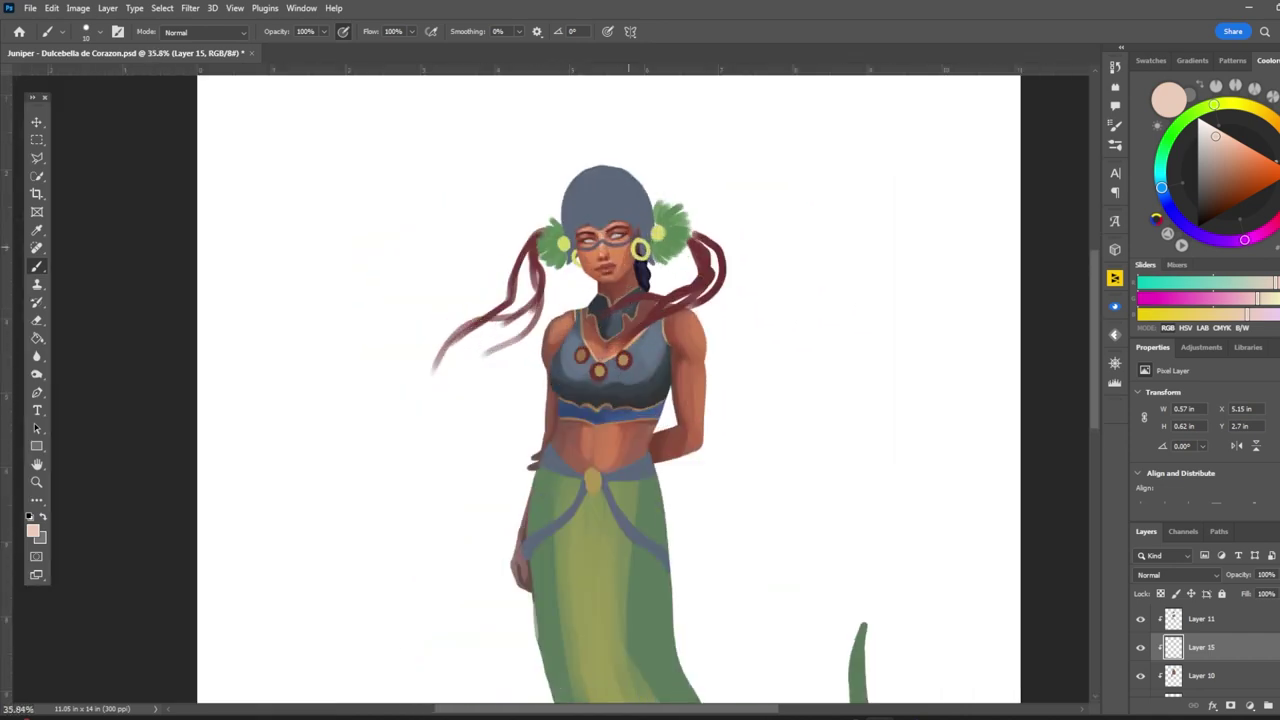
scroll(595, 252, up, 5)
alt+click(636, 296)
drag(629, 303, 658, 300)
alt+click(652, 296)
alt+click(640, 296)
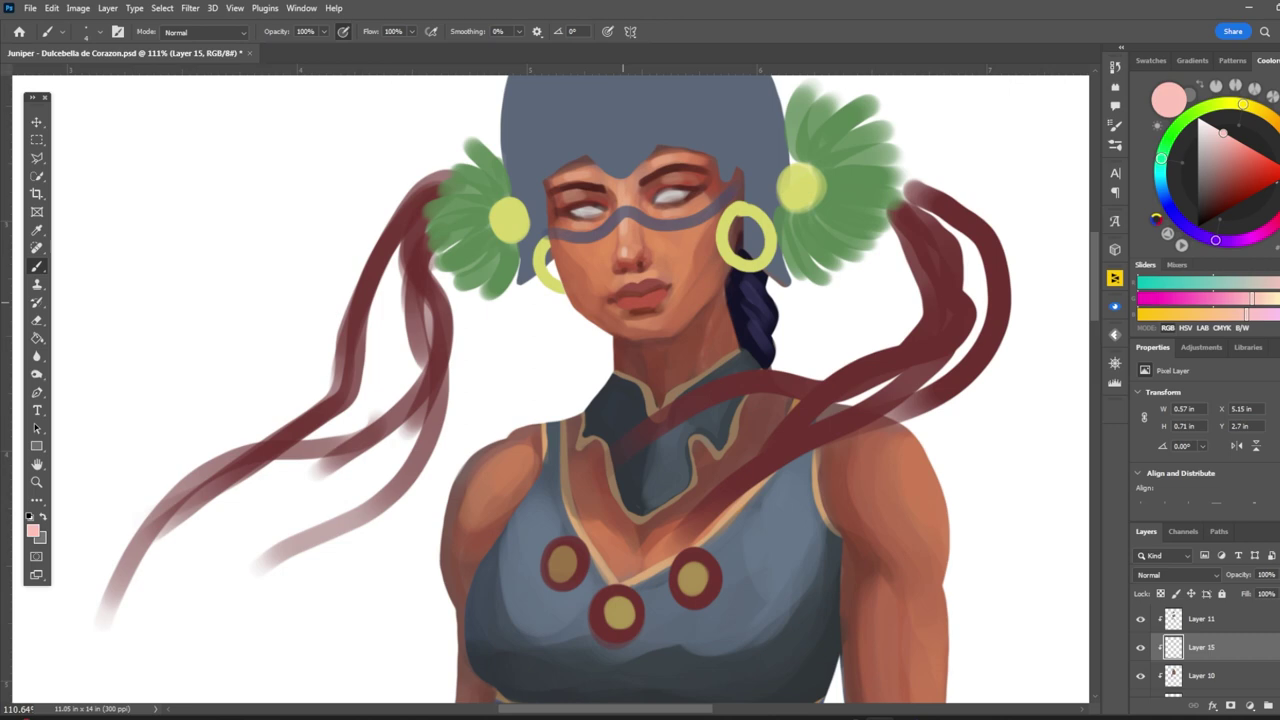
scroll(640, 296, down, 4)
scroll(517, 300, up, 2)
scroll(517, 300, down, 5)
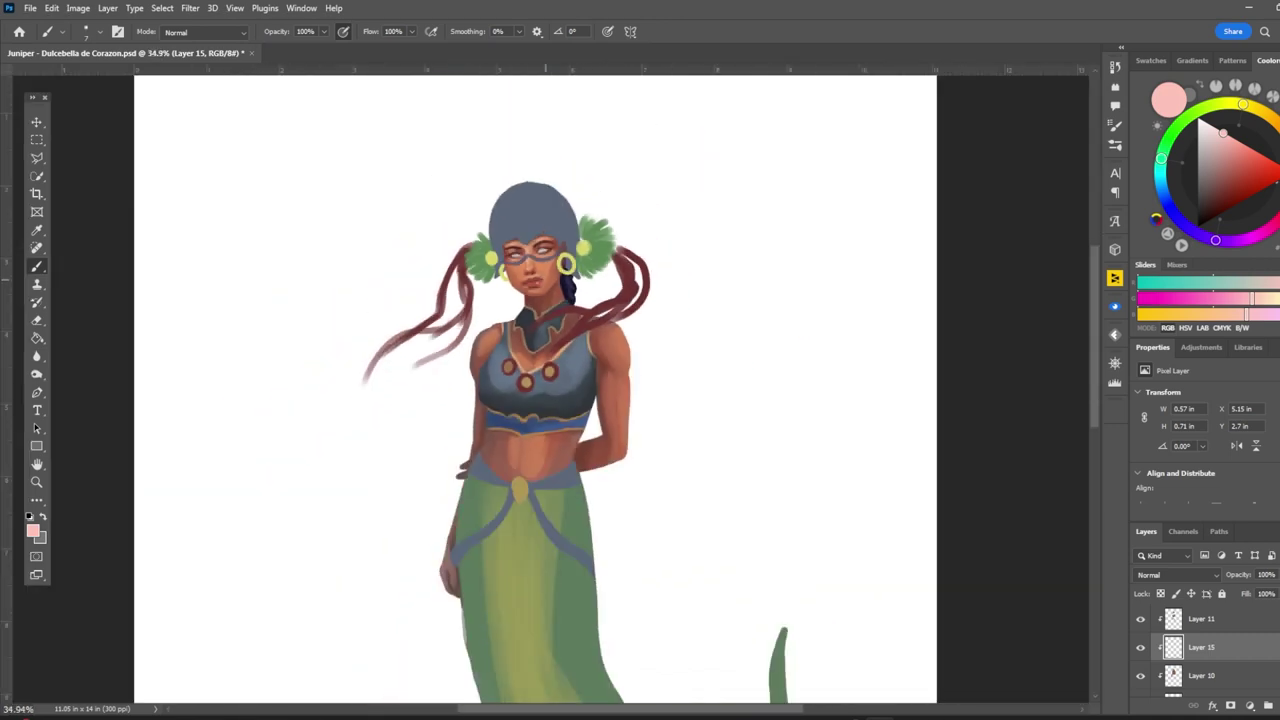
Step: Touch up the lips and face shadows with sampled red, reddish-brown and dark brown tones
scroll(553, 300, up, 4)
alt+click(550, 80)
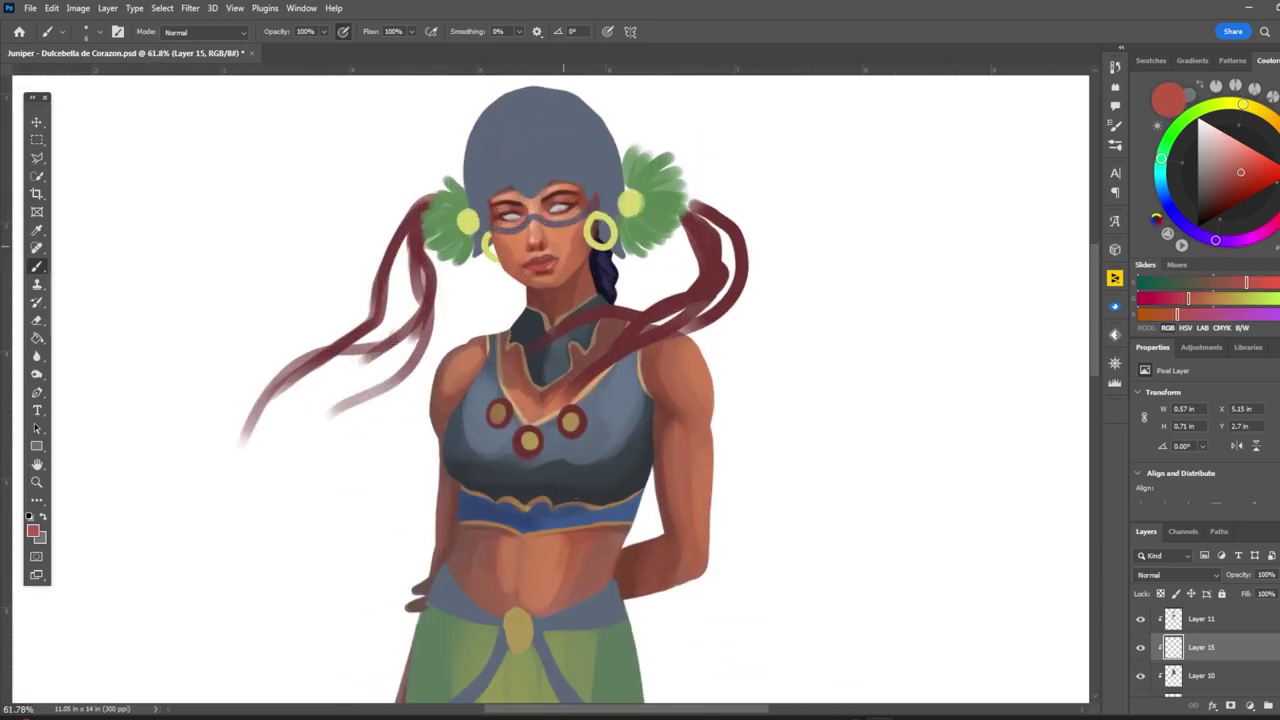
alt+click(586, 208)
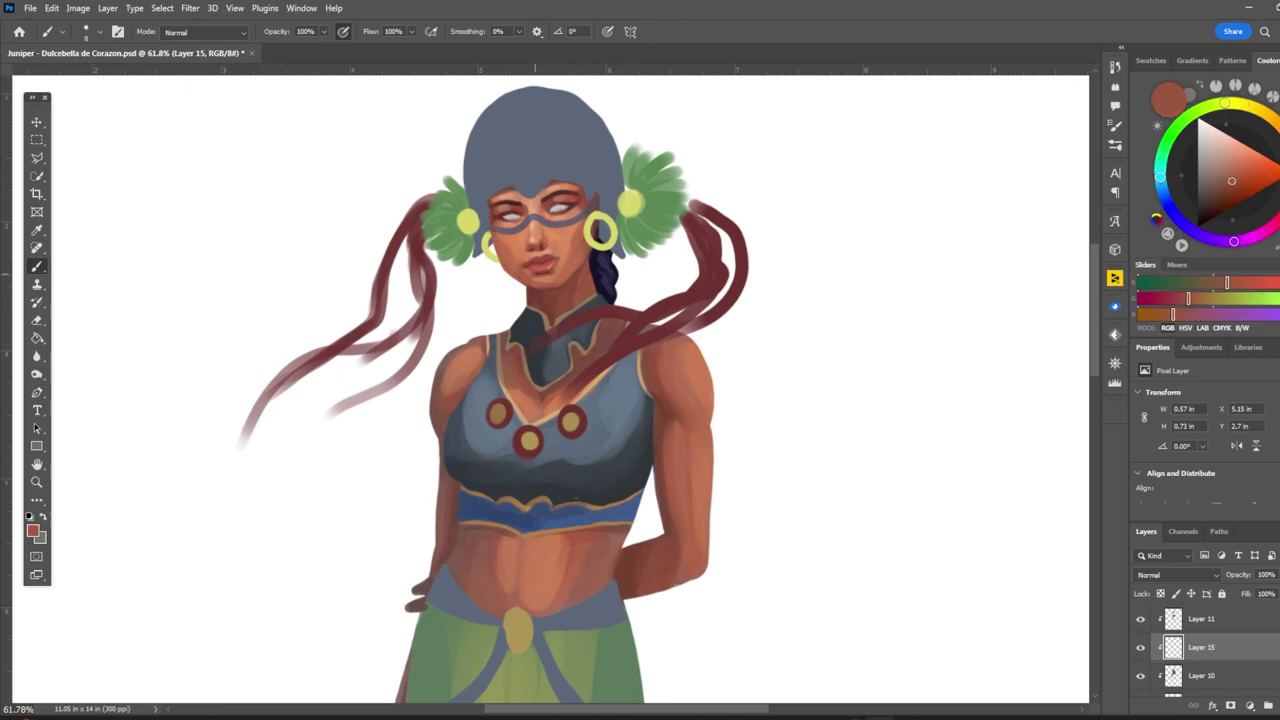
scroll(552, 213, down, 4)
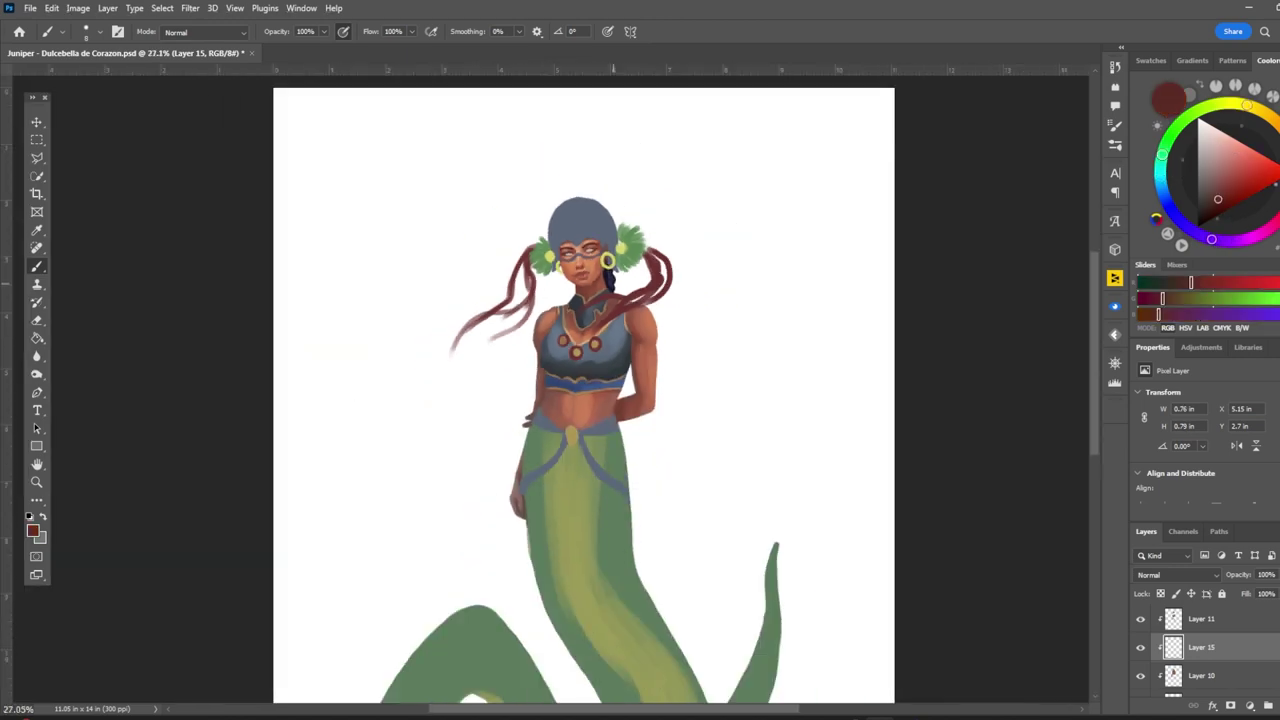
Step: On Layer 11, lock transparent pixels and paint light blue highlights on the cropped top
scroll(530, 263, up, 4)
ctrl+click(671, 258)
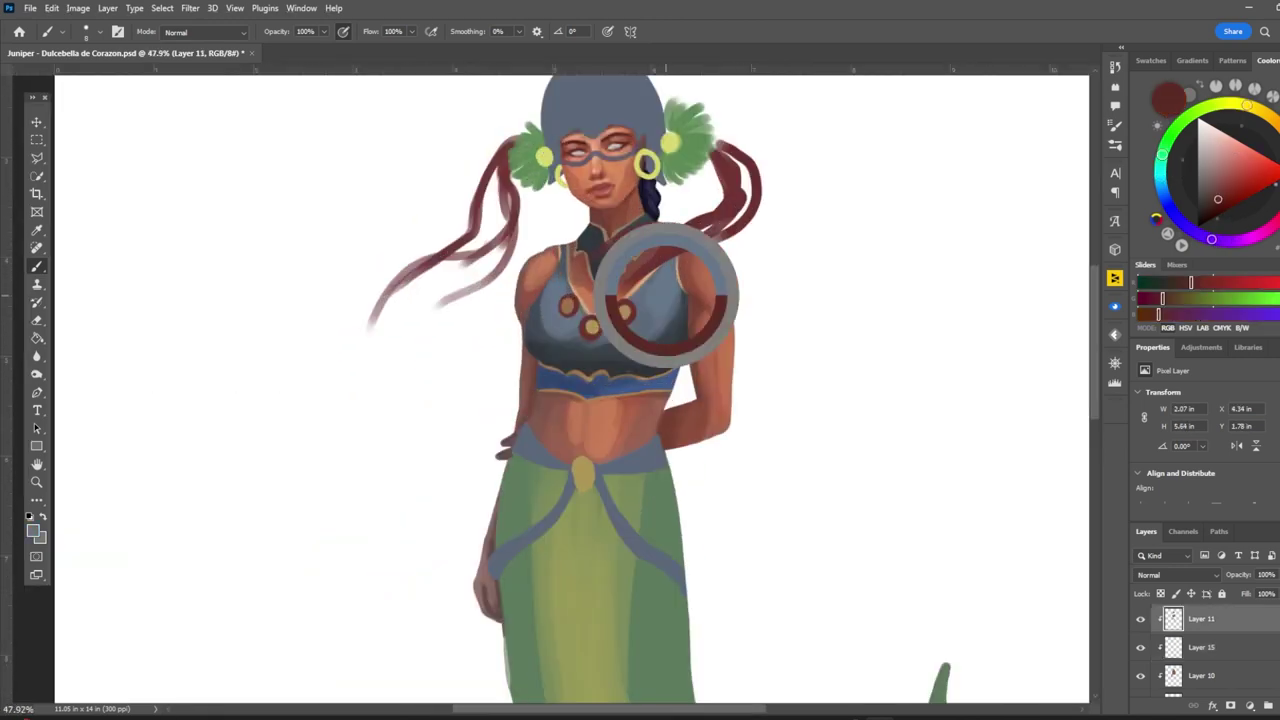
alt+click(671, 258)
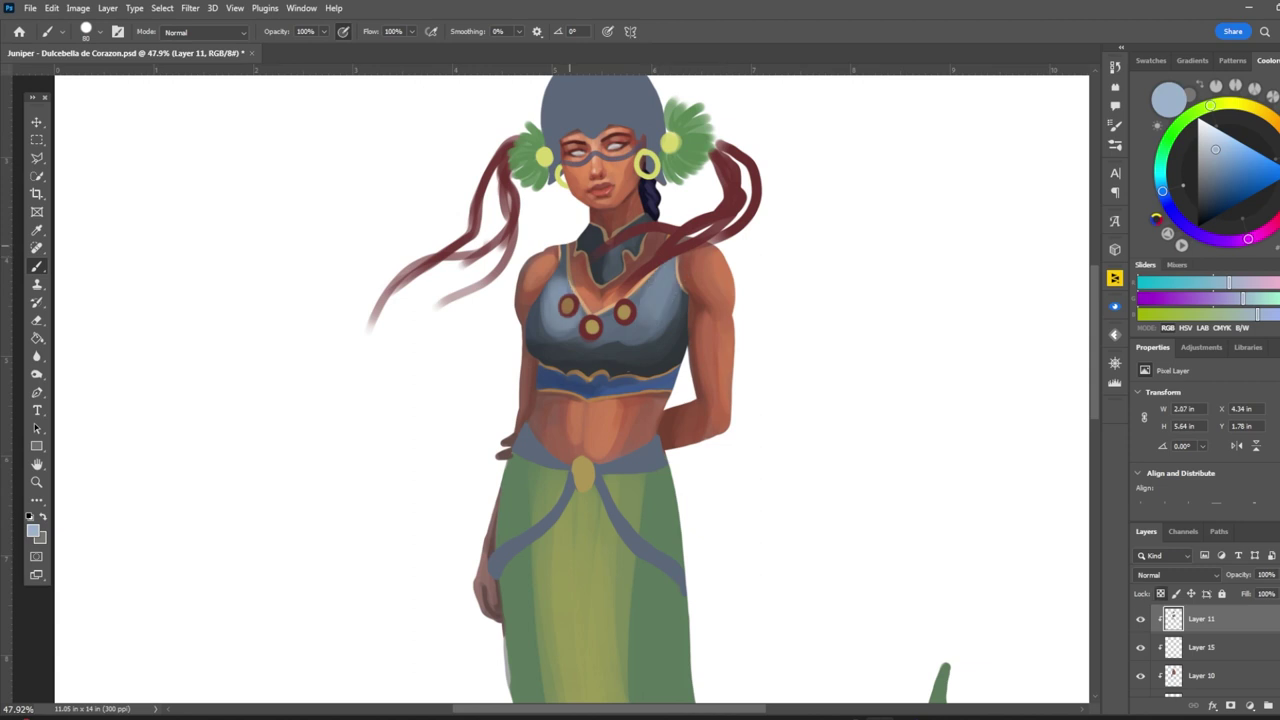
scroll(468, 232, down, 3)
key(v)
scroll(545, 100, up, 2)
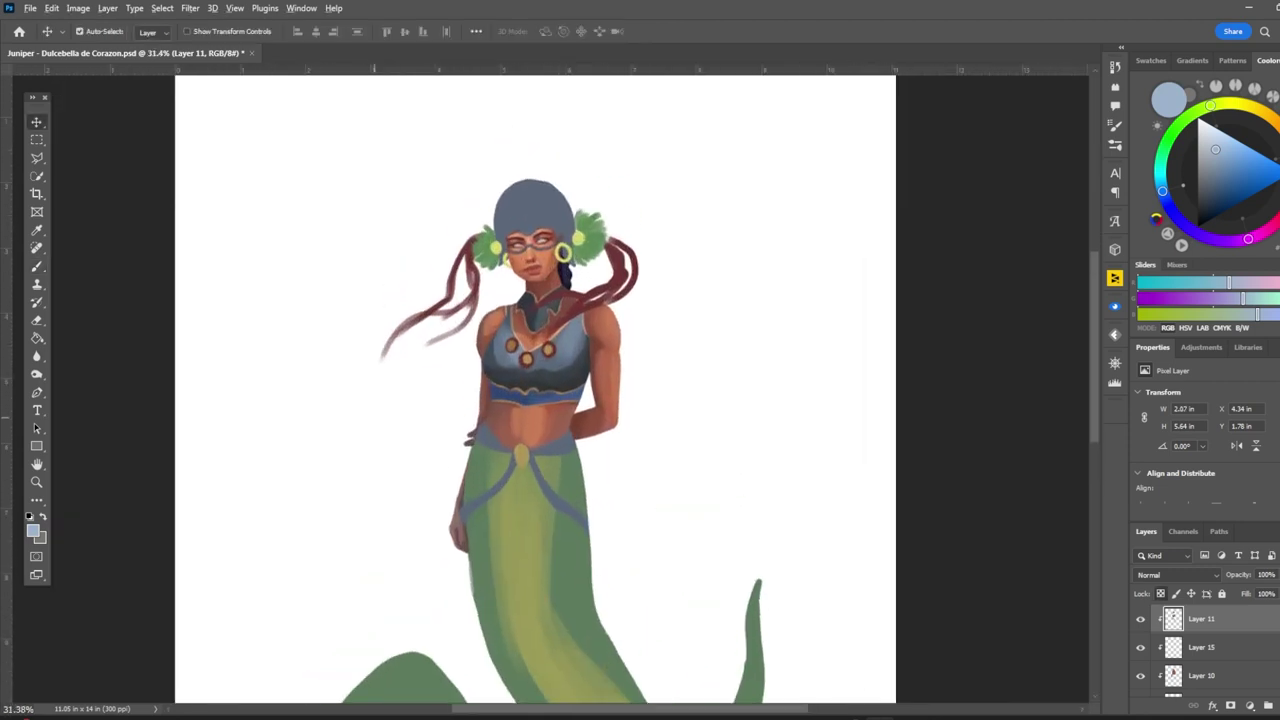
key(b)
scroll(505, 430, up, 4)
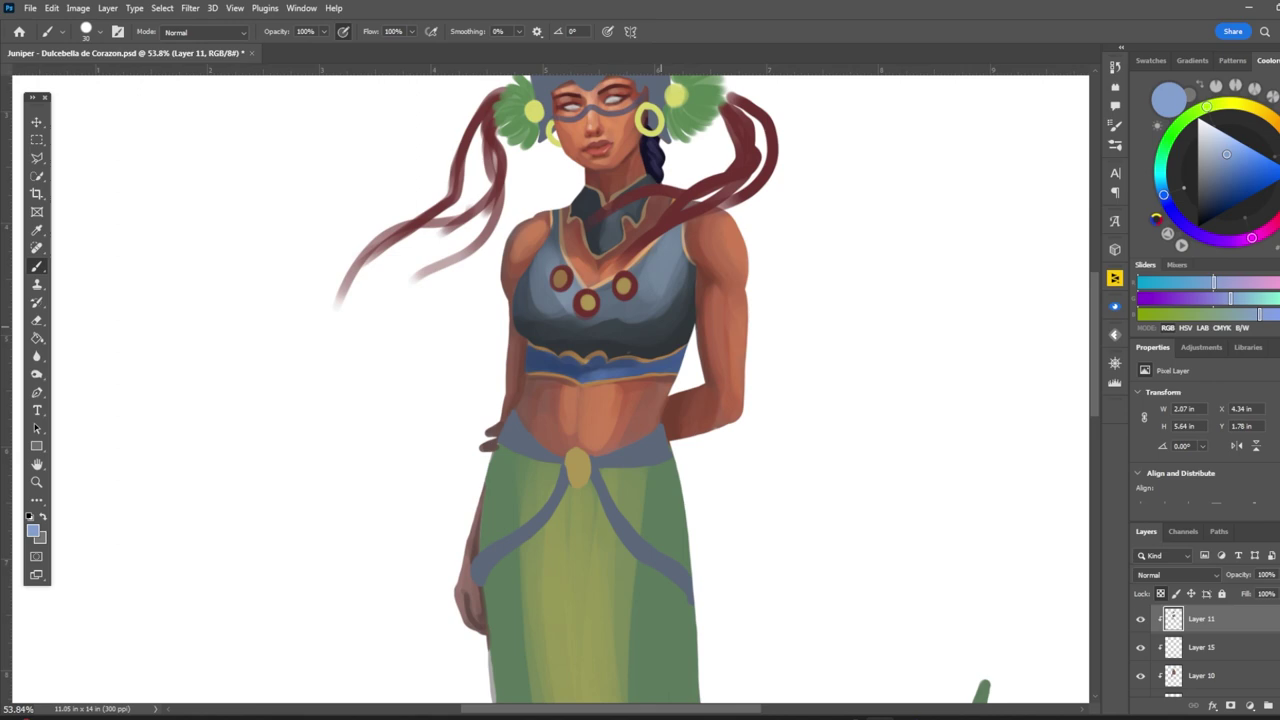
Step: Show the sketch lines over the painting as a guide for the headdress details
scroll(503, 268, down, 3)
key(v)
scroll(412, 194, up, 2)
scroll(650, 114, up, 3)
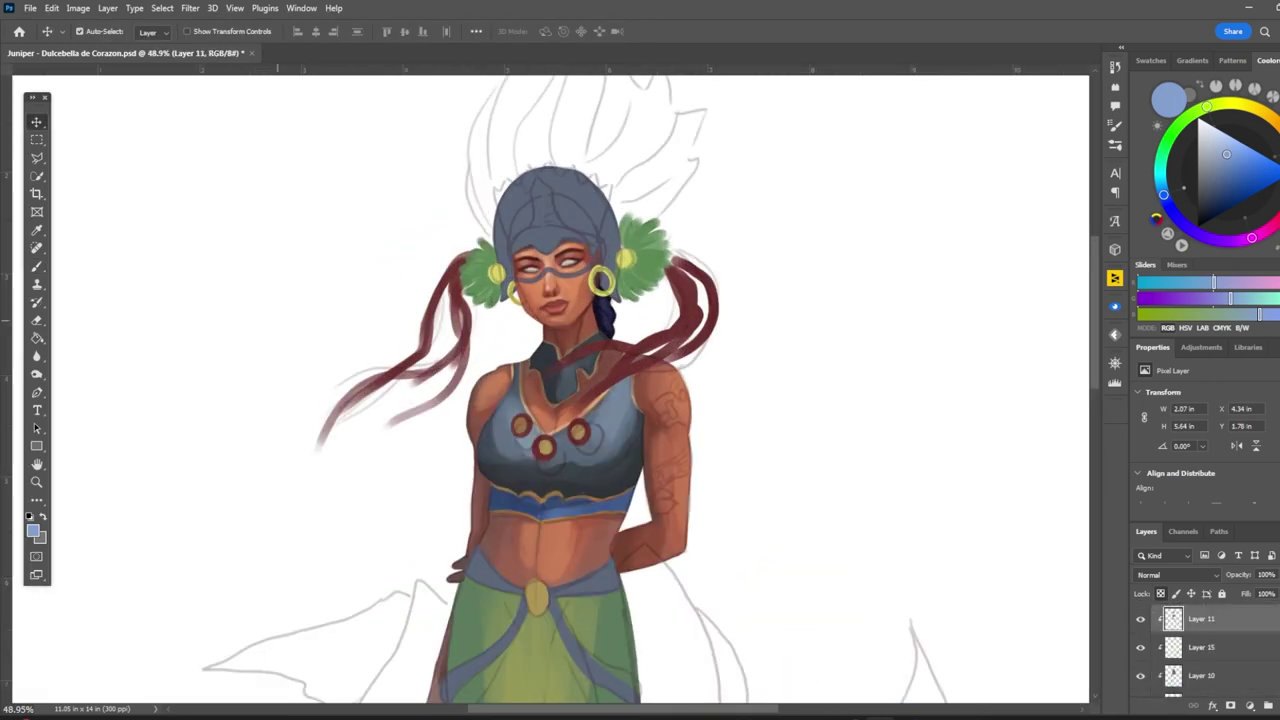
Step: Paint the headdress's front rim and central crest in sampled dark slate blue on Layer 11, and hide the sketch lines
key(b)
scroll(506, 90, up, 2)
alt+click(648, 410)
mouse_move(512, 330)
mouse_down()
mouse_move(552, 298)
mouse_move(585, 300)
mouse_move(652, 330)
mouse_move(650, 350)
mouse_up()
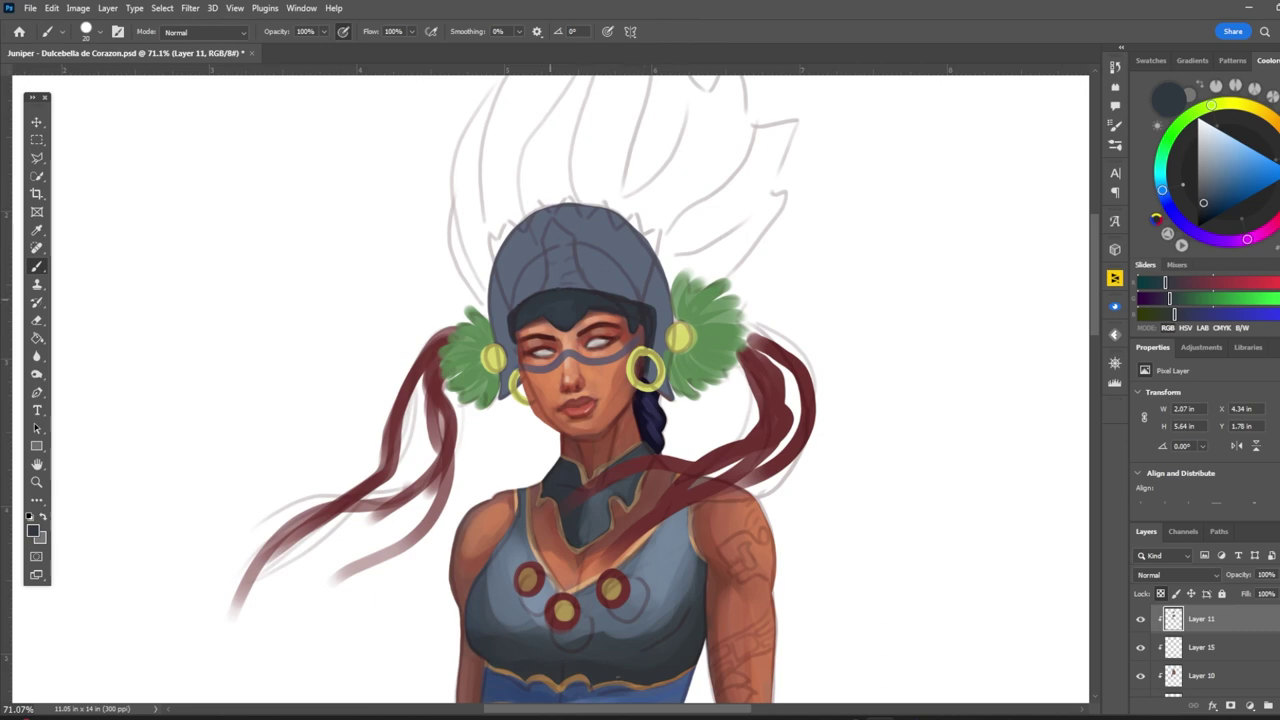
drag(542, 288, 546, 218)
drag(550, 244, 566, 288)
scroll(1205, 640, down, 2)
scroll(550, 390, down, 3)
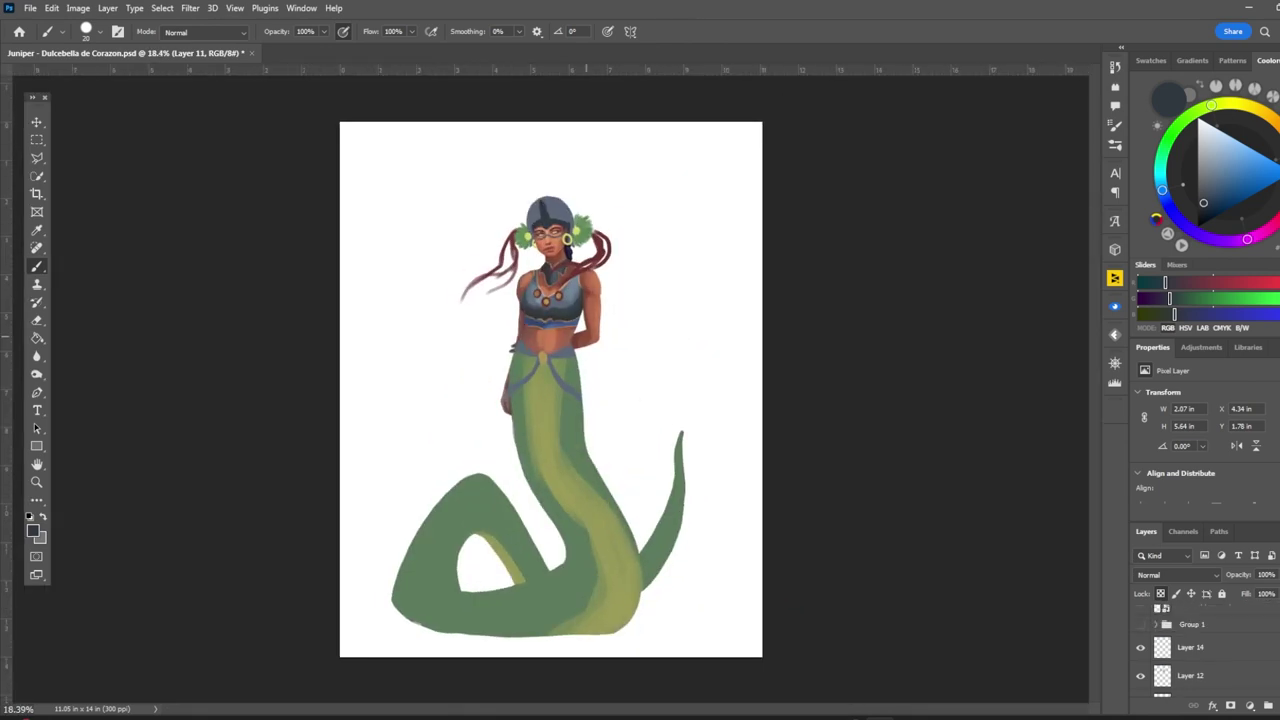
Step: On new Layer 18, paint a solid medium-blue snake head and curved neck about 0.81 × 0.95 in beside the figure's arm
scroll(550, 390, up, 2)
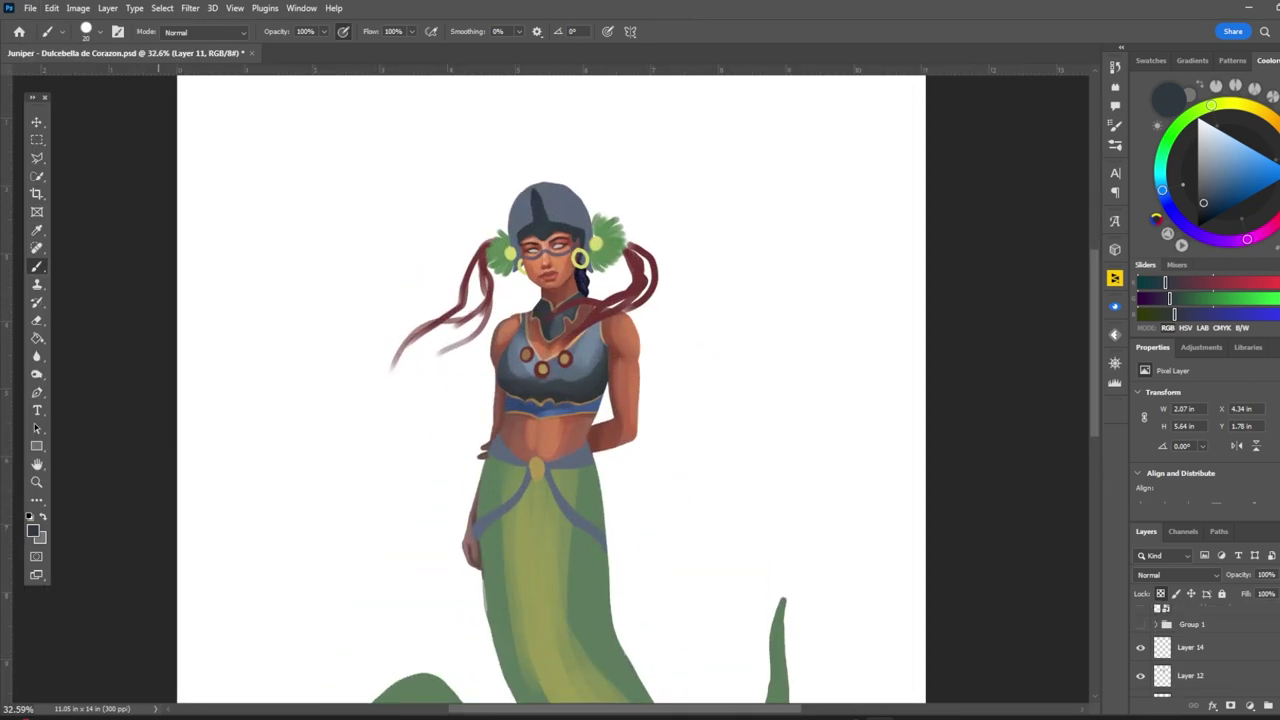
key(v)
scroll(550, 390, up, 1)
scroll(1205, 640, down, 2)
click(1190, 675)
key(b)
scroll(400, 390, up, 4)
click(745, 334)
drag(745, 368, 816, 370)
mouse_move(748, 330)
mouse_down()
mouse_move(857, 343)
mouse_move(853, 383)
mouse_move(818, 420)
mouse_up()
key(])
drag(790, 326, 815, 362)
drag(845, 326, 820, 415)
mouse_move(750, 360)
mouse_down()
mouse_move(825, 345)
mouse_move(815, 410)
mouse_move(758, 460)
mouse_up()
mouse_move(820, 420)
mouse_down()
mouse_move(775, 466)
mouse_move(790, 464)
mouse_up()
drag(800, 315, 835, 430)
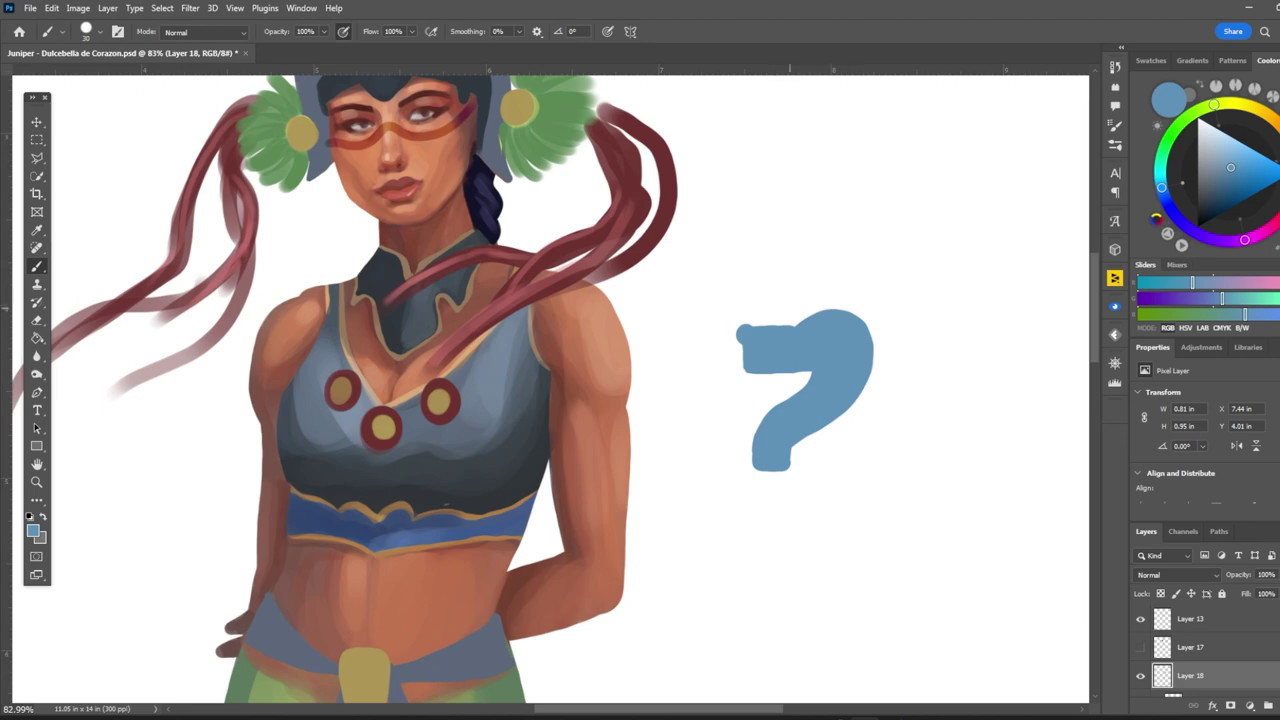
Step: Carve the blue snake silhouette with a jagged mouth, teeth, spiral eye, head plumes and banded, dotted neck patterns
drag(744, 336, 780, 343)
drag(808, 375, 770, 375)
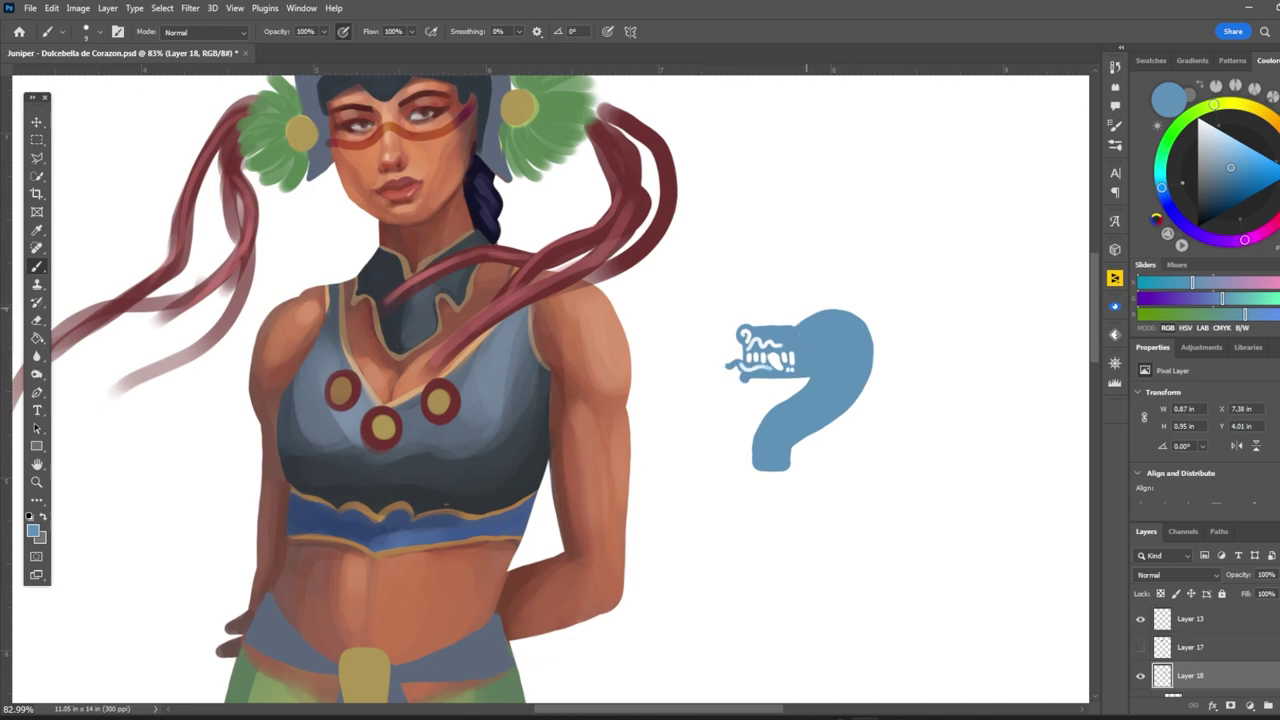
drag(781, 337, 833, 344)
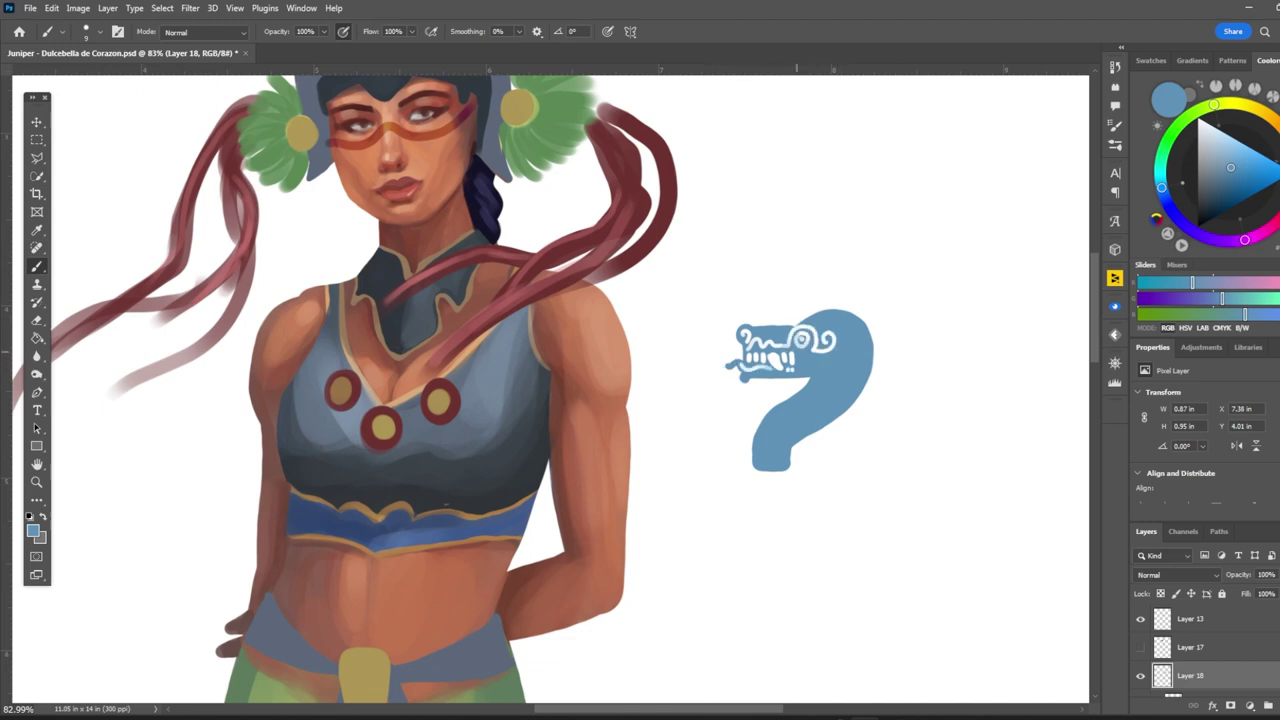
mouse_move(814, 326)
mouse_down()
mouse_move(866, 322)
mouse_move(872, 358)
mouse_move(775, 468)
mouse_up()
drag(780, 418, 758, 436)
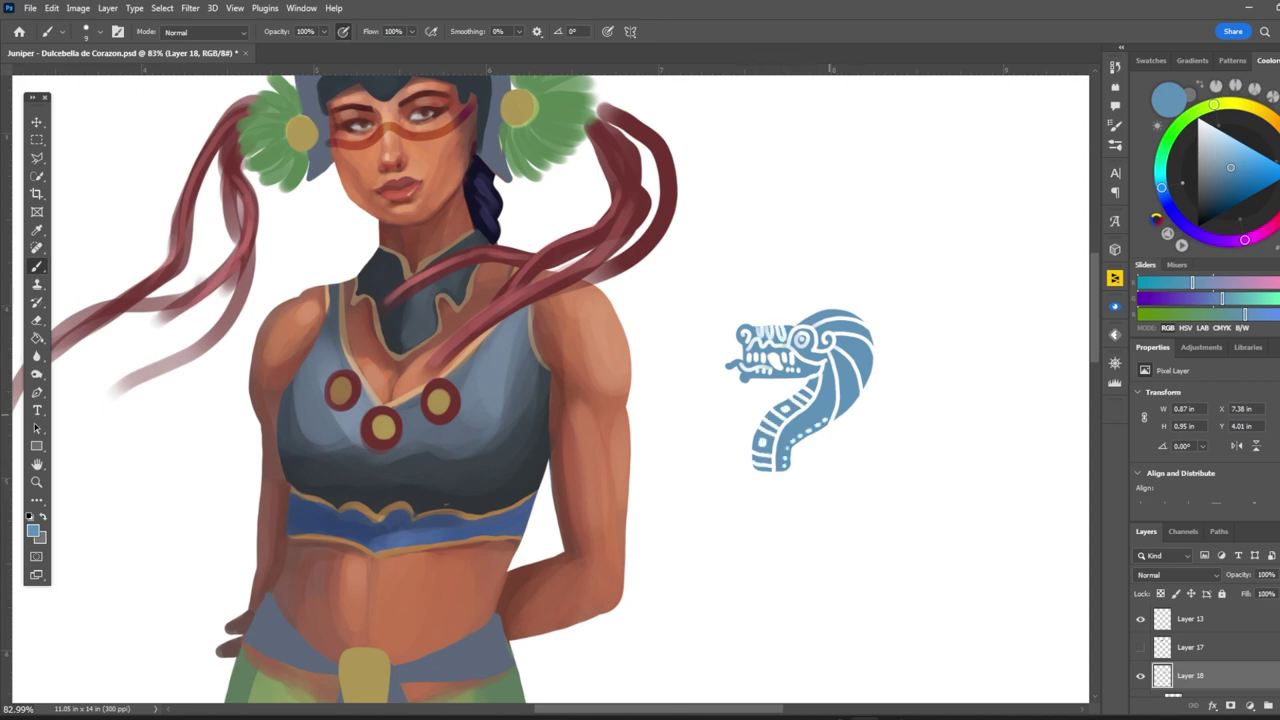
Step: Move the snake design onto the figure's upper arm and scale it down to fit the shoulder
key(v)
drag(800, 390, 620, 390)
key(ctrl+t)
drag(693, 472, 647, 420)
key(Return)
Step: Warp the snake tattoo to follow the curve of the upper arm, about 0.49 × 0.72 in
click(51, 8)
click(260, 420)
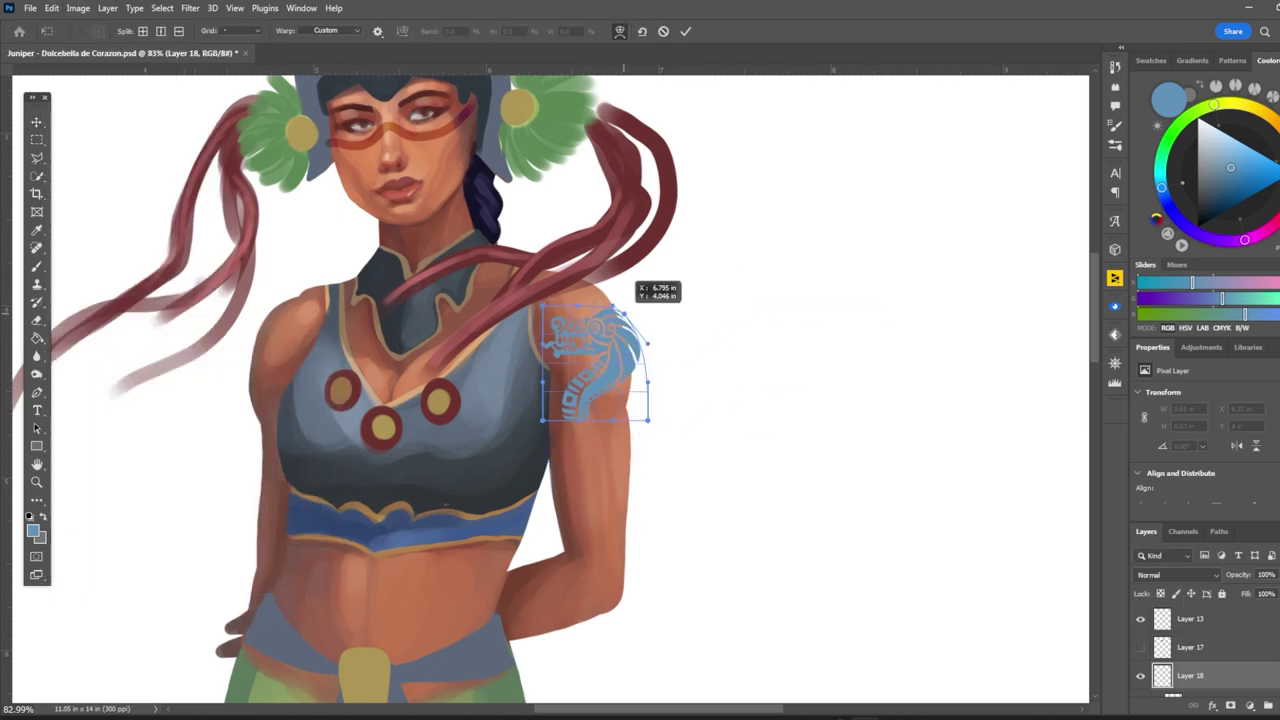
drag(600, 420, 603, 432)
drag(543, 312, 598, 300)
key(Return)
Step: Clip the tattoo layer to the painting and extend the snake's patterned body down the arm with a band at the elbow
key(ctrl+alt+g)
scroll(366, 384, up, 1)
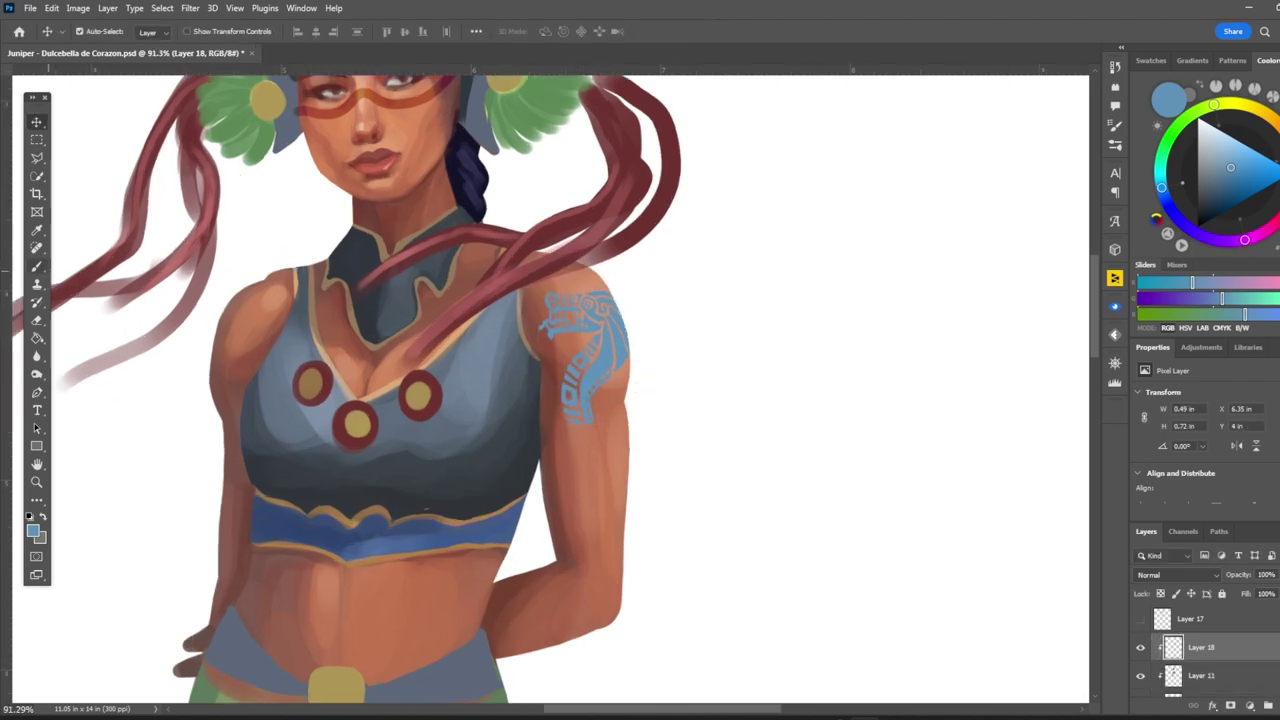
key(b)
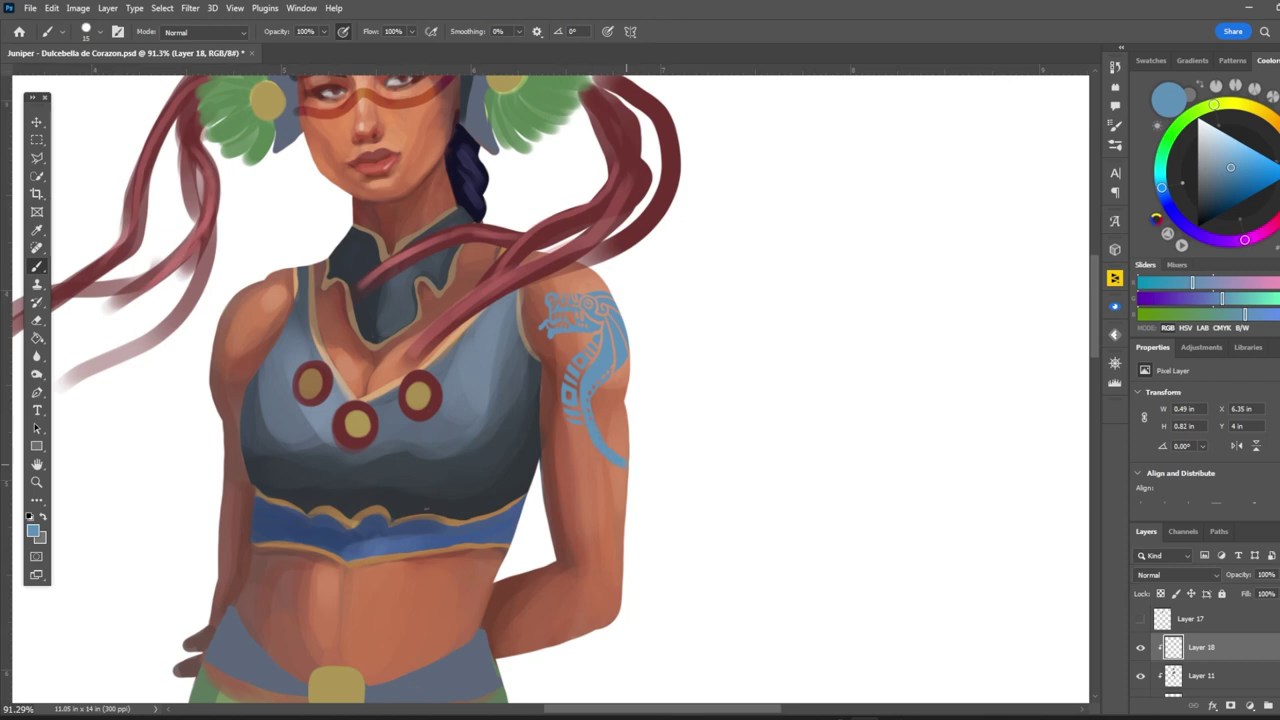
drag(623, 514, 554, 552)
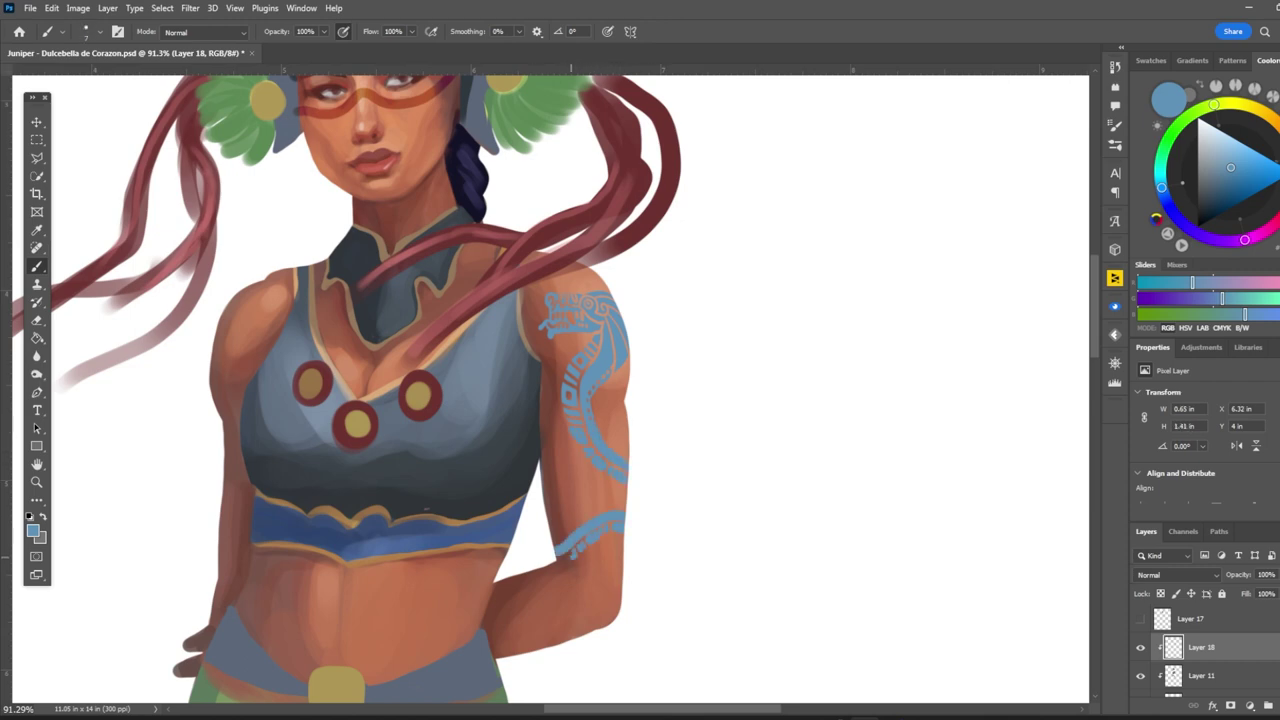
Step: Set Layer 18 to Difference blending and transform the snake tattoo to about 0.73 × 1.62 in
key(ctrl+0)
scroll(528, 400, up, 2)
key(v)
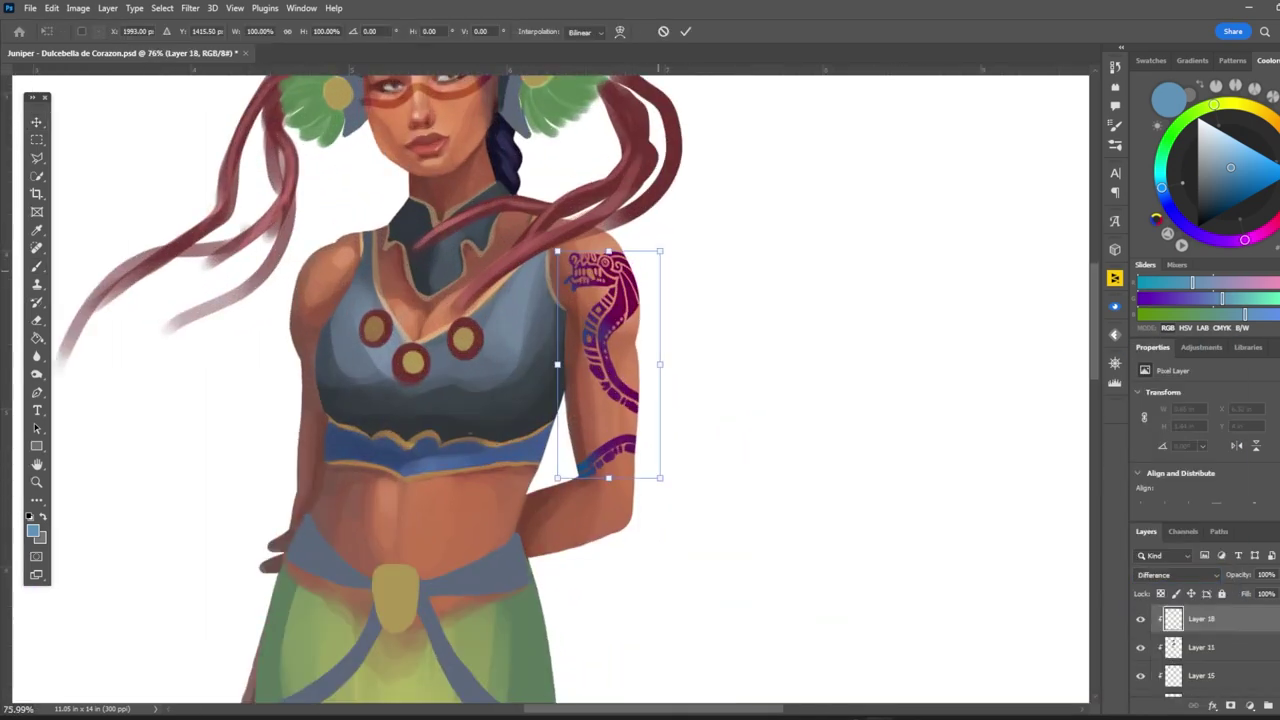
mouse_move(663, 246)
mouse_down()
mouse_move(690, 235)
mouse_move(663, 246)
mouse_up()
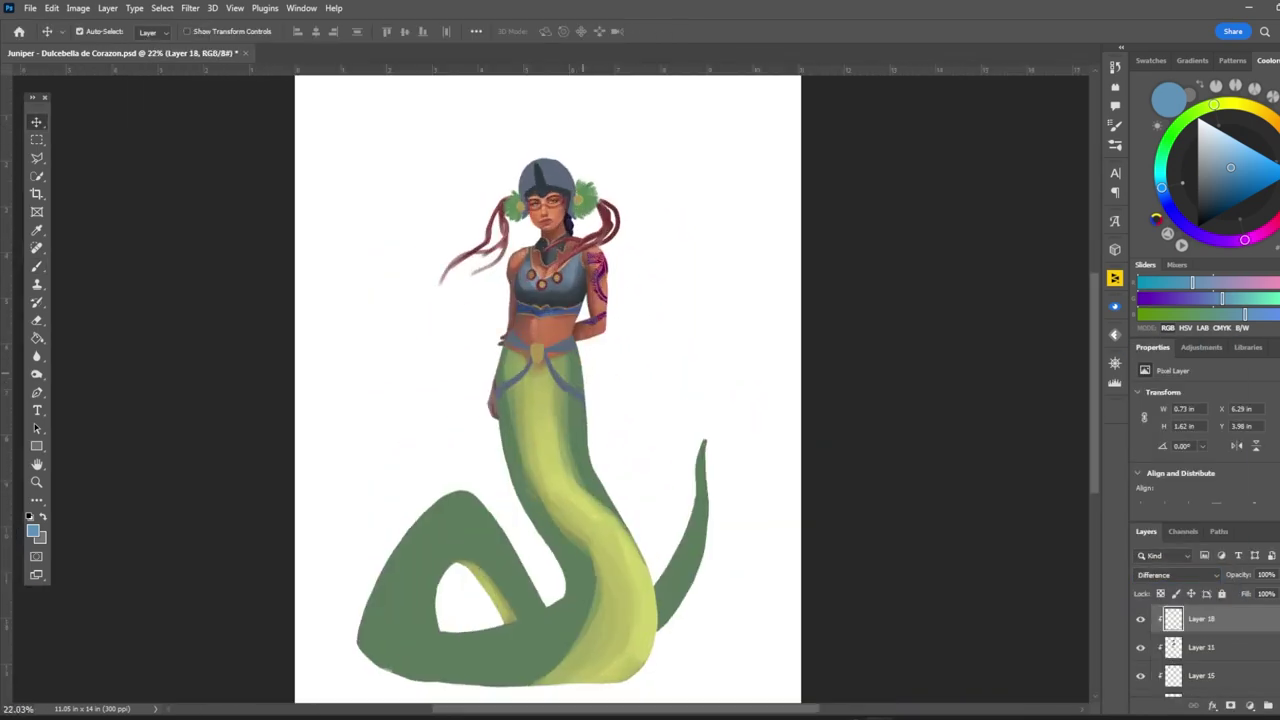
scroll(550, 390, down, 2)
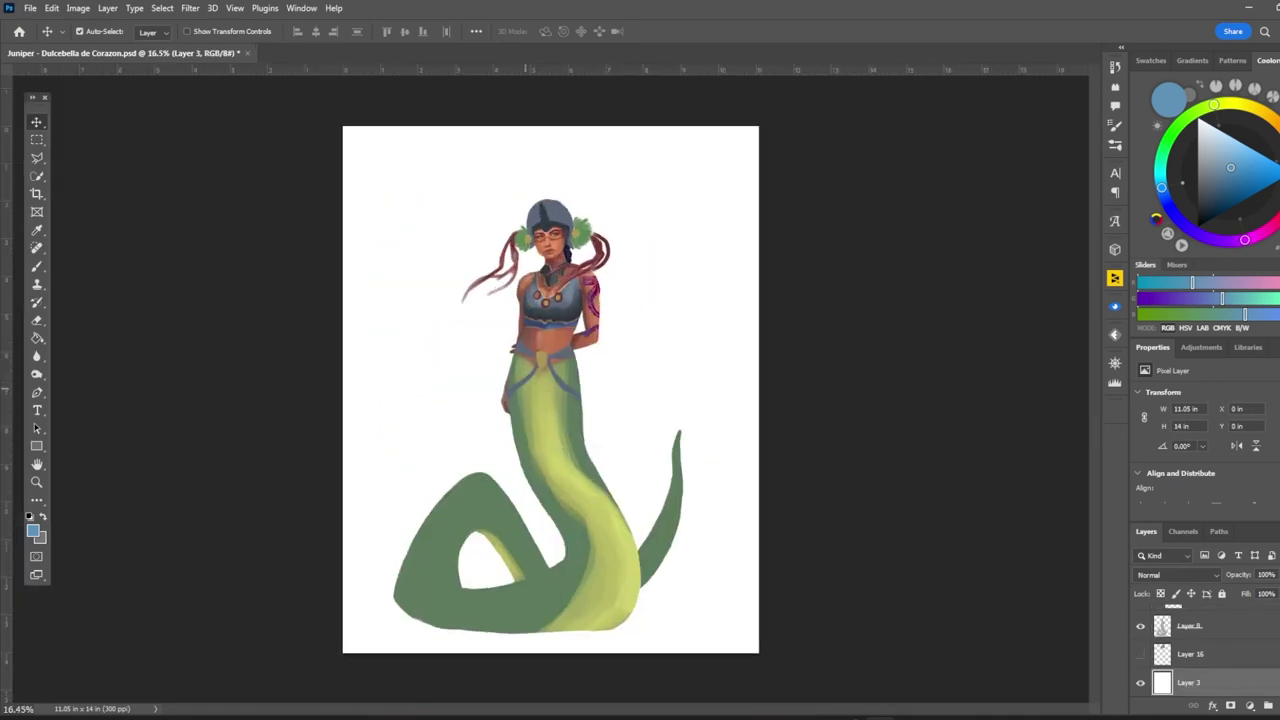
Step: On new Layer 19, block in a pale blue cloth about 1.48 × 3.75 in hanging from the belt's gold ornament
scroll(550, 390, up, 2)
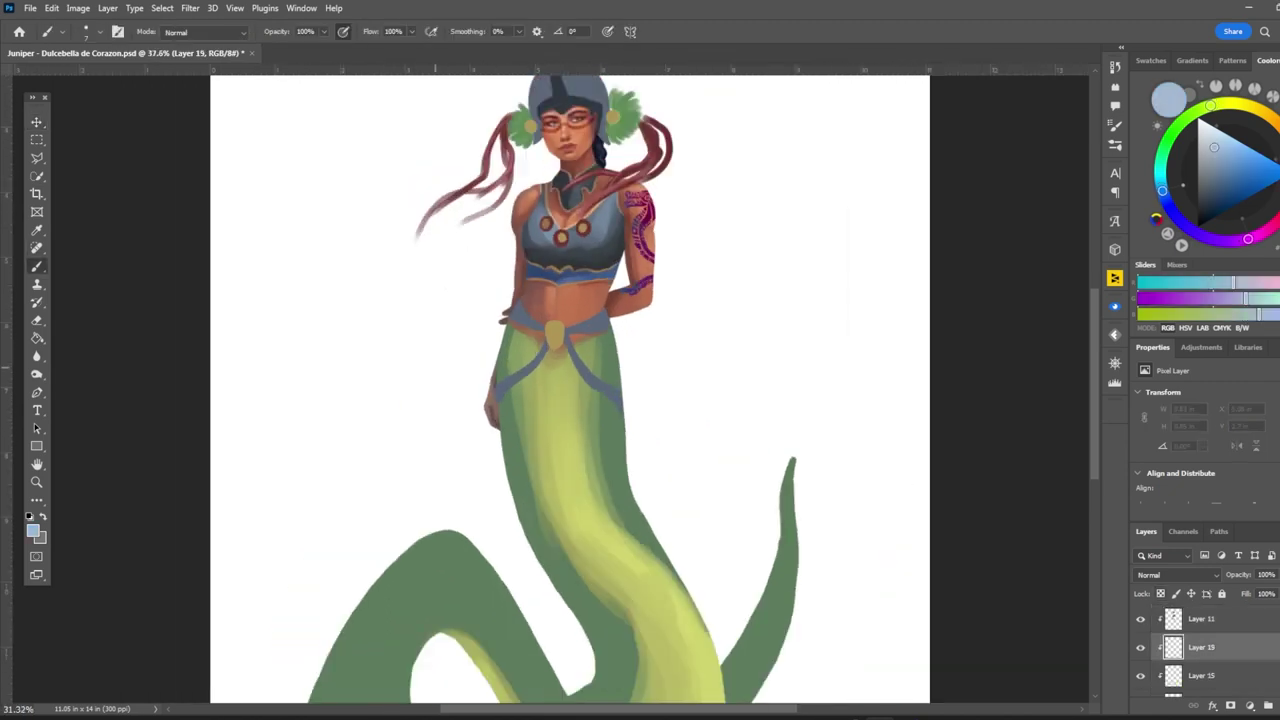
scroll(557, 390, down, 1)
mouse_move(526, 350)
mouse_down()
mouse_move(524, 472)
mouse_move(570, 552)
mouse_move(534, 540)
mouse_up()
drag(548, 490, 558, 545)
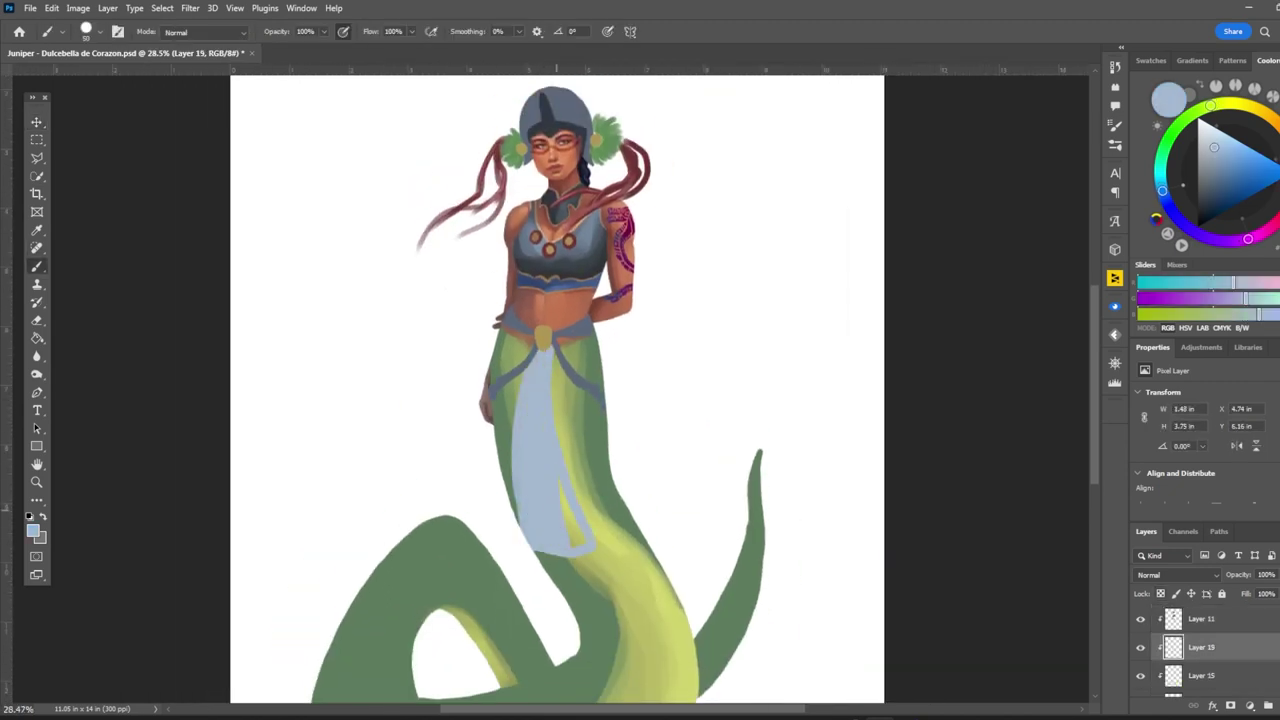
Step: Place Layer 19 above the tattoo layer and reshape the hanging cloth to about 1.63 × 3.74 in, keeping the gold ornament exposed
scroll(296, 648, up, 1)
key(ctrl+bracketleft)
key(ctrl+bracketleft)
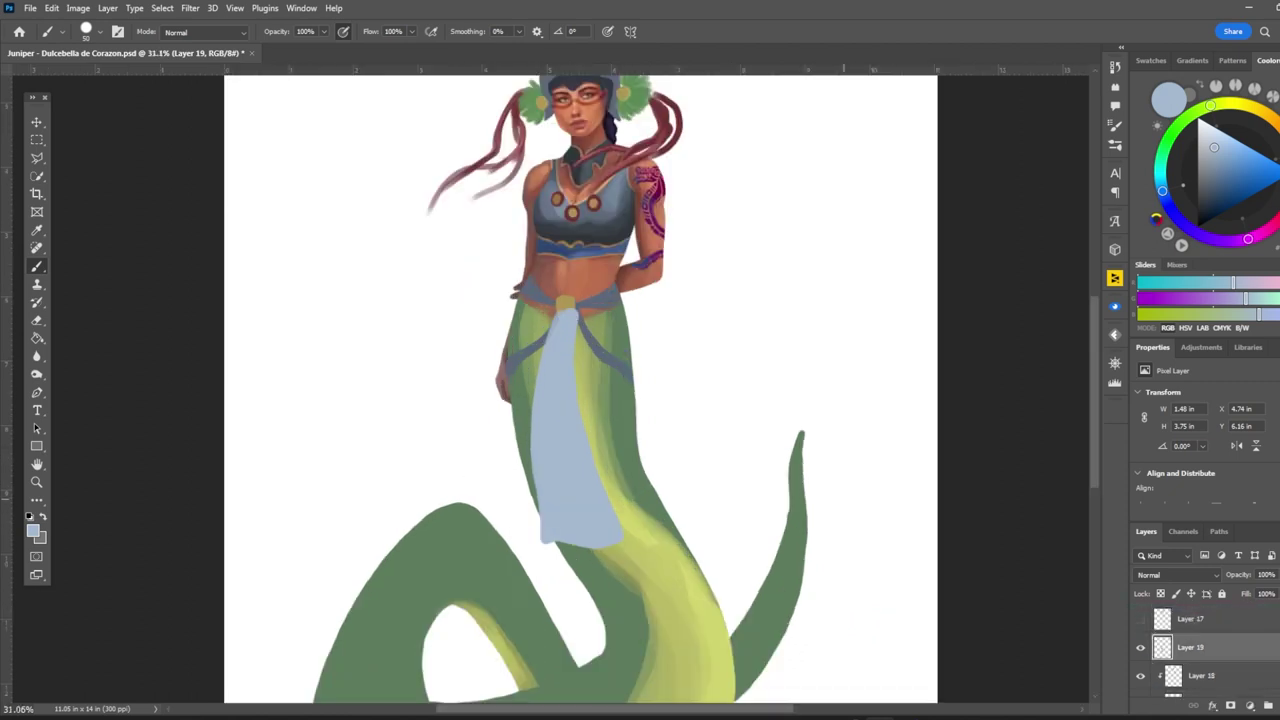
mouse_move(528, 352)
mouse_down()
mouse_move(530, 548)
mouse_move(608, 532)
mouse_up()
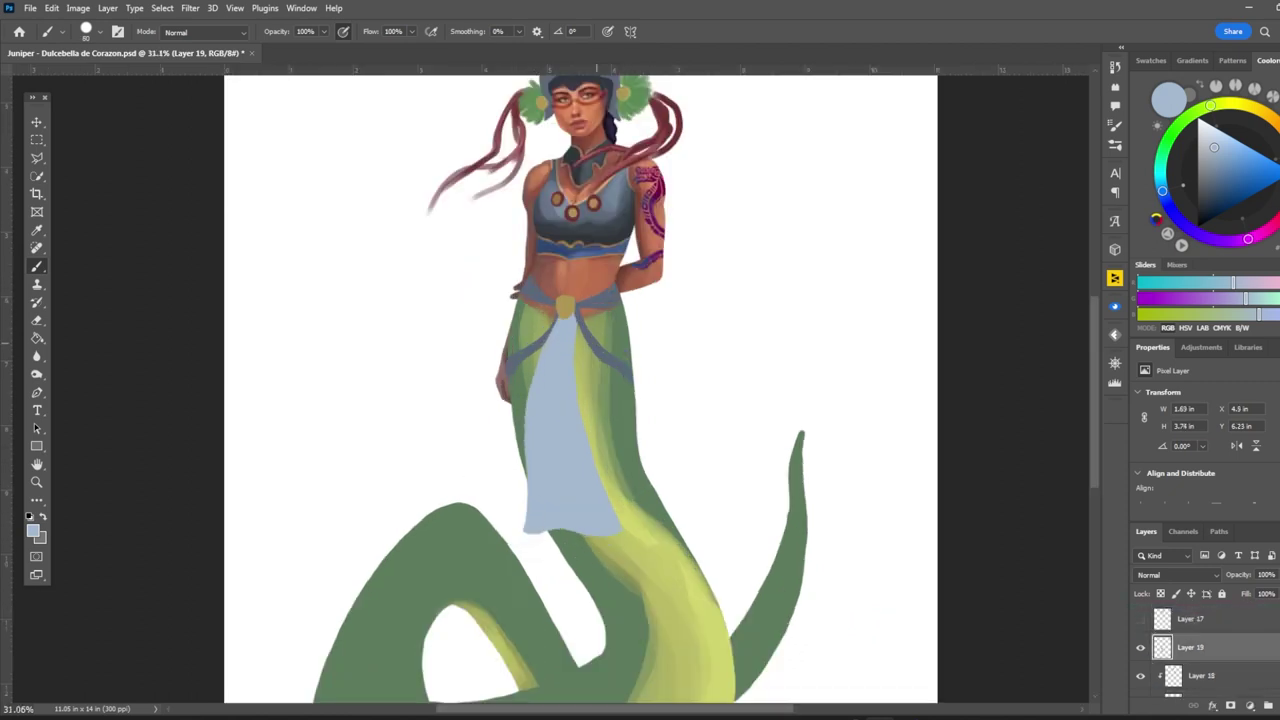
Step: Lock transparent pixels on Layer 19 and paint vertical folds along the hanging cloth in sampled pale blues
key(v)
click(443, 513)
scroll(443, 513, down, 3)
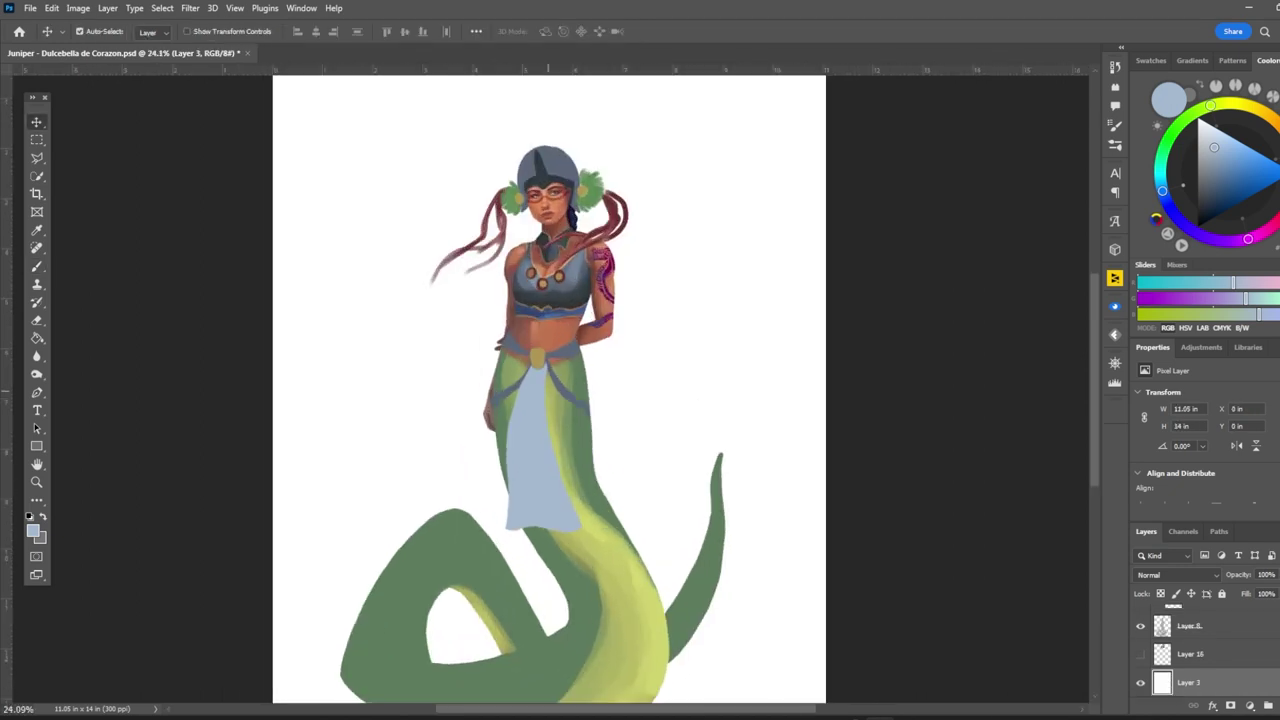
key(alt+period)
key(b)
alt+click(646, 263)
drag(526, 370, 560, 530)
alt+click(545, 505)
mouse_move(530, 416)
mouse_down()
mouse_move(538, 474)
mouse_move(520, 526)
mouse_up()
drag(552, 444, 565, 530)
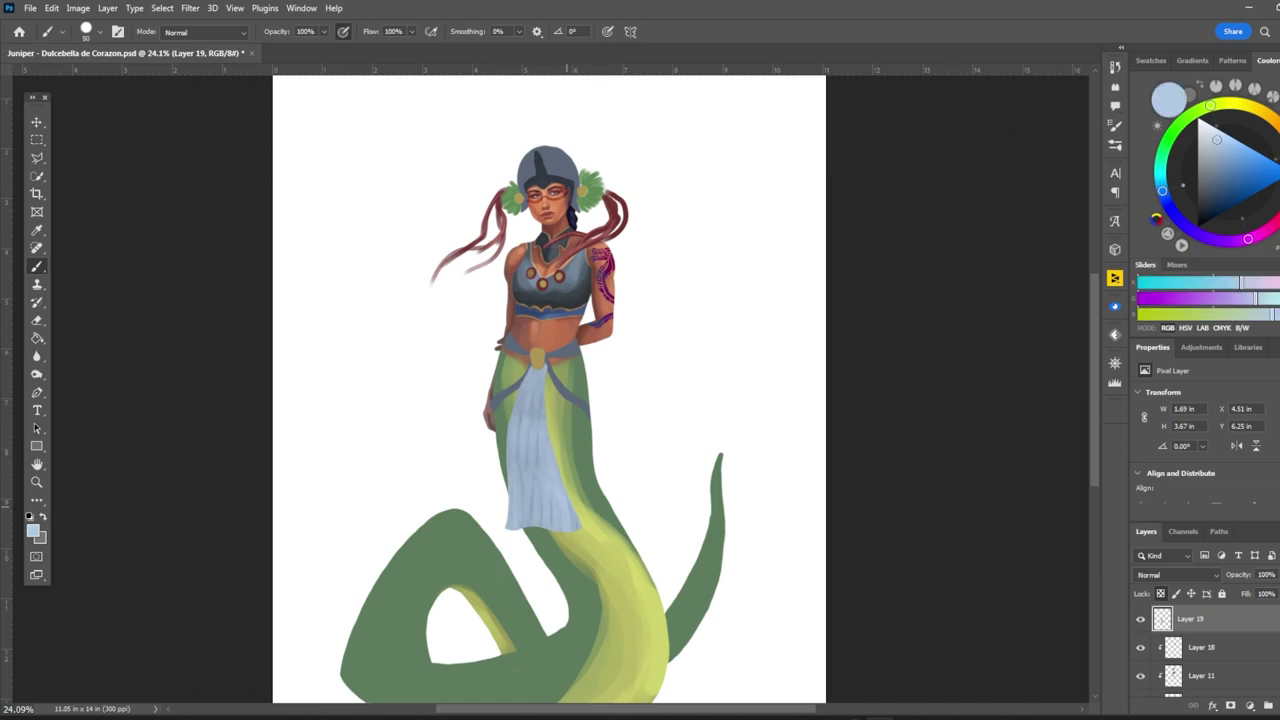
Step: Show the dark red headdress feathers and touch up the cropped top's shoulder strap on Layer 11 with sampled slate blue
key(v)
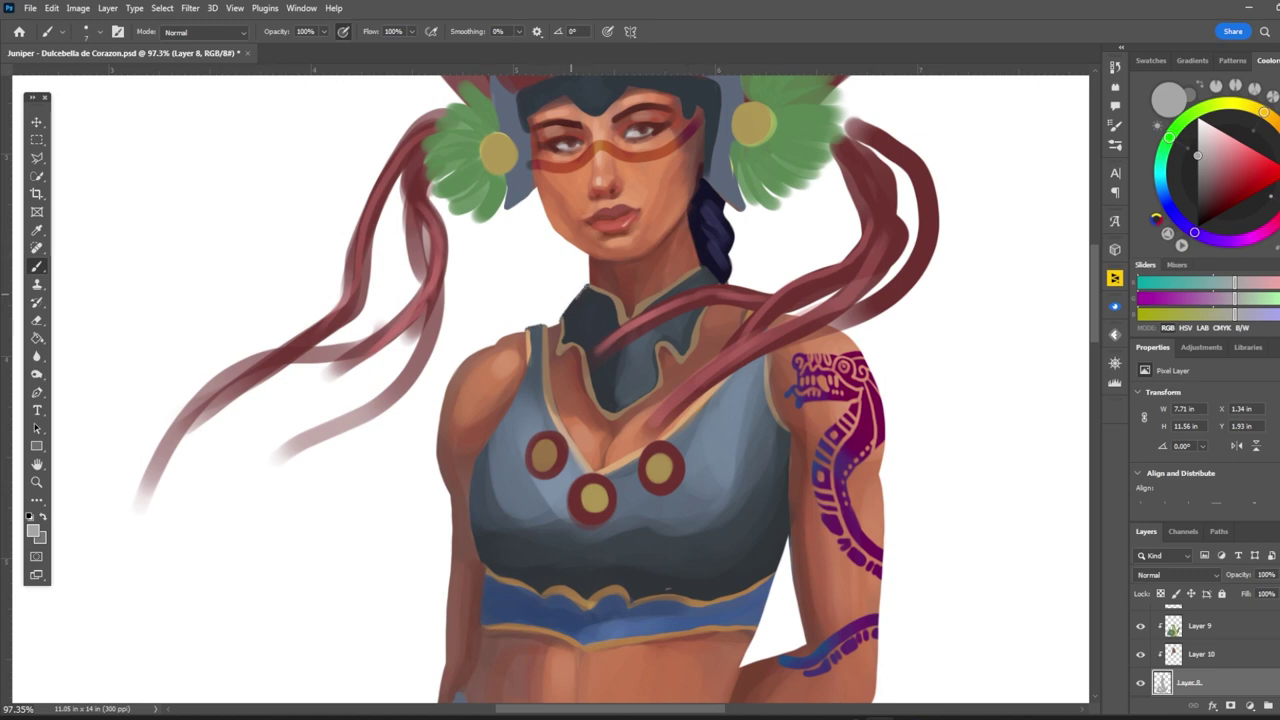
alt+click(529, 332)
scroll(630, 100, down, 3)
scroll(512, 250, up, 5)
alt+click(636, 245)
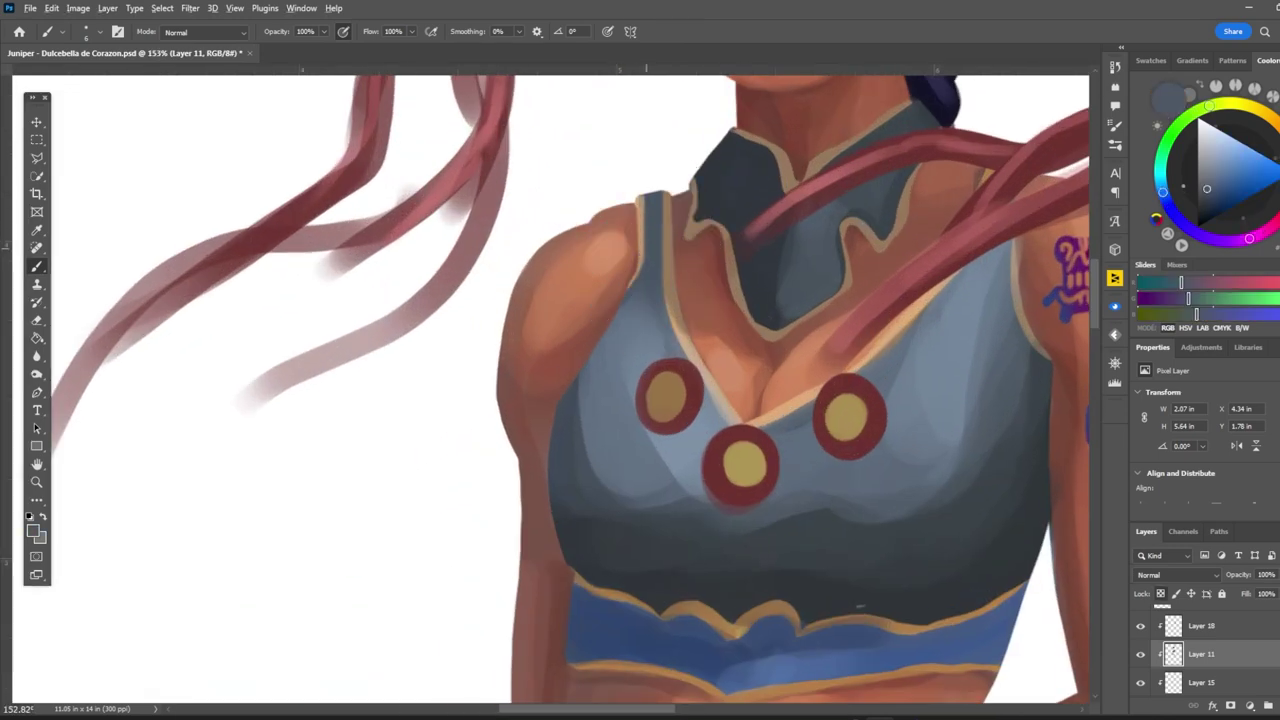
scroll(506, 267, down, 8)
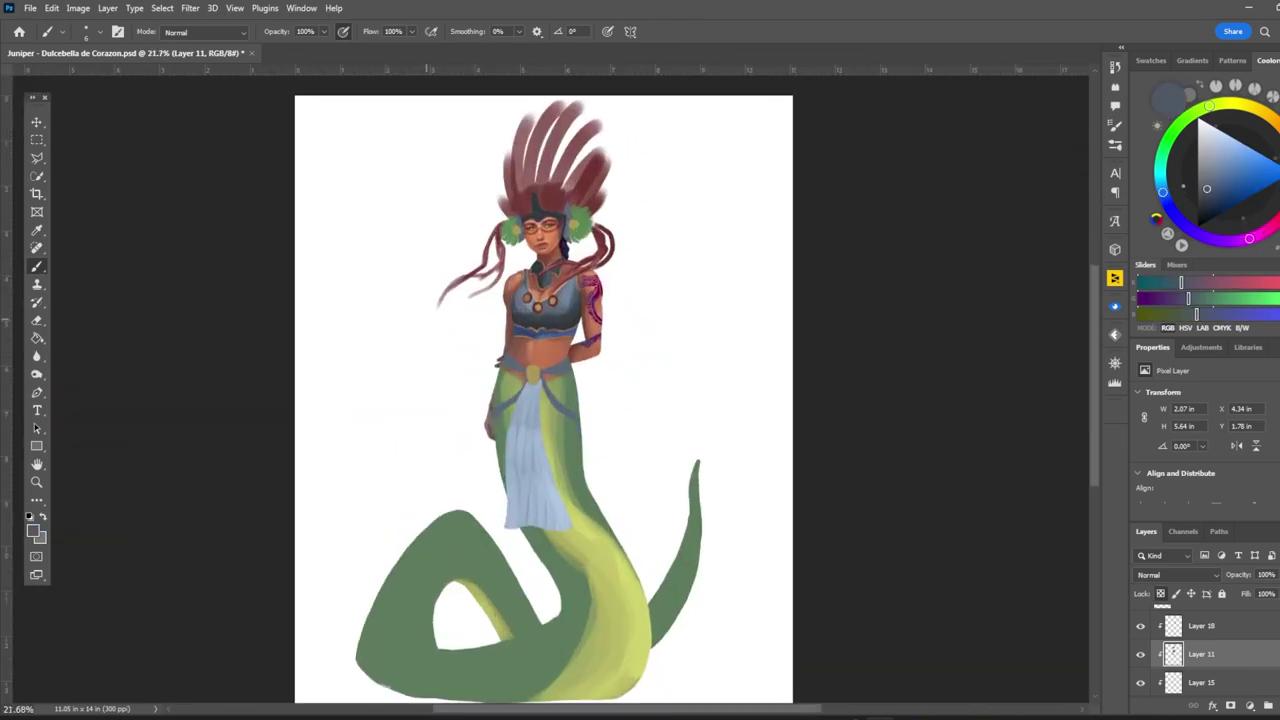
scroll(543, 400, down, 1)
Step: Recolour the curved waist straps in pale blue on Layer 11 and try sampled gold touches around the belt
key(v)
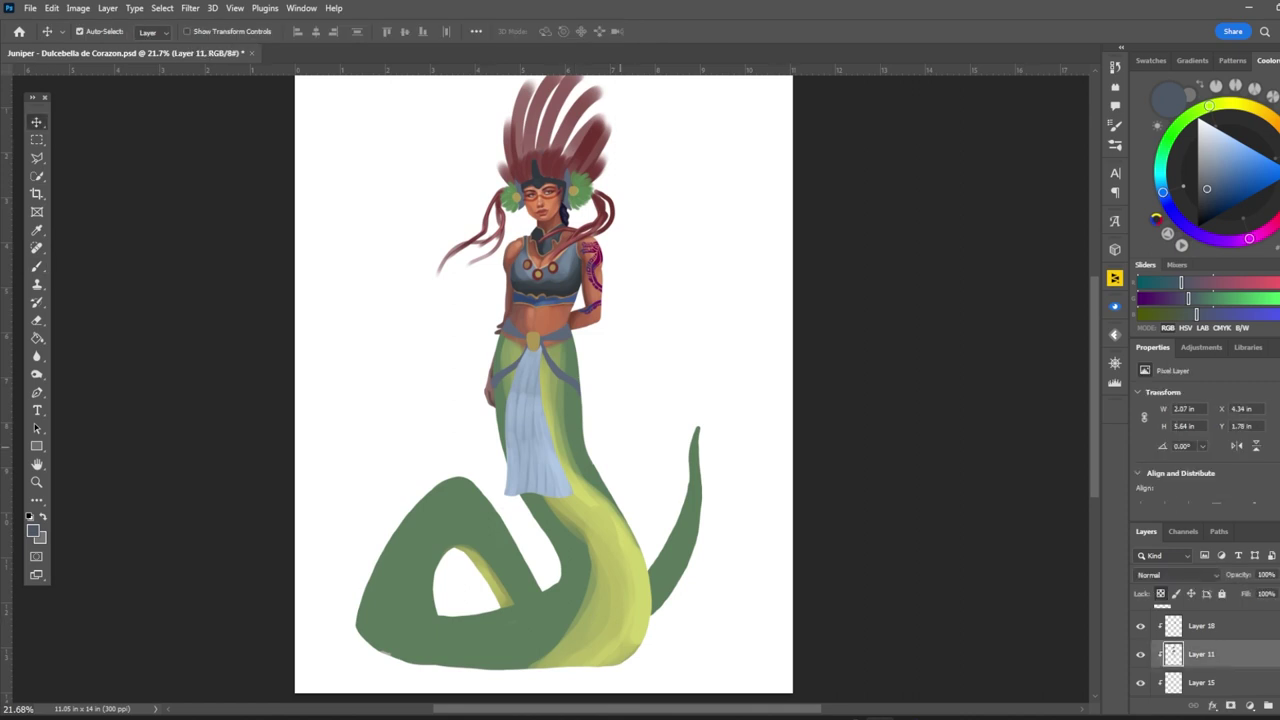
scroll(608, 440, up, 2)
key(b)
alt+click(522, 327)
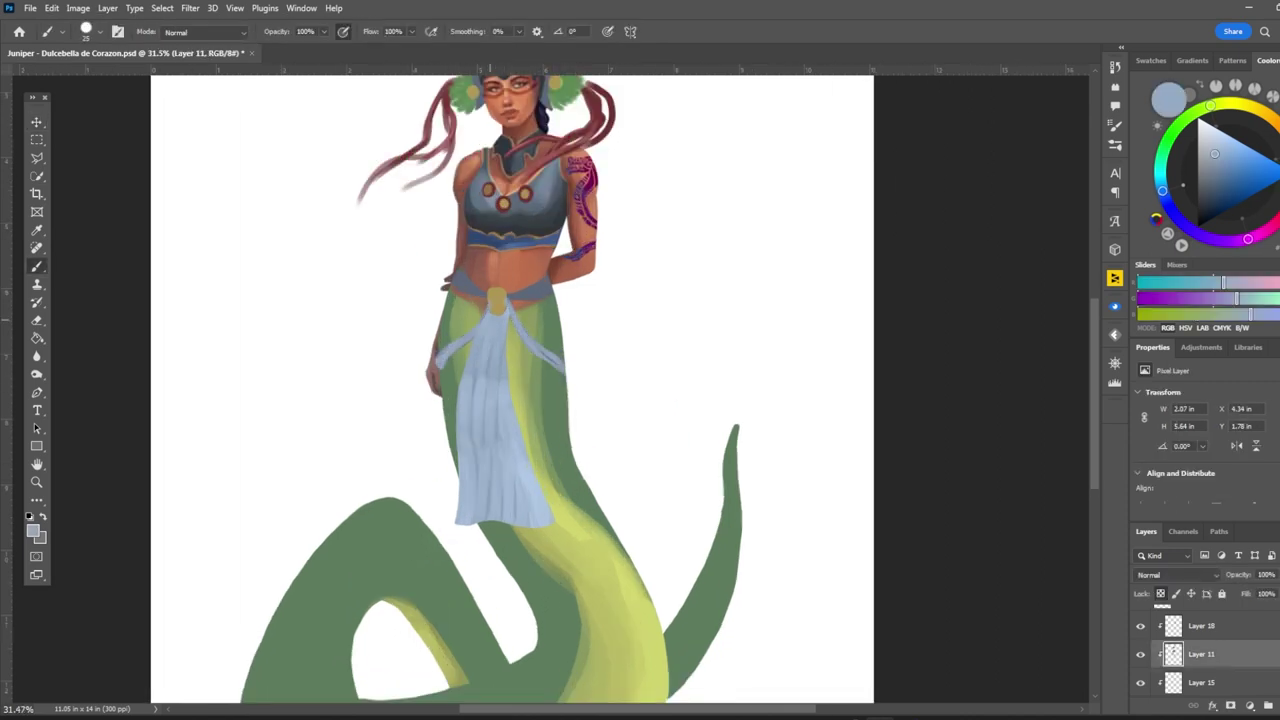
alt+click(496, 300)
scroll(512, 400, down, 2)
scroll(570, 400, up, 2)
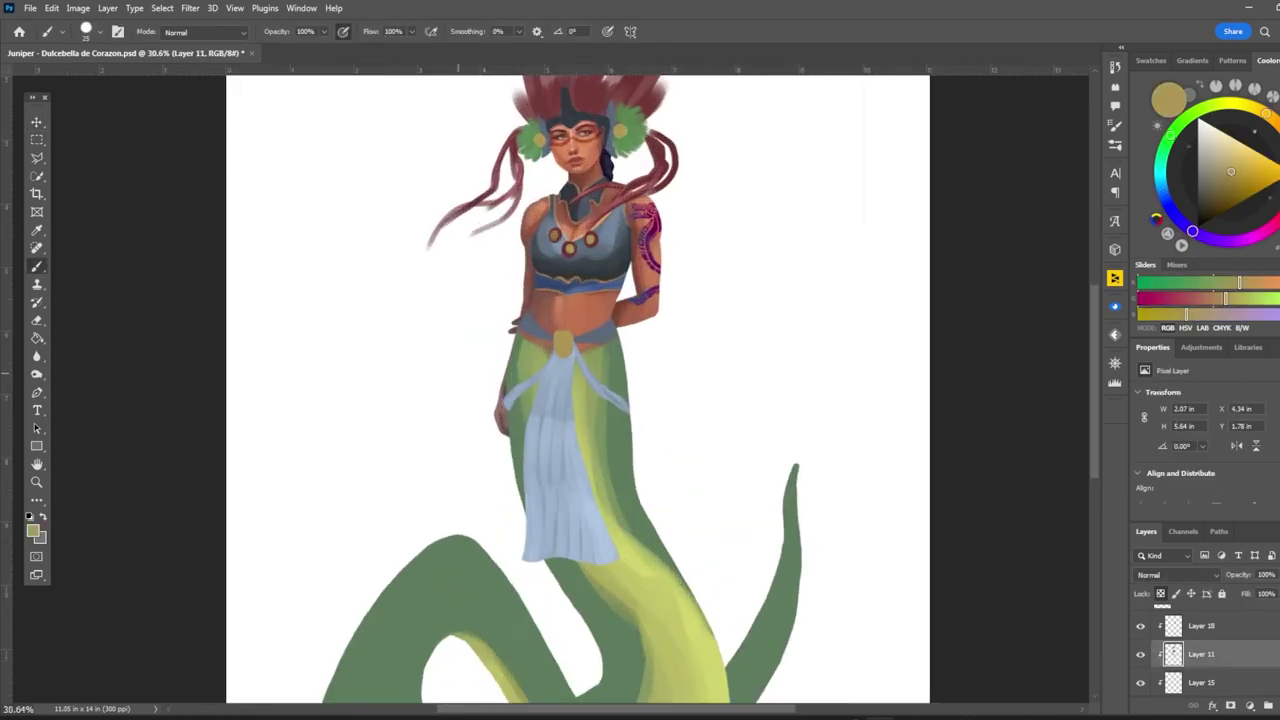
drag(540, 340, 611, 400)
key(ctrl+z)
Step: Remove the belt, curved straps, gold ornament and hanging cloth from the figure's waist
key(v)
scroll(550, 390, down, 2)
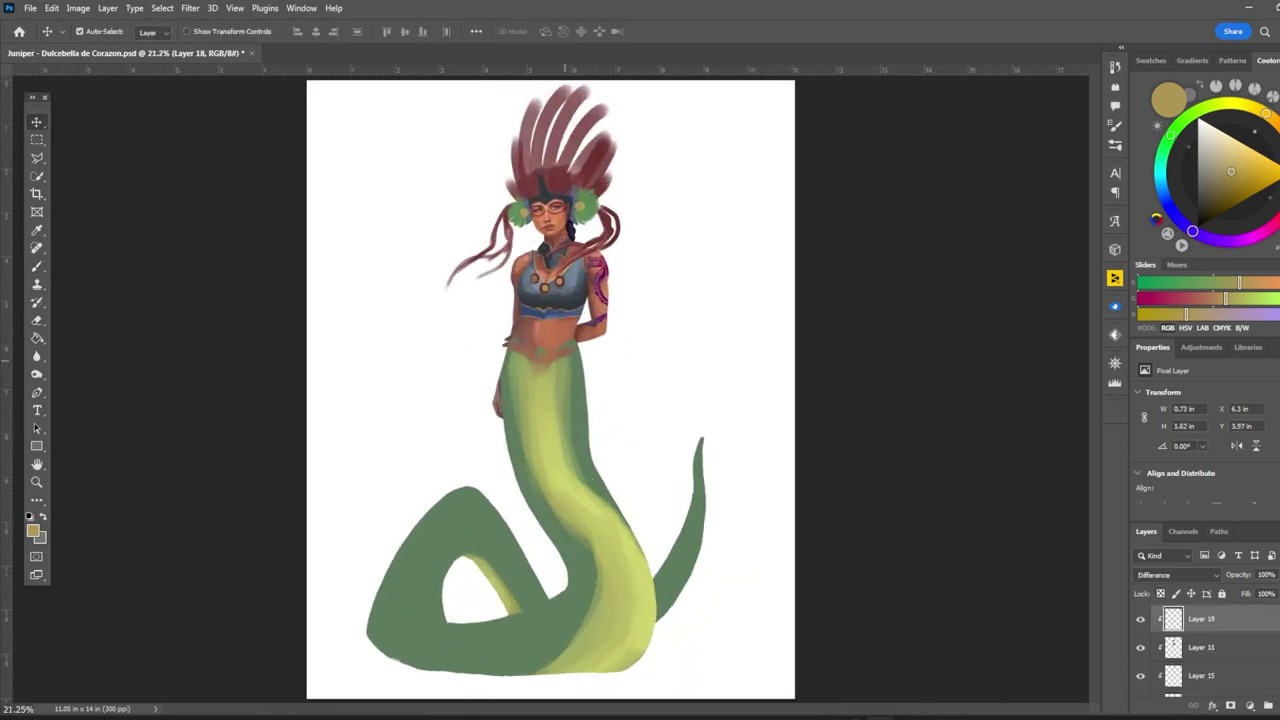
scroll(550, 390, up, 3)
scroll(550, 390, down, 2)
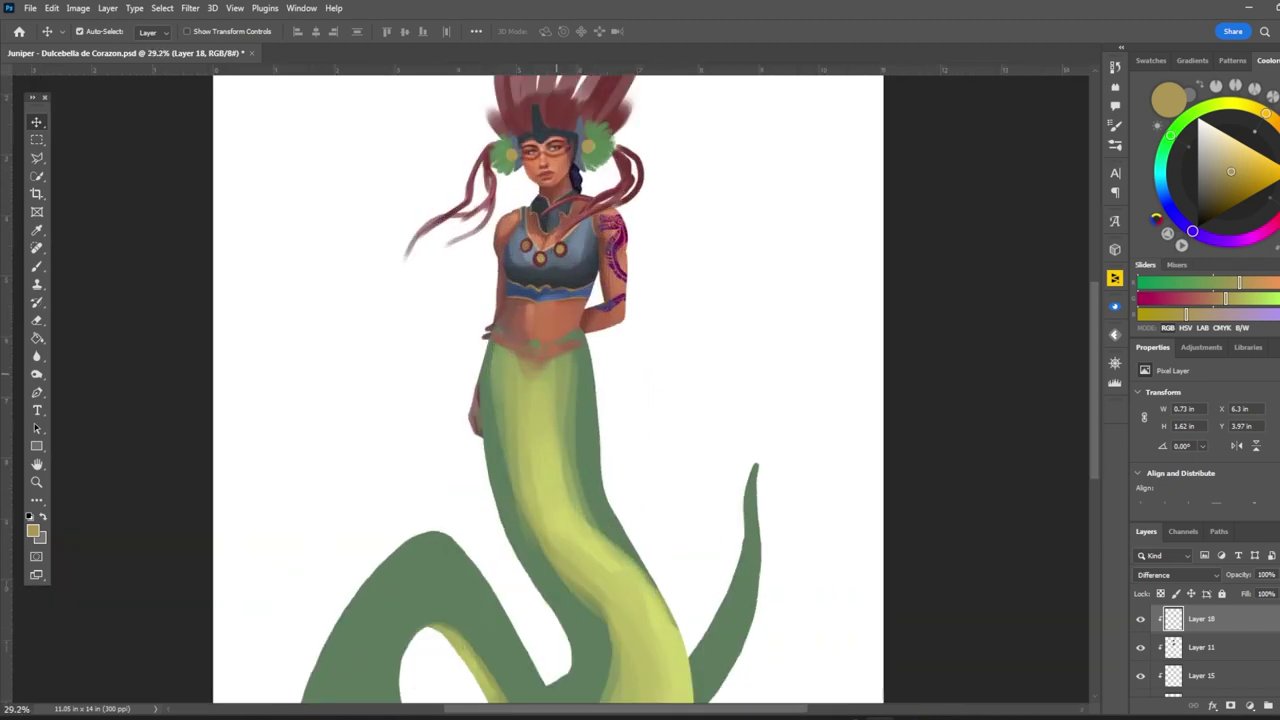
Step: Cover the green patches along the exposed waist on Layer 9 with sampled brown and orange-brown skin tones
scroll(550, 390, up, 2)
key(b)
alt+click(487, 326)
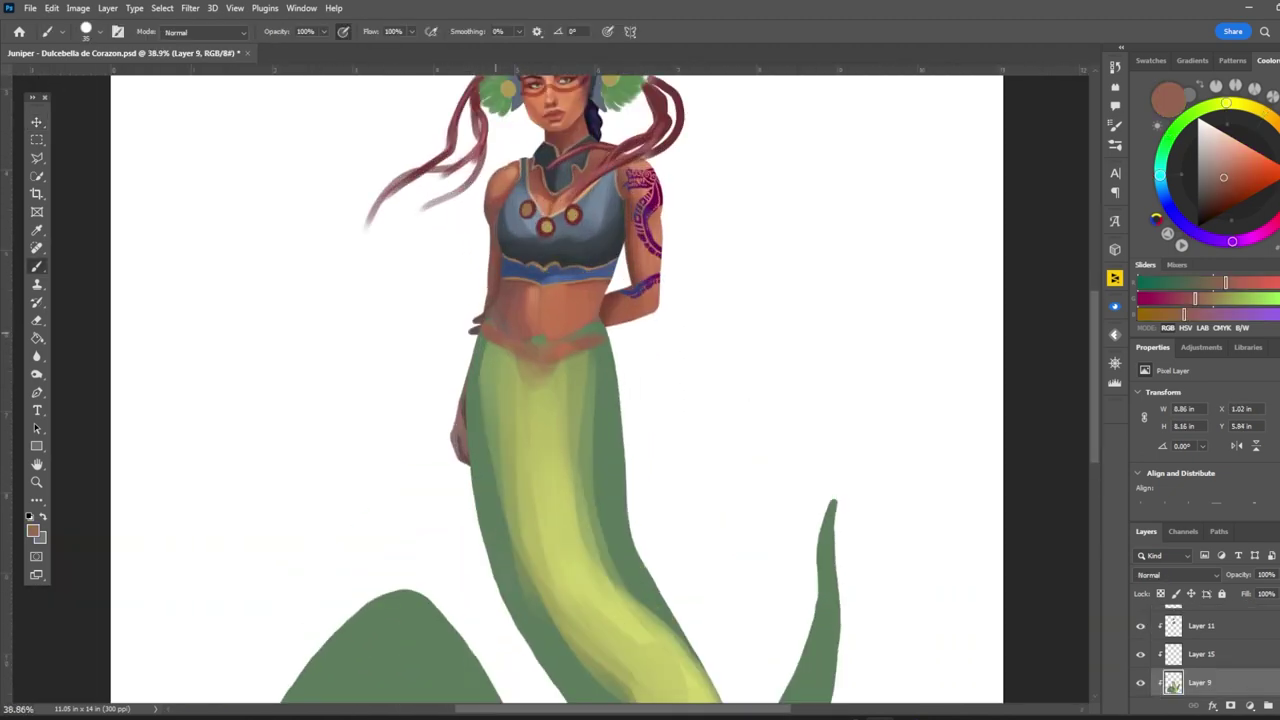
alt+click(547, 340)
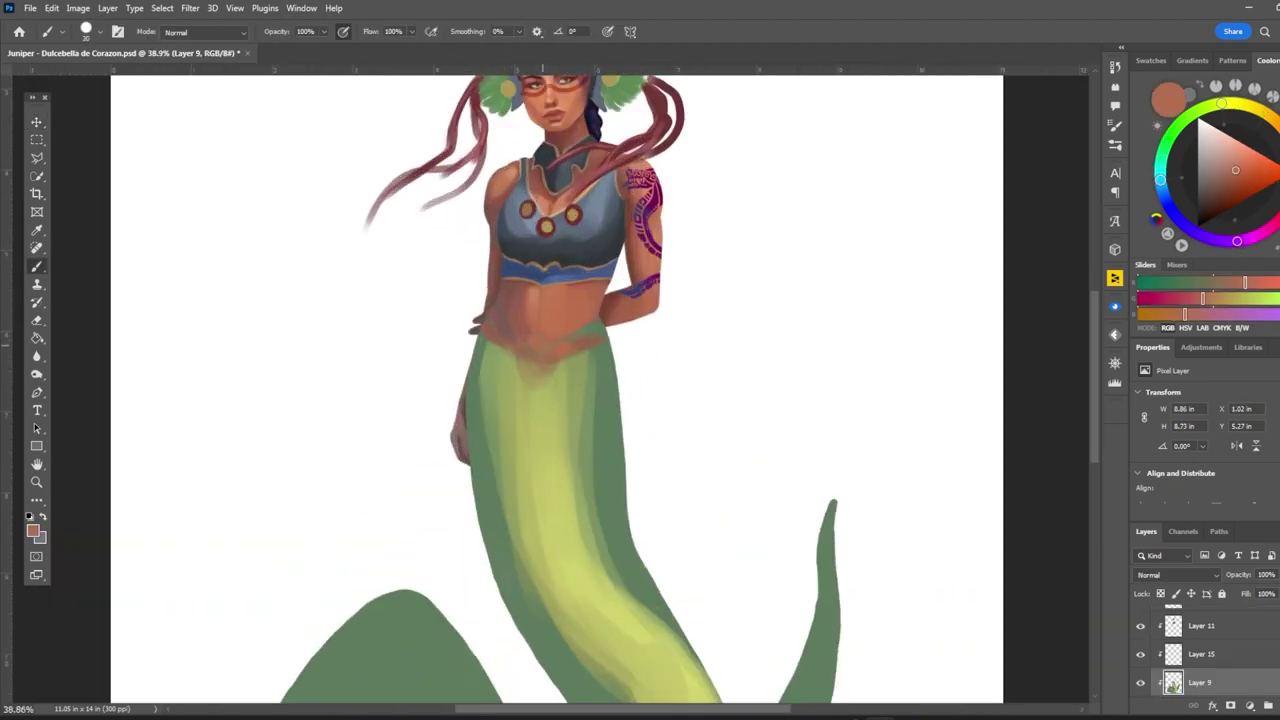
alt+click(600, 312)
Step: Blend the belly and hip line on Layer 15 with sampled brown and lighter peach skin tones
key(alt+bracketright)
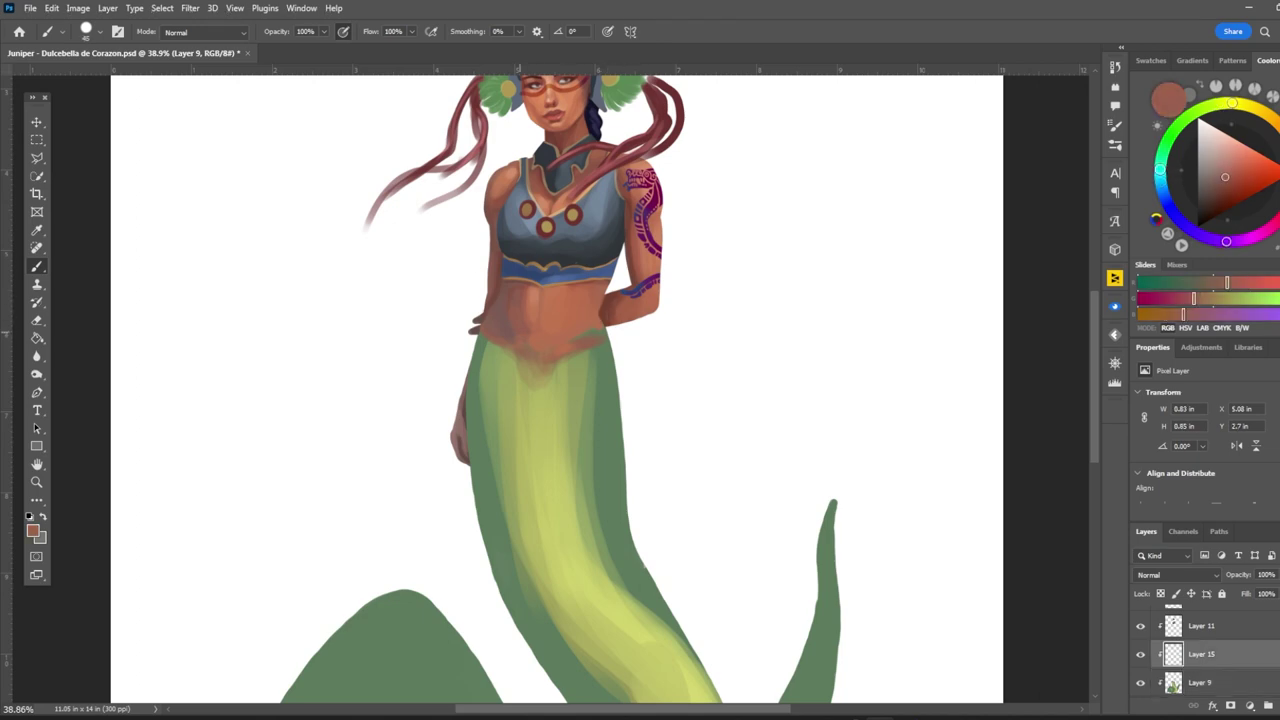
alt+click(583, 304)
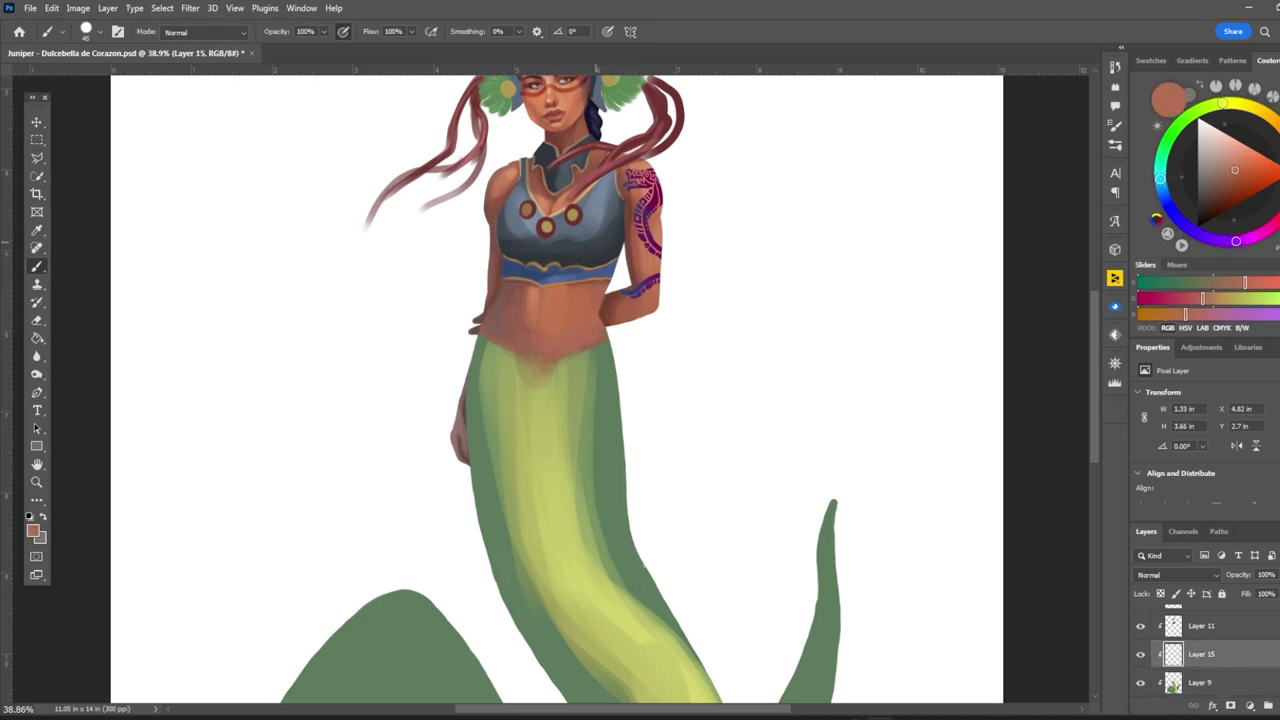
scroll(557, 390, down, 3)
scroll(557, 390, up, 2)
scroll(590, 390, down, 3)
scroll(590, 390, up, 2)
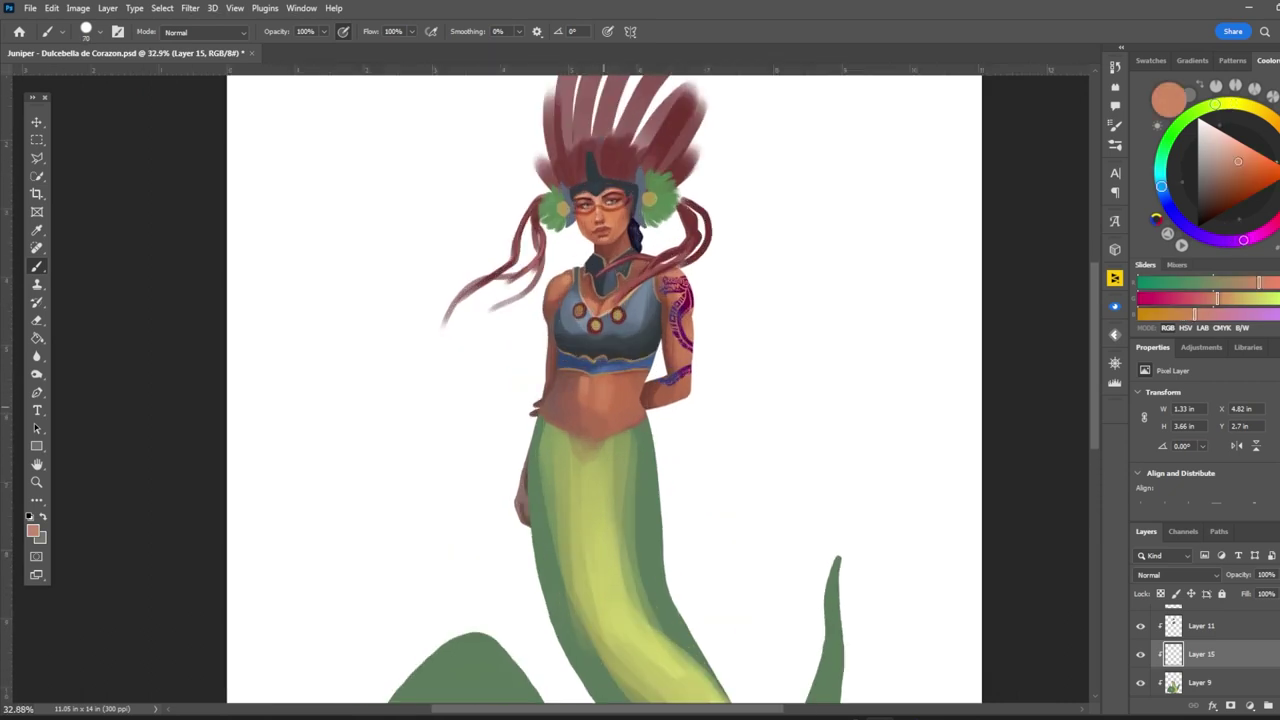
scroll(590, 390, down, 2)
Step: Show the reference artwork of the feather-headdress character beside the figure and select Layer 12
key(v)
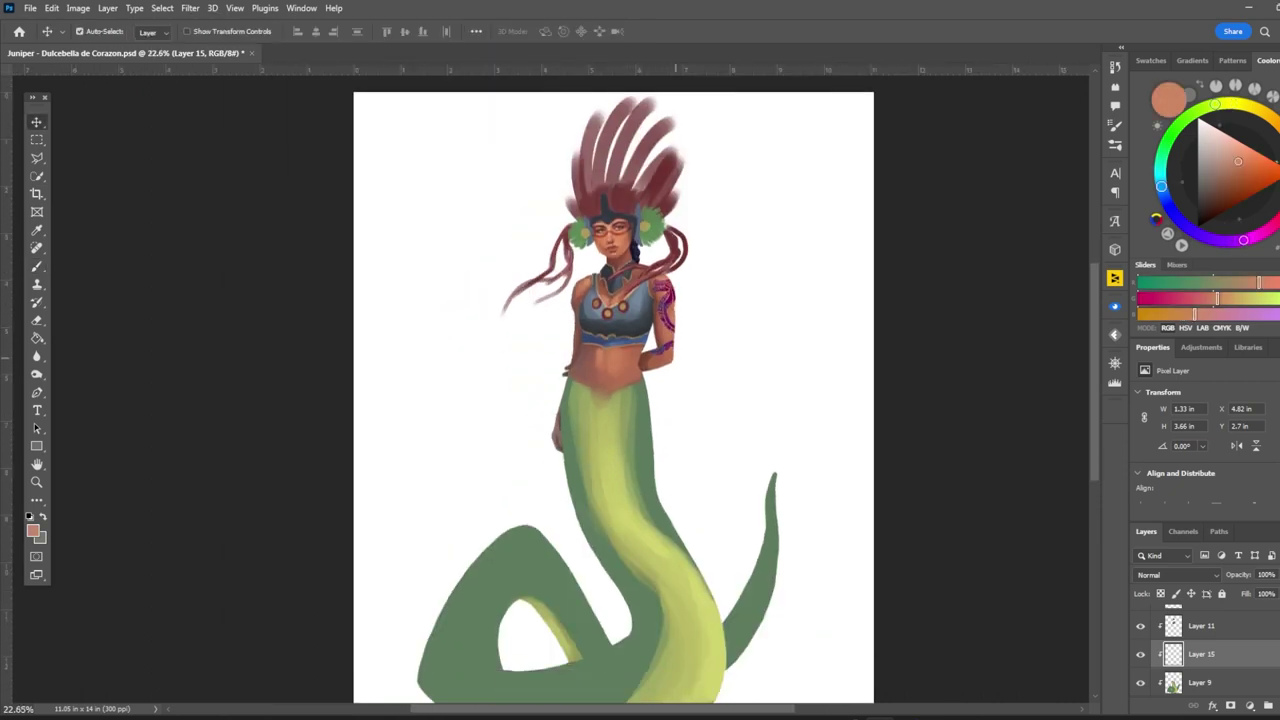
key(b)
key(v)
click(1190, 636)
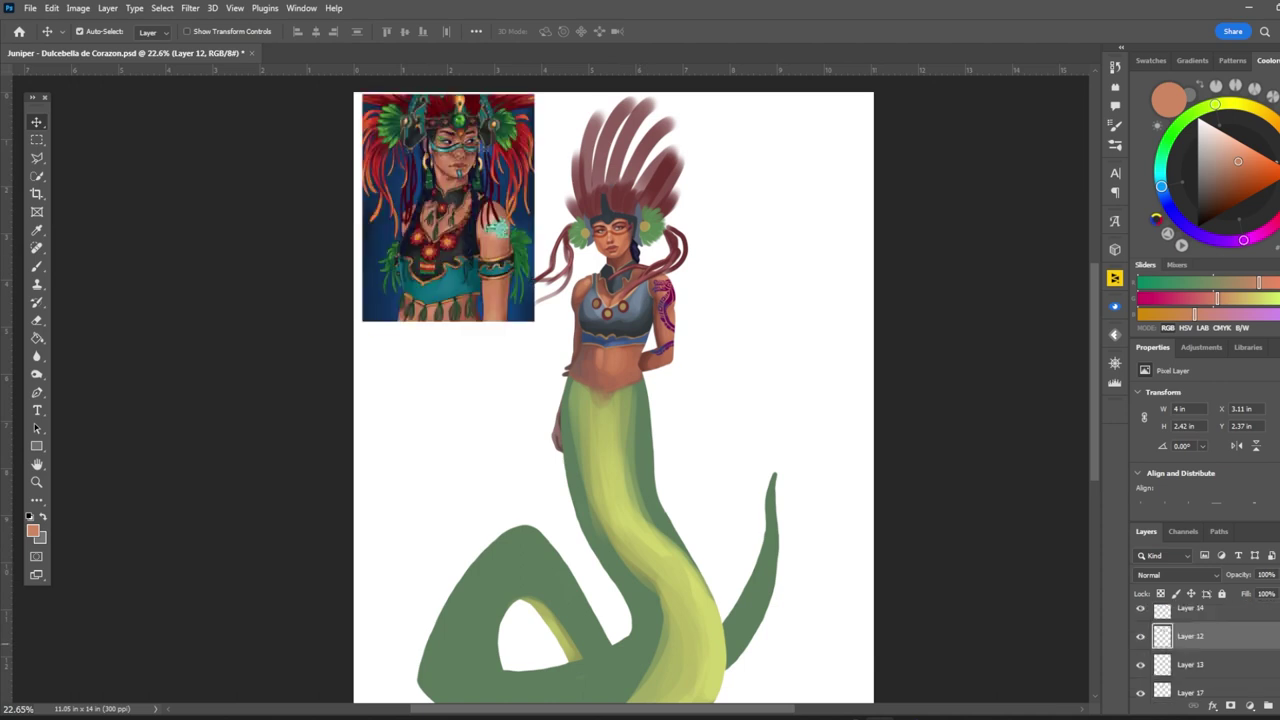
Step: Paint a green gem and a gold crest ornament at the centre of the headdress on Layer 11
scroll(585, 180, up, 2)
key(b)
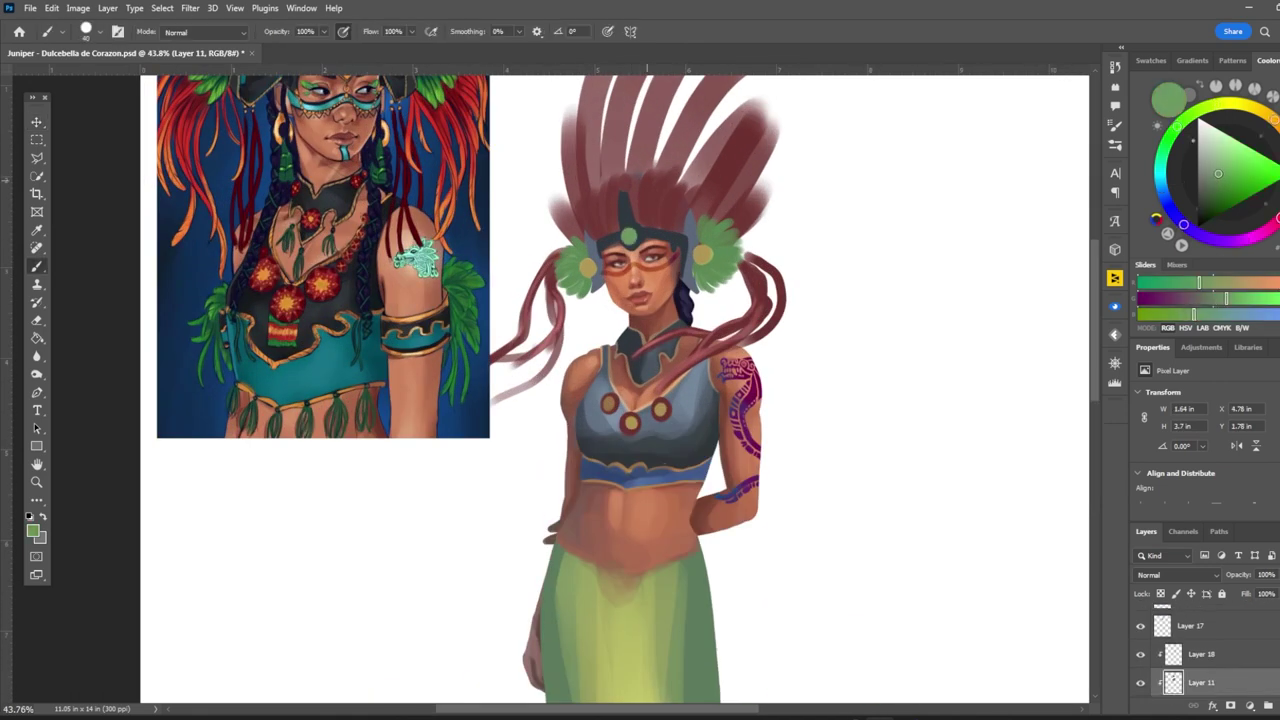
scroll(615, 390, up, 2)
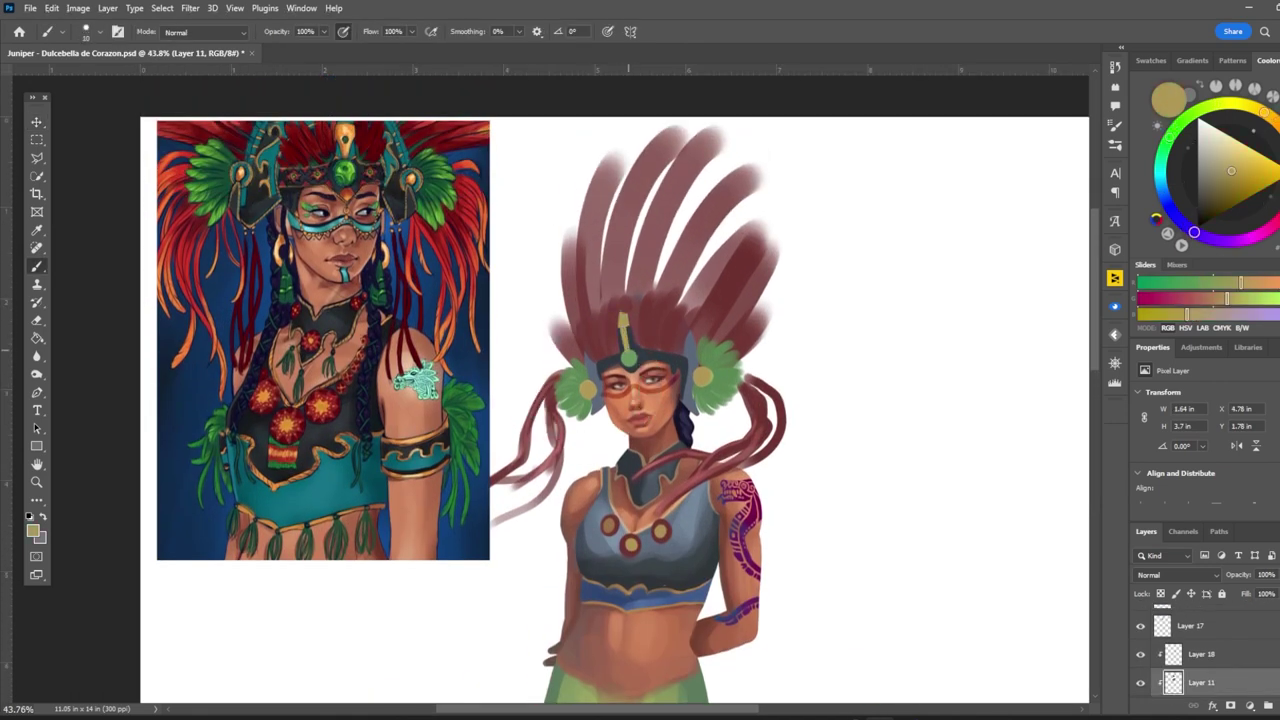
Step: Paint a sampled slate-blue backing around the gold crest and green gem of the headdress on Layer 11
alt+click(591, 372)
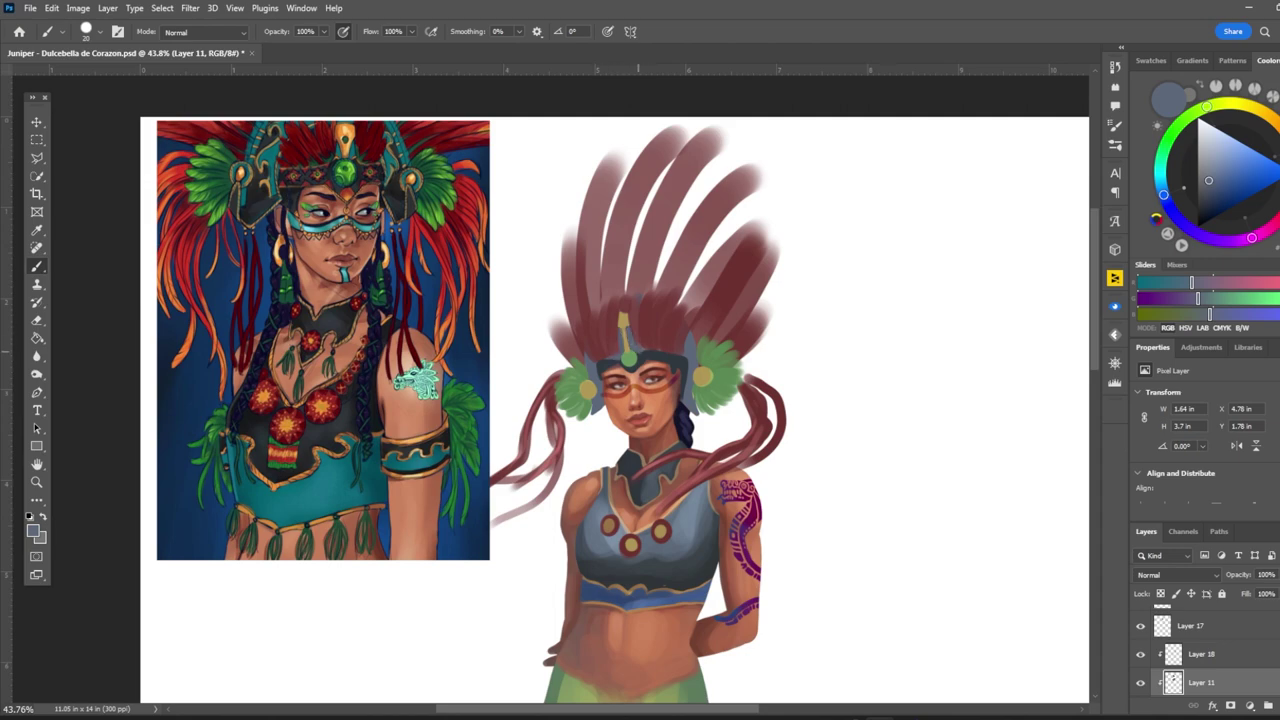
scroll(642, 353, down, 2)
scroll(642, 353, up, 4)
scroll(642, 353, up, 1)
key(v)
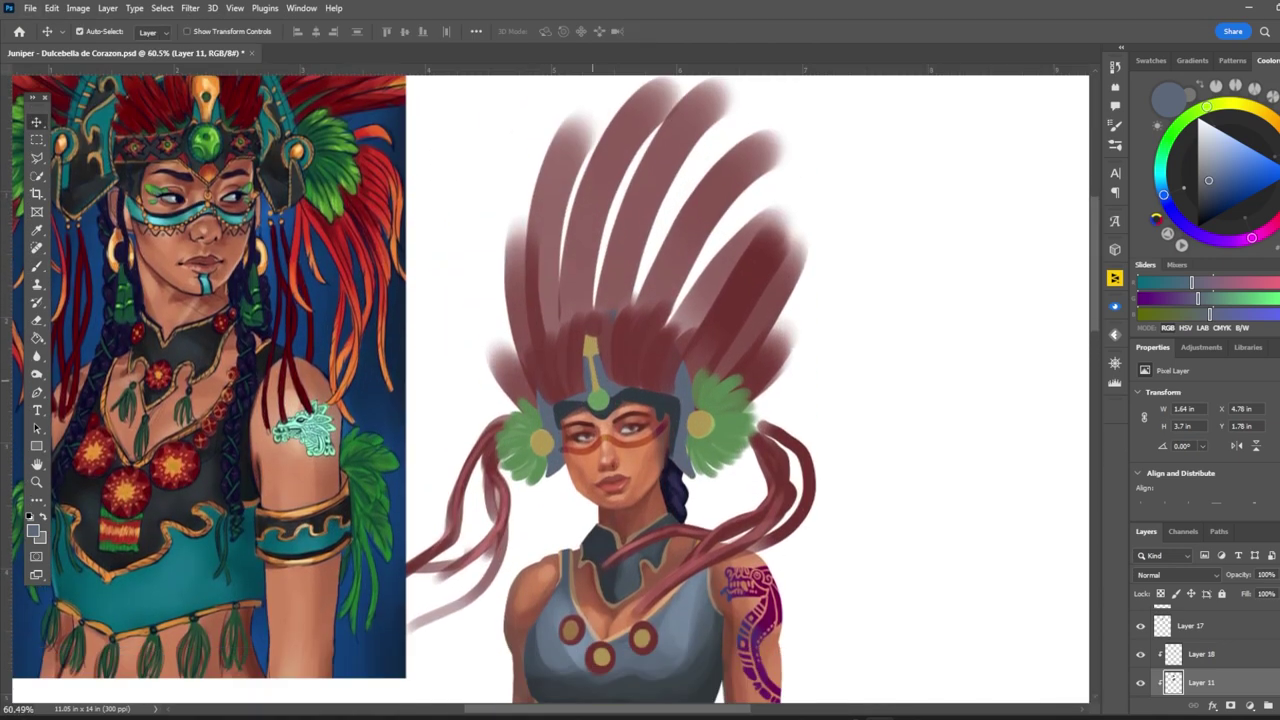
Step: Brighten the green feather rosettes on both sides of the headdress with a lighter green on Layer 12
click(1190, 625)
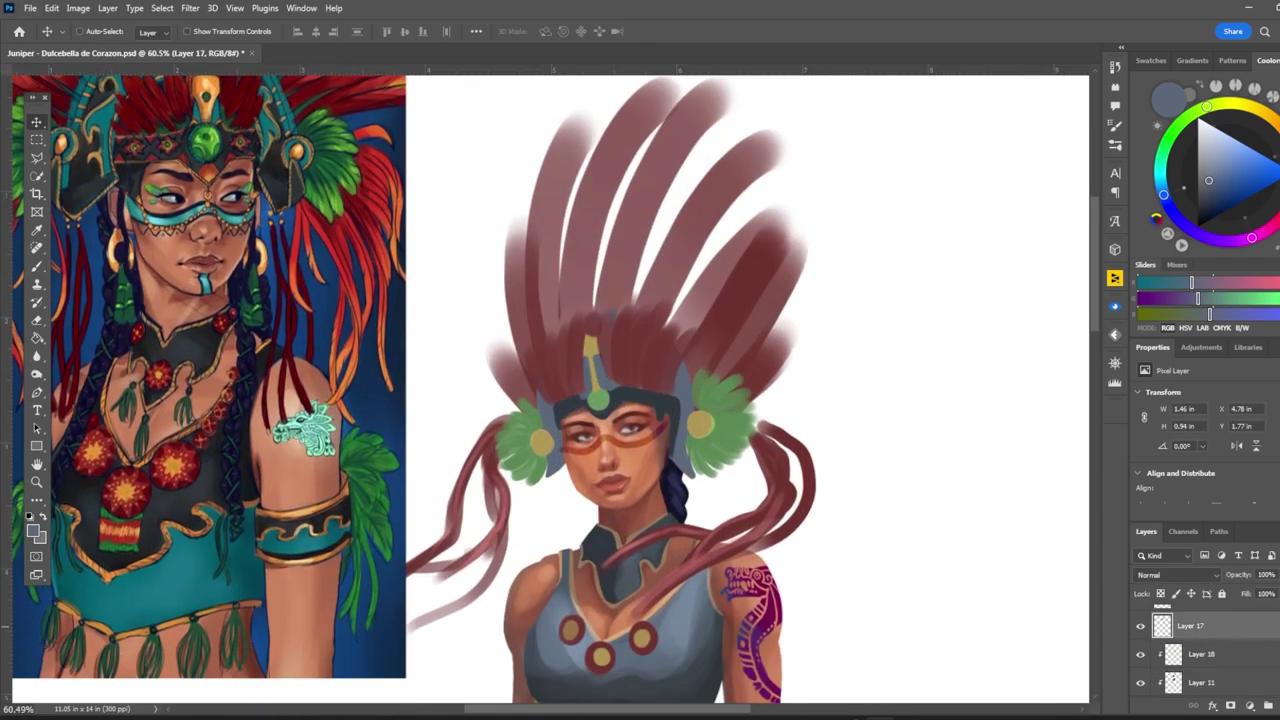
ctrl+click(604, 372)
key(b)
alt+click(706, 388)
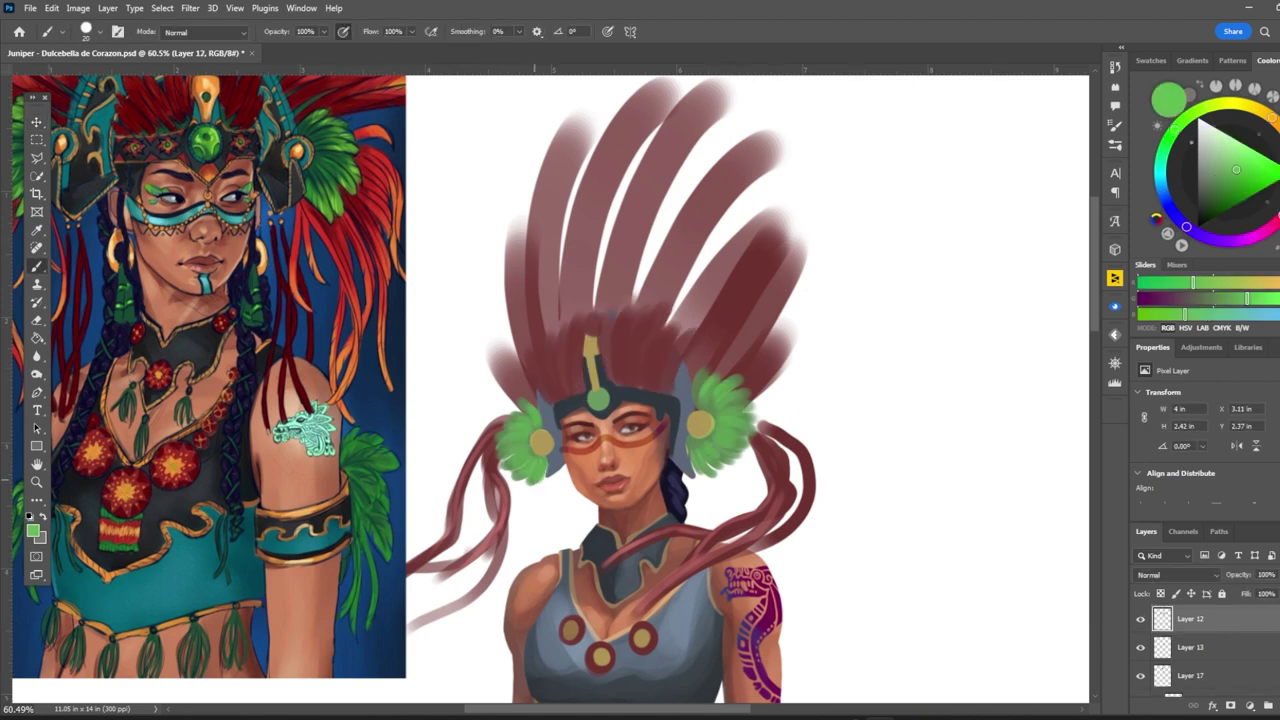
scroll(640, 390, down, 5)
scroll(1200, 650, down, 2)
scroll(570, 390, up, 3)
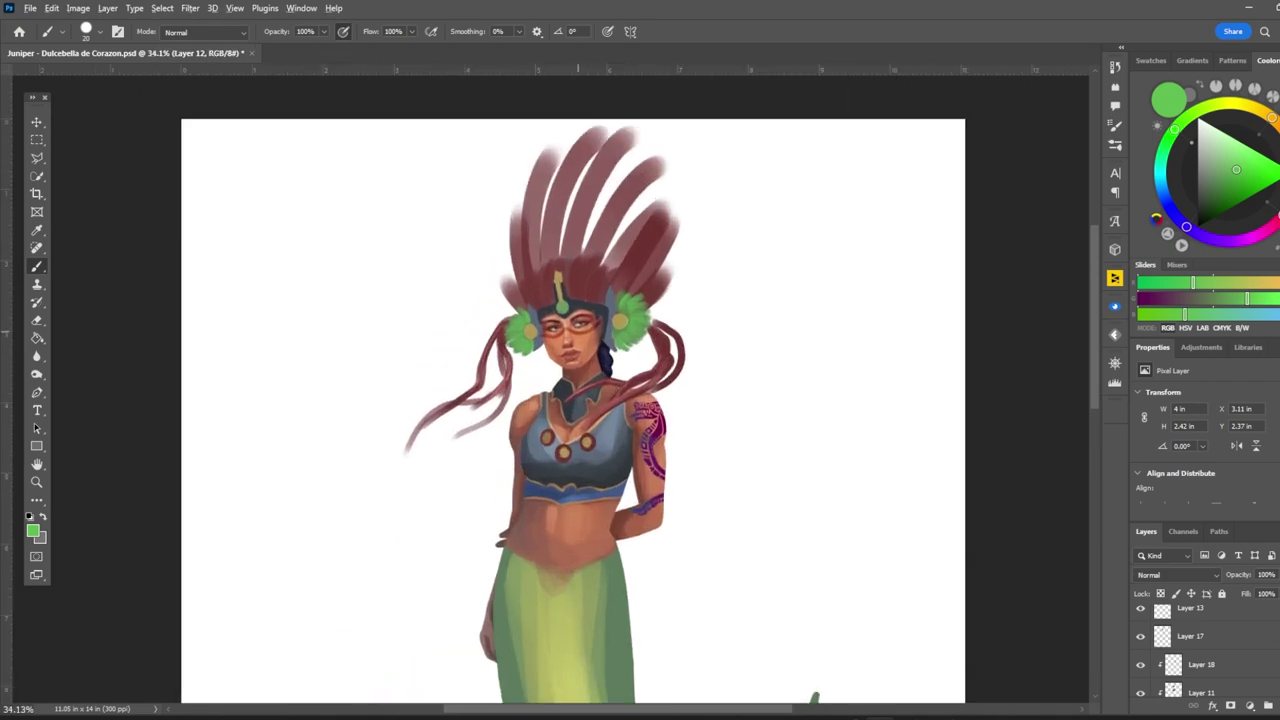
Step: Shade the inside of the snake tail's coil and the base of its tip with darker green on Layer 9
scroll(565, 325, up, 4)
ctrl+click(565, 323)
key(ctrl+0)
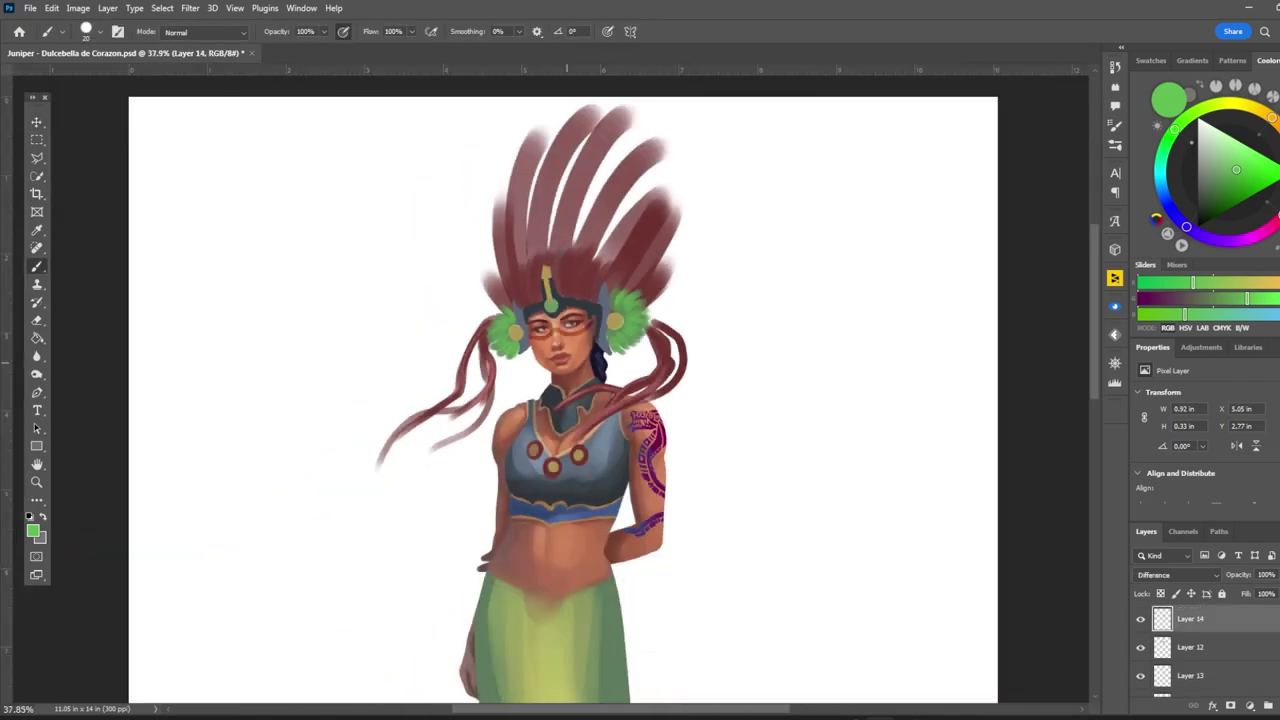
key(v)
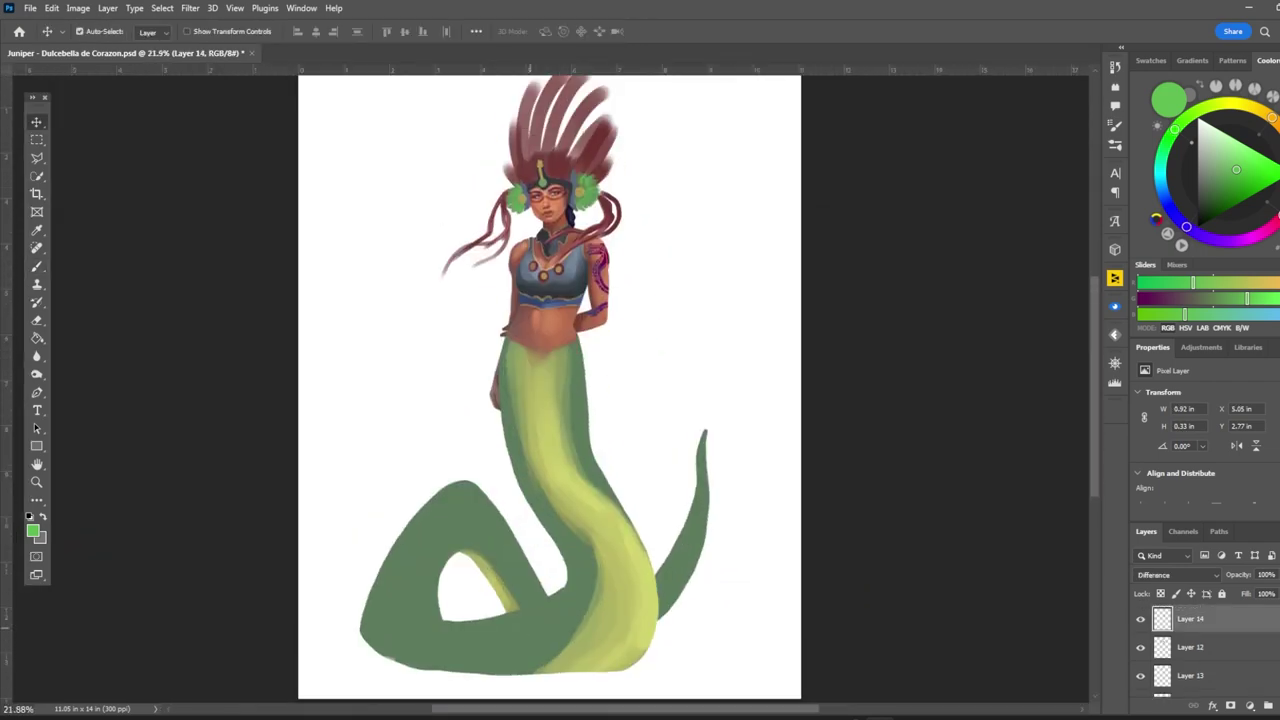
key(b)
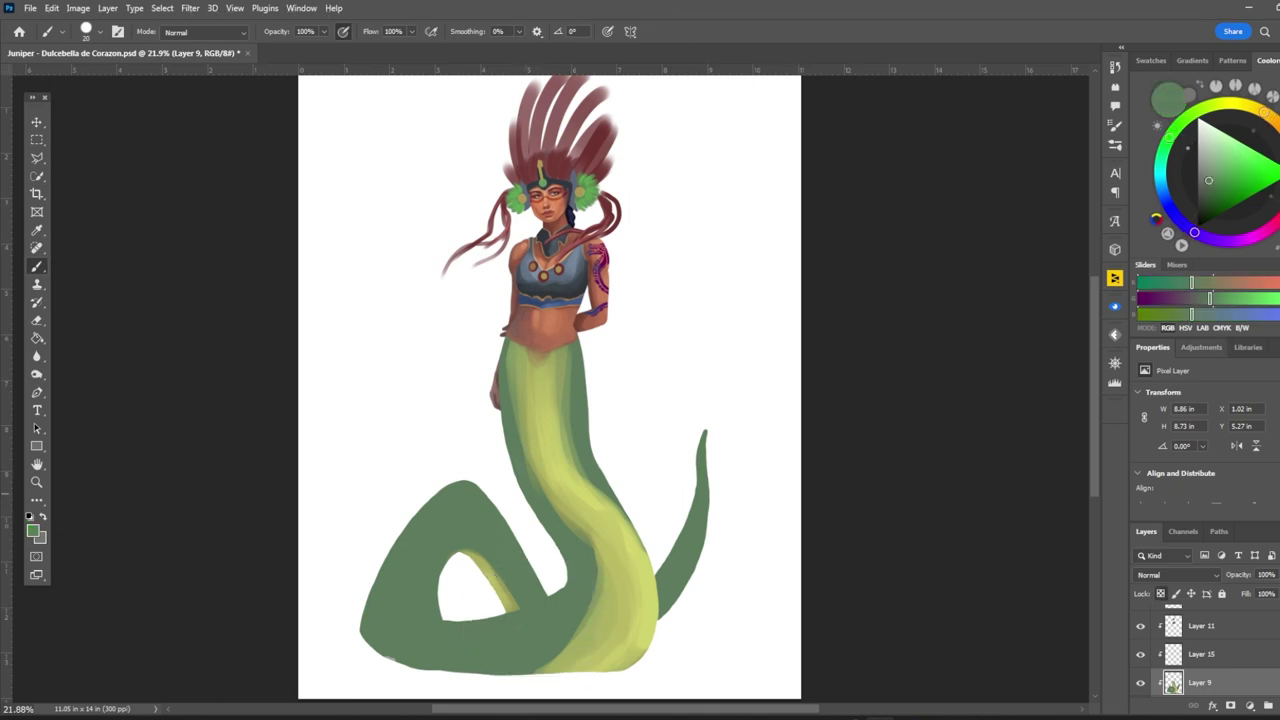
drag(527, 561, 512, 584)
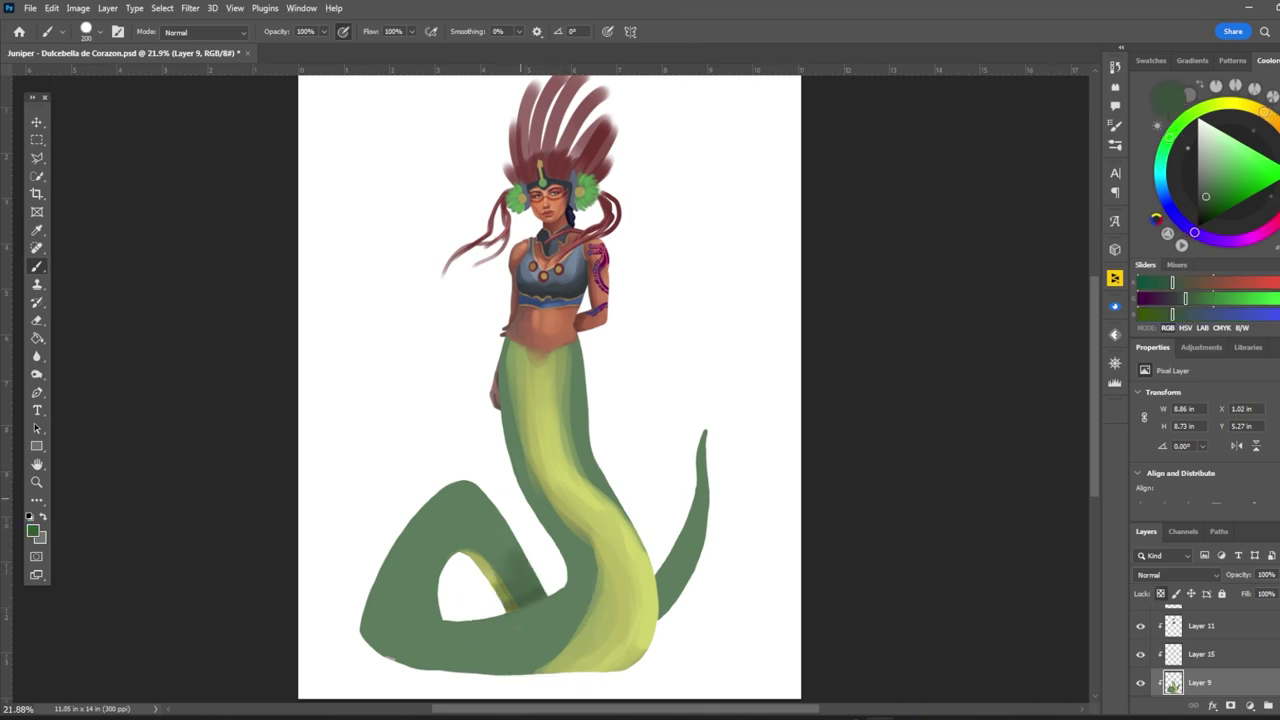
drag(662, 615, 692, 556)
drag(490, 522, 436, 604)
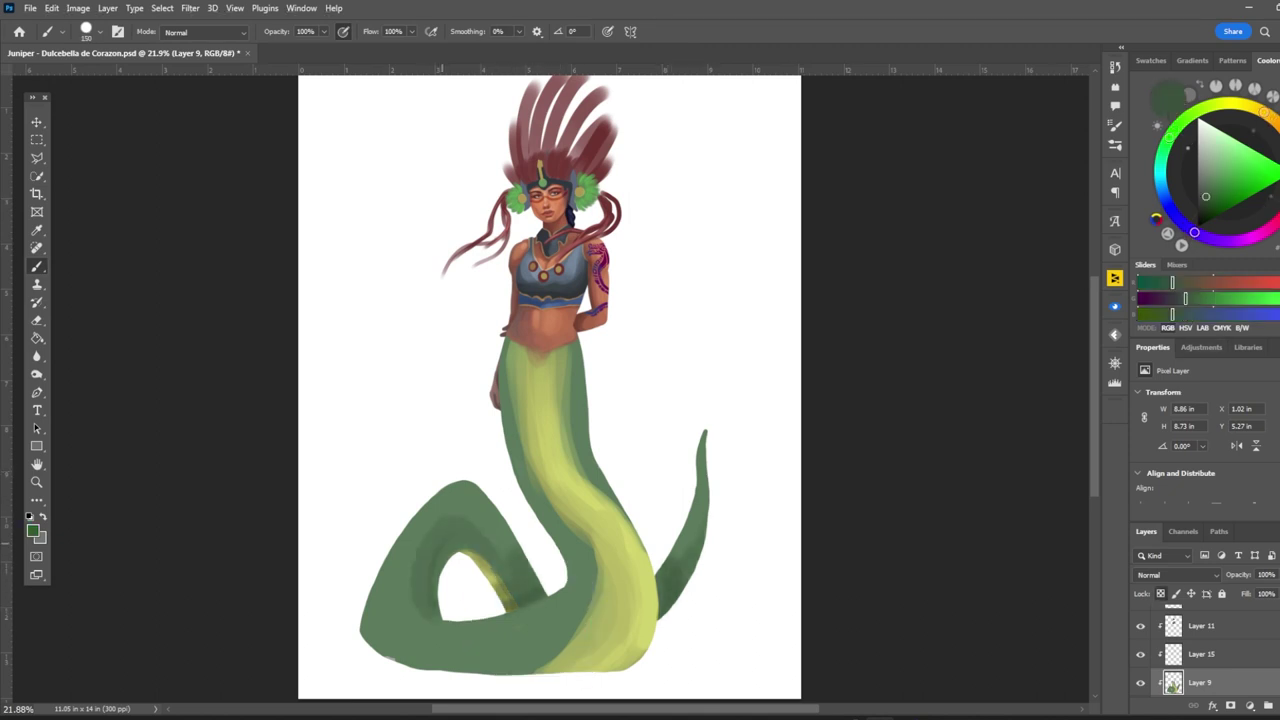
Step: Blend the coil and tail-tip shading with sampled greens and darken the underside of the tail on Layer 9
alt+click(520, 560)
drag(506, 520, 470, 554)
alt+click(557, 560)
alt+click(673, 568)
alt+click(522, 604)
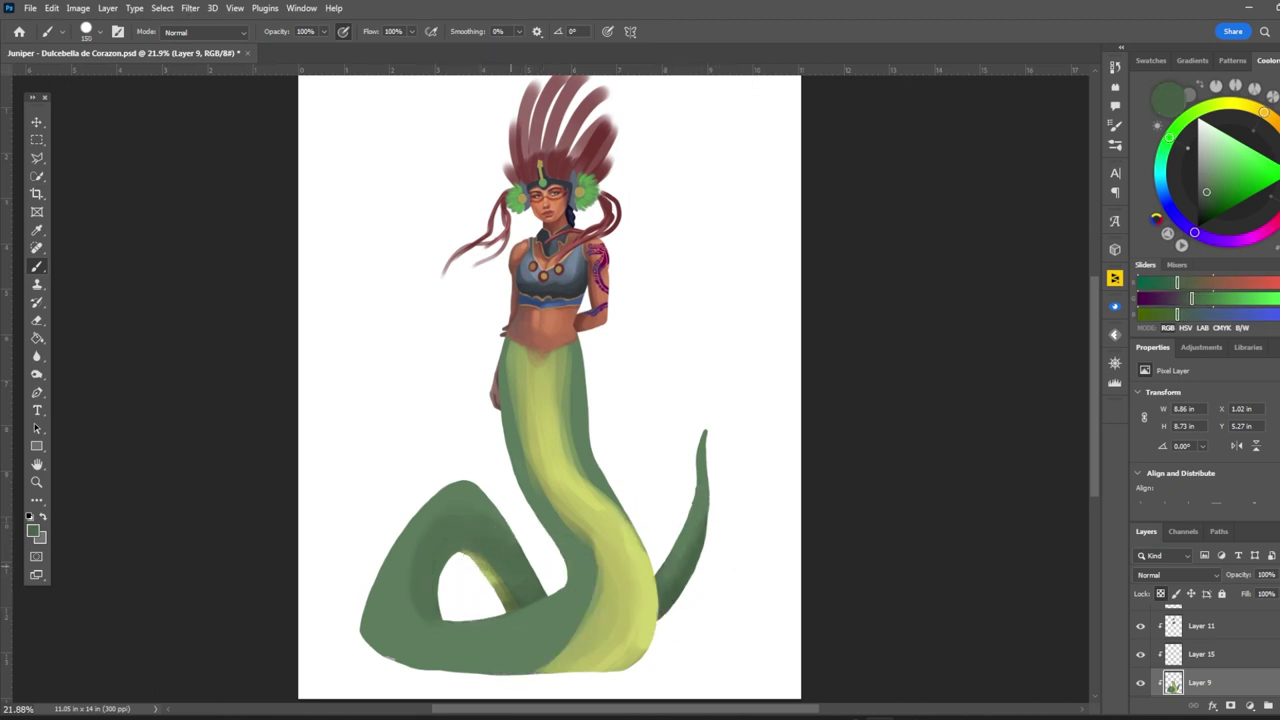
drag(378, 656, 634, 668)
scroll(570, 545, down, 1)
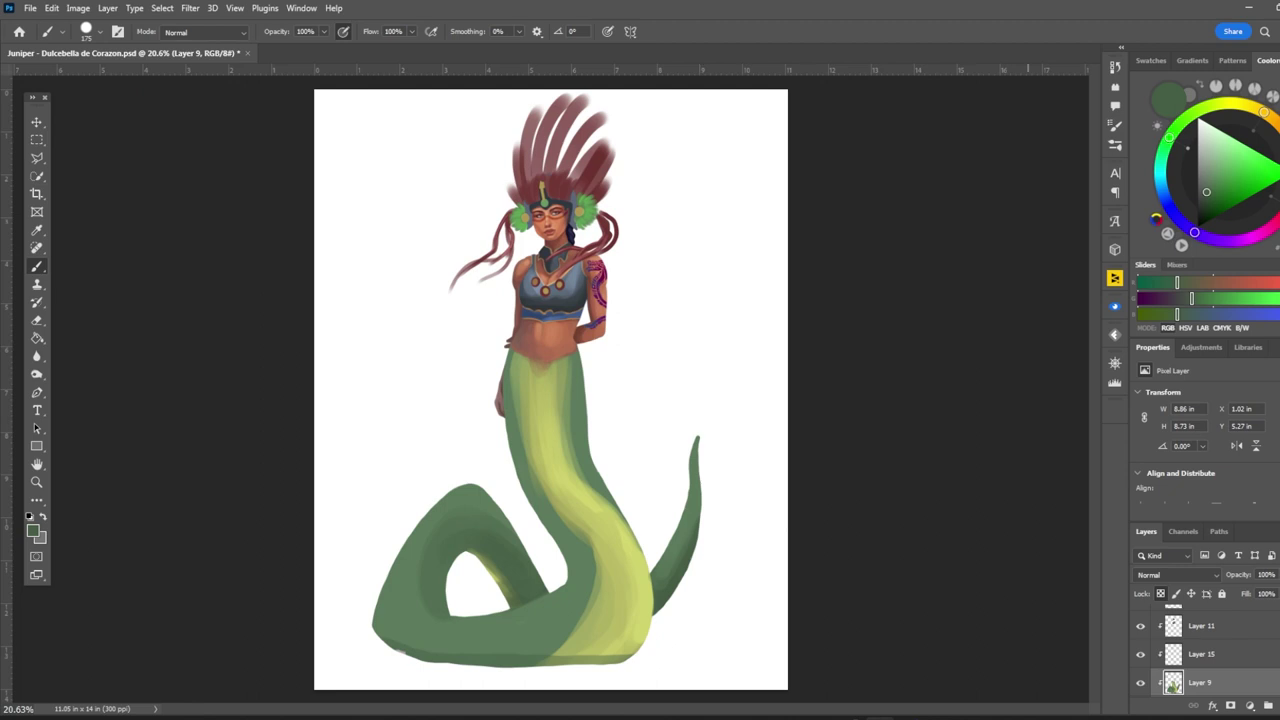
Step: Try to extend the lower outer corner of the snake tail with grey on Layer 8
key(alt+bracketleft)
alt+click(536, 504)
alt+scroll(670, 664, up, 2)
scroll(670, 600, down, 1)
drag(648, 565, 620, 610)
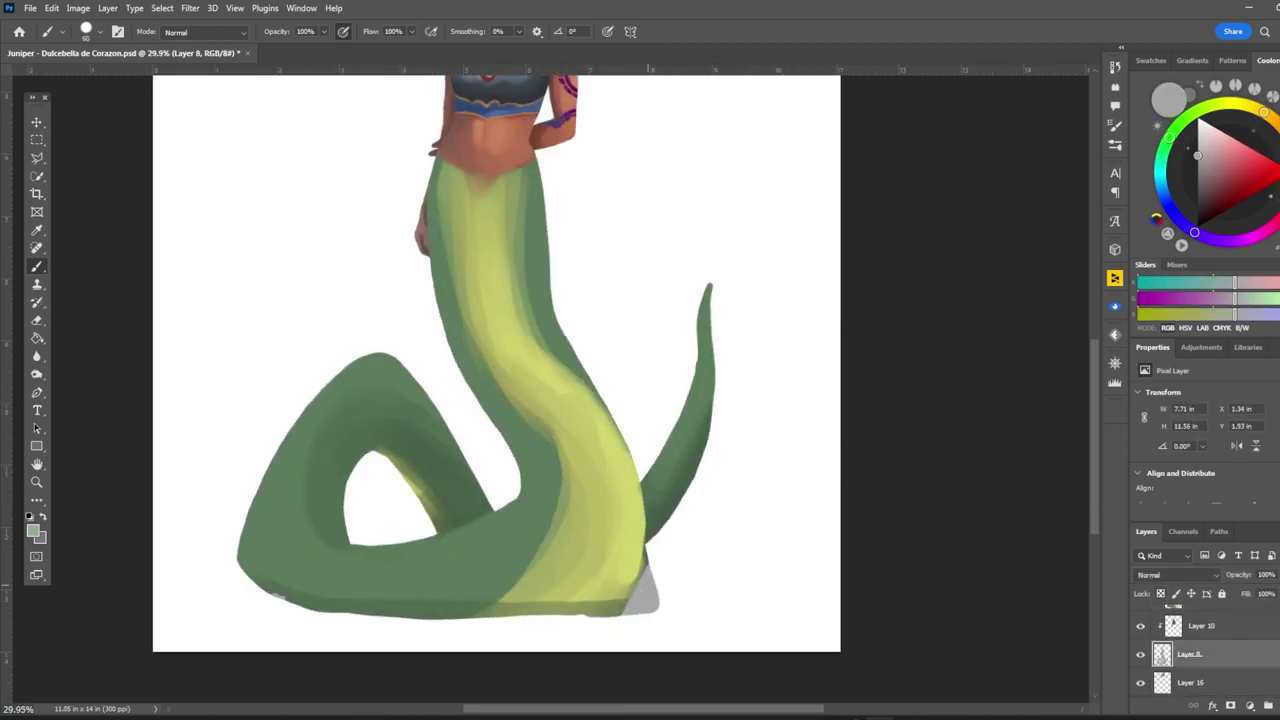
key(ctrl+z)
scroll(626, 633, down, 5)
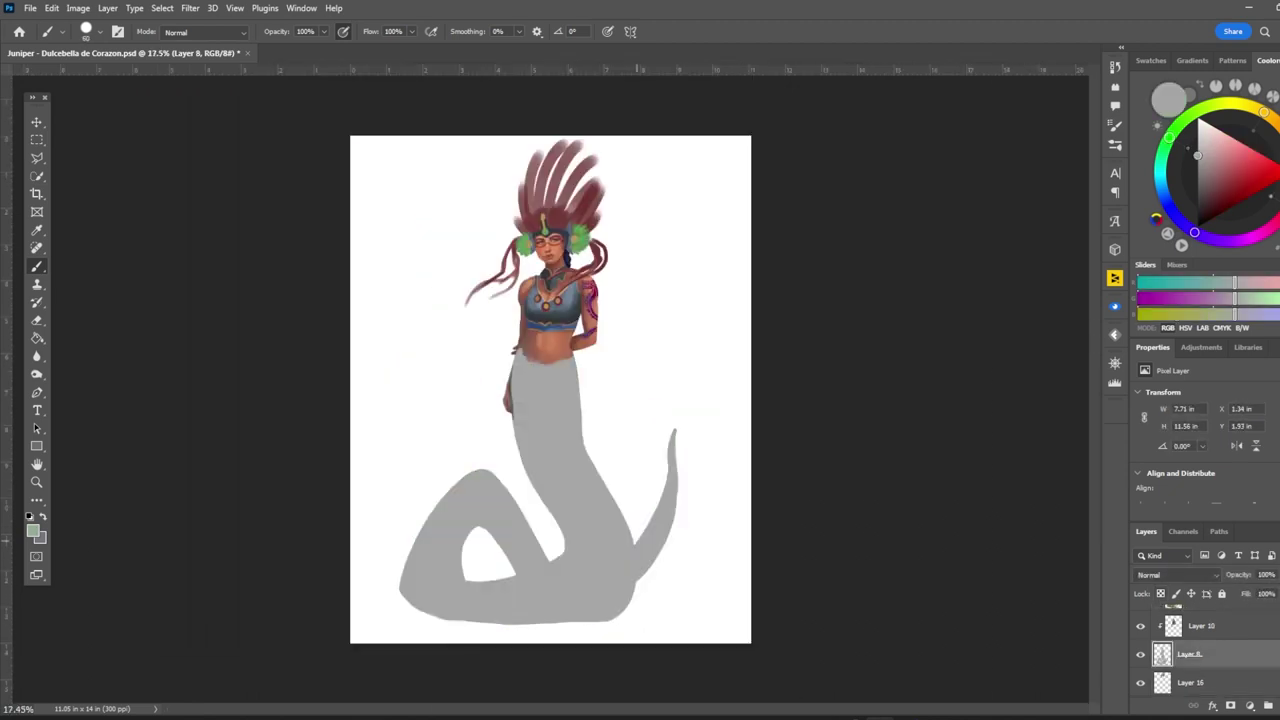
scroll(578, 248, up, 4)
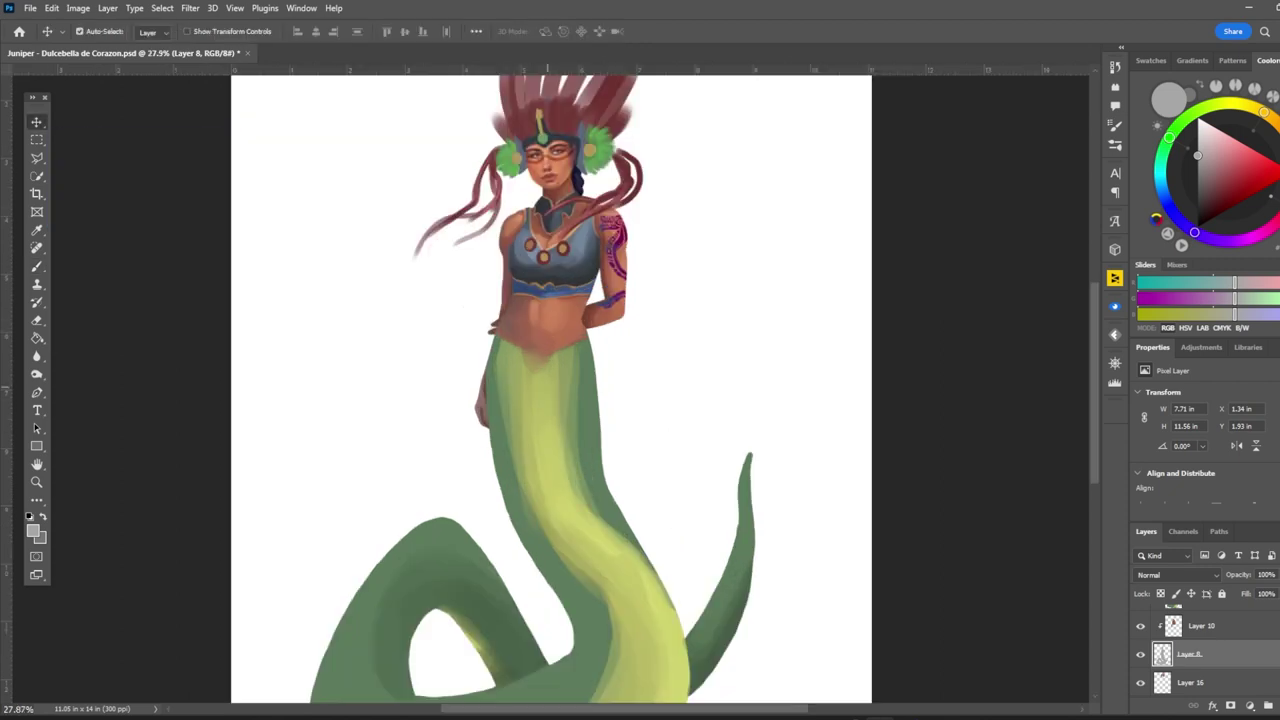
Step: Paint short light pink feather strokes along the base of the headdress on Layer 17
key(alt+period)
scroll(578, 248, up, 2)
alt+click(540, 158)
drag(520, 168, 550, 202)
mouse_move(496, 176)
mouse_down()
mouse_move(472, 208)
mouse_move(510, 196)
mouse_up()
scroll(571, 260, down, 5)
scroll(478, 386, up, 2)
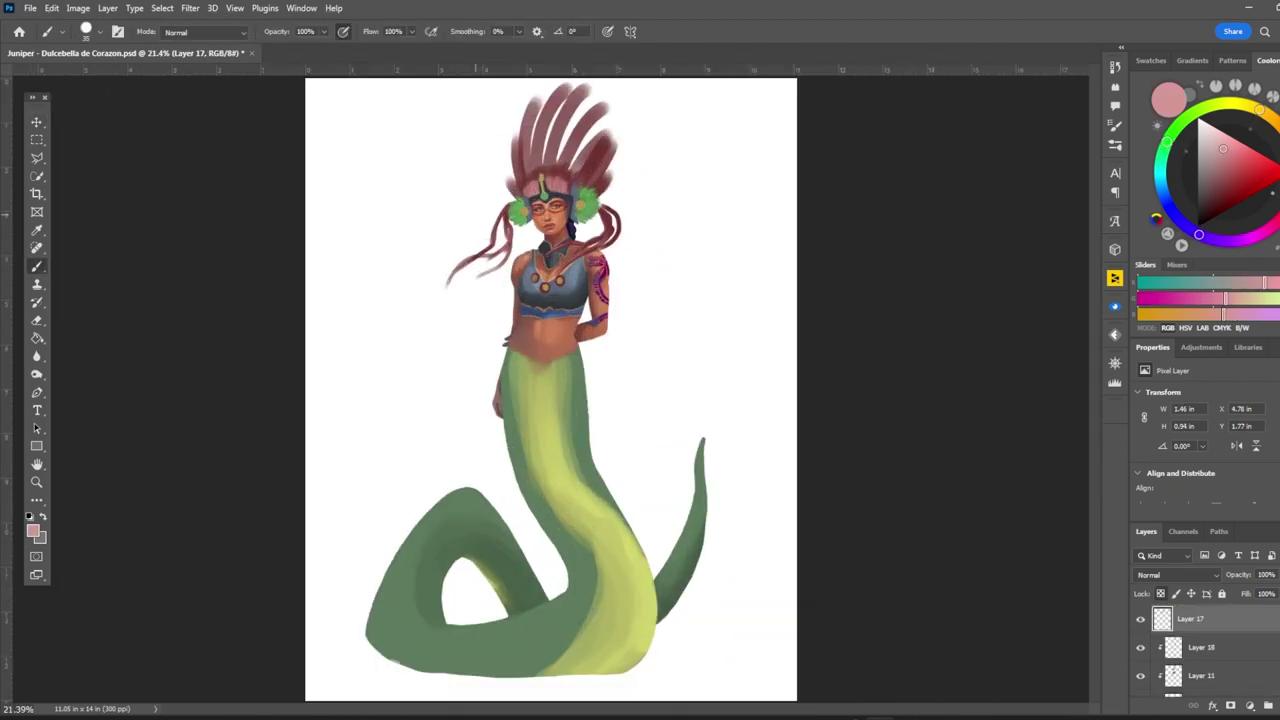
Step: Add a new layer below Layer 17 and paint a gold oval buckle at the centre of the waist
key(ctrl+shift+alt+n)
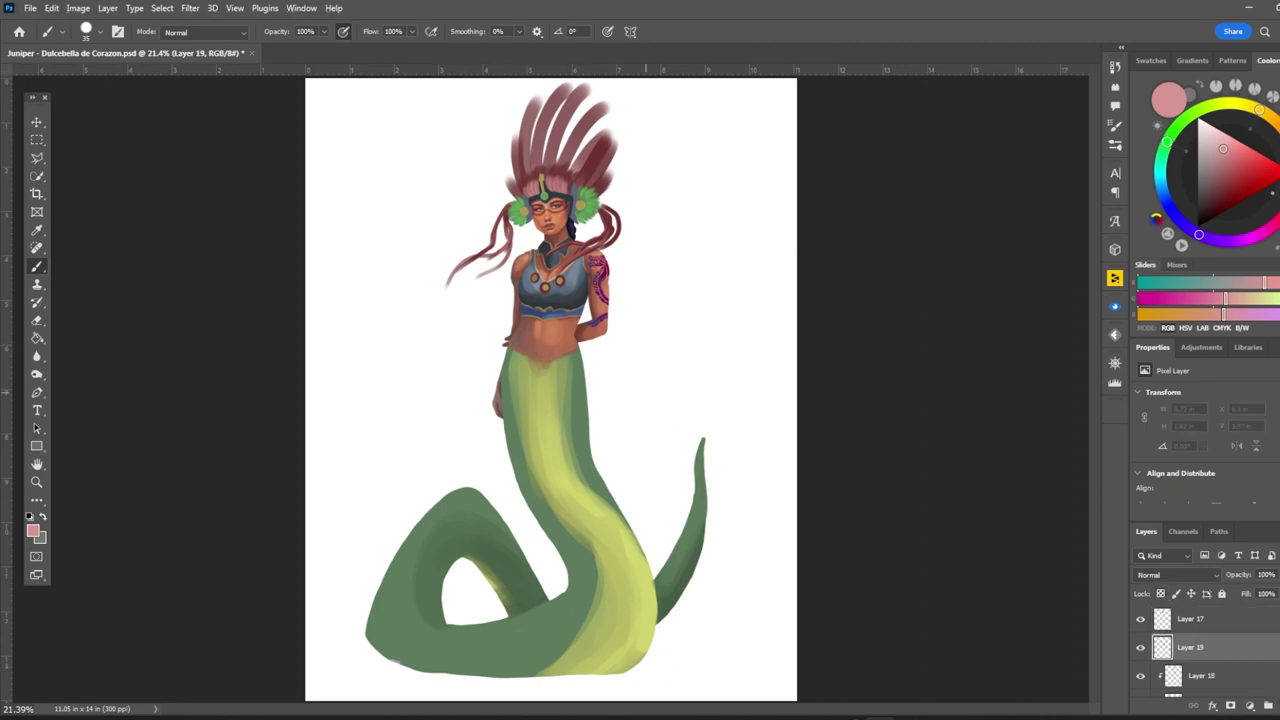
scroll(523, 363, up, 2)
alt+click(530, 350)
mouse_move(546, 352)
mouse_down()
mouse_move(540, 392)
mouse_move(553, 372)
mouse_up()
alt+click(543, 357)
Step: Add a new layer beneath the buckle and paint a dark slate V-shaped belt across the hips, refining its edges and position
alt+click(555, 265)
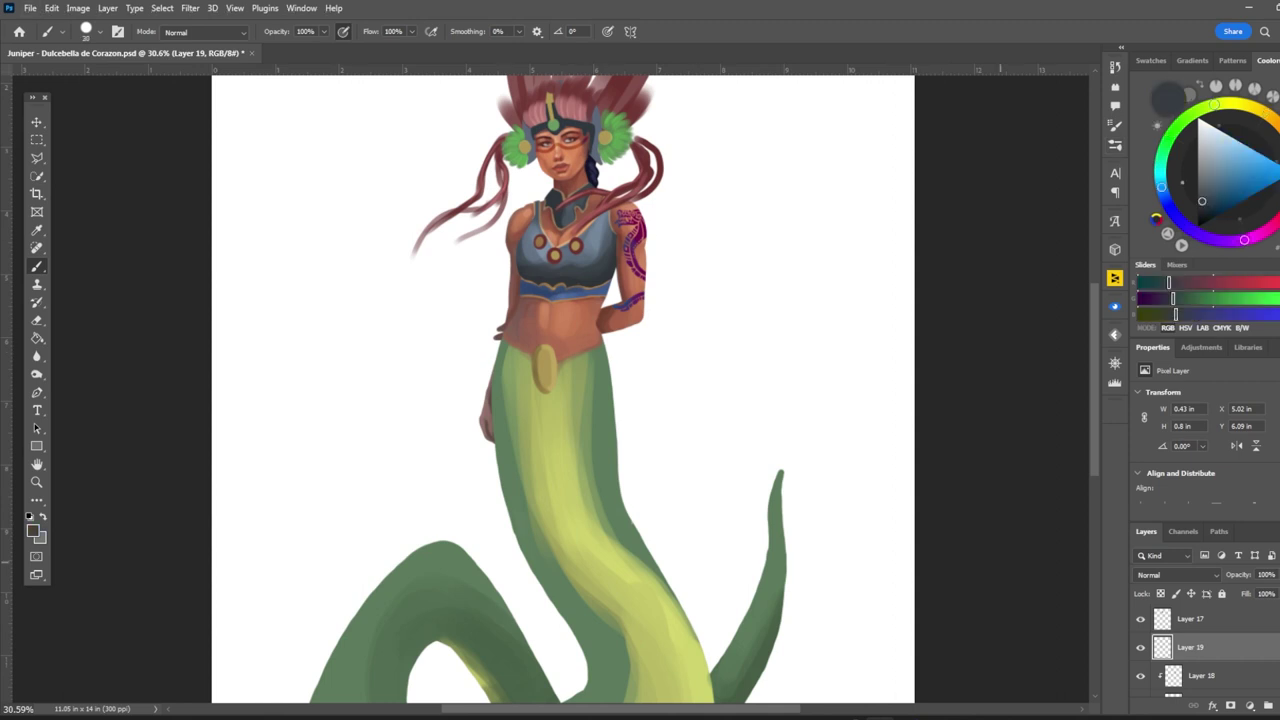
key(ctrl+shift+alt+n)
mouse_move(499, 334)
mouse_down()
mouse_move(534, 360)
mouse_move(606, 331)
mouse_up()
key(ctrl+z)
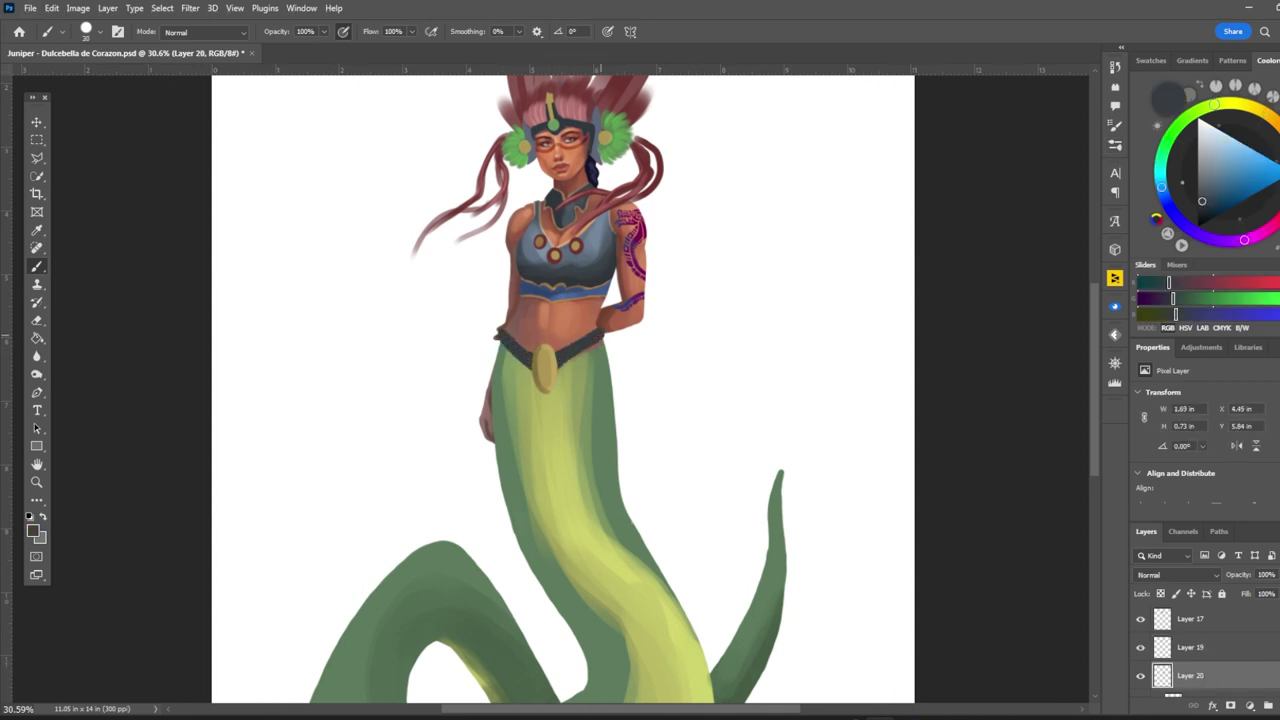
key(v)
key(shift+Down)
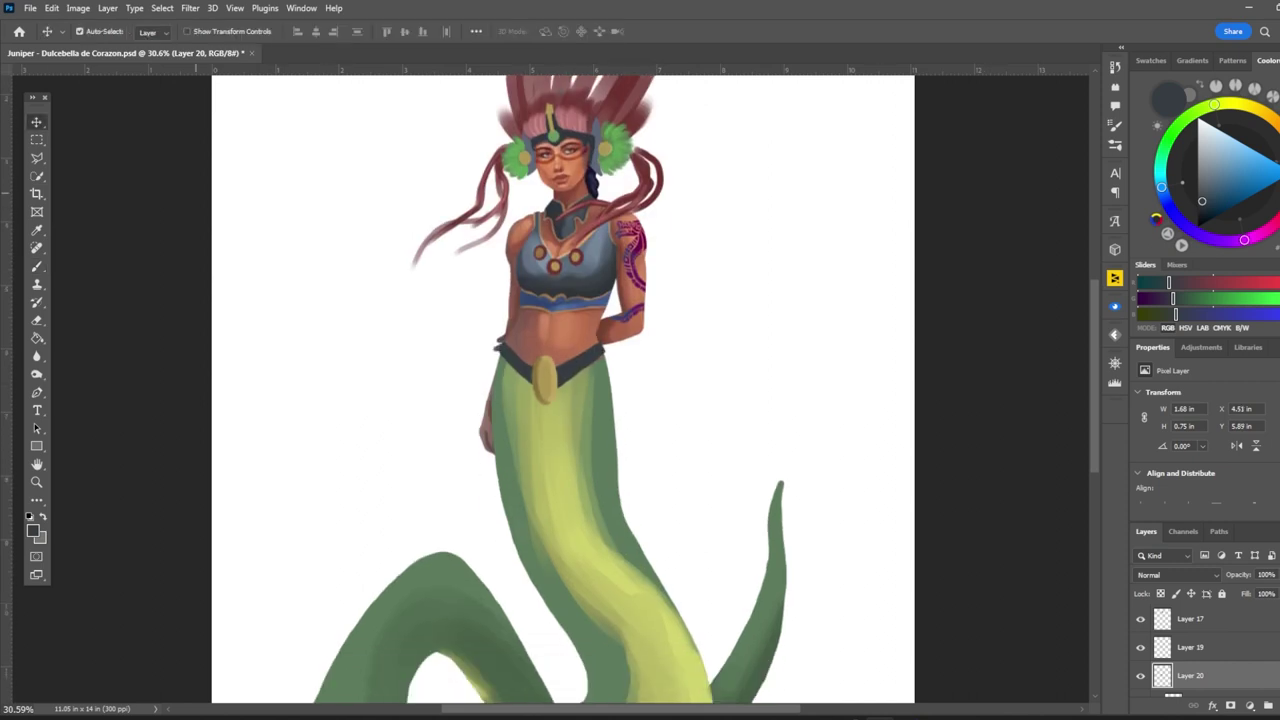
scroll(490, 360, up, 2)
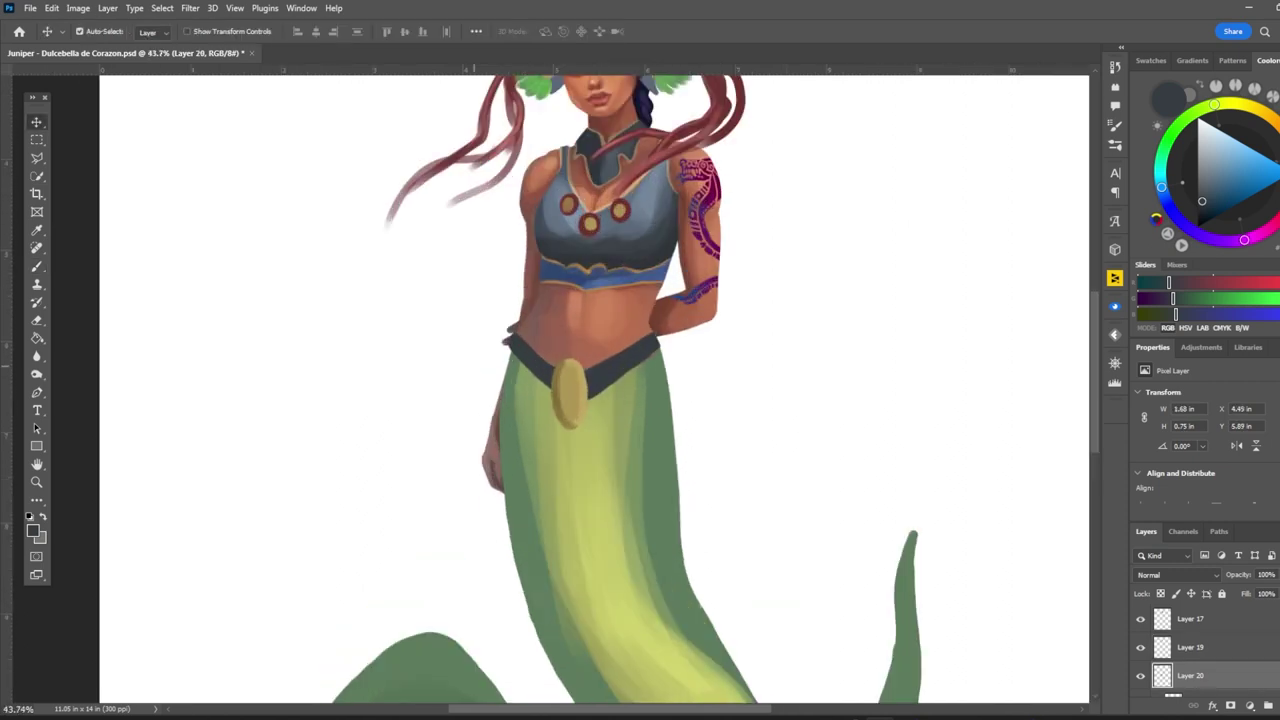
key(b)
key(ctrl+0)
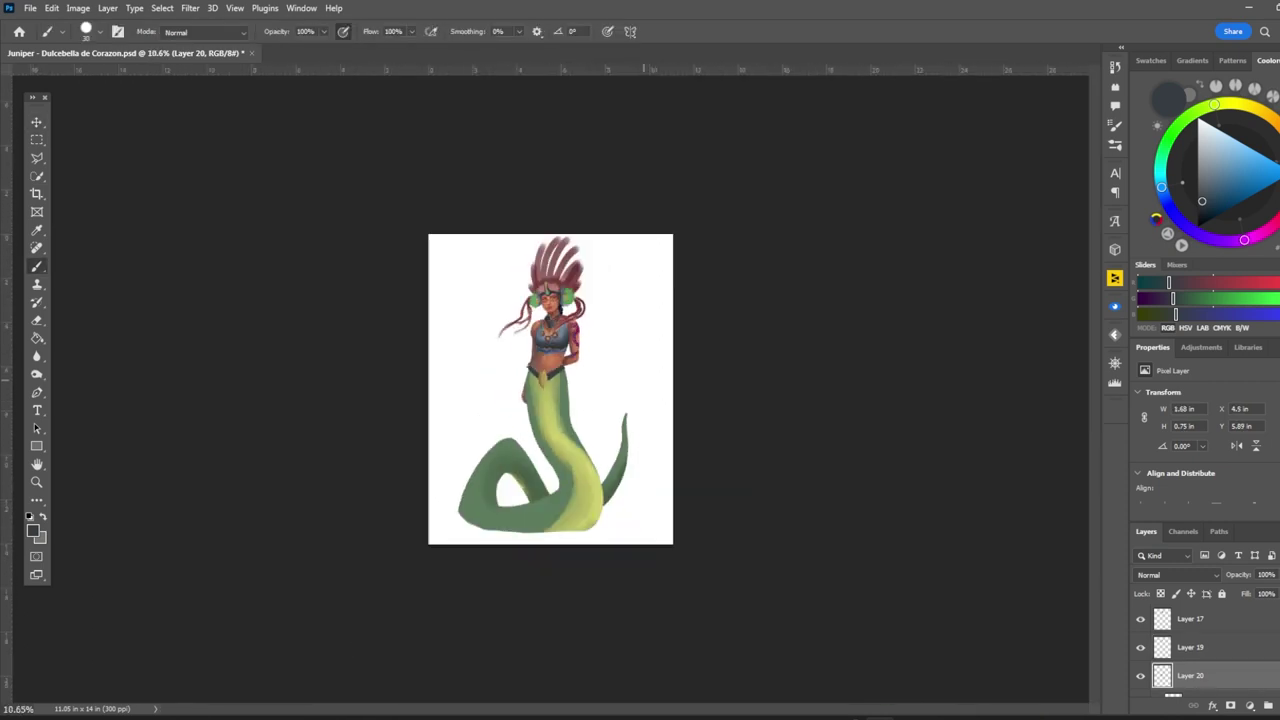
key(v)
click(1190, 682)
click(1140, 682)
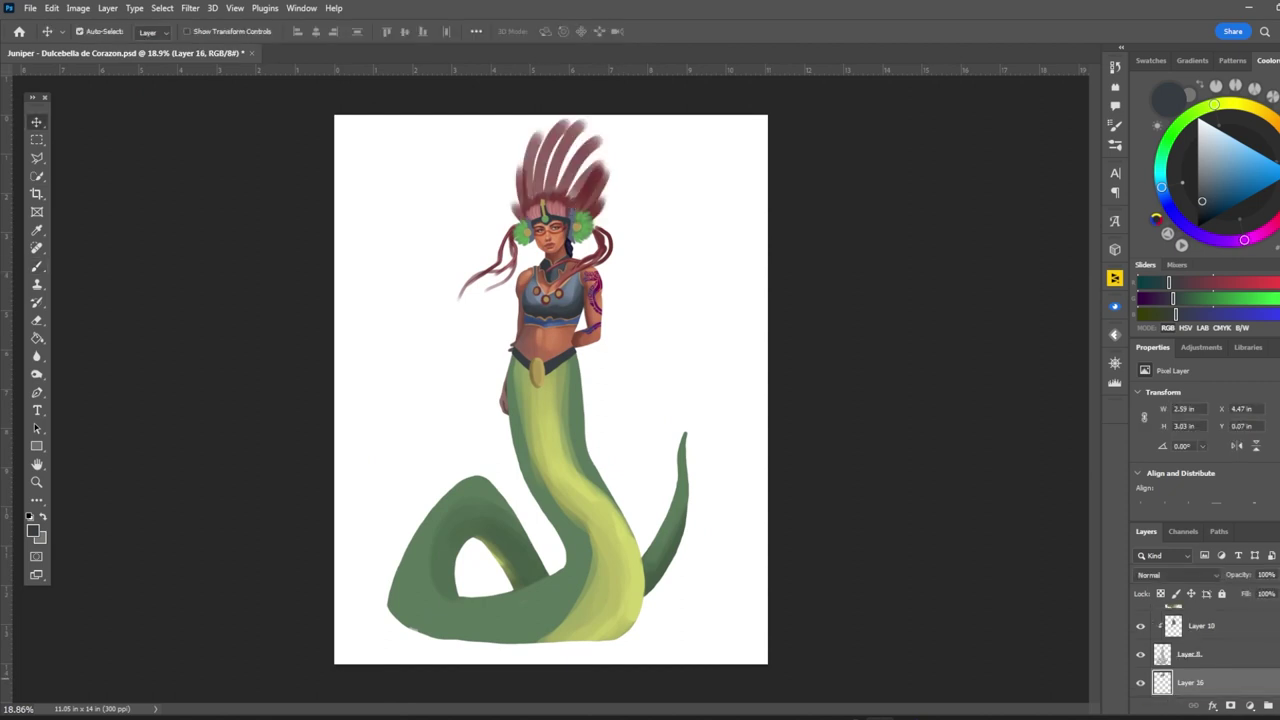
Step: Paint a pale yellow highlighted rim and darker gold shading on the oval belt buckle on Layer 19
scroll(1190, 650, up, 2)
click(1190, 618)
scroll(537, 371, up, 3)
key(b)
alt+click(536, 364)
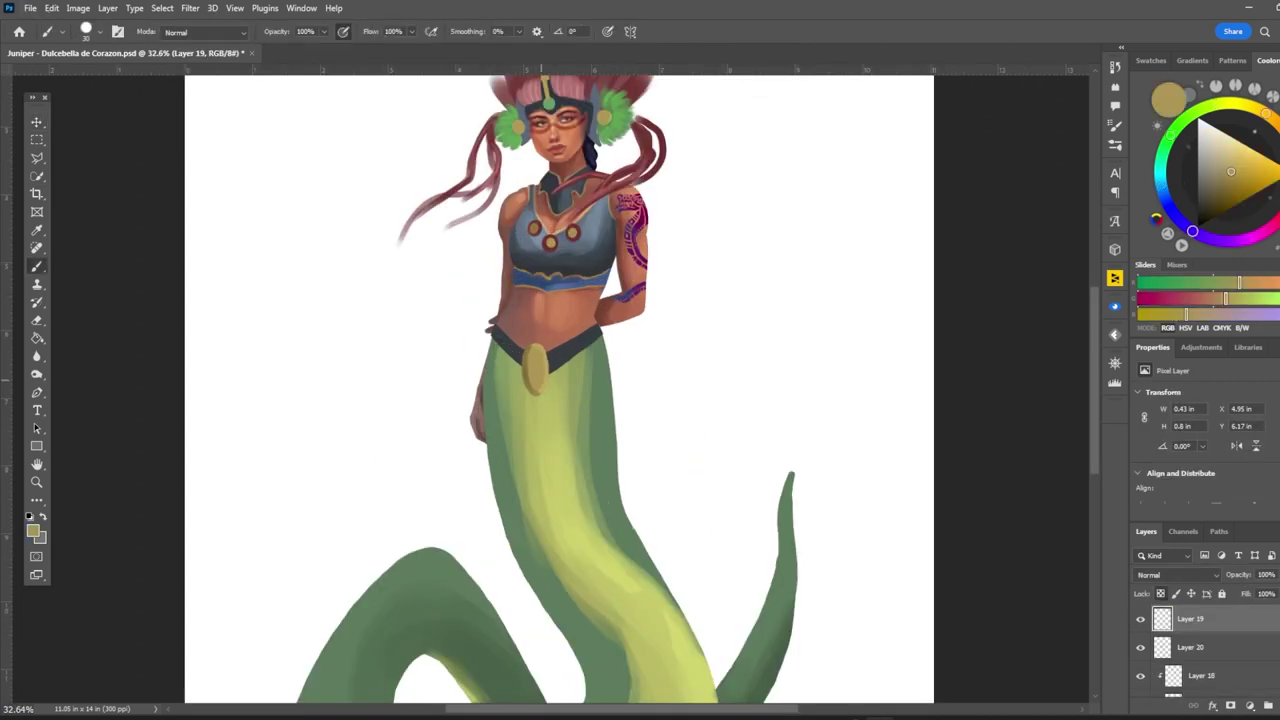
alt+click(539, 371)
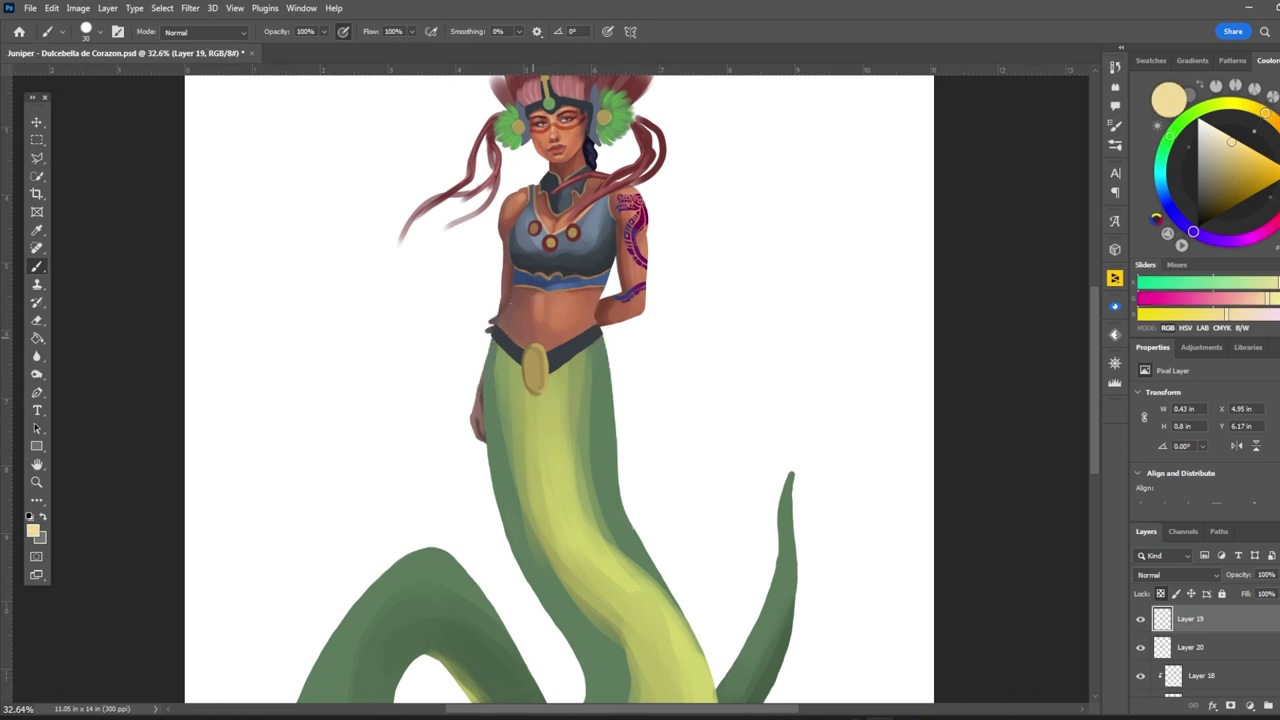
alt+click(536, 387)
alt+click(527, 375)
Step: Add pale cream highlights to the three round medallions on the chest on Layer 13
key(ctrl+0)
scroll(540, 390, up, 3)
key(alt+bracketleft)
key(alt+bracketleft)
key(alt+bracketleft)
key(alt+bracketleft)
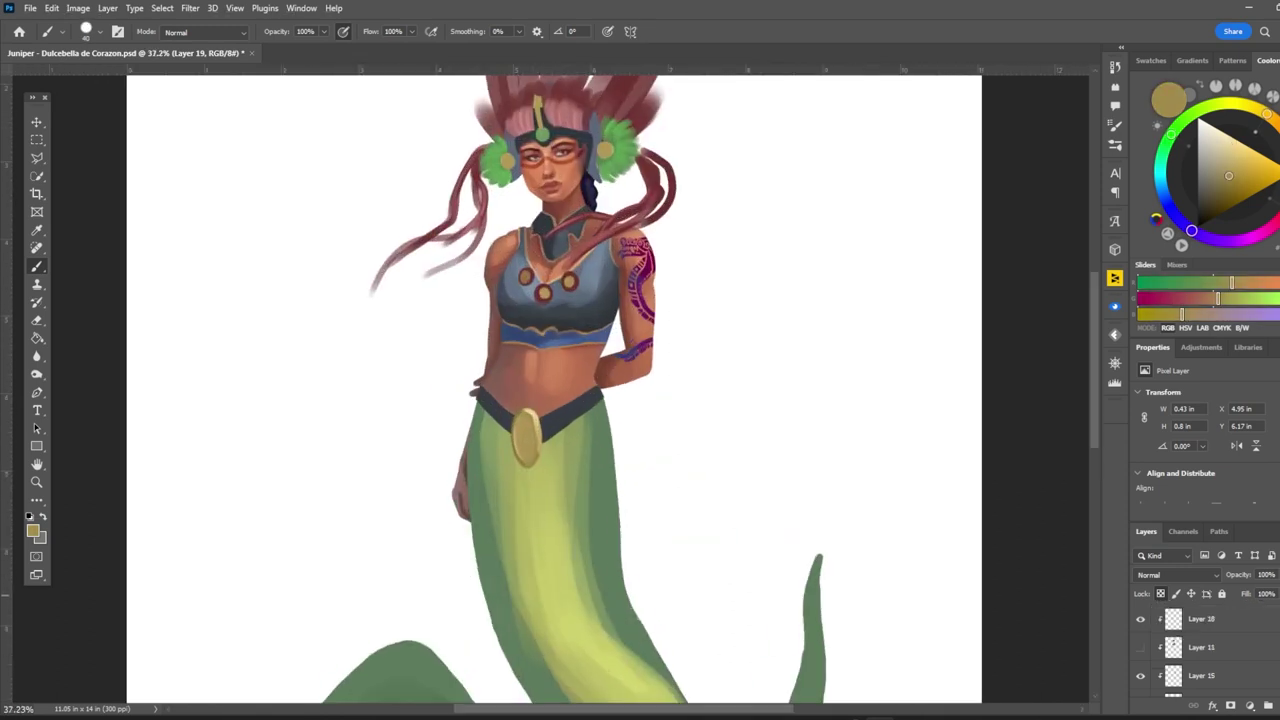
alt+click(509, 274)
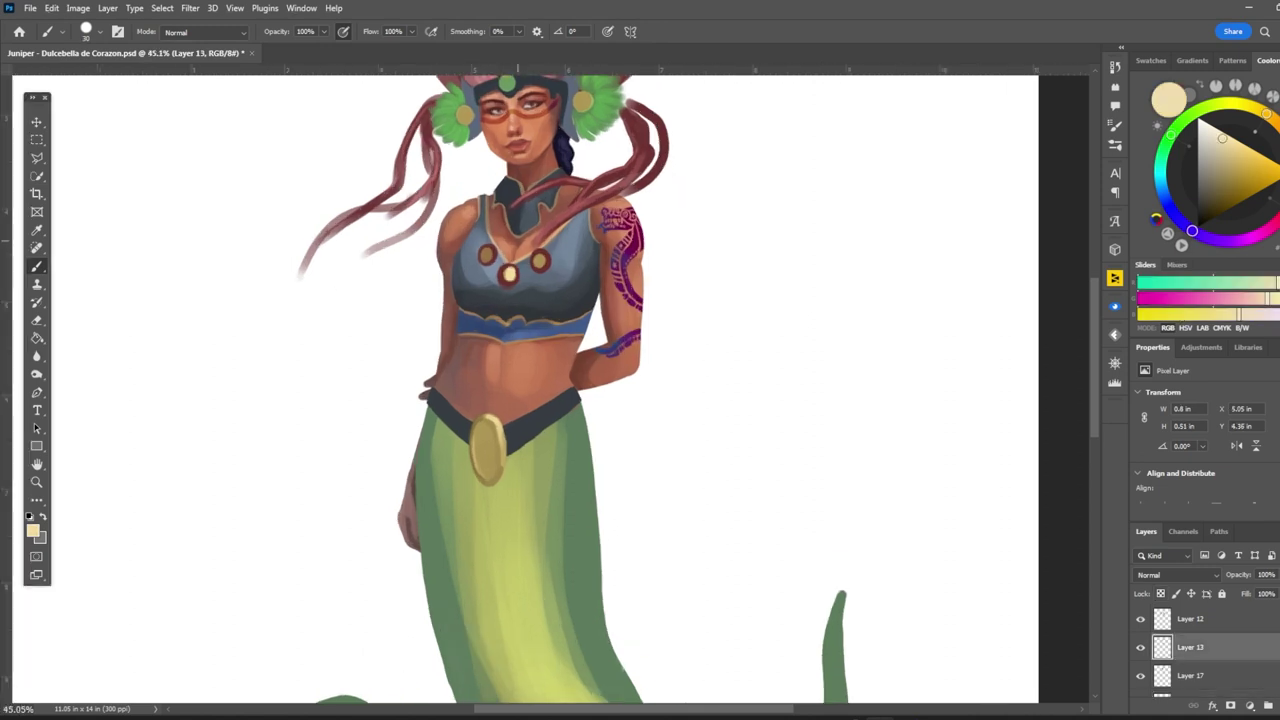
scroll(573, 366, down, 3)
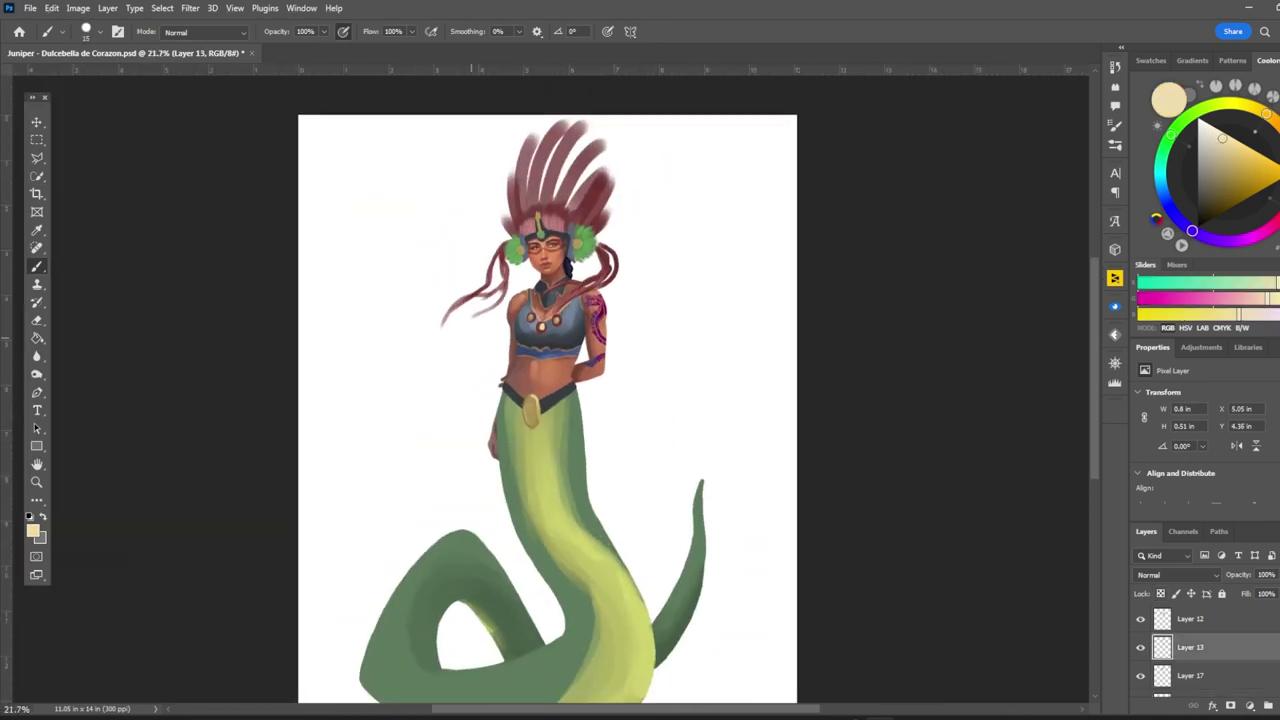
scroll(491, 308, up, 3)
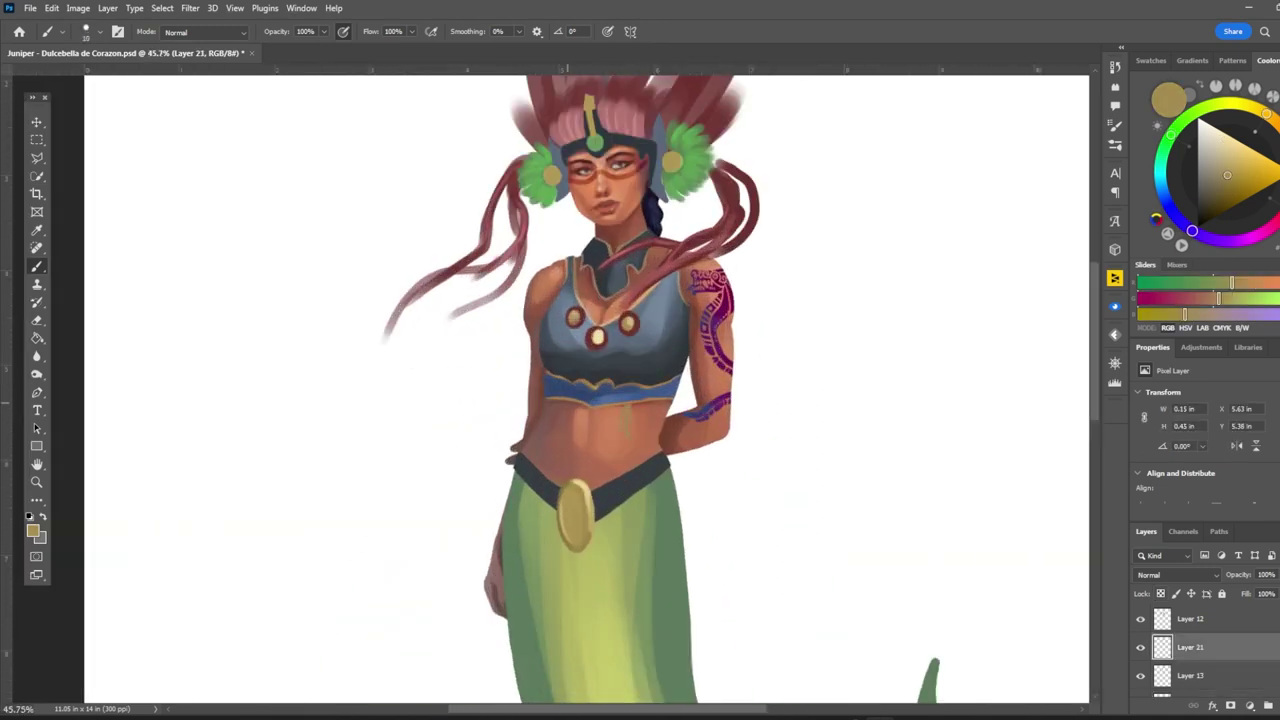
scroll(600, 400, down, 3)
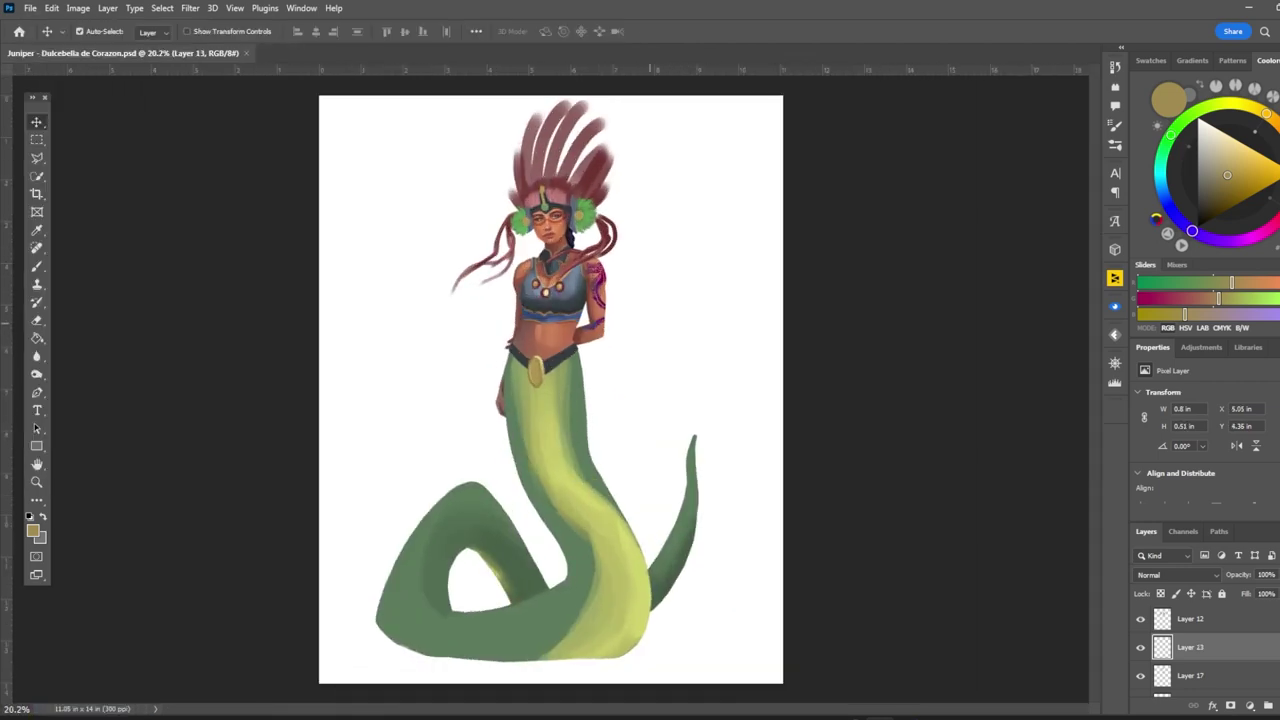
Step: Smooth the boundary between the tail's green sides and yellow belly stripe with sampled tones on Layer 9
ctrl+click(690, 450)
scroll(684, 450, up, 2)
scroll(468, 400, down, 2)
alt+click(560, 440)
drag(515, 360, 605, 490)
drag(548, 400, 612, 512)
drag(585, 465, 625, 605)
drag(606, 505, 622, 615)
alt+click(610, 520)
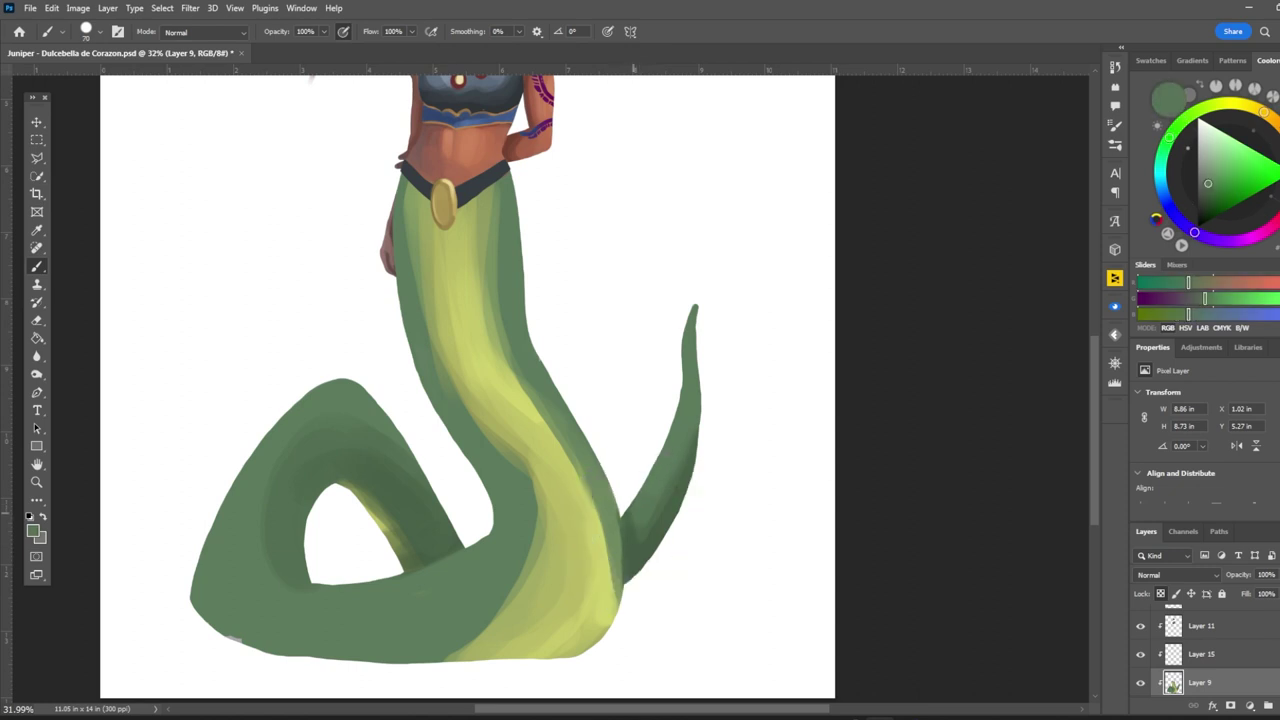
Step: Blend the lower curve of the tail's belly stripe with sampled yellow-green and olive tones on Layer 9
alt+click(615, 604)
scroll(615, 604, down, 3)
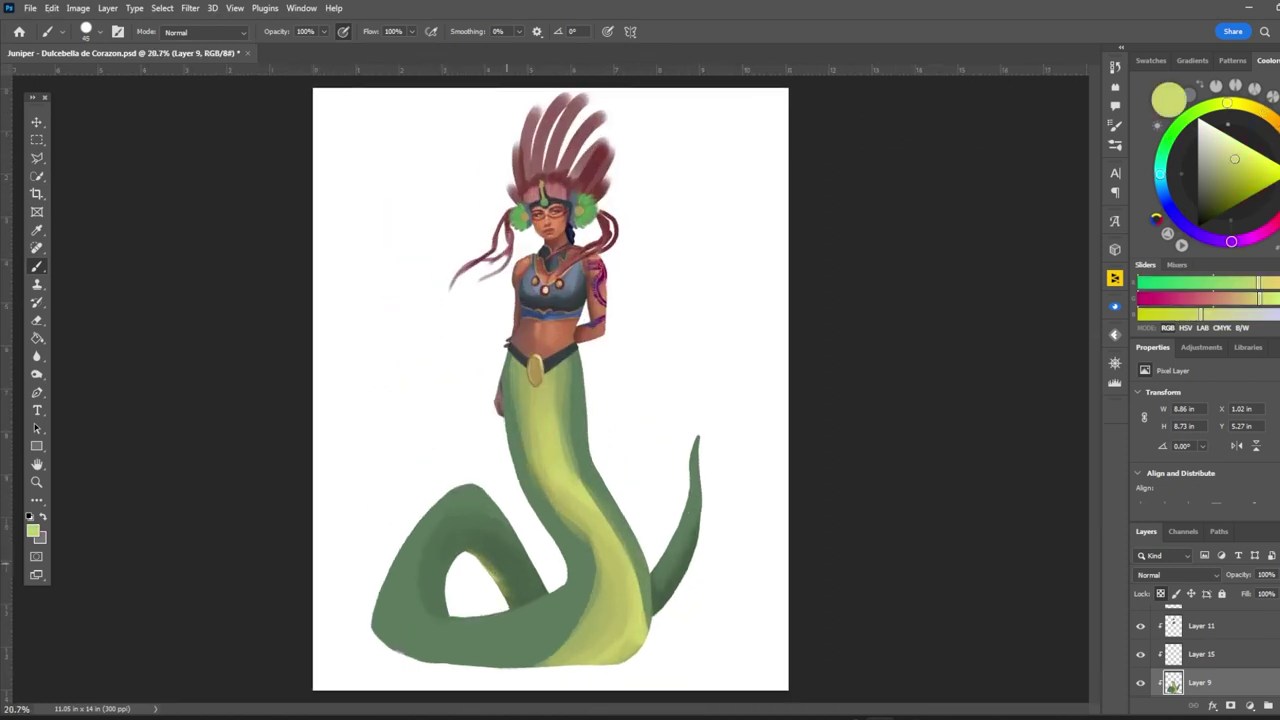
scroll(615, 604, up, 2)
alt+click(585, 470)
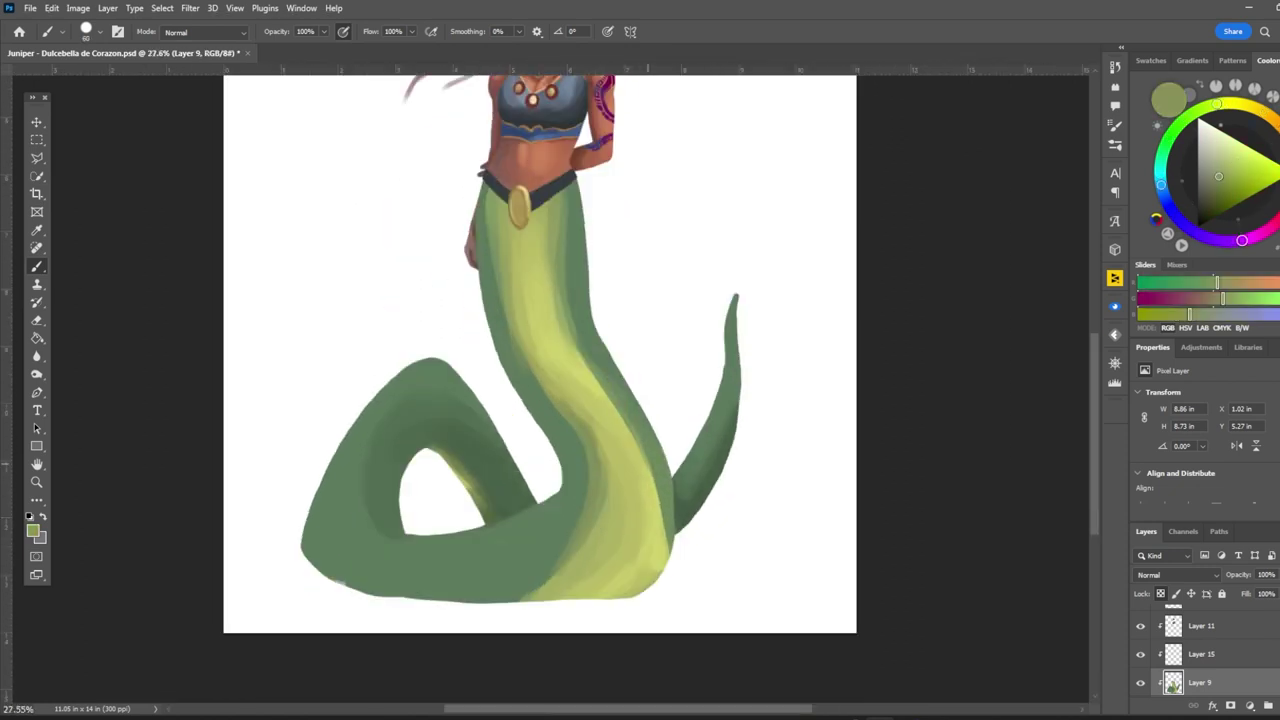
scroll(590, 390, down, 2)
scroll(590, 390, up, 2)
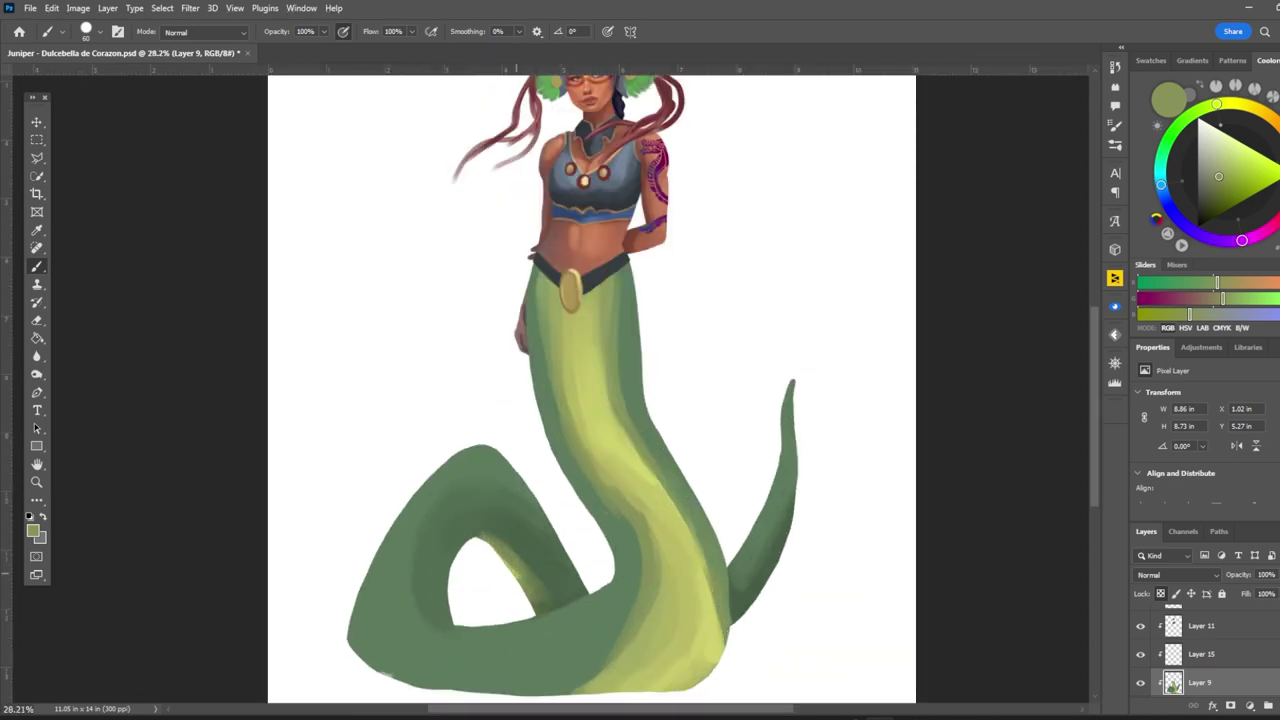
scroll(590, 390, down, 2)
Step: Select the buckle and belt layers, Layer 19 and Layer 20, and shift them together slightly upward on the waist
key(v)
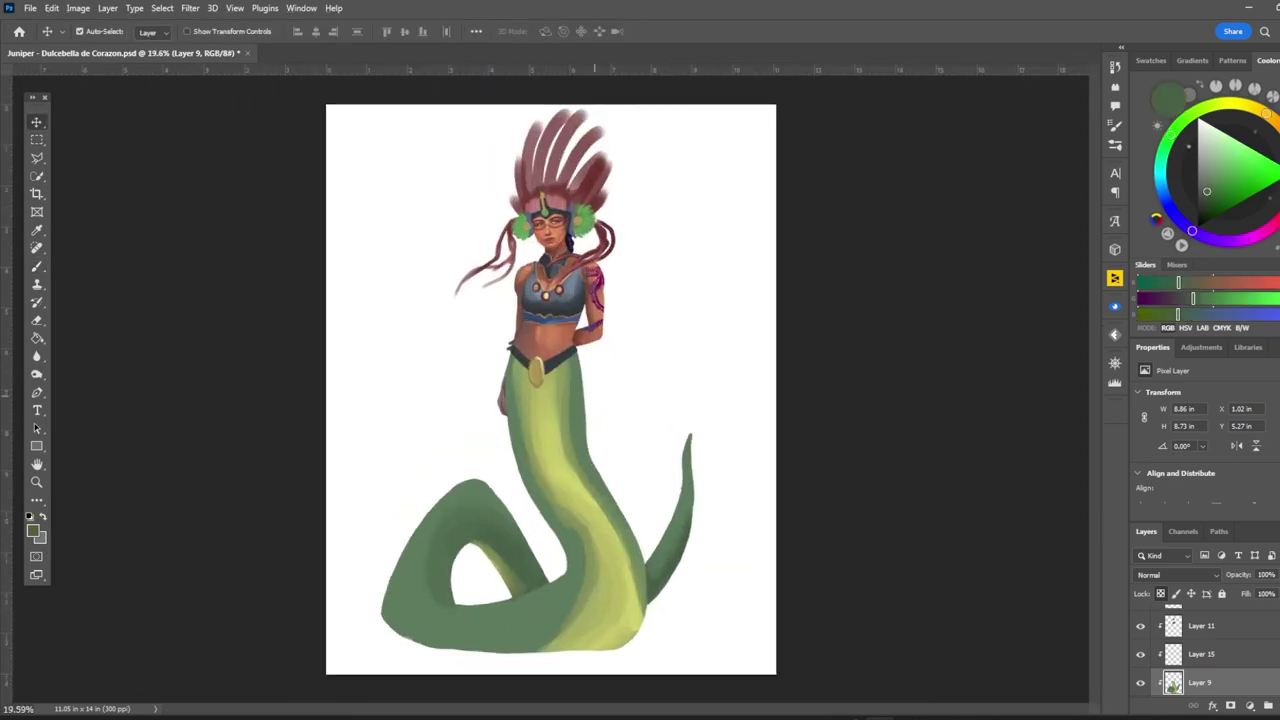
key(ctrl+shift+alt+n)
click(1140, 647)
shift+click(1190, 647)
drag(537, 362, 538, 366)
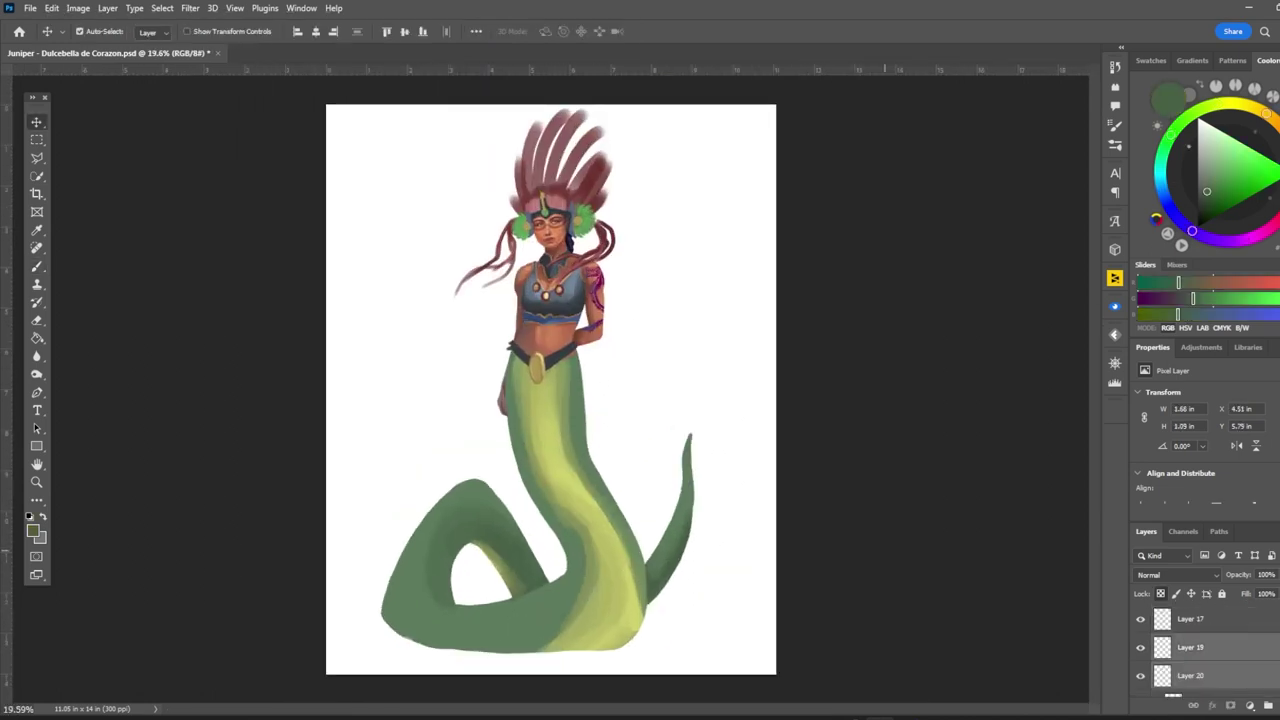
Step: Add a layer mask to Layer 8 and touch up the hand's edge beside the belt with black and white
click(481, 352)
scroll(481, 352, up, 5)
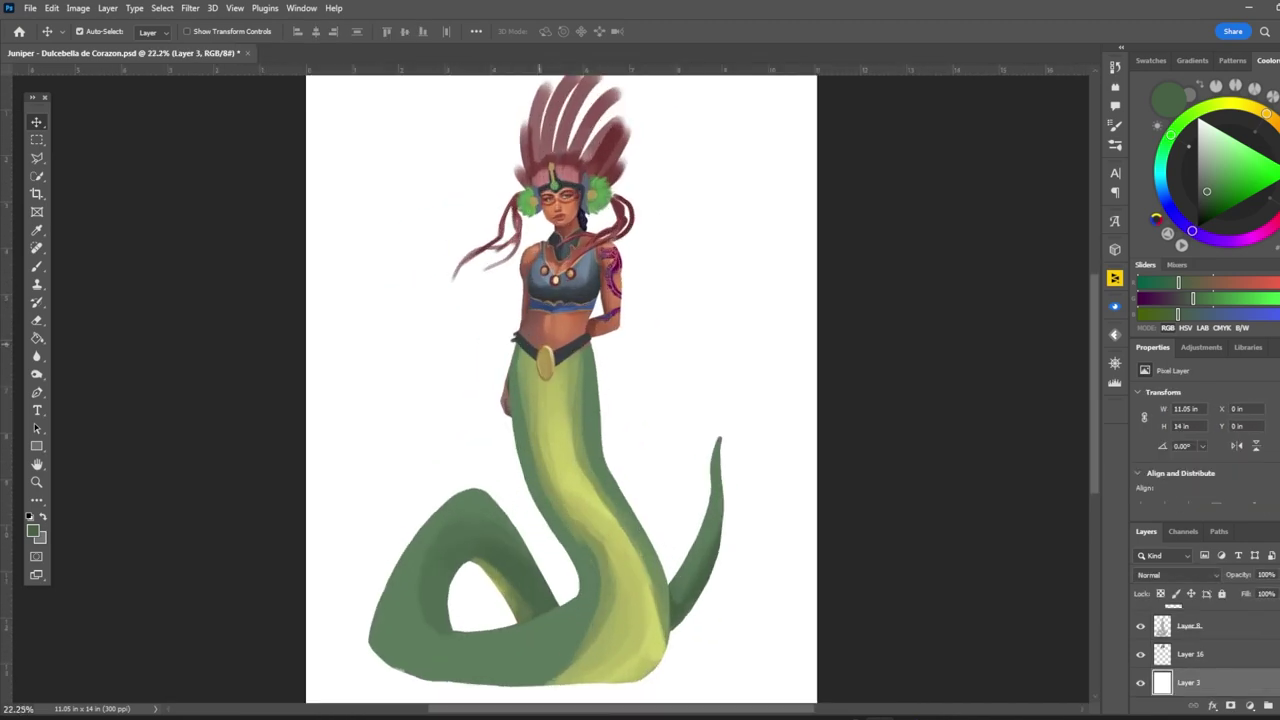
key(alt+bracketright)
key(alt+bracketright)
key(b)
key(d)
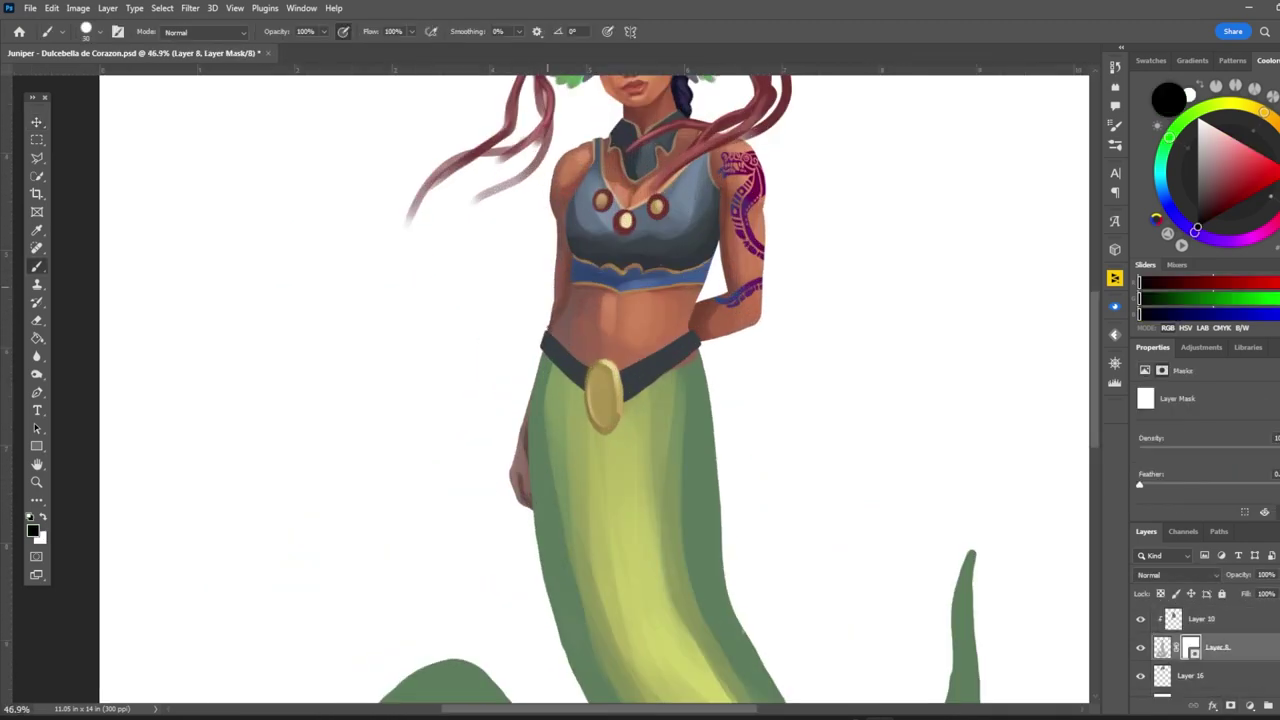
scroll(669, 242, up, 1)
key(x)
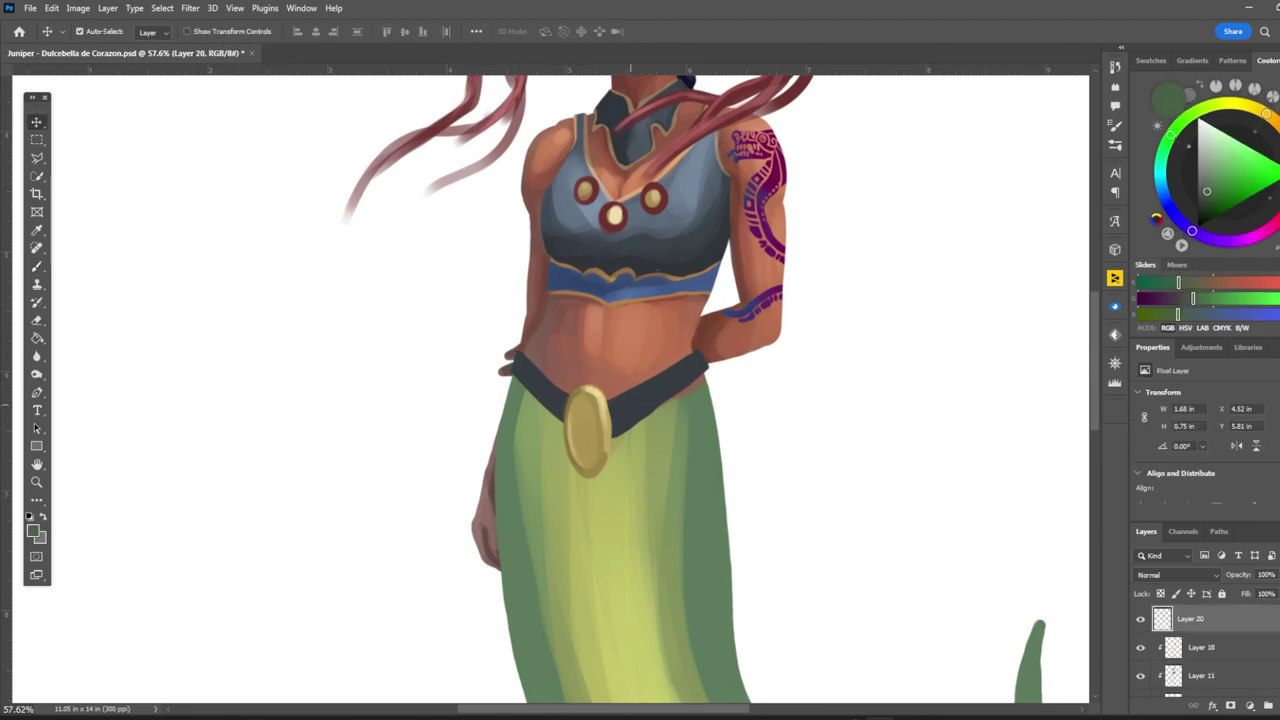
Step: Paint sampled reddish-brown skin shadow along the lower edge of the belt at both hips on Layer 9
ctrl+click(693, 385)
key(b)
alt+click(693, 385)
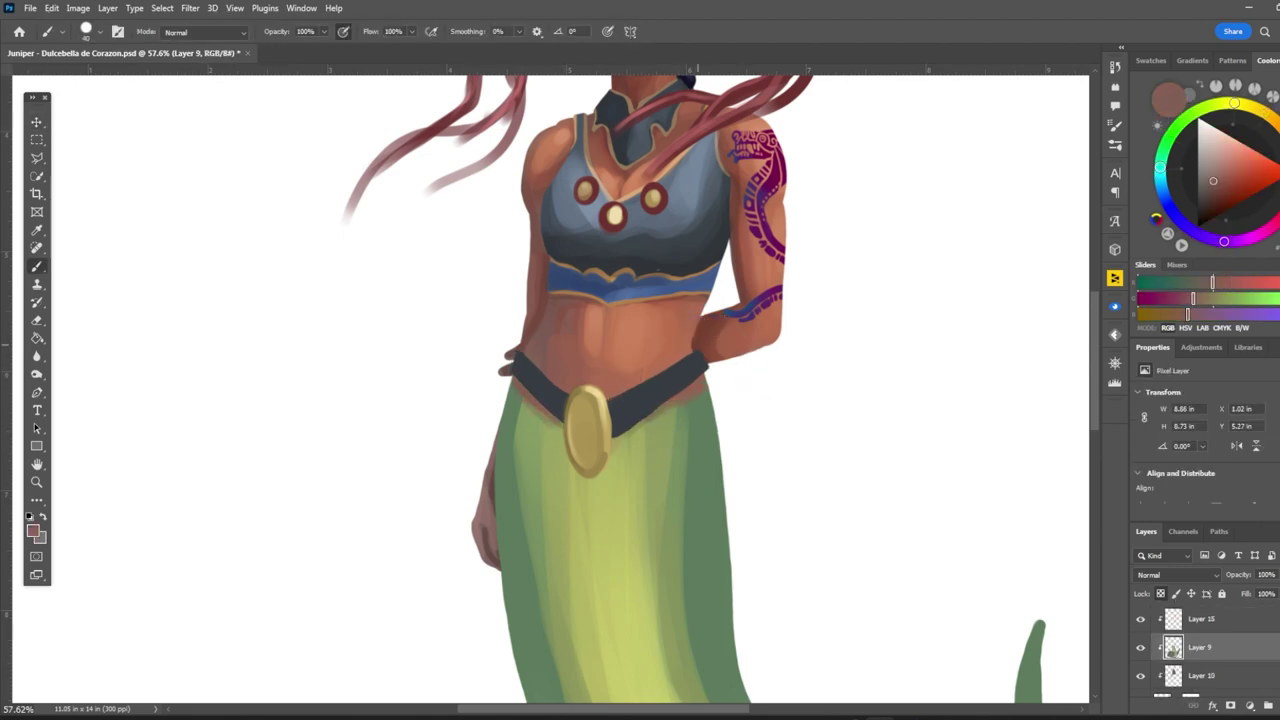
Step: Paint soft green shading along the snake tail's side and its coil with sampled body greens, and save the document
scroll(550, 390, down, 5)
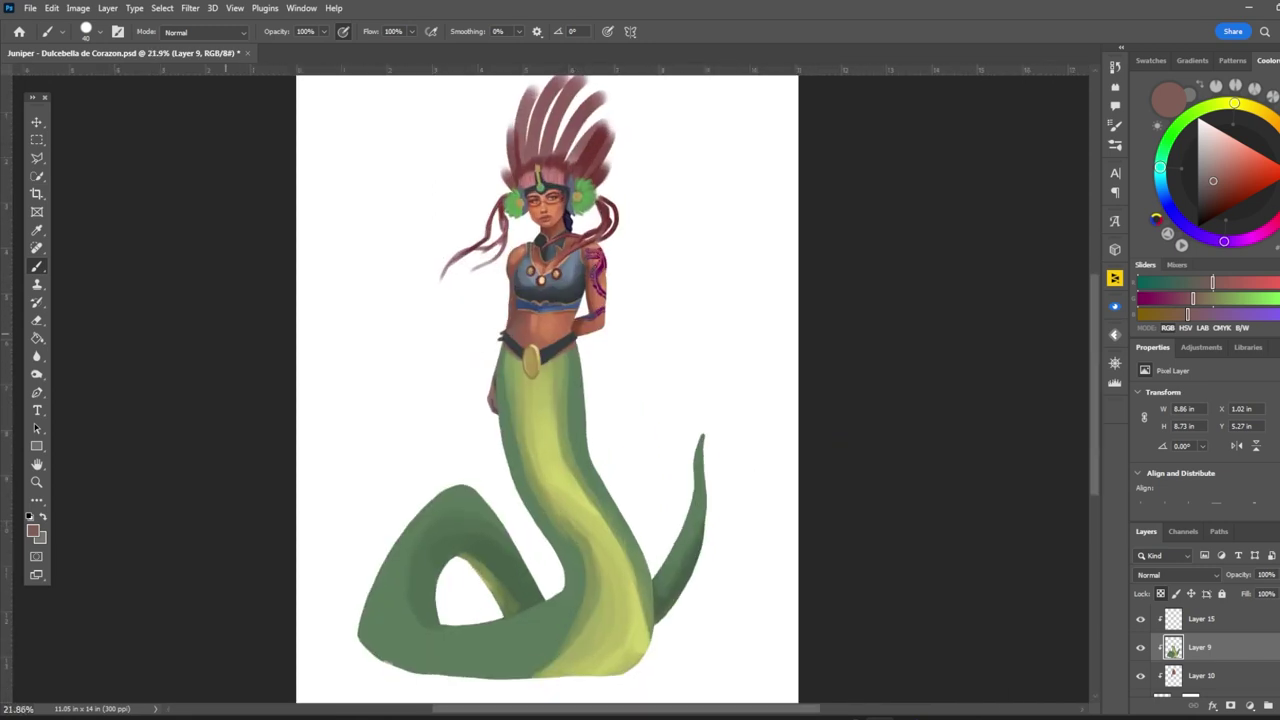
key(x)
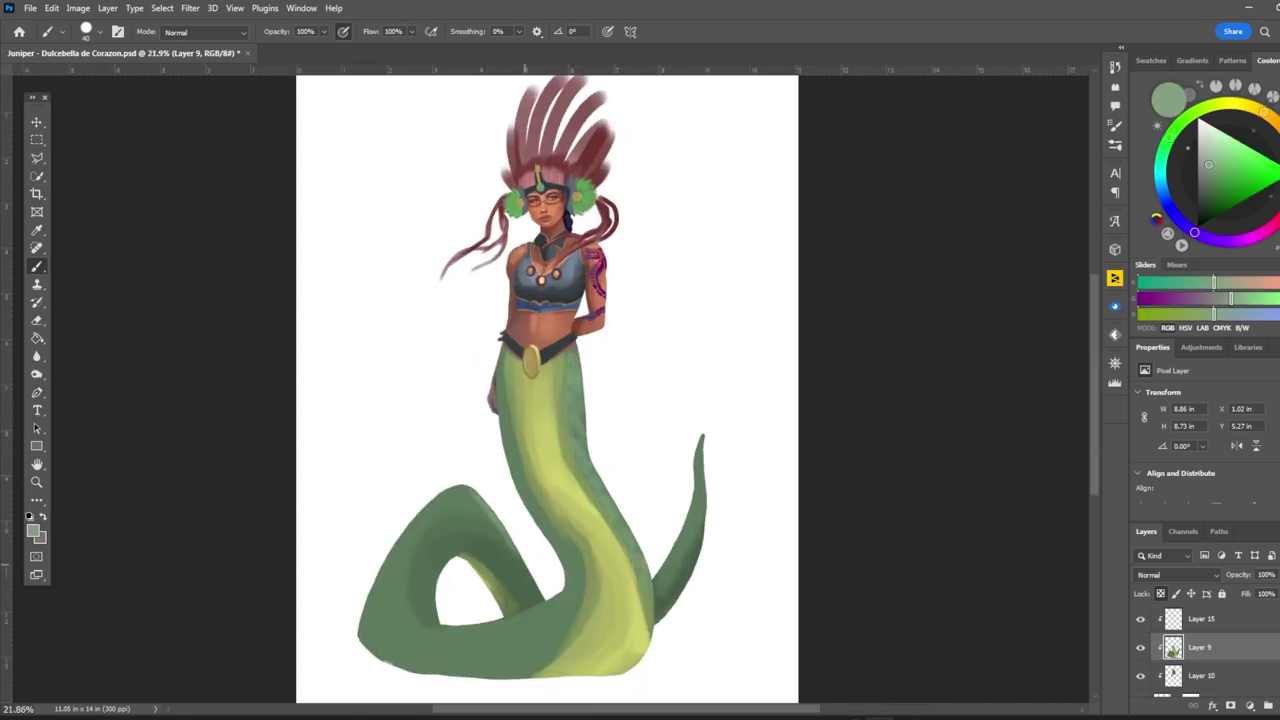
alt+click(405, 585)
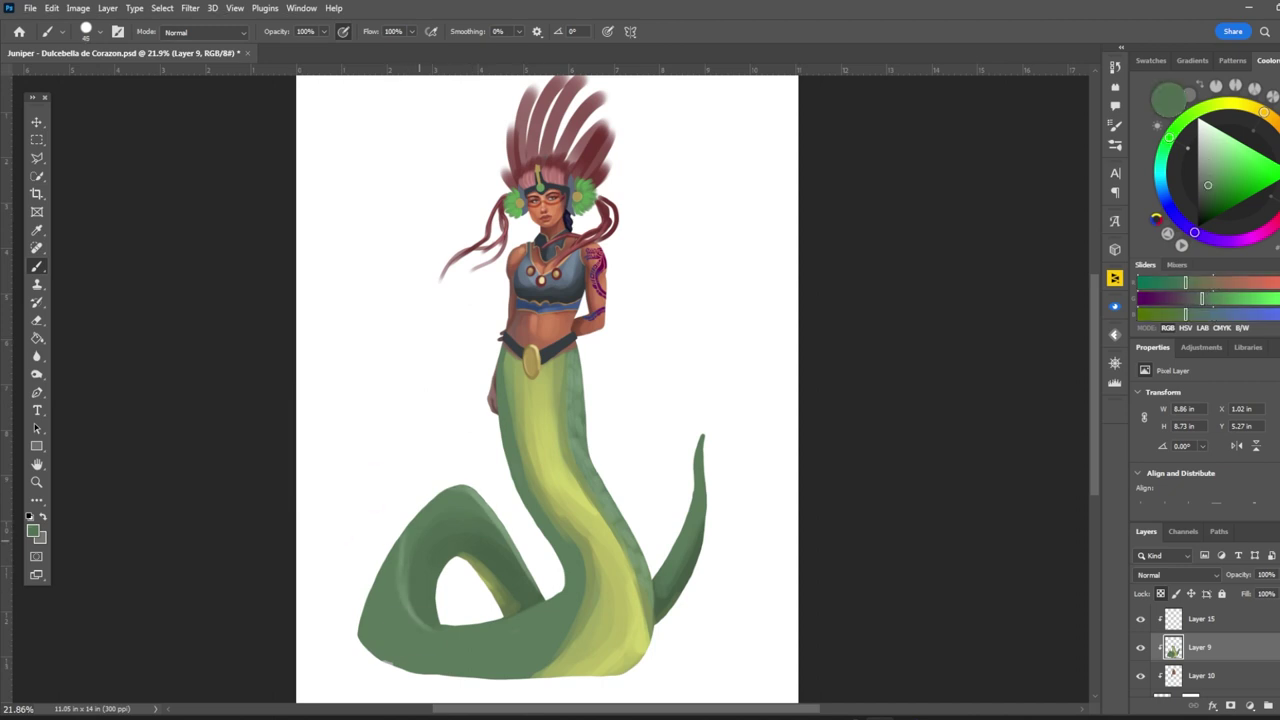
scroll(550, 390, down, 3)
scroll(550, 390, up, 2)
key(ctrl+s)
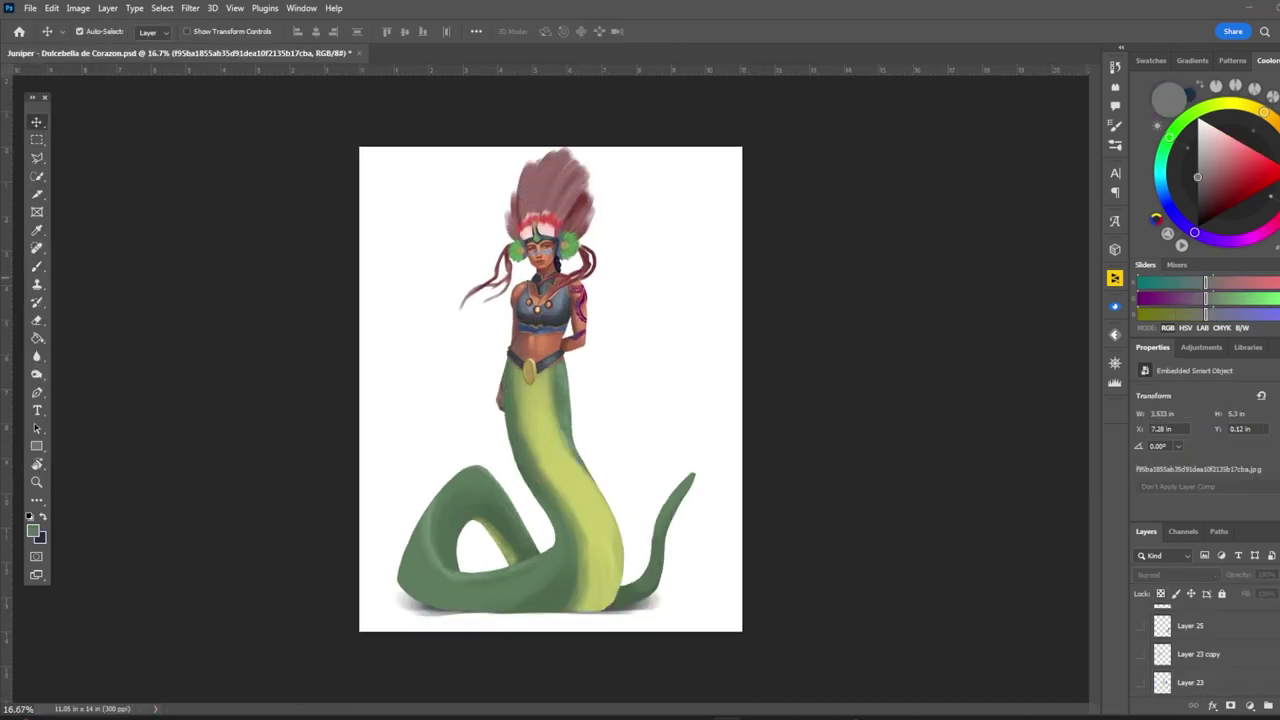
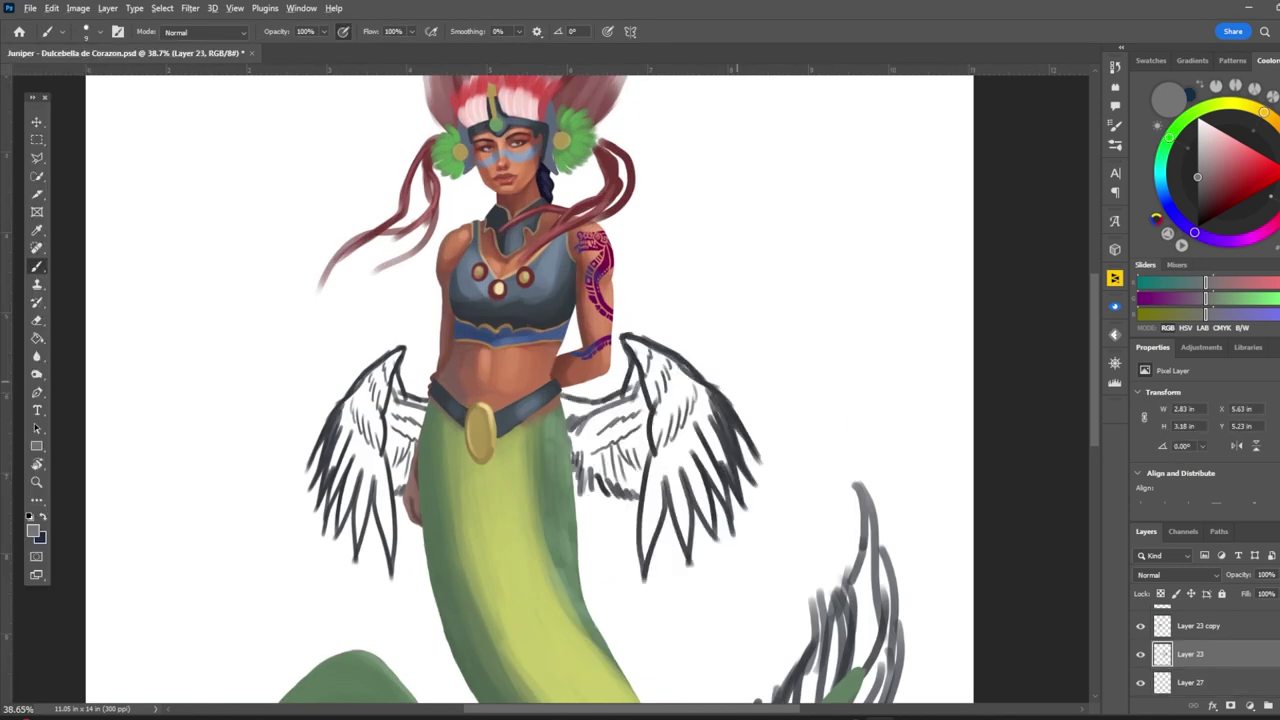
Step: Fill the inner part of the sketched wing beside the tattooed arm with flat grey on Layer 23
scroll(737, 367, up, 3)
mouse_move(456, 405)
mouse_down()
mouse_move(544, 432)
mouse_move(580, 350)
mouse_up()
drag(460, 415, 530, 562)
drag(518, 492, 586, 576)
mouse_move(596, 486)
mouse_down()
mouse_move(472, 436)
mouse_move(560, 508)
mouse_move(590, 410)
mouse_move(568, 472)
mouse_up()
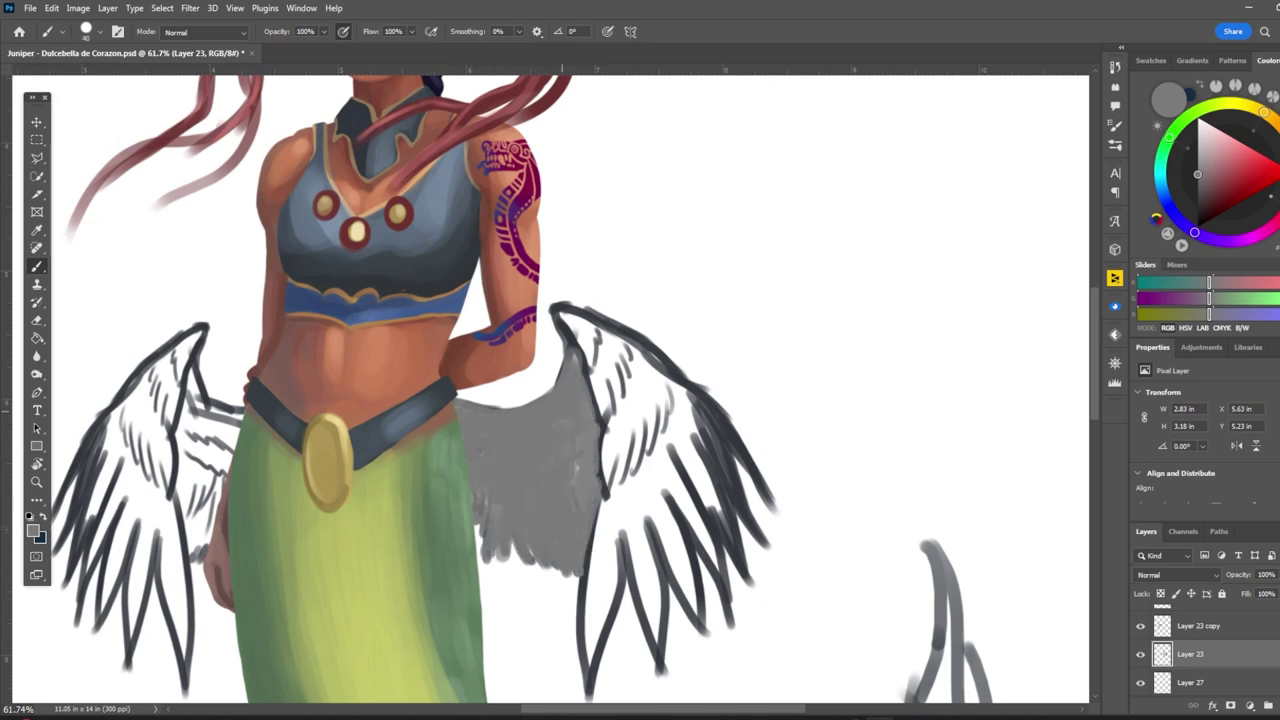
drag(470, 402, 550, 392)
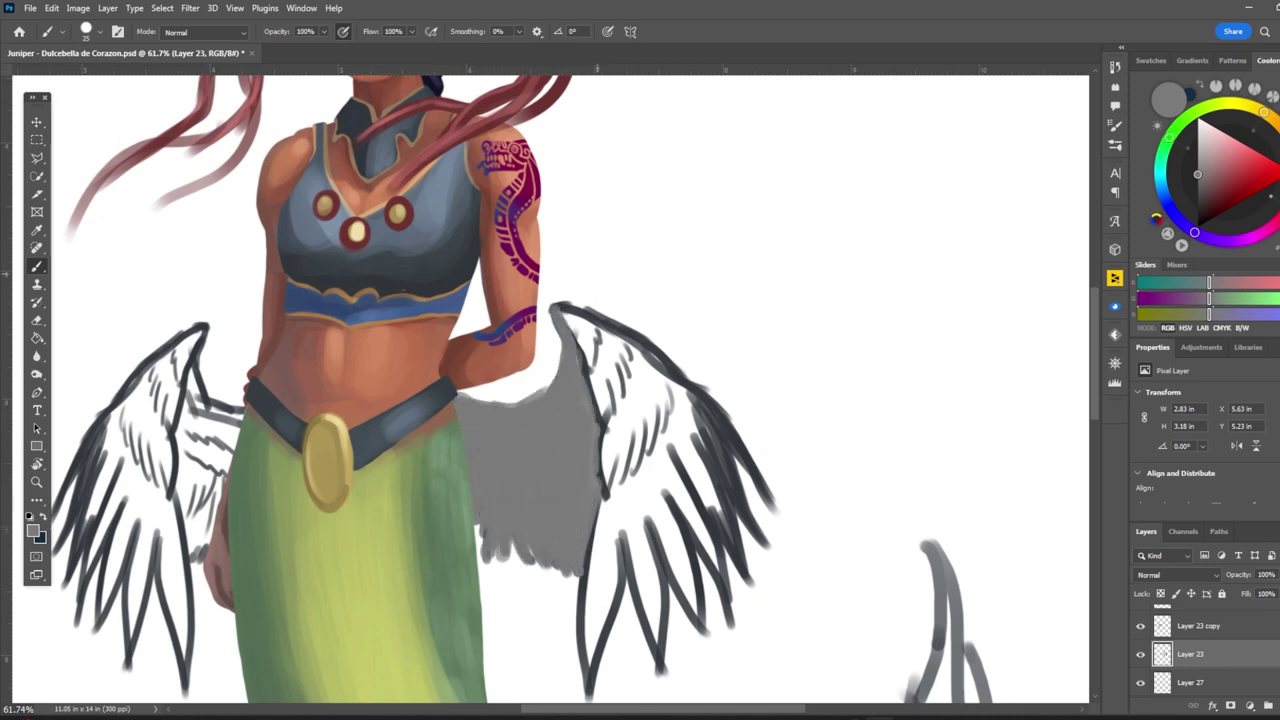
Step: Fill the outer feathers of the same wing with flat grey and refine their tips into sharp points
mouse_move(556, 302)
mouse_down()
mouse_move(676, 382)
mouse_move(772, 505)
mouse_up()
mouse_move(700, 410)
mouse_down()
mouse_move(760, 545)
mouse_move(745, 580)
mouse_move(690, 440)
mouse_move(730, 615)
mouse_up()
mouse_move(690, 450)
mouse_down()
mouse_move(660, 530)
mouse_move(645, 680)
mouse_move(600, 690)
mouse_up()
mouse_move(575, 325)
mouse_down()
mouse_move(615, 485)
mouse_move(650, 345)
mouse_move(690, 470)
mouse_up()
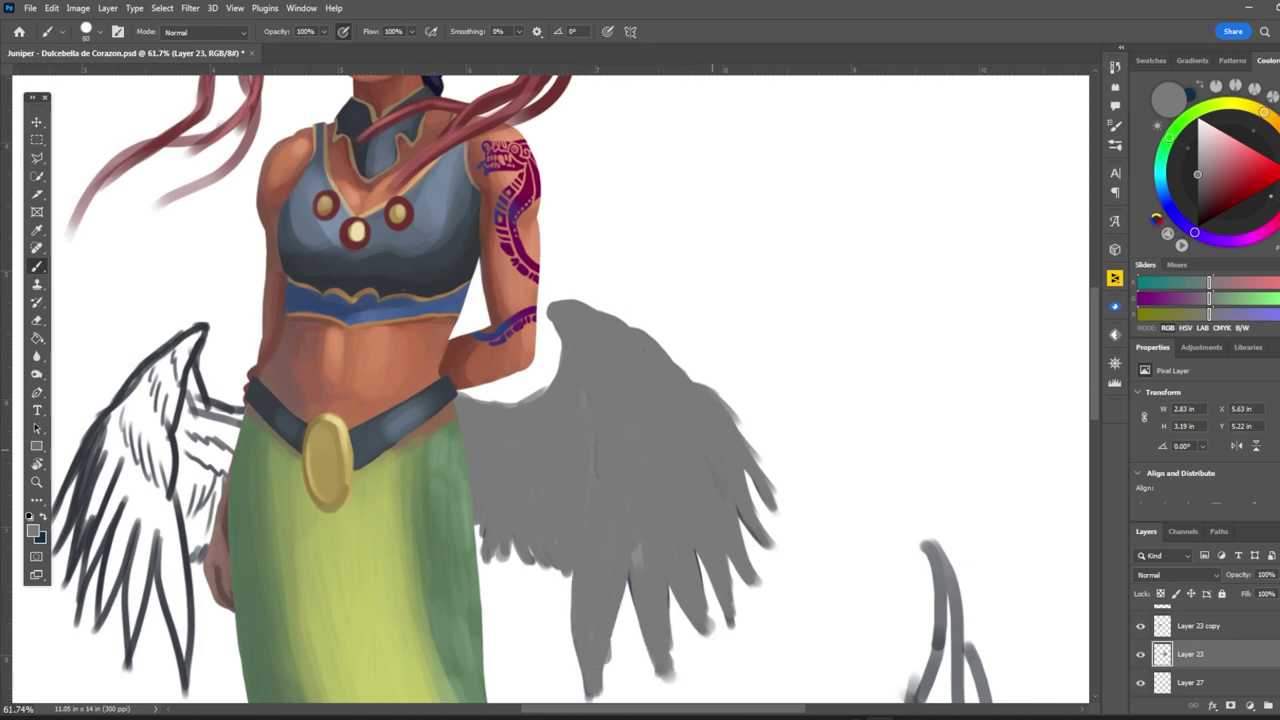
scroll(640, 400, down, 3)
mouse_move(585, 535)
mouse_down()
mouse_move(660, 425)
mouse_move(670, 510)
mouse_move(735, 435)
mouse_move(773, 280)
mouse_up()
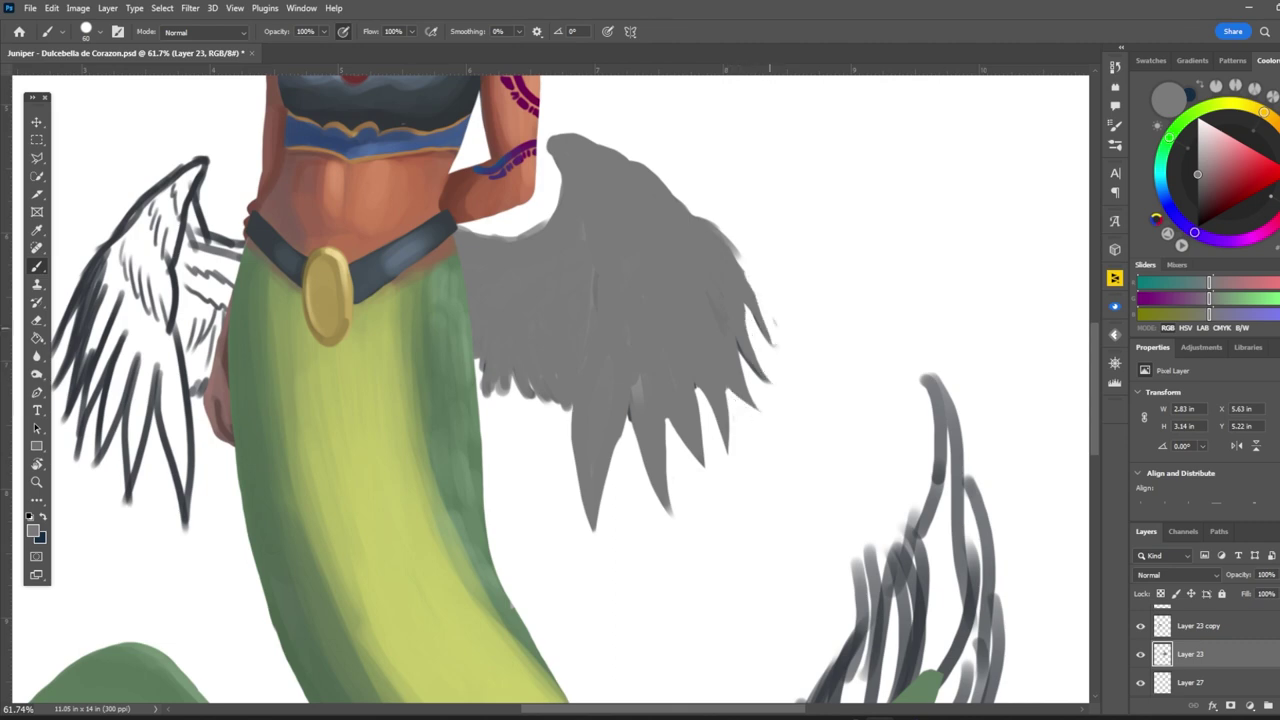
scroll(765, 653, down, 4)
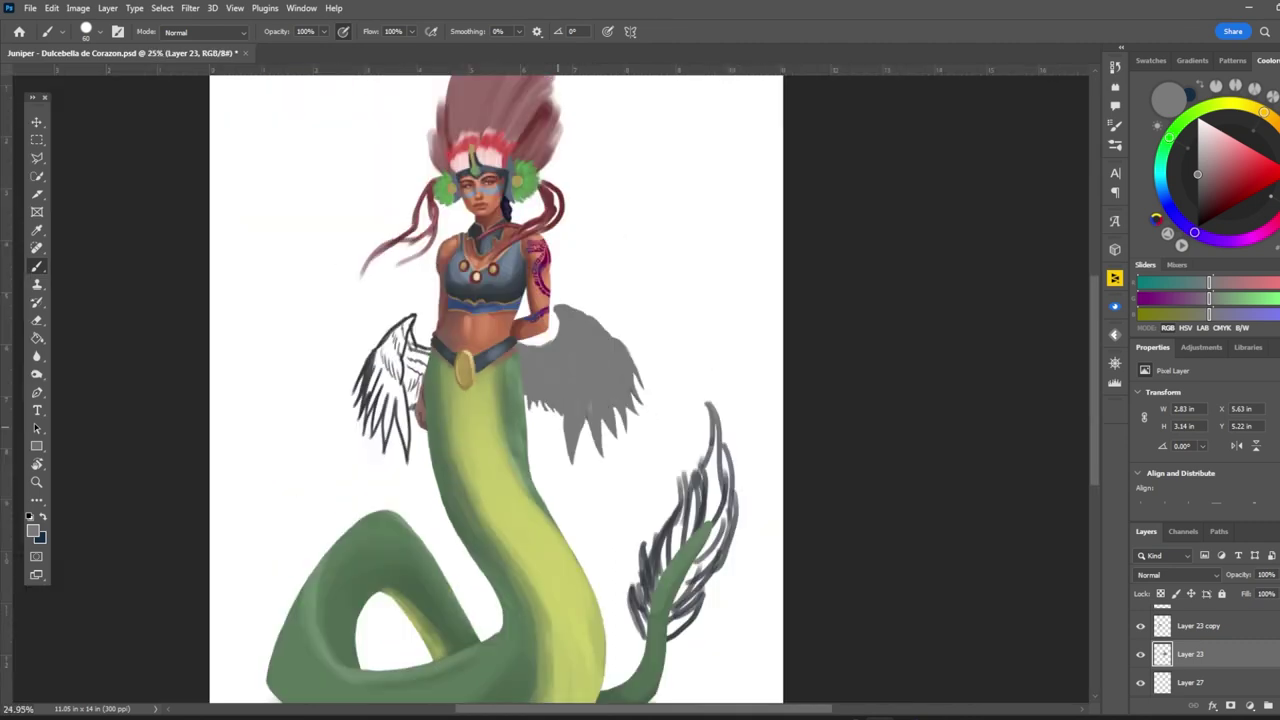
Step: Block in the opposite wing in flat grey on Layer 23 copy and darken the inner feathers with a deeper grey
alt+click(598, 371)
mouse_move(570, 480)
mouse_down()
mouse_move(615, 380)
mouse_move(645, 485)
mouse_up()
scroll(645, 485, down, 1)
key(alt+bracketright)
scroll(465, 364, up, 1)
mouse_move(490, 355)
mouse_down()
mouse_move(425, 460)
mouse_move(425, 510)
mouse_move(445, 540)
mouse_move(470, 470)
mouse_move(465, 570)
mouse_move(490, 600)
mouse_move(450, 420)
mouse_move(490, 362)
mouse_move(462, 372)
mouse_up()
mouse_move(500, 420)
mouse_down()
mouse_move(510, 350)
mouse_move(505, 490)
mouse_up()
alt+click(505, 400)
mouse_move(505, 380)
mouse_down()
mouse_move(505, 430)
mouse_move(510, 400)
mouse_up()
mouse_move(500, 500)
mouse_down()
mouse_move(512, 380)
mouse_move(530, 450)
mouse_up()
drag(515, 385, 505, 500)
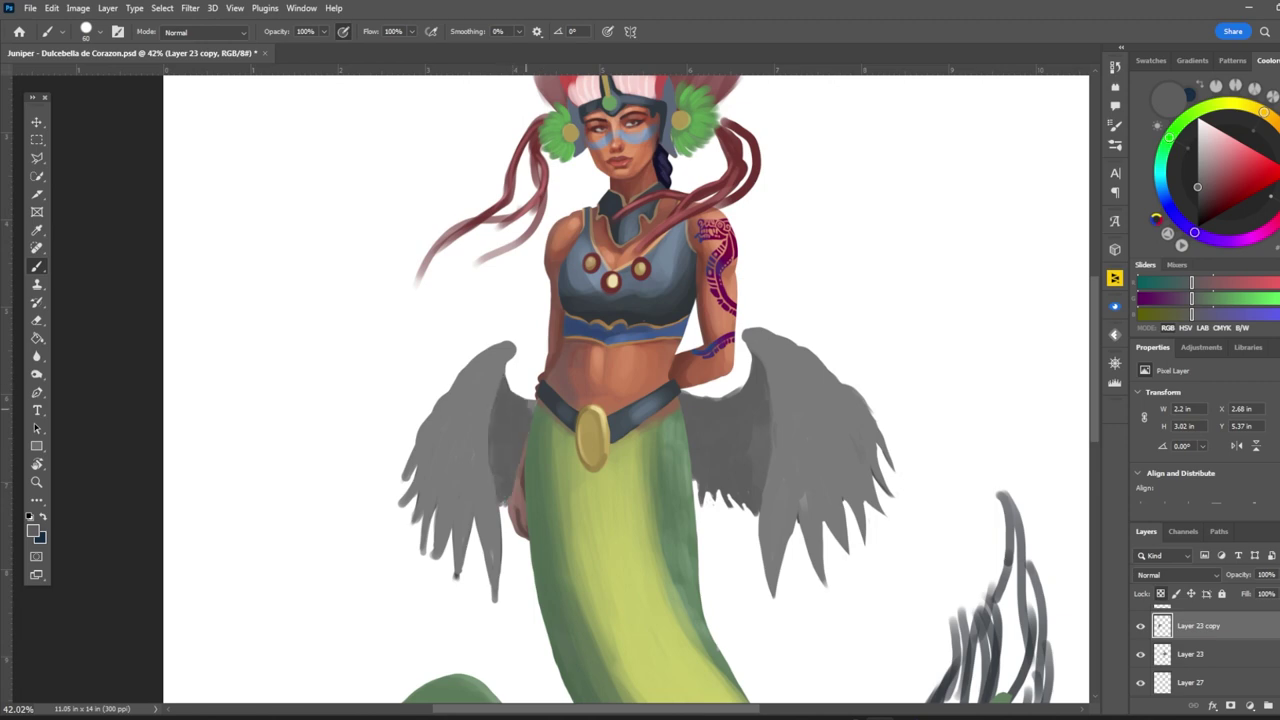
Step: Paint lighter grey feather strokes over the outer part of the wing on Layer 23 copy
scroll(390, 300, down, 3)
scroll(390, 300, up, 4)
alt+click(390, 290)
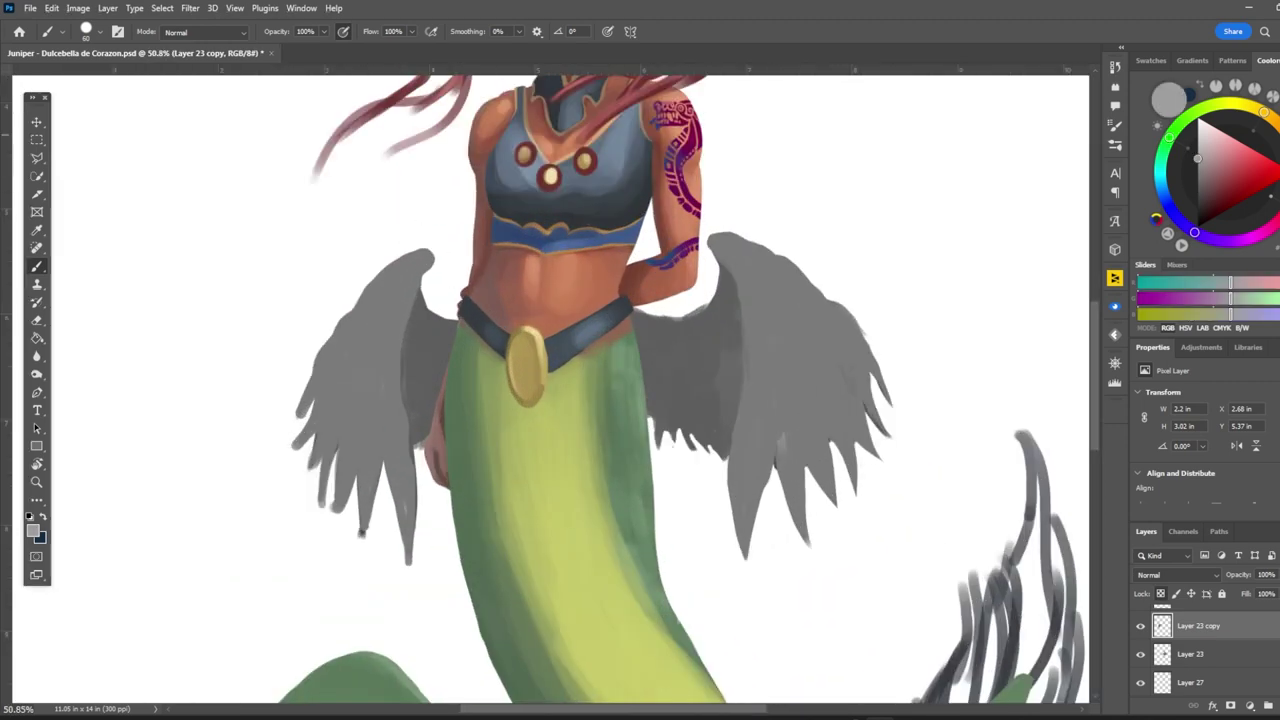
drag(415, 268, 338, 358)
mouse_move(330, 480)
mouse_down()
mouse_move(360, 380)
mouse_move(400, 520)
mouse_move(380, 290)
mouse_move(305, 430)
mouse_up()
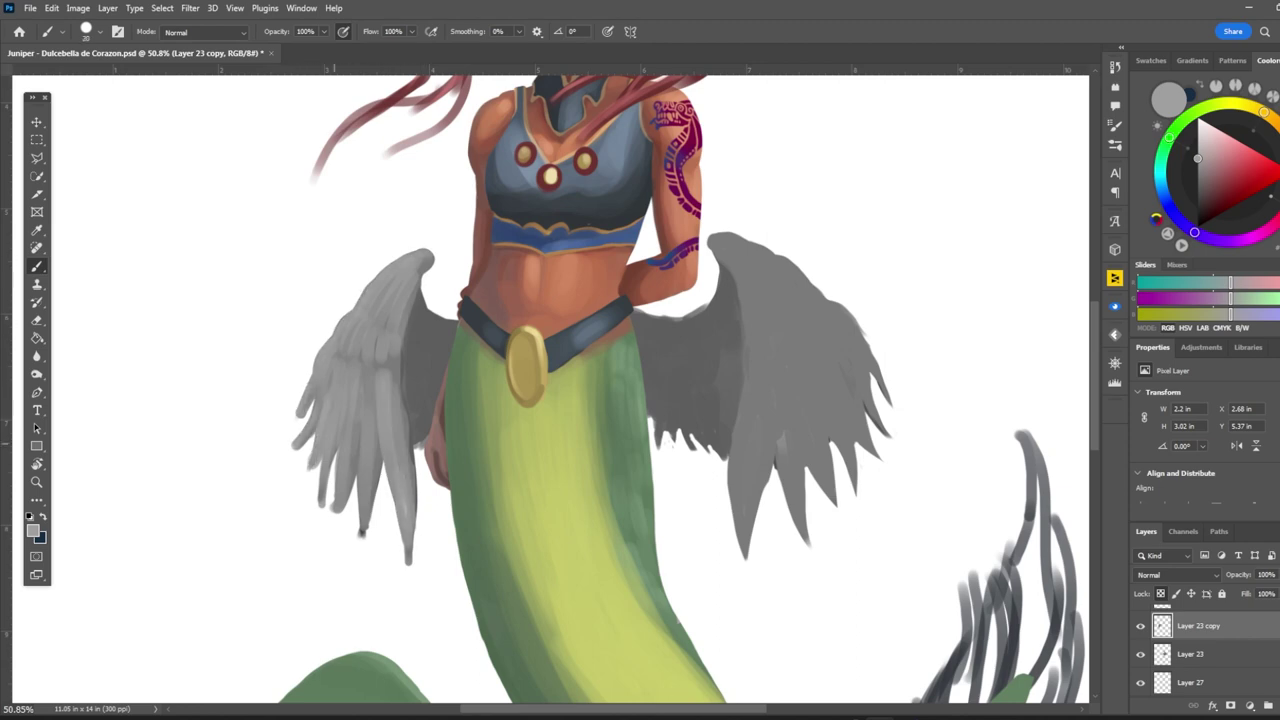
Step: Paint matching lighter grey feather strokes on the larger wing on Layer 23
scroll(527, 373, down, 5)
scroll(533, 354, up, 5)
key(alt+bracketleft)
mouse_move(665, 298)
mouse_down()
mouse_move(750, 385)
mouse_move(690, 520)
mouse_move(745, 470)
mouse_move(789, 360)
mouse_up()
scroll(740, 410, down, 5)
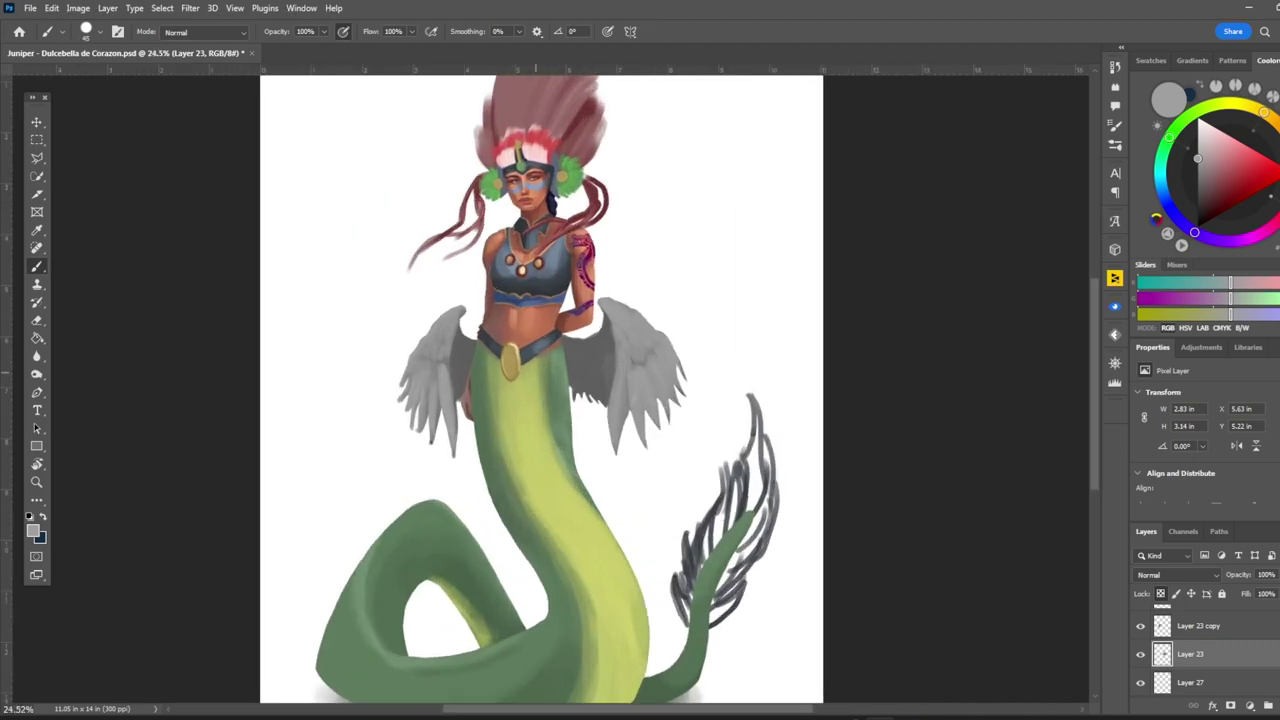
Step: Add mid-grey feather detail to the shaded inner areas of both wings using sampled greys
scroll(740, 410, up, 6)
alt+click(716, 394)
mouse_move(615, 362)
mouse_down()
mouse_move(660, 330)
mouse_move(600, 390)
mouse_move(652, 366)
mouse_move(608, 440)
mouse_move(663, 450)
mouse_up()
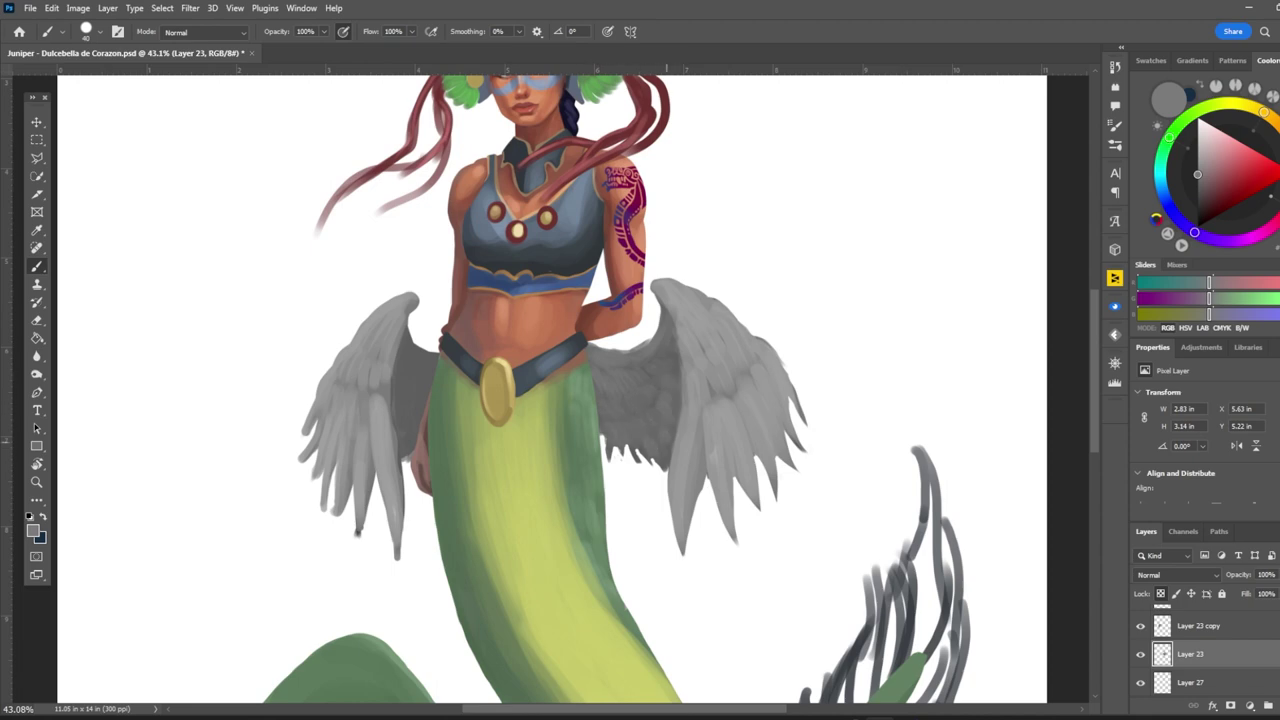
key(alt+bracketright)
drag(428, 374, 410, 405)
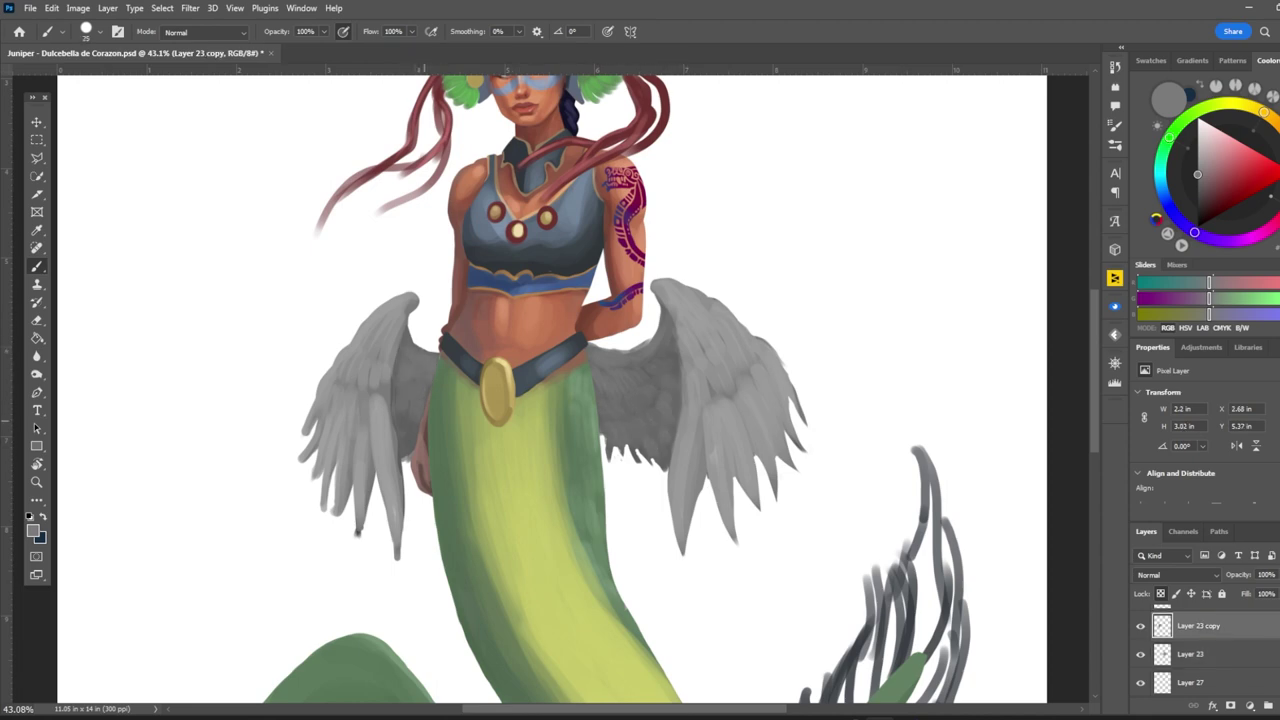
alt+click(409, 367)
drag(412, 300, 386, 436)
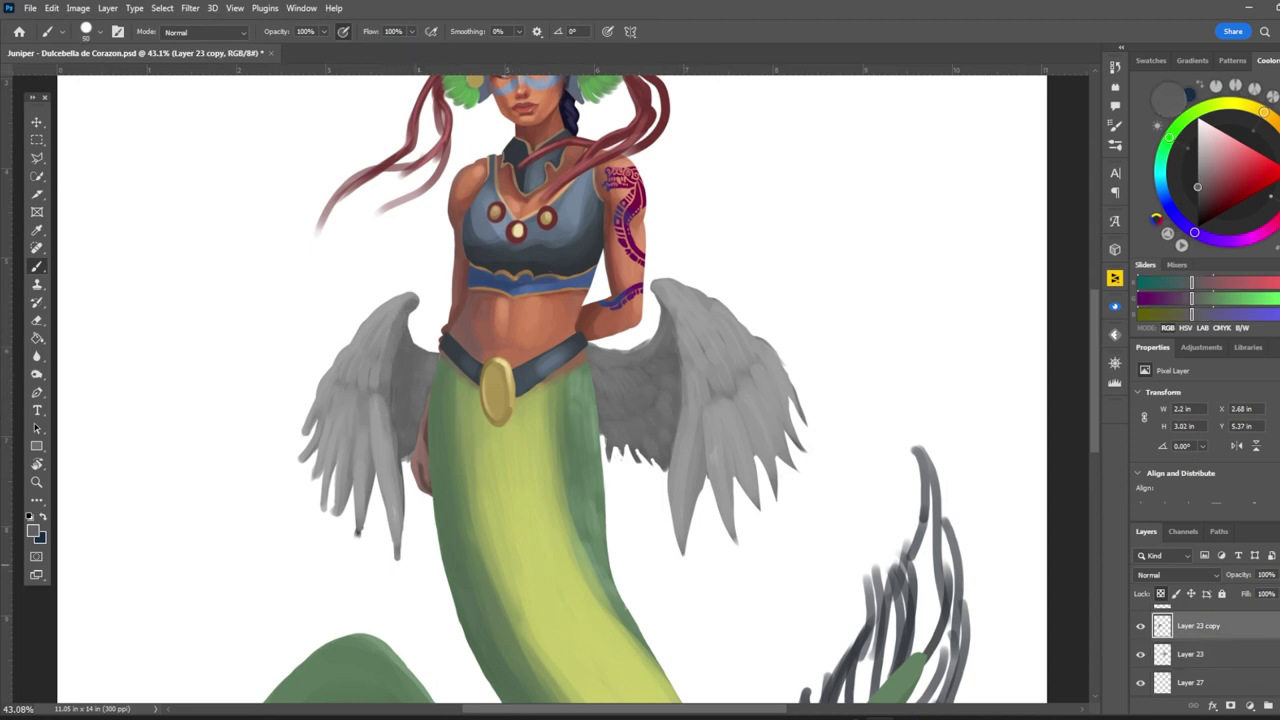
Step: Deepen and blend the long feathers of the larger wing on Layer 23 with sampled greys
key(alt+bracketleft)
drag(680, 320, 690, 486)
alt+click(700, 400)
drag(702, 418, 702, 486)
key(ctrl+0)
scroll(550, 303, up, 4)
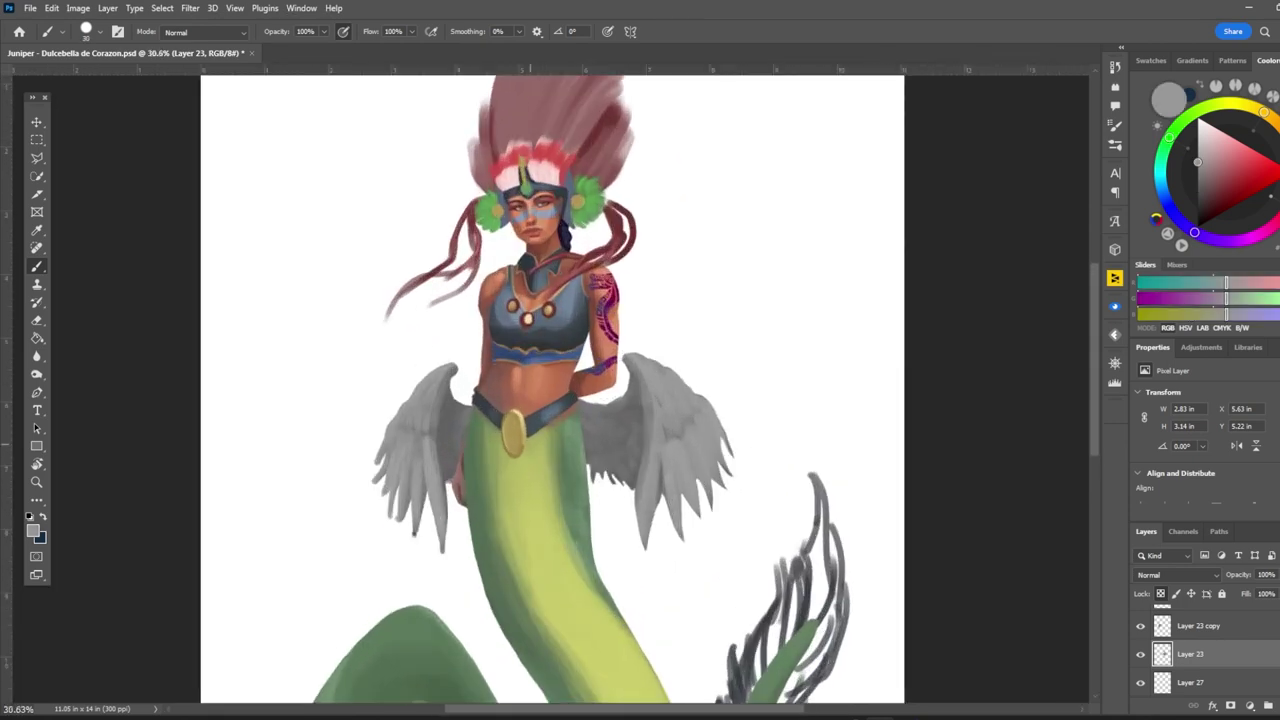
Step: Refine the long feather beside the hanging hand on the Layer 23 copy wing with light grey
key(alt+bracketright)
scroll(373, 555, up, 2)
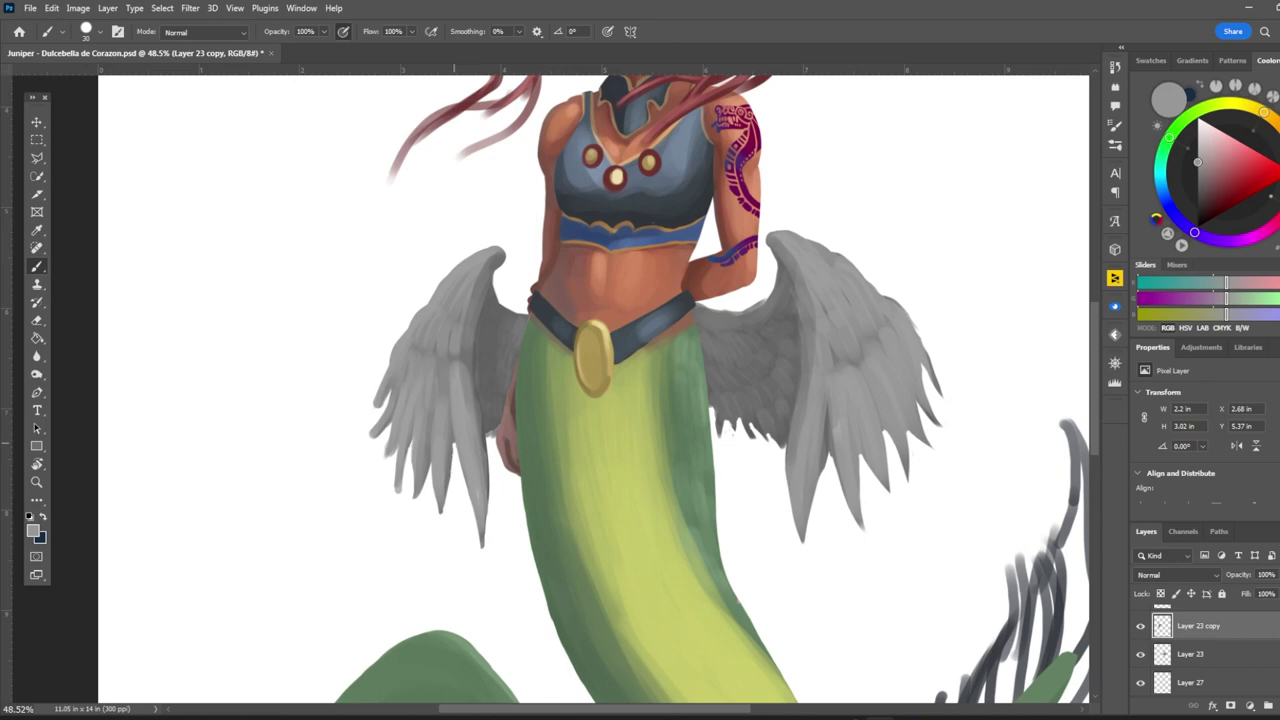
drag(487, 436, 482, 528)
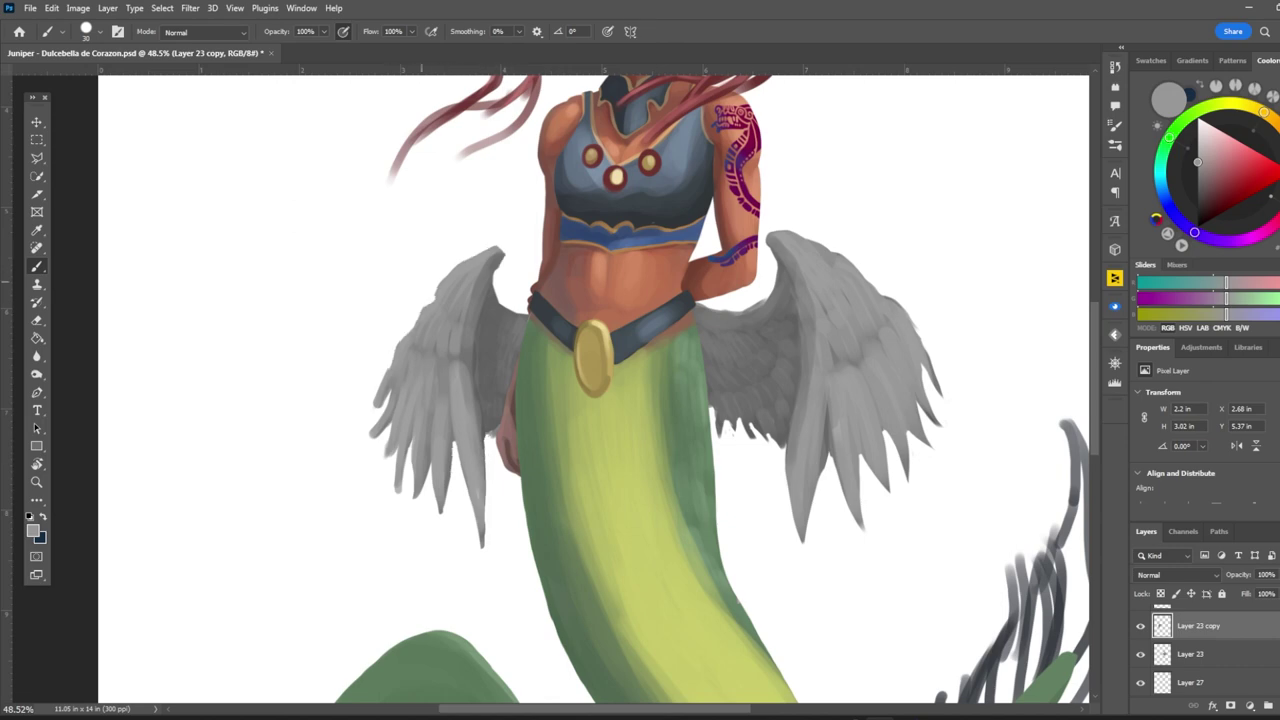
key(alt+bracketleft)
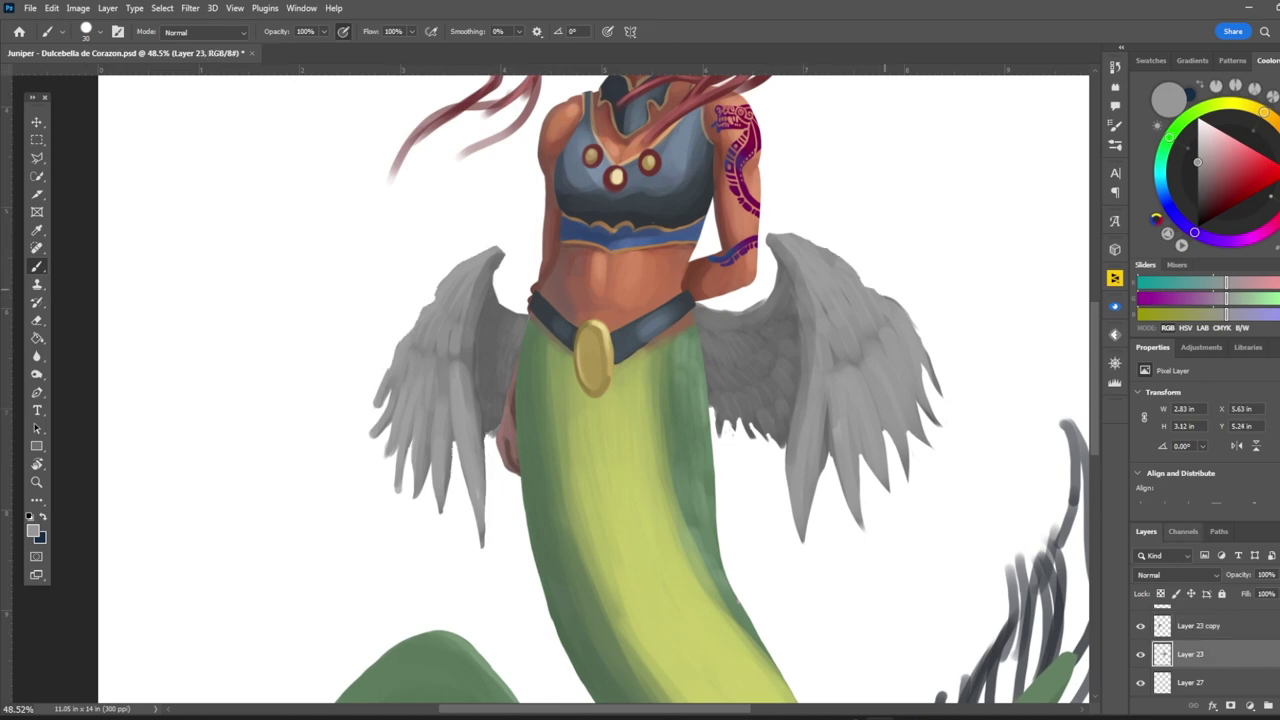
Step: Delete the sketched tail-tip plume on Layer 25 and add a new empty layer for painting it
scroll(470, 376, down, 4)
key(v)
click(470, 376)
key(alt+bracketright)
key(ctrl+shift+alt+n)
key(b)
alt+scroll(745, 670, up, 3)
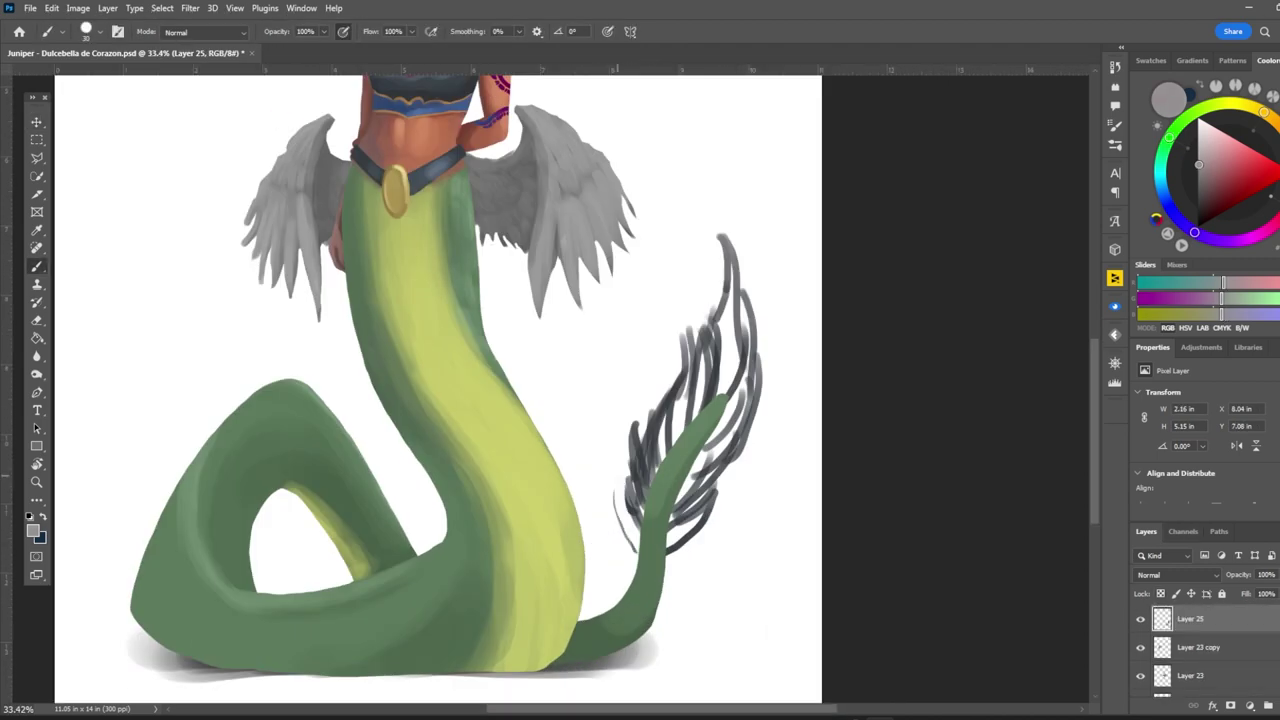
key(Delete)
key(ctrl+shift+alt+n)
Step: Block in a flat warm-grey feathered plume with jagged points around the tip of the tail
drag(644, 522, 640, 428)
mouse_move(645, 486)
mouse_down()
mouse_move(660, 380)
mouse_move(666, 408)
mouse_up()
drag(670, 456, 684, 358)
drag(682, 428, 740, 334)
drag(668, 458, 690, 358)
drag(662, 432, 668, 386)
mouse_move(700, 412)
mouse_down()
mouse_move(772, 306)
mouse_move(758, 338)
mouse_up()
drag(702, 452, 764, 348)
drag(692, 476, 756, 418)
drag(680, 494, 726, 448)
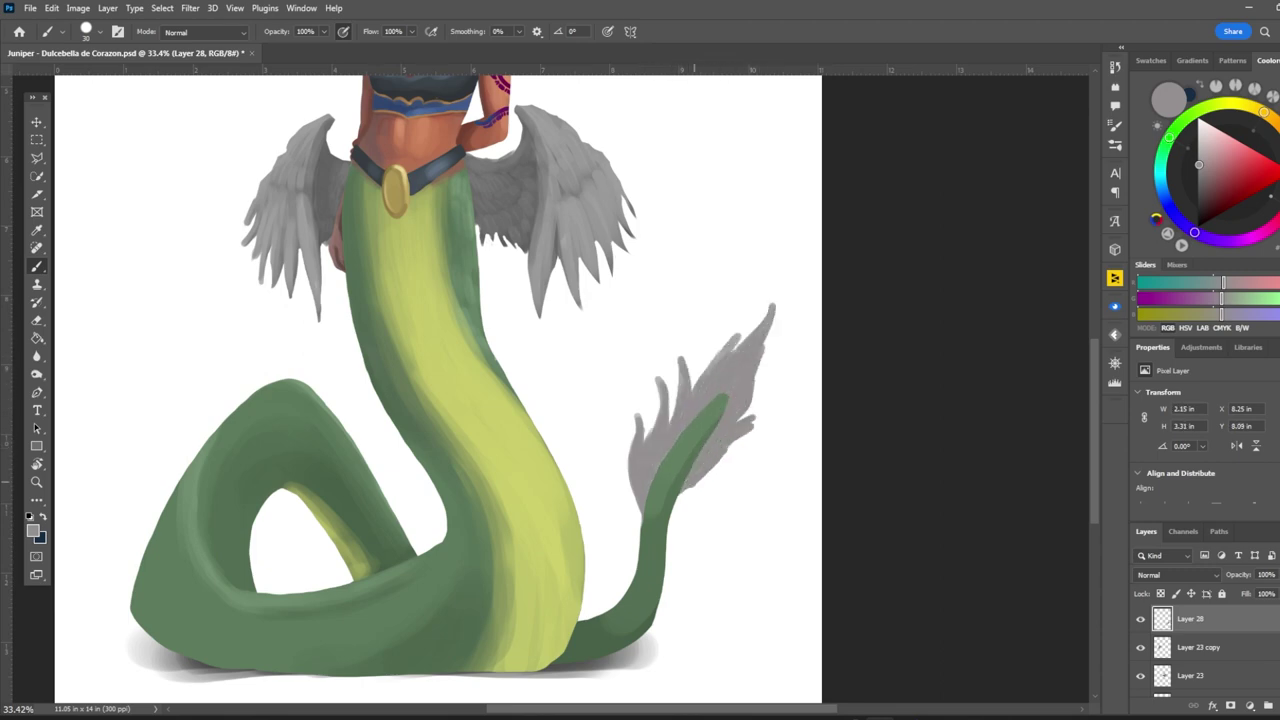
drag(670, 530, 740, 458)
drag(684, 506, 716, 474)
Step: Extend the plume's top point and reshape the spikes along both of its edges in the same grey
scroll(440, 390, up, 2)
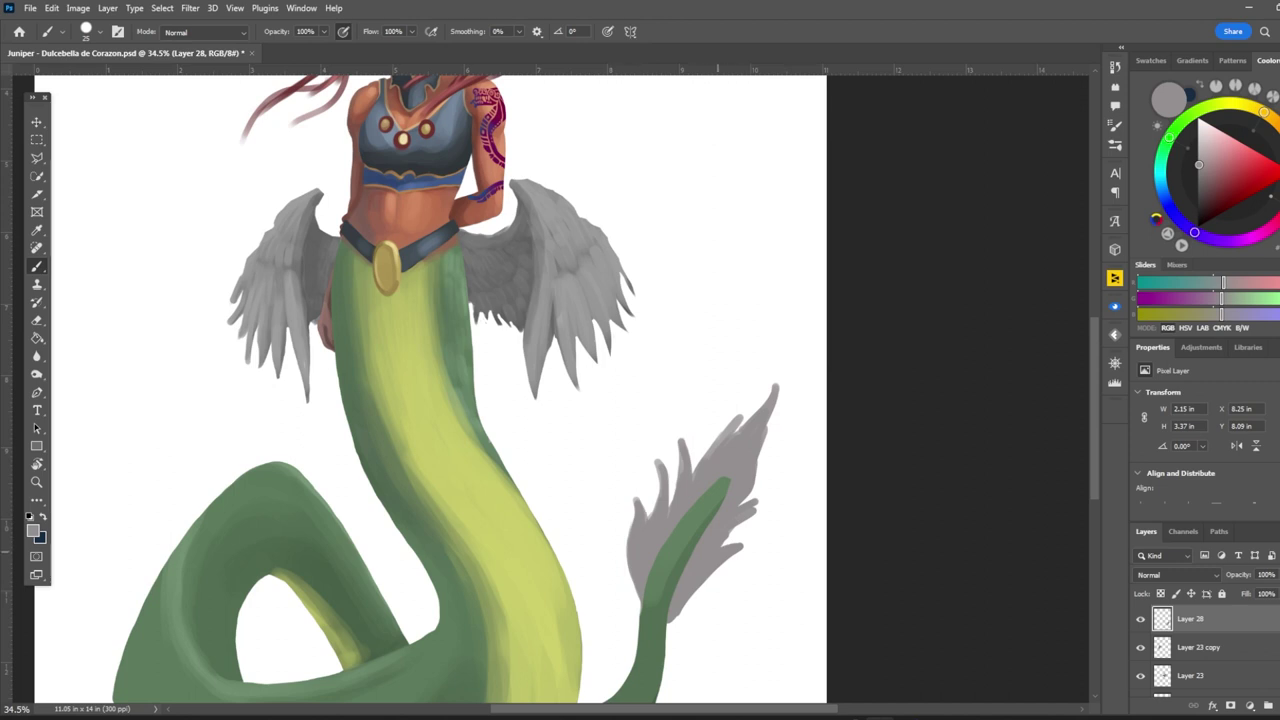
drag(752, 452, 776, 374)
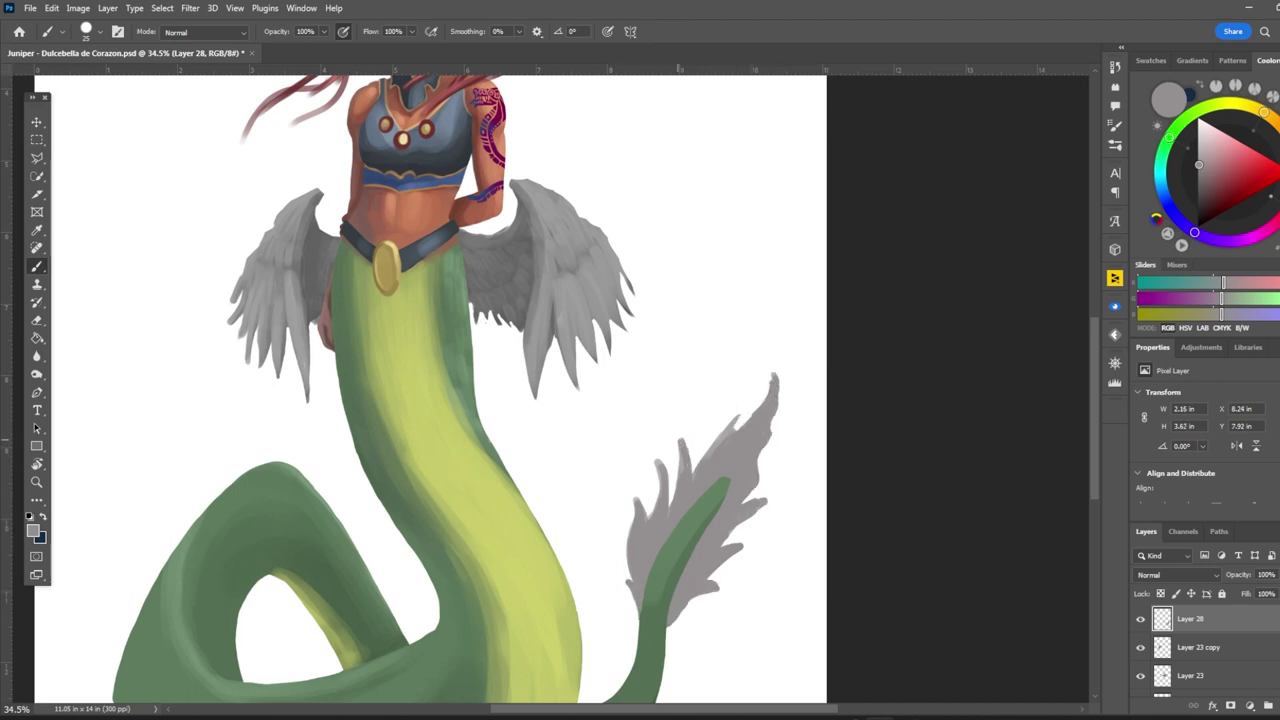
scroll(651, 547, down, 3)
drag(638, 570, 673, 558)
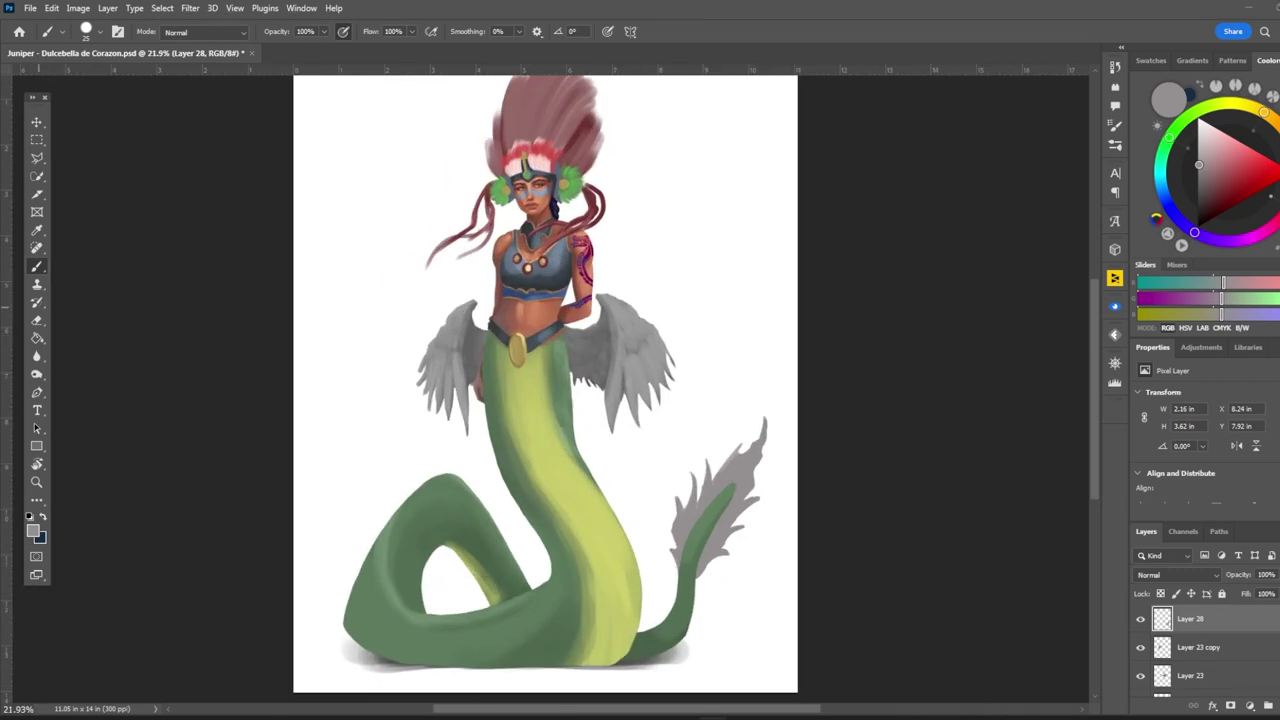
drag(712, 462, 694, 500)
drag(740, 452, 764, 420)
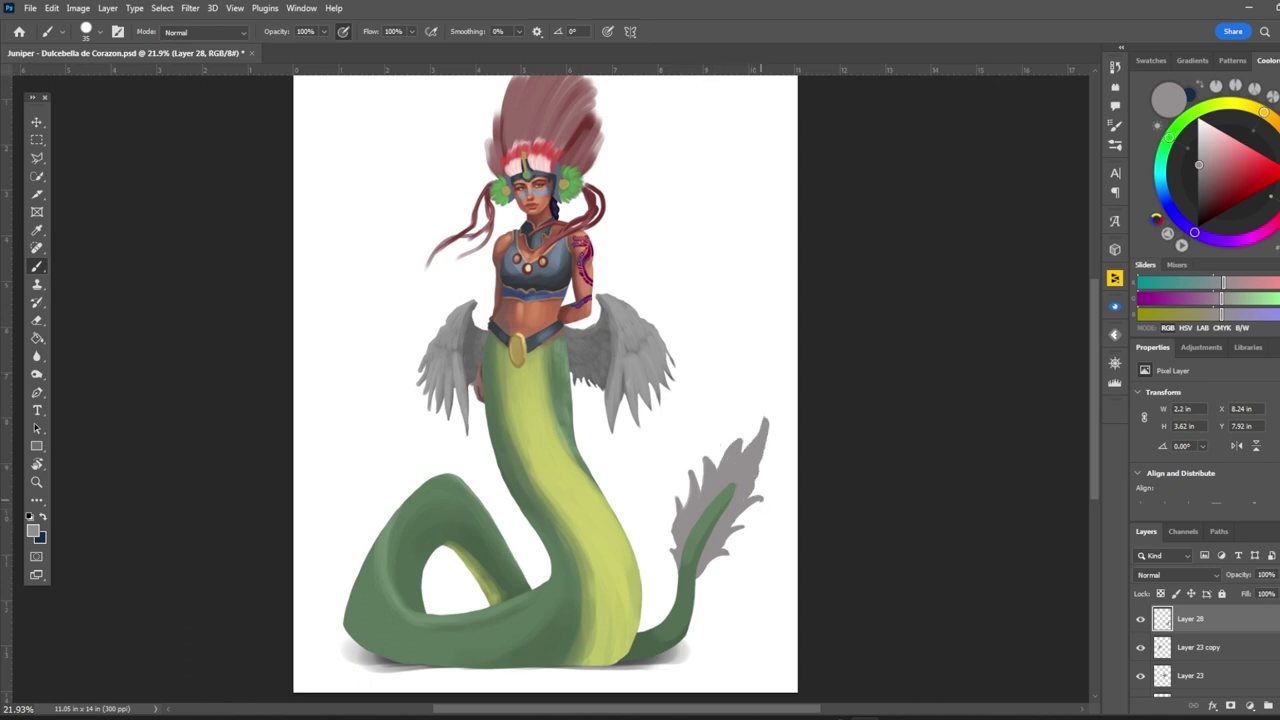
drag(731, 545, 705, 575)
scroll(545, 400, up, 1)
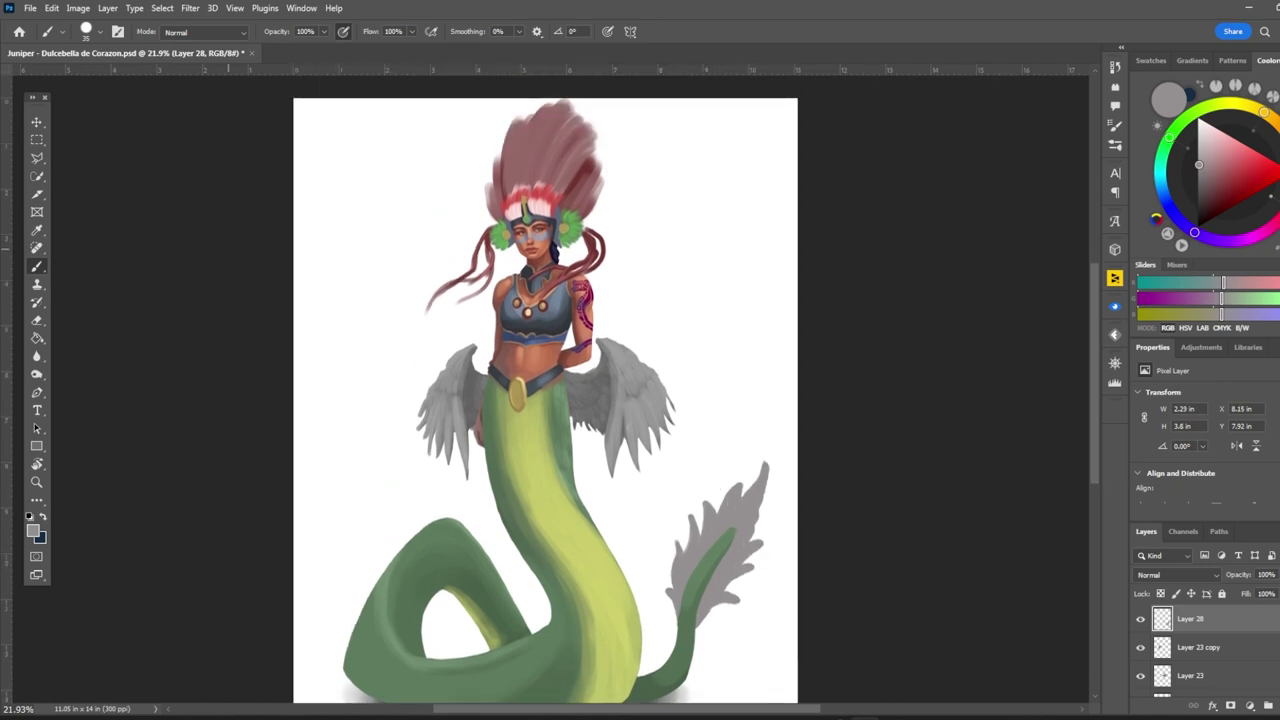
Step: Paint two light-blue sash strips draping from the gold belt buckle around the hips on a new layer
key(v)
key(ctrl+shift+alt+n)
scroll(590, 390, up, 2)
key(b)
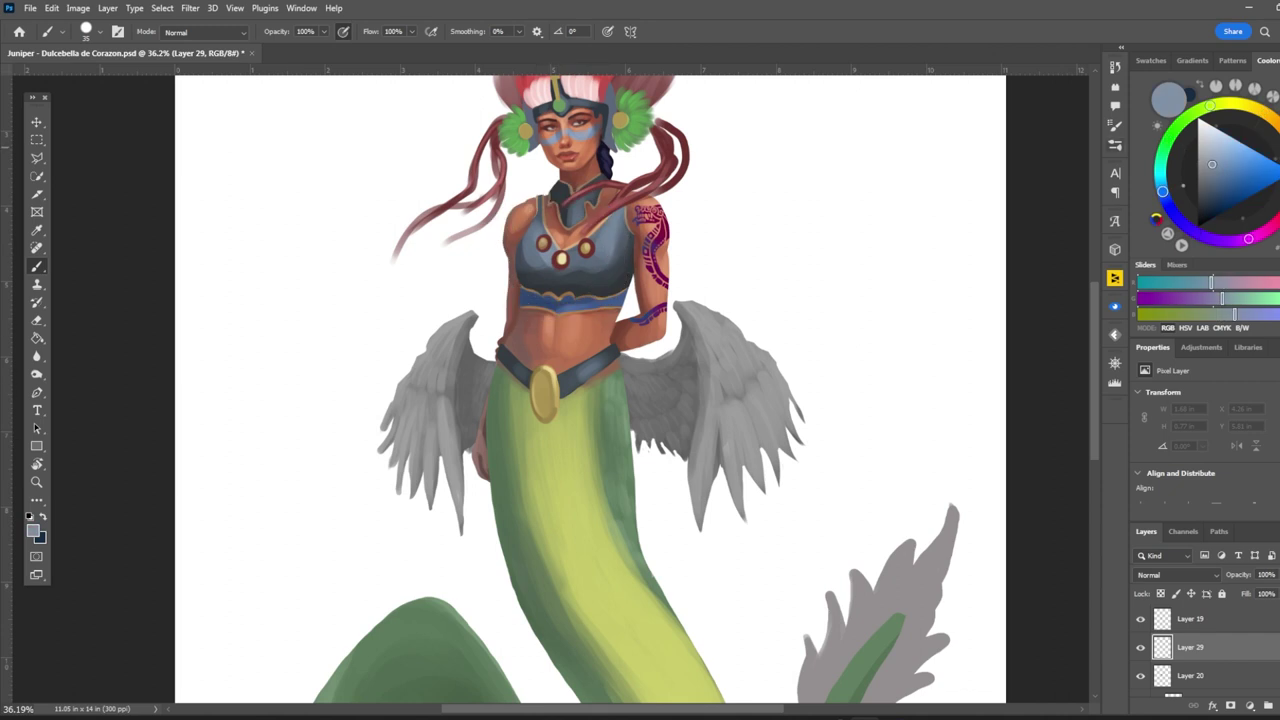
alt+click(537, 128)
mouse_move(530, 405)
mouse_down()
mouse_move(486, 522)
mouse_move(623, 468)
mouse_move(650, 530)
mouse_up()
drag(496, 448, 487, 492)
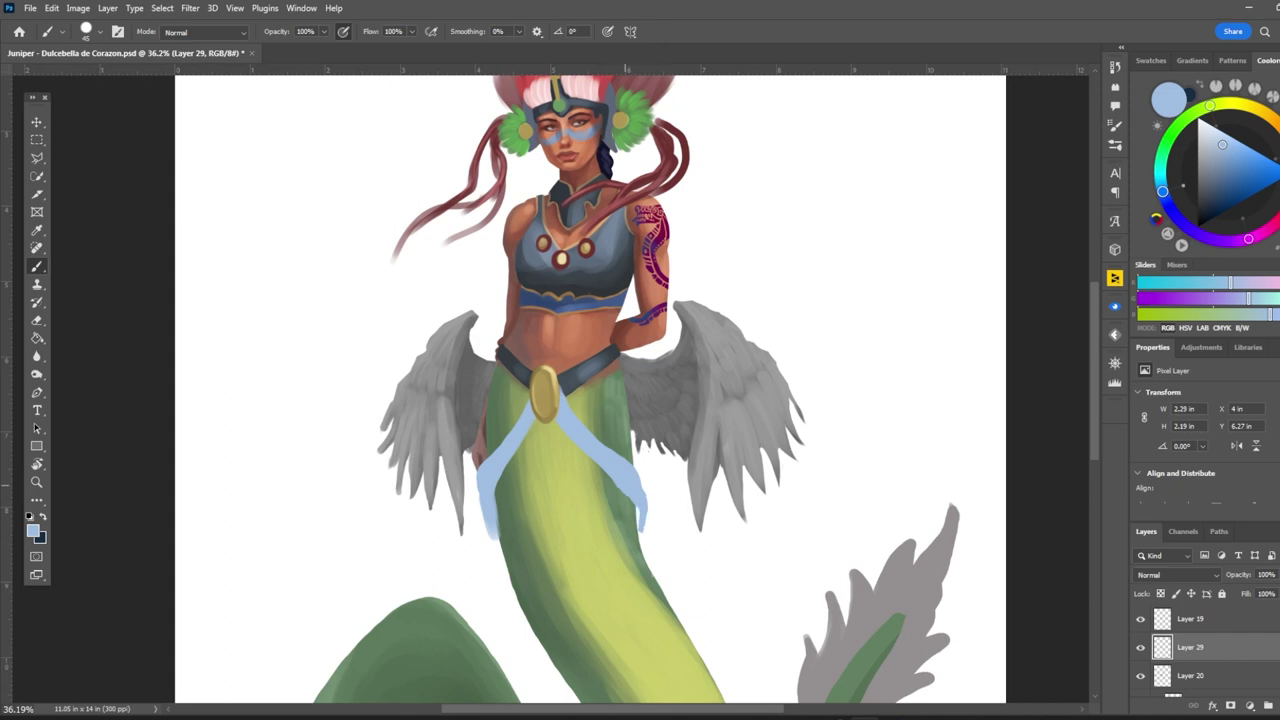
drag(488, 538, 497, 505)
Step: Shade the two sash strips with sampled darker and lighter blues to suggest folds
alt+click(520, 428)
mouse_move(530, 405)
mouse_down()
mouse_move(486, 510)
mouse_move(636, 530)
mouse_up()
alt+click(574, 432)
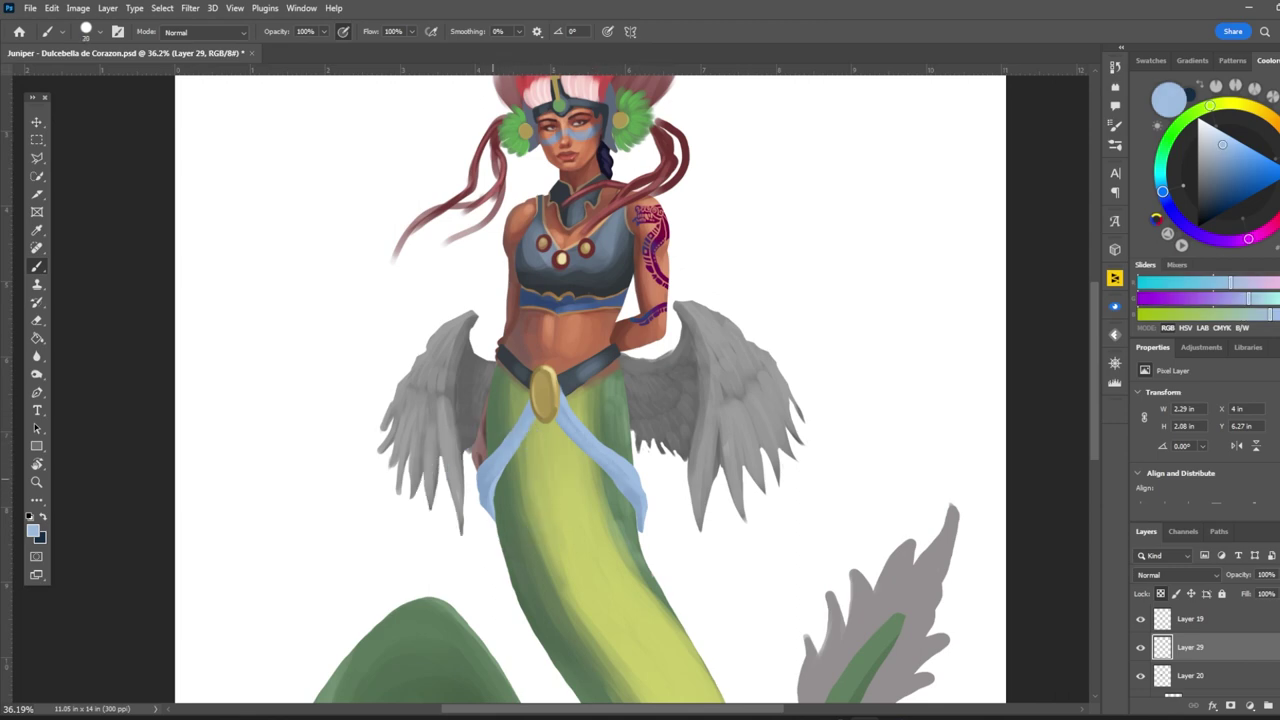
alt+click(520, 430)
drag(526, 402, 480, 490)
drag(562, 408, 640, 530)
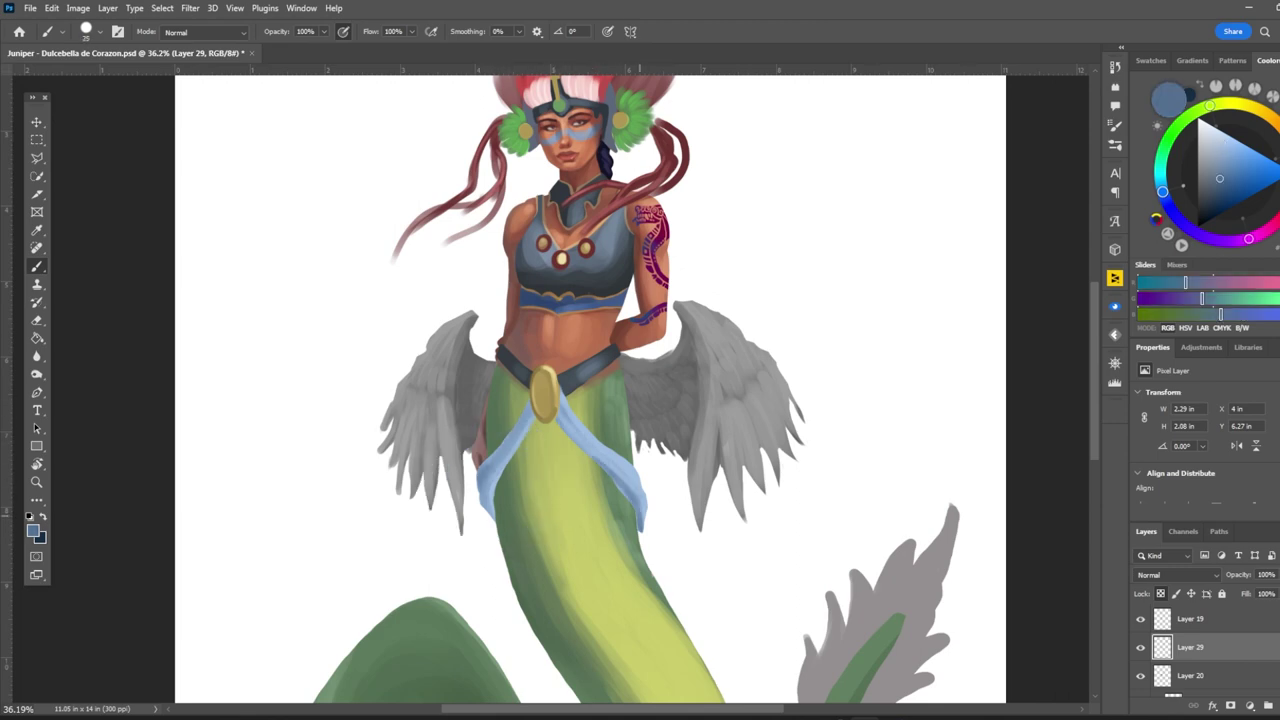
alt+click(625, 489)
scroll(625, 489, down, 3)
scroll(625, 489, up, 2)
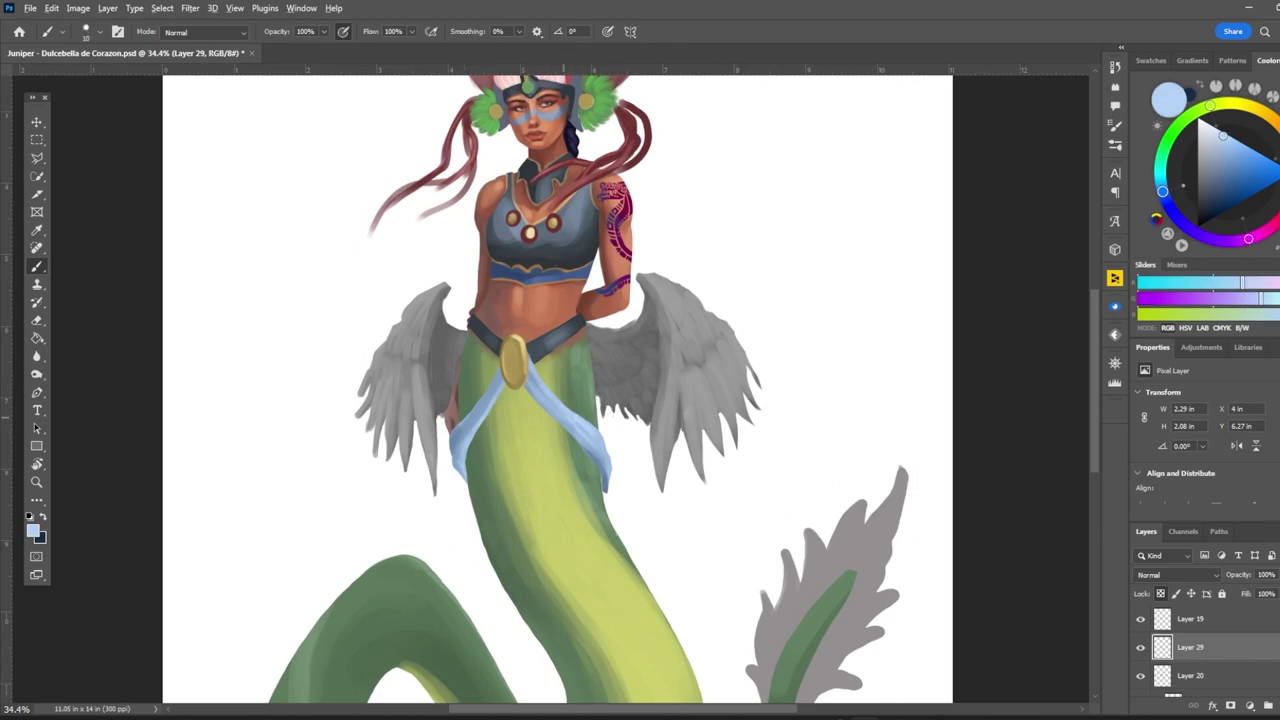
Step: Block in a light-blue cloth hanging from the belt buckle on a new layer above the sash strips
scroll(557, 390, down, 2)
key(ctrl+shift+alt+n)
drag(510, 430, 530, 436)
mouse_move(512, 378)
mouse_down()
mouse_move(576, 478)
mouse_move(554, 440)
mouse_move(505, 480)
mouse_move(550, 445)
mouse_move(525, 480)
mouse_move(592, 460)
mouse_move(512, 496)
mouse_up()
key(ctrl+bracketright)
scroll(550, 390, down, 1)
scroll(550, 390, up, 4)
Step: Paint the hanging cloth's vertical folds and its flared end sweeping sideways in varied blues
mouse_move(563, 298)
mouse_down()
mouse_move(548, 376)
mouse_move(502, 378)
mouse_move(562, 500)
mouse_up()
mouse_move(560, 385)
mouse_down()
mouse_move(605, 470)
mouse_move(640, 400)
mouse_move(665, 440)
mouse_move(580, 480)
mouse_move(505, 380)
mouse_move(508, 470)
mouse_move(560, 505)
mouse_move(640, 420)
mouse_up()
alt+click(540, 380)
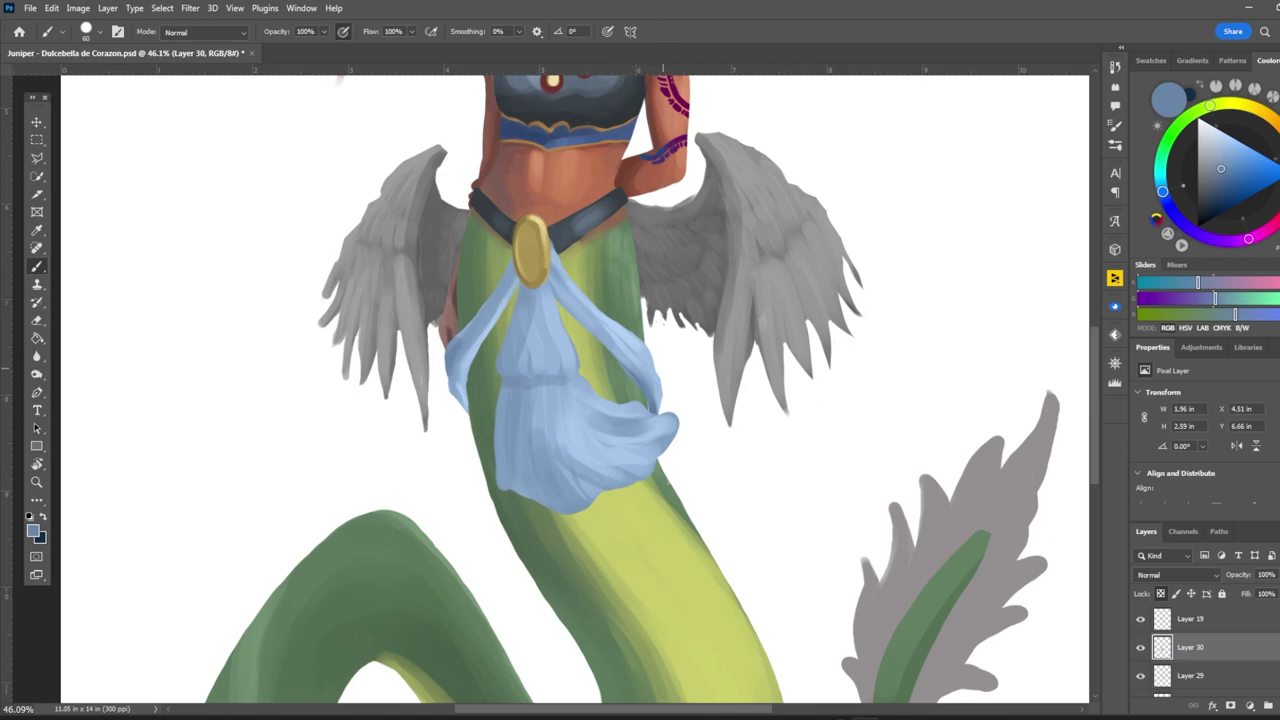
scroll(575, 390, down, 5)
scroll(575, 390, up, 5)
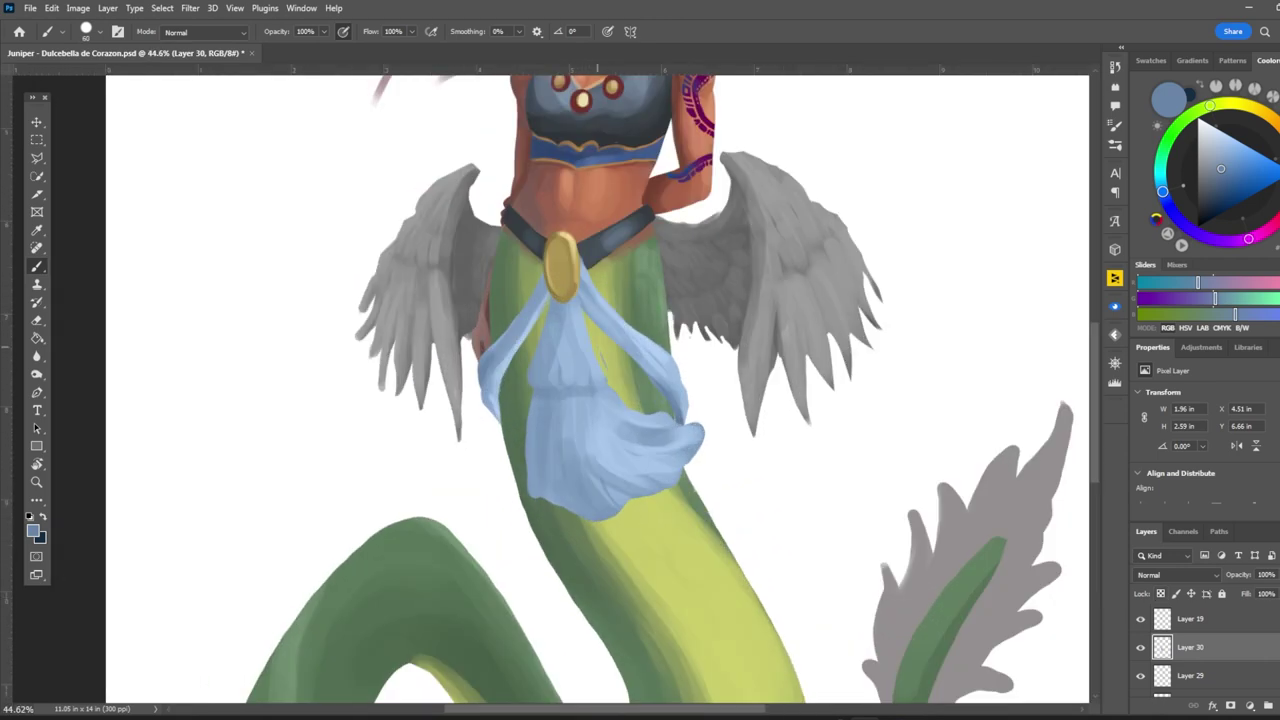
Step: Deepen the blue shading along the outer edge of the hanging hip cloth
drag(529, 400, 531, 496)
scroll(575, 390, down, 4)
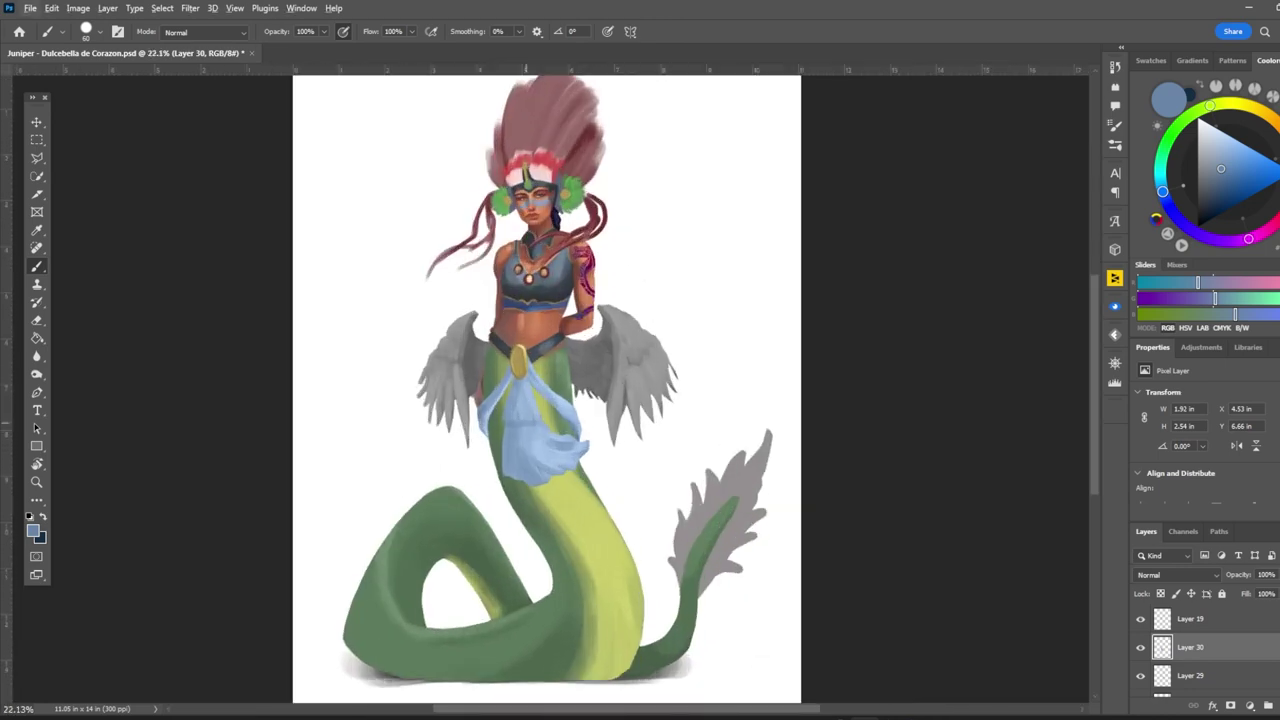
scroll(575, 390, up, 2)
key(v)
scroll(575, 390, down, 1)
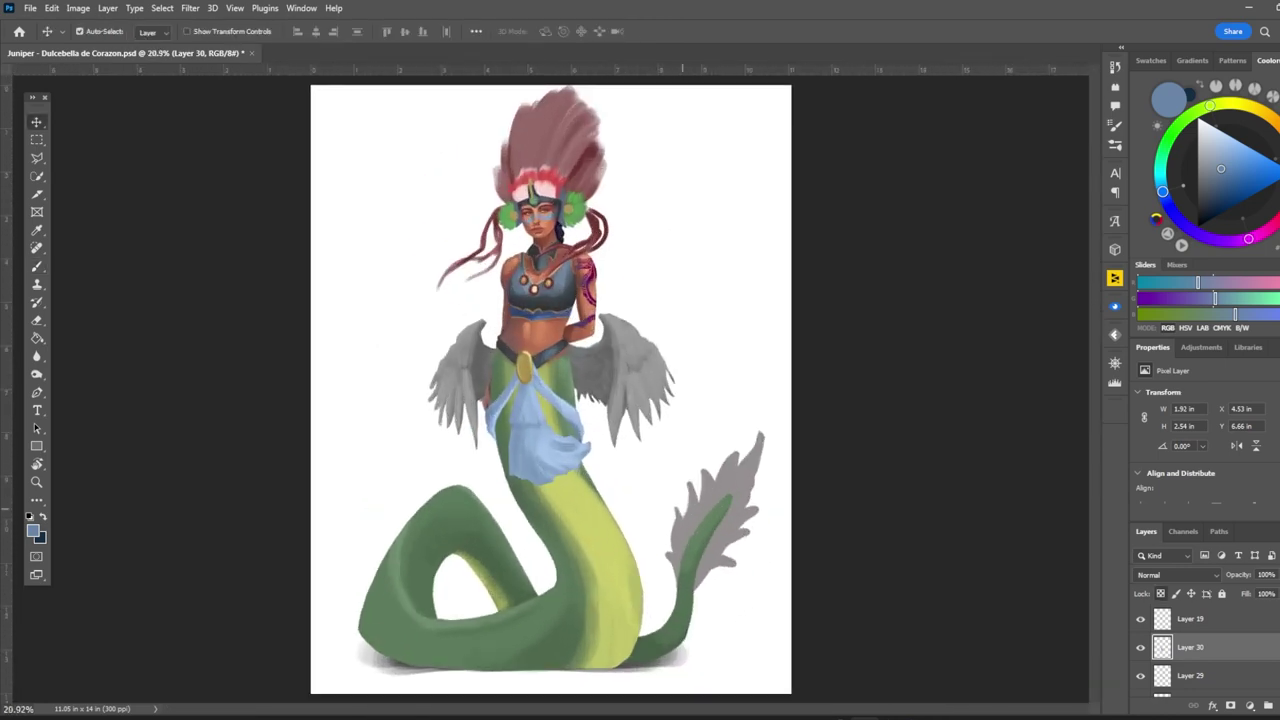
Step: Recolour the grey tail plume with a flat dark red on its own layer
key(alt+bracketleft)
key(alt+bracketleft)
key(b)
key(shift+alt+BackSpace)
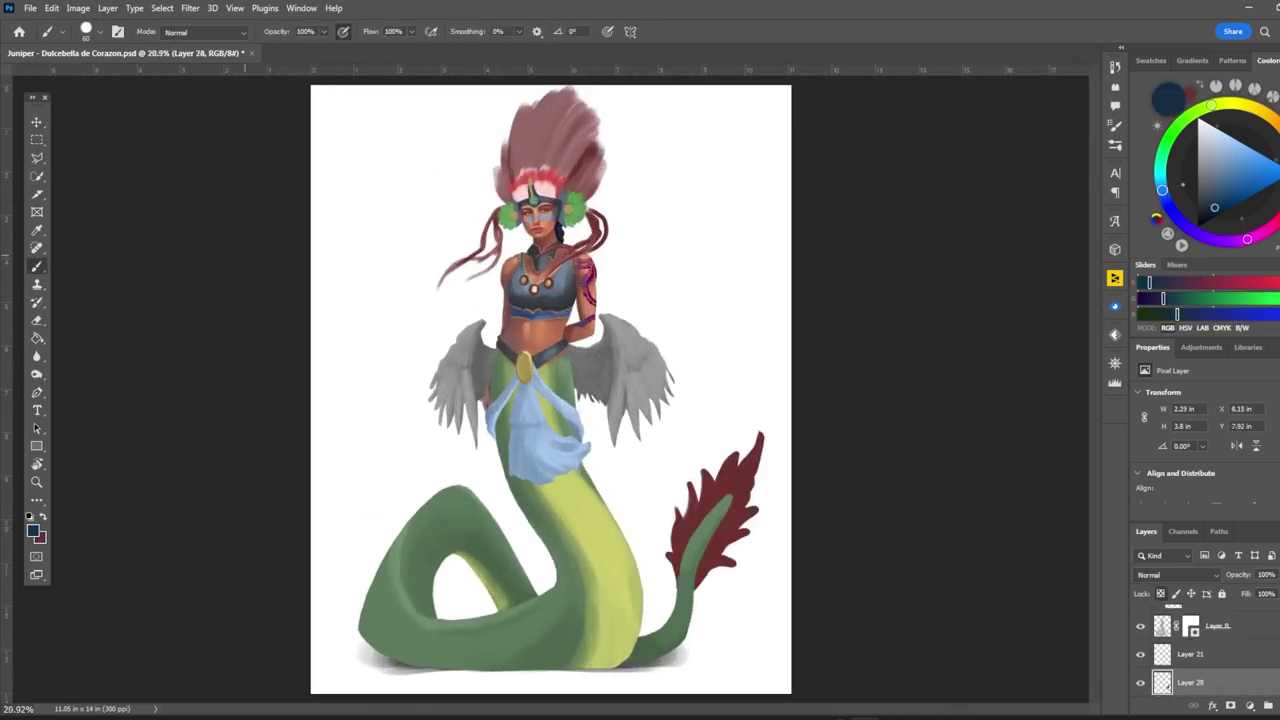
Step: Recolour the grey wing beside the tattooed arm dark red, keeping its feather shading
key(v)
click(625, 380)
key(ctrl+shift+BackSpace)
click(1177, 574)
key(Escape)
Step: Recolour the remaining grey wing in the same dark red, keeping its feather shading
key(alt+bracketright)
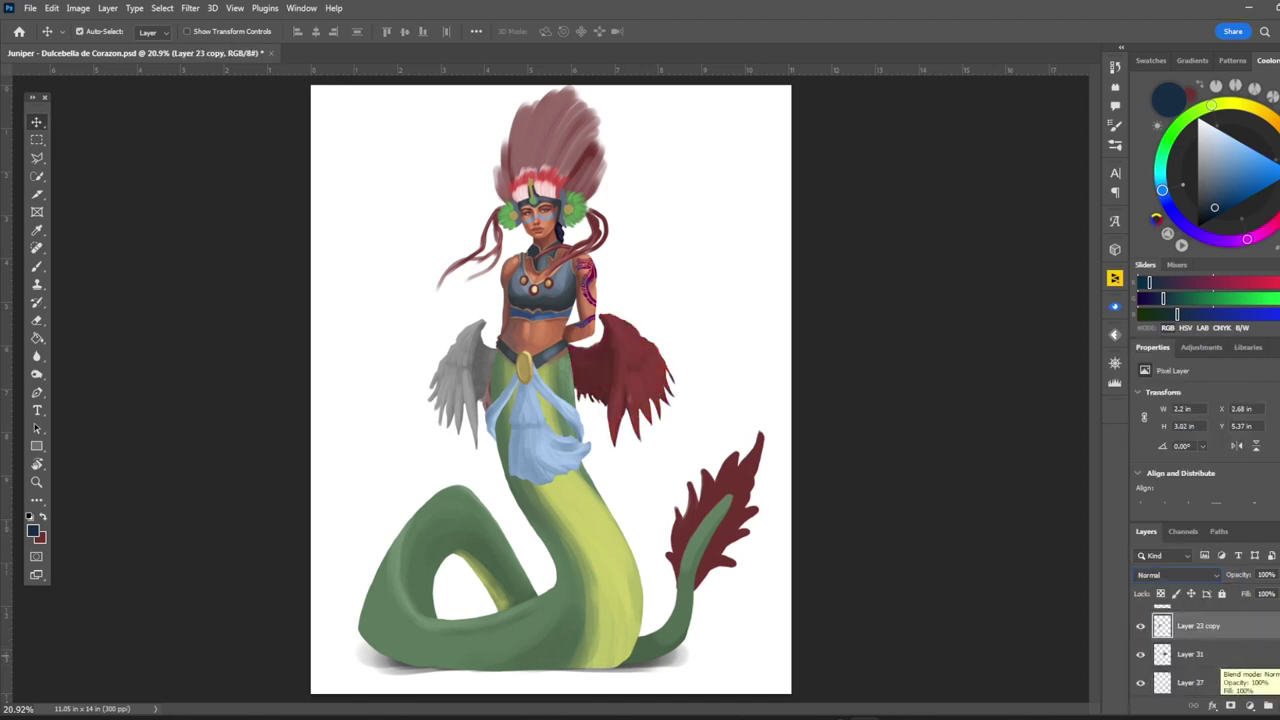
key(alt+bracketright)
key(ctrl+shift+BackSpace)
click(1177, 574)
key(Escape)
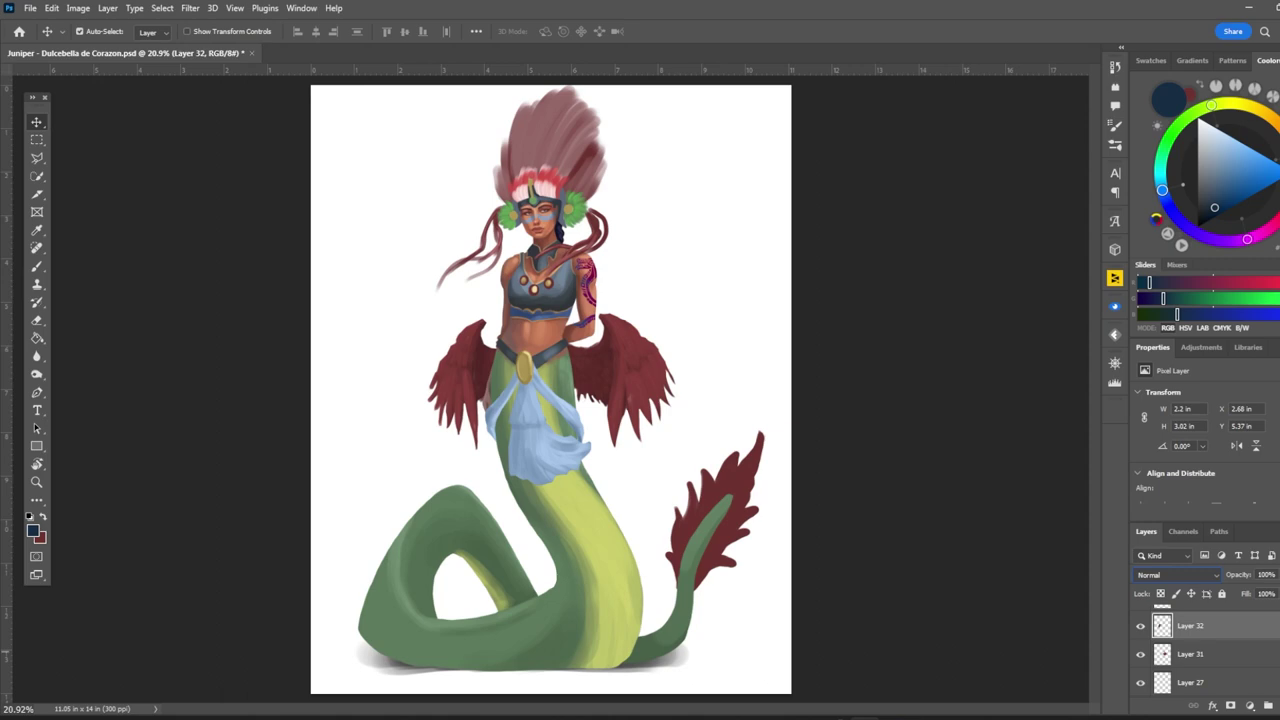
Step: Replace the headdress's faded plume with five long dark-red feathers fanning upward on a new layer behind the head
key(alt+bracketleft)
key(b)
scroll(547, 104, up, 3)
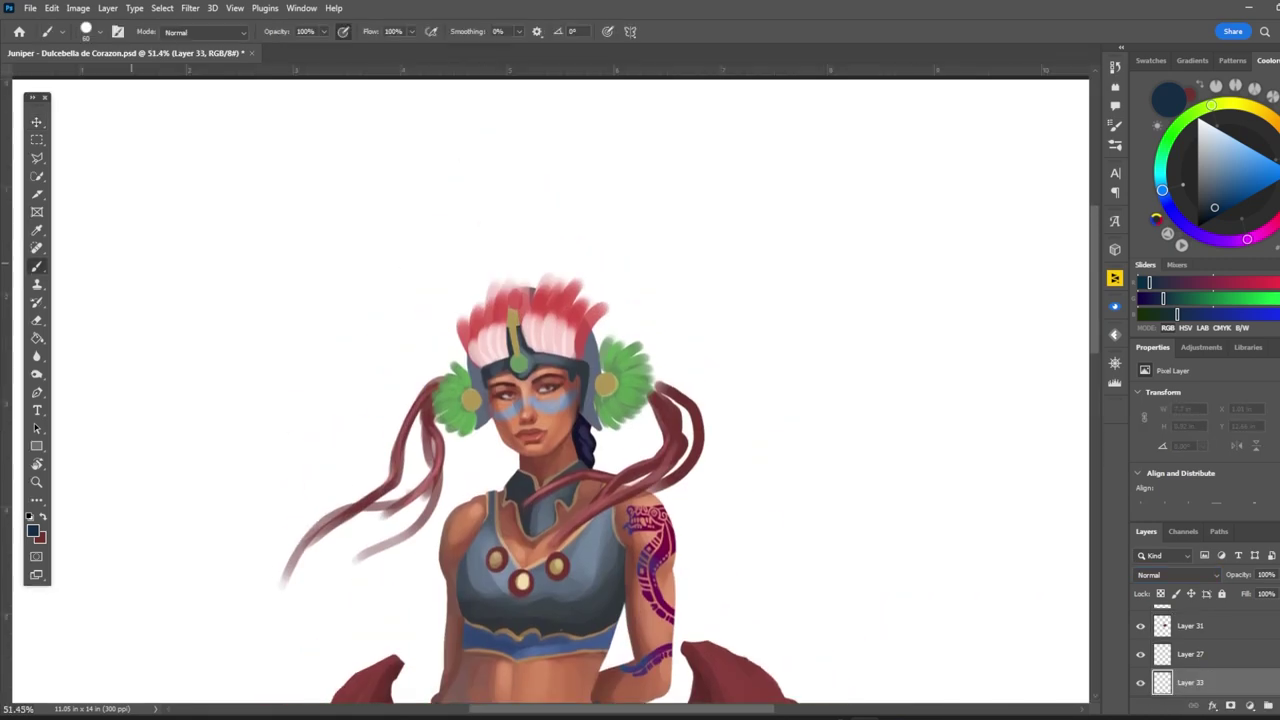
drag(470, 355, 428, 250)
drag(478, 310, 457, 177)
mouse_move(505, 288)
mouse_down()
mouse_move(495, 130)
mouse_move(525, 130)
mouse_up()
mouse_move(552, 290)
mouse_down()
mouse_move(545, 128)
mouse_move(592, 150)
mouse_up()
drag(585, 315, 640, 180)
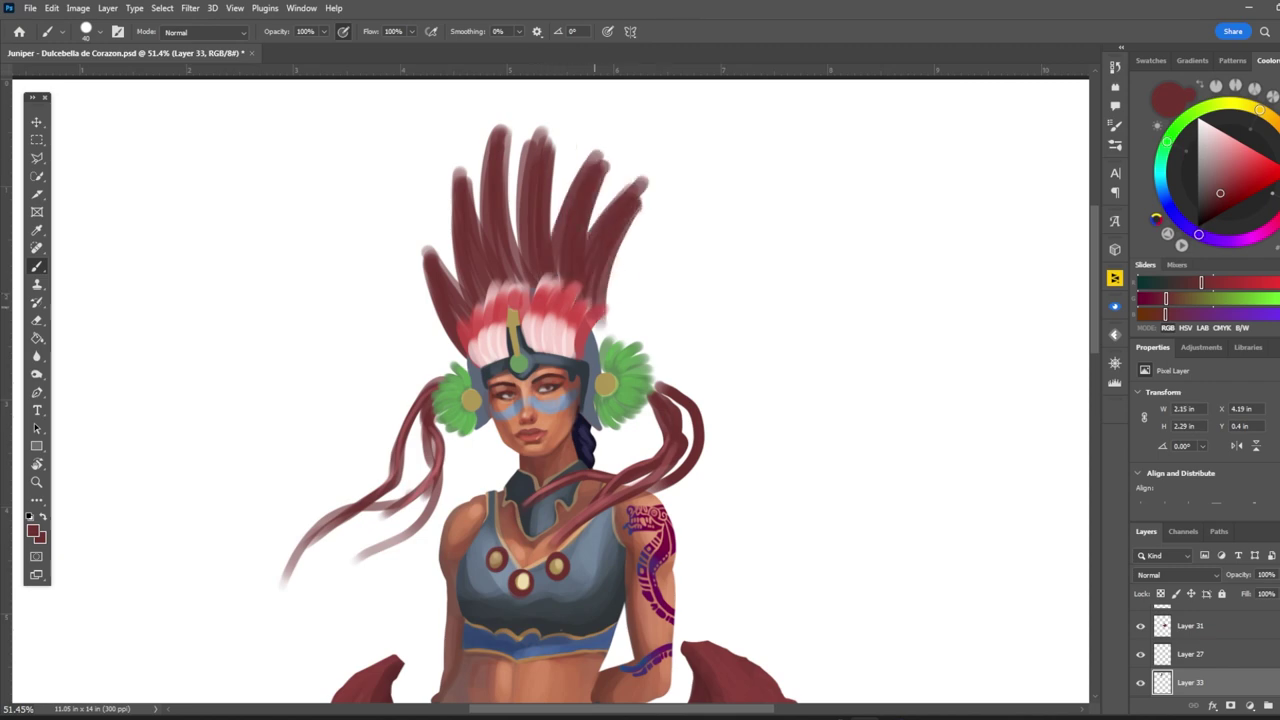
Step: Add shorter dark-red side feathers to the headdress and fill the gaps between the long ones
drag(605, 335, 658, 245)
drag(615, 360, 658, 290)
drag(460, 372, 432, 312)
drag(625, 345, 648, 312)
drag(520, 282, 518, 138)
drag(490, 240, 486, 130)
drag(565, 284, 570, 154)
drag(462, 302, 448, 210)
drag(590, 252, 624, 188)
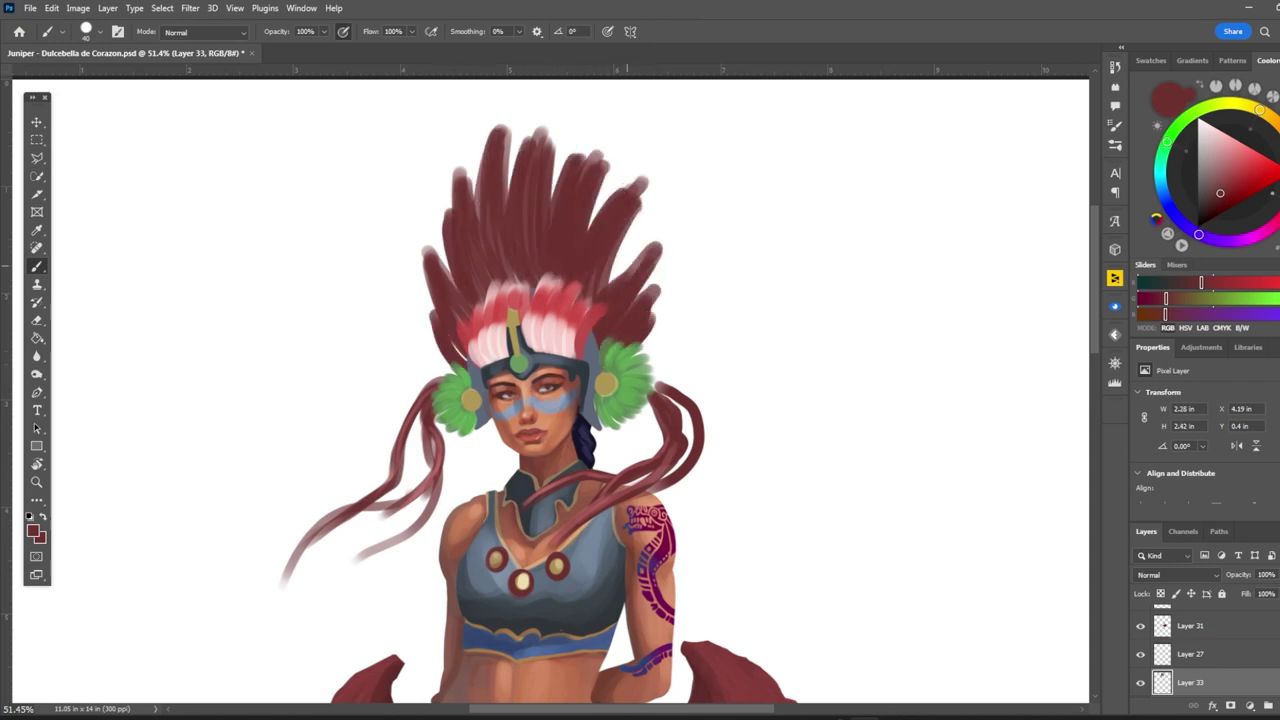
Step: Paint an engraved detail inside the oval belt buckle using sampled golds
scroll(550, 300, down, 4)
ctrl+click(518, 252)
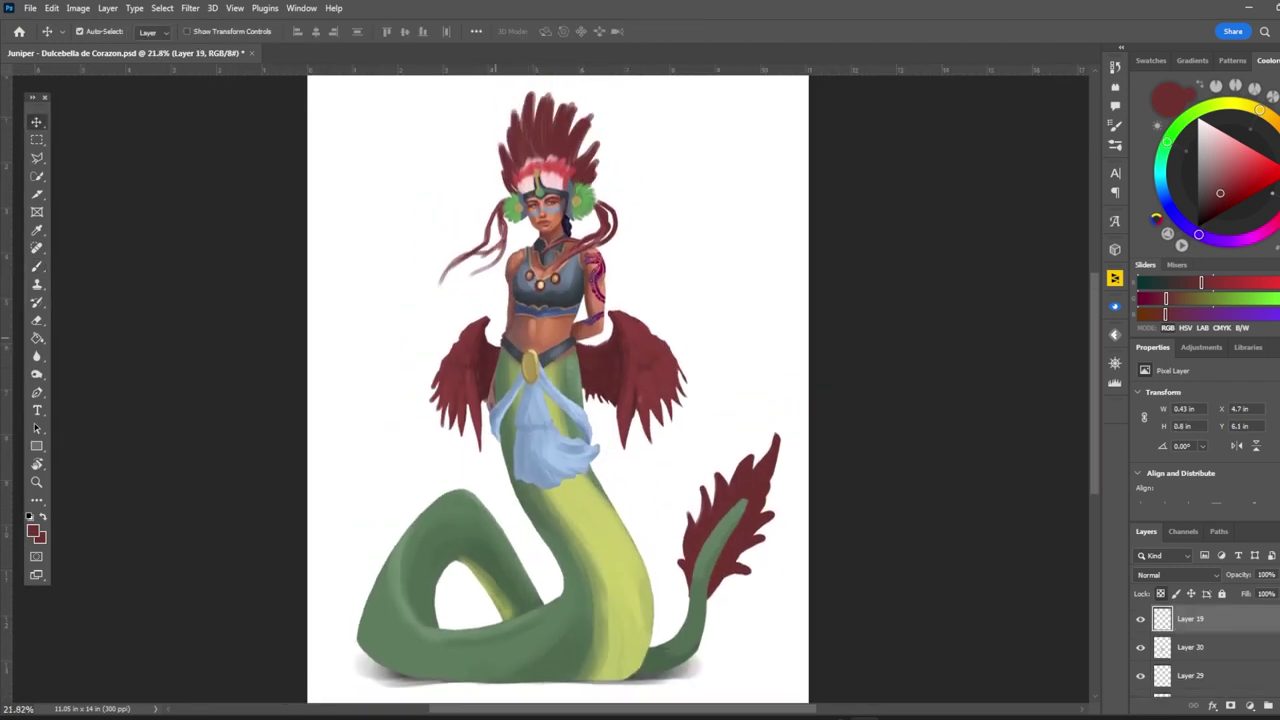
scroll(518, 252, up, 4)
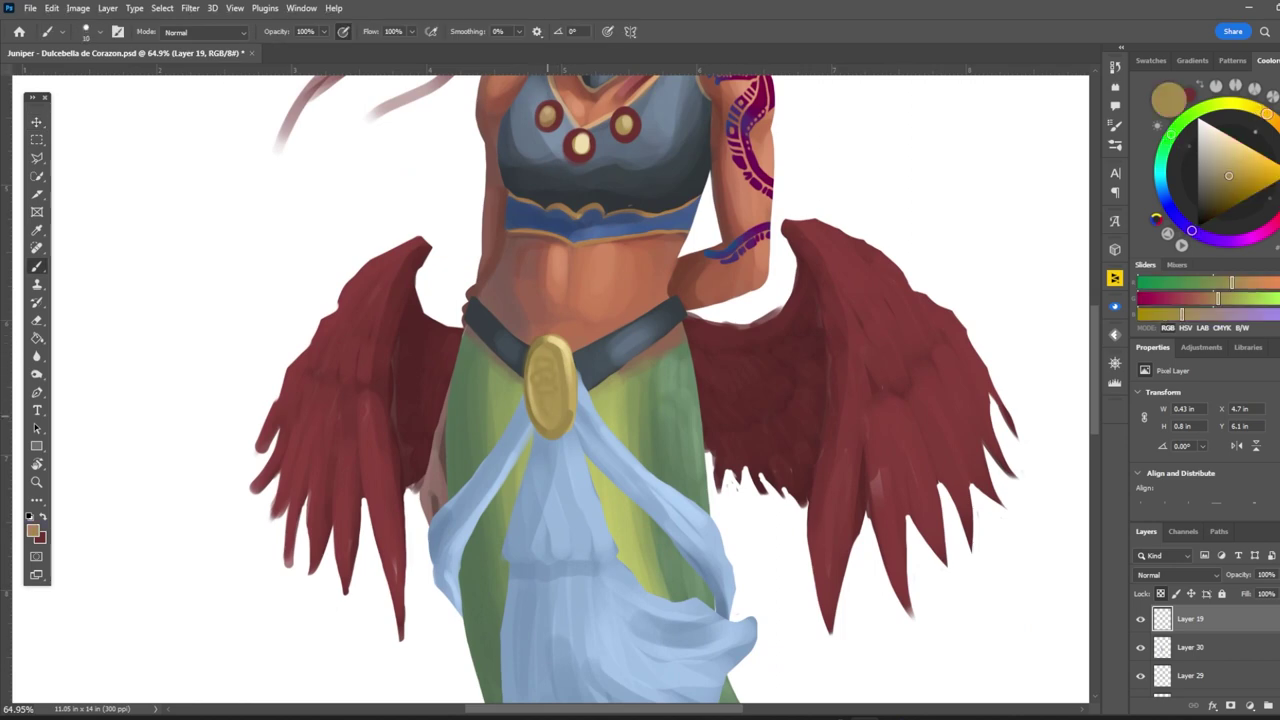
alt+click(543, 380)
alt+click(532, 390)
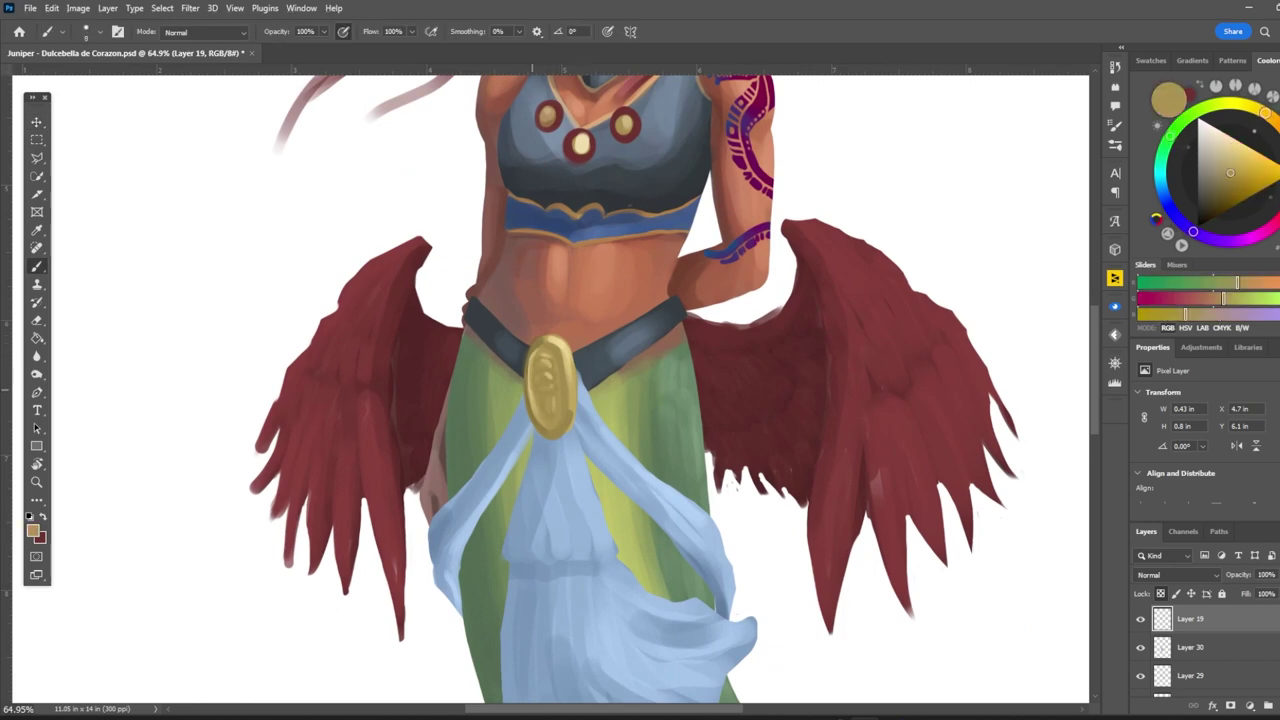
scroll(532, 390, down, 5)
scroll(532, 390, up, 1)
Step: Try a dark navy brush stroke from the tail coil to the hip cloth on a new layer, and undo it
key(v)
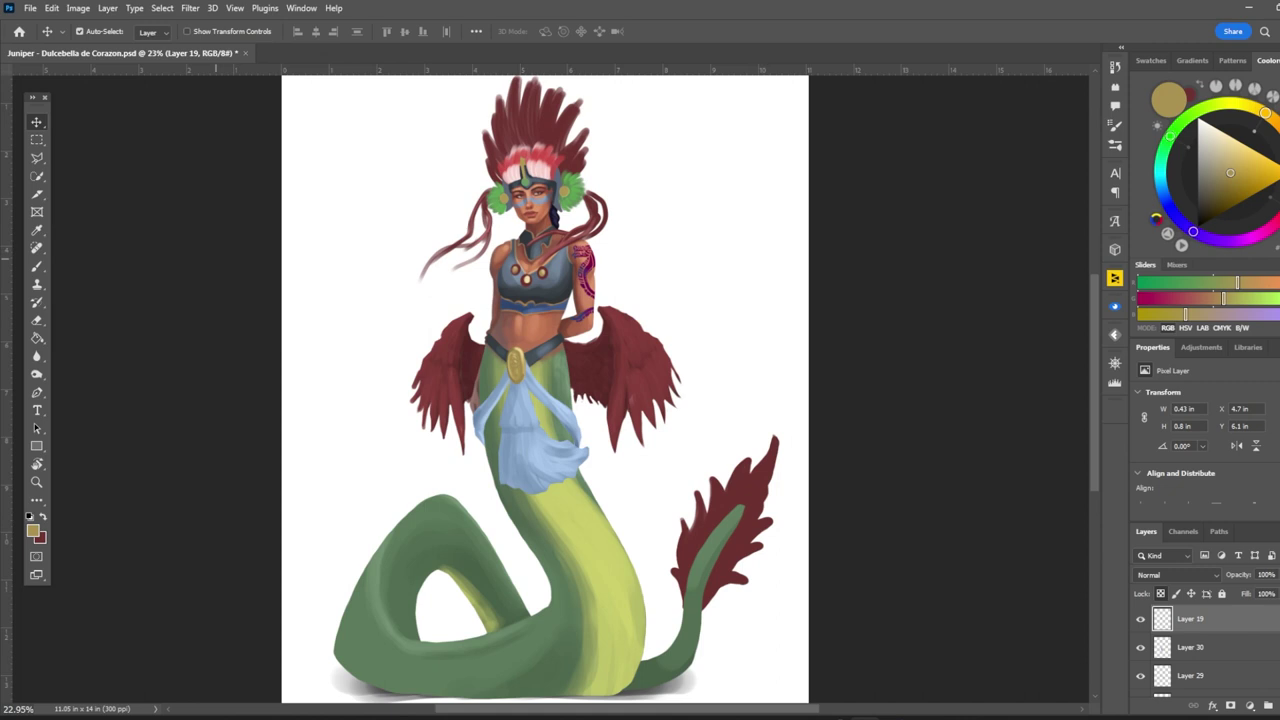
scroll(366, 400, up, 1)
click(366, 600)
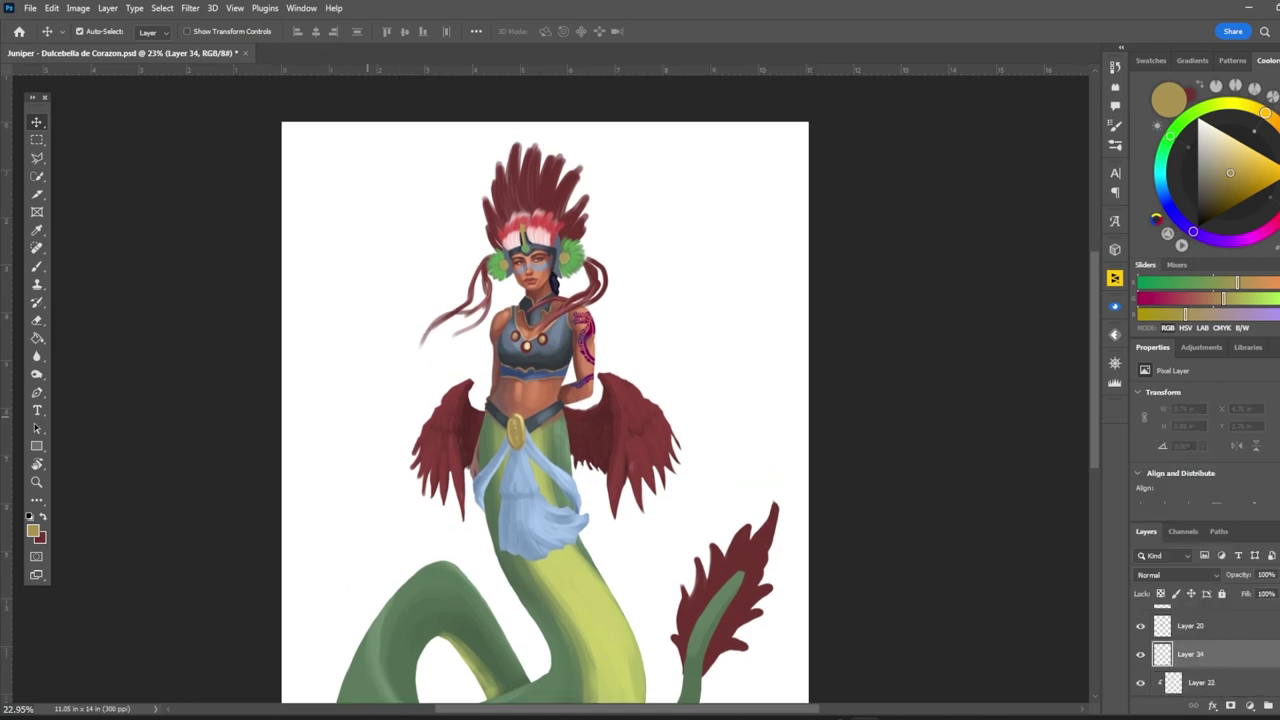
key(b)
alt+click(553, 285)
drag(437, 628, 498, 518)
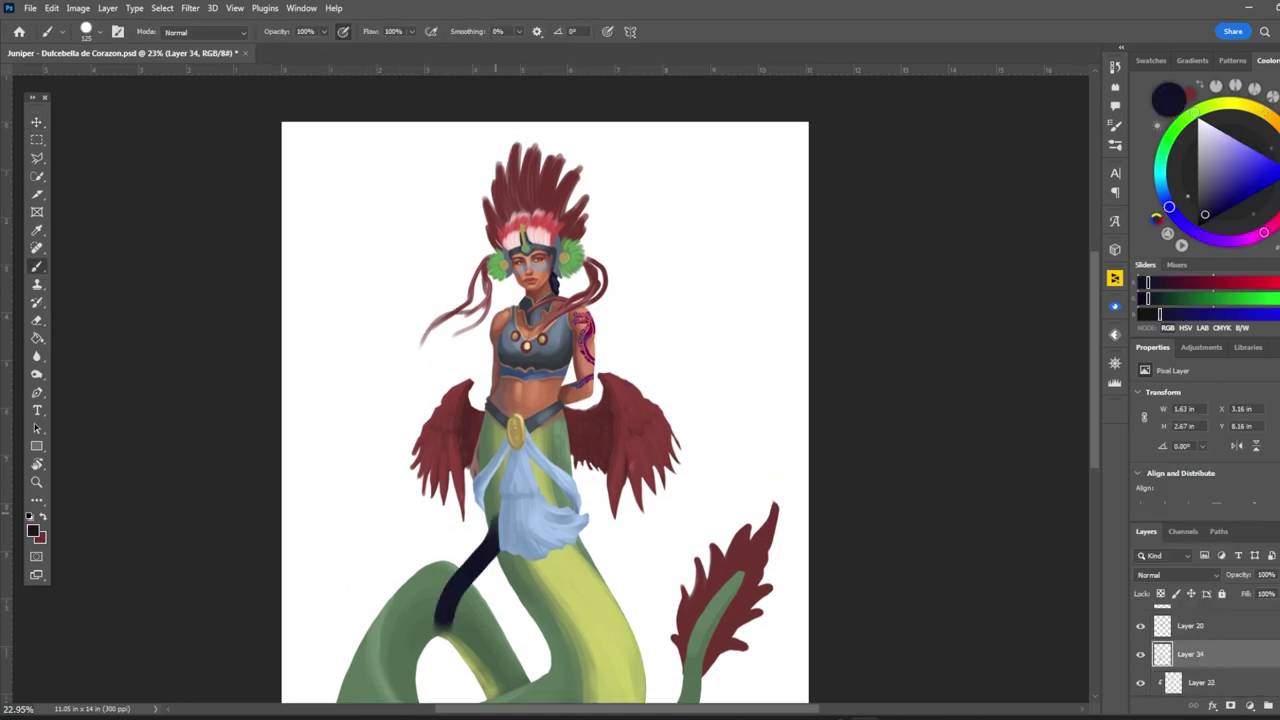
scroll(495, 530, down, 2)
key(ctrl+z)
Step: Brush pale-blue highlights along the folds of the hanging hip cloth
key(v)
ctrl+click(495, 530)
scroll(495, 530, up, 4)
key(b)
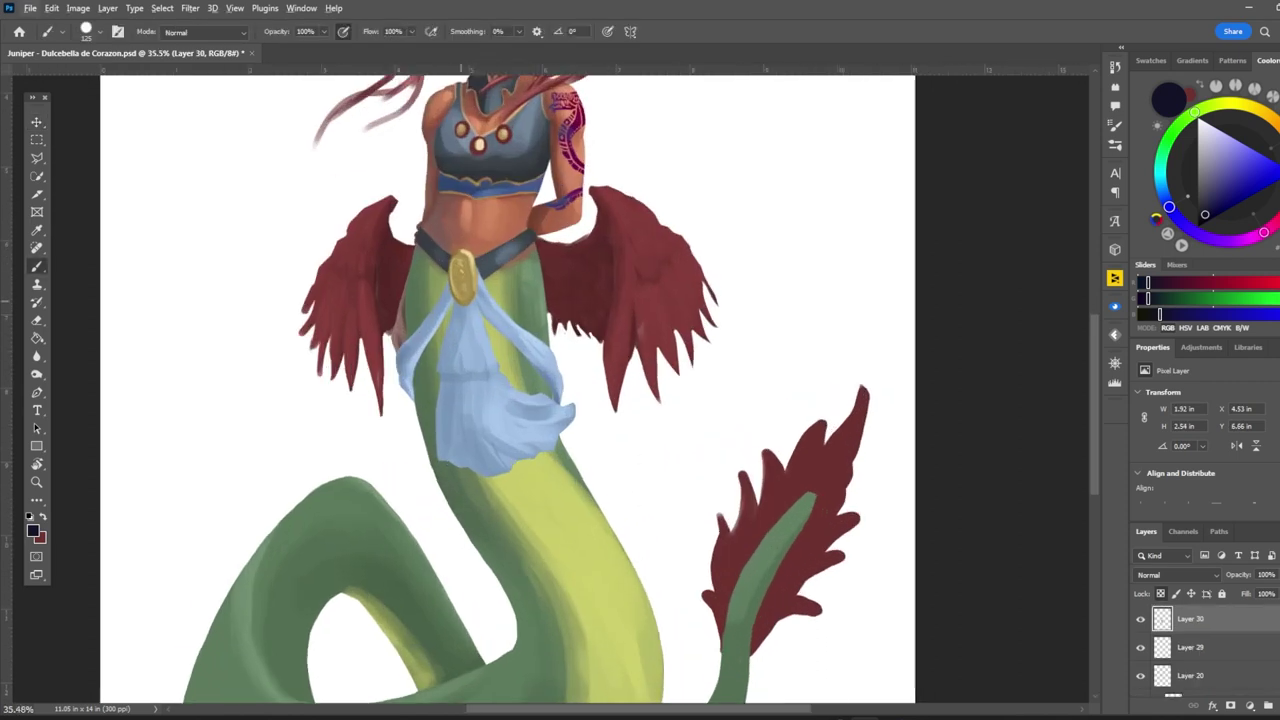
alt+click(465, 340)
mouse_move(490, 390)
mouse_down()
mouse_move(556, 424)
mouse_move(554, 452)
mouse_move(448, 444)
mouse_up()
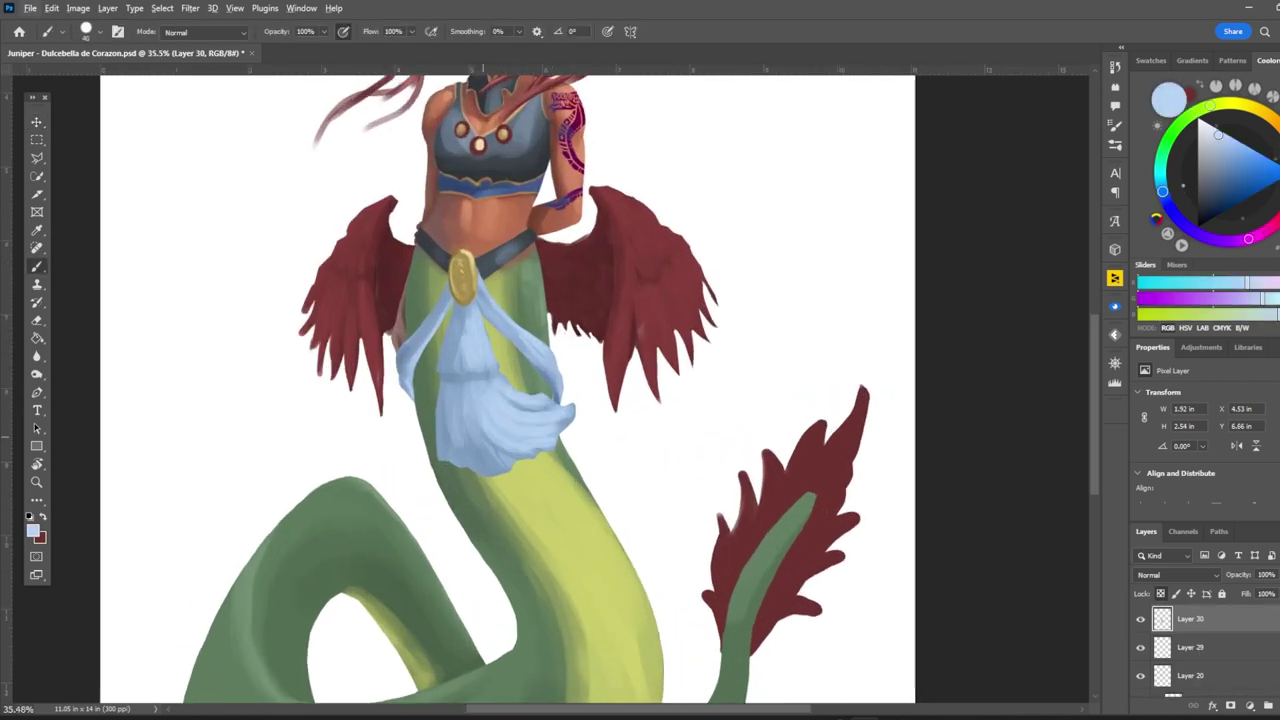
scroll(560, 420, down, 3)
key(ctrl+0)
Step: Tint the belt gold with a gold-filled layer clipped to it and blended in Vivid Light mode
key(v)
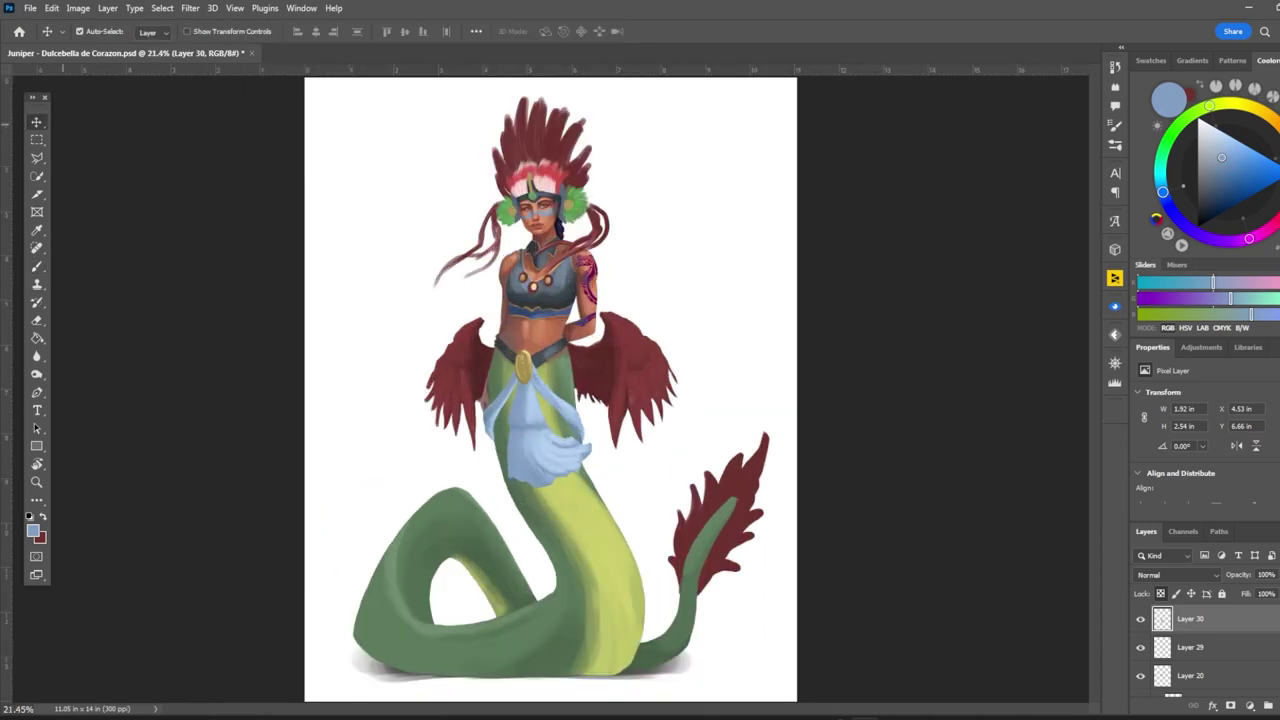
scroll(522, 337, up, 3)
key(ctrl+shift+alt+n)
key(ctrl+alt+g)
key(i)
click(565, 235)
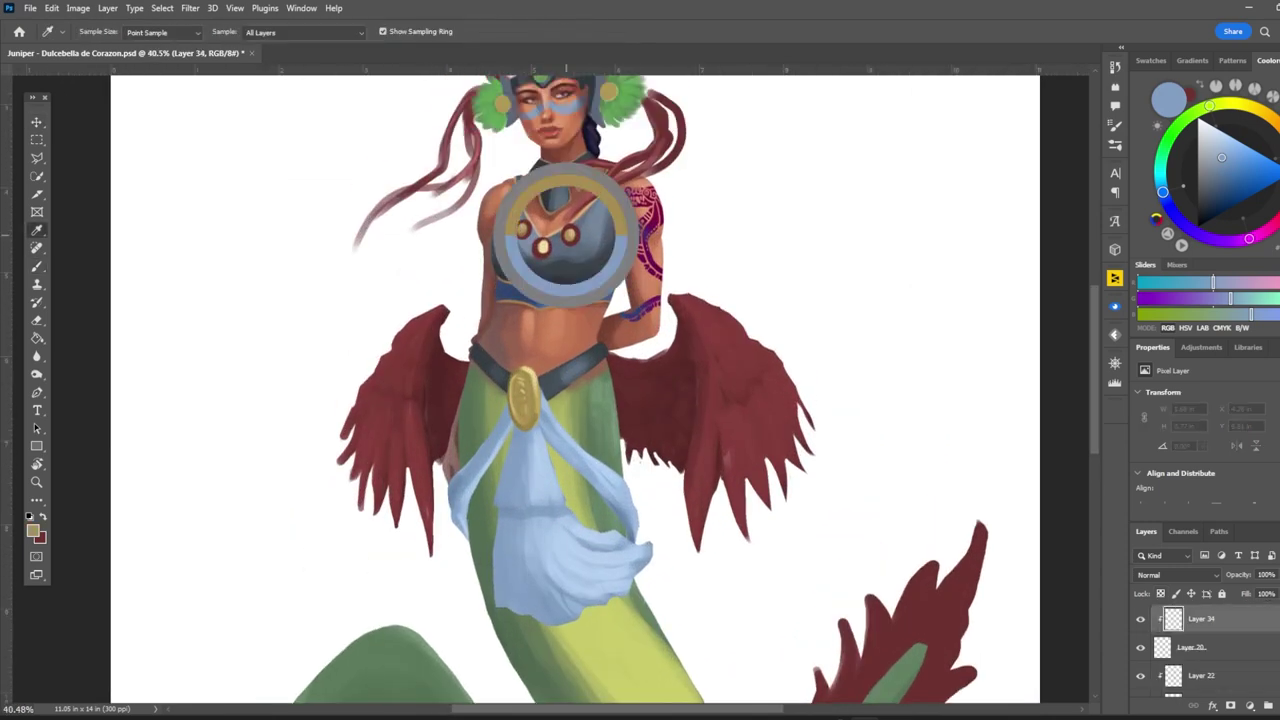
key(x)
key(ctrl+BackSpace)
key(v)
click(1177, 575)
click(1180, 541)
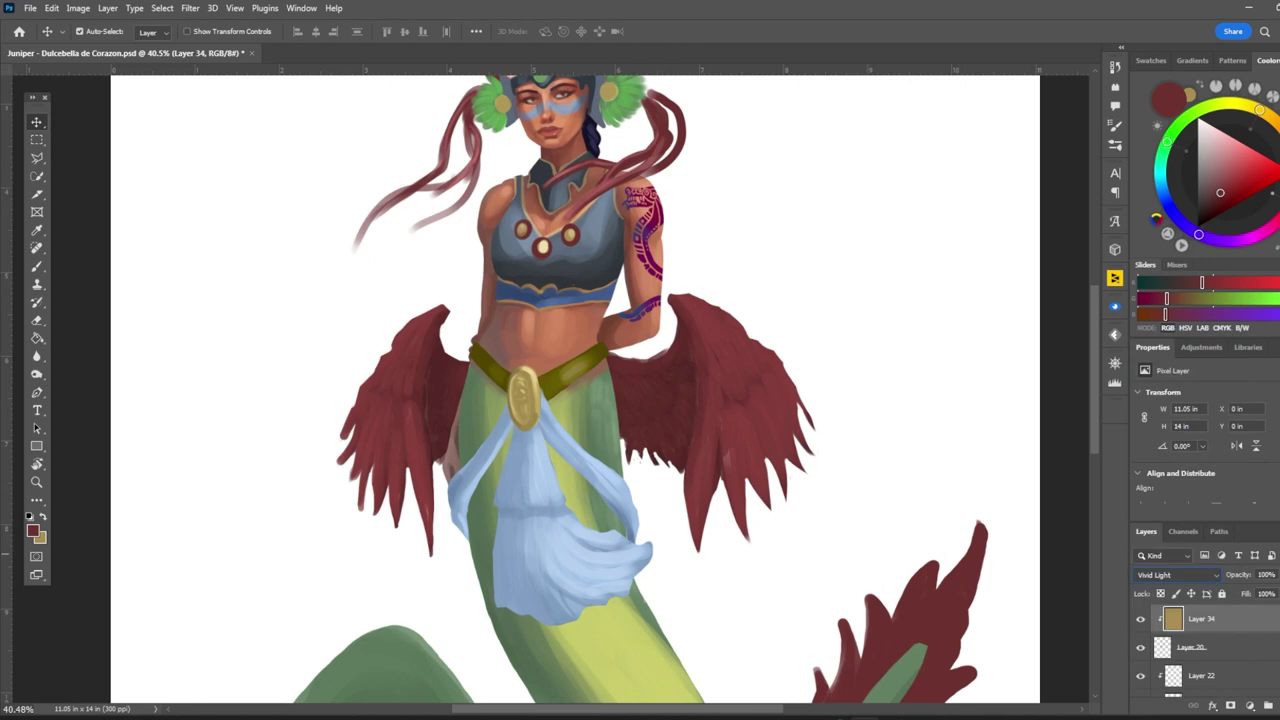
Step: Paint lighter-red highlights on the feathers of the wing beside the tattooed arm
key(alt+comma)
scroll(560, 390, down, 3)
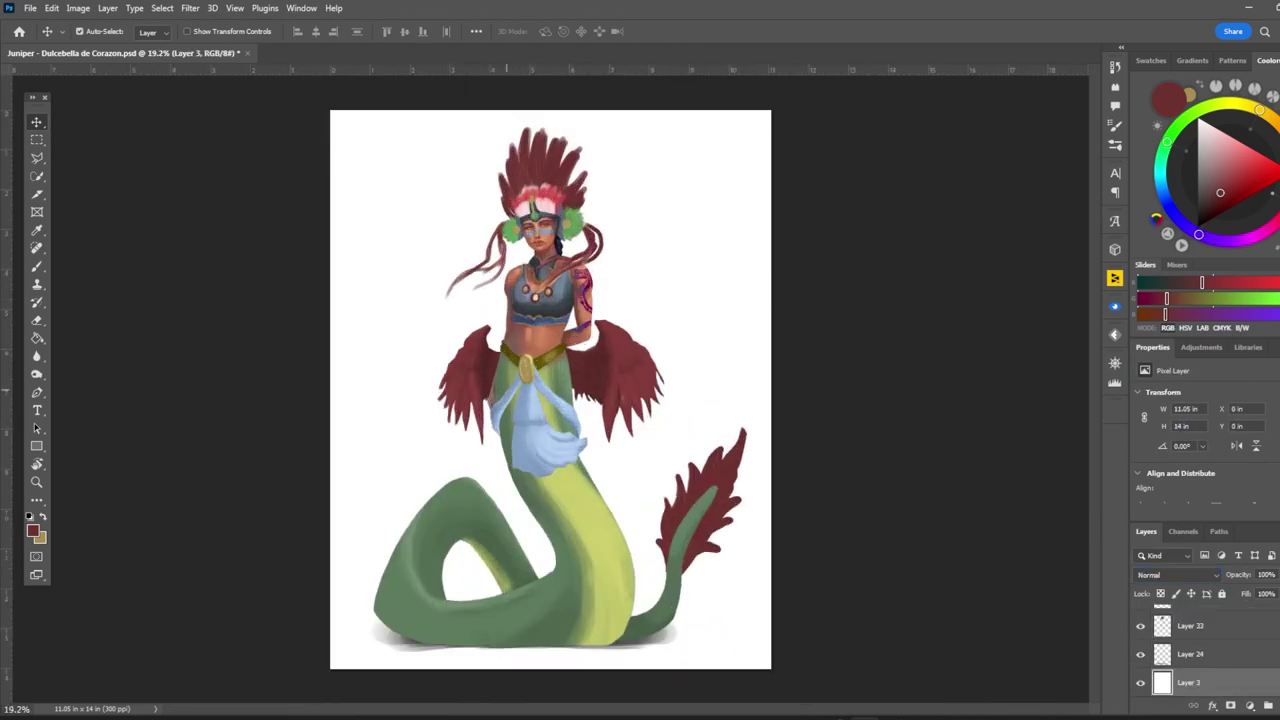
key(alt+period)
scroll(631, 370, up, 3)
key(b)
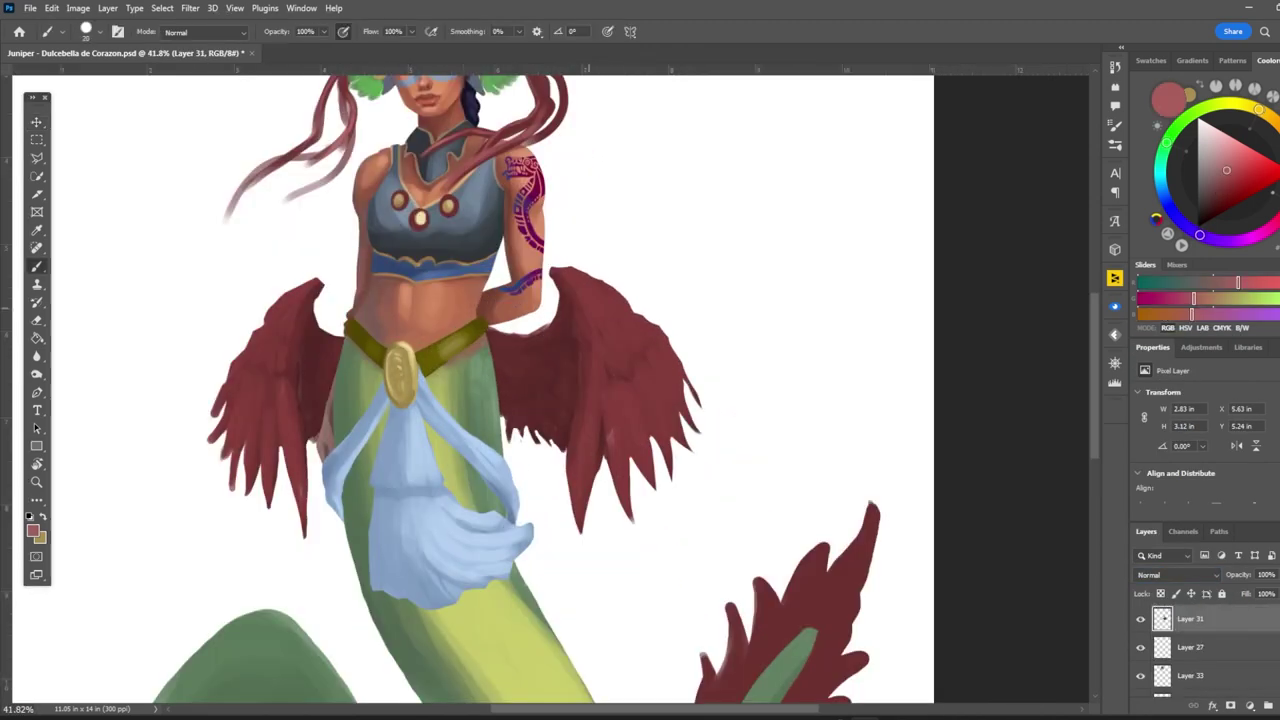
drag(655, 362, 622, 428)
drag(626, 388, 604, 432)
drag(612, 342, 592, 388)
drag(590, 342, 578, 450)
drag(582, 448, 576, 482)
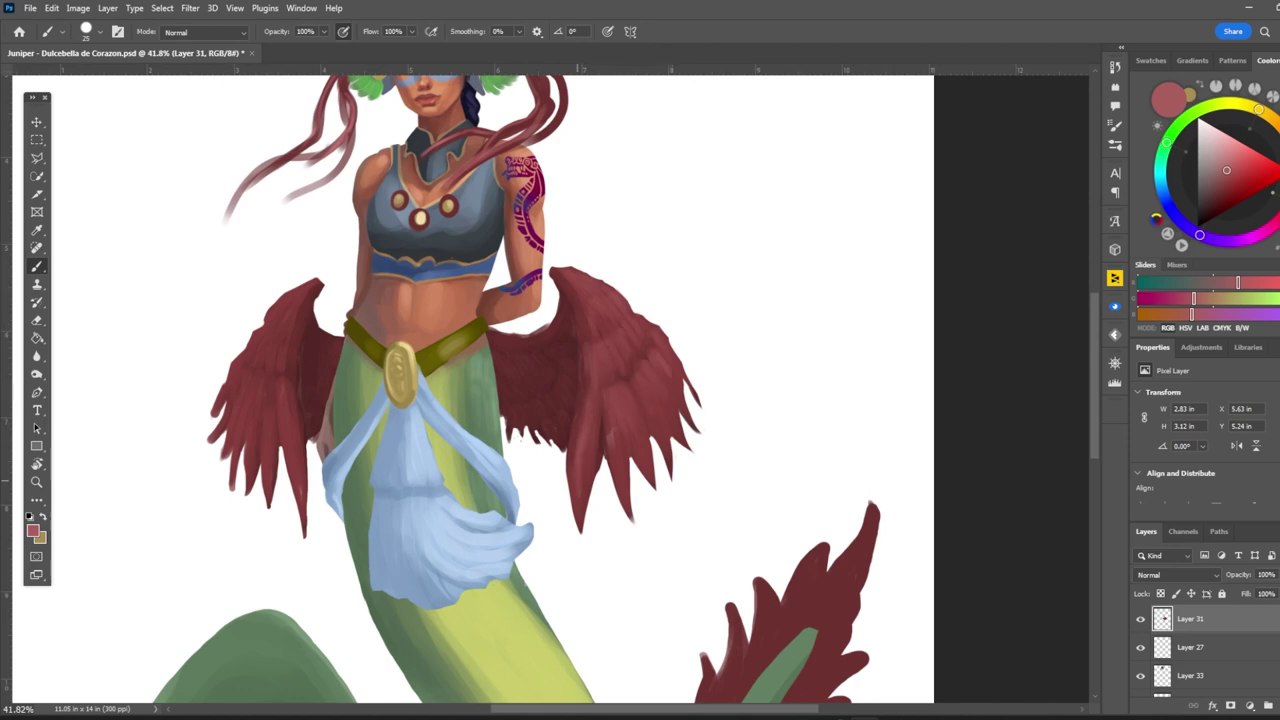
Step: Paint matching lighter-red feather highlights on the opposite wing
scroll(470, 390, down, 2)
key(alt+bracketright)
scroll(401, 307, up, 2)
mouse_move(520, 300)
mouse_down()
mouse_move(472, 364)
mouse_move(468, 420)
mouse_up()
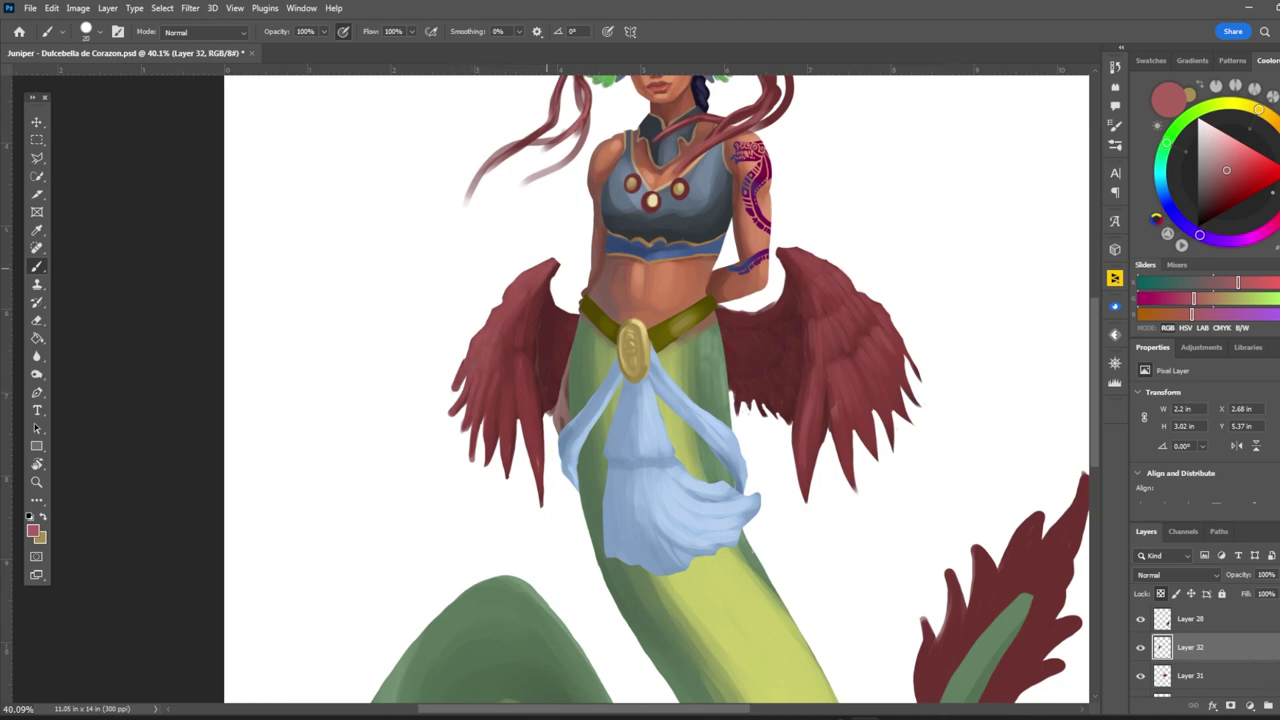
mouse_move(518, 364)
mouse_down()
mouse_move(534, 460)
mouse_move(500, 454)
mouse_up()
drag(492, 362, 484, 416)
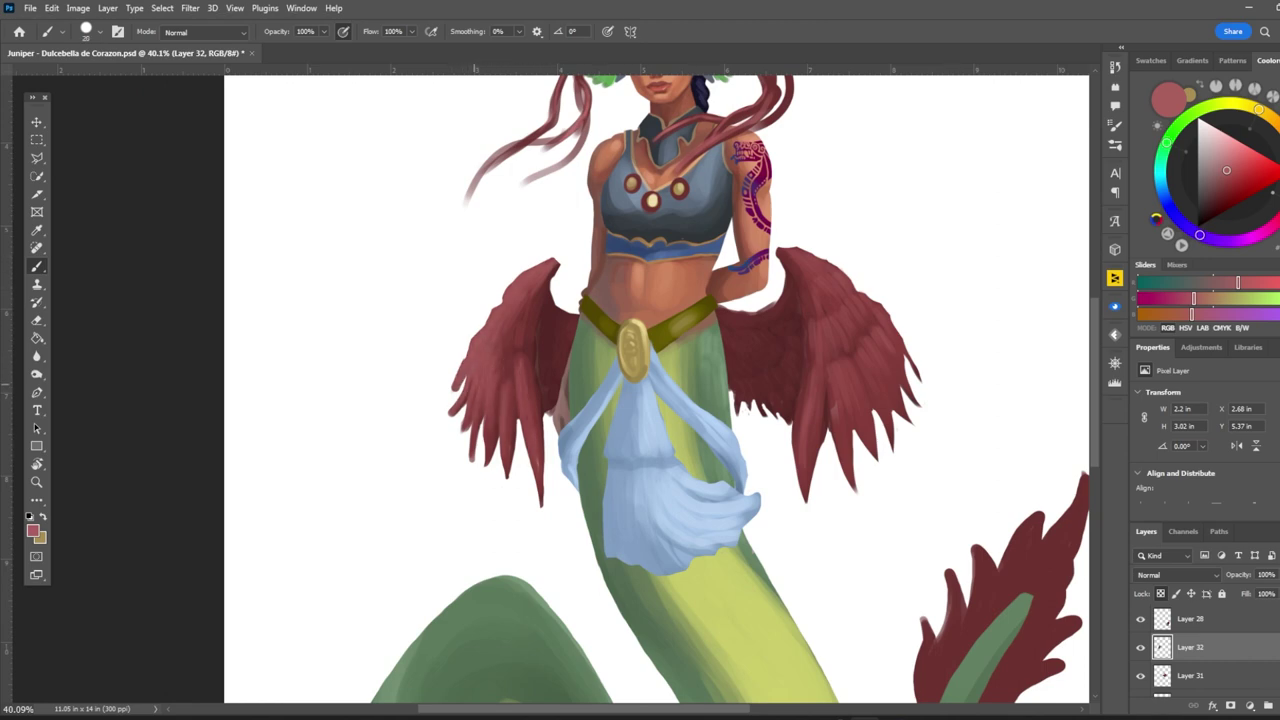
Step: Touch up the edge feathers of the wing beside the tattooed arm with a slightly lighter red
scroll(656, 390, down, 2)
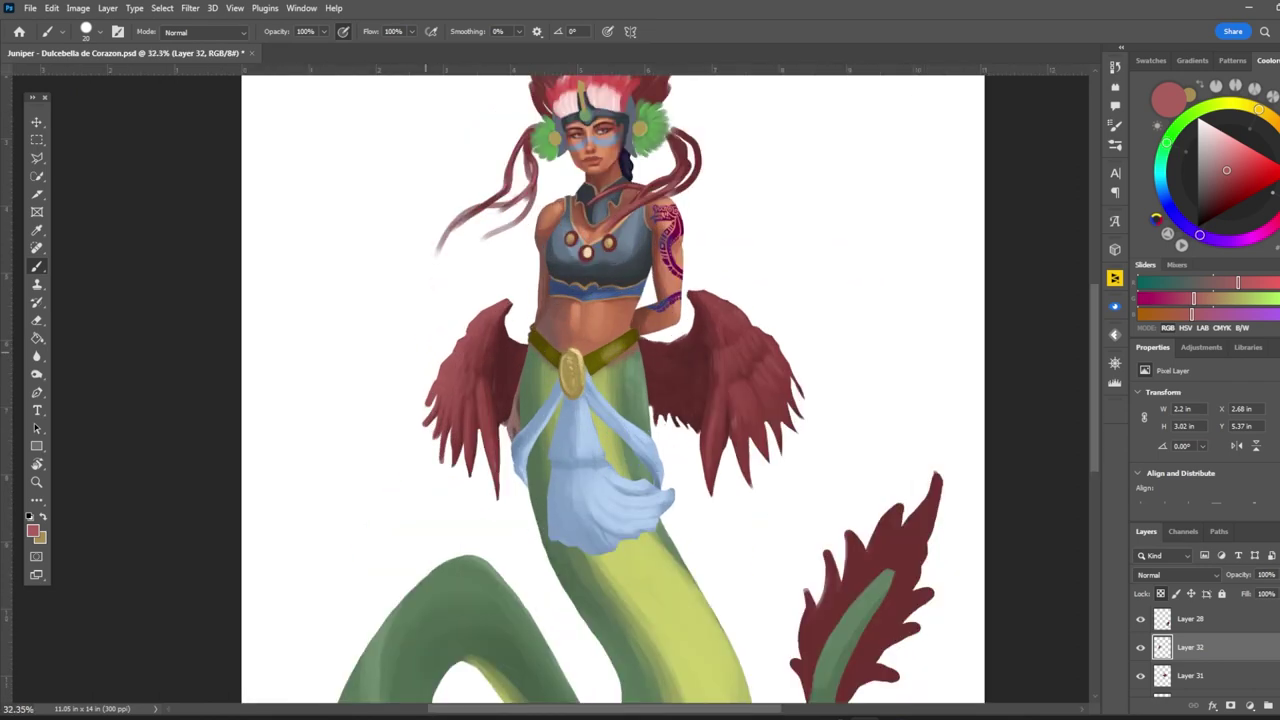
key(alt+bracketright)
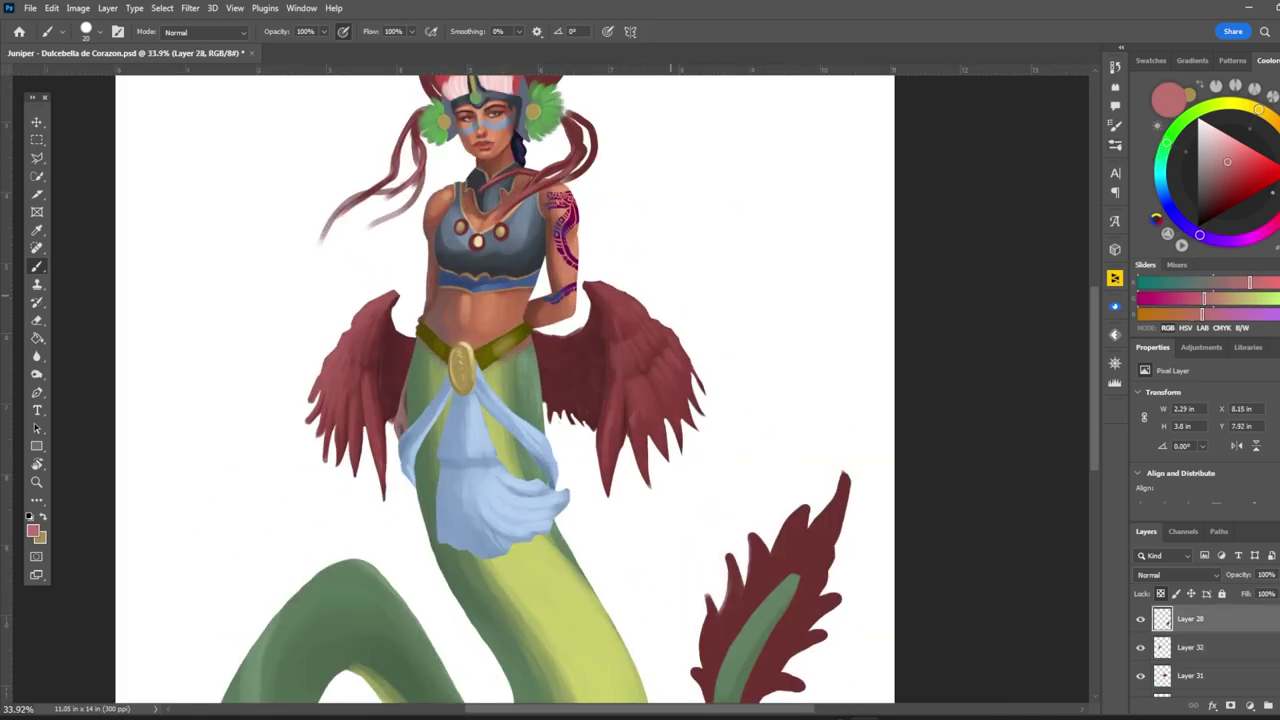
ctrl+click(634, 385)
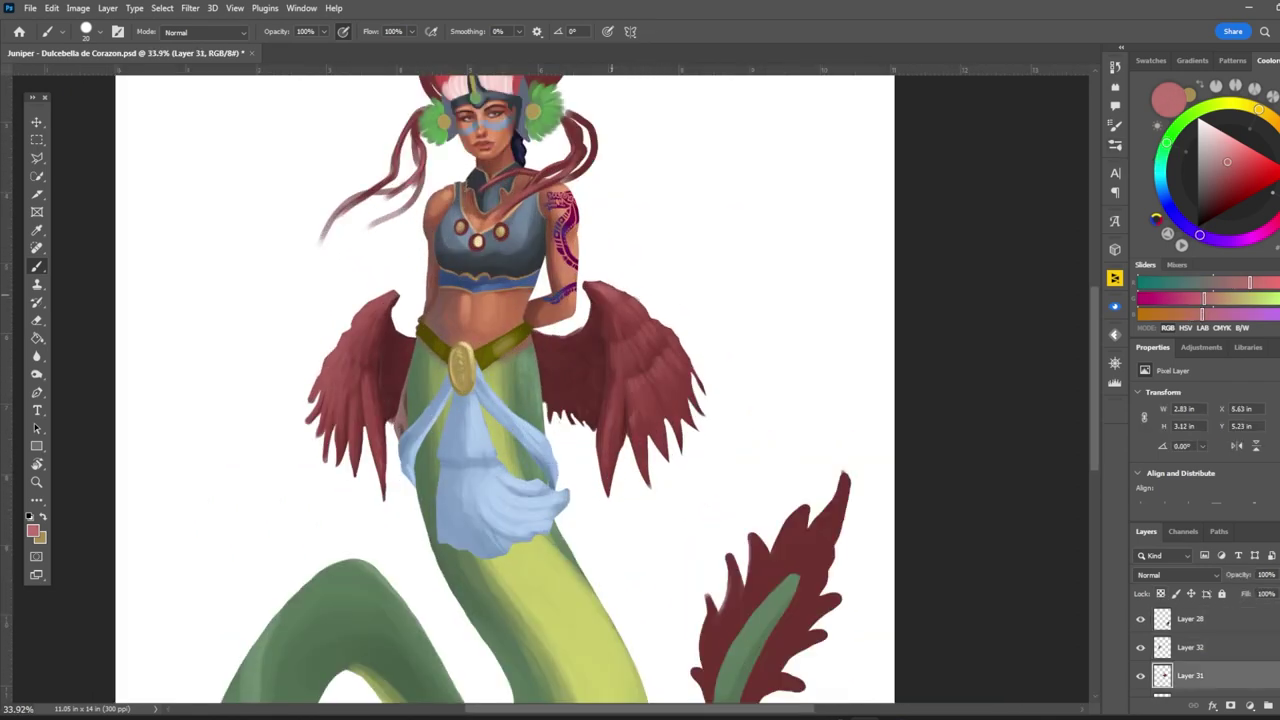
scroll(620, 376, down, 2)
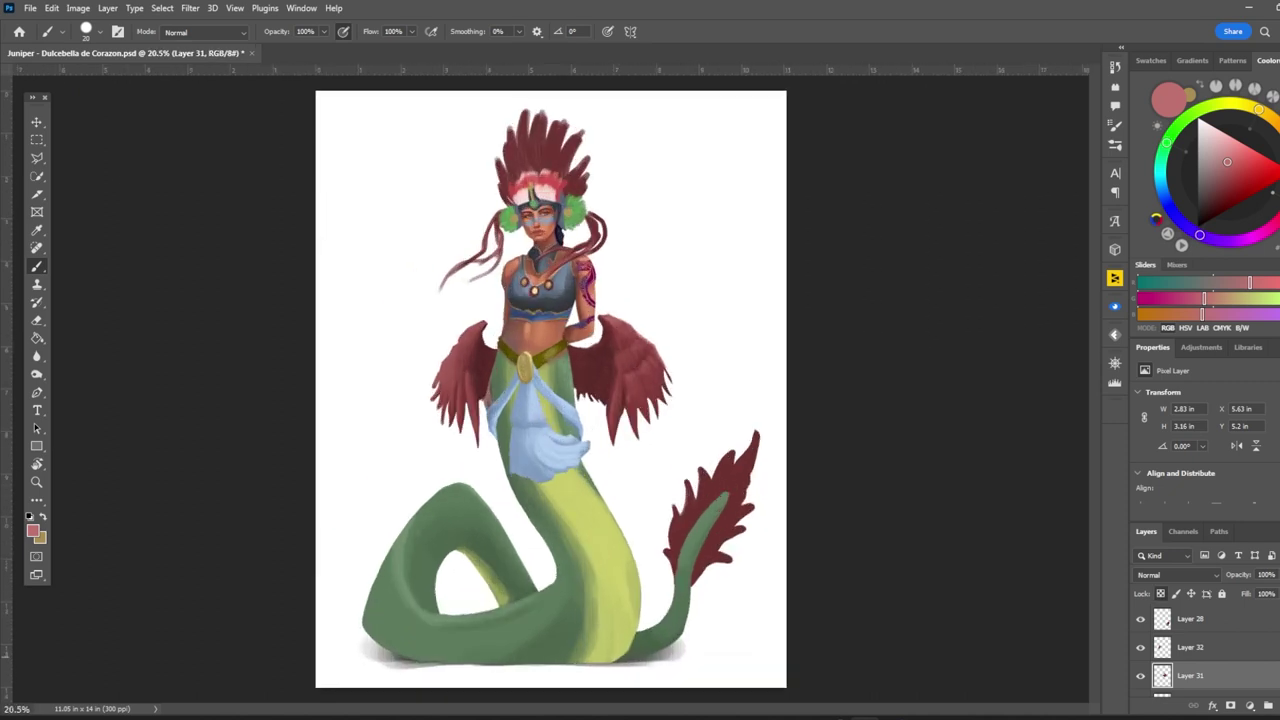
Step: Shade the tail plume's feathers with sampled darker and lighter reds
ctrl+click(630, 240)
scroll(638, 232, up, 1)
alt+click(670, 415)
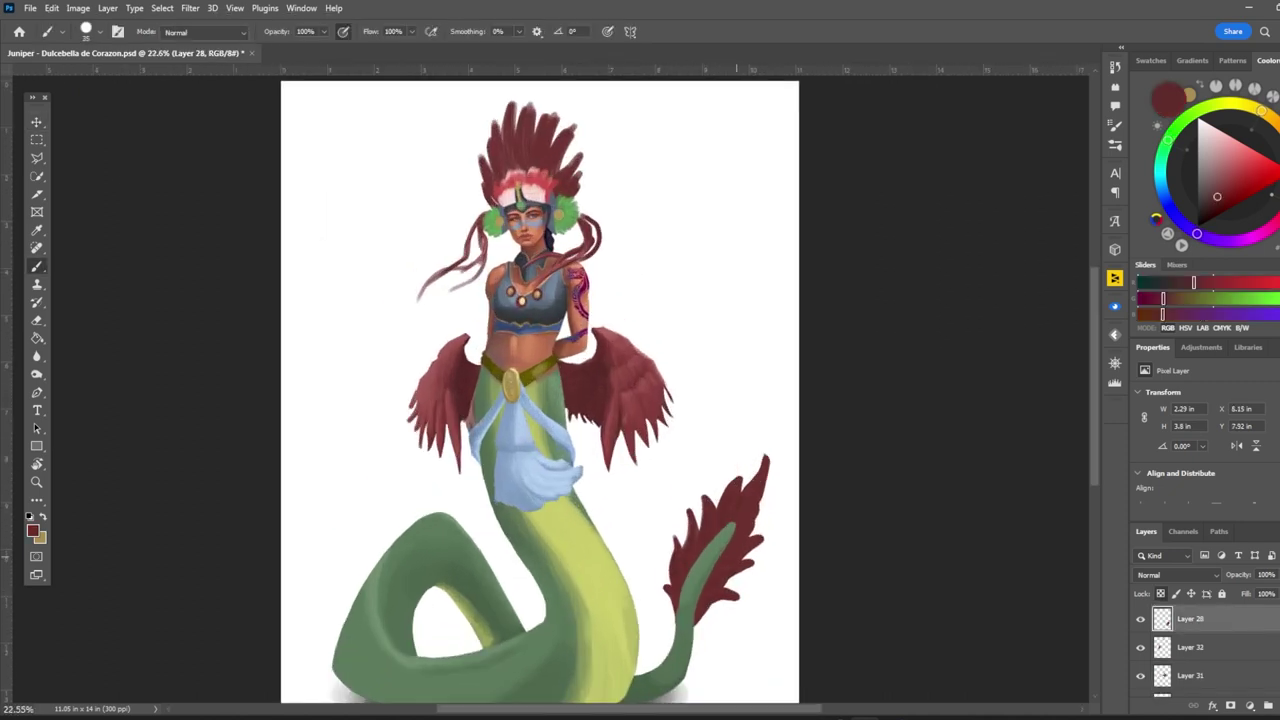
alt+click(745, 490)
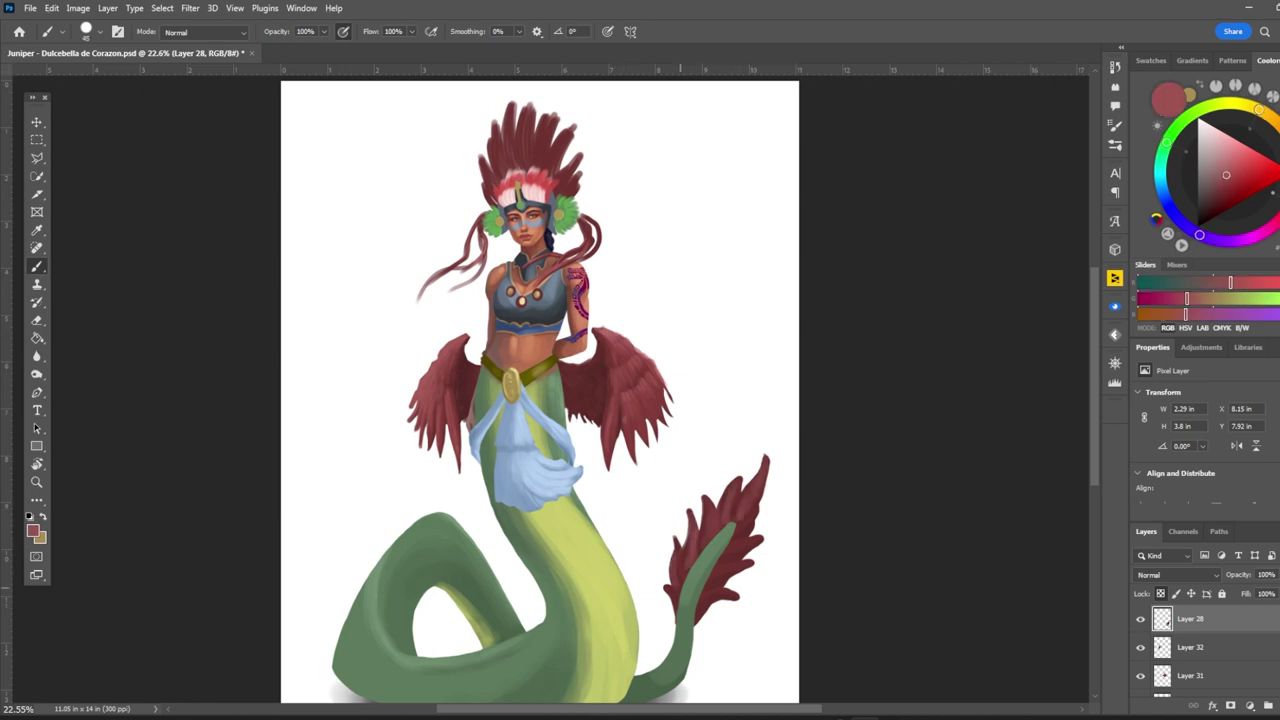
scroll(700, 595, down, 2)
scroll(700, 595, up, 2)
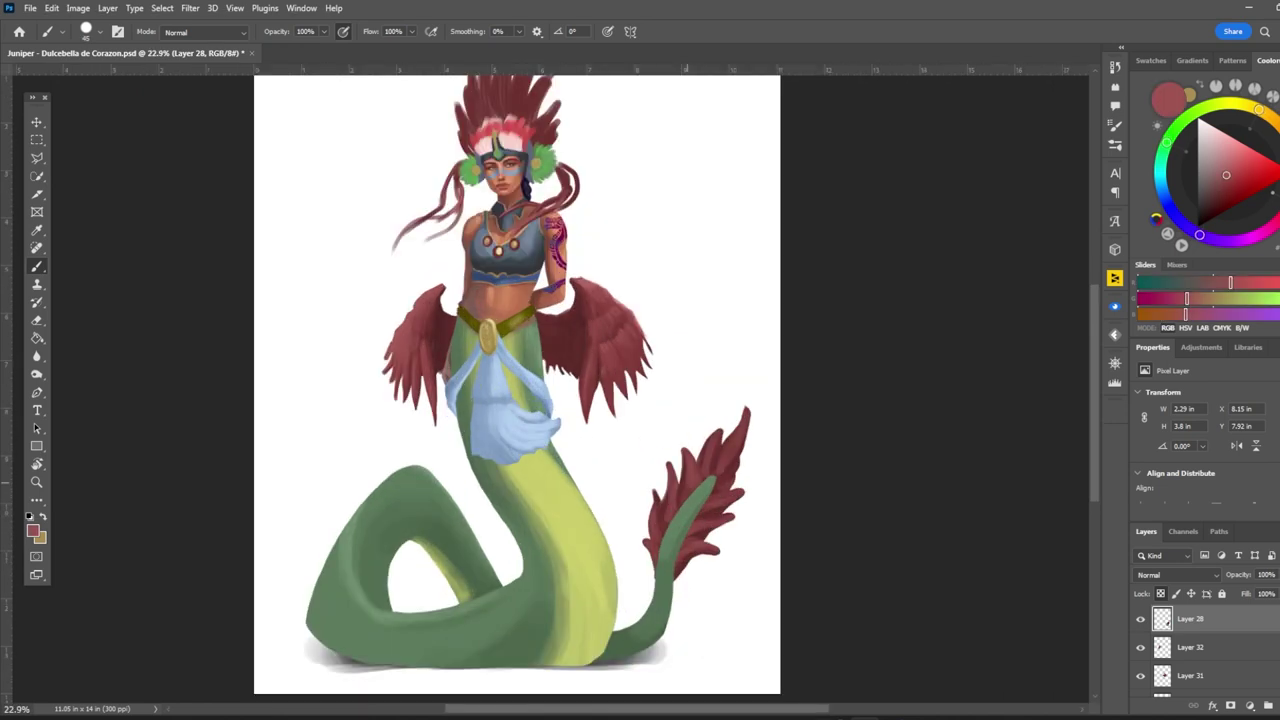
alt+click(690, 476)
scroll(692, 580, down, 2)
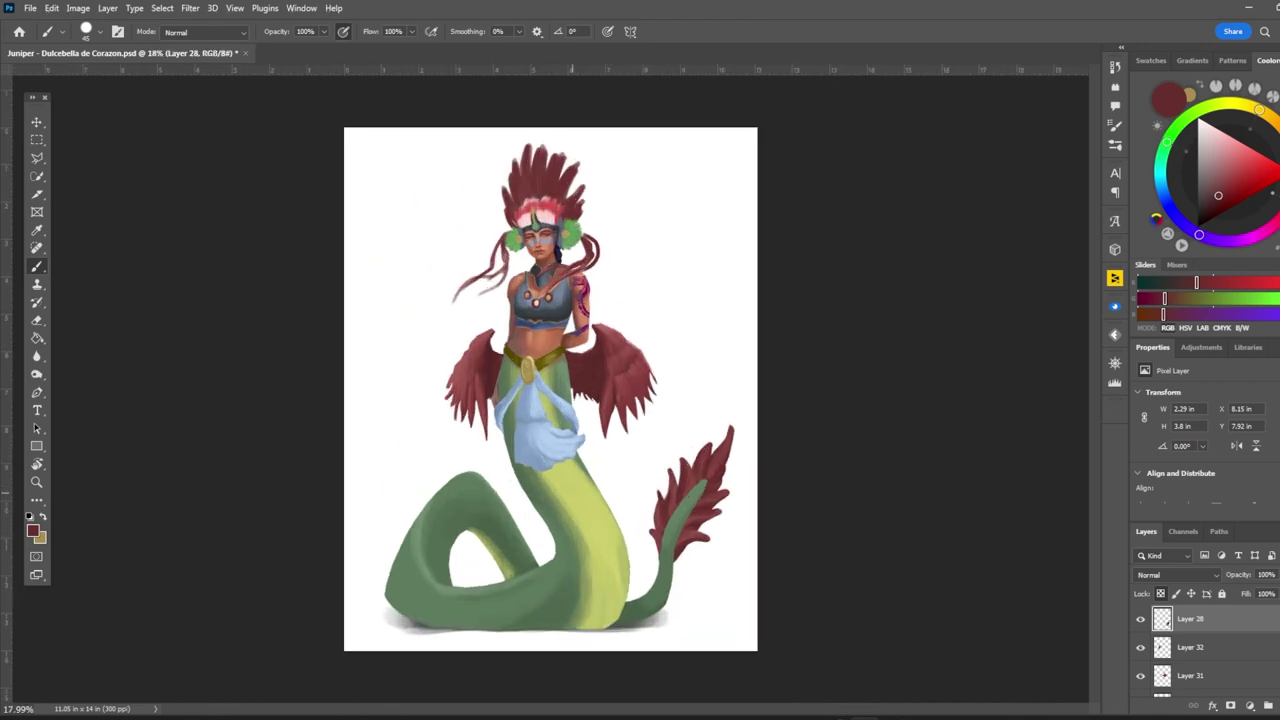
Step: Paint lighter gold tones on the belt band using sampled golds
scroll(692, 580, up, 1)
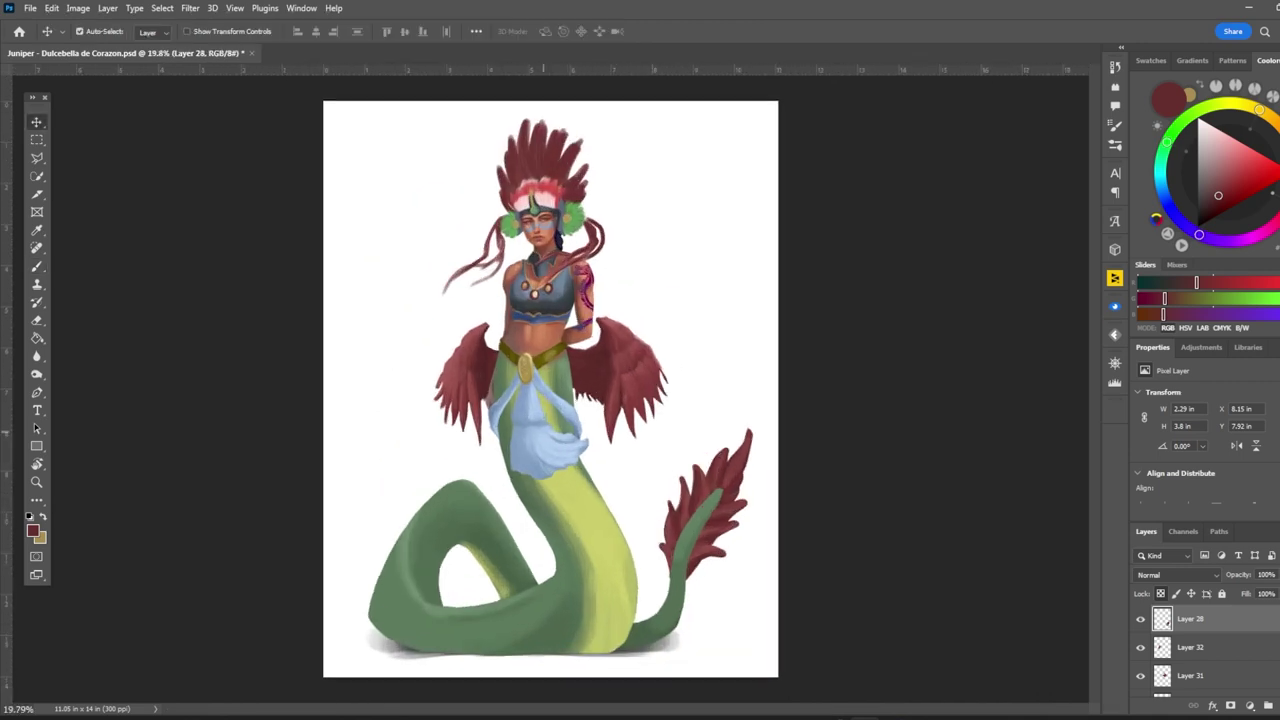
ctrl+click(496, 338)
scroll(496, 338, up, 3)
alt+click(616, 384)
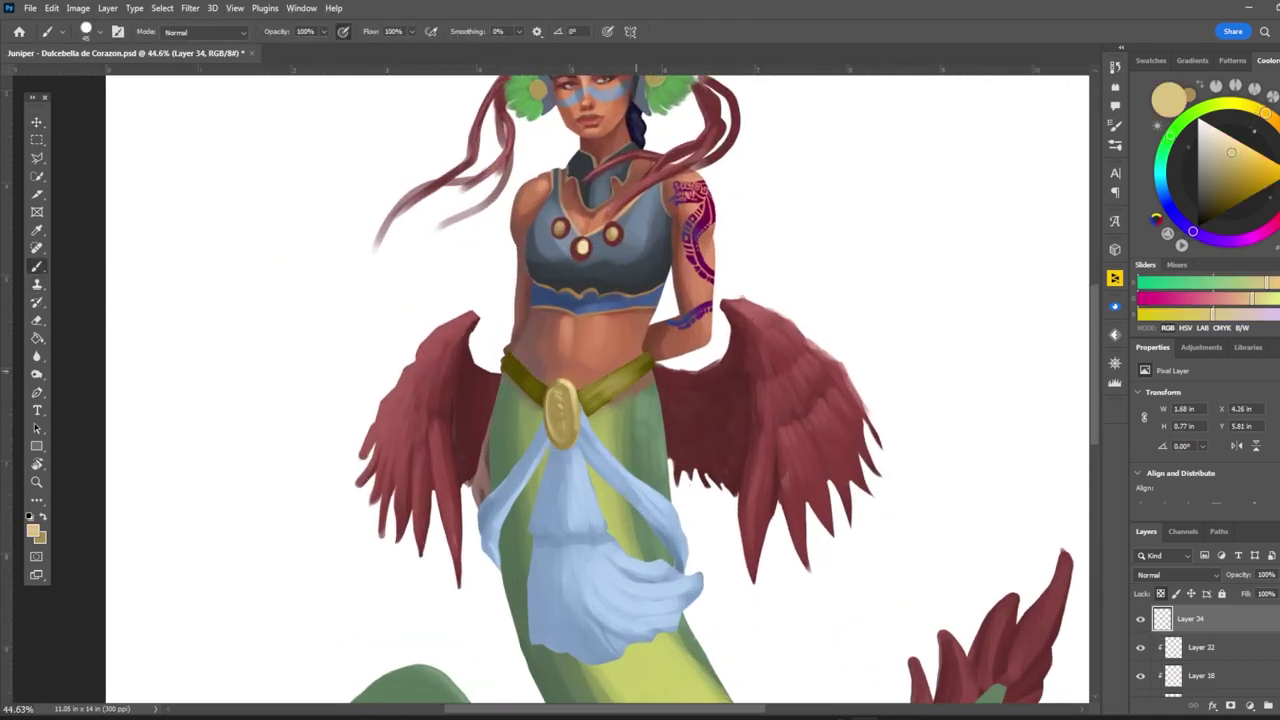
scroll(560, 360, down, 2)
alt+click(596, 352)
scroll(596, 352, down, 1)
key(v)
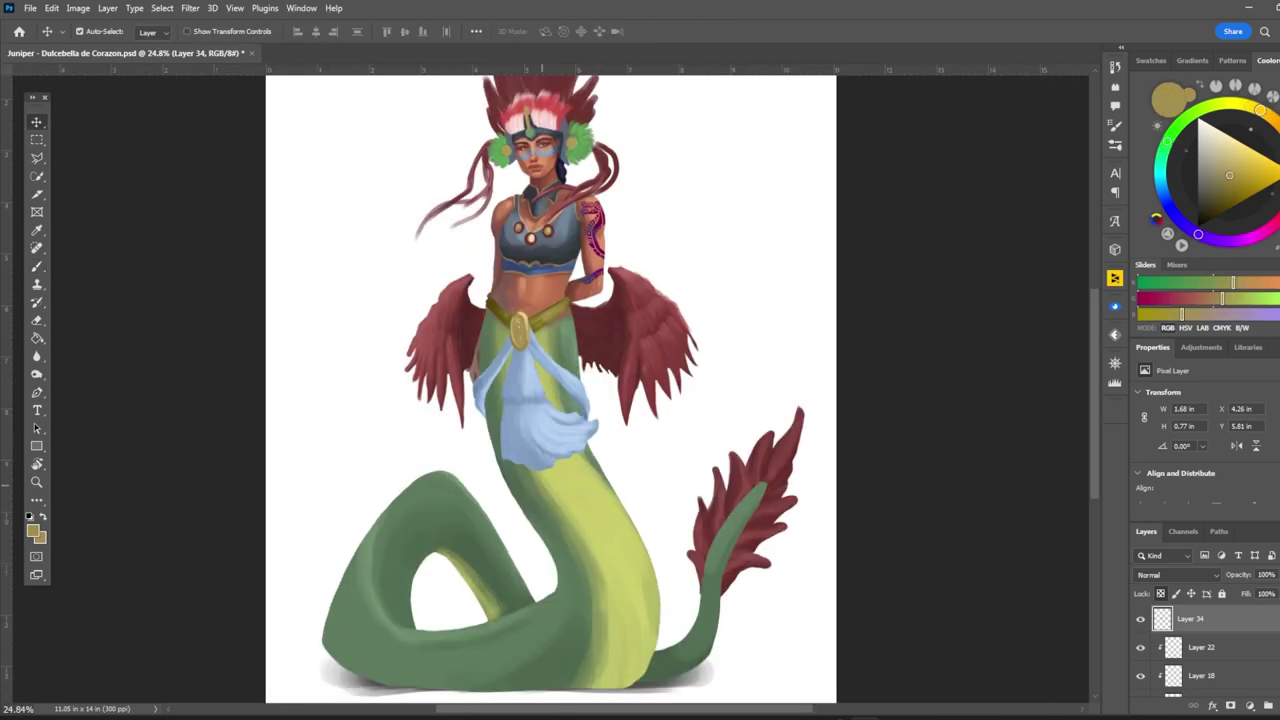
Step: Paint a scale texture over the green snake body's coils with lighter and slightly darker sampled greens
scroll(557, 560, down, 2)
scroll(557, 560, up, 1)
click(528, 489)
scroll(528, 489, up, 1)
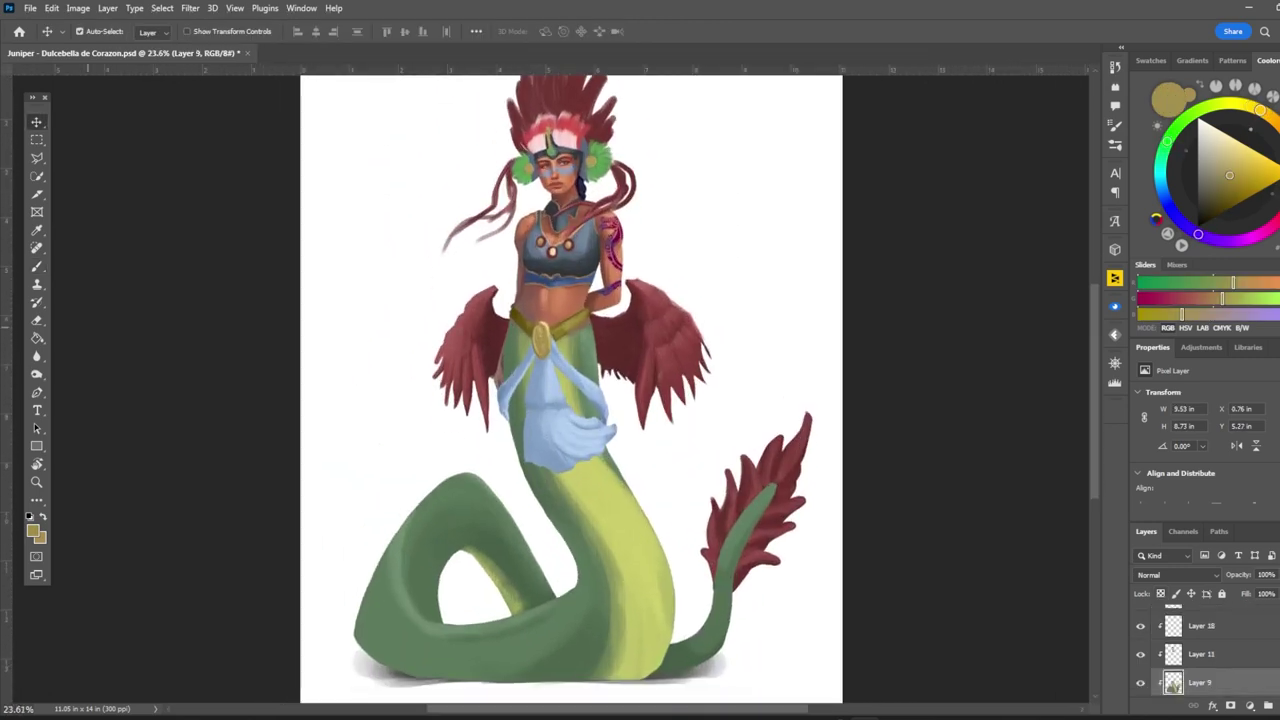
key(b)
alt+click(556, 442)
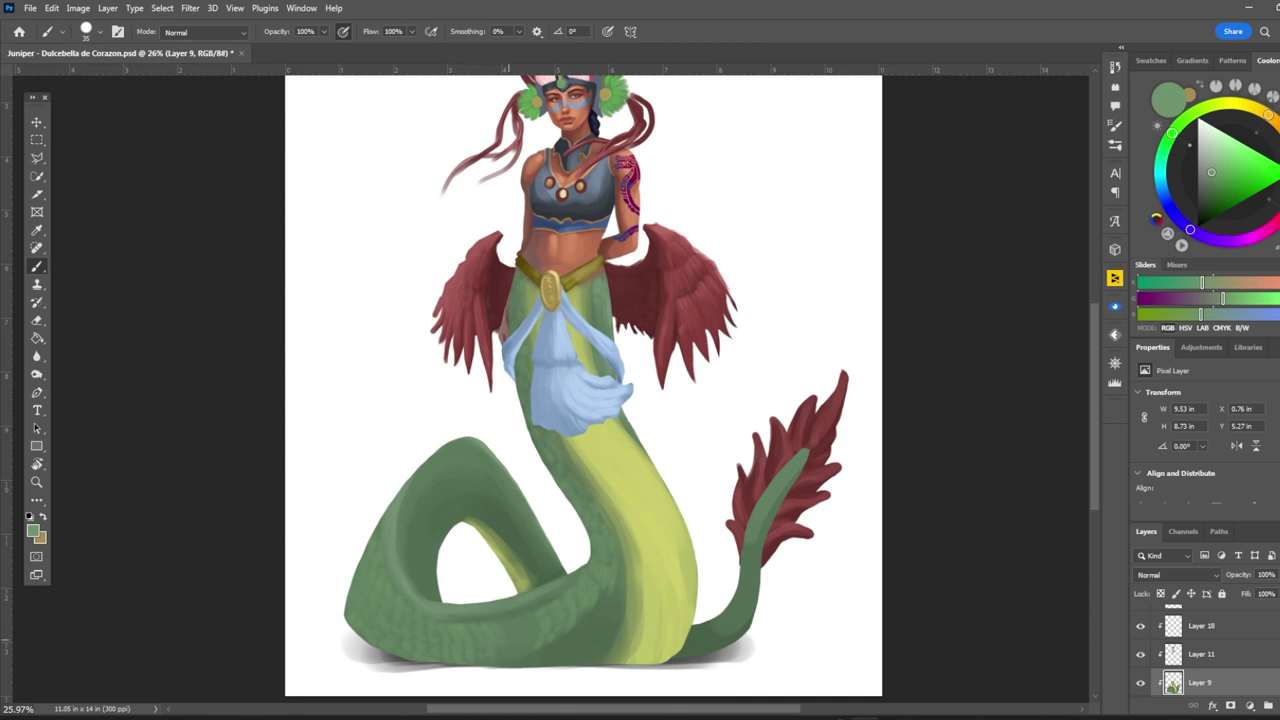
drag(1211, 172, 1208, 180)
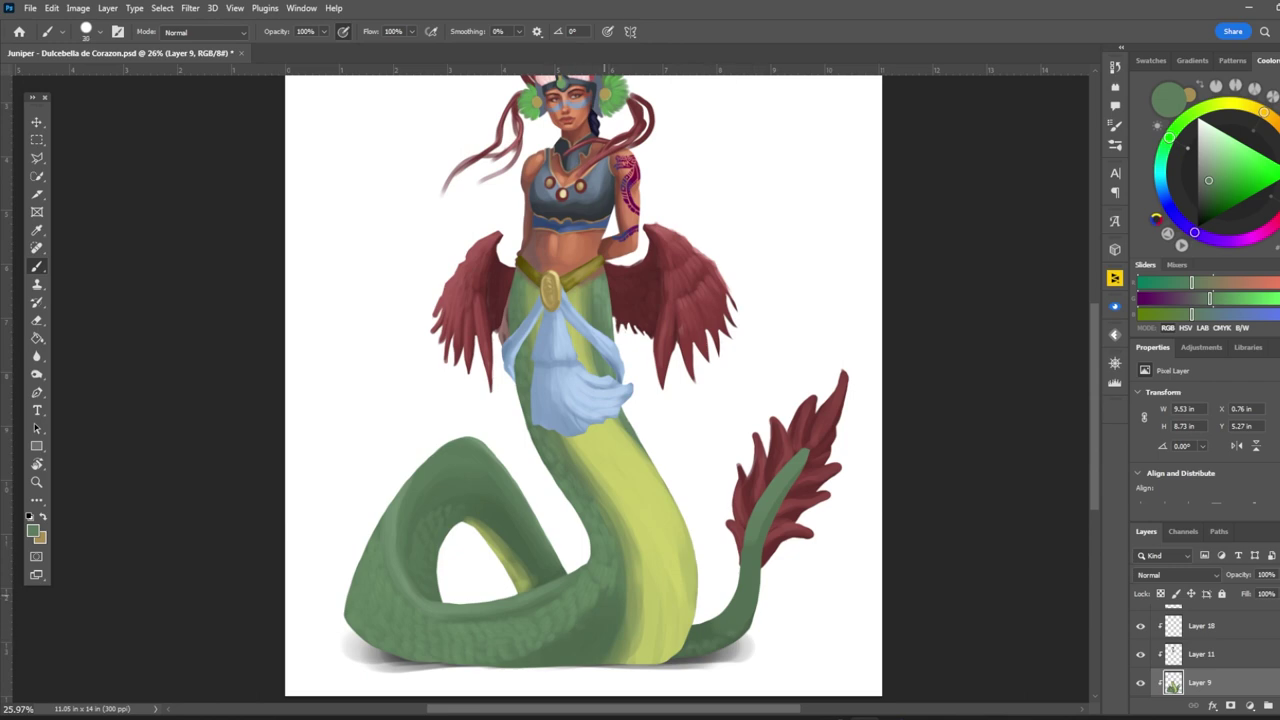
Step: Brighten the snake's belly with a lighter yellow-green along its length
scroll(583, 385, down, 2)
scroll(583, 385, up, 1)
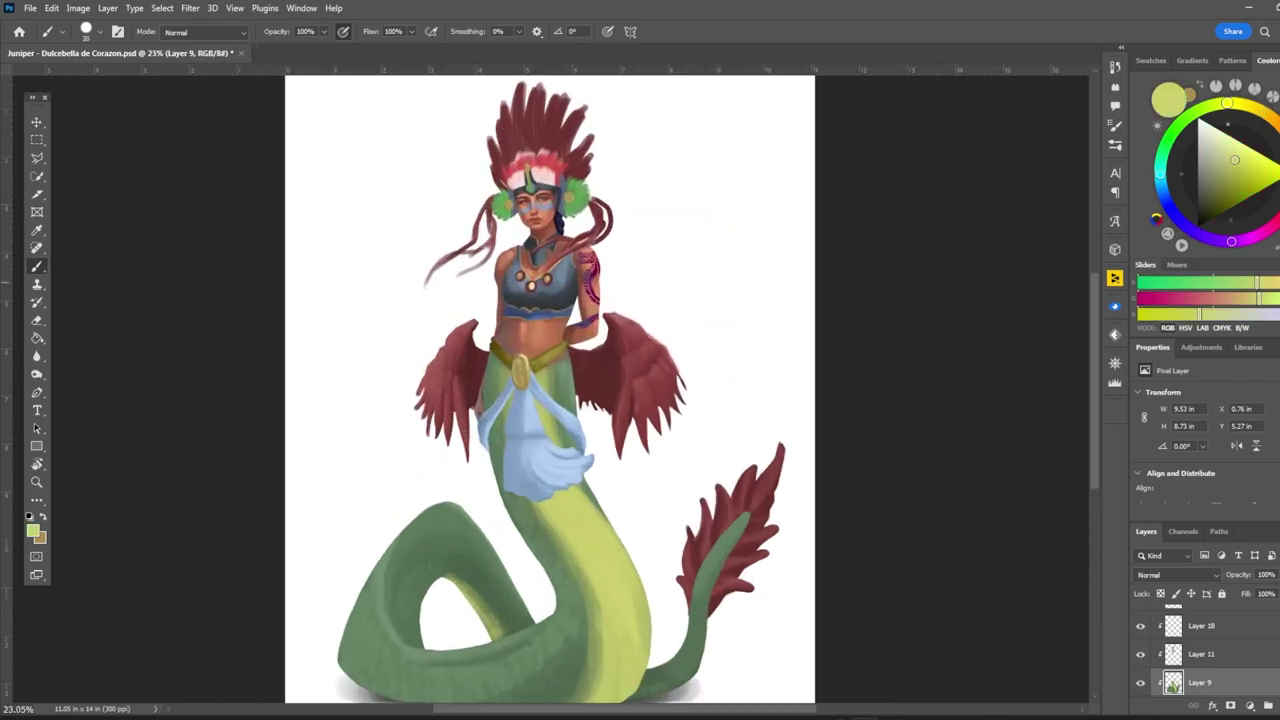
drag(590, 520, 645, 615)
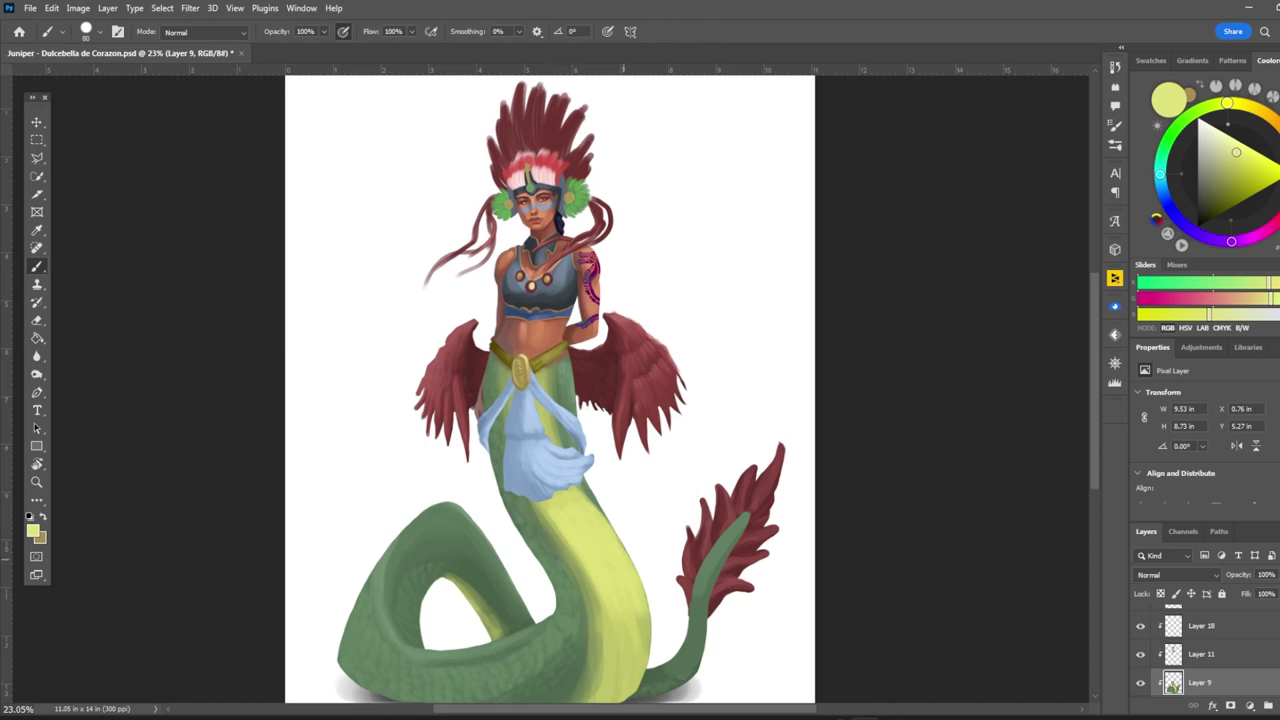
Step: Paint soft pink highlights over the upper feathers of both wings
scroll(550, 390, down, 2)
scroll(550, 390, up, 2)
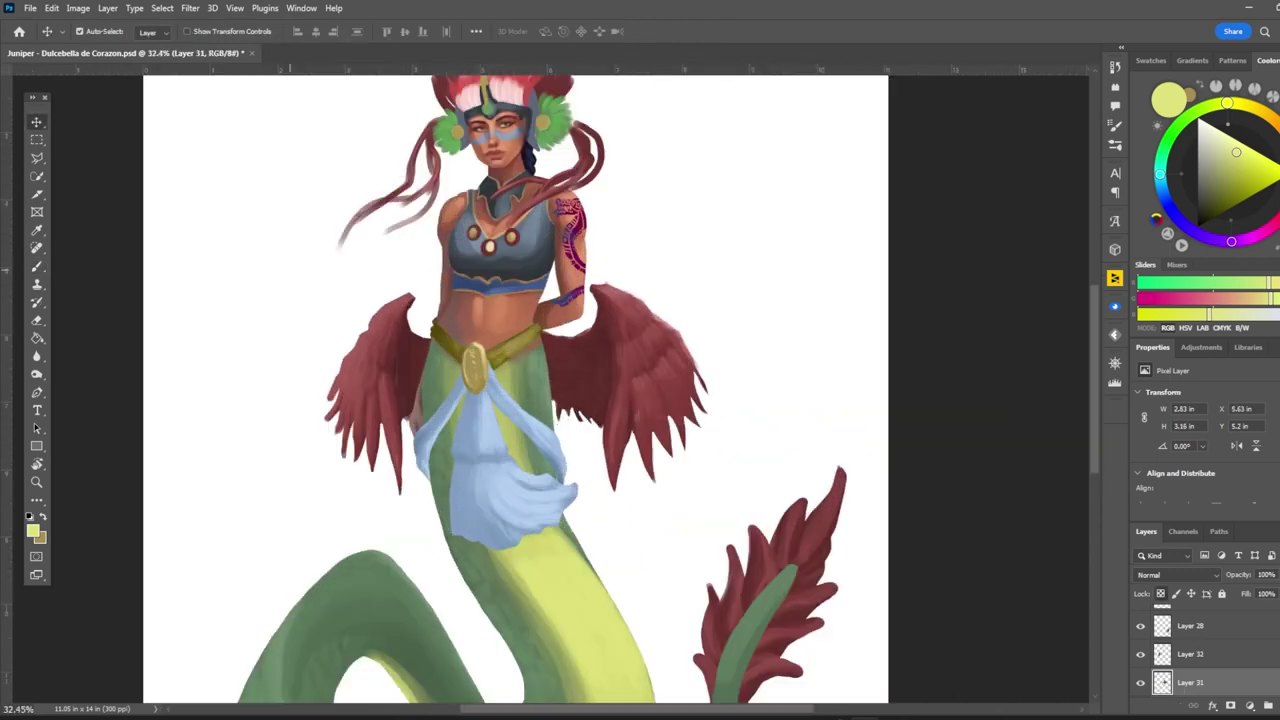
alt+click(651, 332)
mouse_move(603, 290)
mouse_down()
mouse_move(665, 345)
mouse_move(635, 305)
mouse_move(645, 335)
mouse_move(699, 350)
mouse_up()
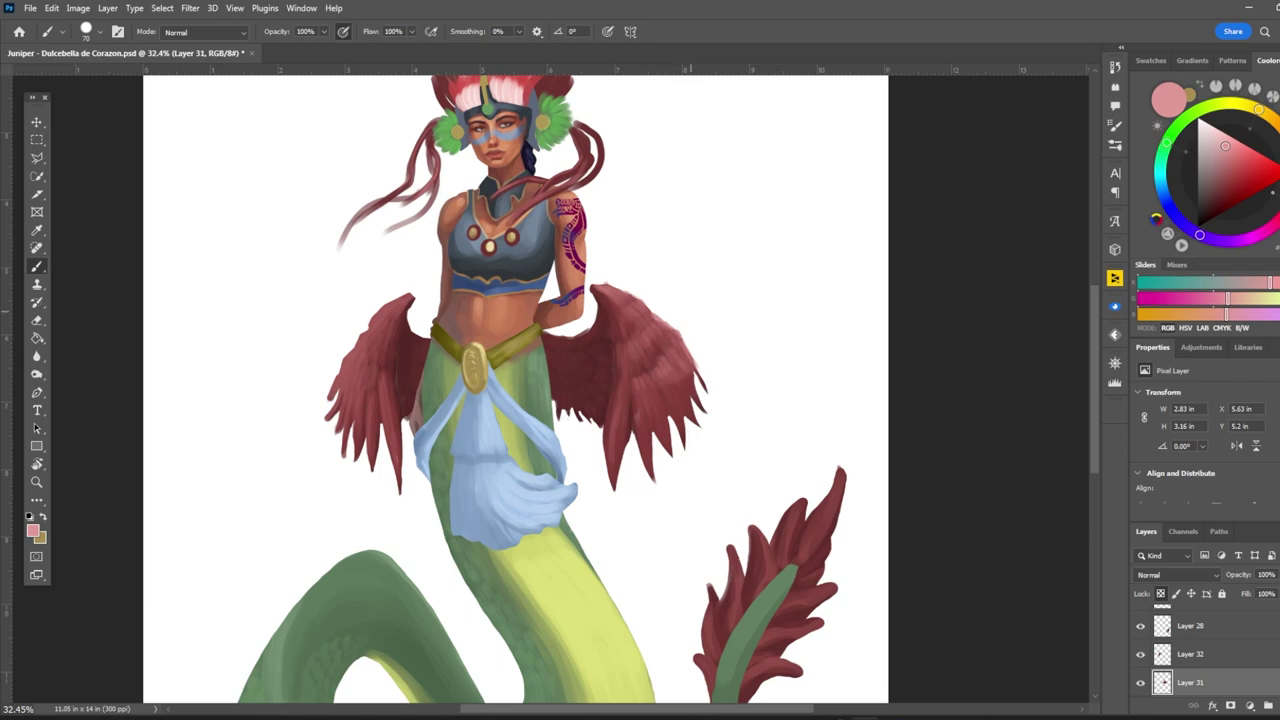
scroll(638, 400, down, 3)
key(alt+])
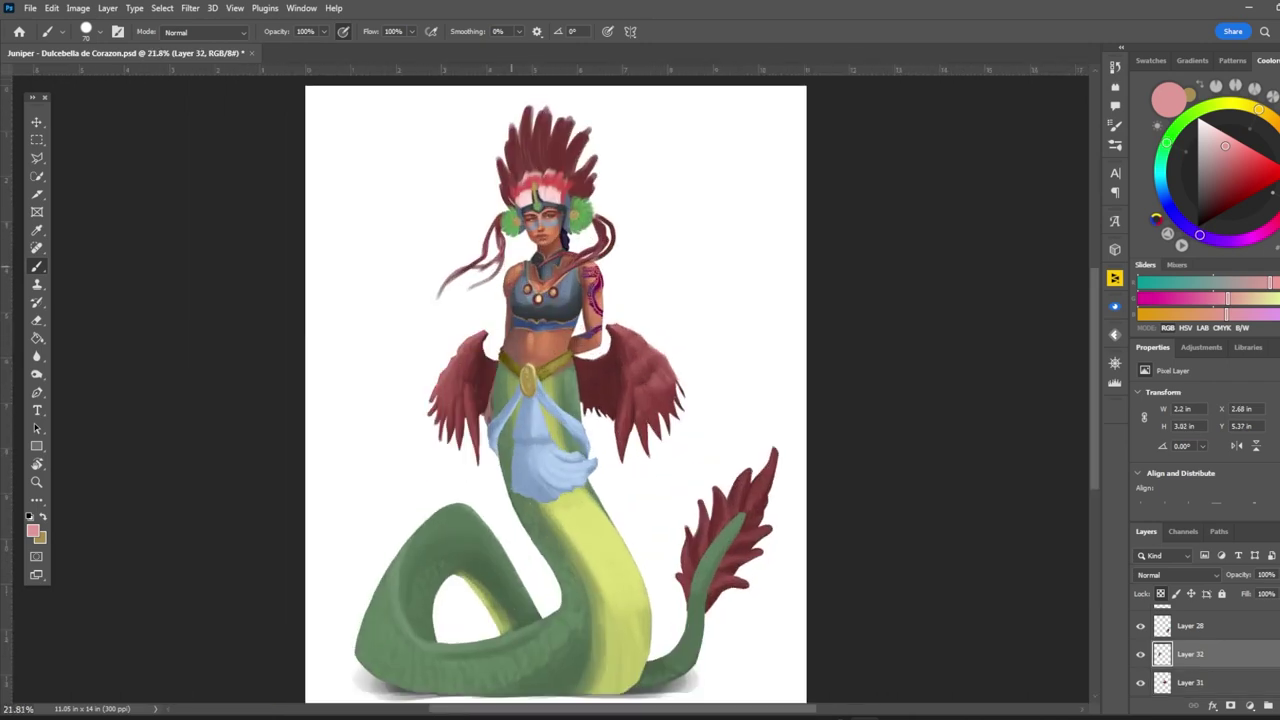
scroll(505, 380, down, 2)
scroll(505, 380, up, 3)
Step: Add pink highlights and sampled dark red shadows to the tail plume's feathers
key(alt+])
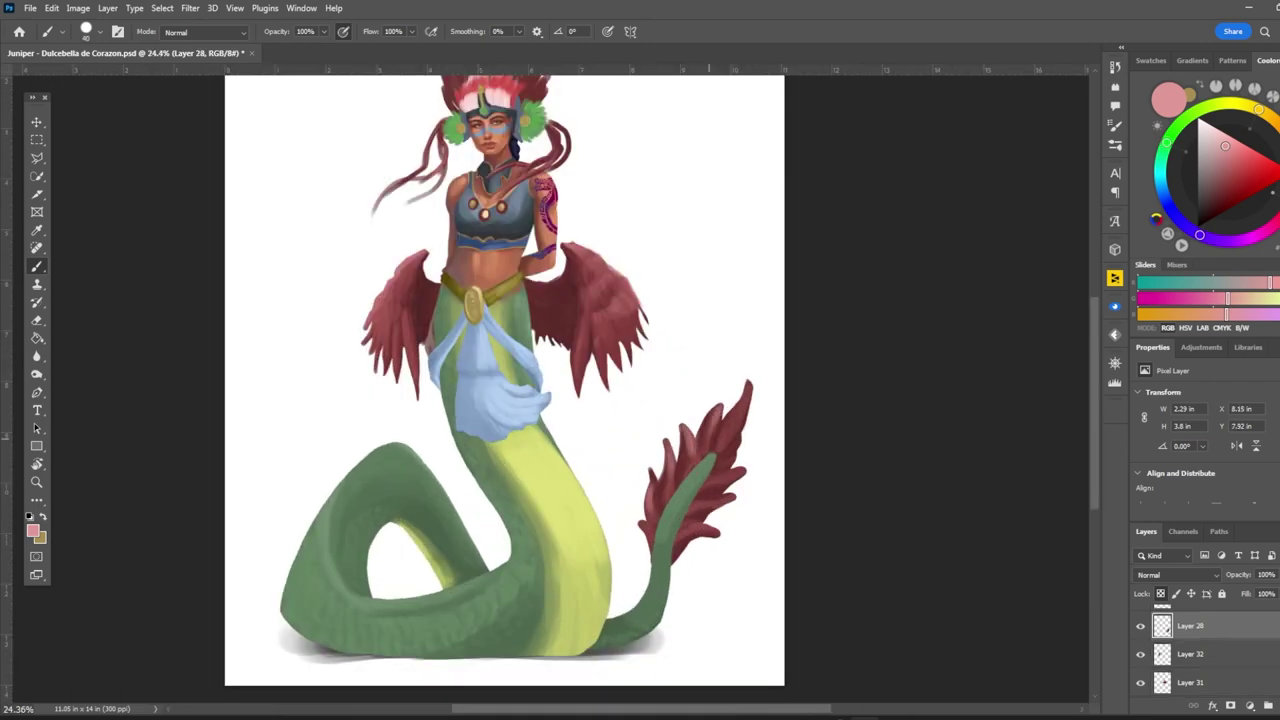
alt+click(648, 532)
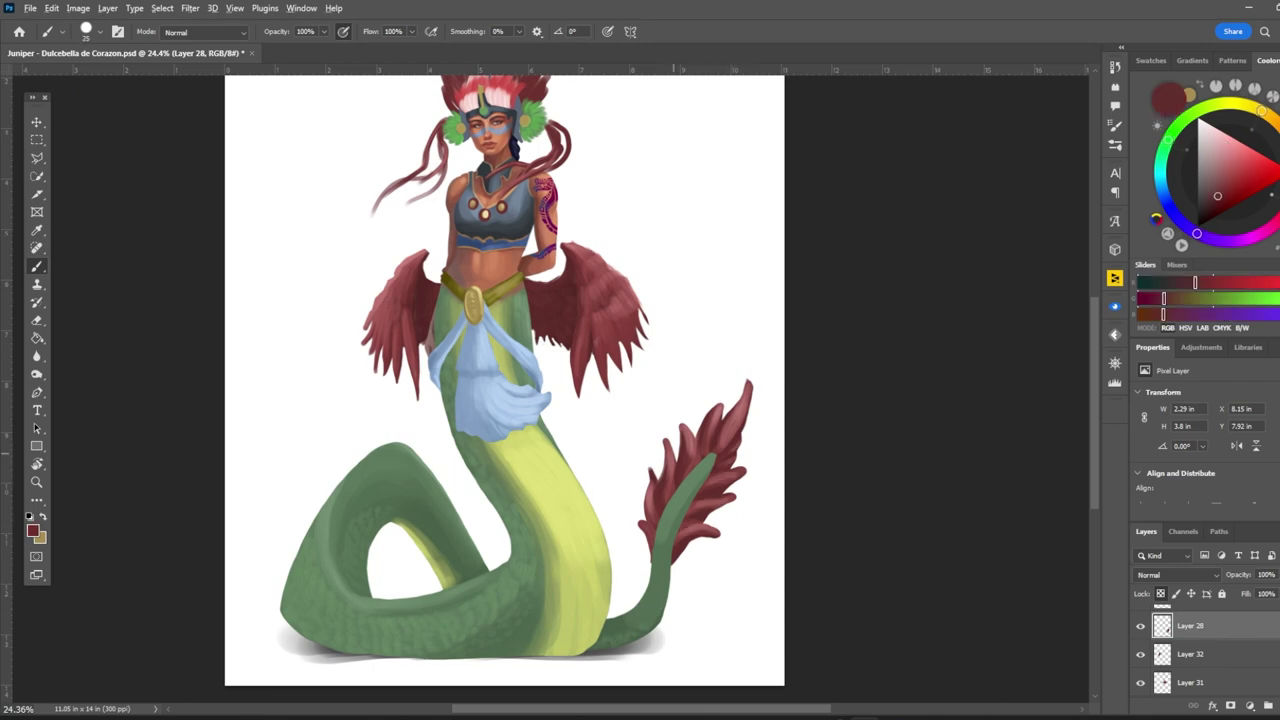
scroll(648, 532, down, 1)
key(alt+])
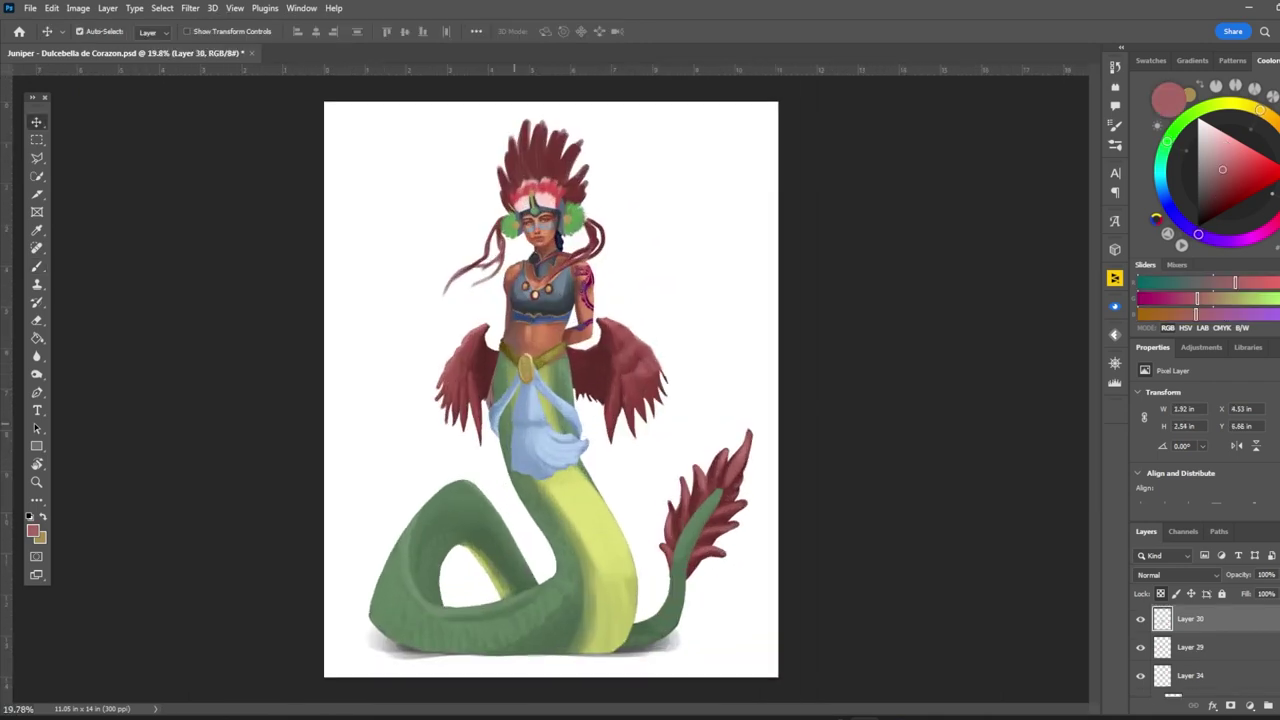
Step: Shade the hip cloth's folds with a darker blue and highlight them with a pale blue
scroll(518, 455, up, 2)
alt+click(518, 455)
drag(1221, 157, 1220, 179)
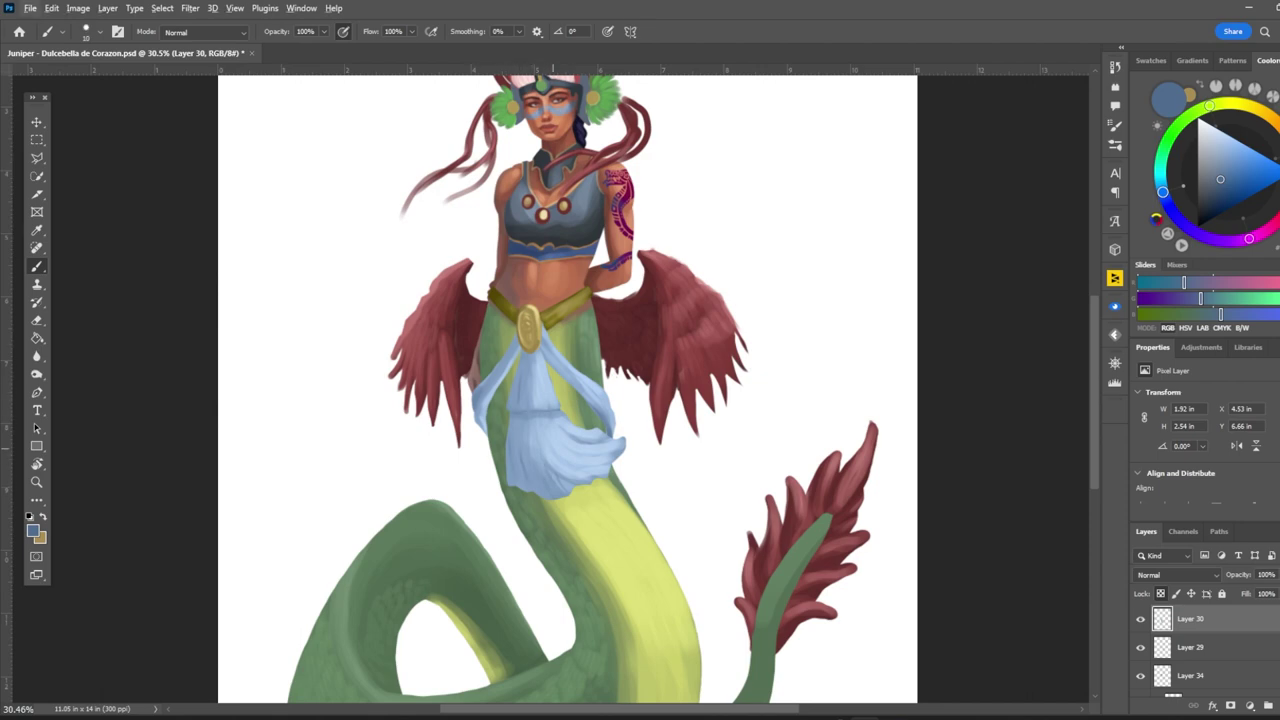
alt+click(552, 477)
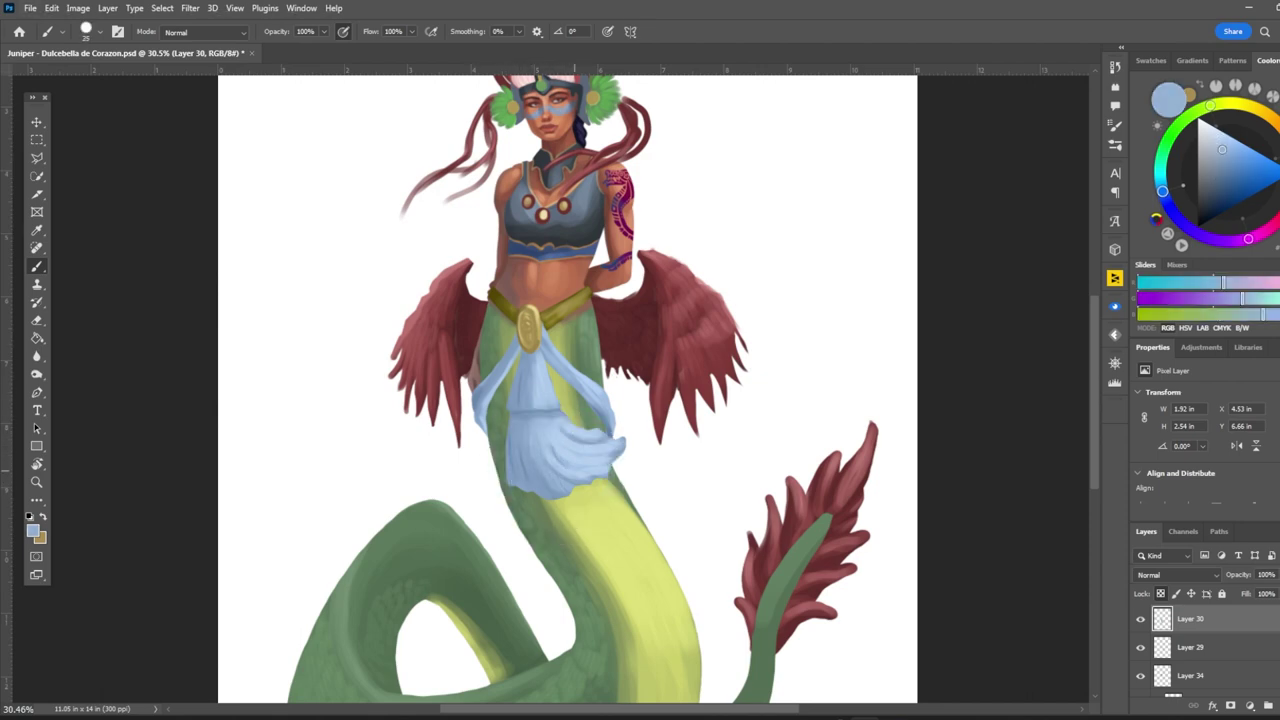
drag(1221, 149, 1219, 136)
scroll(550, 400, down, 3)
scroll(550, 400, up, 3)
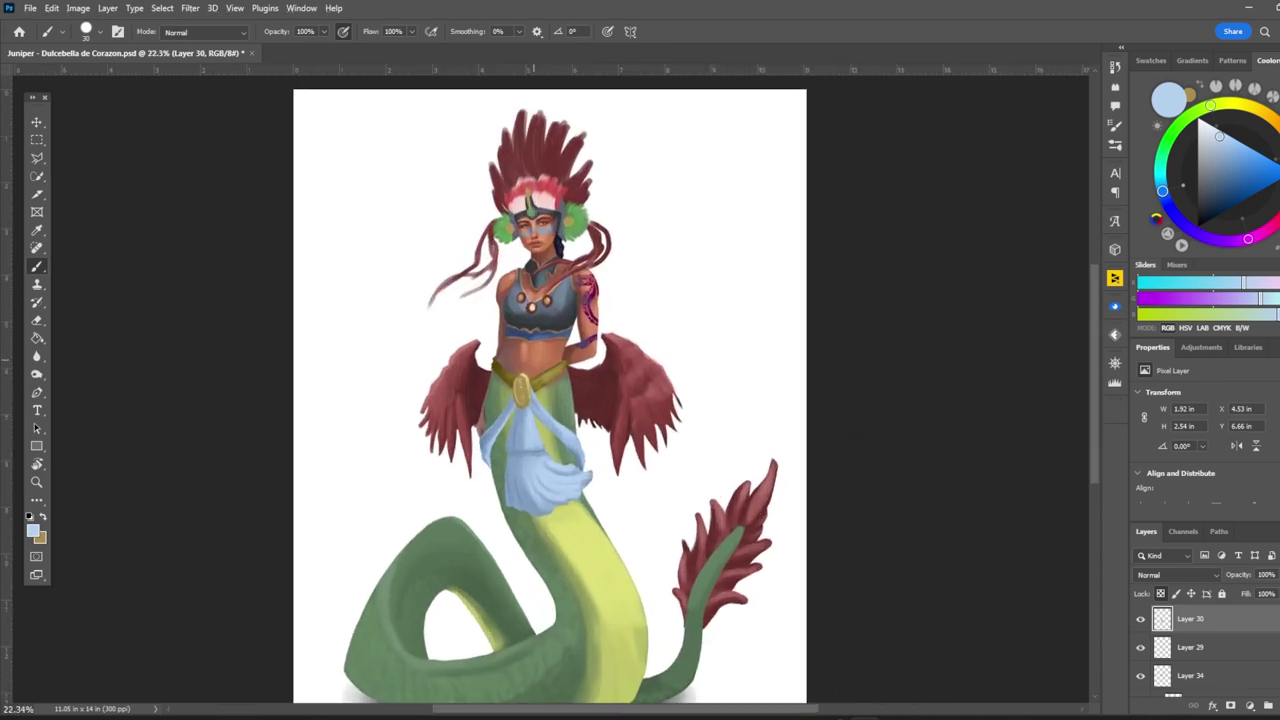
Step: Paint strokes along the outer feathers of the headdress on their layer and sample their dark red
key(v)
scroll(542, 130, up, 4)
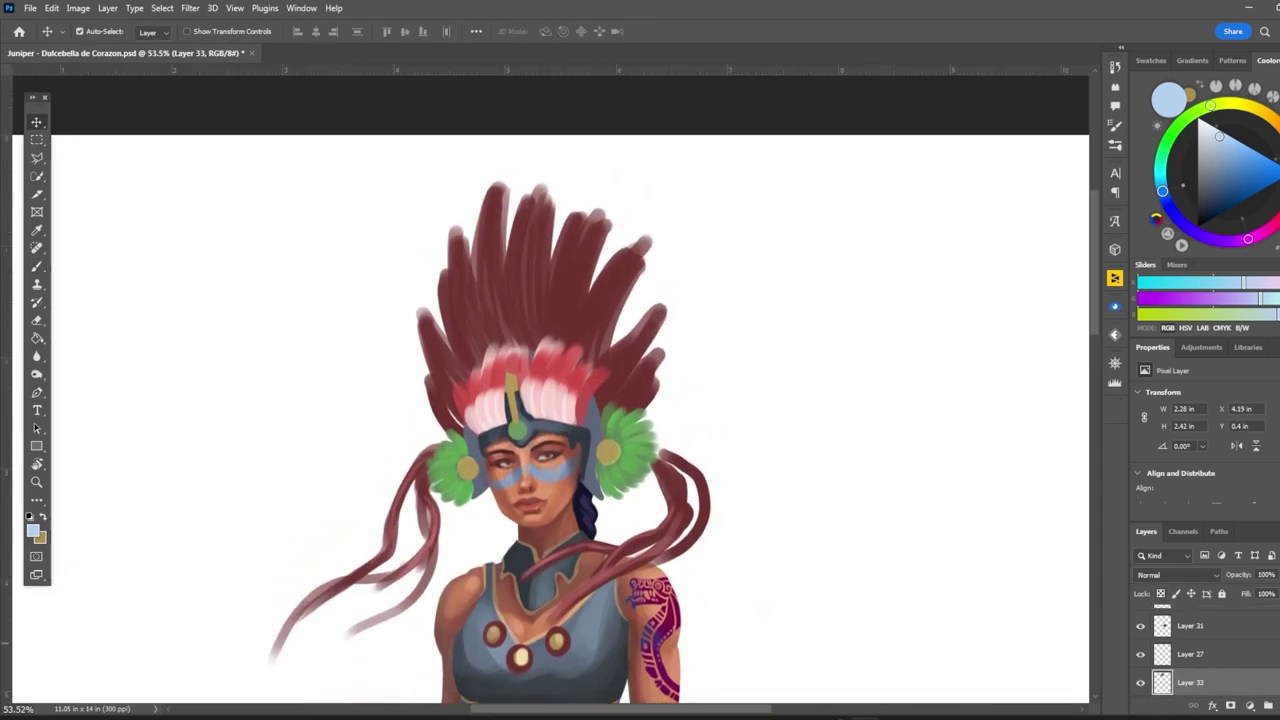
key(b)
mouse_move(606, 245)
mouse_down()
mouse_move(648, 318)
mouse_move(660, 408)
mouse_move(664, 308)
mouse_up()
drag(618, 322, 648, 240)
alt+click(454, 382)
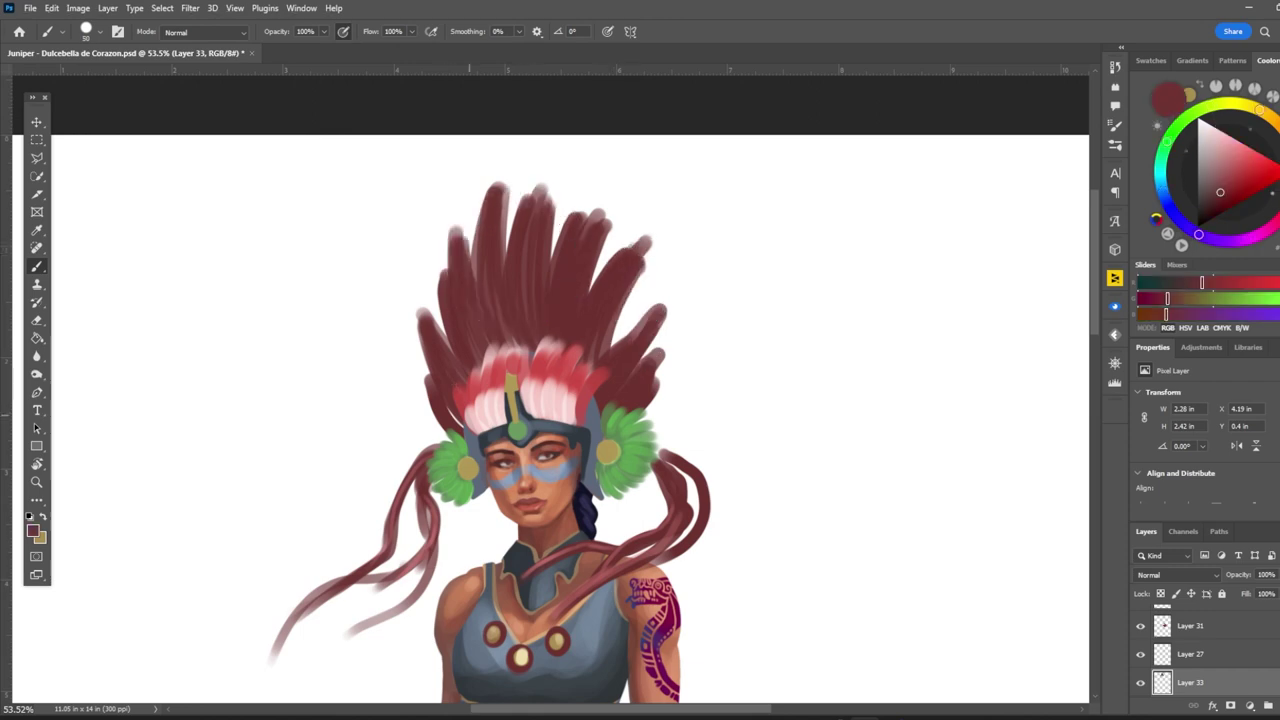
Step: Paint lighter muted red streaks along the tall headdress feathers
alt+click(499, 290)
drag(500, 200, 485, 330)
drag(490, 250, 445, 335)
drag(450, 325, 428, 370)
drag(530, 205, 512, 320)
mouse_move(520, 230)
mouse_down()
mouse_move(540, 325)
mouse_move(560, 325)
mouse_up()
drag(560, 230, 592, 335)
drag(585, 255, 630, 345)
drag(455, 245, 450, 335)
Step: Define the gaps between the headdress feathers with sampled dark red strokes
alt+click(470, 300)
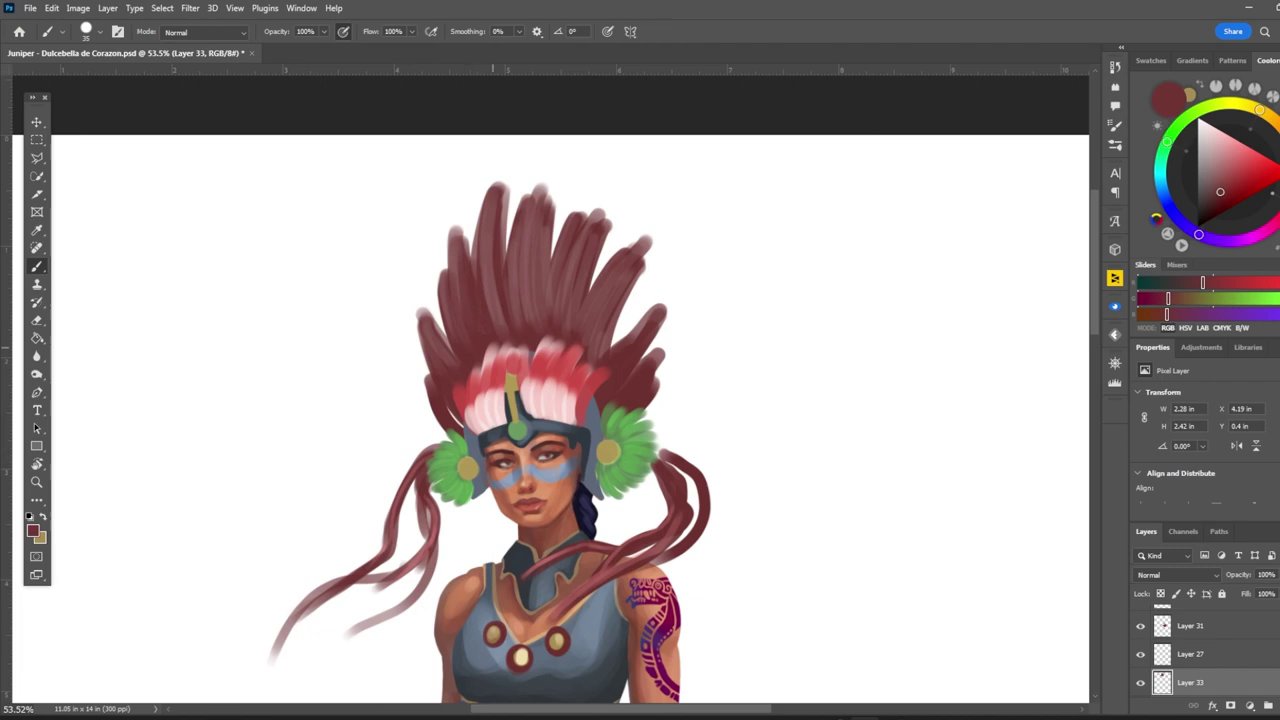
drag(502, 198, 490, 322)
drag(528, 208, 542, 318)
drag(570, 240, 610, 350)
key(ctrl+0)
Step: Repaint the grey-blue side plates of the headdress beside the face in light blue
scroll(566, 420, up, 2)
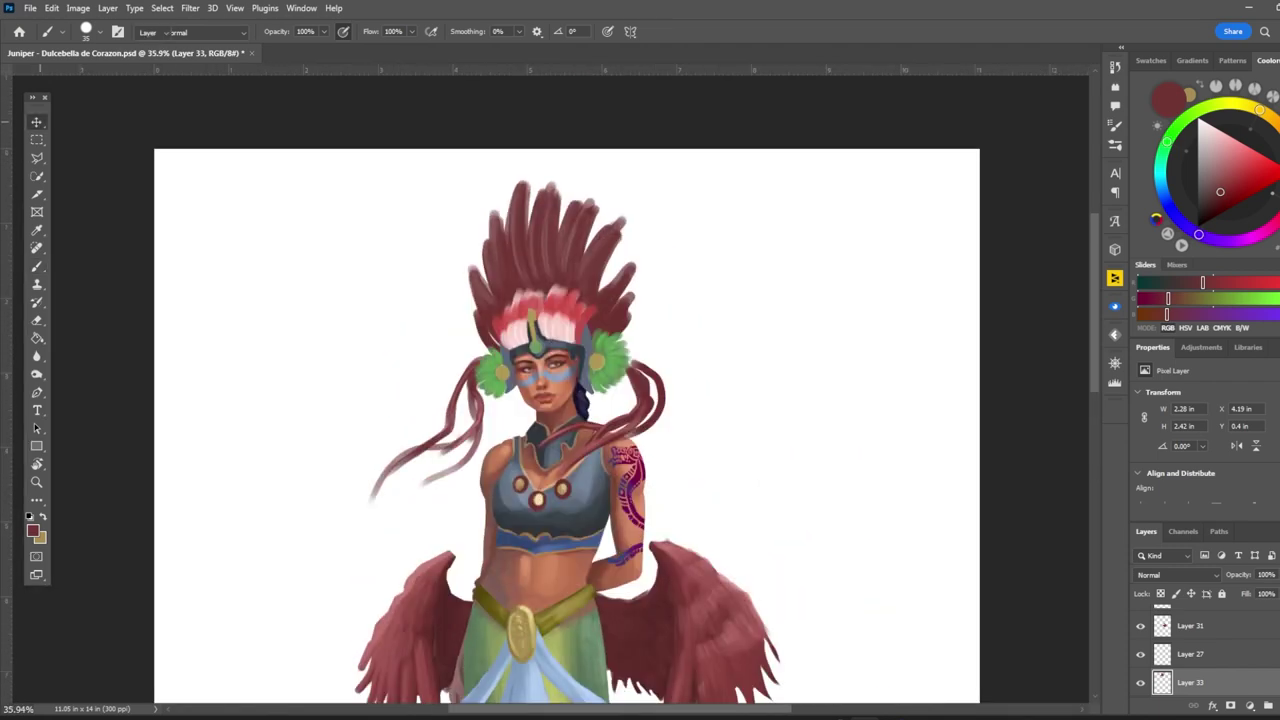
key(v)
click(1140, 619)
scroll(555, 392, up, 6)
key(b)
alt+click(560, 330)
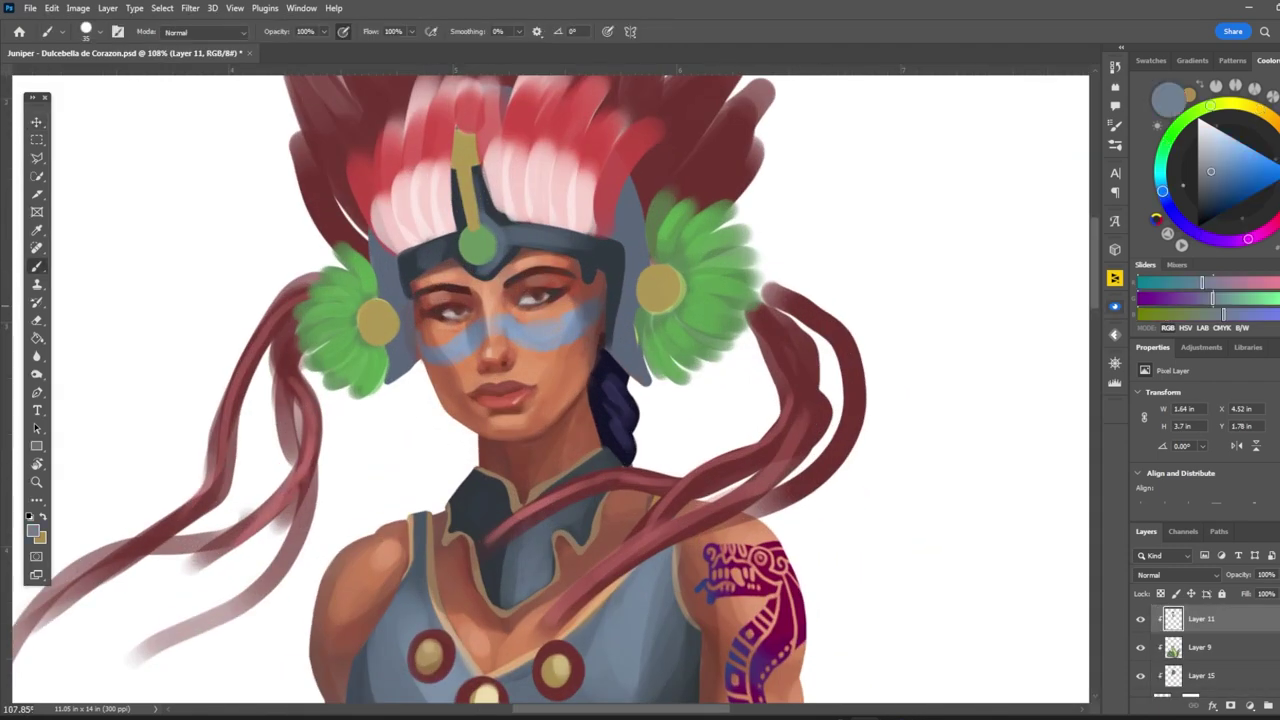
drag(608, 348, 622, 368)
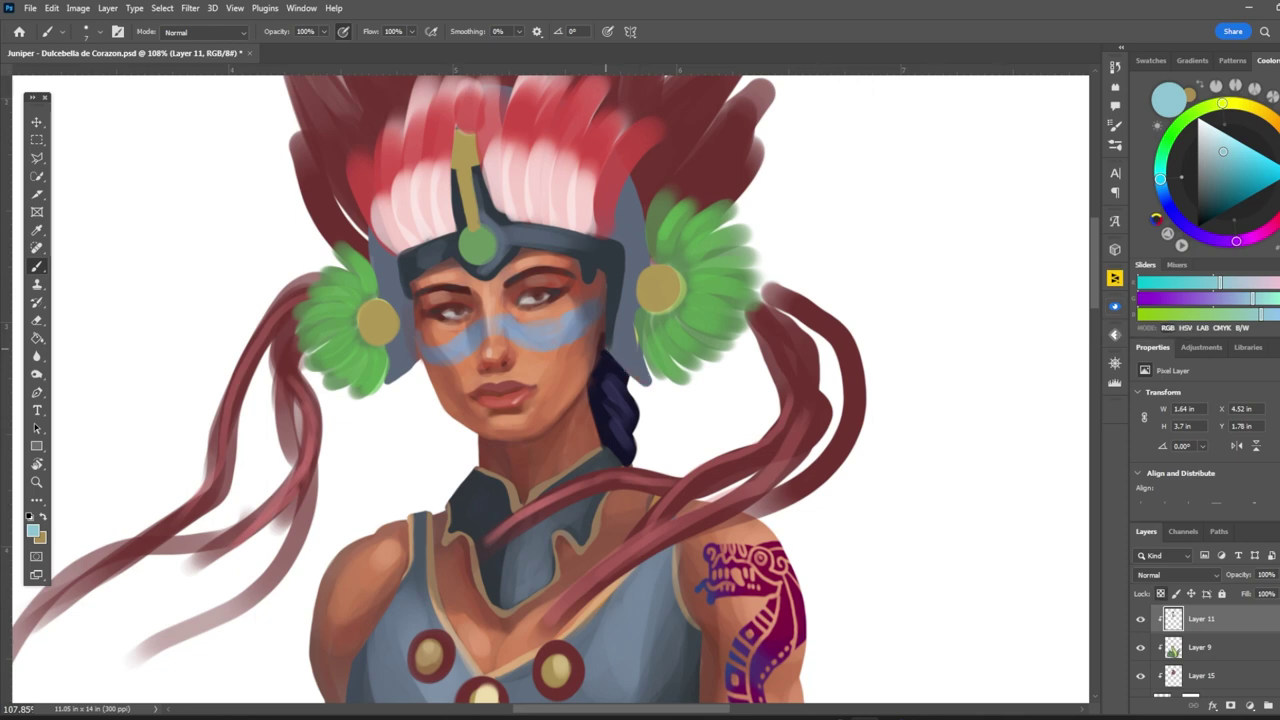
mouse_move(620, 368)
mouse_down()
mouse_move(626, 210)
mouse_move(600, 180)
mouse_up()
mouse_move(372, 226)
mouse_down()
mouse_move(392, 372)
mouse_move(406, 330)
mouse_up()
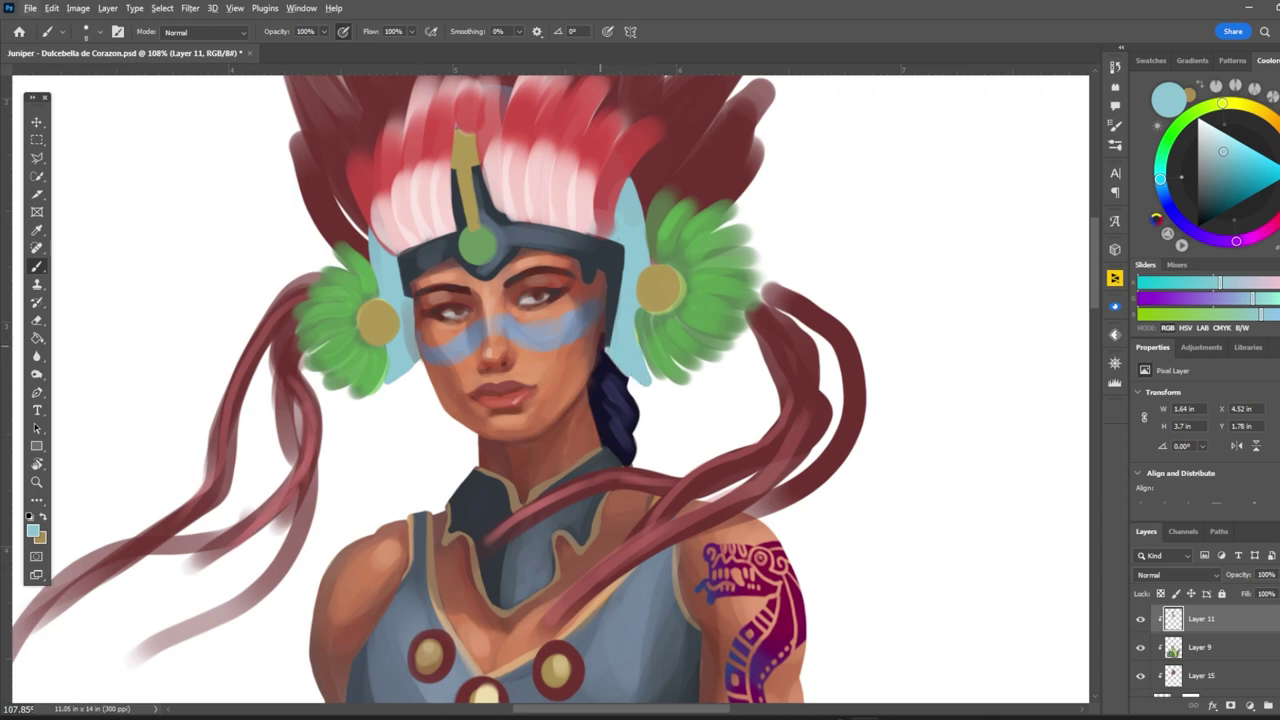
key(ctrl+0)
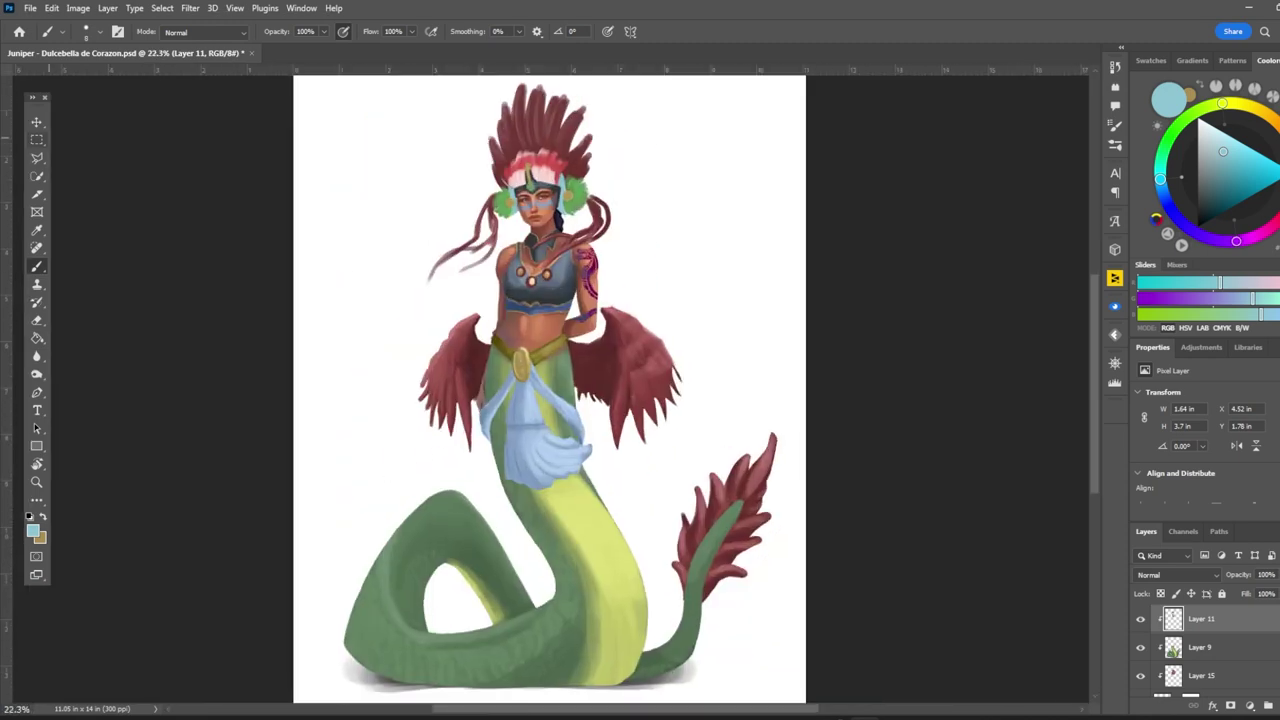
Step: Paint a long gold earring on each side of the face on a new layer, using gold sampled from the belt buckle
key(v)
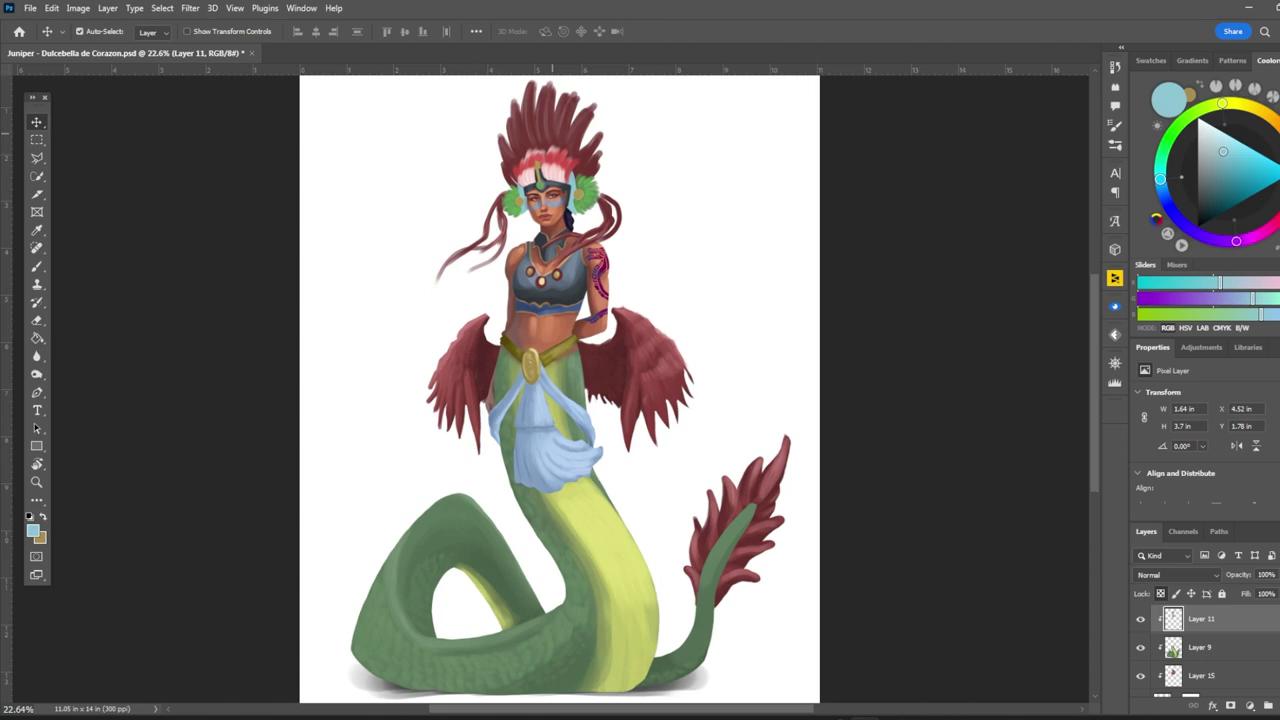
click(517, 160)
scroll(517, 160, up, 3)
key(b)
alt+click(553, 579)
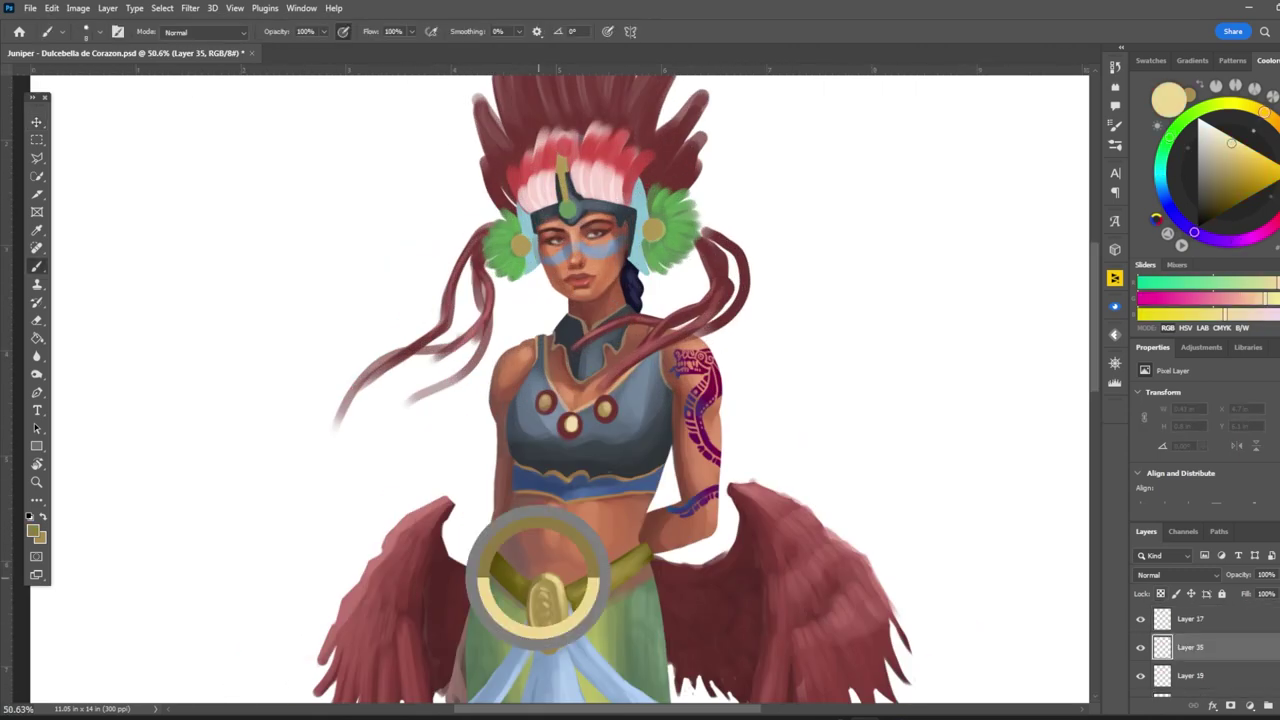
alt+click(540, 565)
drag(629, 240, 630, 282)
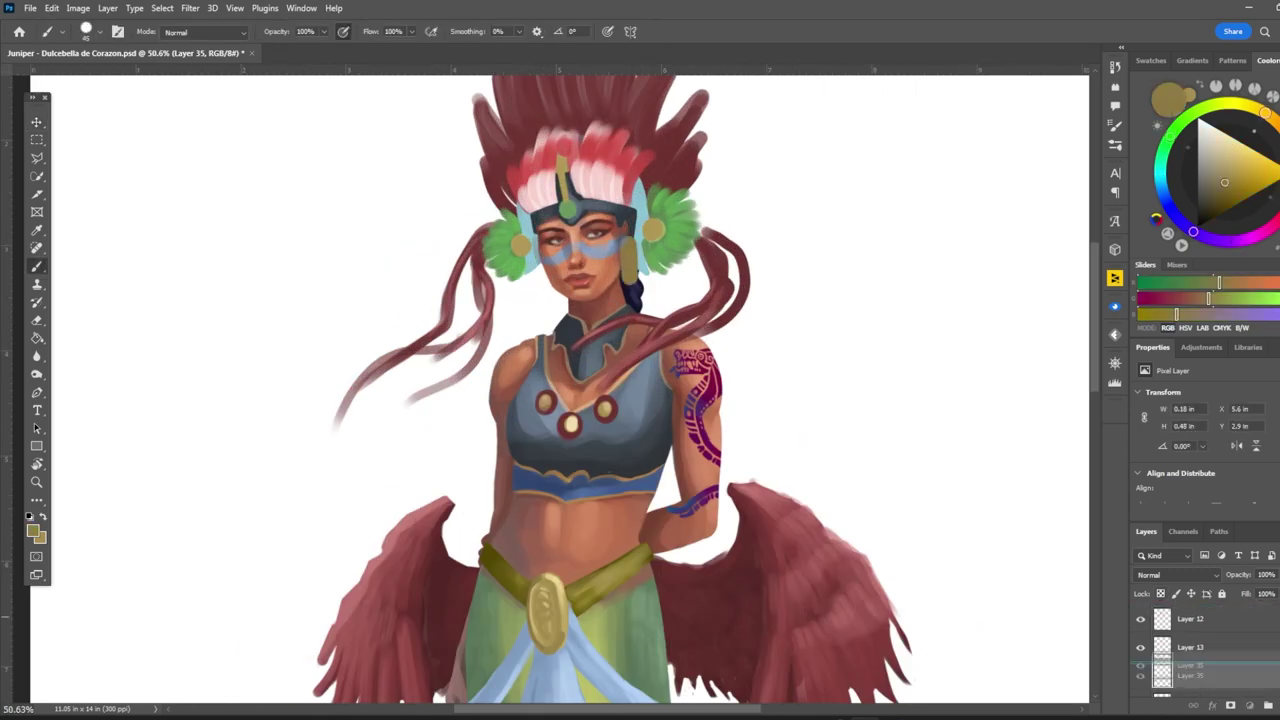
scroll(575, 190, up, 2)
scroll(571, 240, up, 1)
drag(525, 263, 525, 317)
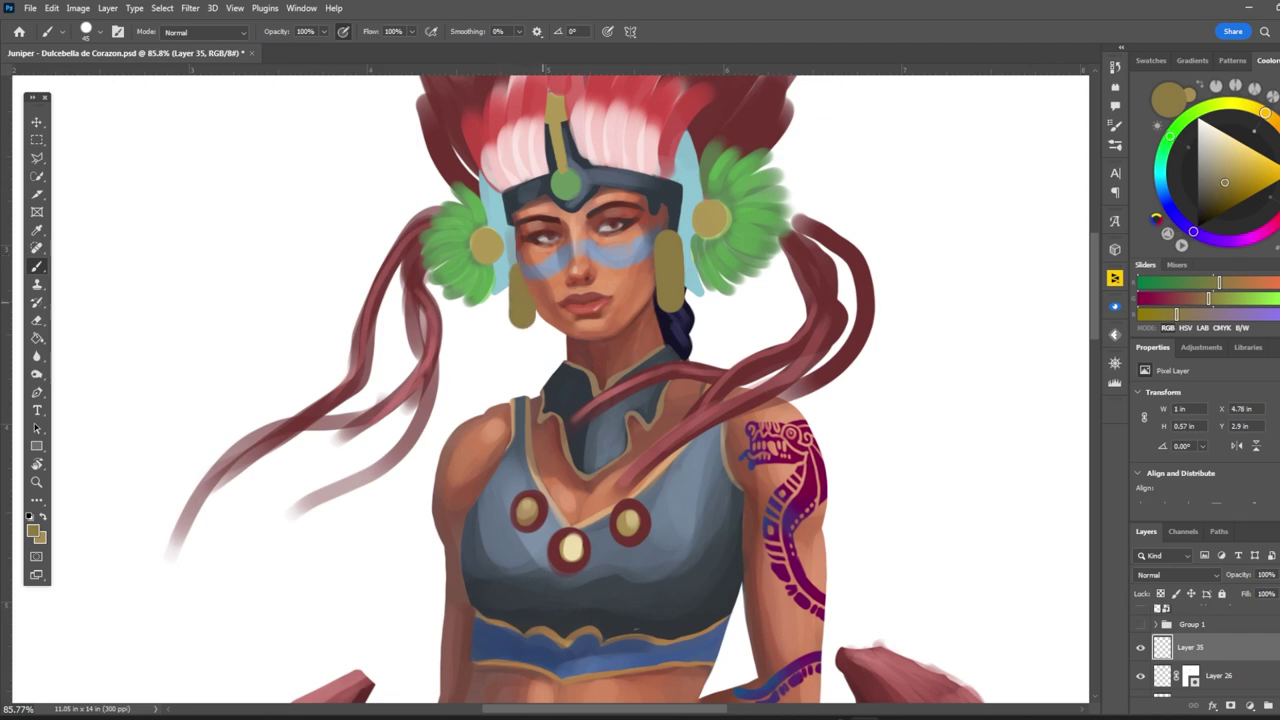
Step: Paint pale gold highlights on both earrings with the layer's transparency locked
scroll(560, 380, down, 5)
scroll(560, 380, up, 3)
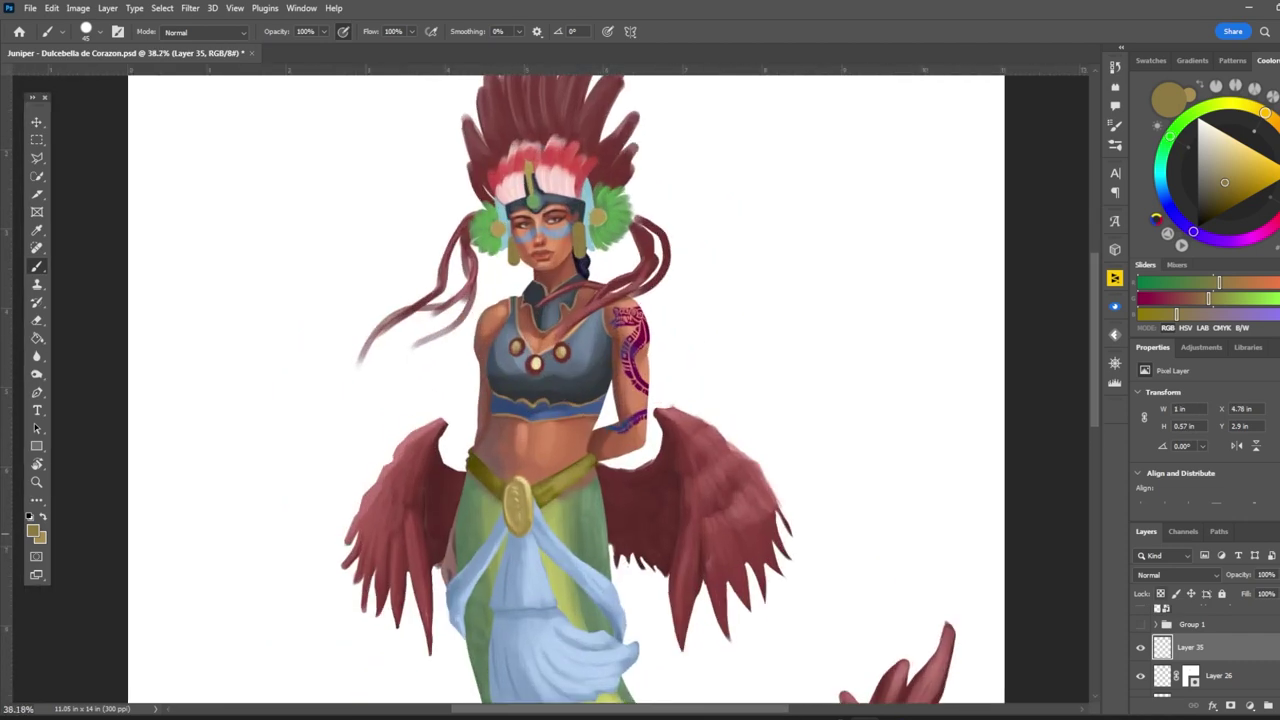
key(Return)
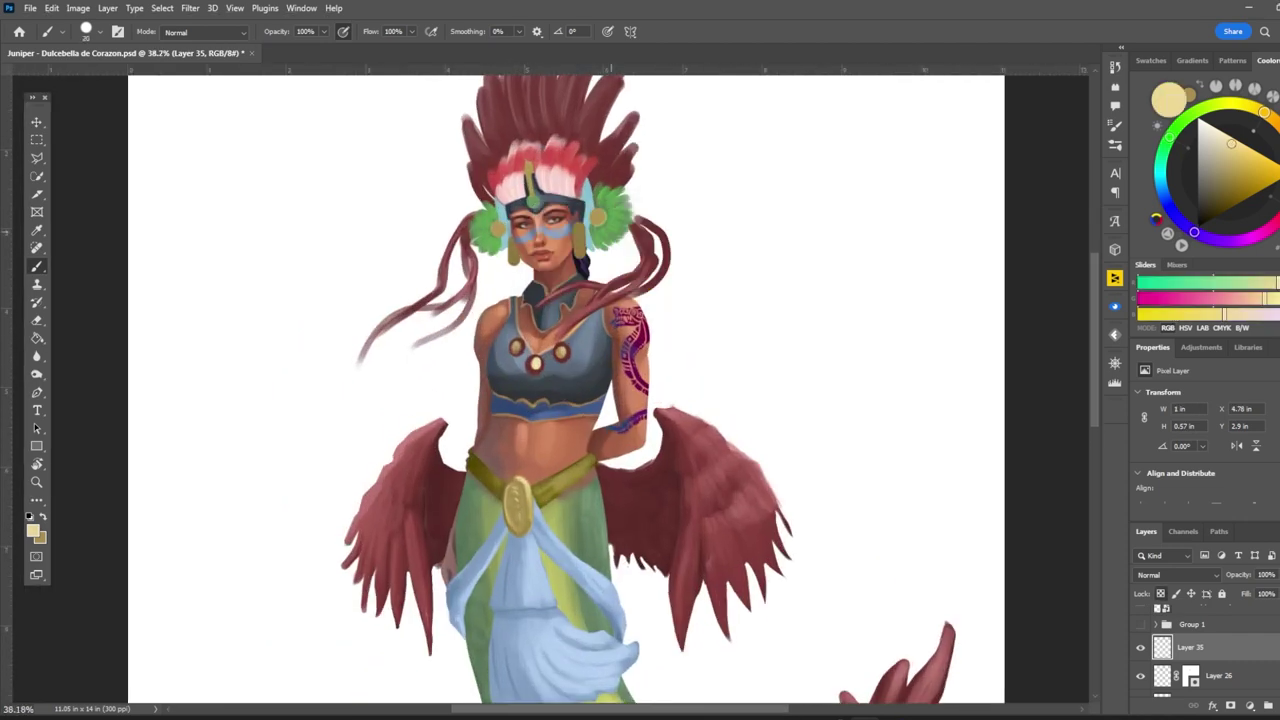
scroll(523, 138, down, 3)
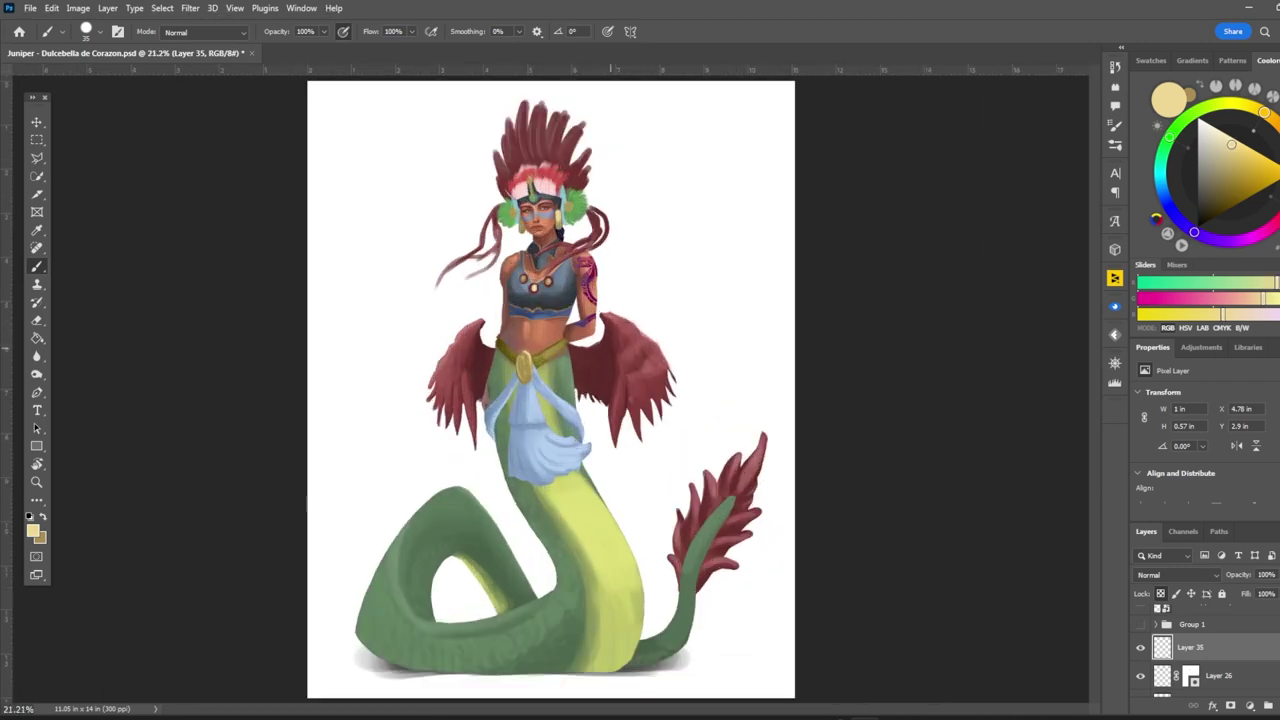
Step: Lighten the gold discs in the green ear ornaments with a pale gold
scroll(523, 138, up, 4)
alt+click(495, 180)
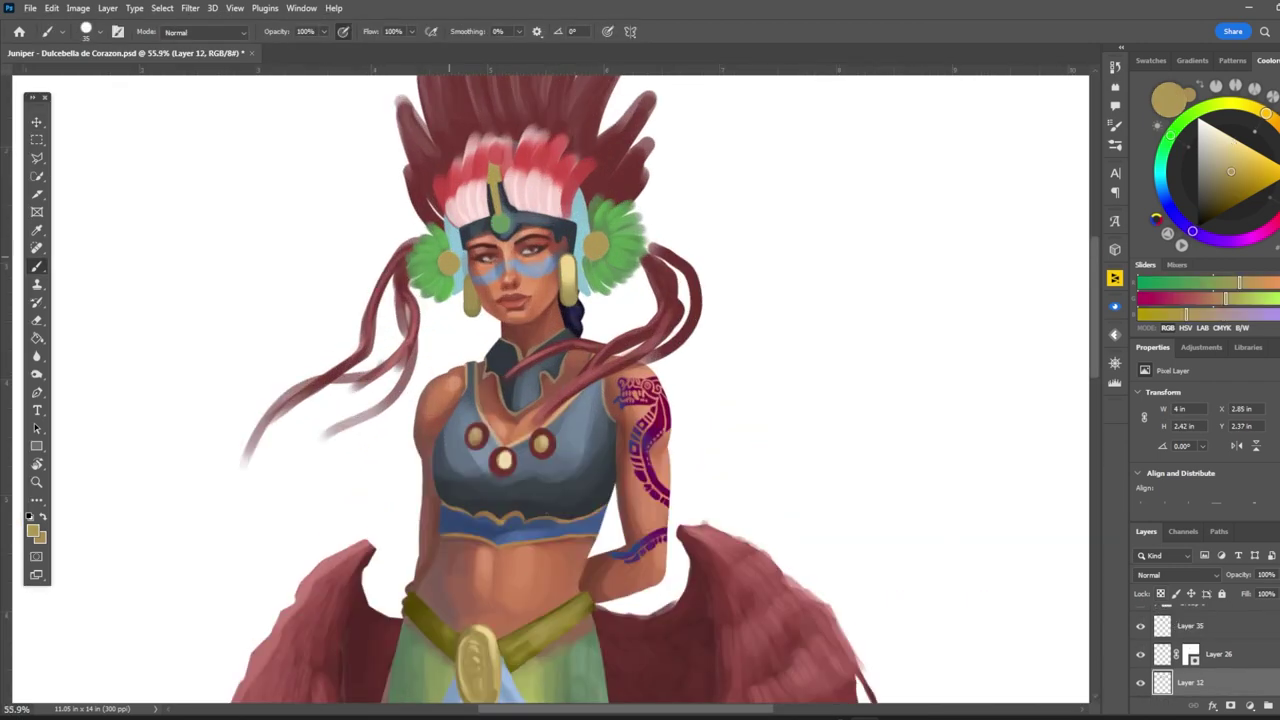
key(ctrl+0)
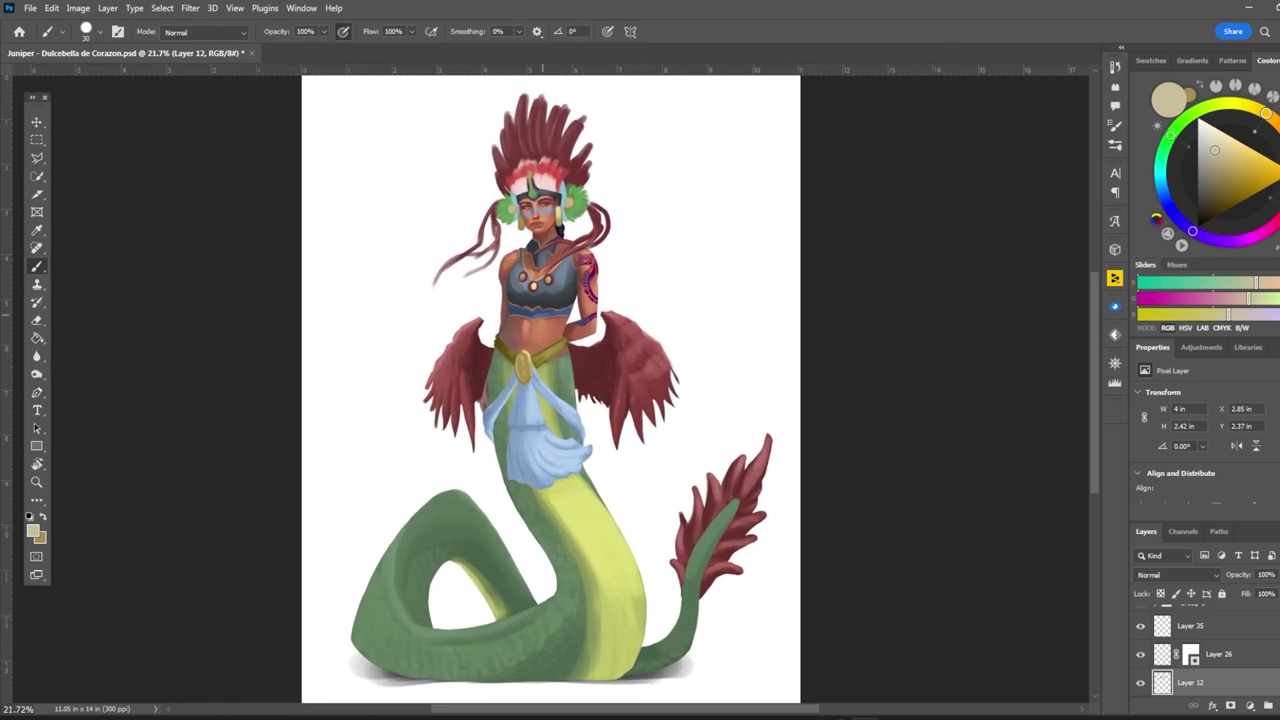
Step: Shift the tall headdress feathers toward magenta with Hue/Saturation, using hue -18 and saturation +22
key(i)
key(alt+i)
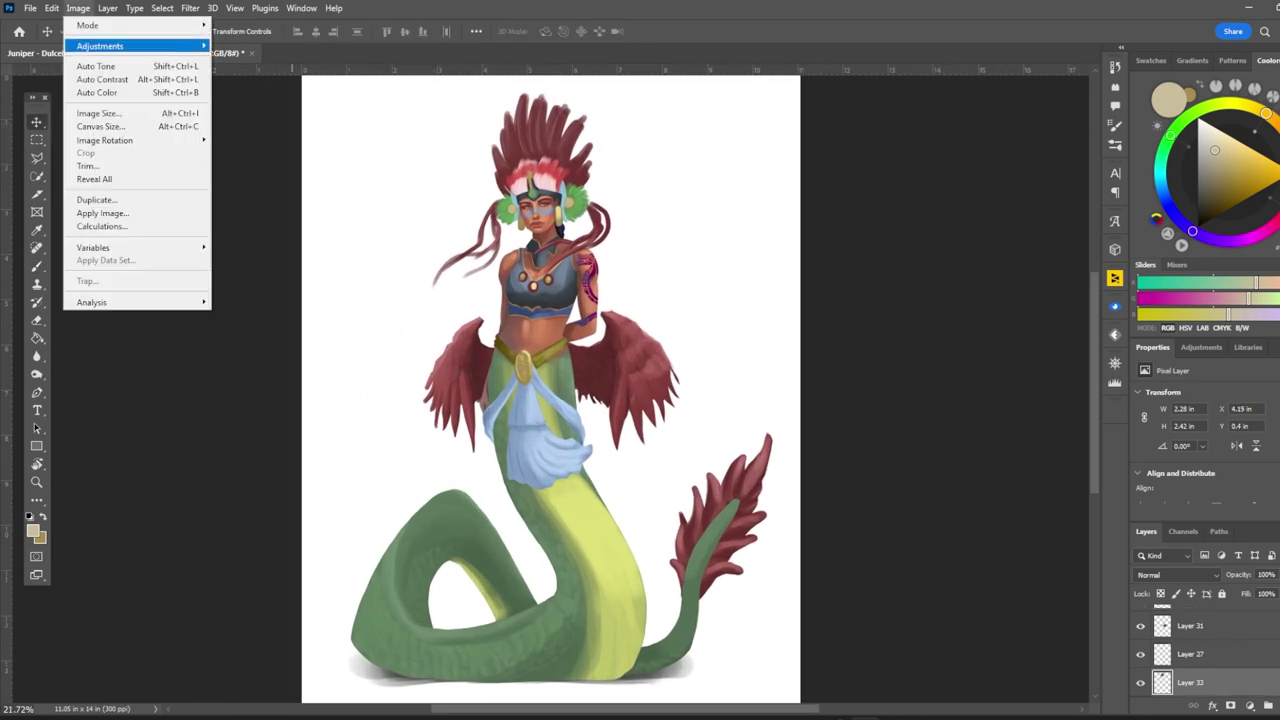
key(ctrl+u)
text(42-18)
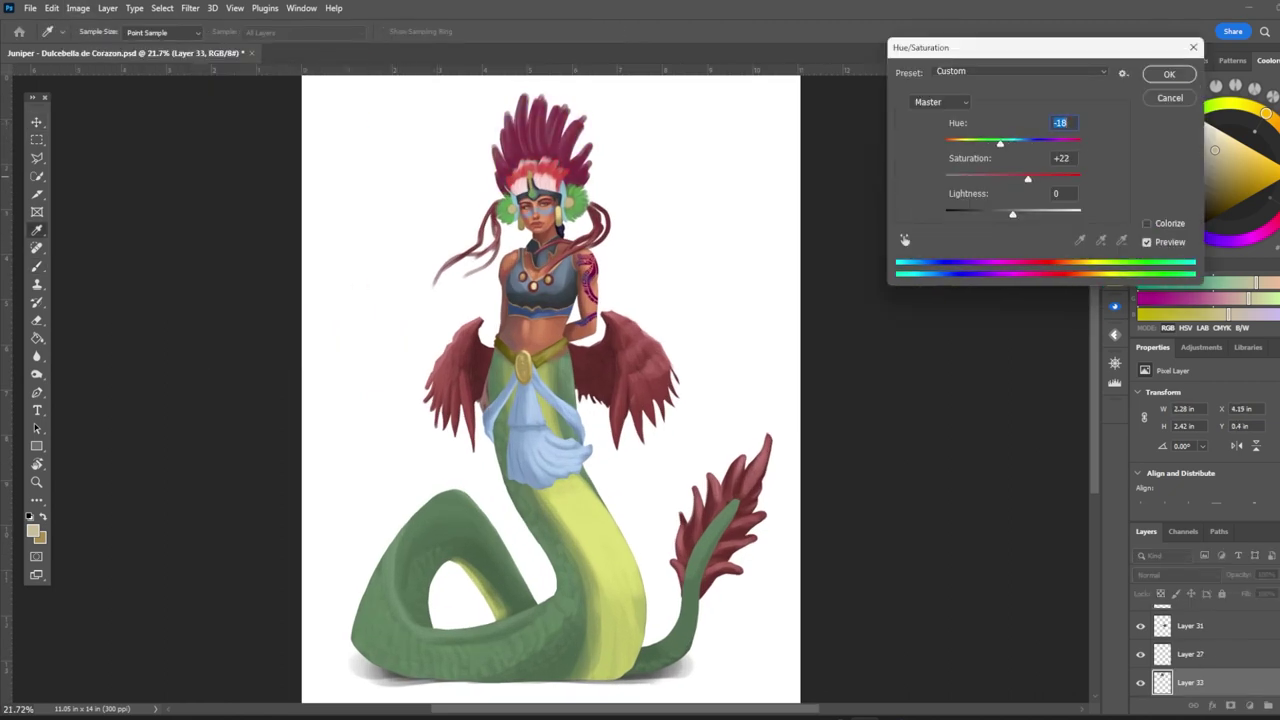
key(Return)
Step: Group the character's painted layers and add a new empty layer above the group
key(v)
scroll(551, 389, down, 1)
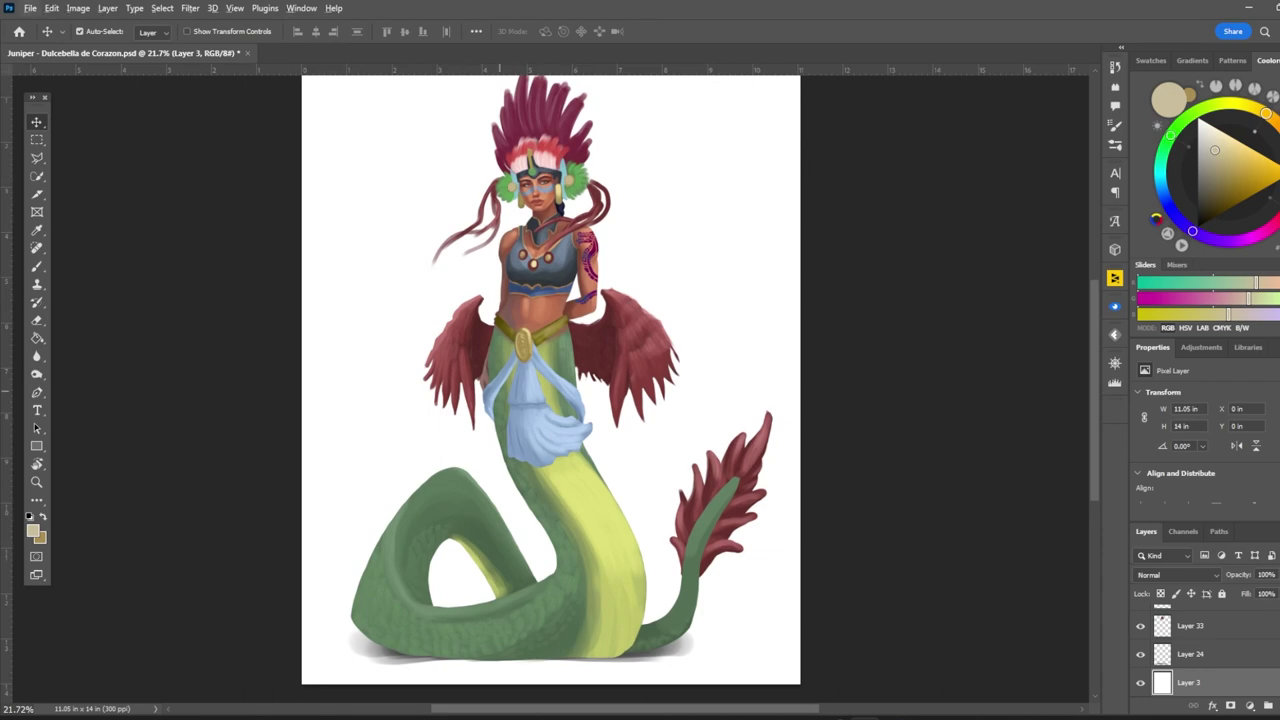
key(alt+bracketright)
key(alt+bracketright)
key(alt+bracketright)
key(alt+bracketright)
key(alt+bracketright)
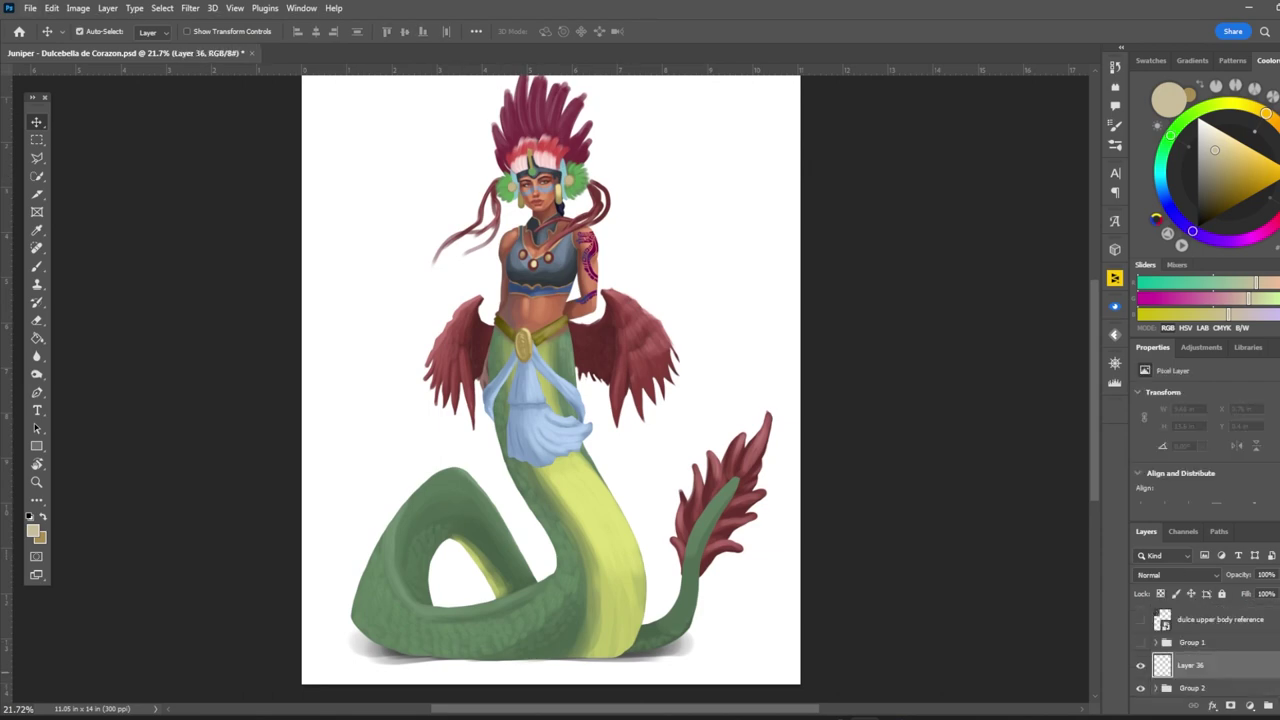
Step: Try a broad dark red shading pass over the whole character on the layer clipped to the group
scroll(551, 389, up, 3)
key(b)
alt+click(630, 360)
scroll(551, 389, down, 3)
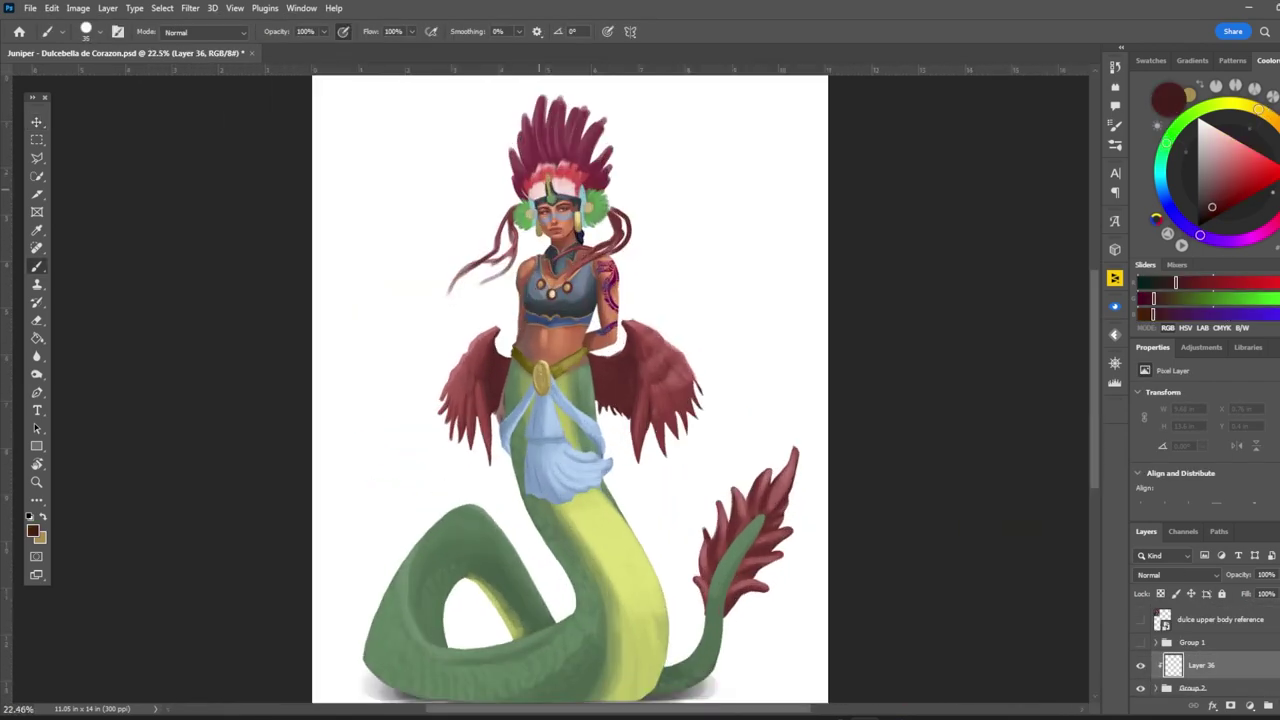
mouse_move(532, 200)
mouse_down()
mouse_move(510, 410)
mouse_move(580, 640)
mouse_move(380, 650)
mouse_up()
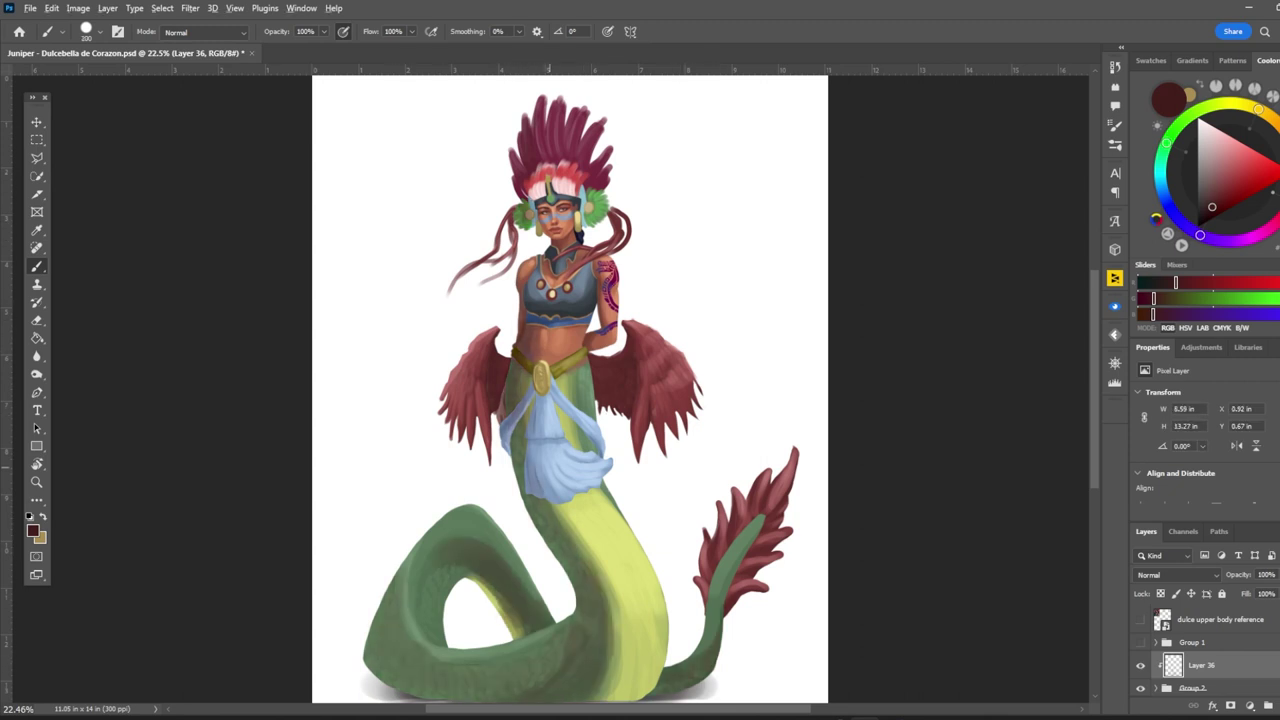
scroll(280, 220, down, 1)
click(1175, 575)
click(1148, 512)
key(v)
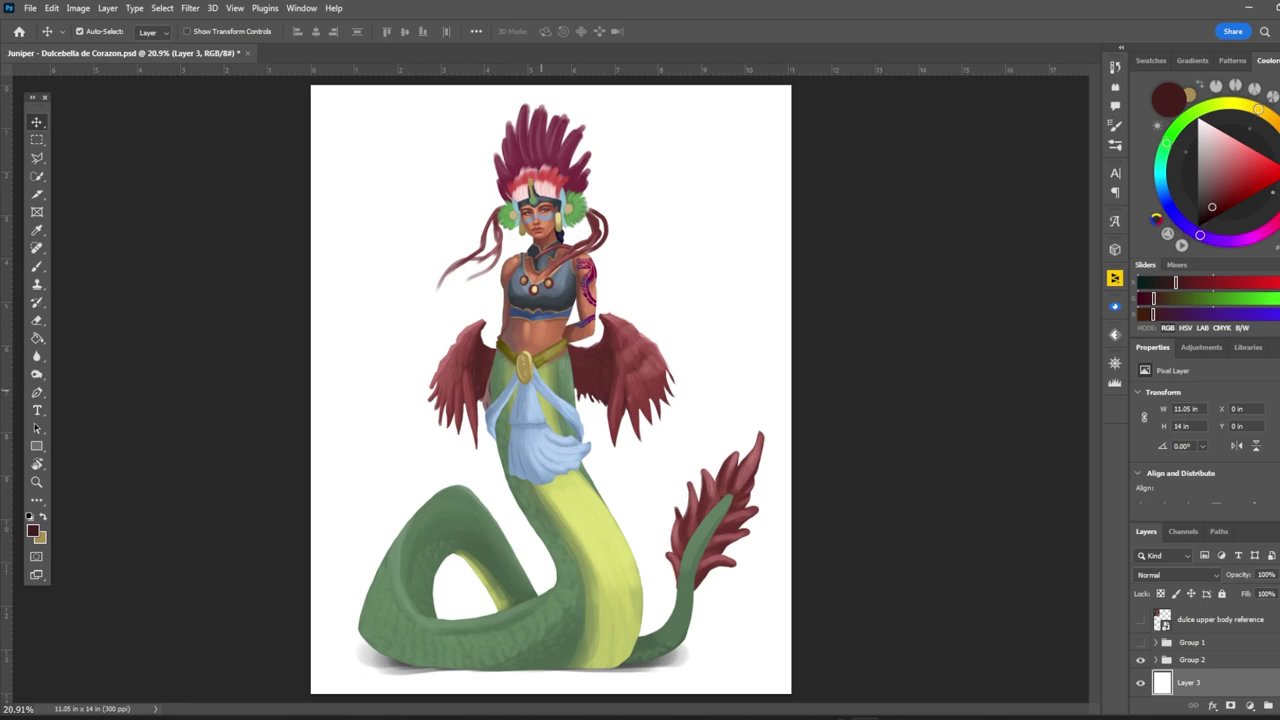
Step: Repaint the side pieces of the headdress band in muted teal on the locked clothing layer
scroll(552, 166, up, 4)
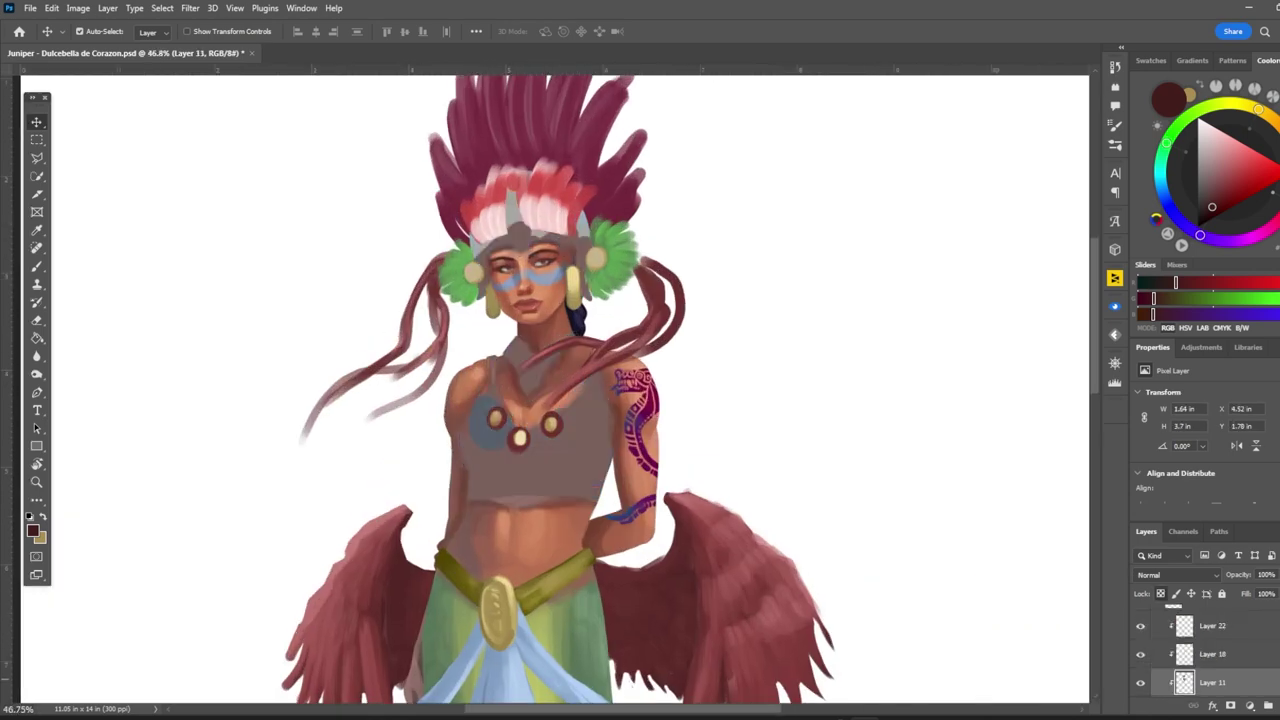
key(b)
scroll(430, 255, up, 2)
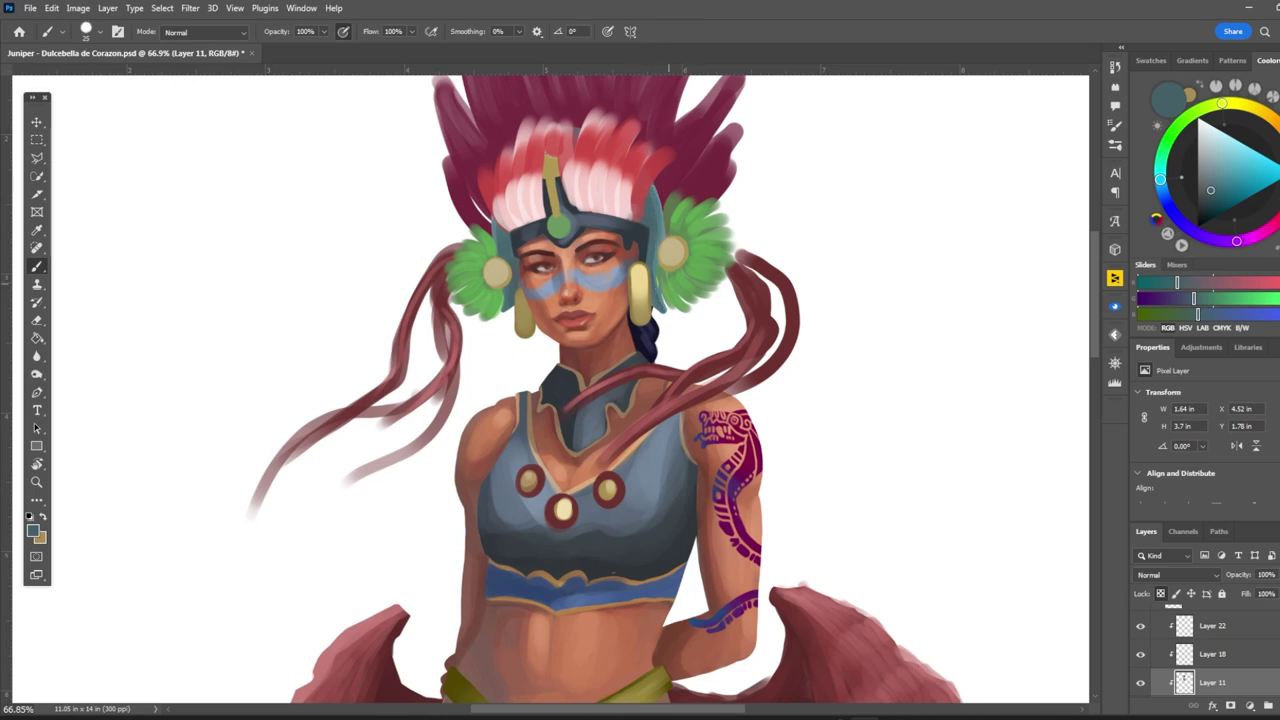
scroll(515, 180, down, 4)
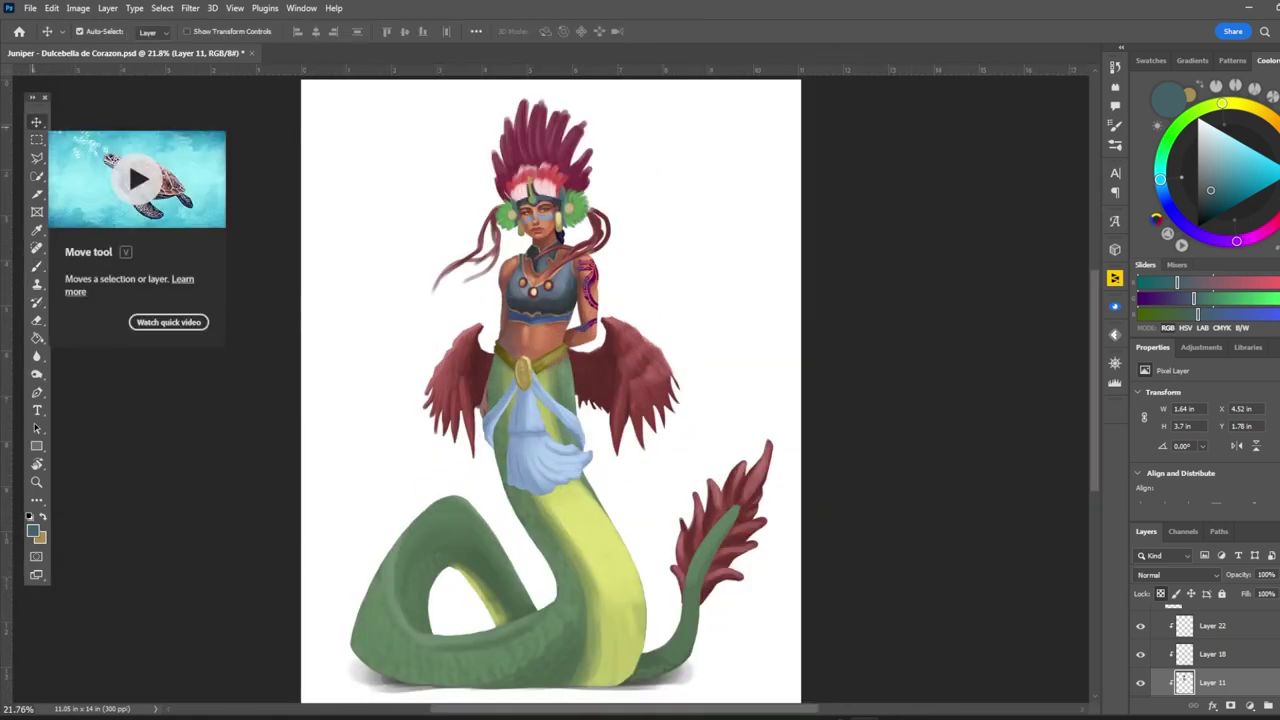
Step: Paint curved segment divisions down the serpent's belly and refine them with a sampled pale yellow-green
key(alt+bracketleft)
scroll(547, 380, up, 2)
alt+click(544, 406)
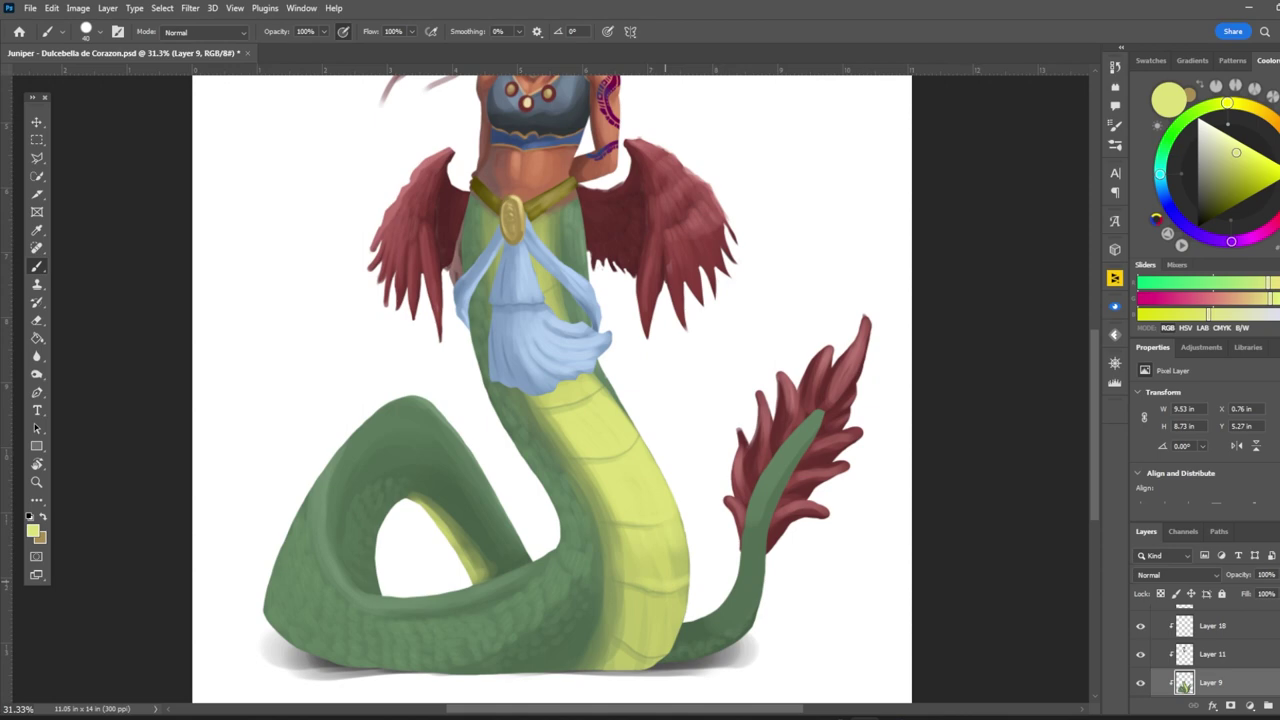
scroll(592, 390, down, 1)
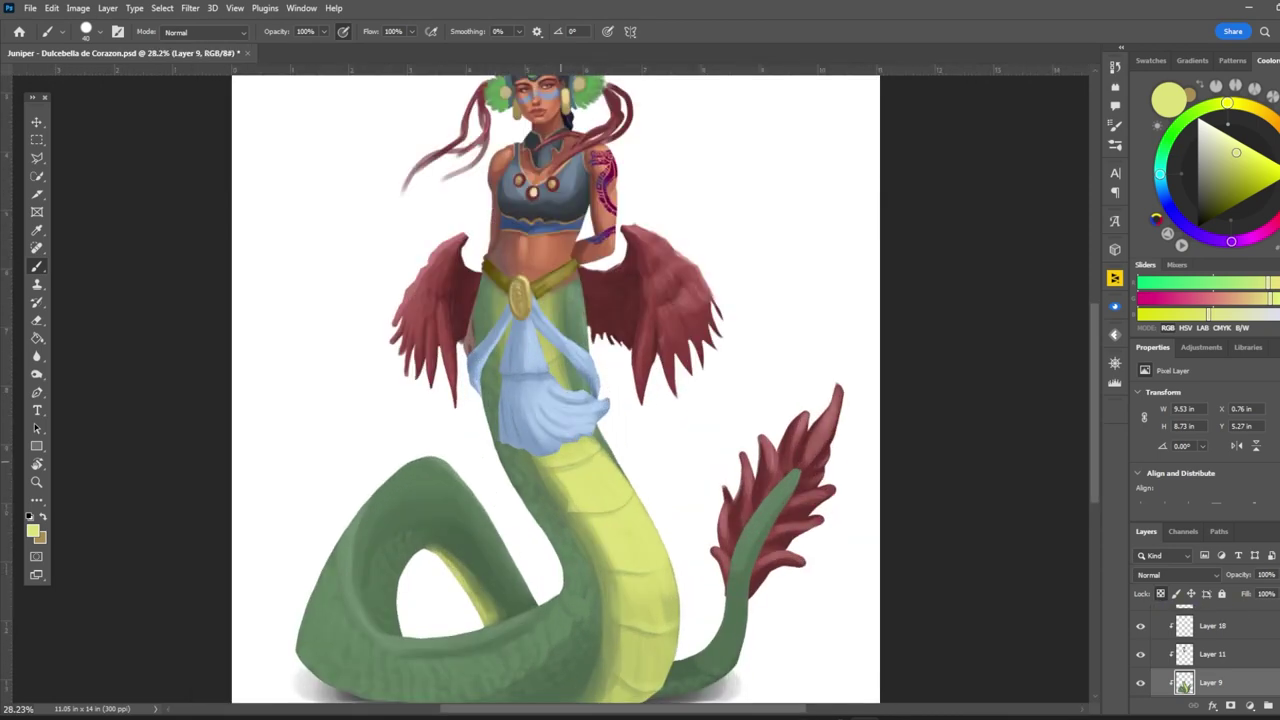
scroll(495, 264, down, 2)
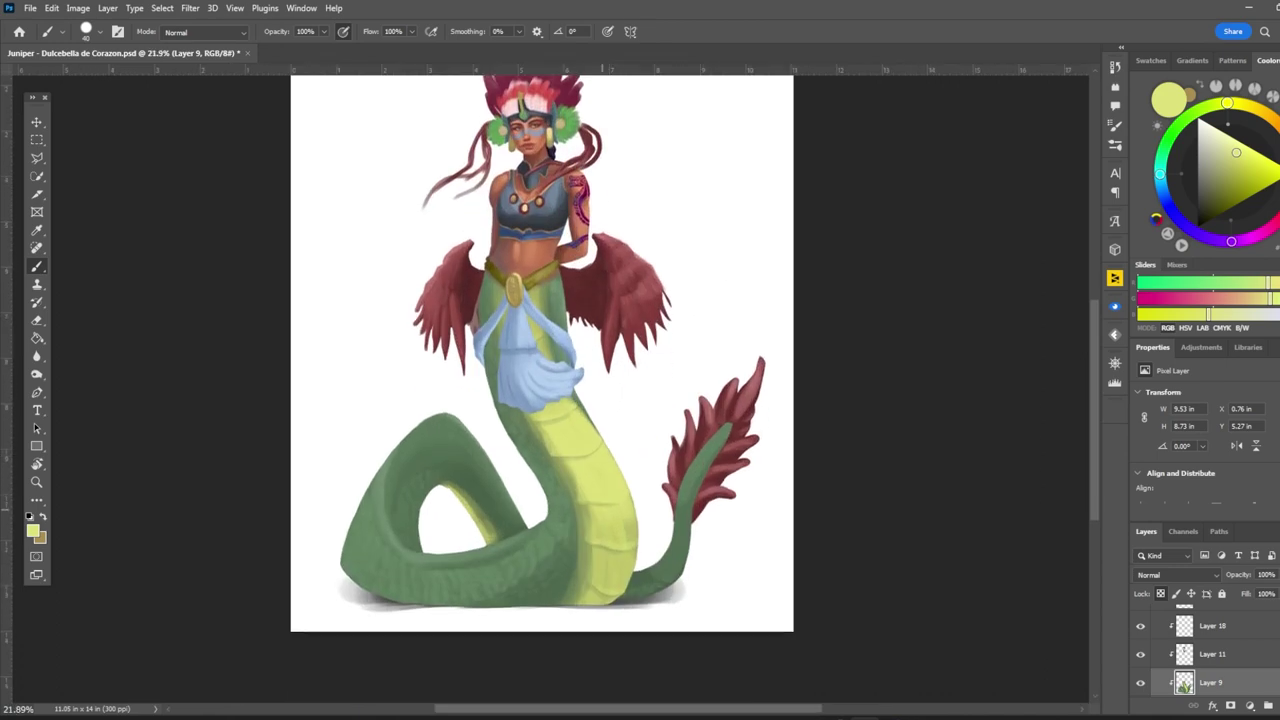
scroll(541, 353, down, 1)
key(ctrl+0)
key(v)
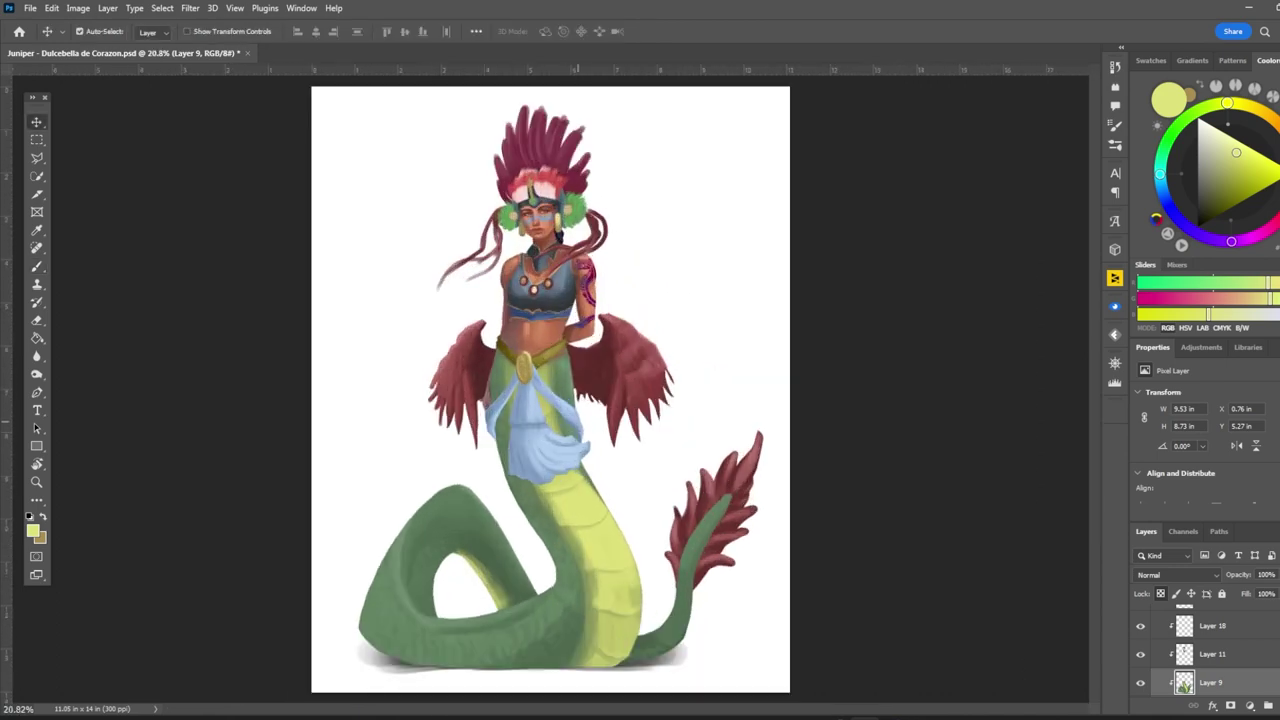
Step: Shade the serpent's coils with sampled dark green and add pale green highlights along the coil and tail tip
key(b)
alt+click(690, 565)
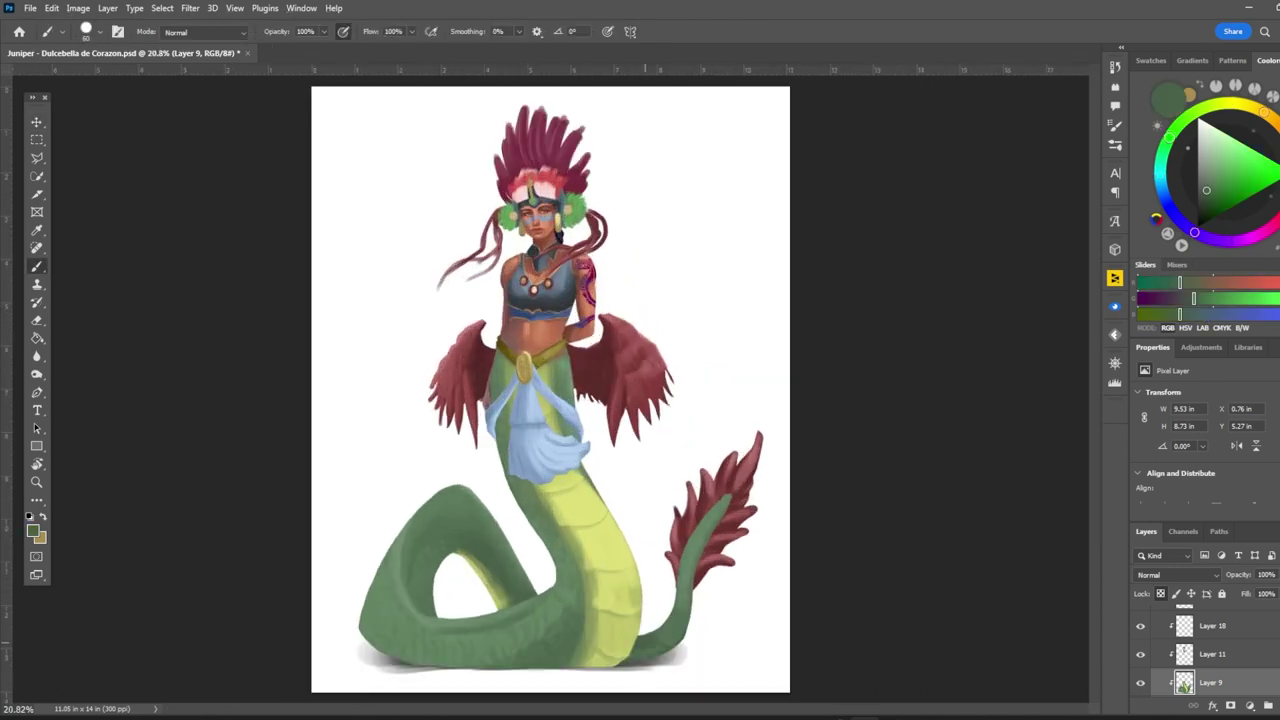
alt+click(404, 555)
drag(404, 586, 404, 524)
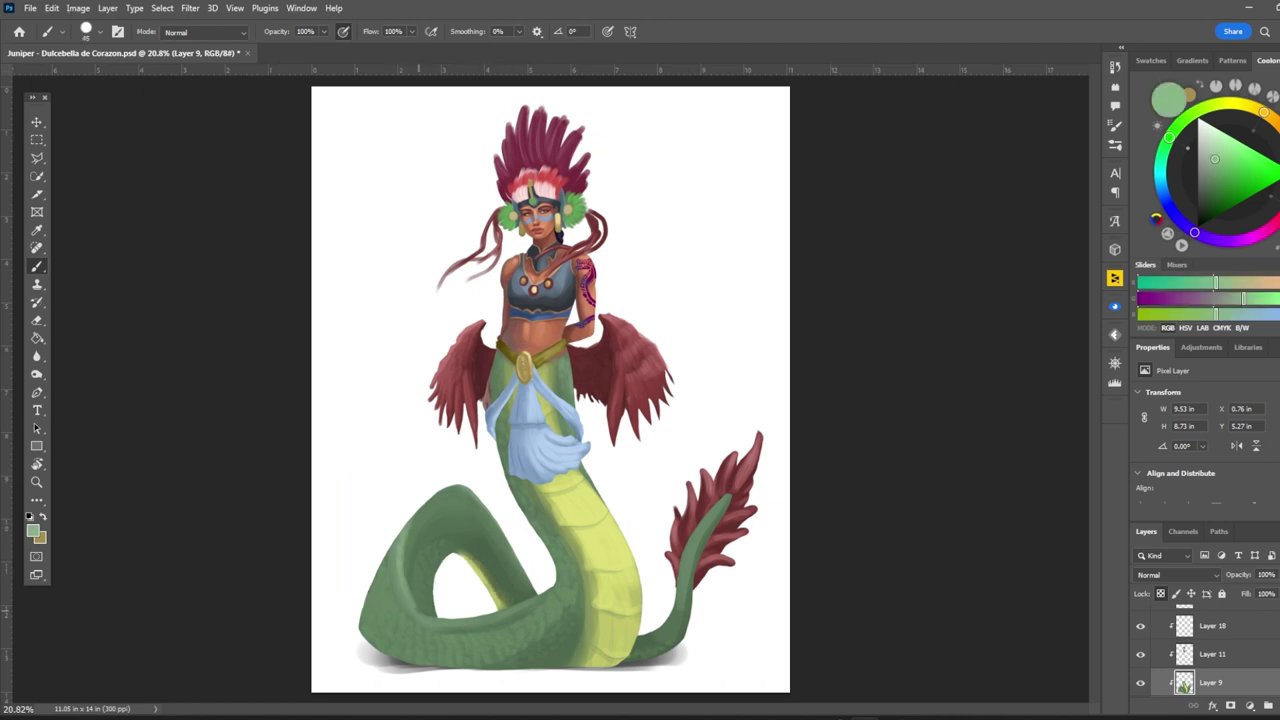
drag(690, 560, 728, 498)
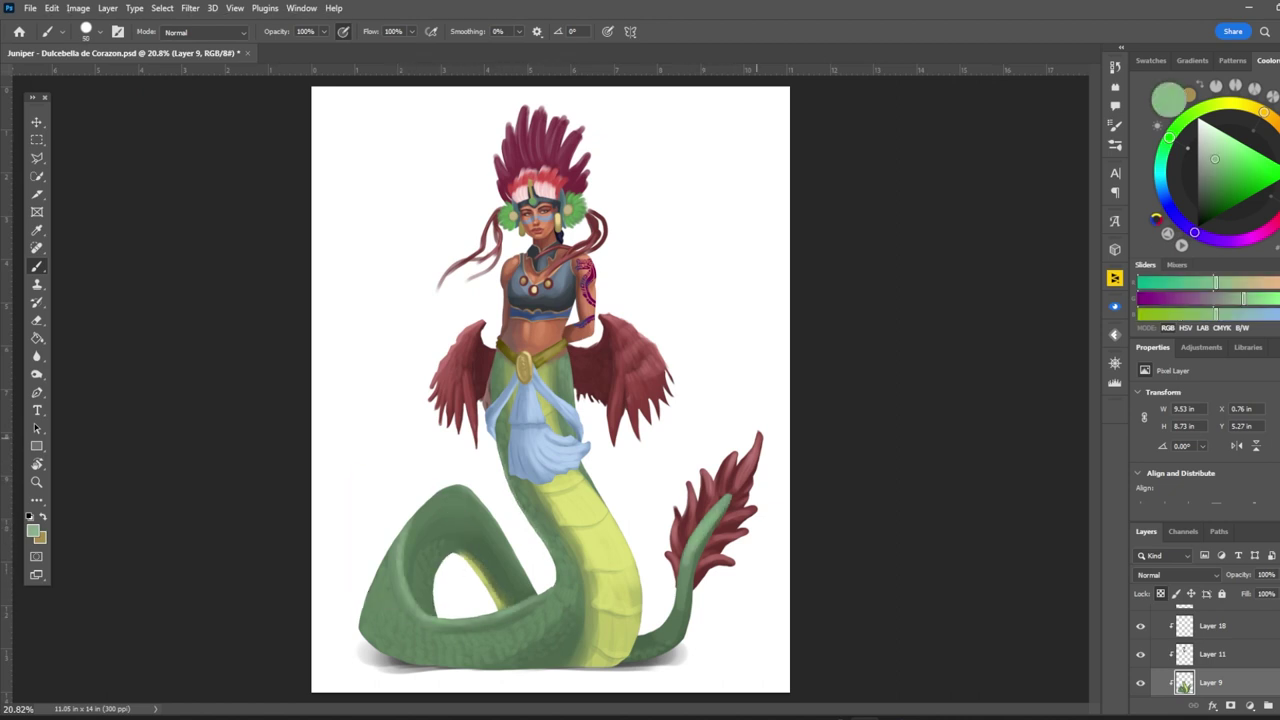
alt+click(430, 617)
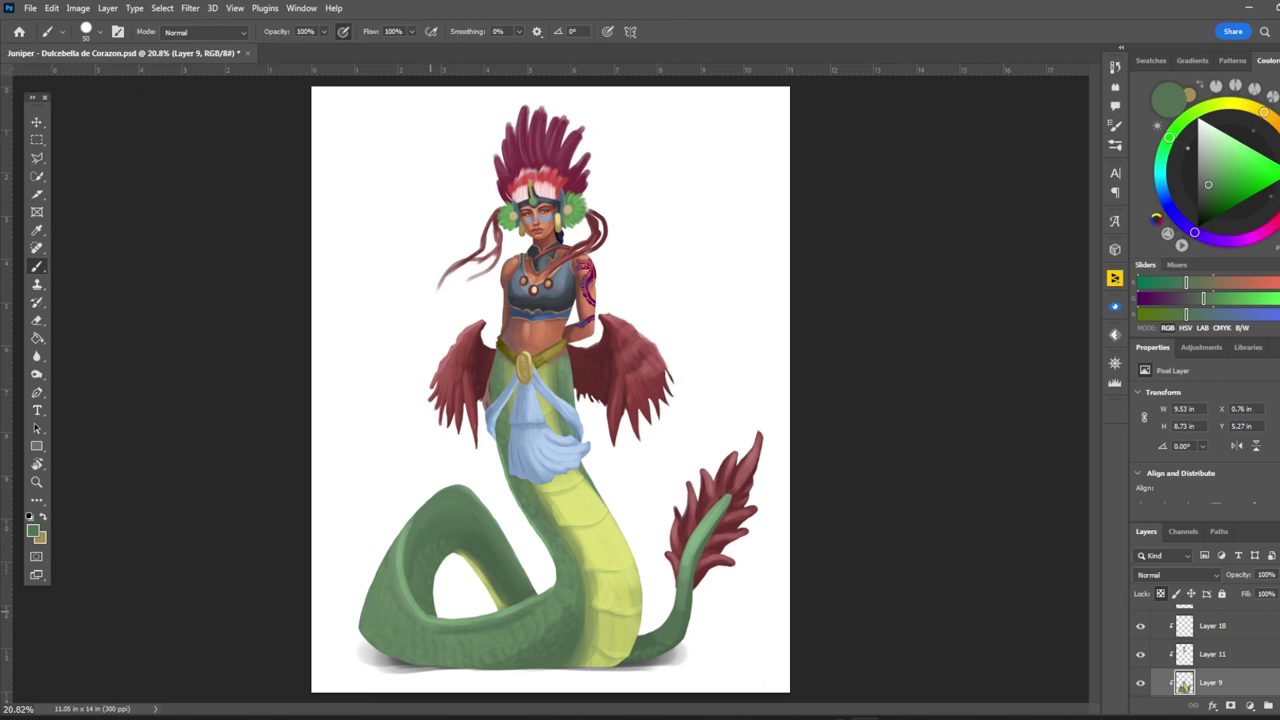
scroll(550, 390, down, 1)
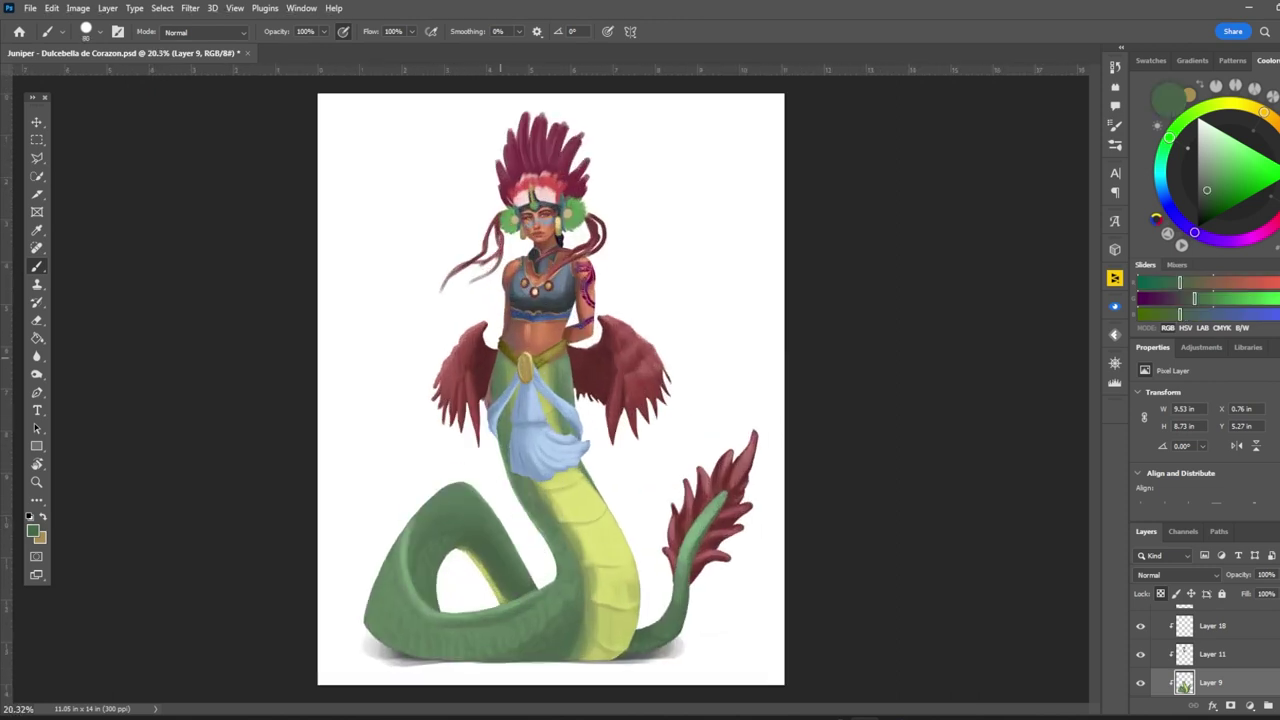
scroll(545, 392, up, 1)
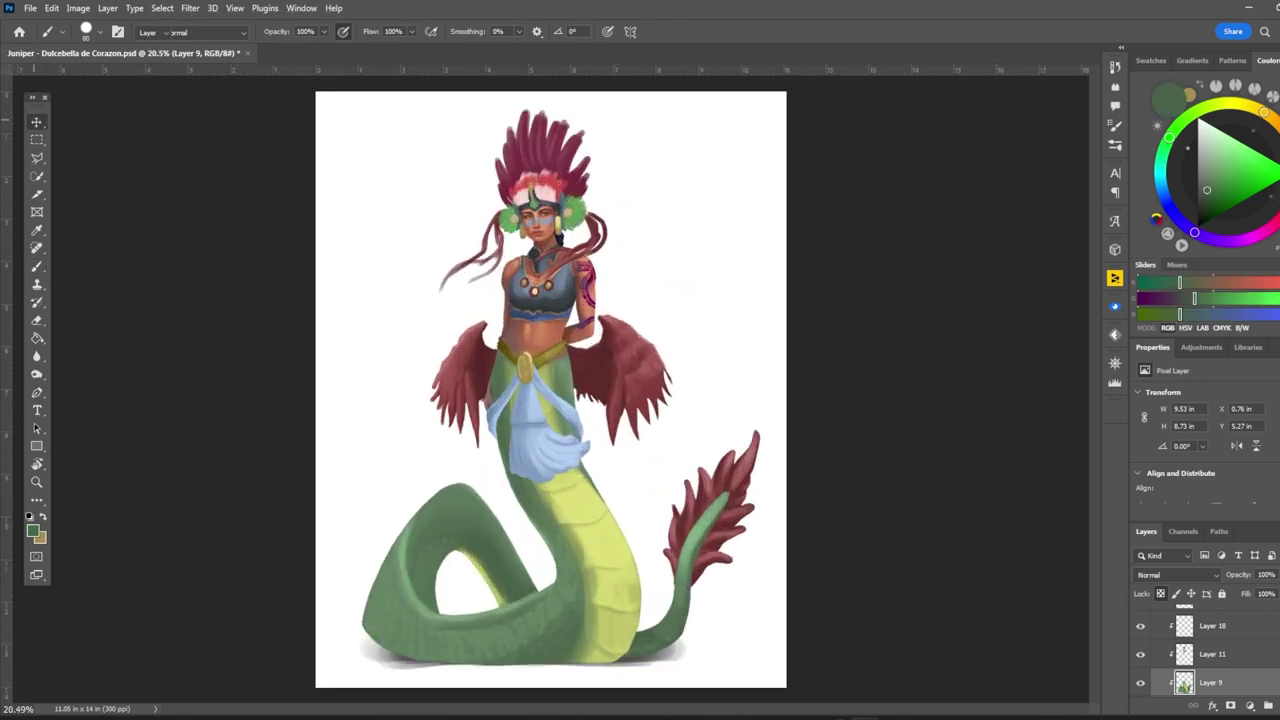
Step: Flip the hanging hip cloth horizontally and place it back beneath the belt buckle
key(v)
click(545, 392)
key(alt+e)
key(Escape)
drag(540, 430, 508, 430)
Step: Repaint the flipped hip cloth with broad strokes of sampled medium blue and lighter blue
scroll(508, 430, up, 3)
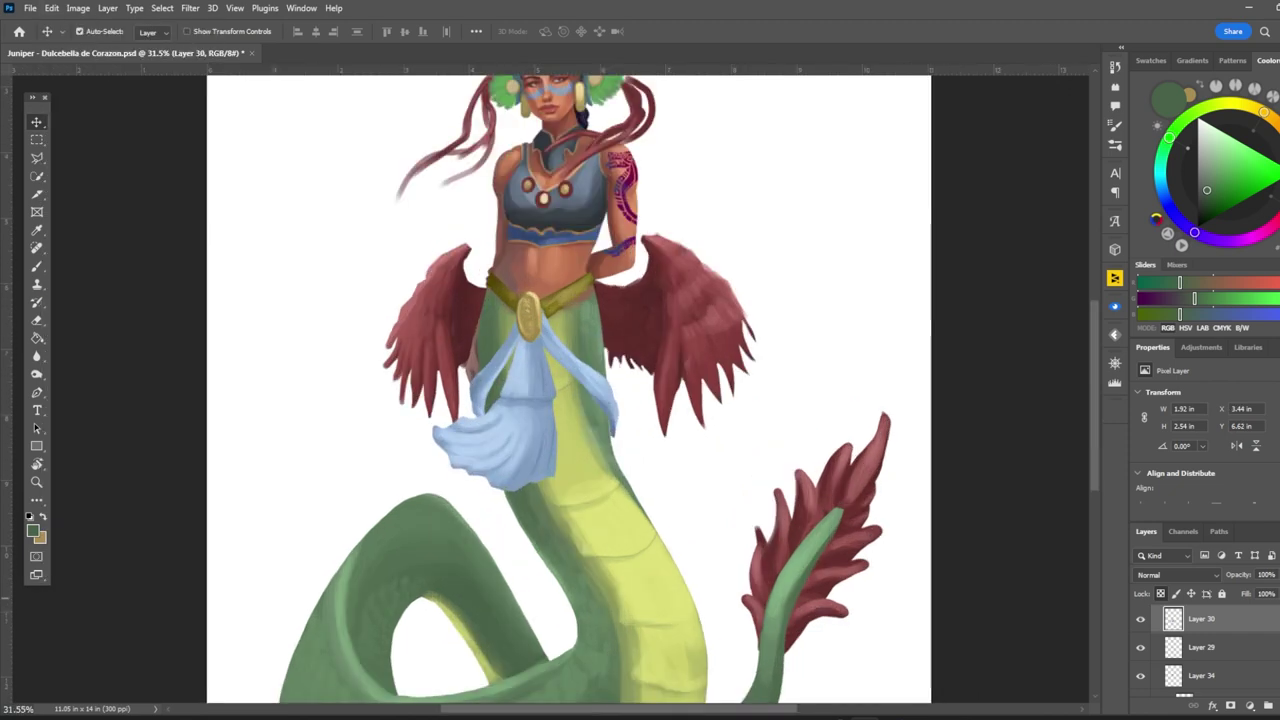
key(b)
alt+click(519, 370)
drag(455, 412, 520, 470)
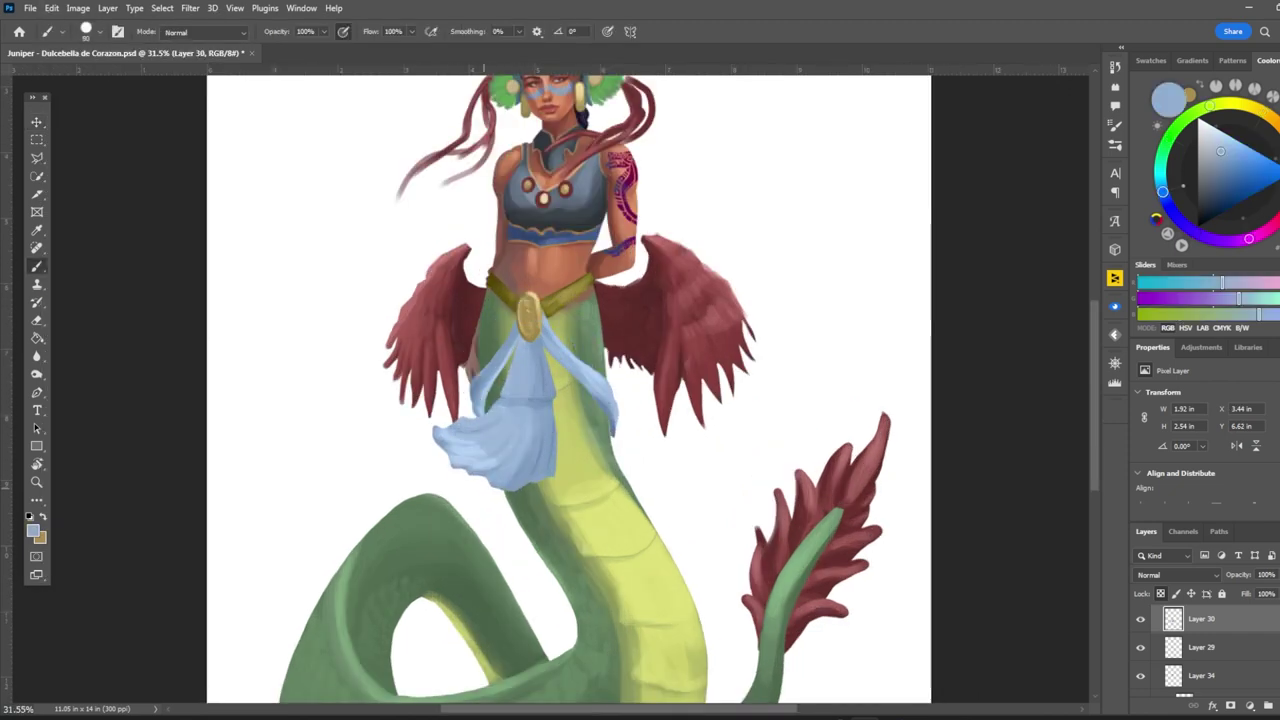
alt+click(540, 380)
drag(535, 410, 545, 478)
drag(540, 346, 515, 488)
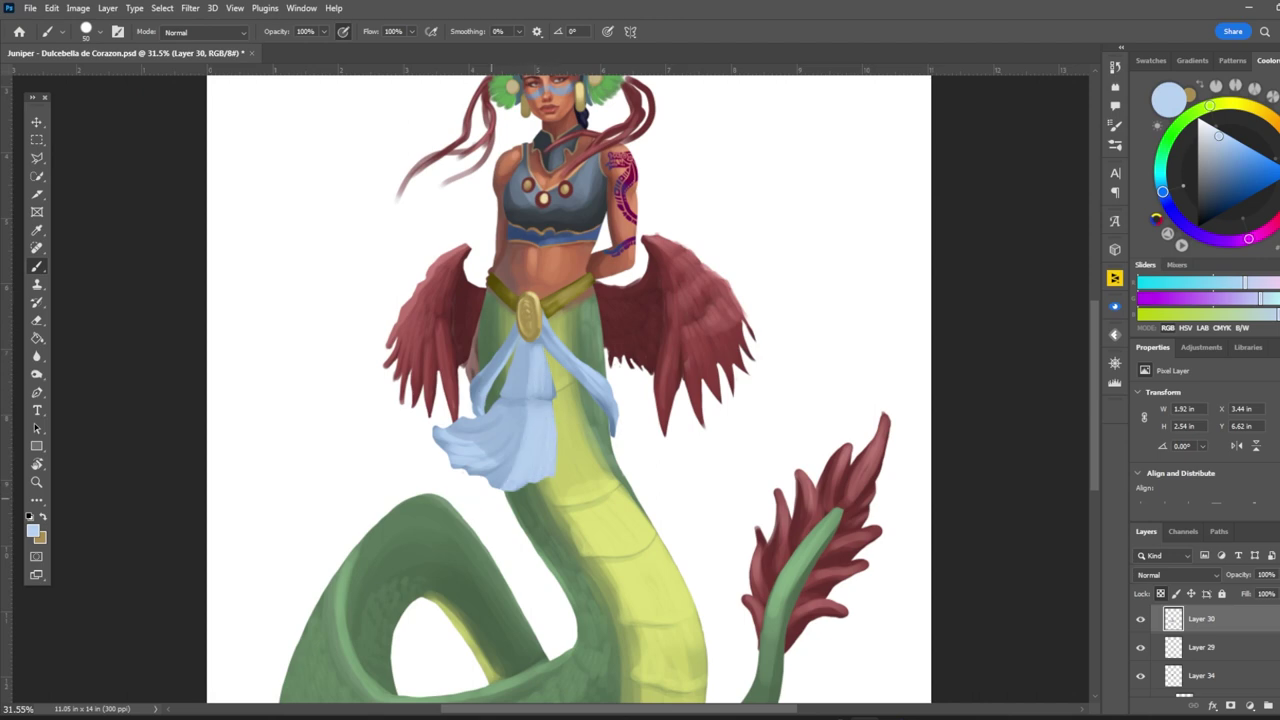
Step: Refine the hip cloth's folds and horizontal crease with sampled light and darker blues
alt+click(500, 440)
drag(540, 350, 465, 440)
mouse_move(520, 405)
mouse_down()
mouse_move(460, 440)
mouse_move(505, 460)
mouse_up()
alt+click(510, 460)
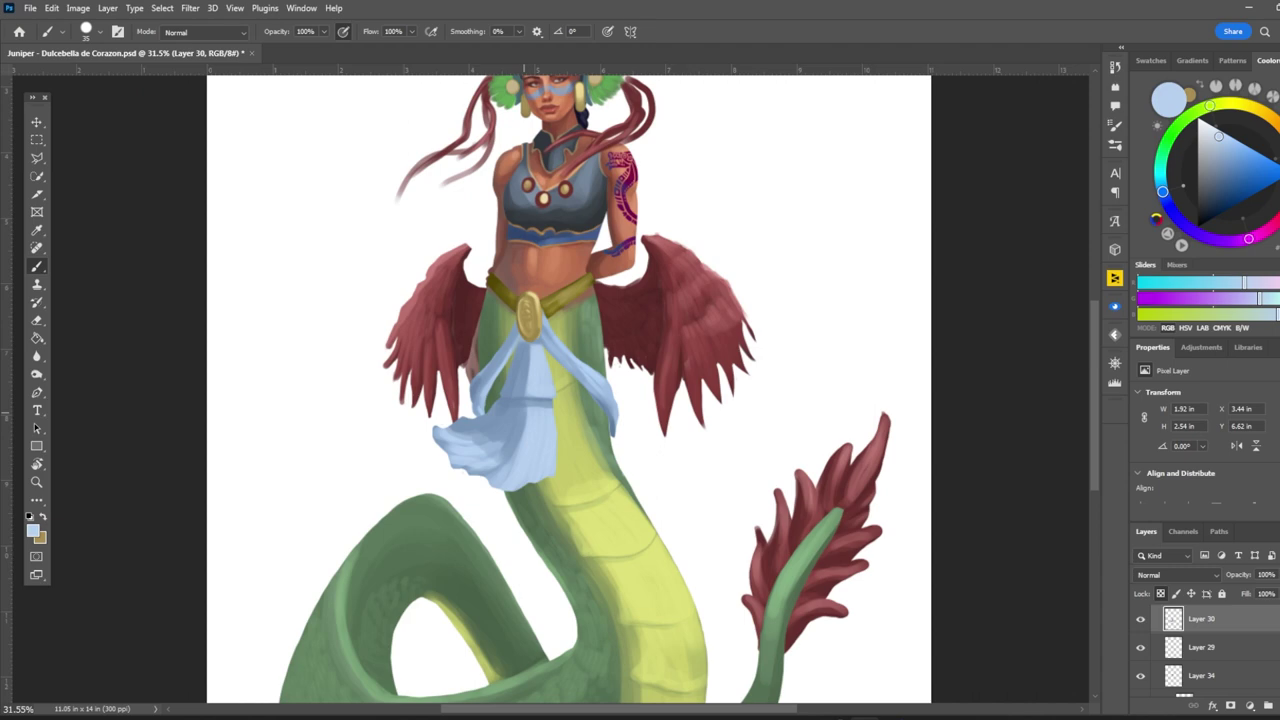
scroll(540, 400, down, 1)
alt+click(537, 440)
alt+click(528, 371)
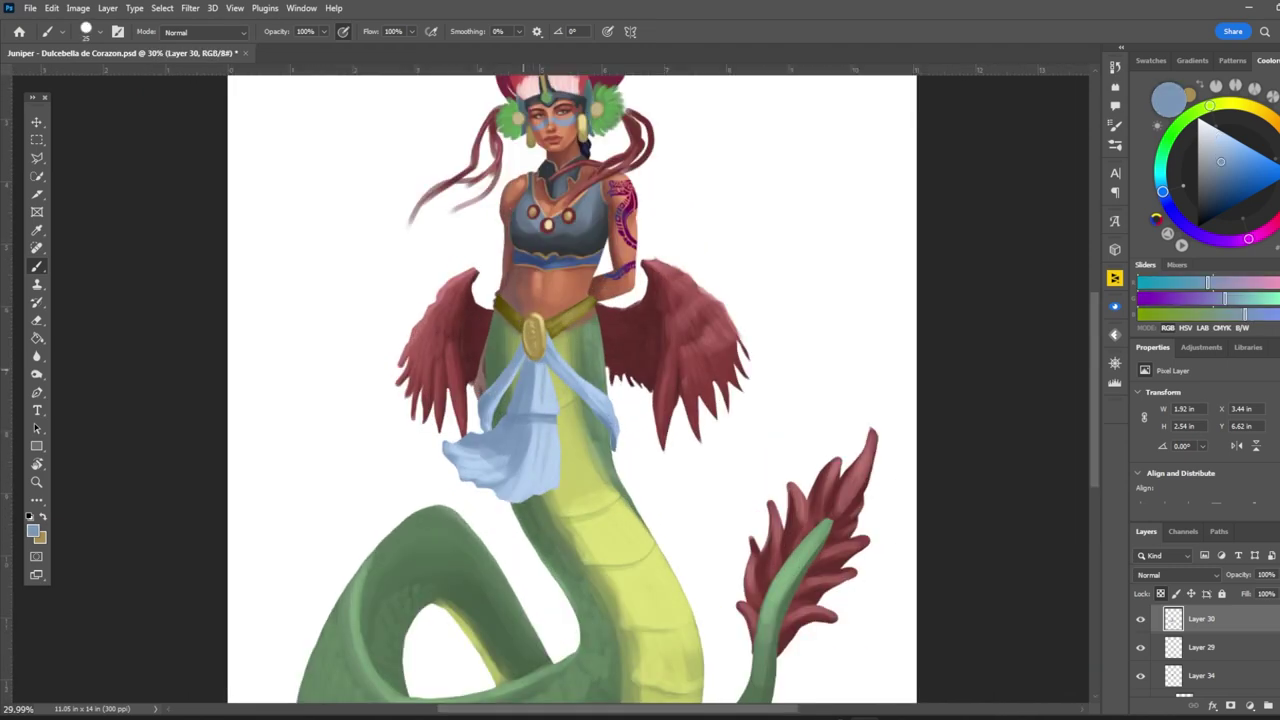
scroll(520, 440, down, 2)
scroll(520, 440, up, 1)
alt+click(515, 438)
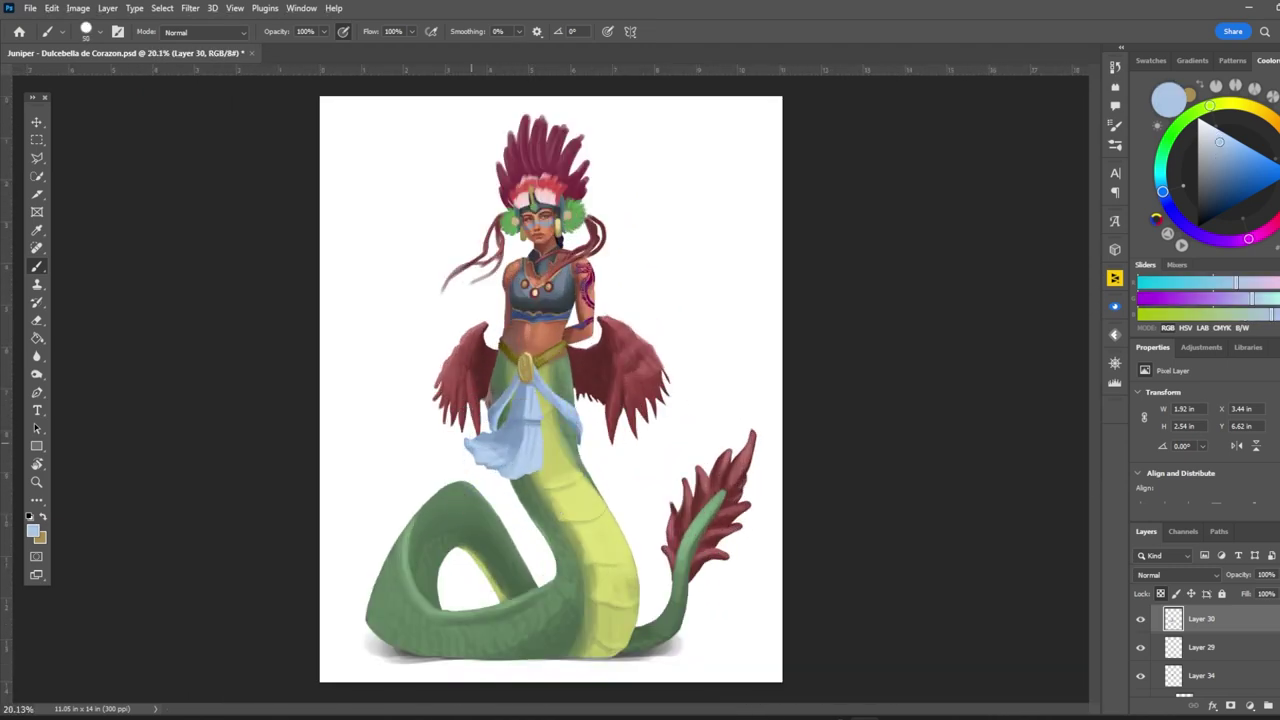
alt+click(514, 435)
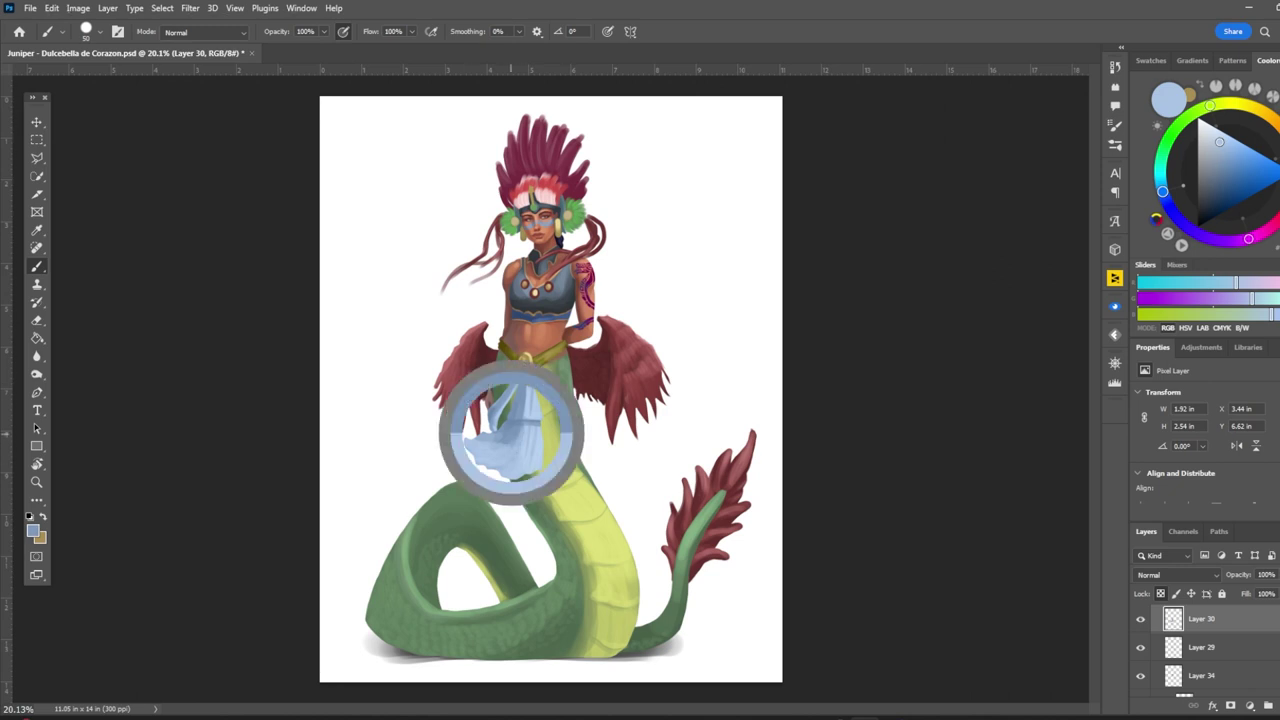
Step: Rework the light and shadow on the blue crop top with sampled light and dark blue-greys
ctrl+click(553, 303)
scroll(553, 303, up, 1)
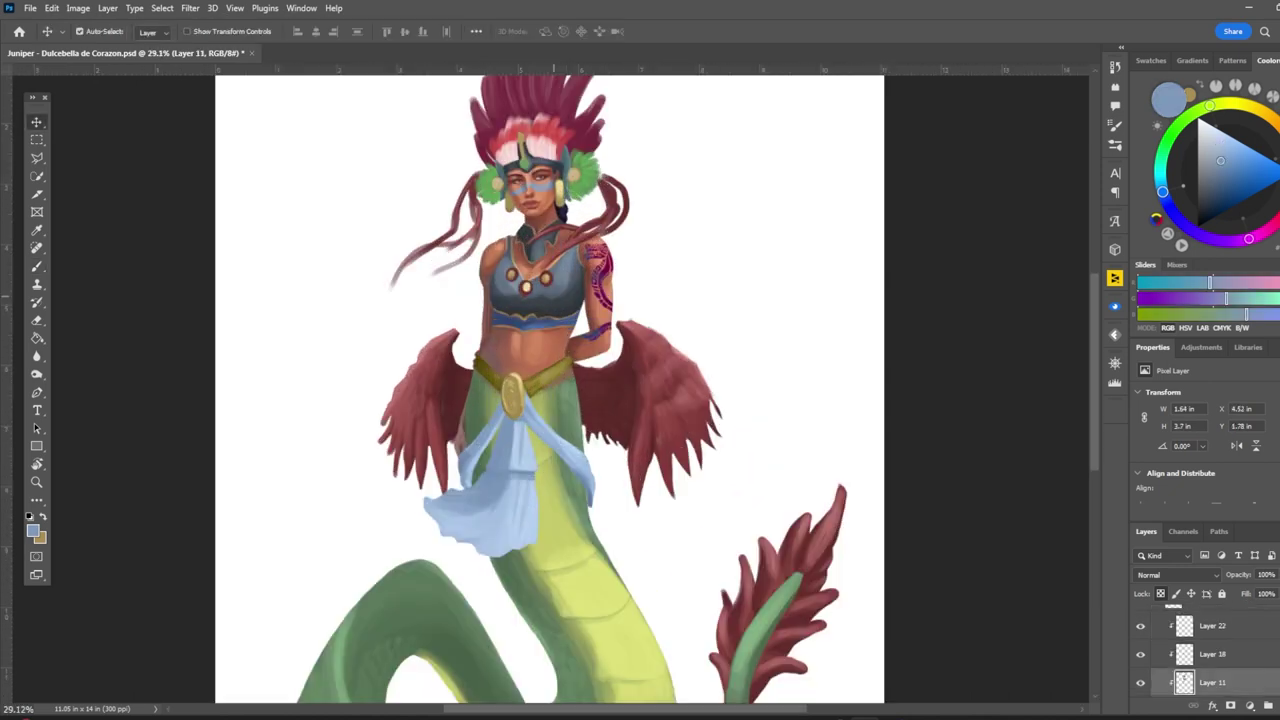
alt+click(570, 284)
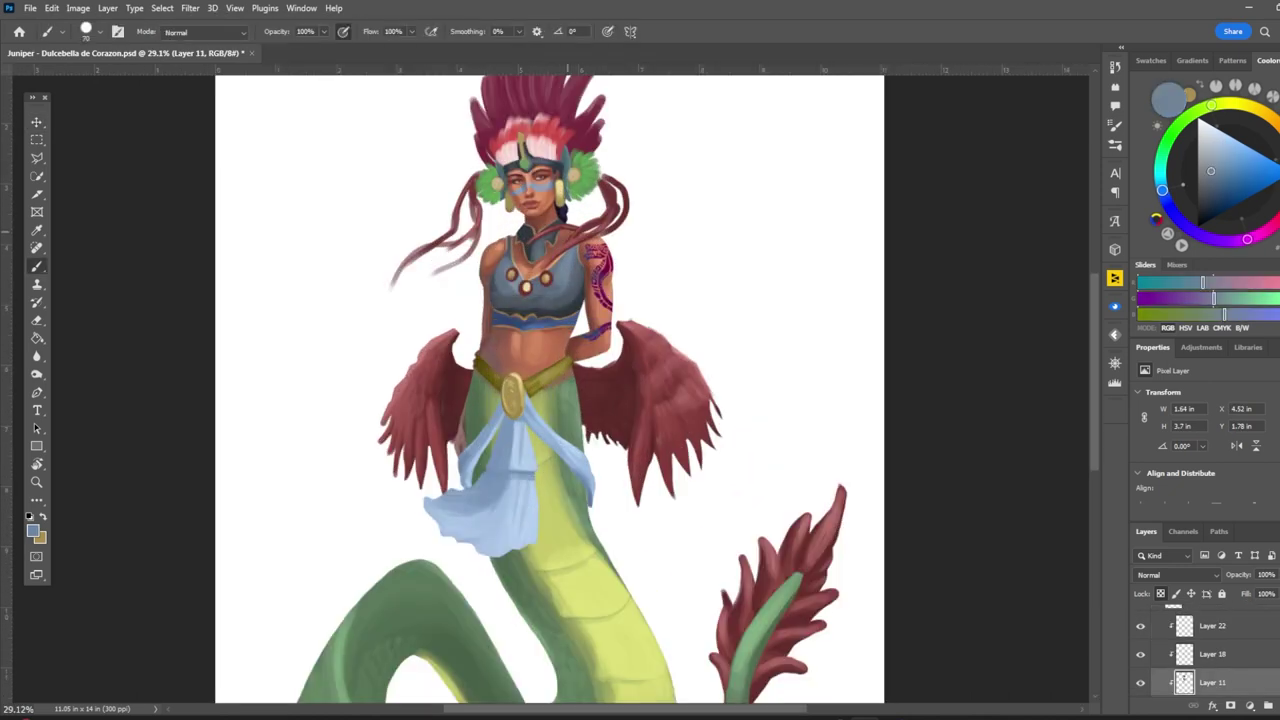
alt+click(540, 300)
alt+click(565, 303)
scroll(540, 430, down, 2)
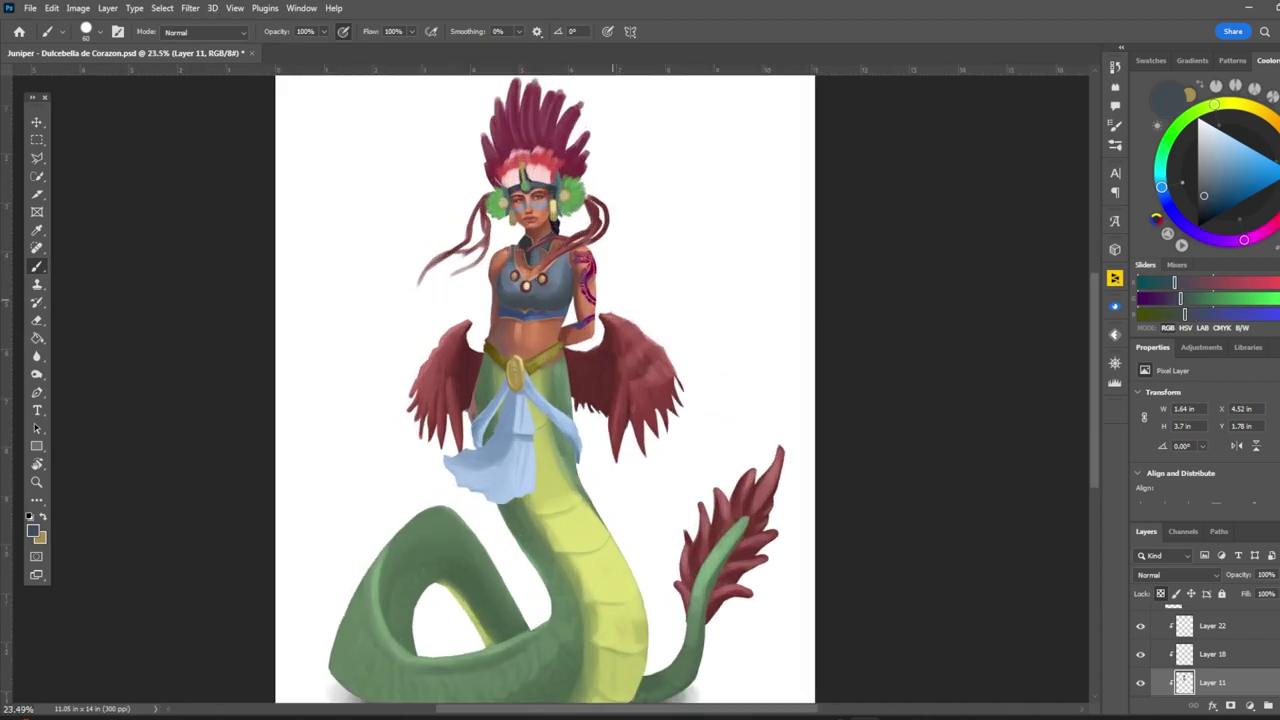
scroll(540, 430, up, 1)
alt+click(530, 440)
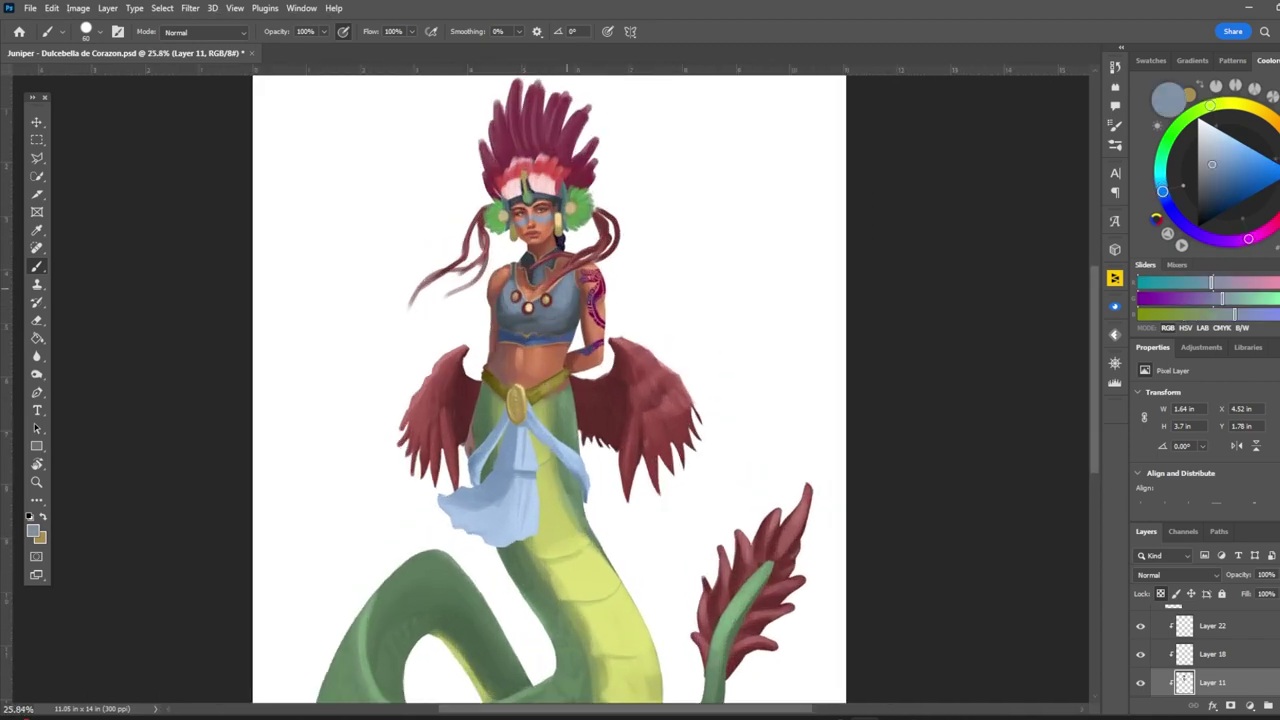
alt+click(508, 326)
scroll(550, 390, down, 2)
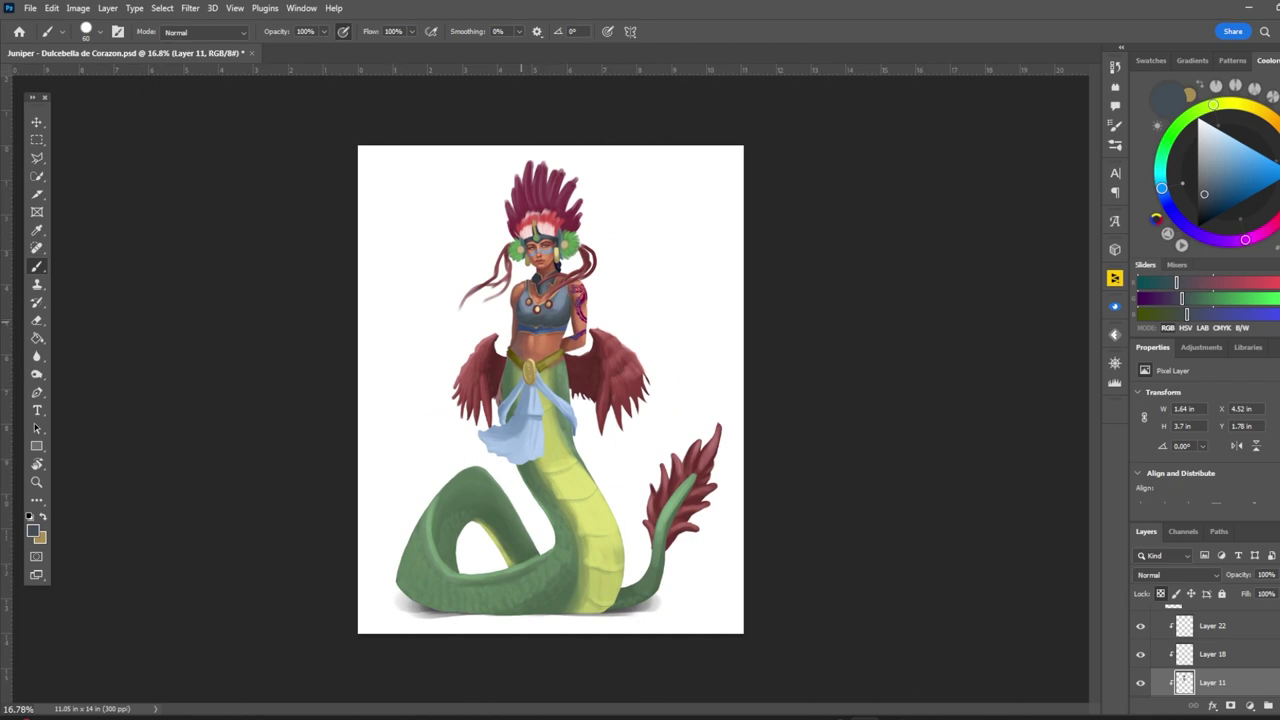
Step: Touch up the shading on the serpent body with sampled greens on its painted layer
scroll(550, 390, up, 1)
ctrl+click(513, 510)
alt+click(513, 510)
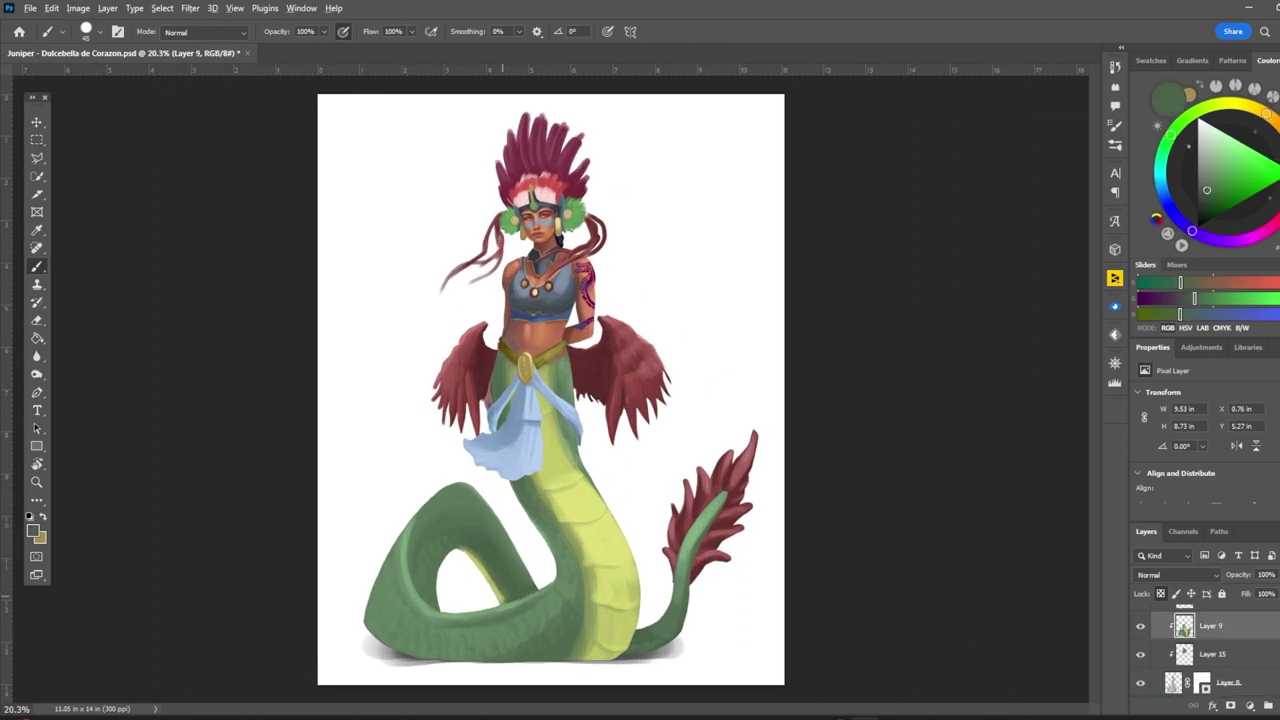
scroll(550, 390, down, 1)
scroll(550, 390, up, 1)
key(v)
scroll(506, 130, up, 2)
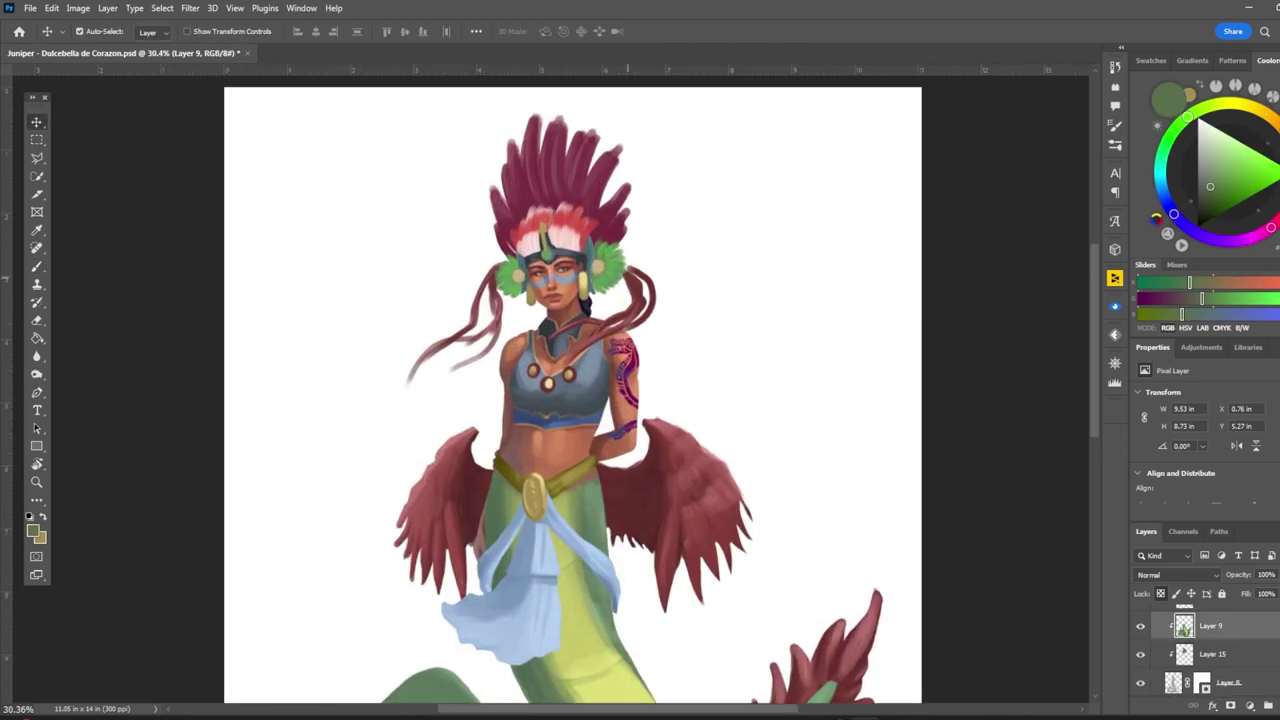
scroll(550, 390, down, 2)
drag(605, 370, 595, 398)
key(ctrl+t)
key(Escape)
key(Delete)
Step: Paint a raised feathered wing above the lower wings in sampled dark red on a new layer
key(ctrl+shift+alt+n)
key(b)
alt+click(630, 400)
alt+scroll(577, 300, up, 1)
mouse_move(600, 355)
mouse_down()
mouse_move(708, 318)
mouse_move(748, 285)
mouse_up()
mouse_move(690, 340)
mouse_down()
mouse_move(590, 385)
mouse_move(735, 312)
mouse_up()
drag(650, 385, 690, 360)
drag(466, 325, 434, 390)
drag(468, 305, 426, 398)
alt+scroll(440, 380, down, 1)
drag(460, 262, 428, 385)
Step: Duplicate the raised wing layer and flip the copy horizontally to form the wing on the opposite side
key(v)
key(ctrl+j)
key(alt+e)
key(Return)
drag(738, 300, 385, 300)
key(Return)
Step: Fade the raised wings by setting their layer fill to 41%
key(shift+4)
key(shift+1)
key(alt+bracketleft)
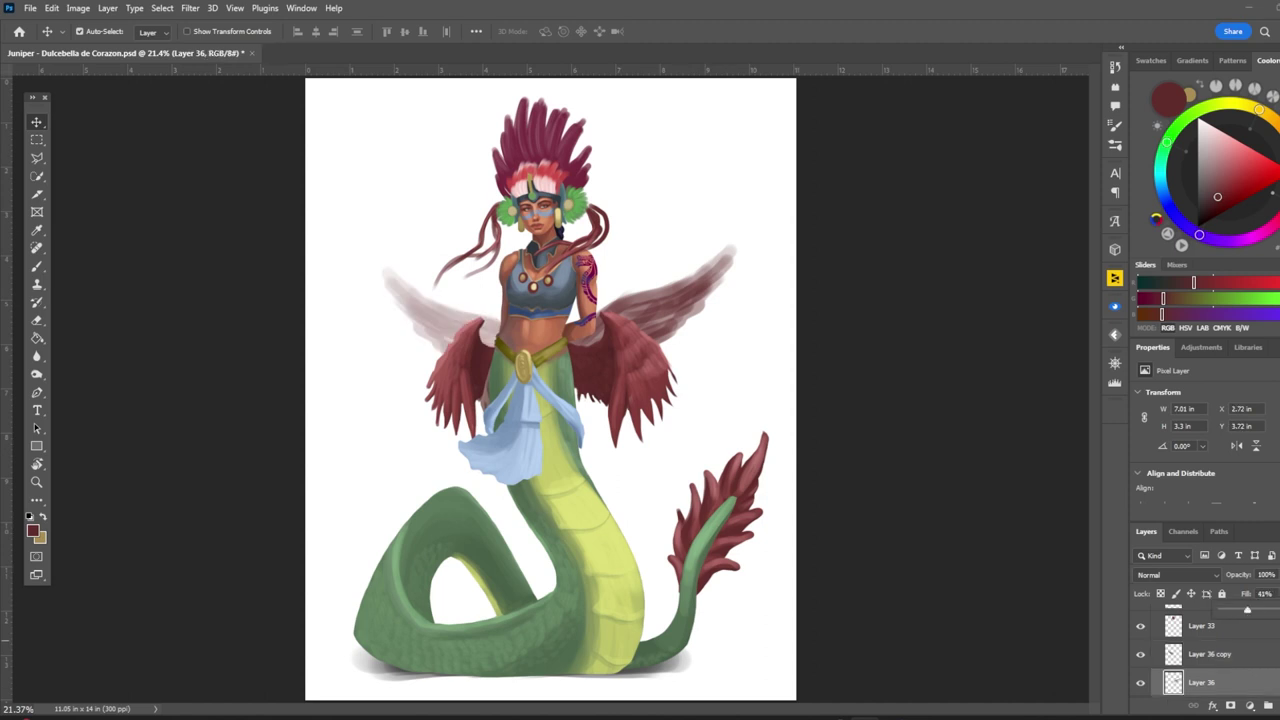
scroll(550, 390, down, 3)
scroll(550, 390, up, 2)
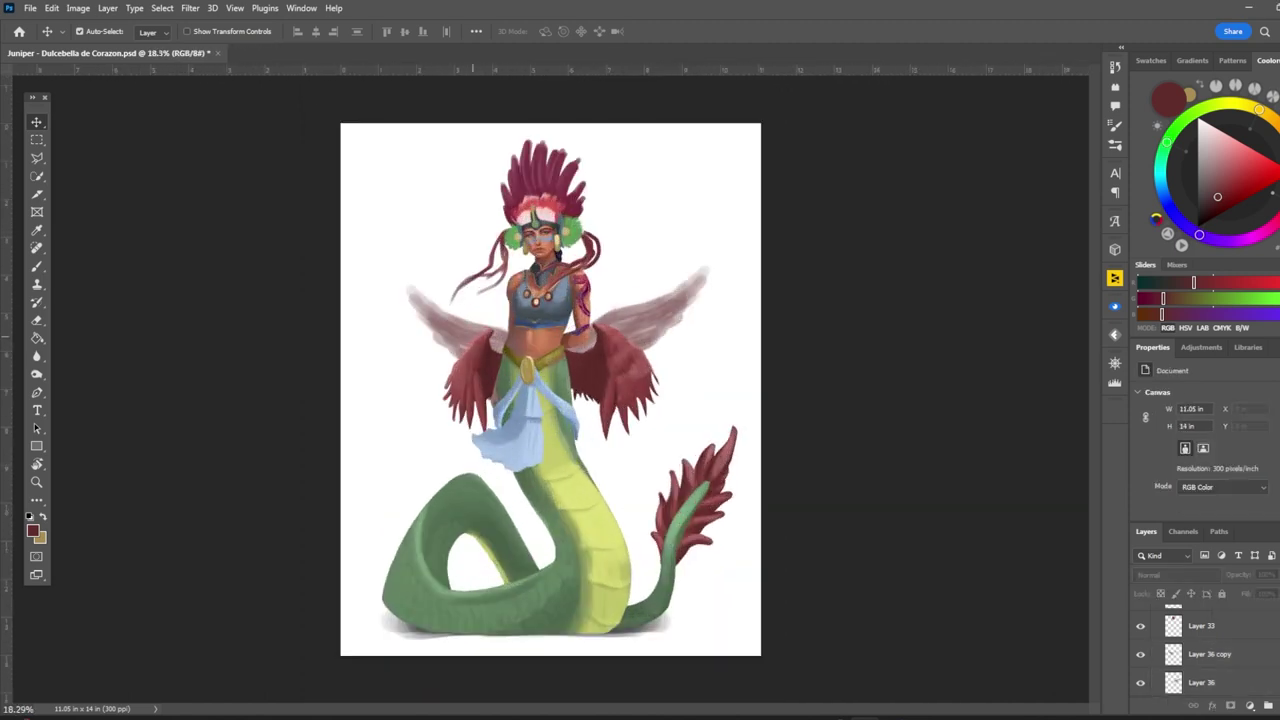
Step: Brush sampled red over the top of the serpent's coil on a new clipped layer and change its blend mode
key(alt+period)
key(b)
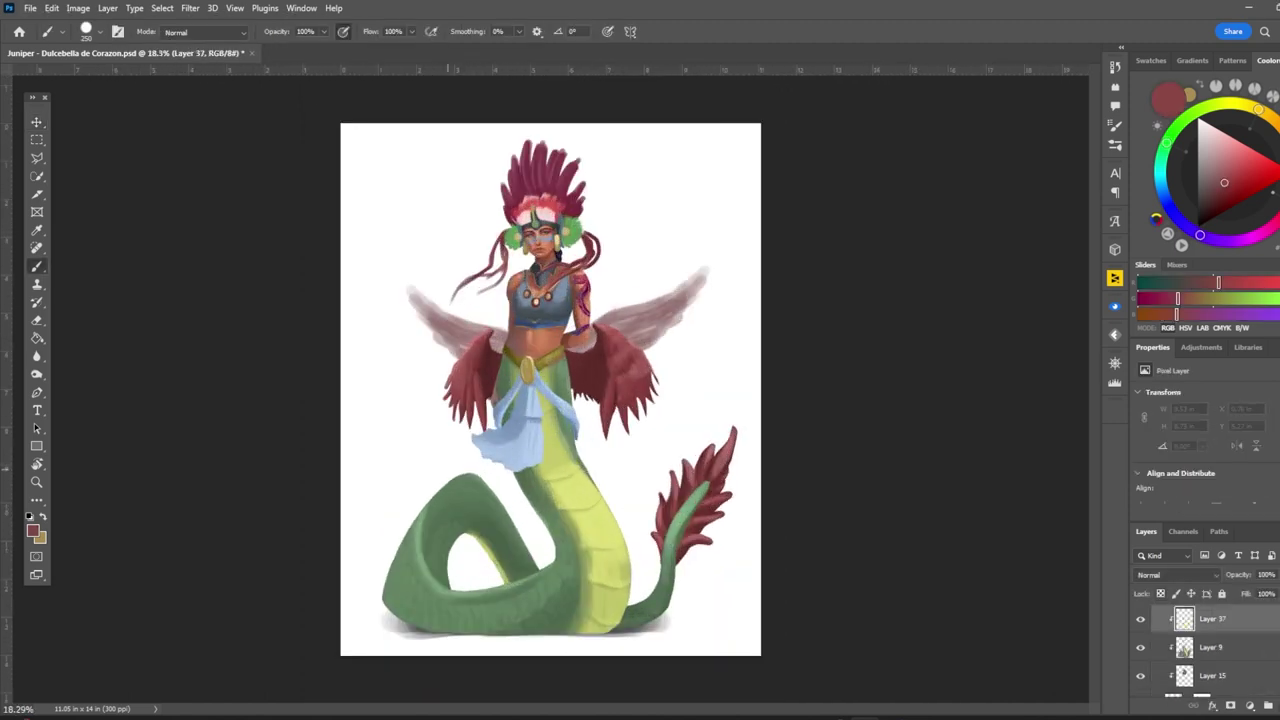
scroll(550, 390, down, 1)
click(1177, 574)
click(1160, 532)
Step: Strengthen the raised wings by setting their layer fill to 76%
key(shift+6)
key(shift+5)
key(v)
scroll(1205, 650, down, 3)
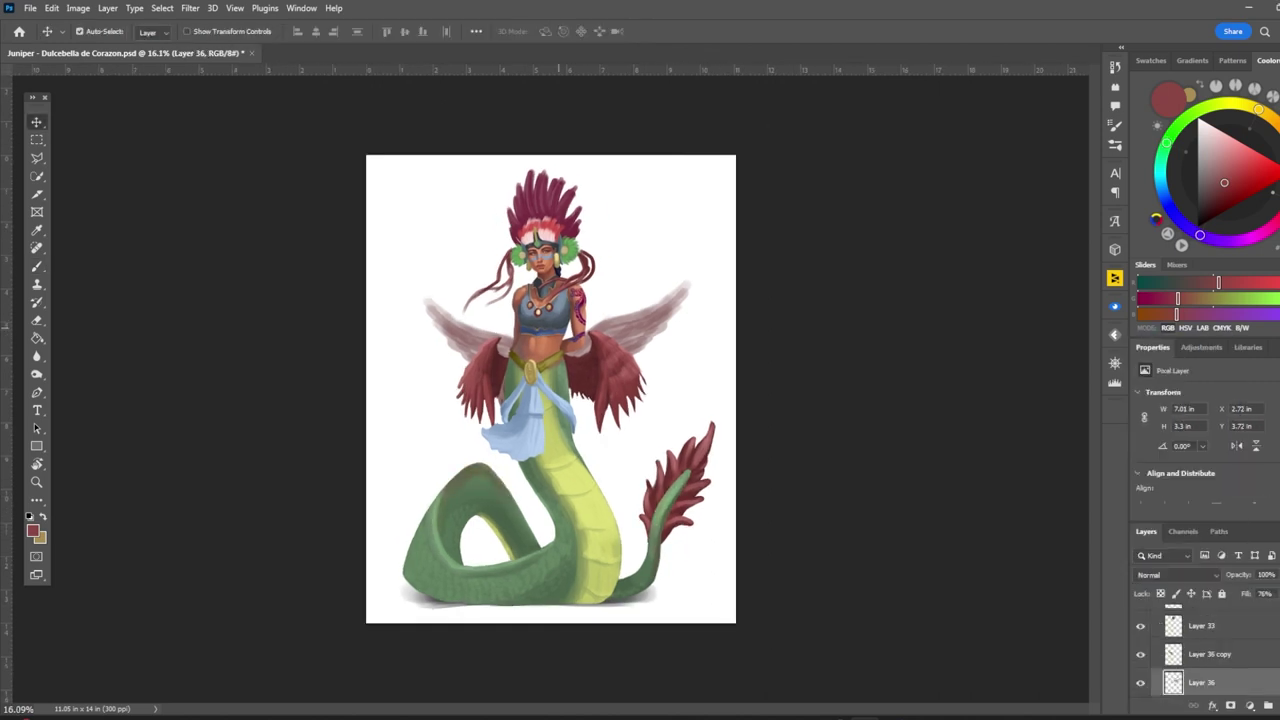
scroll(528, 366, up, 4)
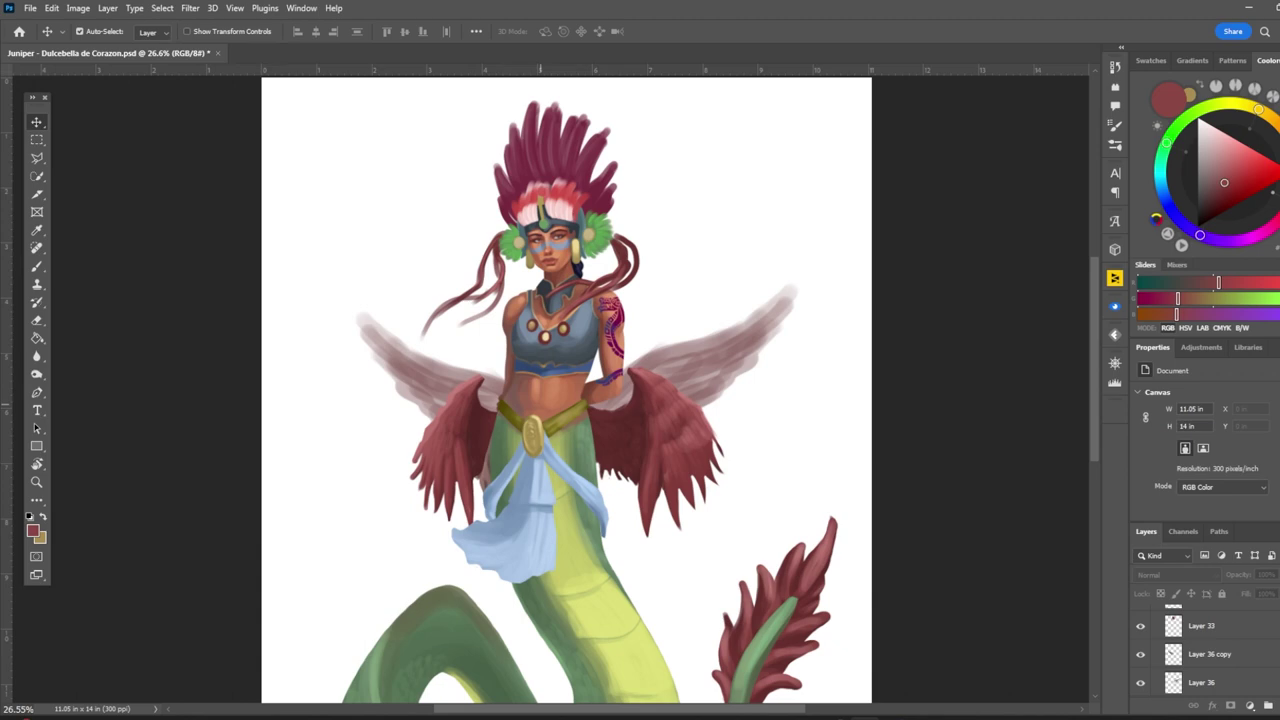
Step: Airbrush a sampled skin tone softly over the woman's torso and arm on the empty clipped layer, Layer 38
scroll(550, 390, down, 1)
key(alt+period)
key(b)
alt+click(540, 318)
click(85, 31)
scroll(100, 420, up, 1)
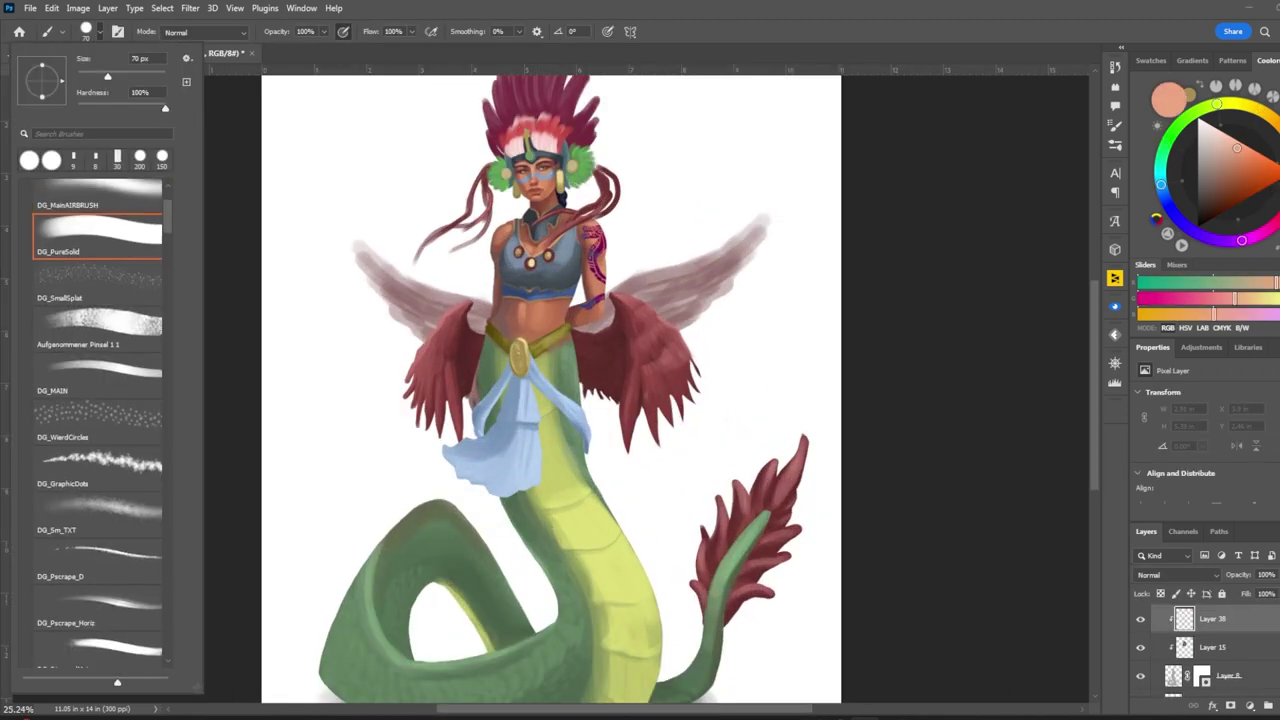
double_click(100, 215)
drag(600, 288, 541, 236)
scroll(565, 185, down, 3)
scroll(565, 185, up, 3)
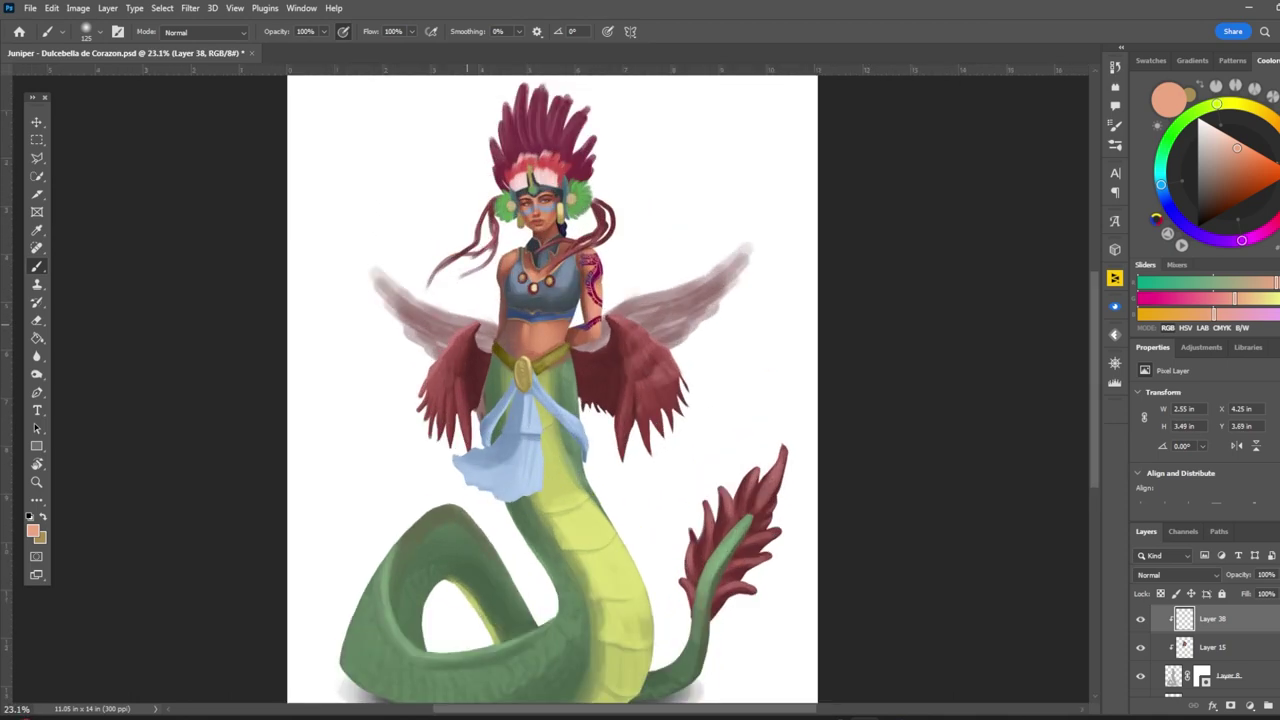
Step: Brush sampled muted yellow shading over the upper belly segments below the hip cloth on Layer 9
key(v)
scroll(547, 291, down, 1)
scroll(547, 291, up, 3)
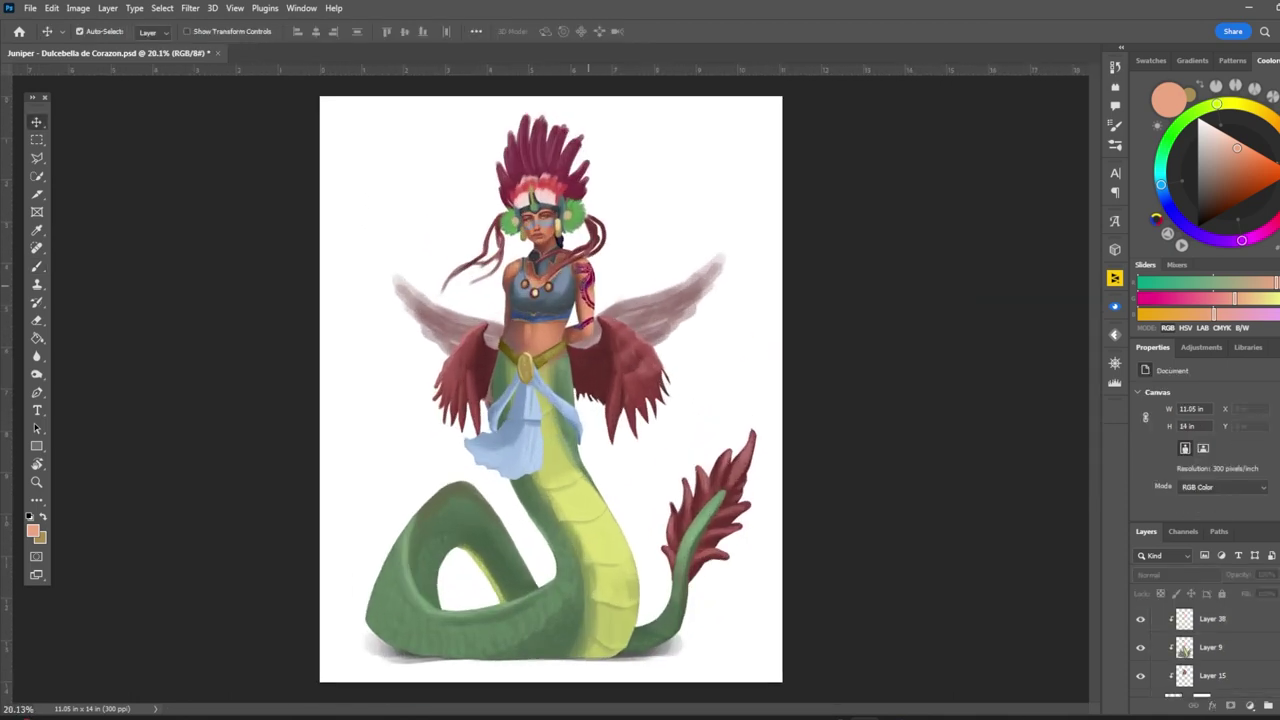
scroll(547, 291, down, 2)
click(571, 514)
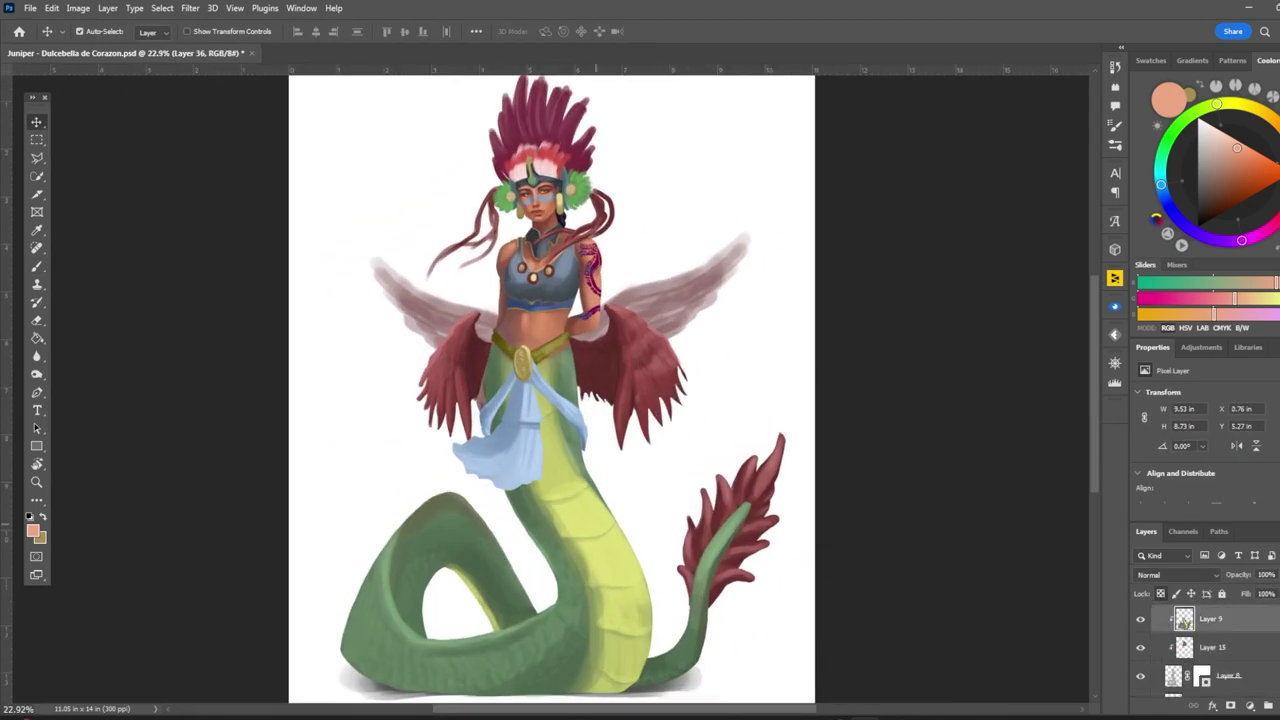
scroll(571, 514, up, 2)
key(b)
alt+click(590, 440)
mouse_move(575, 445)
mouse_down()
mouse_move(600, 440)
mouse_move(635, 505)
mouse_up()
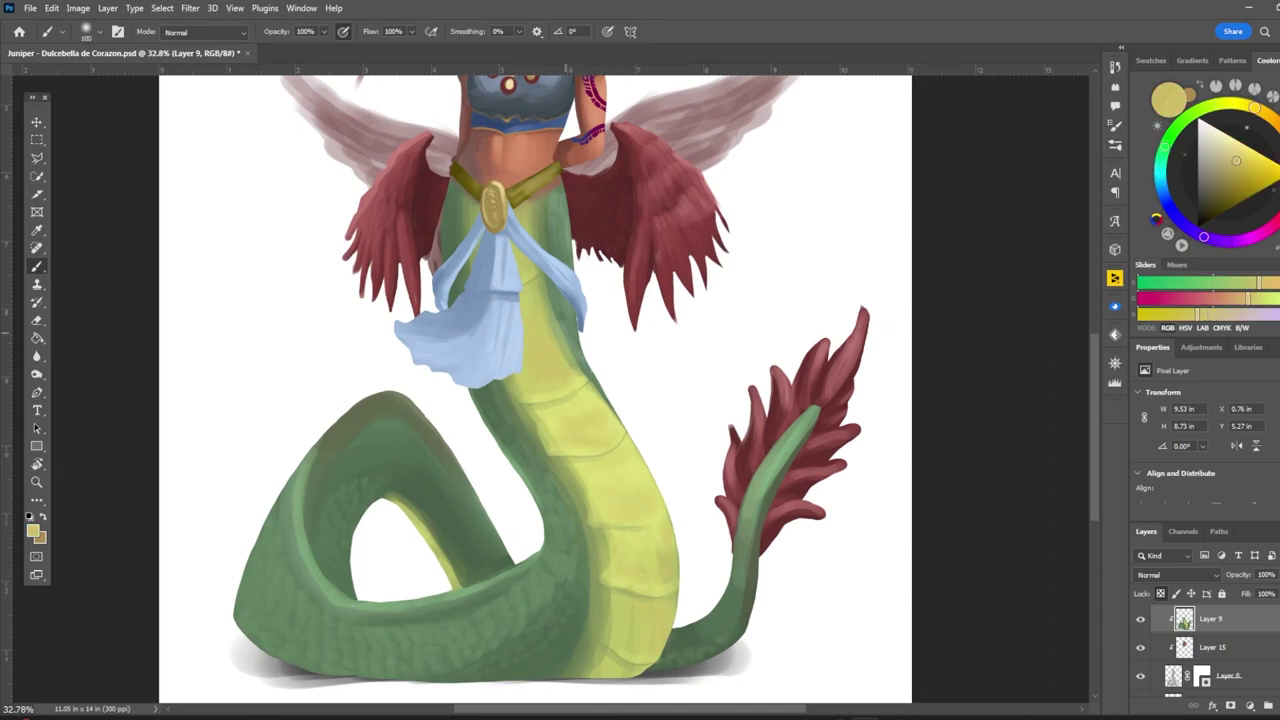
Step: Refine the belly segments with sampled yellow strokes using a hard round brush
key(F5)
key(F5)
drag(558, 442, 605, 440)
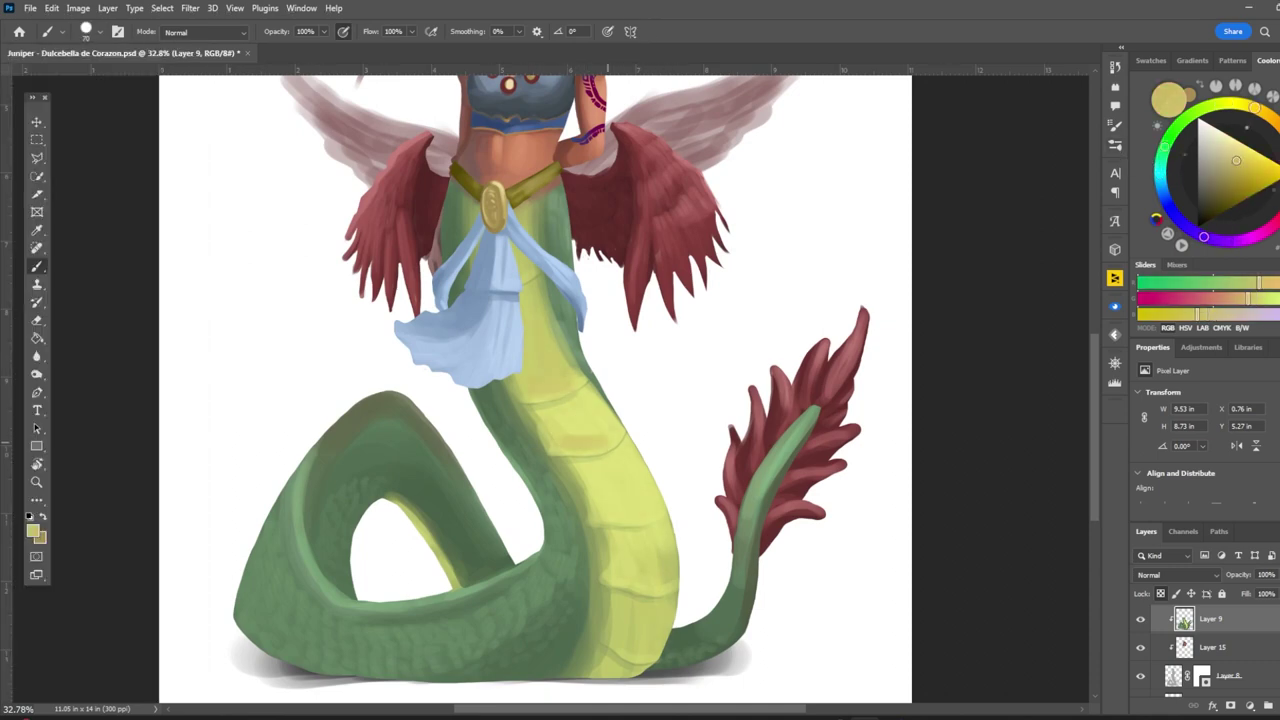
alt+click(609, 491)
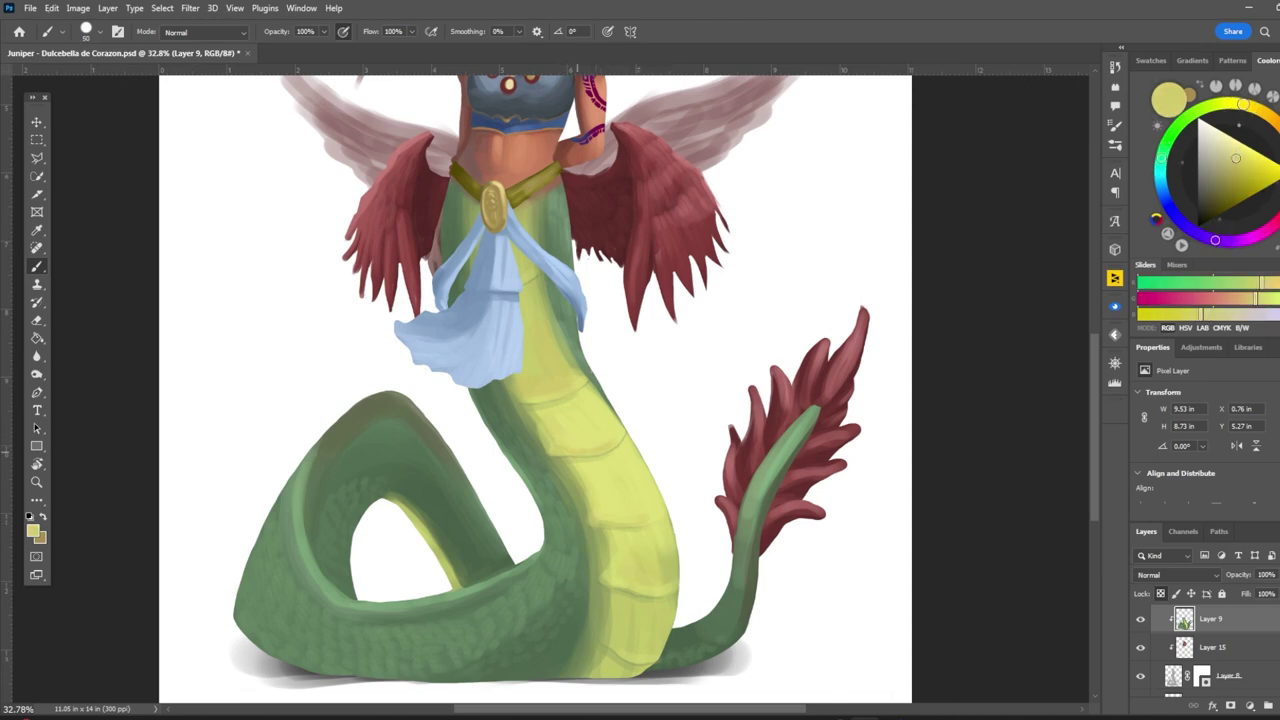
scroll(552, 491, down, 2)
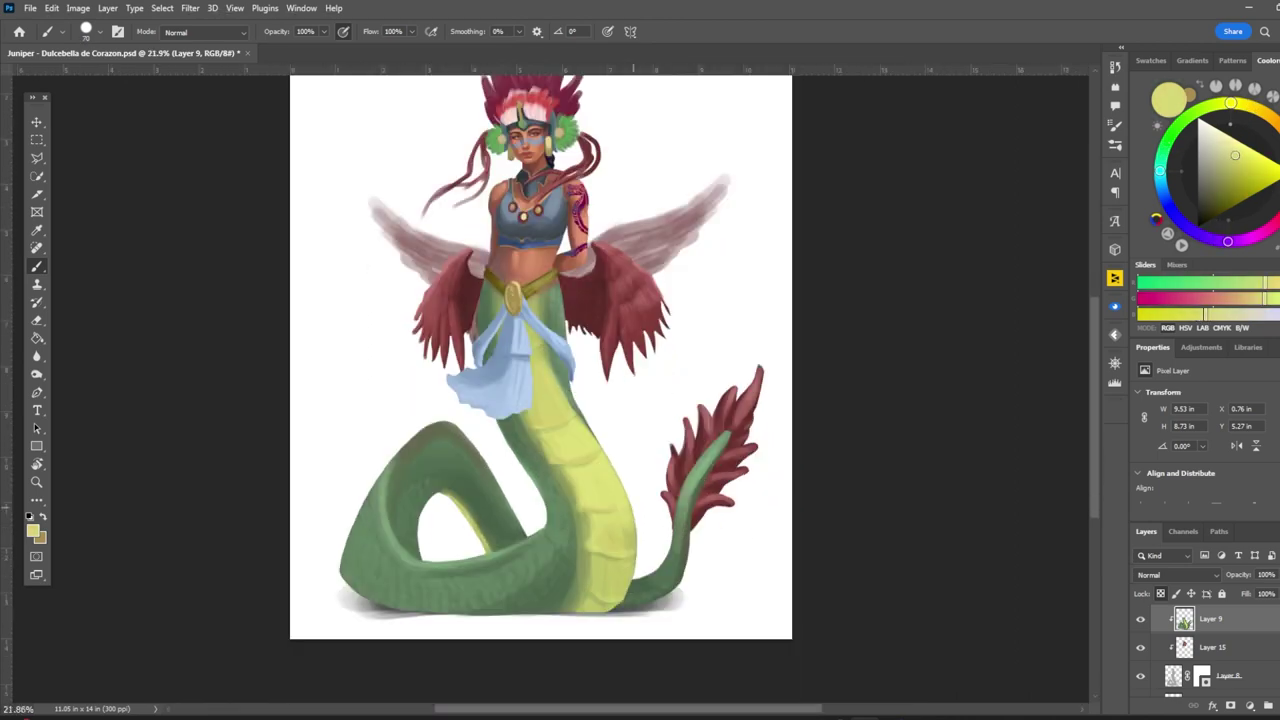
drag(566, 595, 580, 545)
Step: Brush sampled greens, including a lighter tint, along the serpent's coil on the clipped Layer 38
alt+click(586, 529)
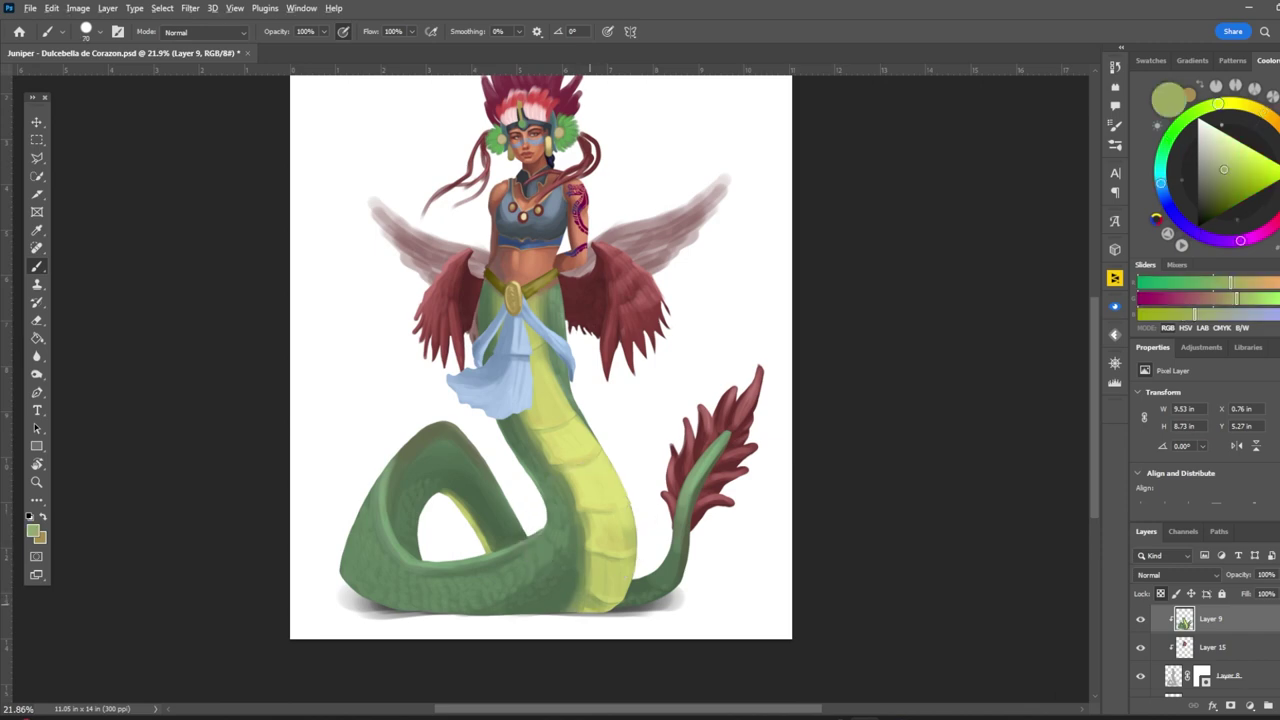
scroll(580, 470, down, 2)
scroll(580, 470, up, 1)
alt+click(572, 456)
scroll(550, 390, up, 1)
key(ctrl+shift+alt+n)
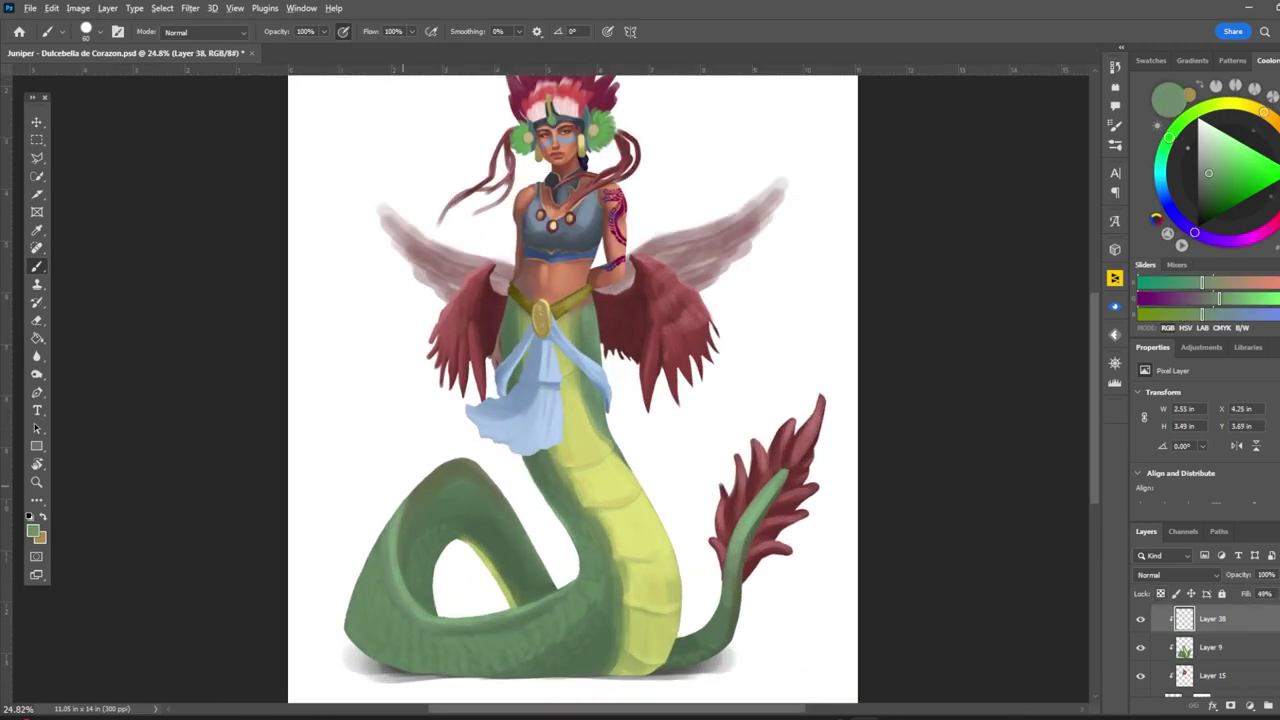
mouse_move(424, 617)
mouse_down()
mouse_move(520, 607)
mouse_move(584, 538)
mouse_up()
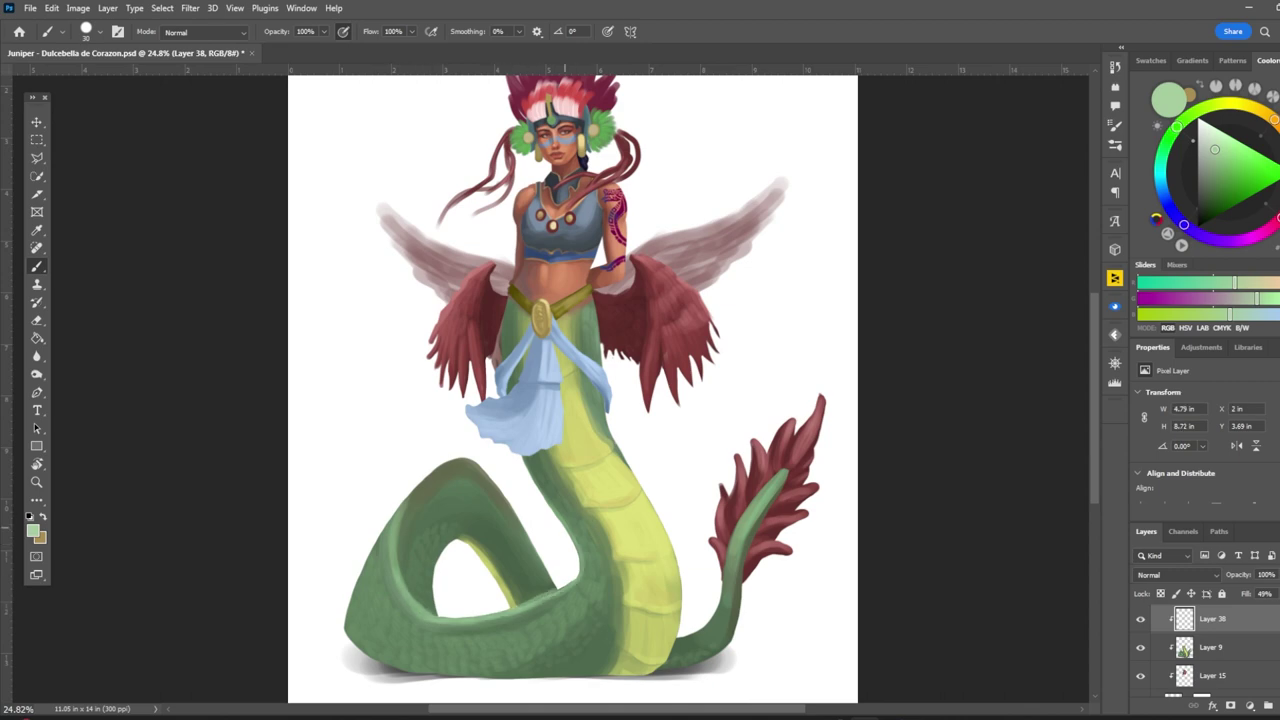
drag(372, 555, 368, 648)
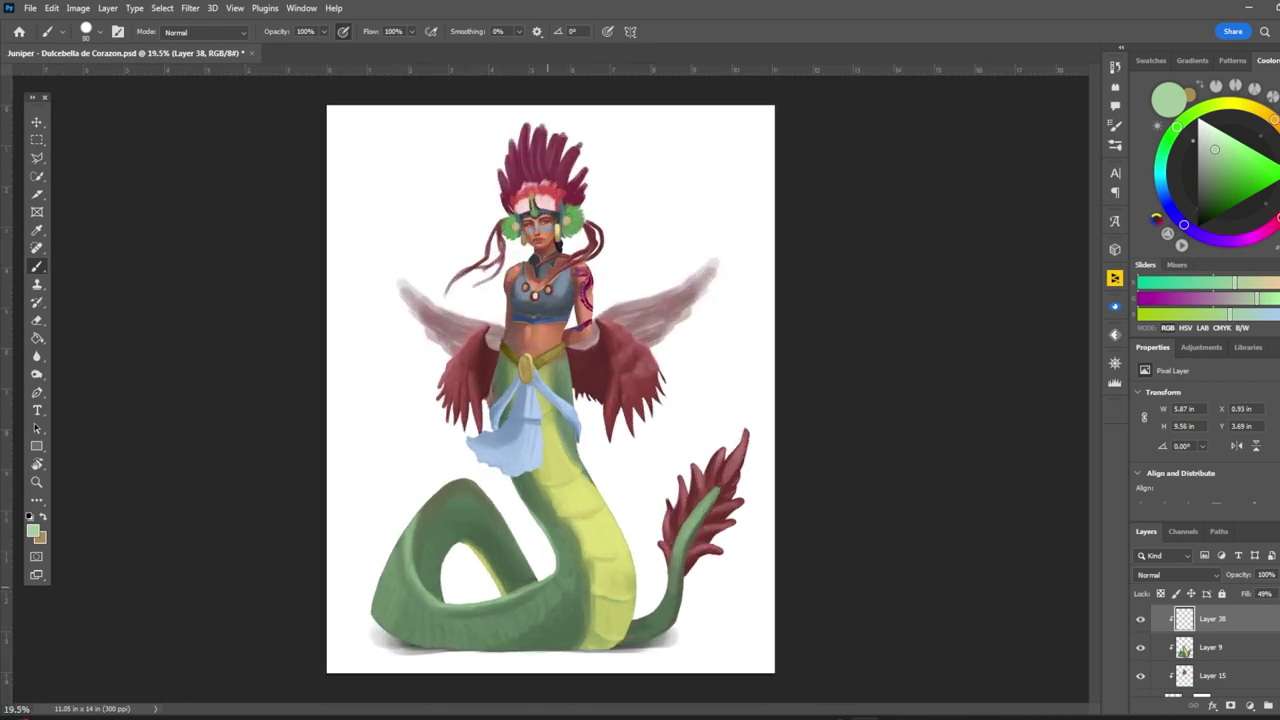
scroll(368, 648, down, 2)
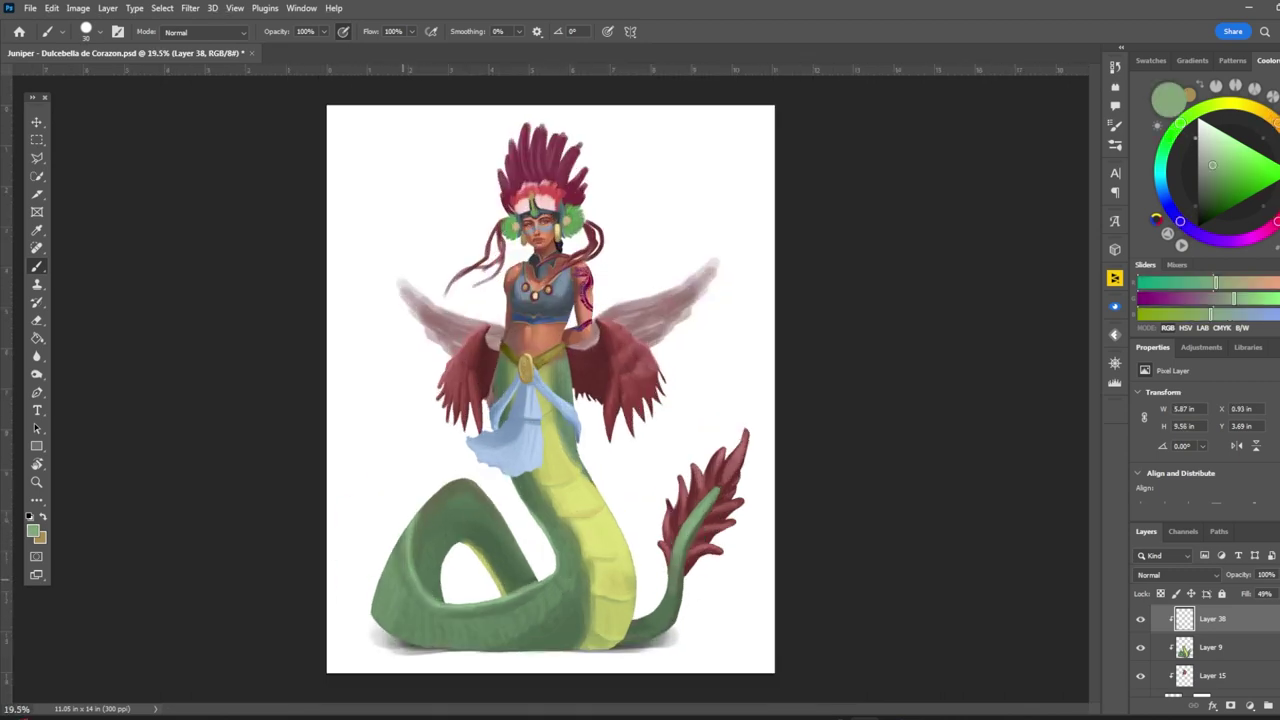
scroll(551, 400, down, 1)
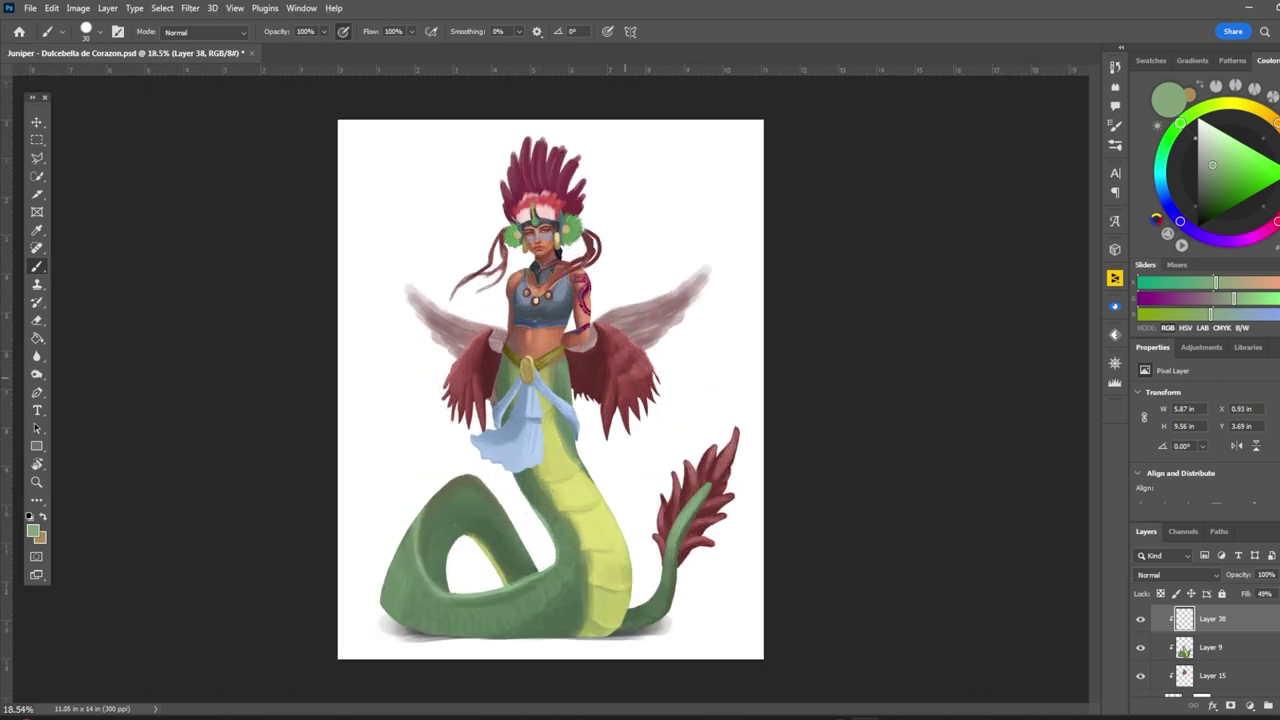
Step: Brush muted pink highlights onto the tall maroon headdress feathers on Layer 33
key(v)
scroll(1205, 650, down, 3)
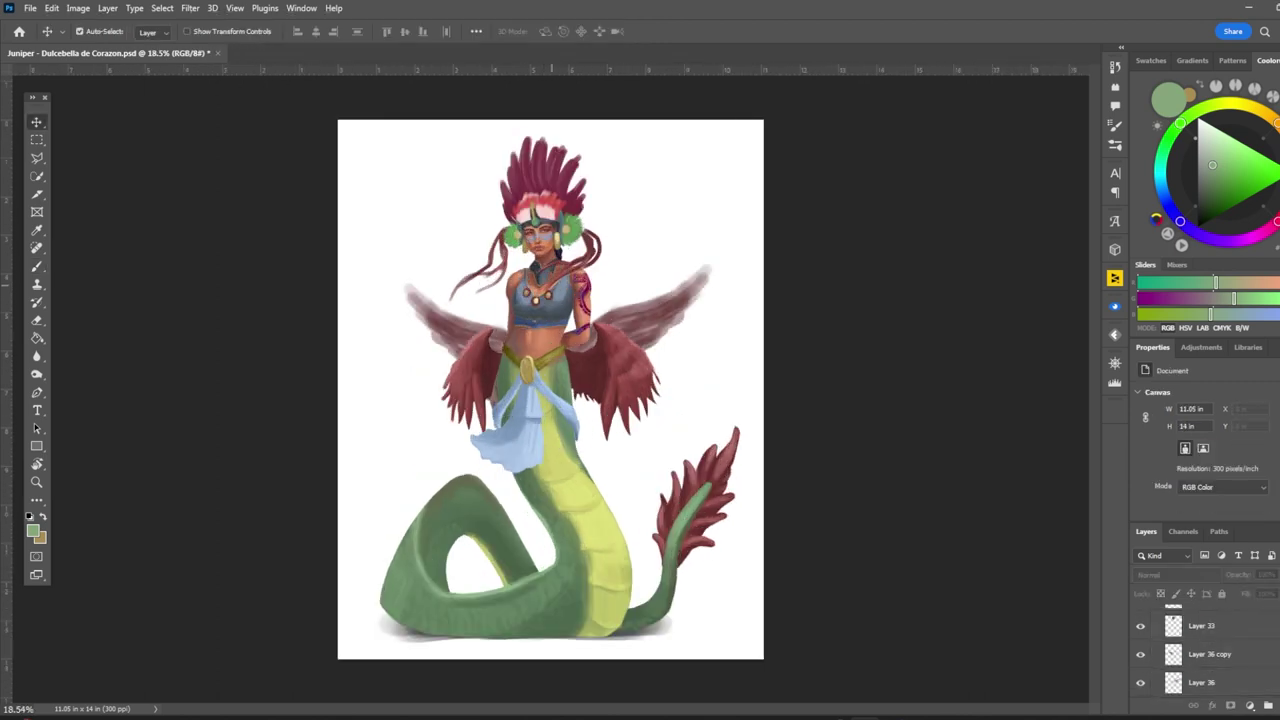
click(1201, 625)
scroll(528, 125, up, 3)
key(b)
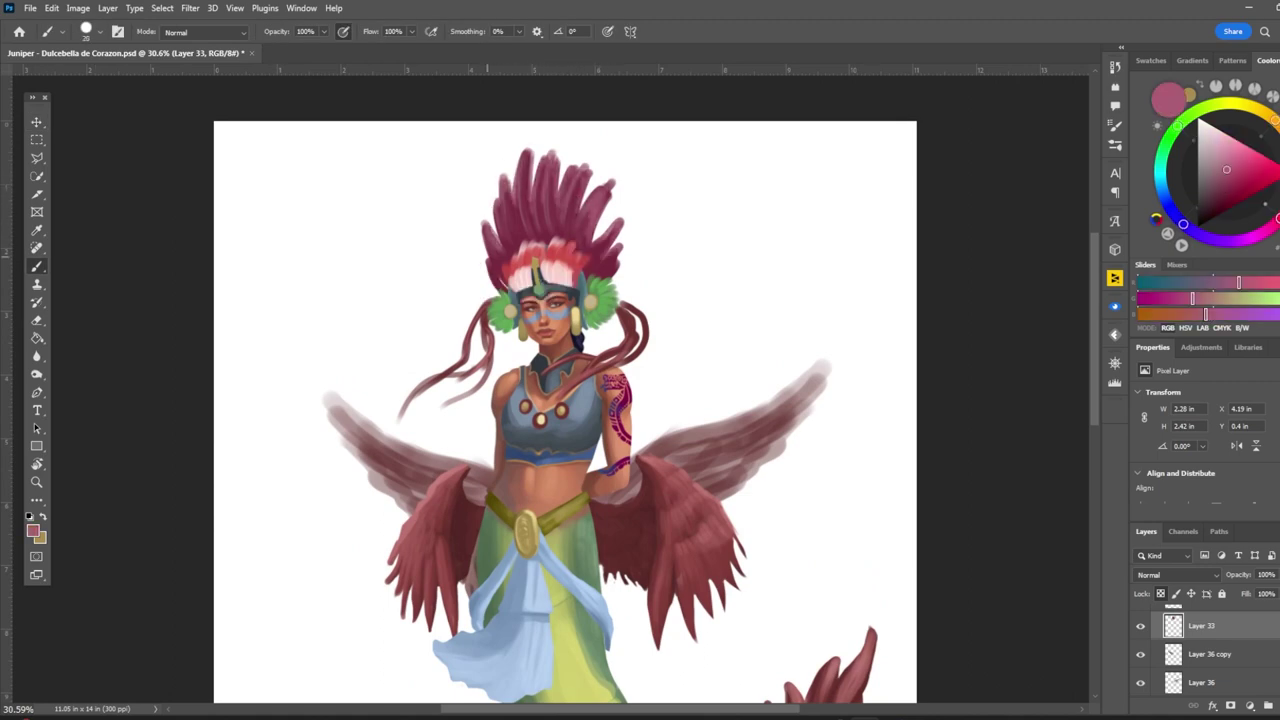
scroll(490, 264, down, 5)
Step: Shade the serpent's coil and body edges with darker sampled green on the clipped Layer 39
key(v)
click(525, 400)
scroll(1205, 645, up, 3)
click(1212, 619)
key(b)
alt+click(460, 560)
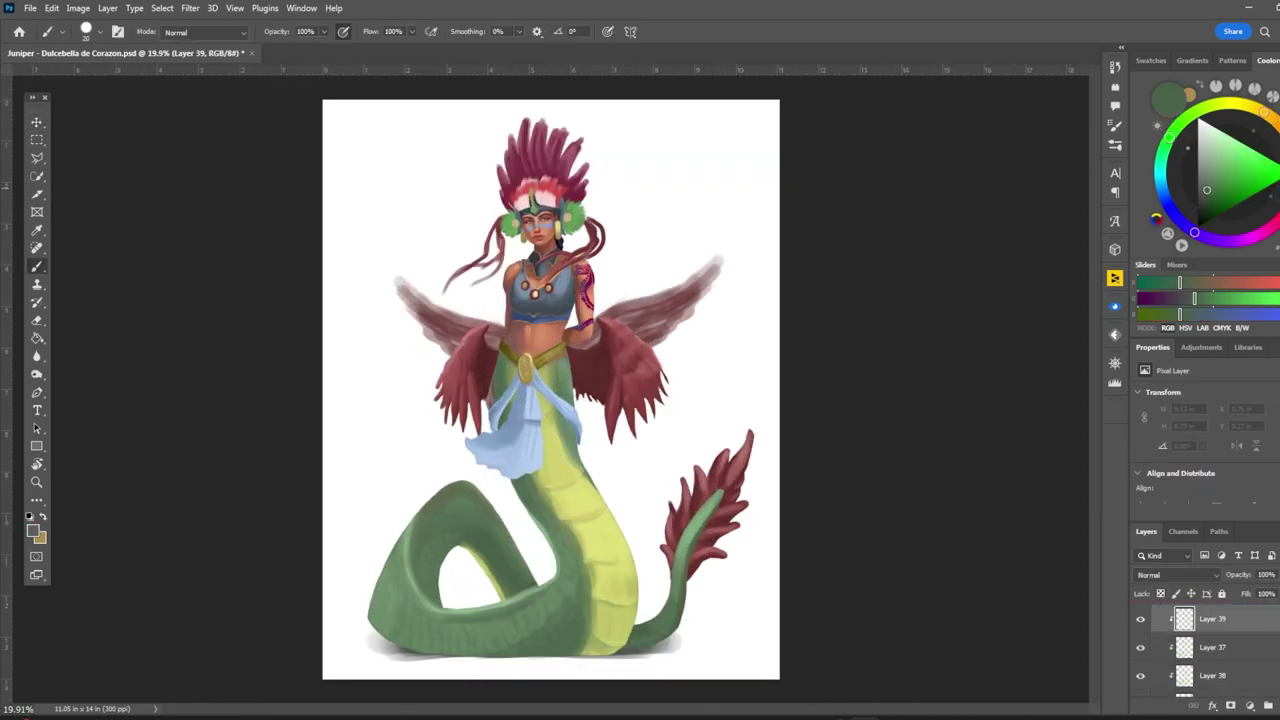
alt+click(530, 600)
drag(475, 560, 588, 652)
drag(590, 478, 515, 652)
drag(510, 510, 420, 600)
scroll(550, 390, down, 2)
scroll(550, 390, up, 2)
click(1175, 575)
key(Escape)
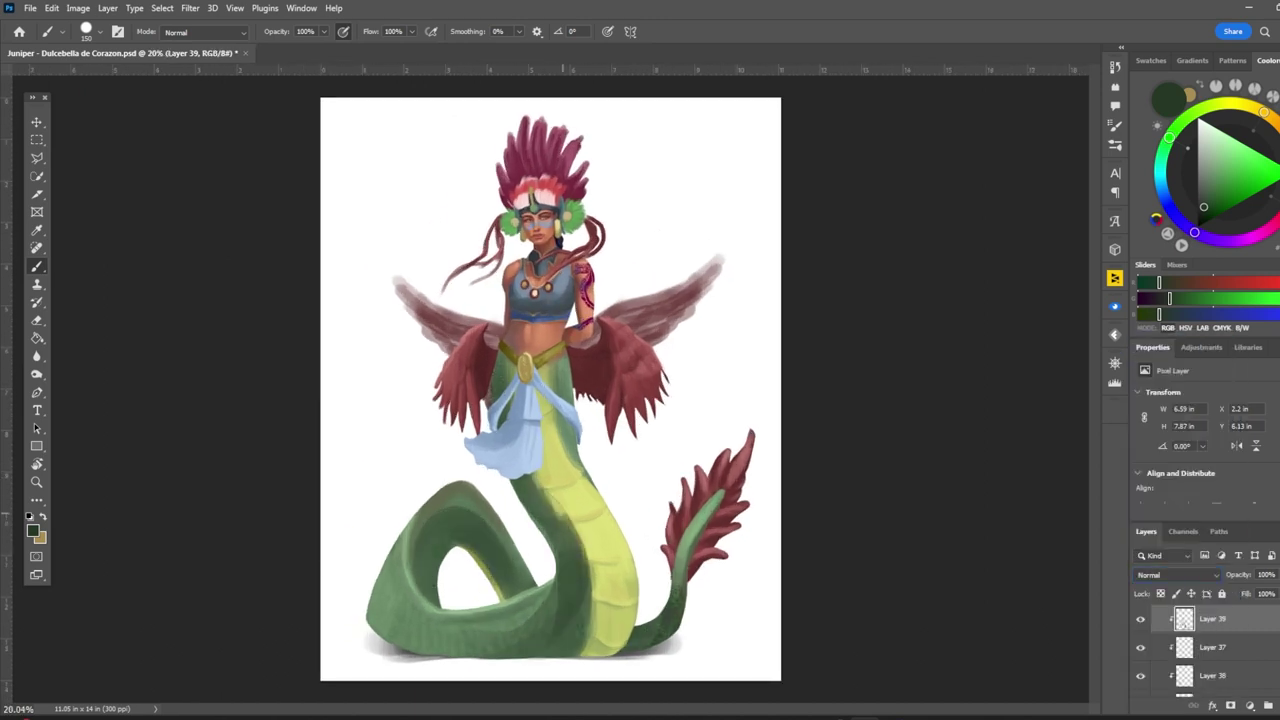
scroll(550, 390, down, 1)
Step: Blend sampled yellow-green along the belly's edge on Layer 9 and save the document
key(v)
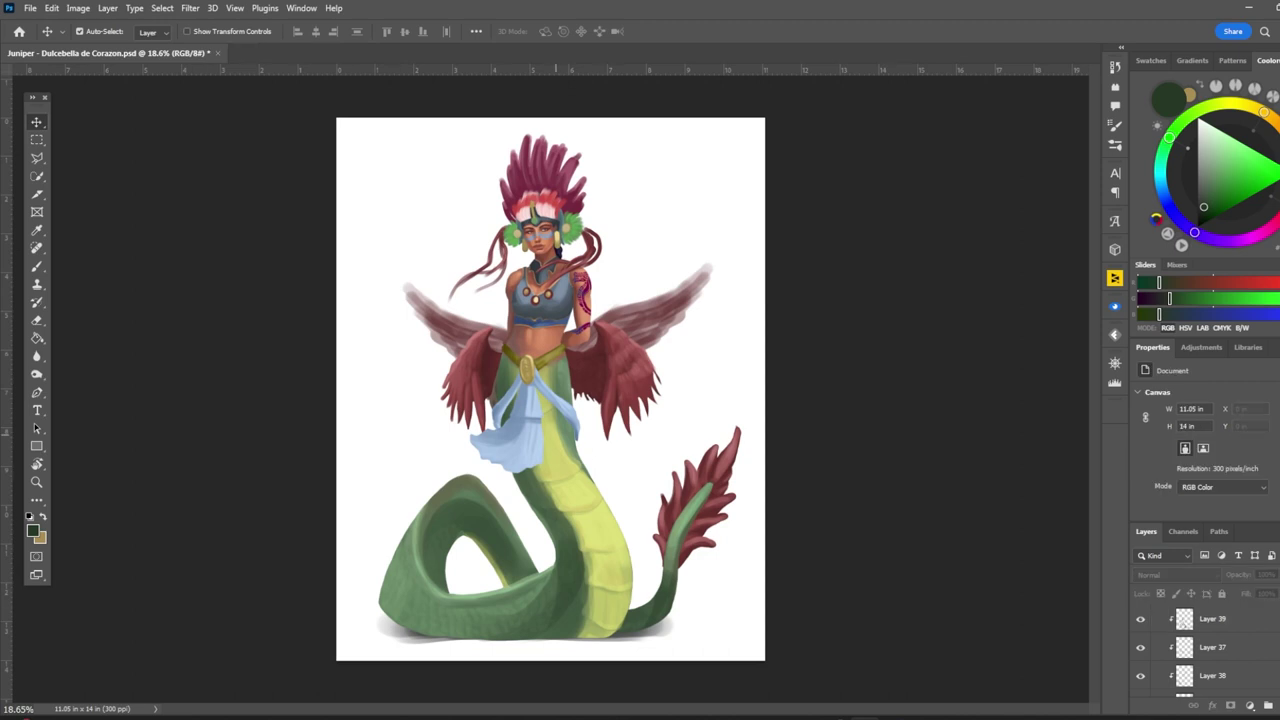
click(554, 483)
key(b)
alt+click(554, 483)
drag(570, 505, 598, 580)
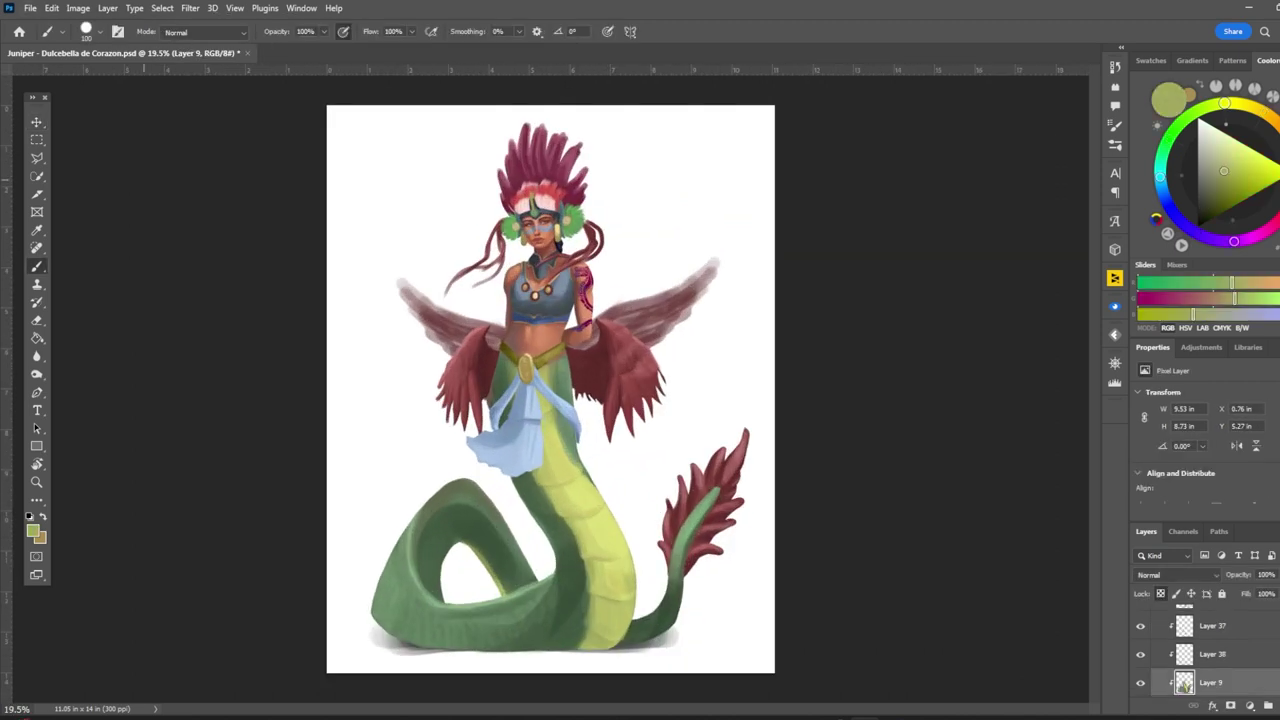
key(v)
key(ctrl+0)
click(30, 8)
click(42, 163)
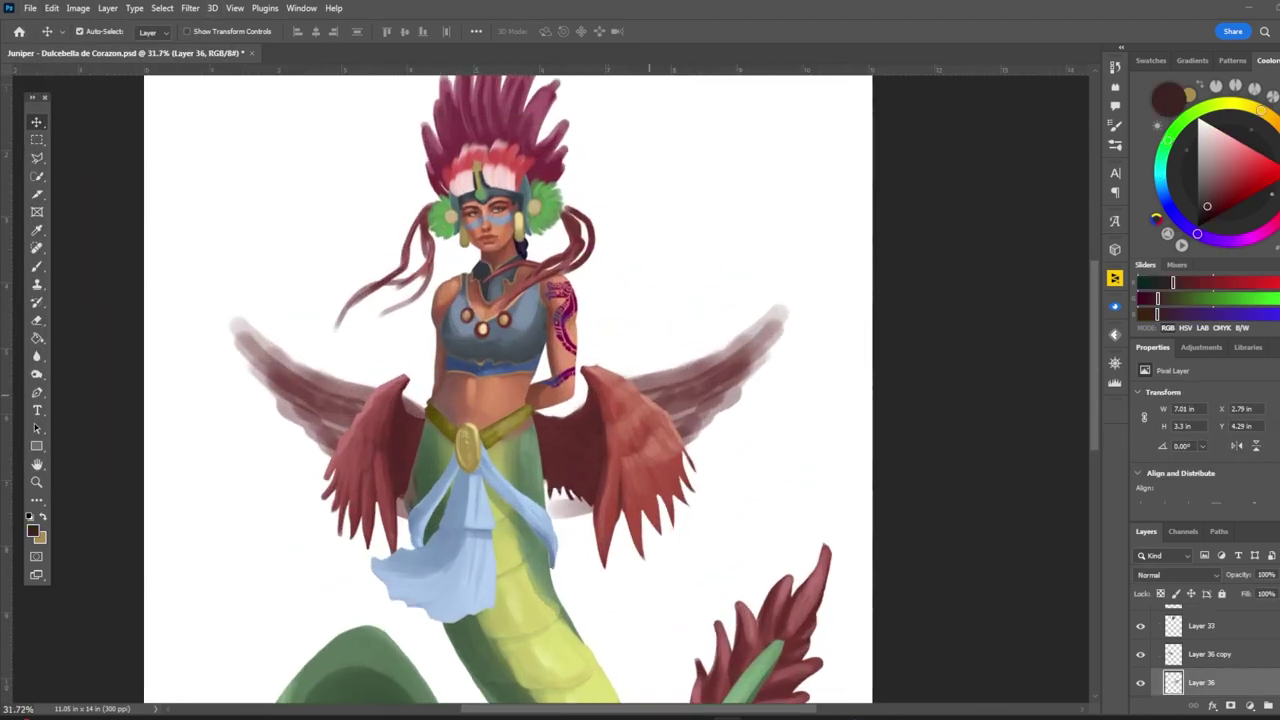
Step: Brush feather strokes on the raised wing beside the tattooed arm and tidy its lower edge near the hip on Layer 36
alt+click(650, 413)
mouse_move(790, 322)
mouse_down()
mouse_move(725, 372)
mouse_move(745, 392)
mouse_move(722, 425)
mouse_up()
drag(785, 355, 735, 422)
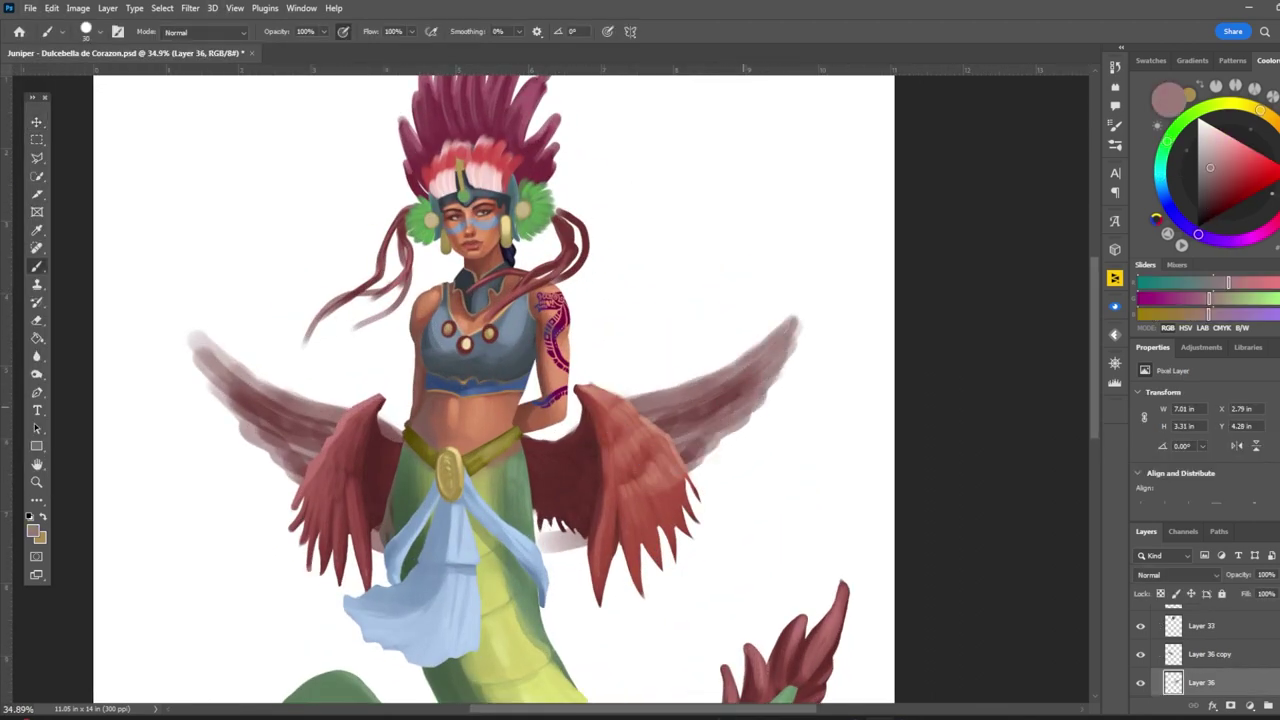
drag(540, 544, 585, 546)
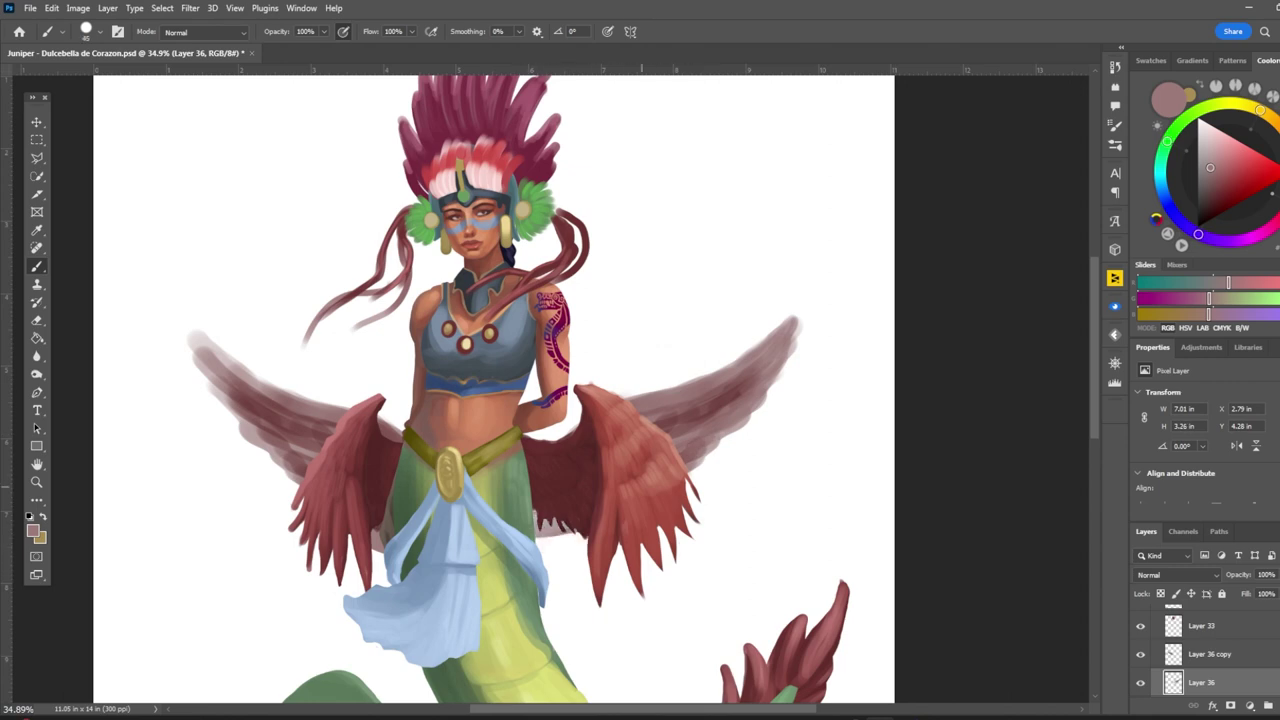
Step: Fill out the raised wing beside the tattooed arm with broad strokes of sampled dusky red
alt+click(690, 420)
mouse_move(790, 345)
mouse_down()
mouse_move(690, 420)
mouse_move(680, 465)
mouse_move(750, 375)
mouse_move(712, 394)
mouse_up()
alt+click(775, 350)
mouse_move(780, 346)
mouse_down()
mouse_move(685, 415)
mouse_move(678, 462)
mouse_up()
drag(712, 398, 650, 438)
alt+click(720, 400)
mouse_move(780, 368)
mouse_down()
mouse_move(710, 435)
mouse_move(655, 460)
mouse_up()
scroll(490, 390, down, 3)
scroll(490, 390, up, 3)
Step: Repaint the opposite raised wing on Layer 36 copy with solid dusky red and sharpen its outline
key(alt+bracketright)
alt+click(360, 400)
drag(290, 330, 390, 415)
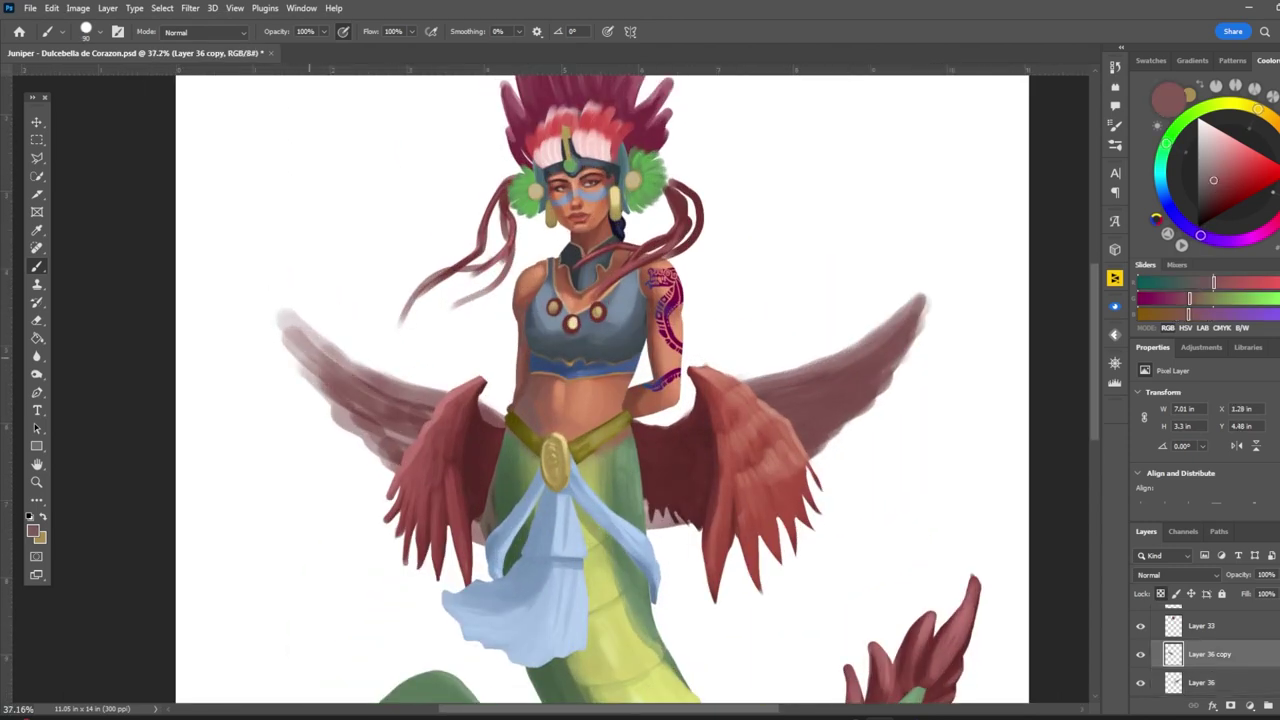
drag(320, 375, 415, 460)
drag(330, 350, 435, 410)
drag(280, 308, 405, 415)
drag(320, 385, 415, 455)
drag(360, 388, 436, 418)
drag(376, 414, 432, 432)
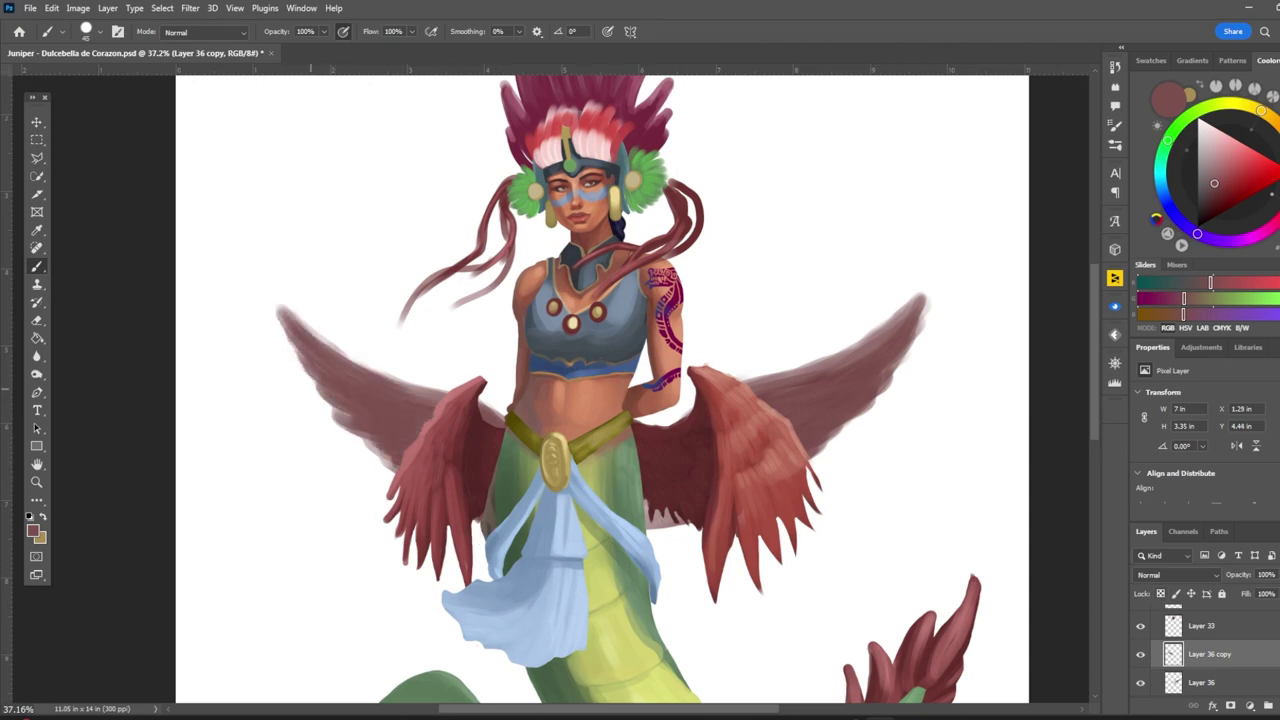
Step: Add lighter dusty-pink feather strokes across the raised wing on Layer 36 copy
alt+click(360, 400)
drag(294, 340, 368, 400)
mouse_move(326, 388)
mouse_down()
mouse_move(424, 434)
mouse_move(418, 460)
mouse_up()
drag(362, 396, 432, 424)
drag(336, 368, 432, 408)
drag(398, 404, 436, 432)
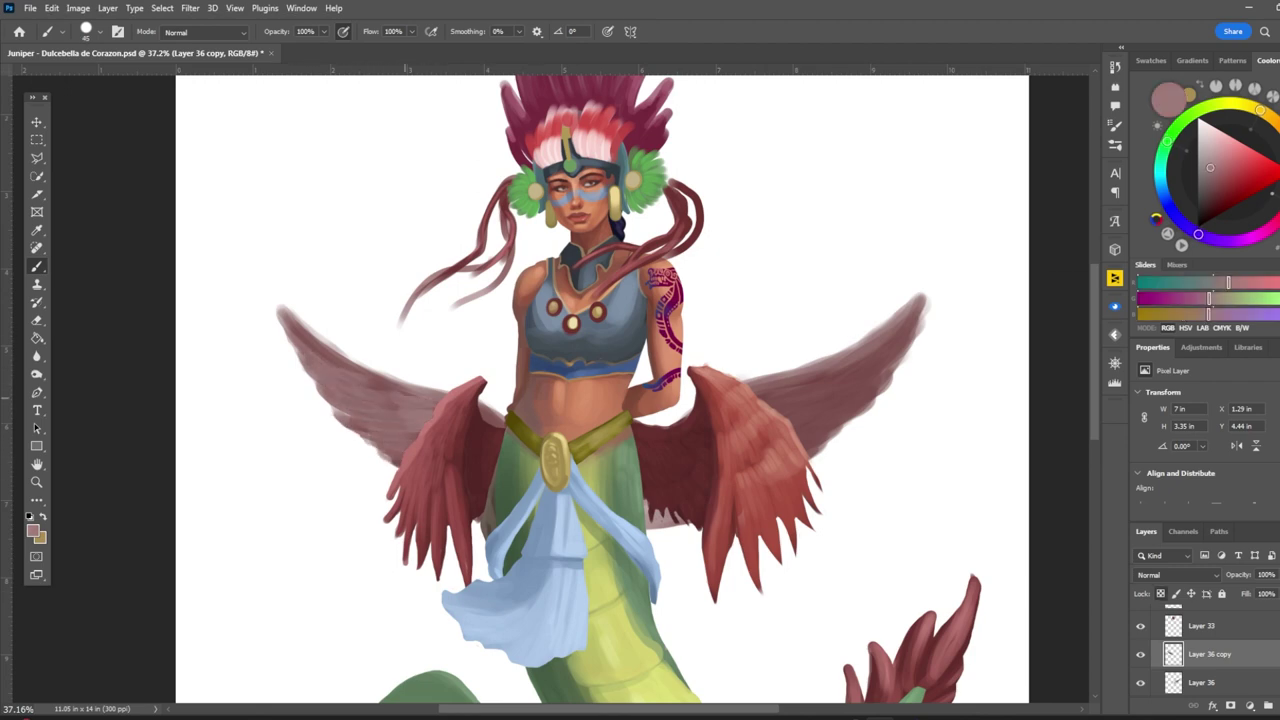
Step: Add matching dusty-pink feather strokes to the raised wing on Layer 36
key(alt+bracketleft)
mouse_move(872, 356)
mouse_down()
mouse_move(752, 388)
mouse_move(836, 382)
mouse_up()
mouse_move(892, 362)
mouse_down()
mouse_move(796, 408)
mouse_move(804, 446)
mouse_up()
drag(818, 390, 760, 424)
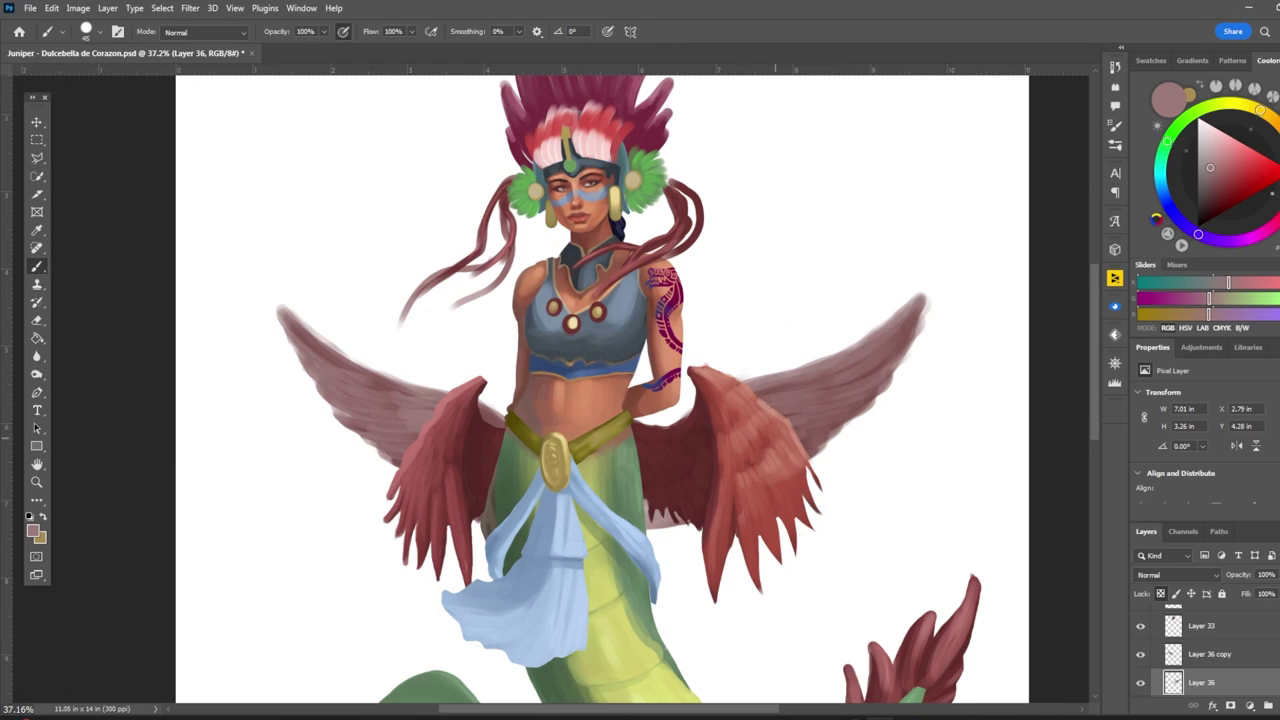
scroll(707, 325, down, 3)
scroll(707, 325, up, 3)
Step: Shade the raised wings with sampled reds, darkening the upper edge on Layer 36 copy and warming the wing on Layer 36
alt+click(592, 435)
scroll(606, 462, down, 3)
scroll(606, 462, up, 3)
key(alt+bracketright)
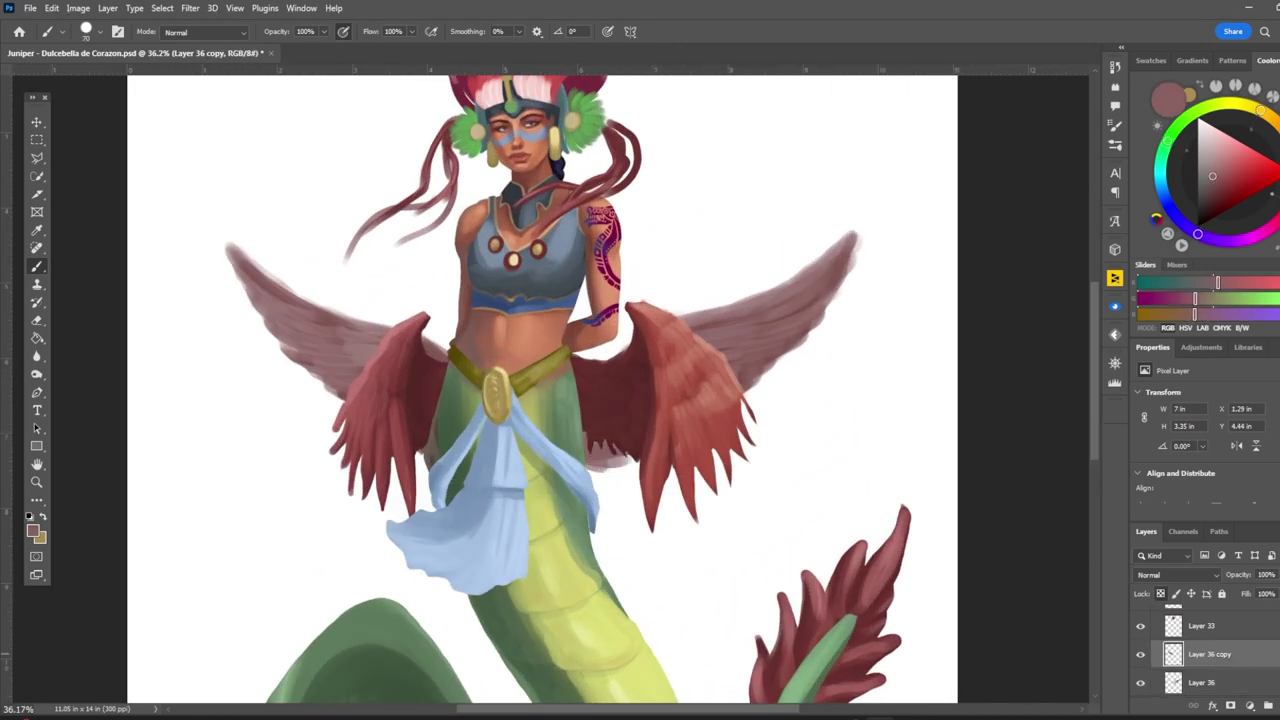
scroll(422, 462, down, 3)
scroll(422, 462, up, 2)
key(alt+i)
key(Escape)
key(alt+bracketleft)
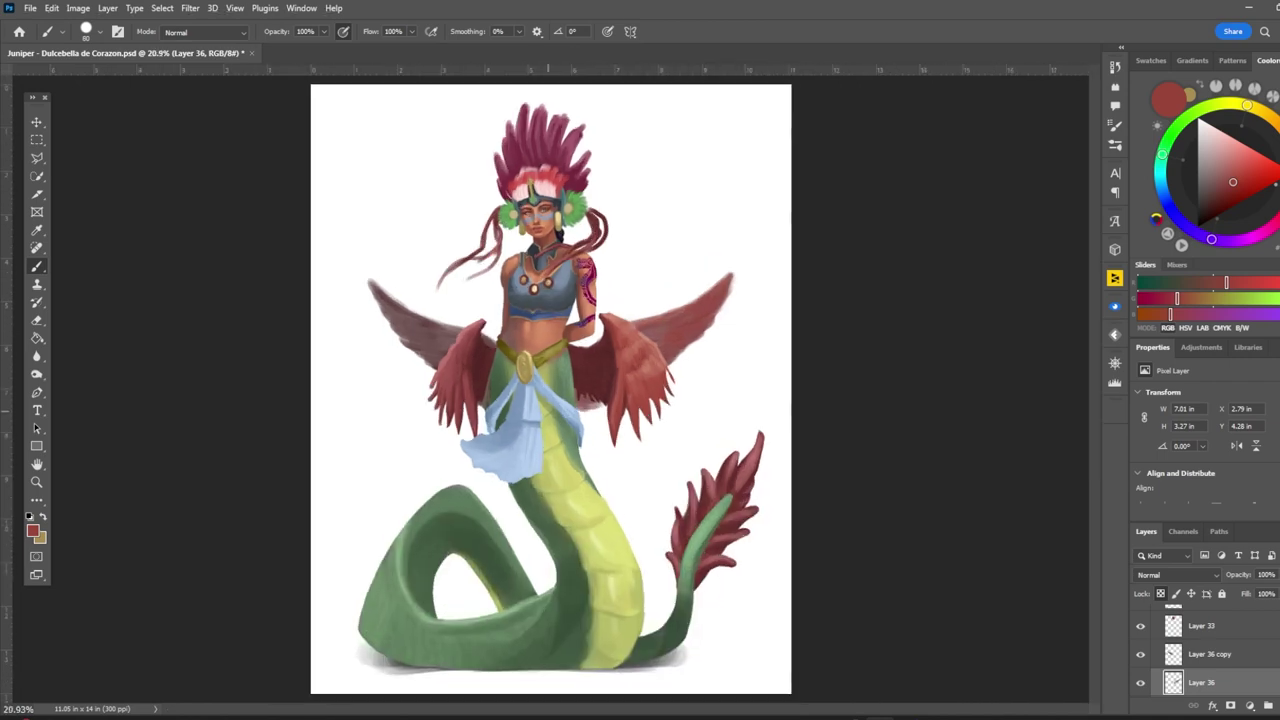
Step: Paint the partly hidden hand and arm edge beside the hip with sampled skin tones on Layer 15
key(v)
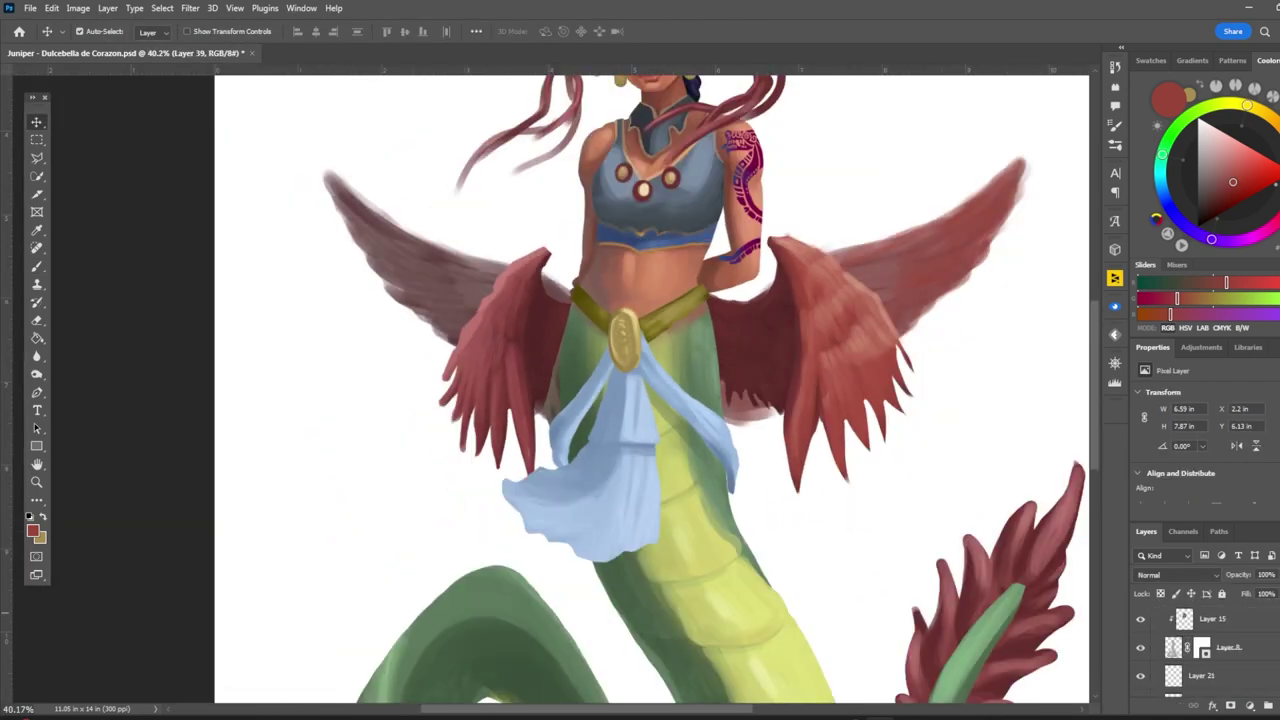
key(b)
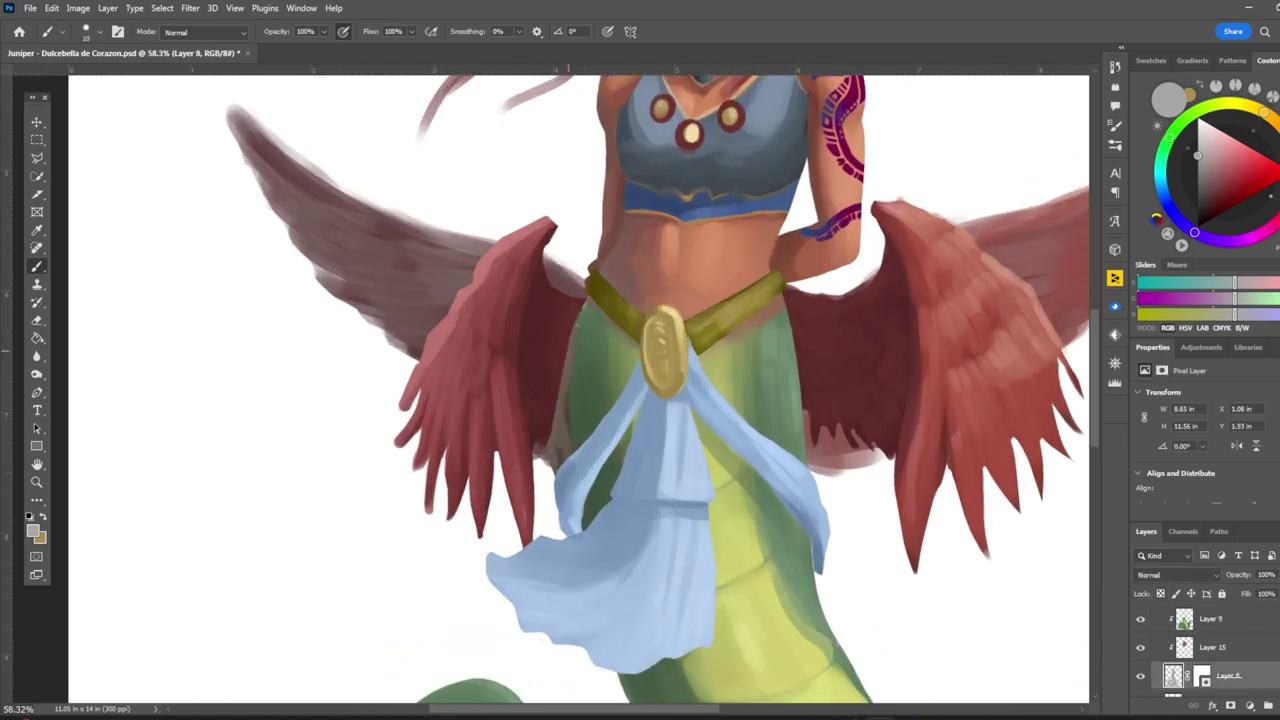
click(1210, 619)
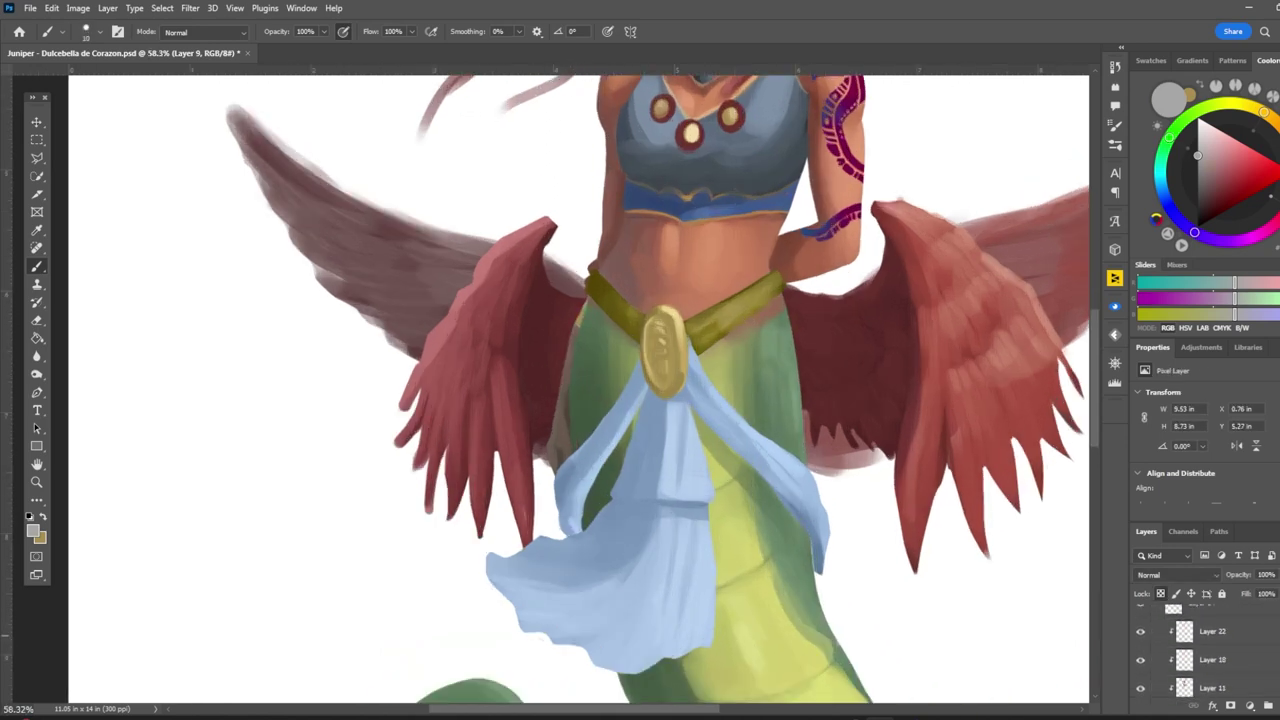
key(alt+bracketleft)
alt+click(618, 214)
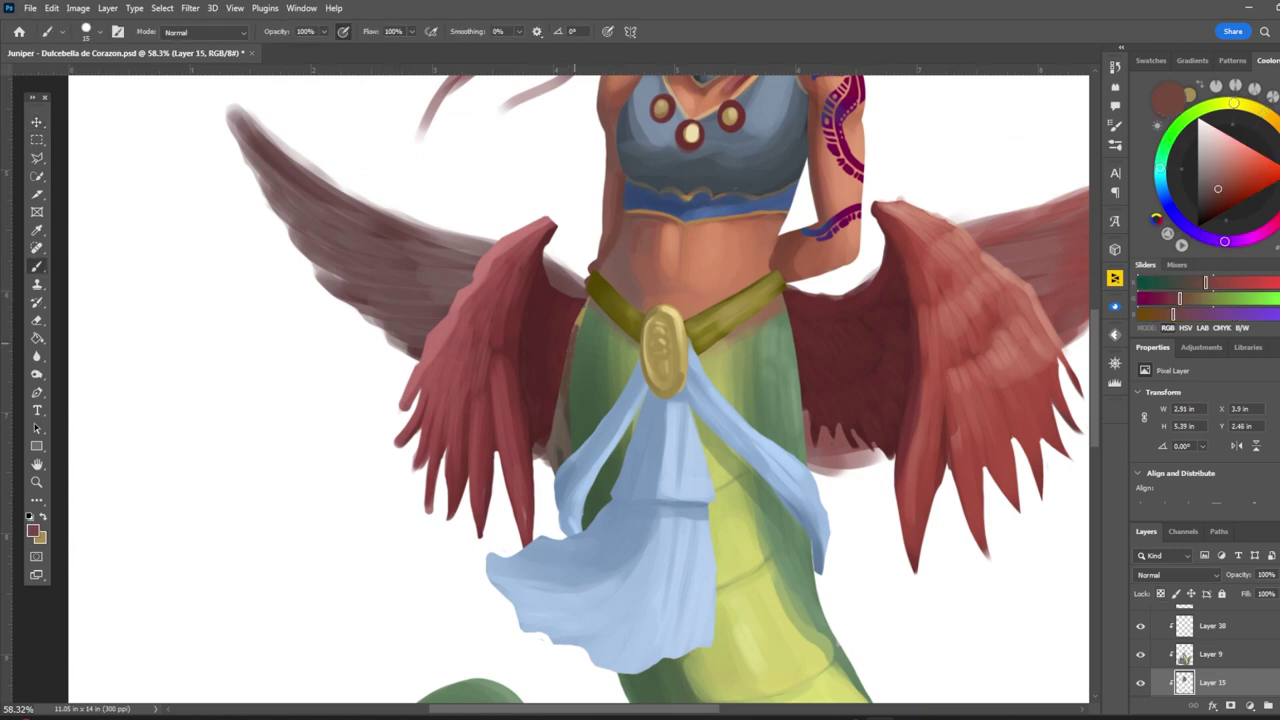
alt+click(831, 179)
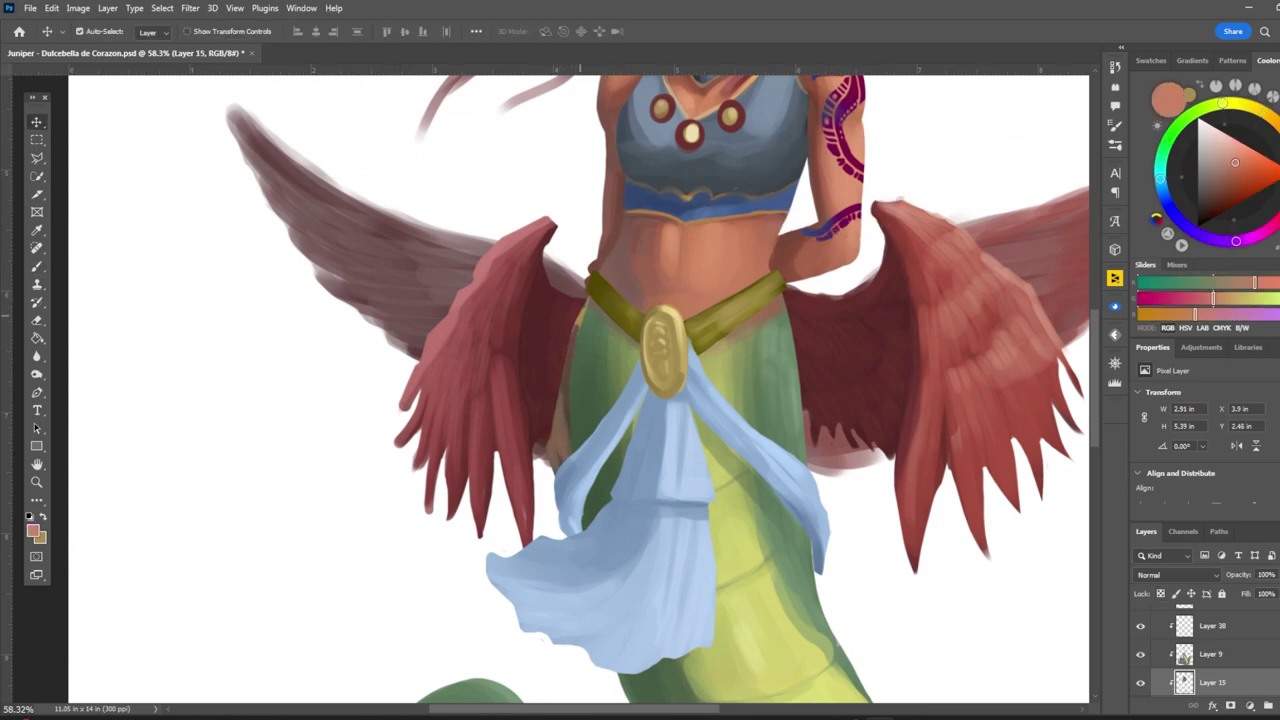
key(alt+bracketright)
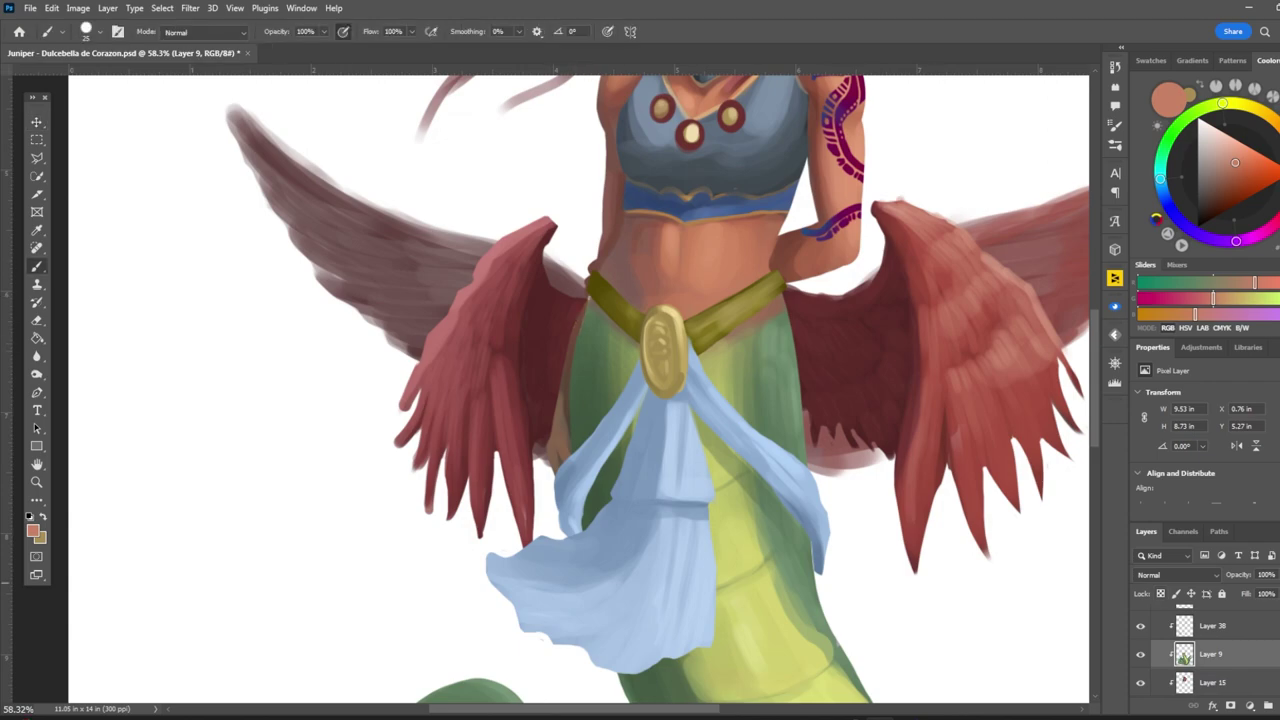
Step: Try to narrow the partly hidden hand and arm edge beside the hip with sampled skin tones on Layer 15
key(alt+bracketleft)
scroll(580, 390, down, 3)
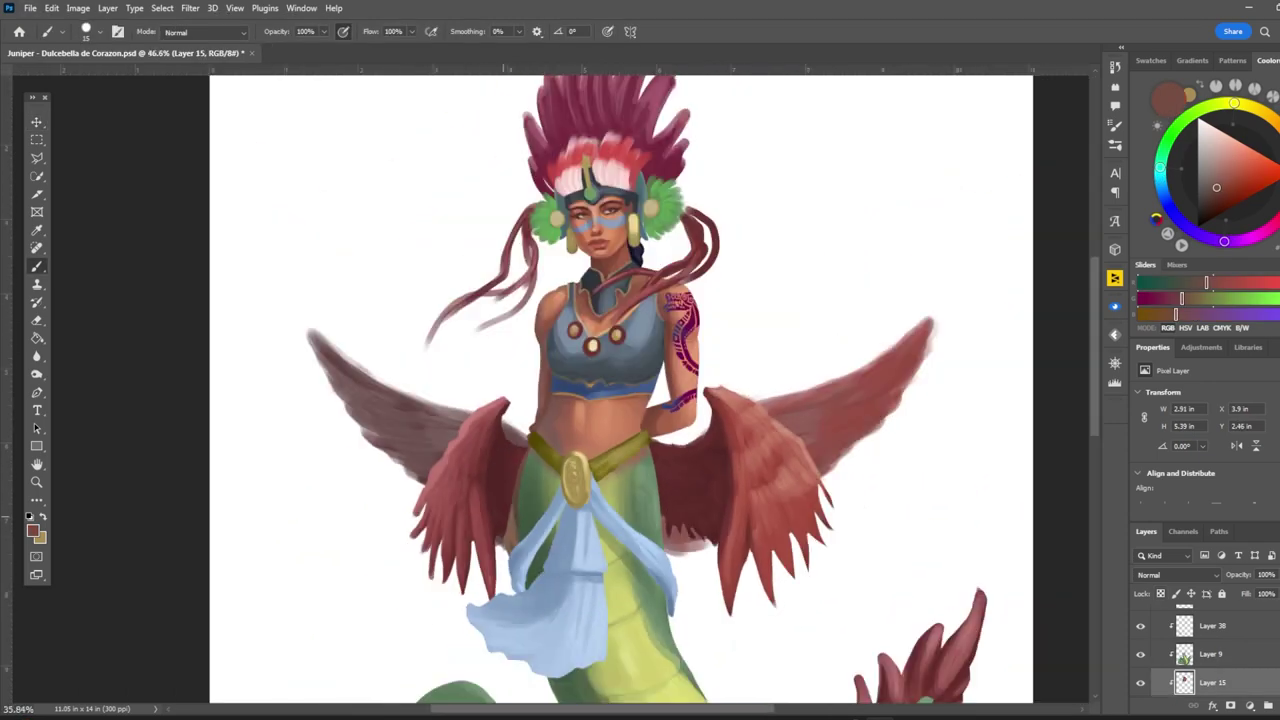
scroll(620, 390, up, 2)
key(x)
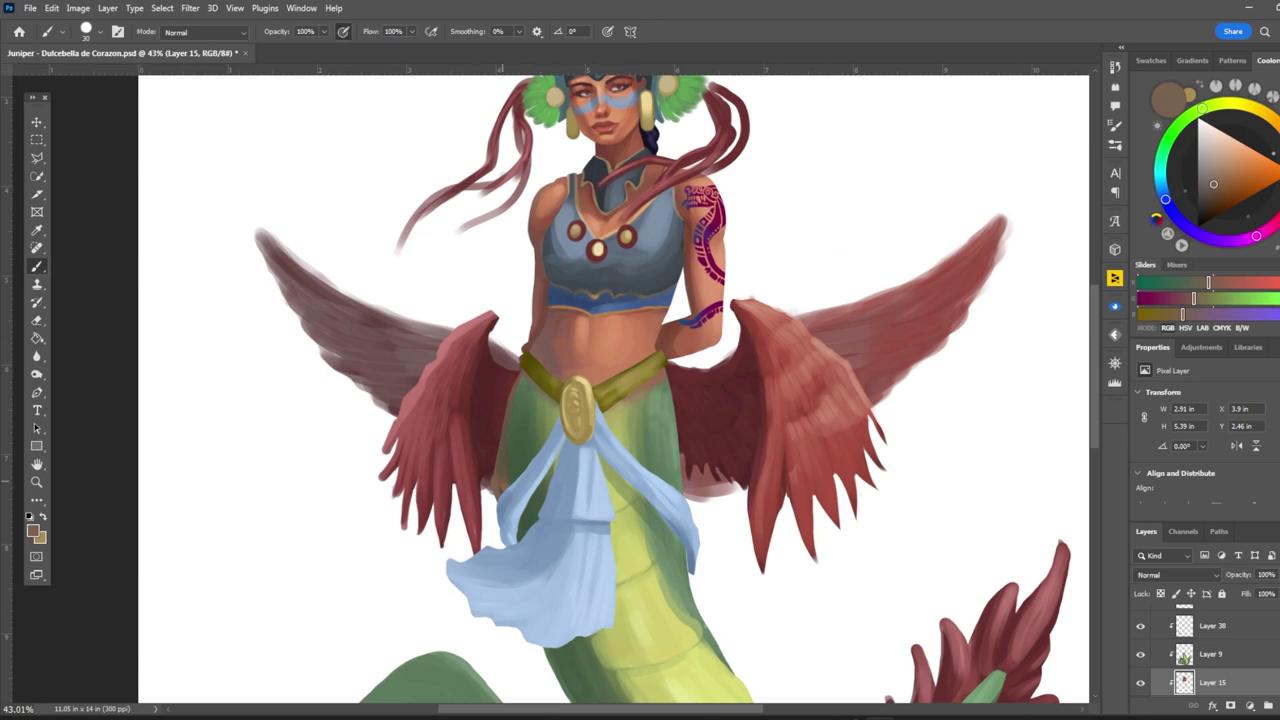
key(d)
scroll(614, 390, down, 3)
scroll(614, 390, up, 4)
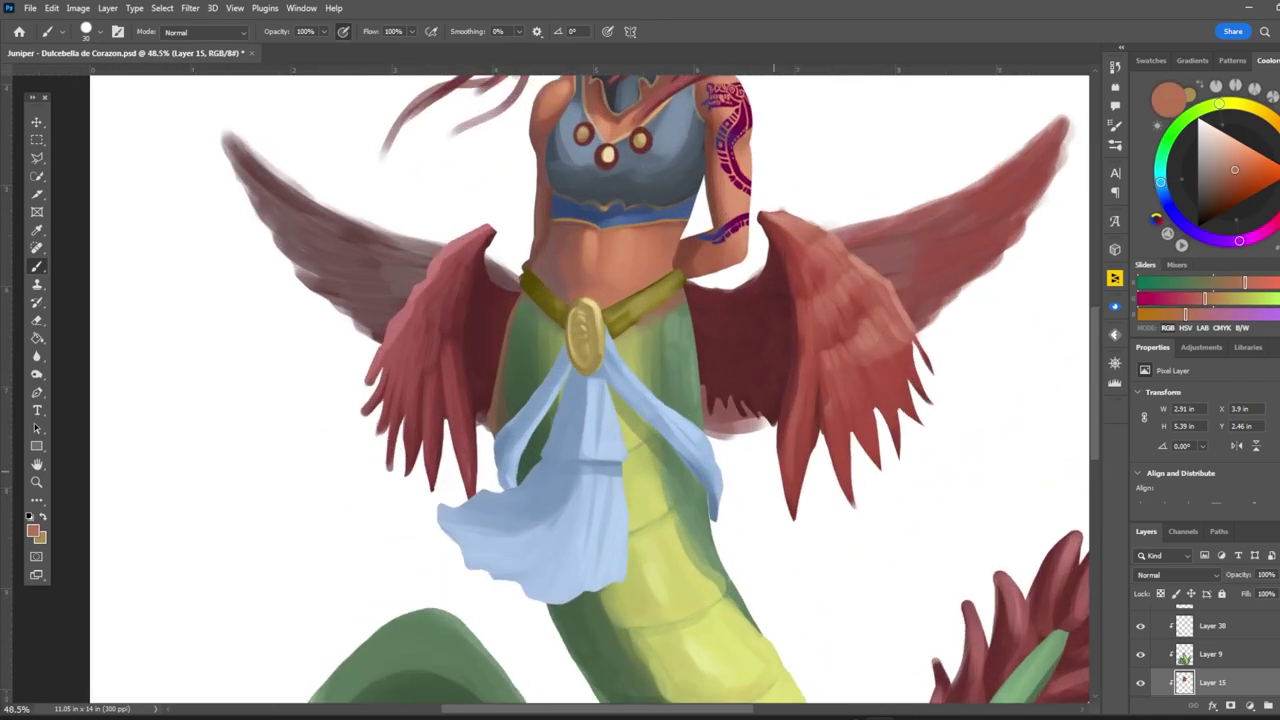
Step: Mask out the sliver of hand and arm beside the hip with black on Layer 8's mask
key(alt+bracketleft)
key(x)
key(x)
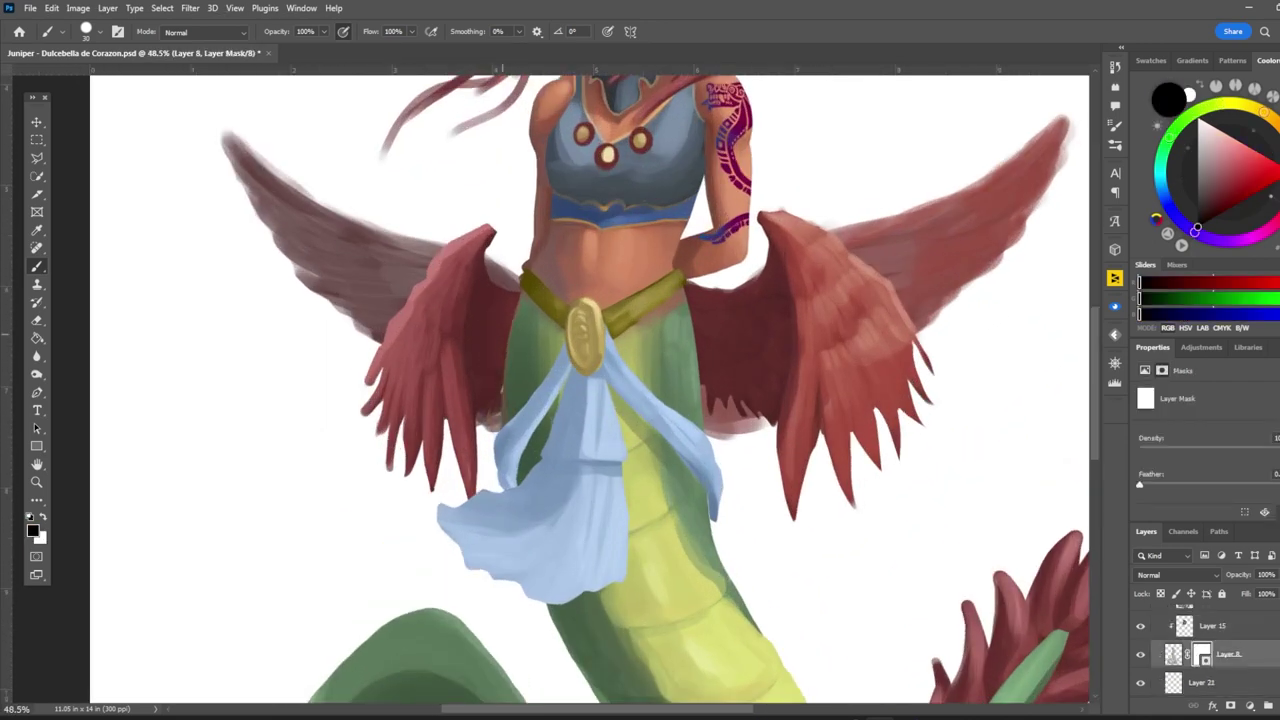
key(ctrl+0)
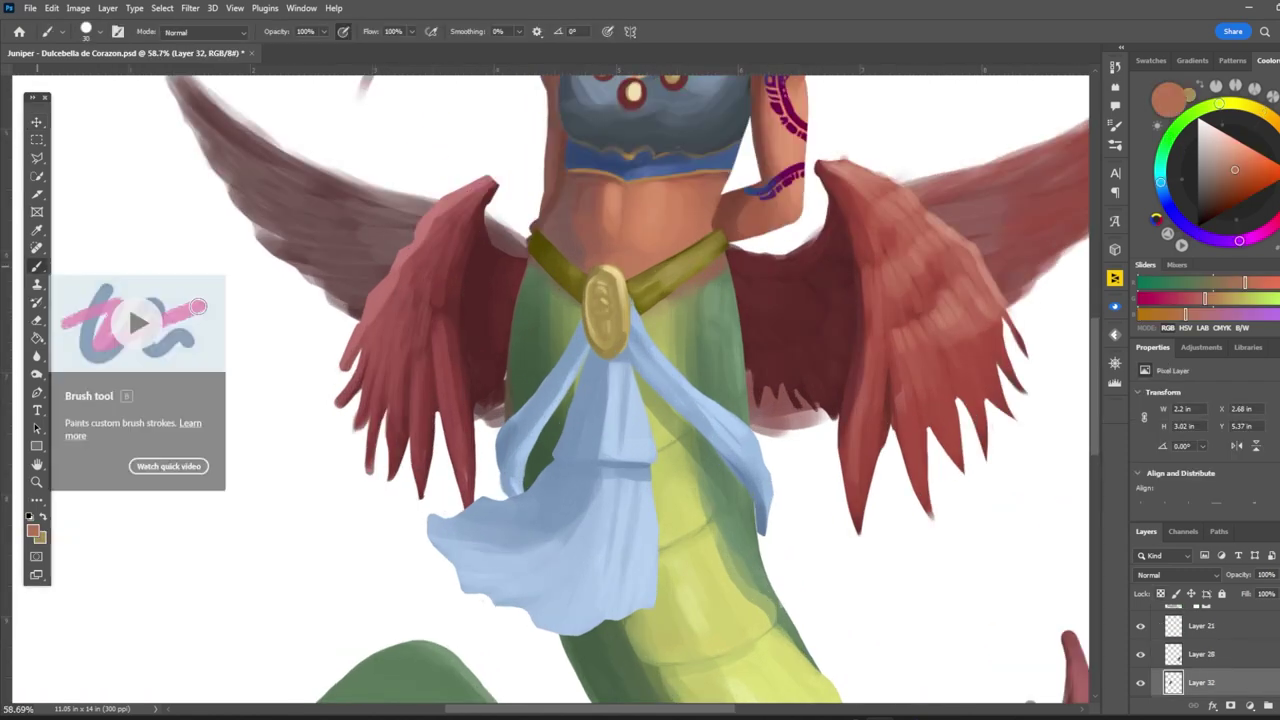
Step: Darken the shadowed raised wing with a sampled dark red on a clipped layer above Layer 36 copy and merge them
alt+click(500, 408)
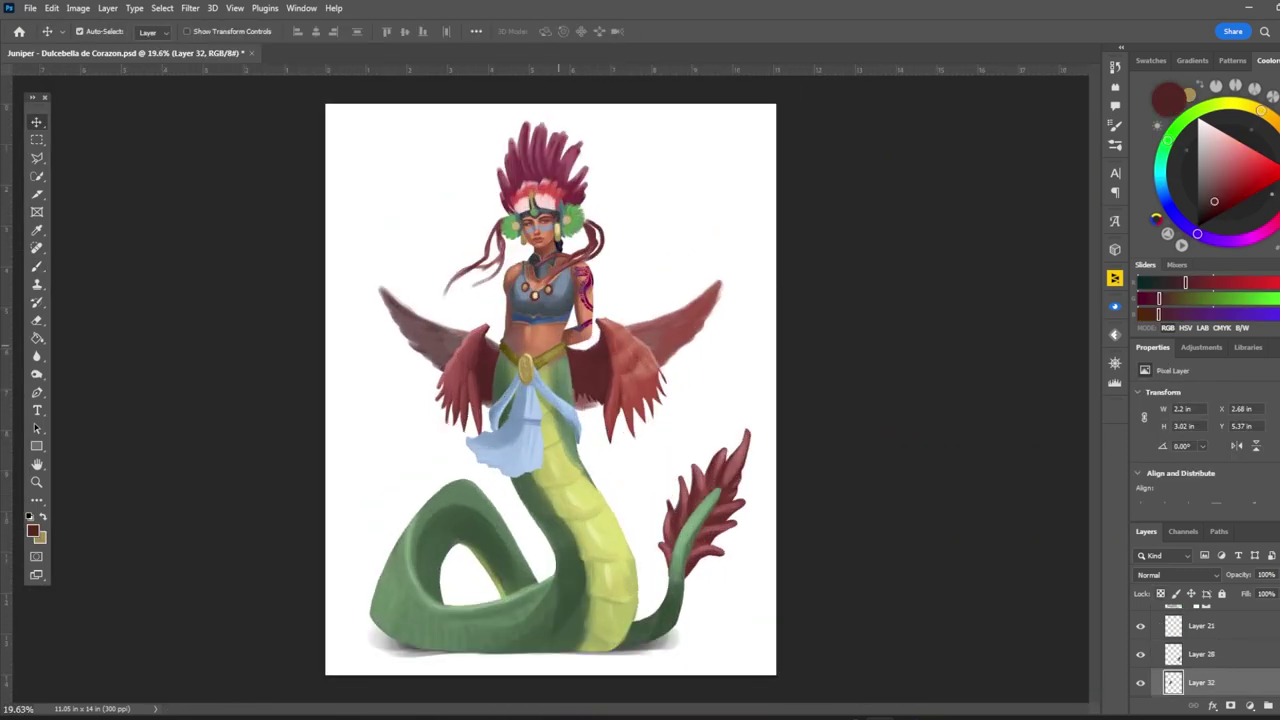
key(x)
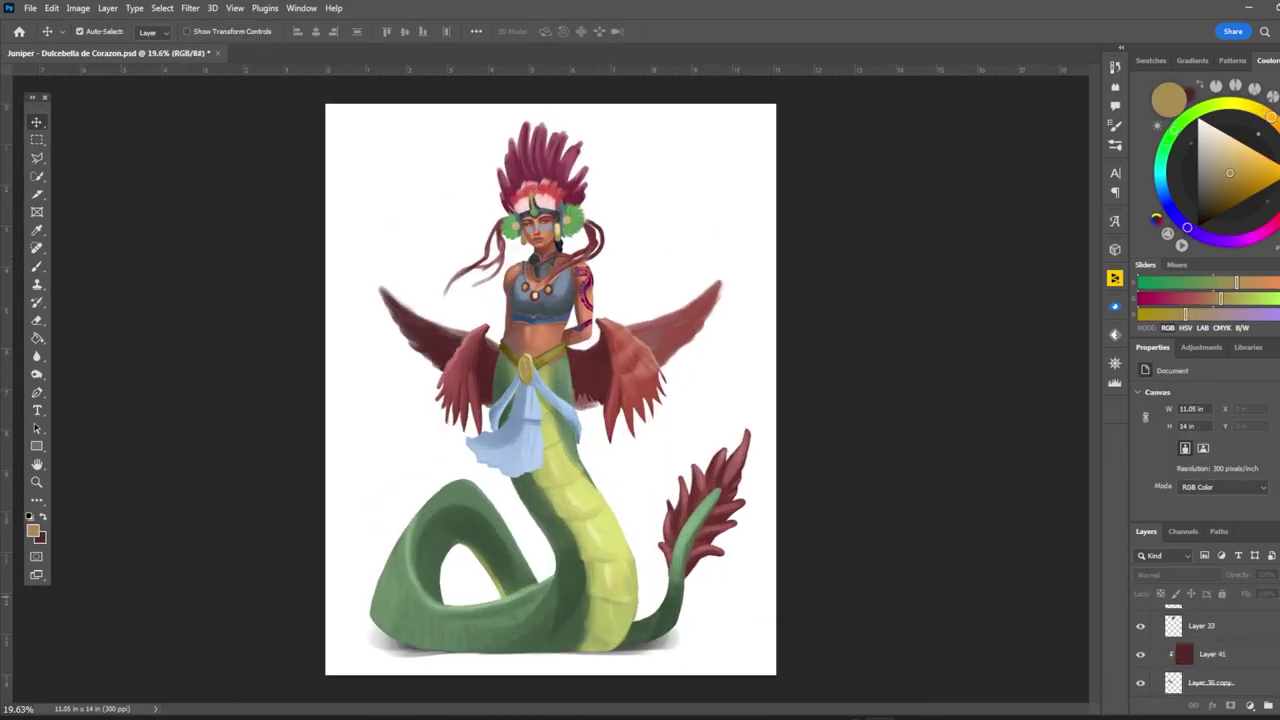
key(b)
scroll(596, 390, up, 3)
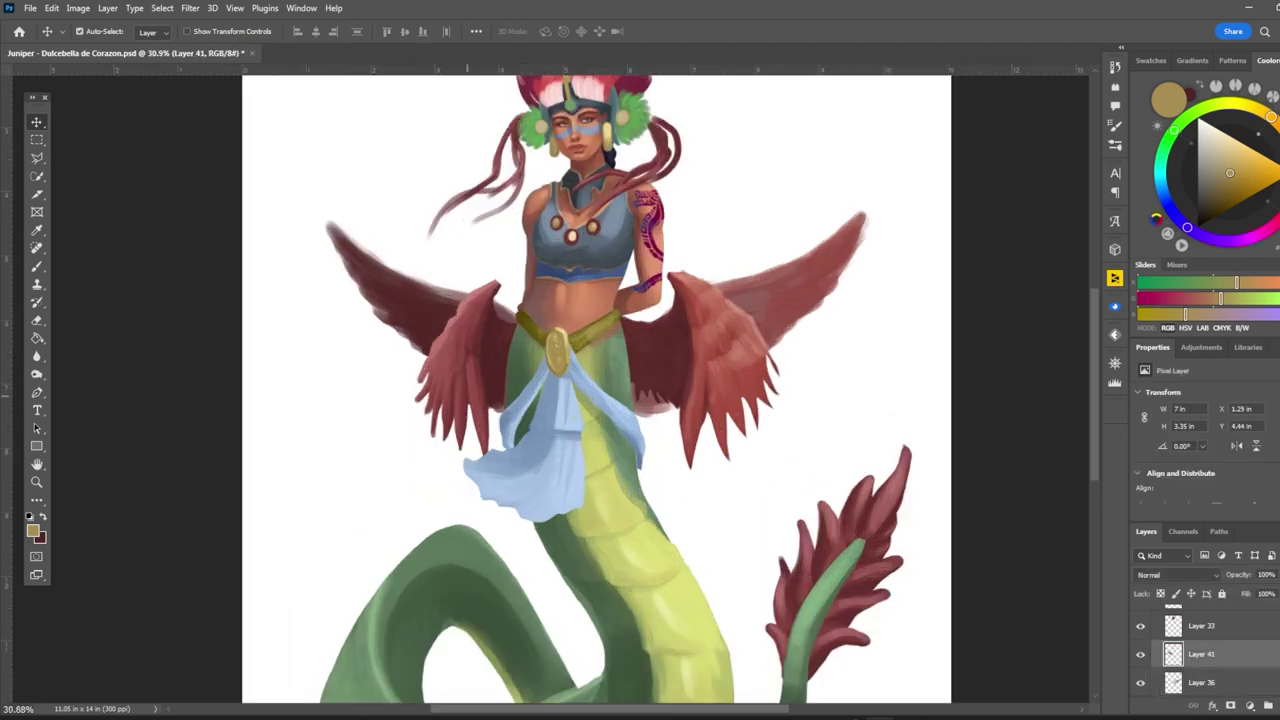
scroll(596, 390, down, 3)
key(v)
scroll(596, 390, up, 2)
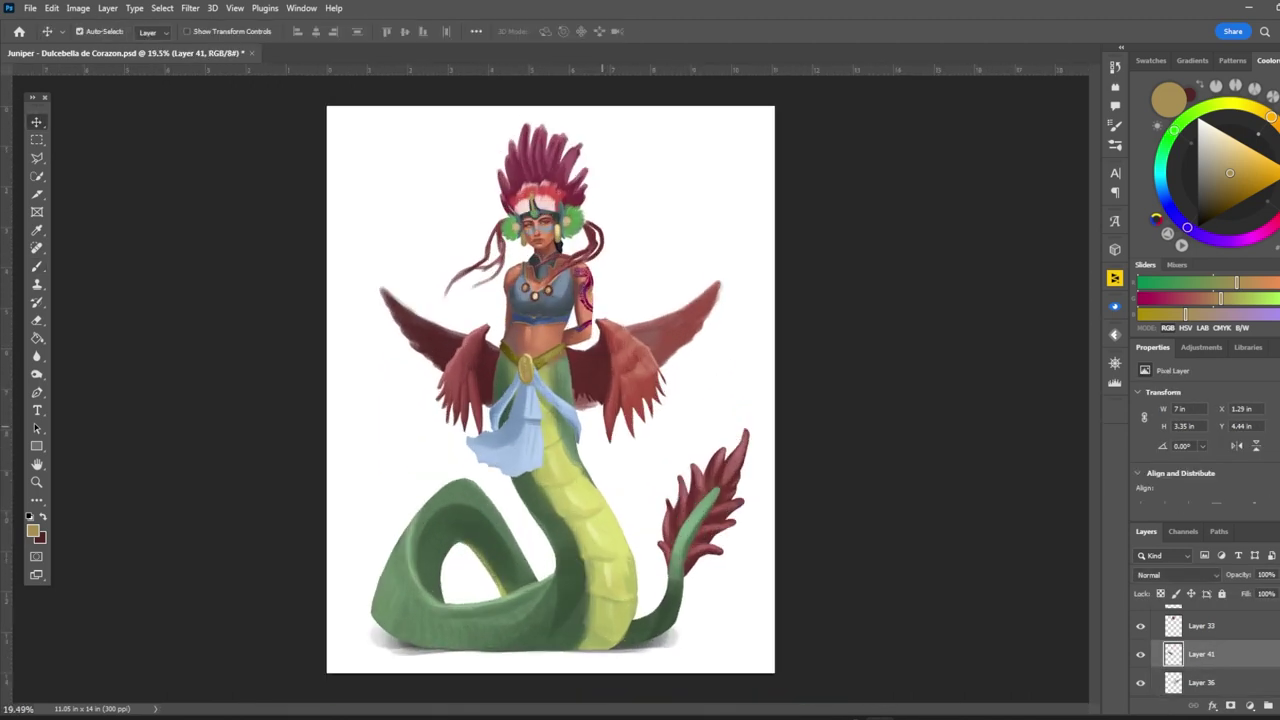
scroll(440, 435, down, 1)
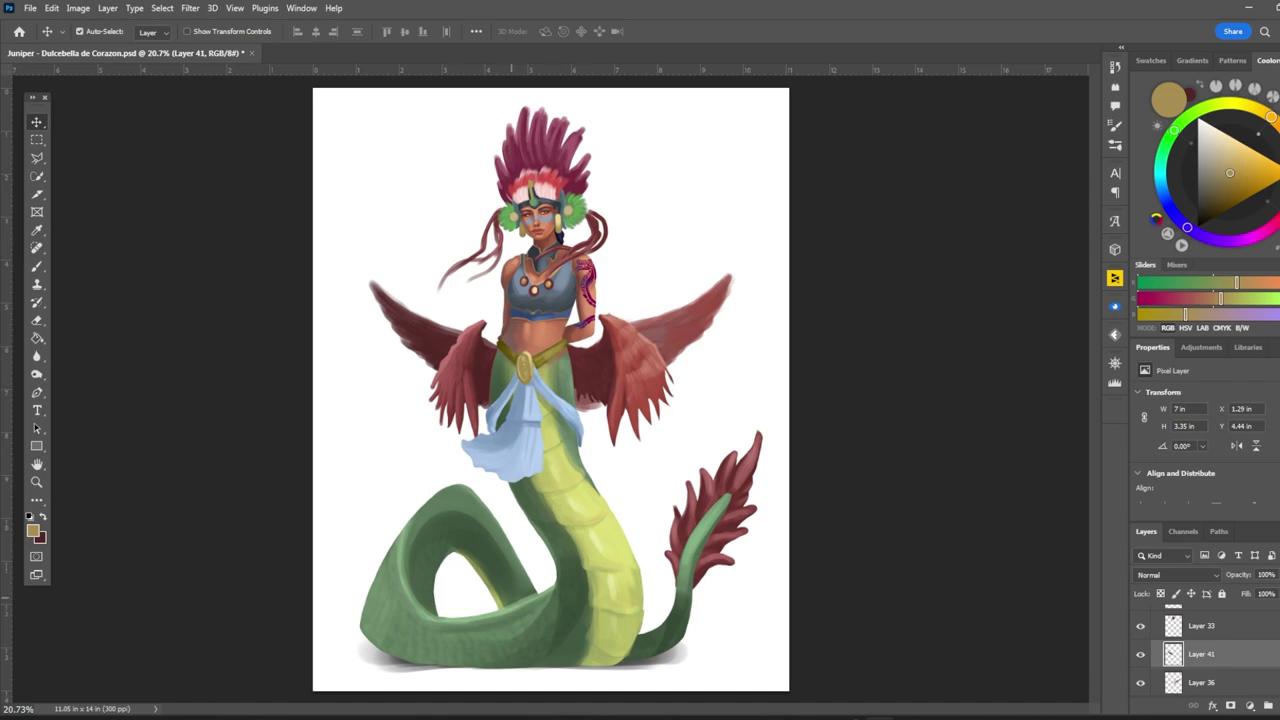
Step: Select the ribbon strands falling over the tattooed shoulder on Layer 12 and copy them to a new layer
click(592, 212)
scroll(592, 212, up, 6)
key(l)
drag(412, 420, 592, 272)
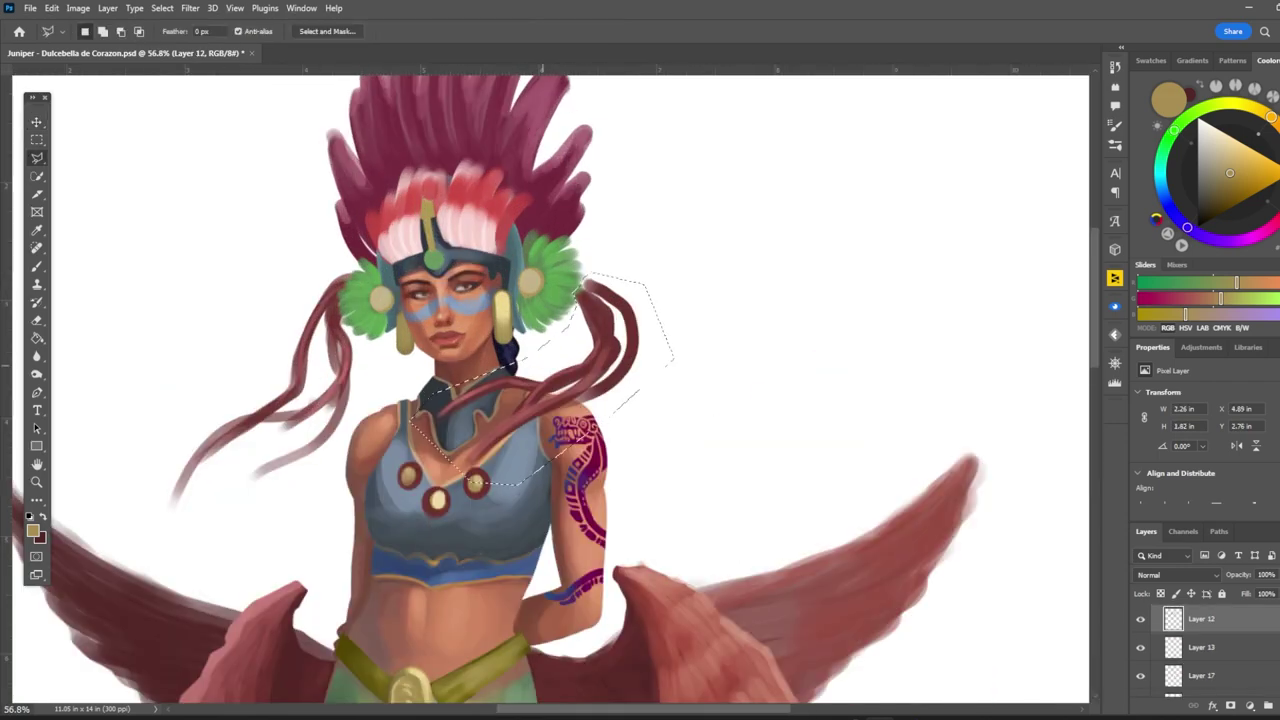
key(ctrl+j)
Step: Reposition and transform the copied shoulder ribbons on Layer 42, and place that layer below Layer 12
key(v)
drag(681, 336, 606, 296)
scroll(610, 160, down, 3)
key(ctrl+t)
drag(614, 204, 622, 200)
key(Return)
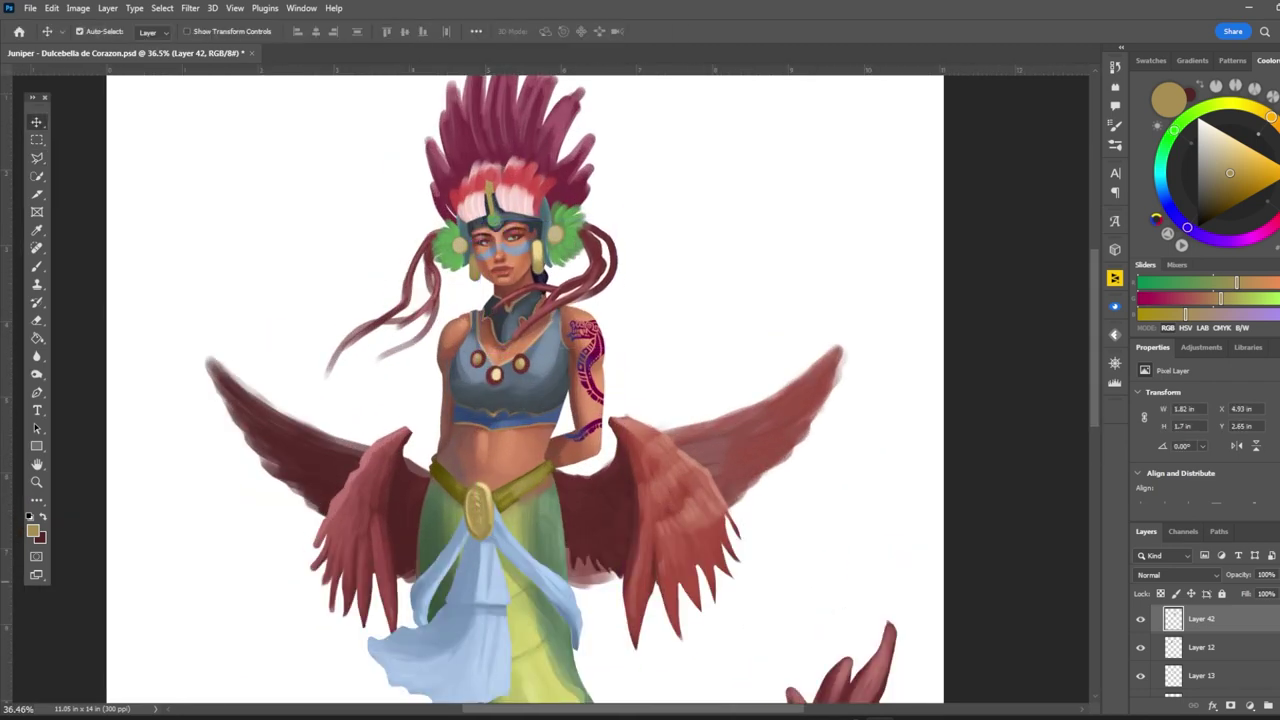
key(ctrl+bracketleft)
key(ctrl+0)
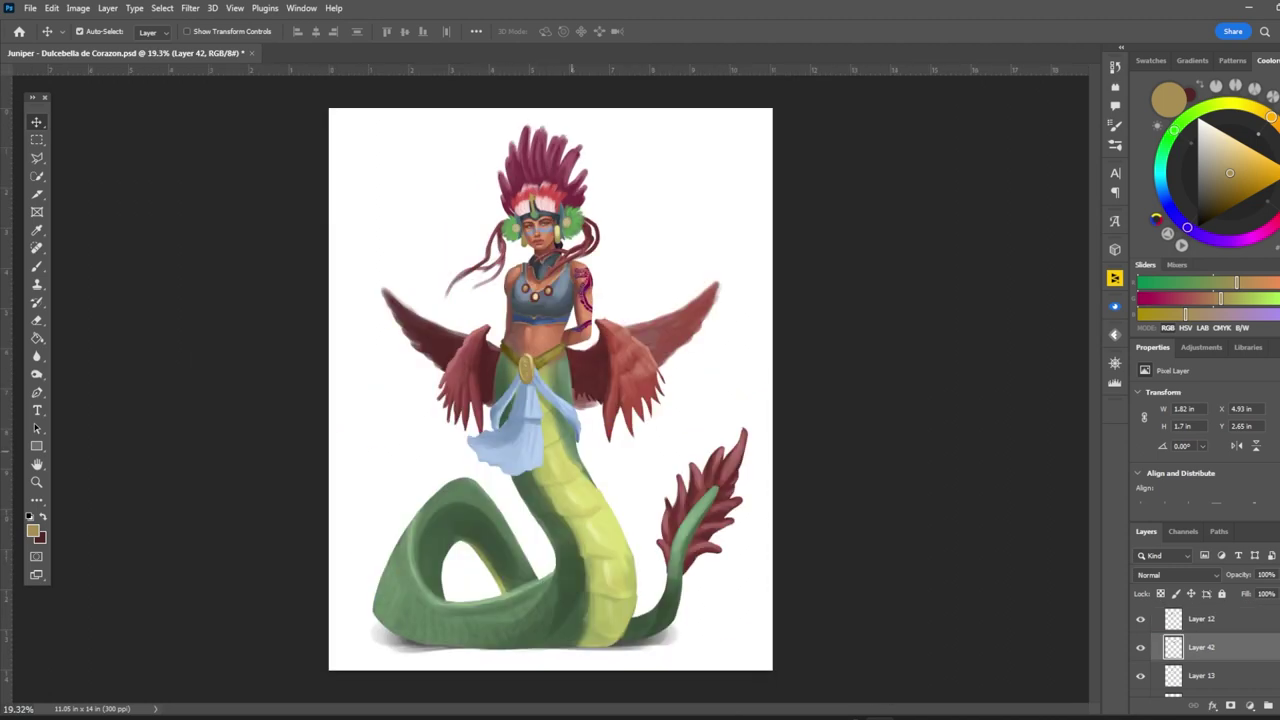
Step: Paint the outer edges of the belly segments on Layer 9 with a sampled yellow-green
key(alt+bracketleft)
key(alt+bracketleft)
key(alt+bracketleft)
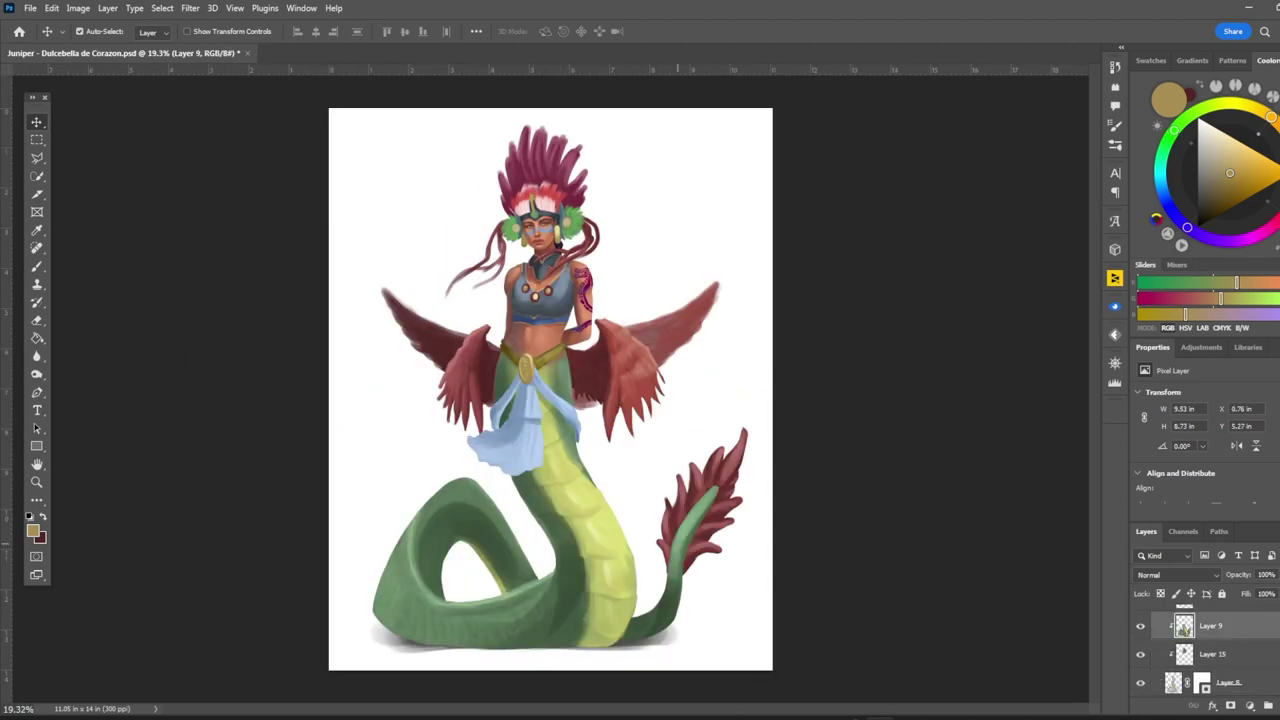
key(b)
scroll(638, 535, up, 2)
scroll(666, 697, up, 2)
drag(540, 368, 590, 476)
key(alt+bracketright)
alt+click(543, 400)
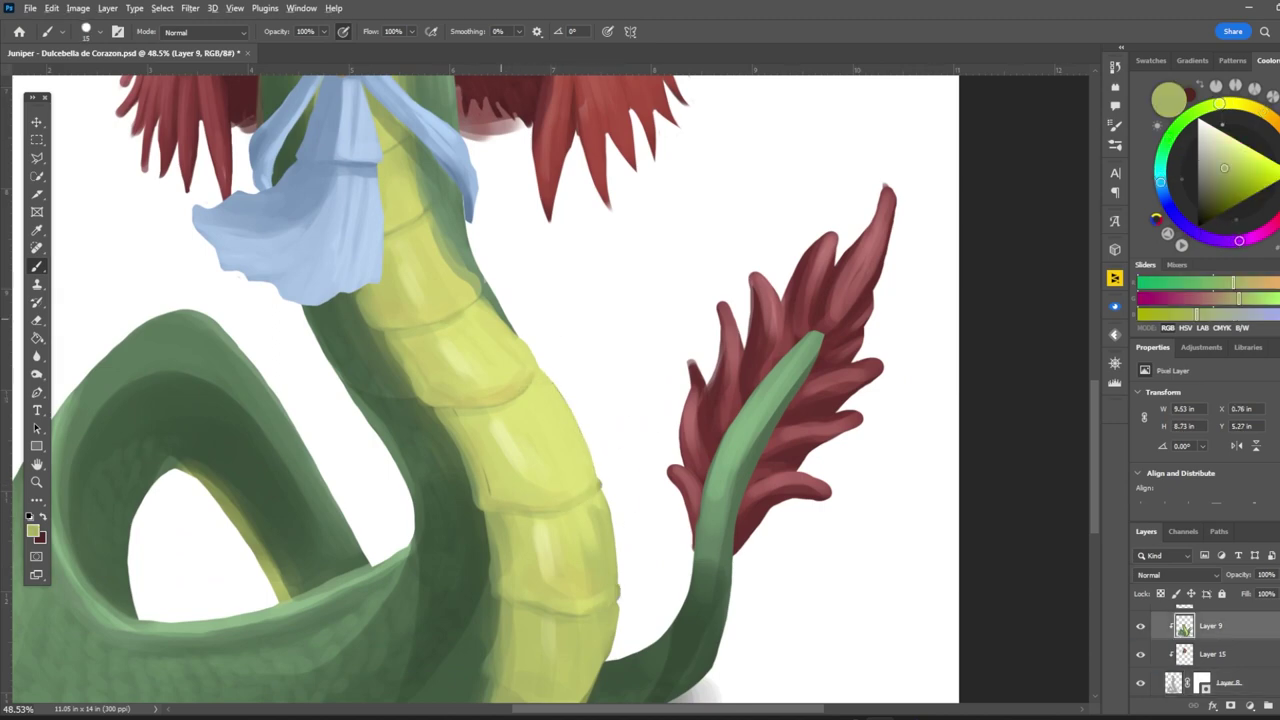
Step: Touch up the body's silhouette on the base Layer 8 with a sampled grey
scroll(705, 510, down, 5)
scroll(547, 310, up, 5)
key(alt+bracketleft)
alt+click(575, 560)
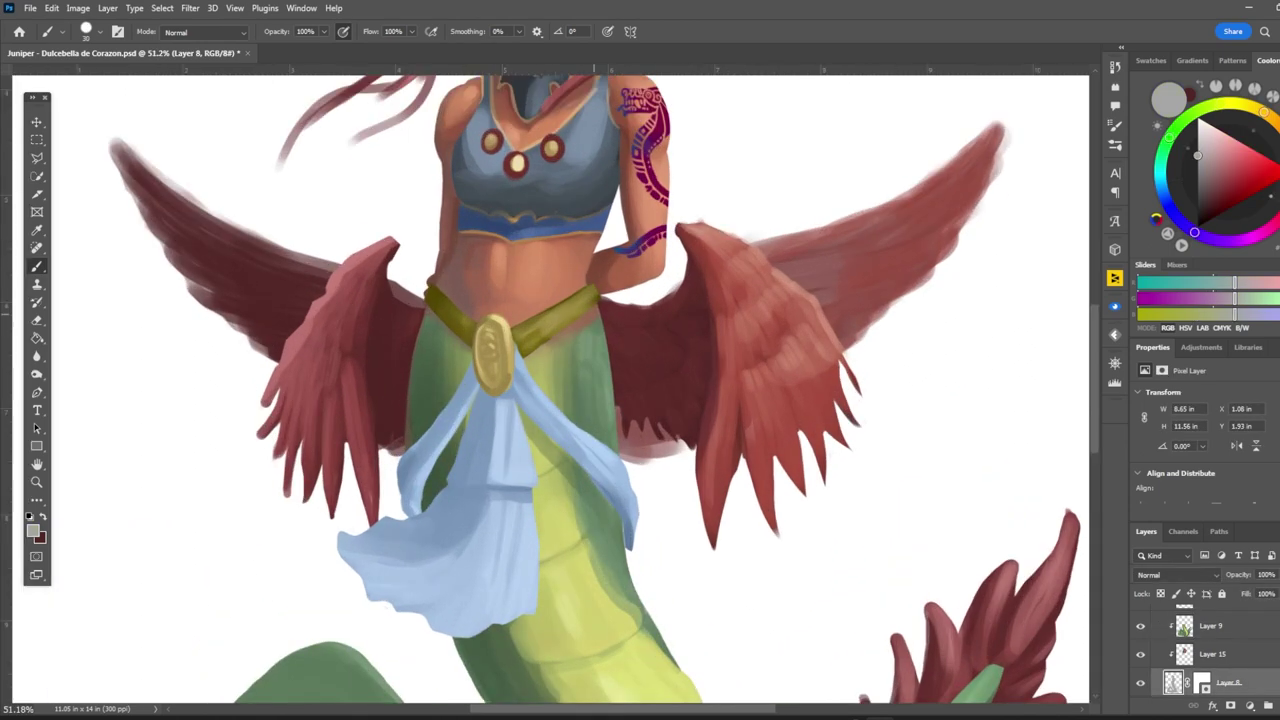
scroll(550, 390, down, 5)
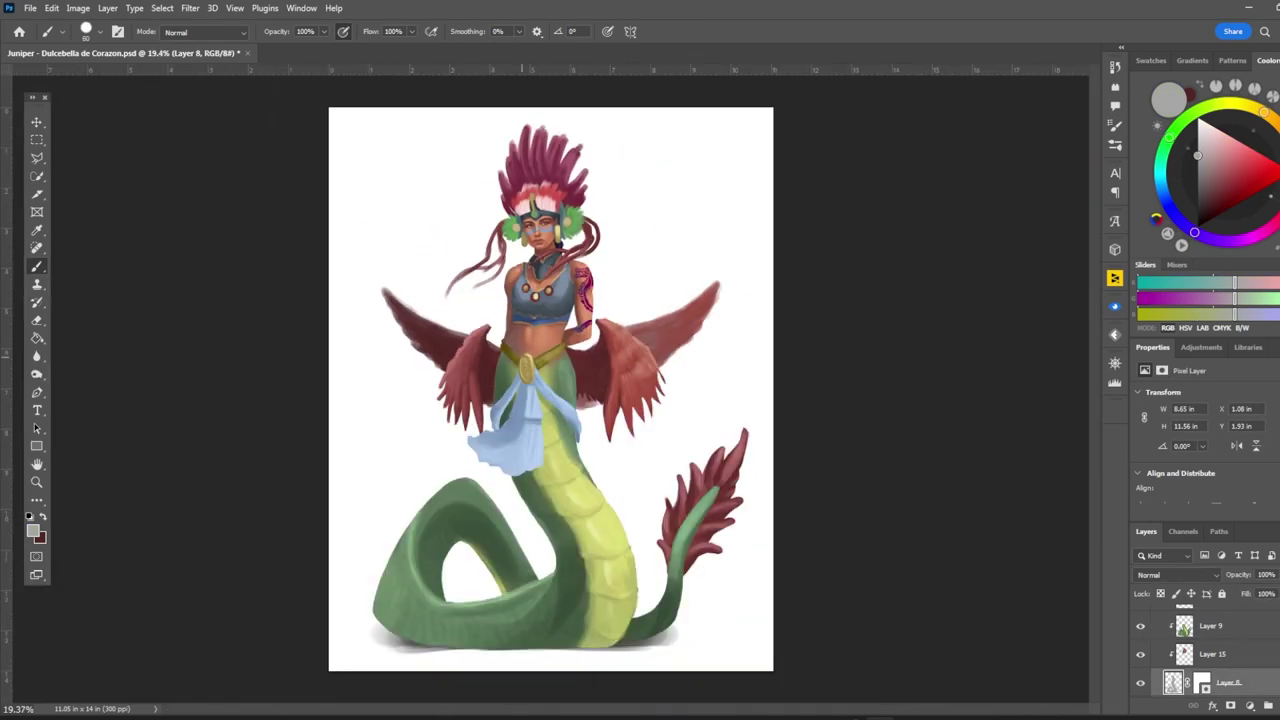
Step: Create a clipped layer above Layer 9 and paint a sampled dark red shadow over the hip beside the folded wing
key(v)
key(alt+bracketright)
key(ctrl+alt+shift+n)
key(b)
alt+click(584, 386)
scroll(584, 386, up, 2)
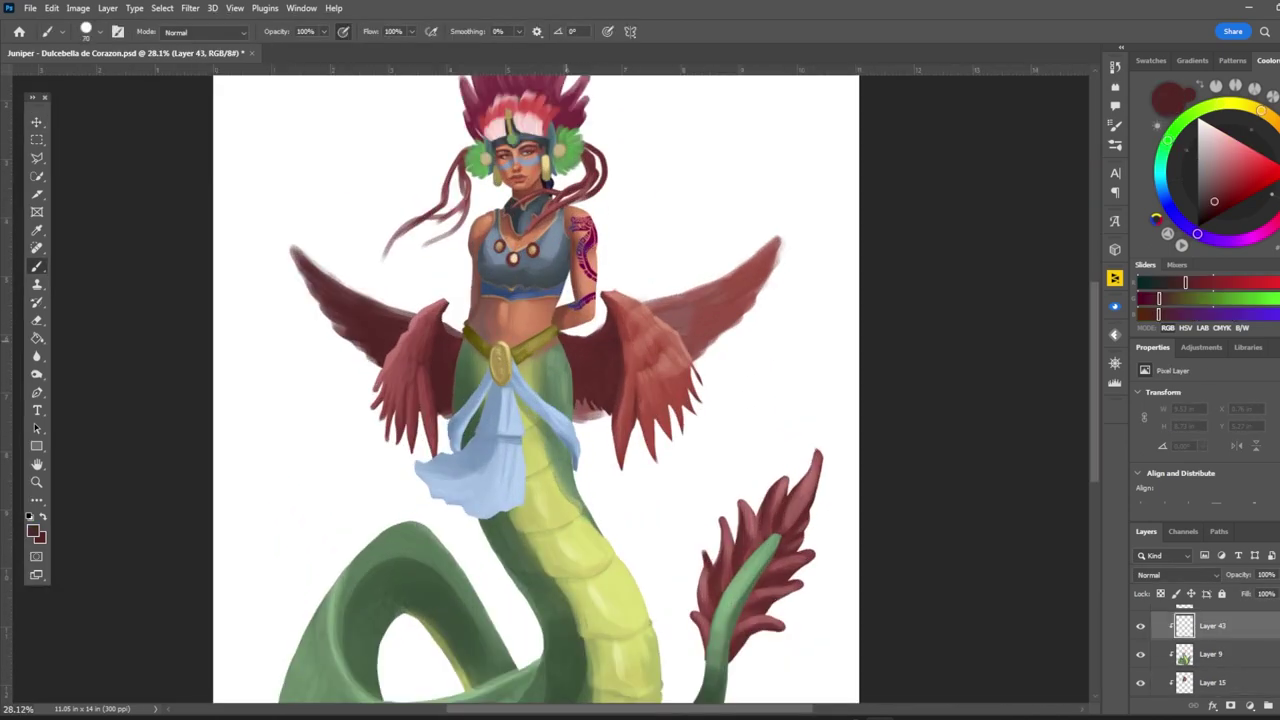
drag(553, 345, 560, 422)
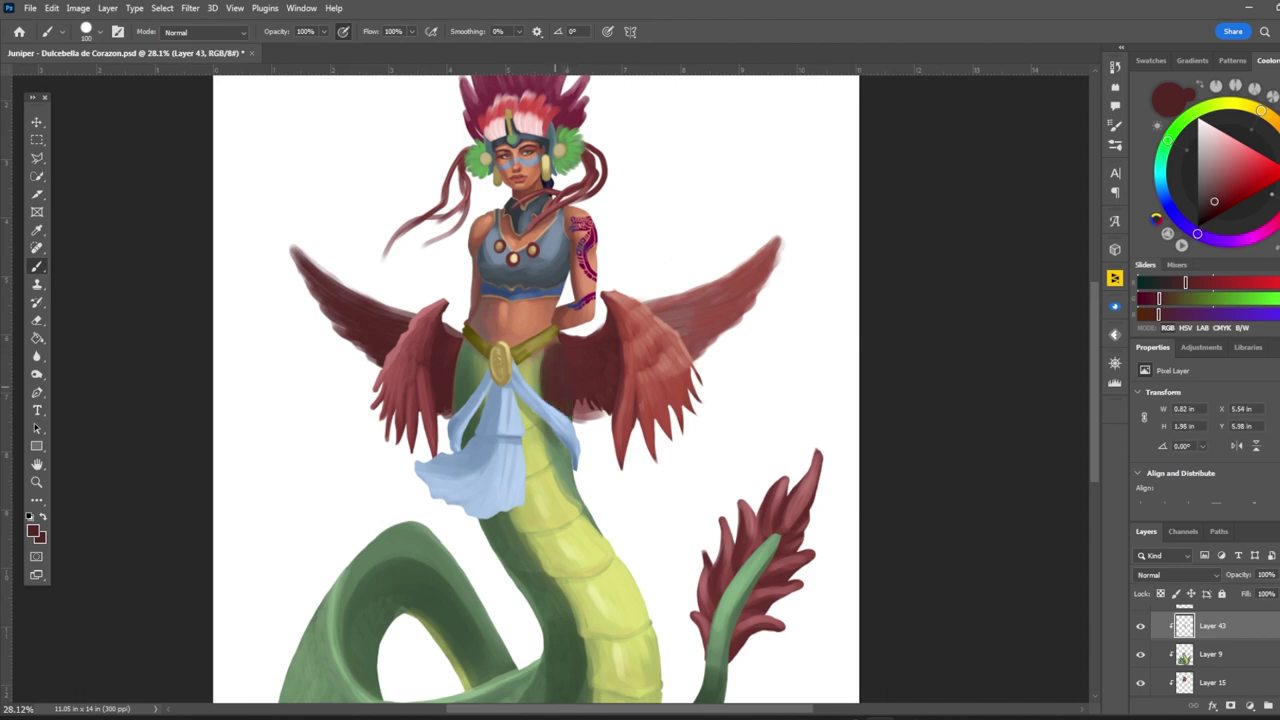
scroll(570, 390, down, 1)
click(190, 8)
key(Escape)
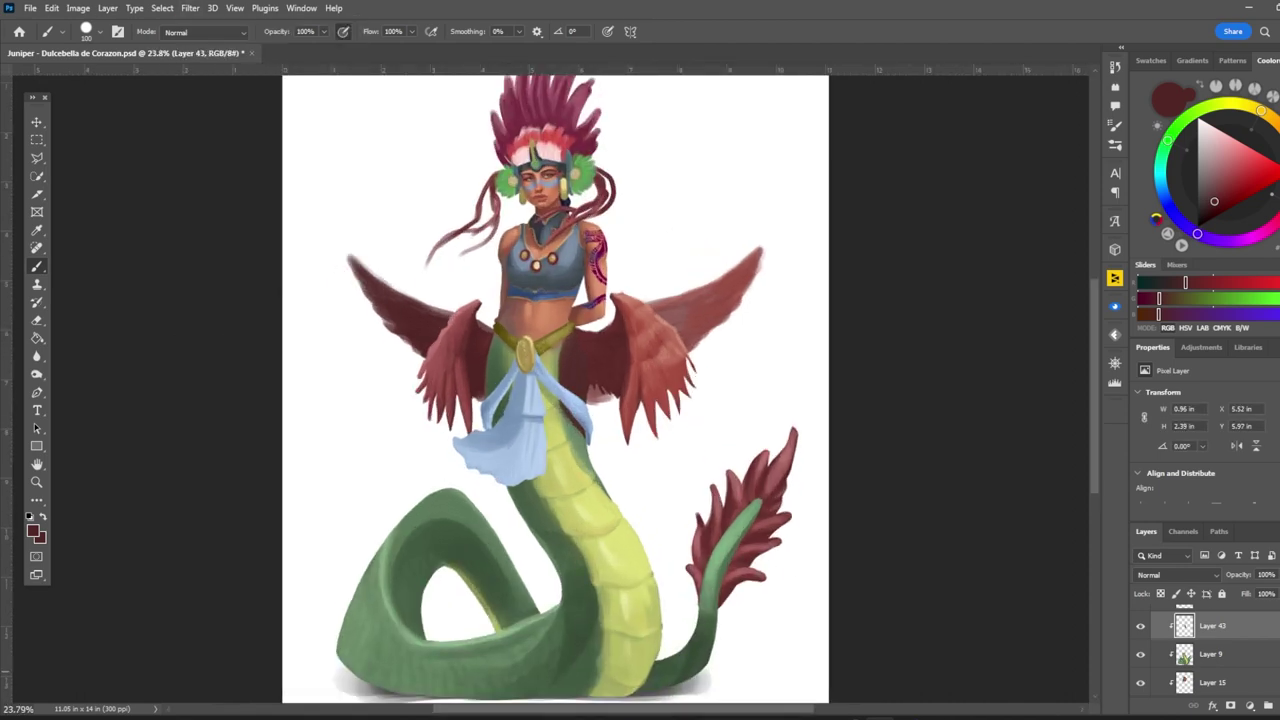
Step: Lower the fill of the hip shadow on Layer 43 and set its saturation to -85
drag(1274, 594, 1253, 611)
key(ctrl+u)
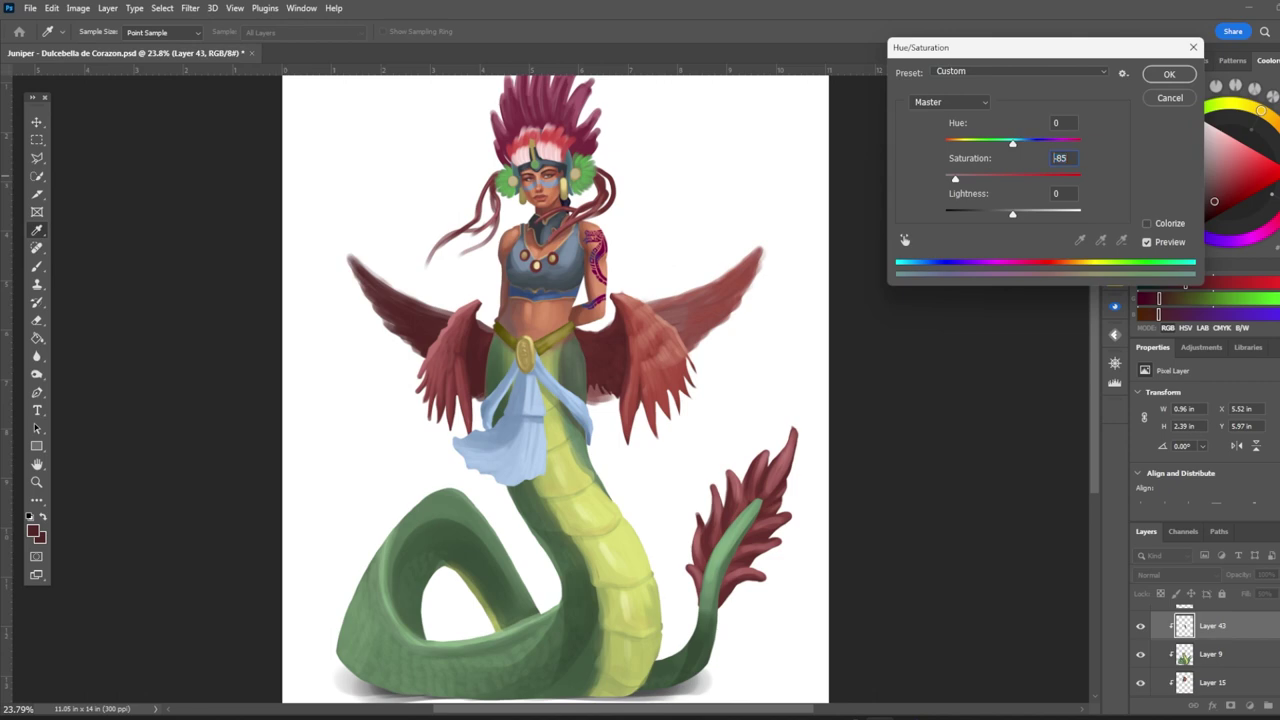
key(Return)
Step: Shade the narrow blue sash strips on Layer 29 with a sampled blue, keeping transparent pixels locked
key(v)
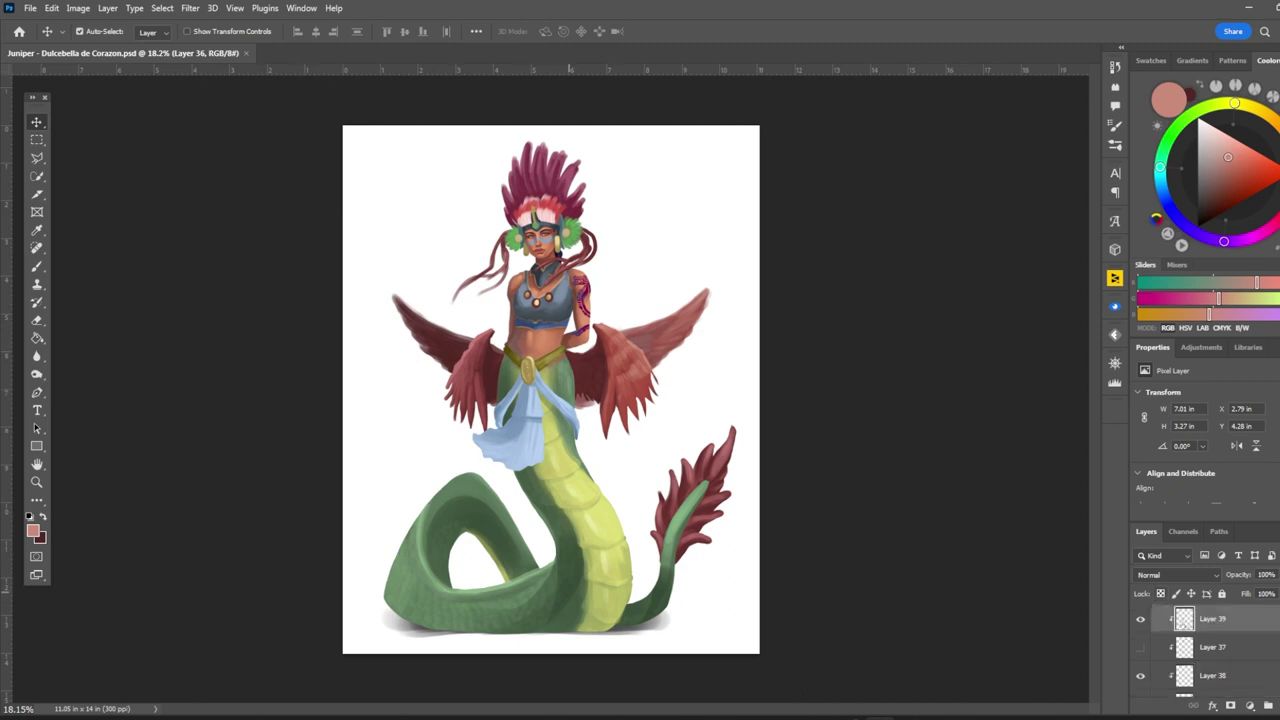
key(s)
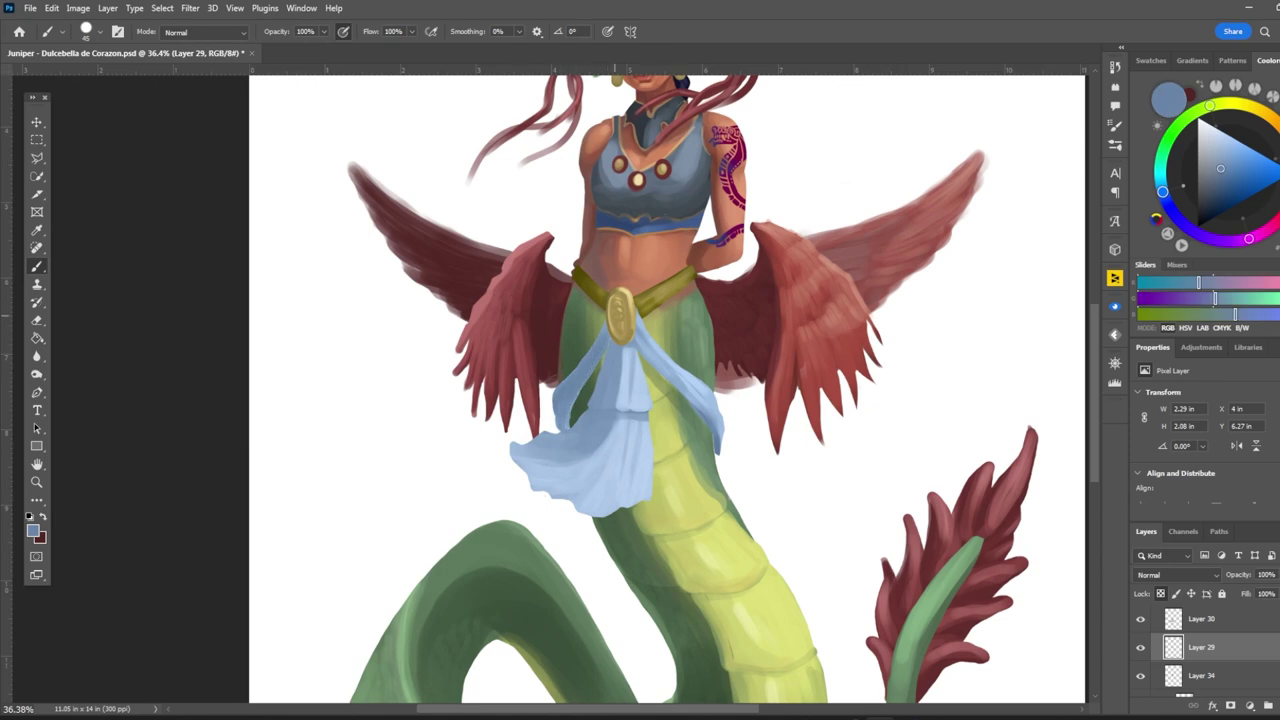
scroll(571, 415, down, 3)
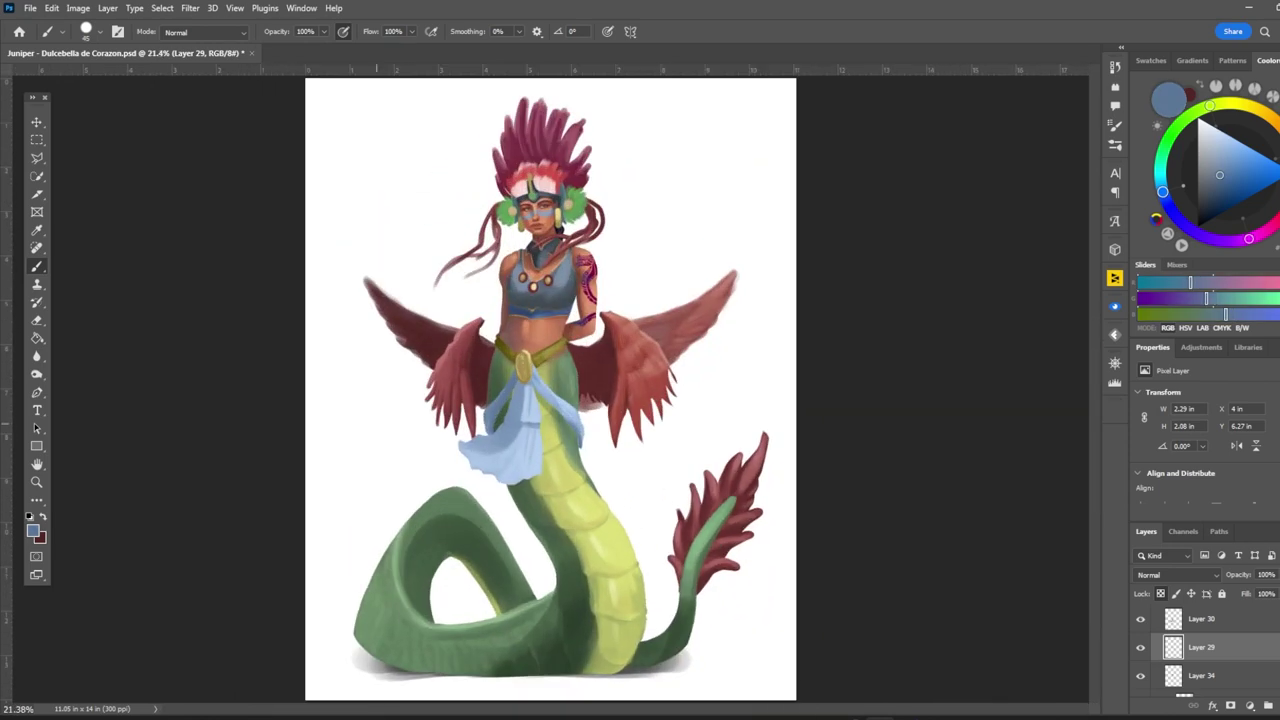
key(v)
scroll(551, 390, down, 1)
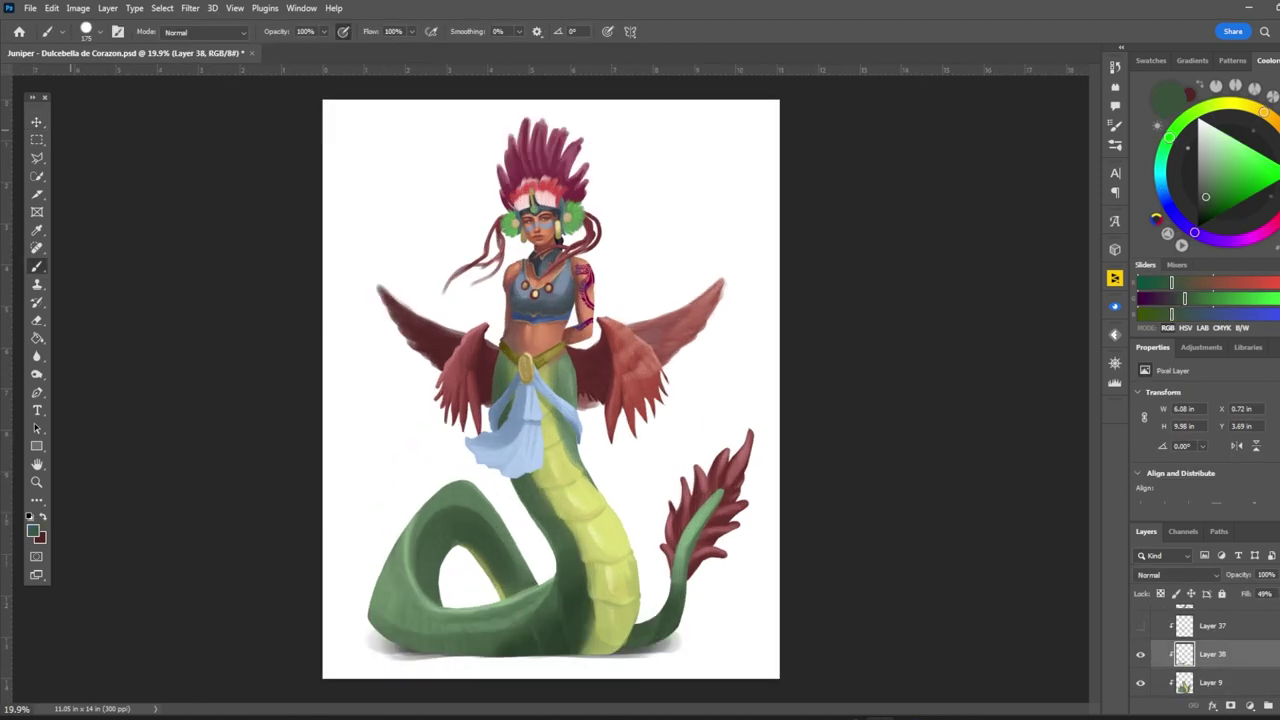
Step: Enlarge, rotate and skew the draped blue cloth on Layer 30
key(v)
click(520, 430)
key(ctrl+t)
drag(458, 425, 440, 496)
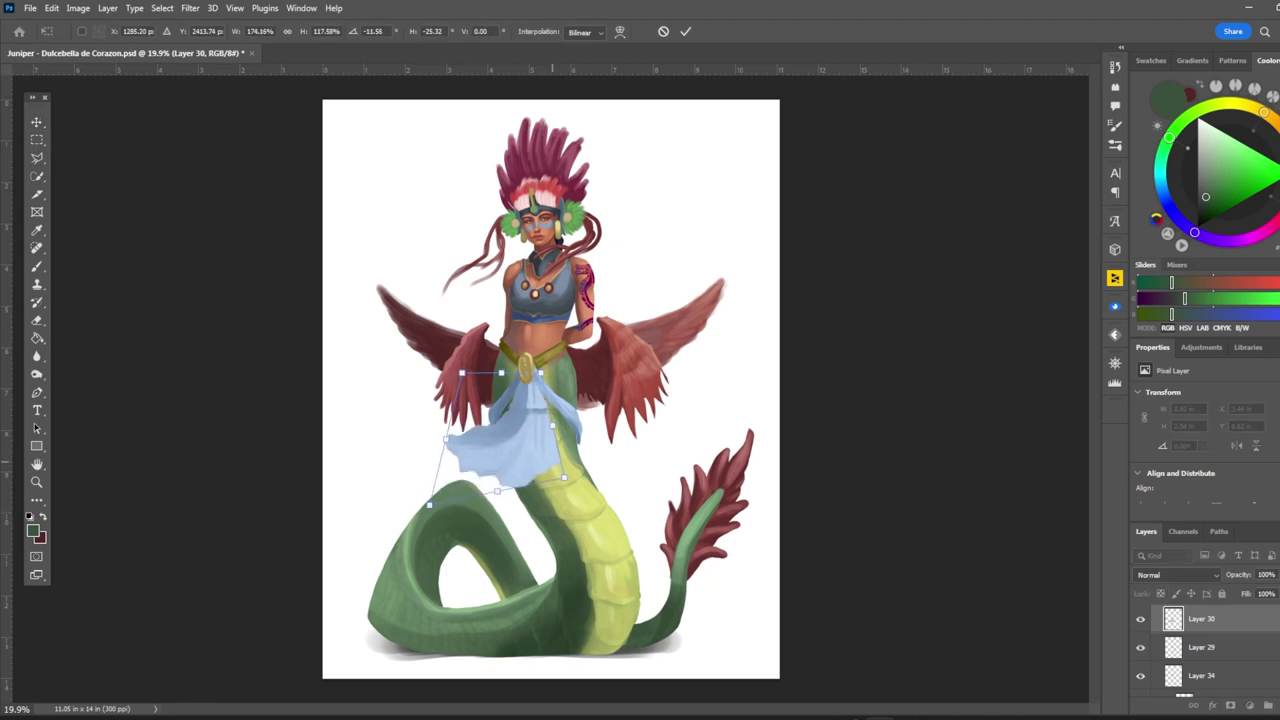
key(Return)
Step: Warp the draped cloth on Layer 30 into a longer outward flare and trim its edge over the belly
click(51, 7)
mouse_move(129, 334)
click(286, 397)
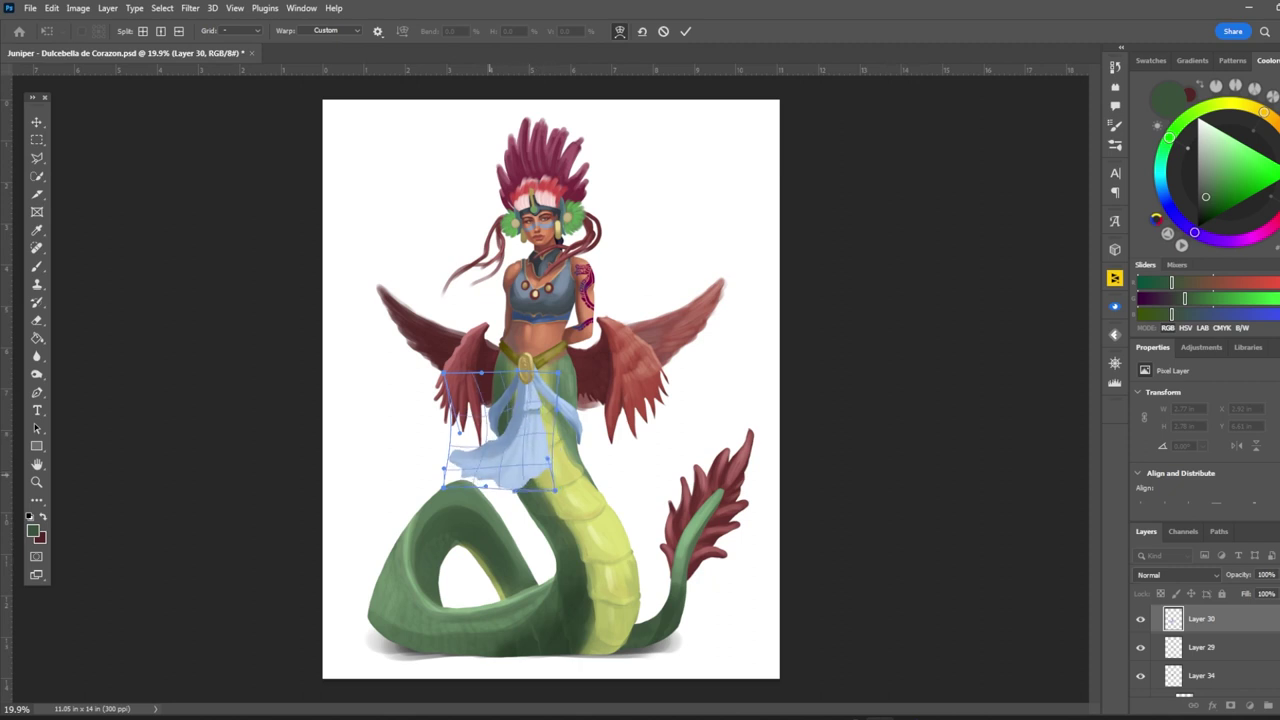
key(Return)
key(shift+Down)
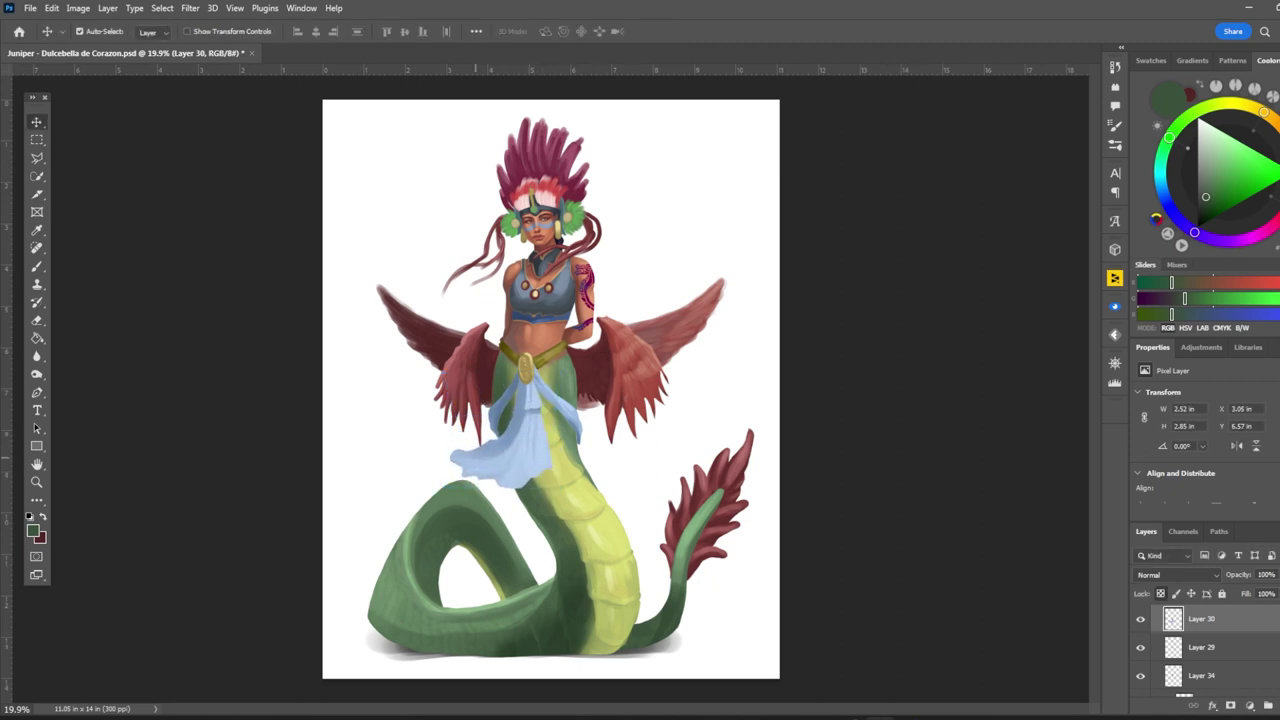
key(b)
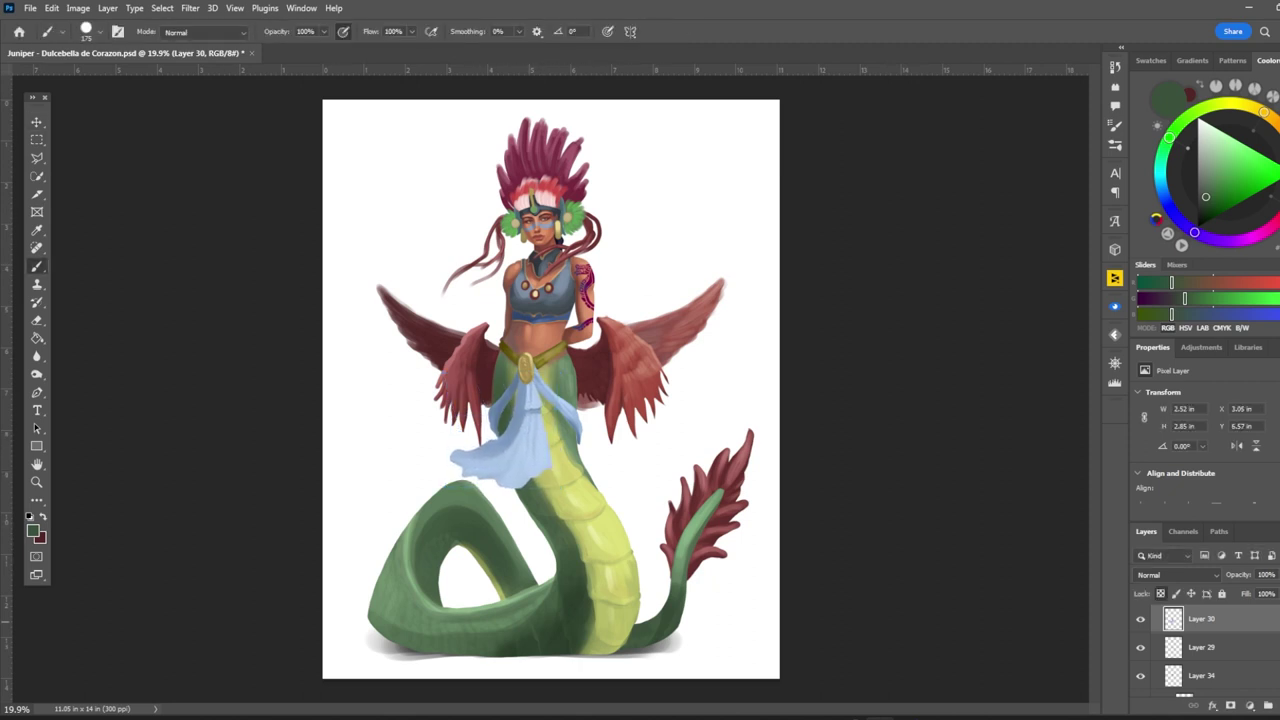
key(v)
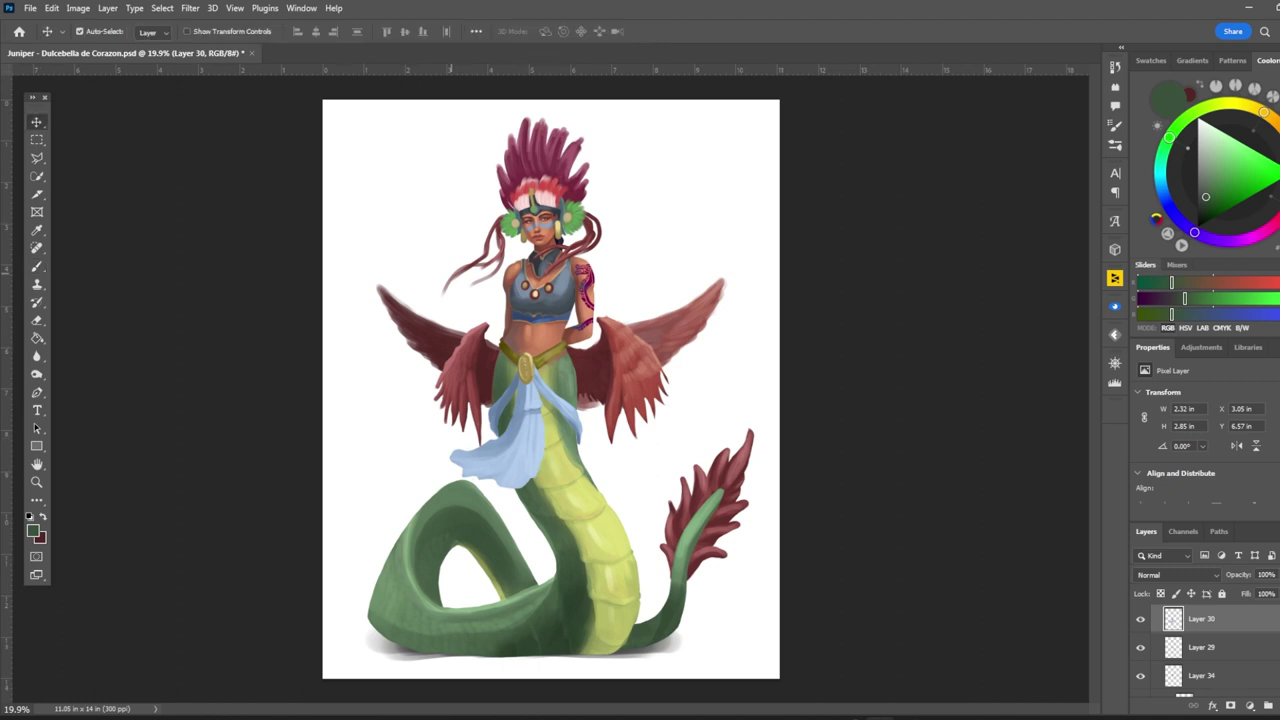
Step: Paint light-green highlights along the top and outer curve of the coil on Layer 9 using a sampled green and smaller brush
click(1210, 682)
key(b)
alt+click(440, 505)
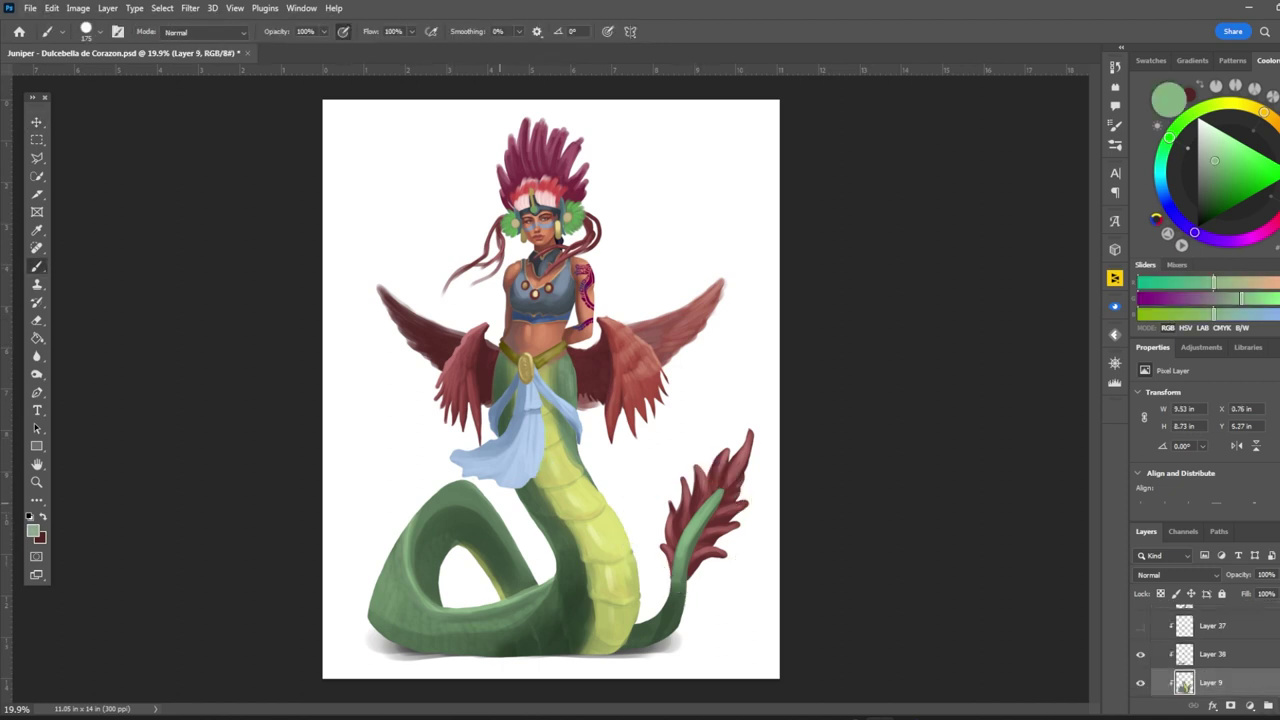
key(bracketleft)
key(bracketleft)
key(bracketleft)
key(ctrl+minus)
key(ctrl+plus)
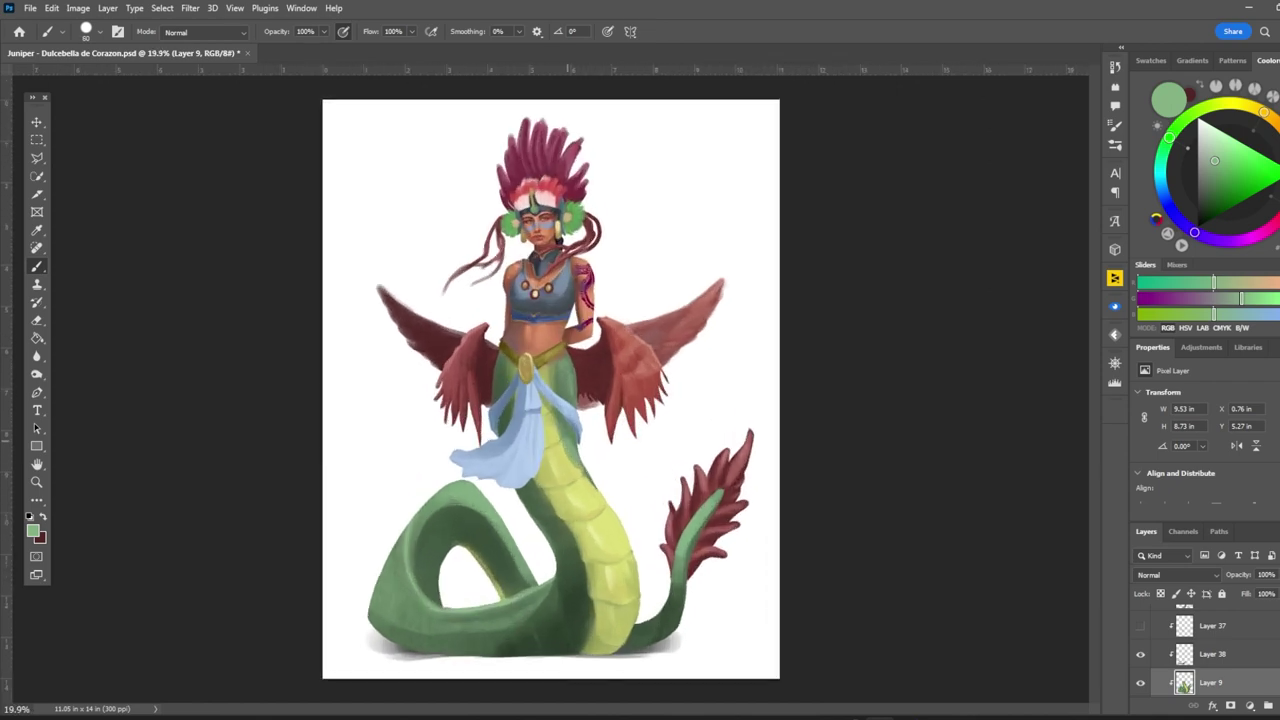
key(ctrl+minus)
key(ctrl+0)
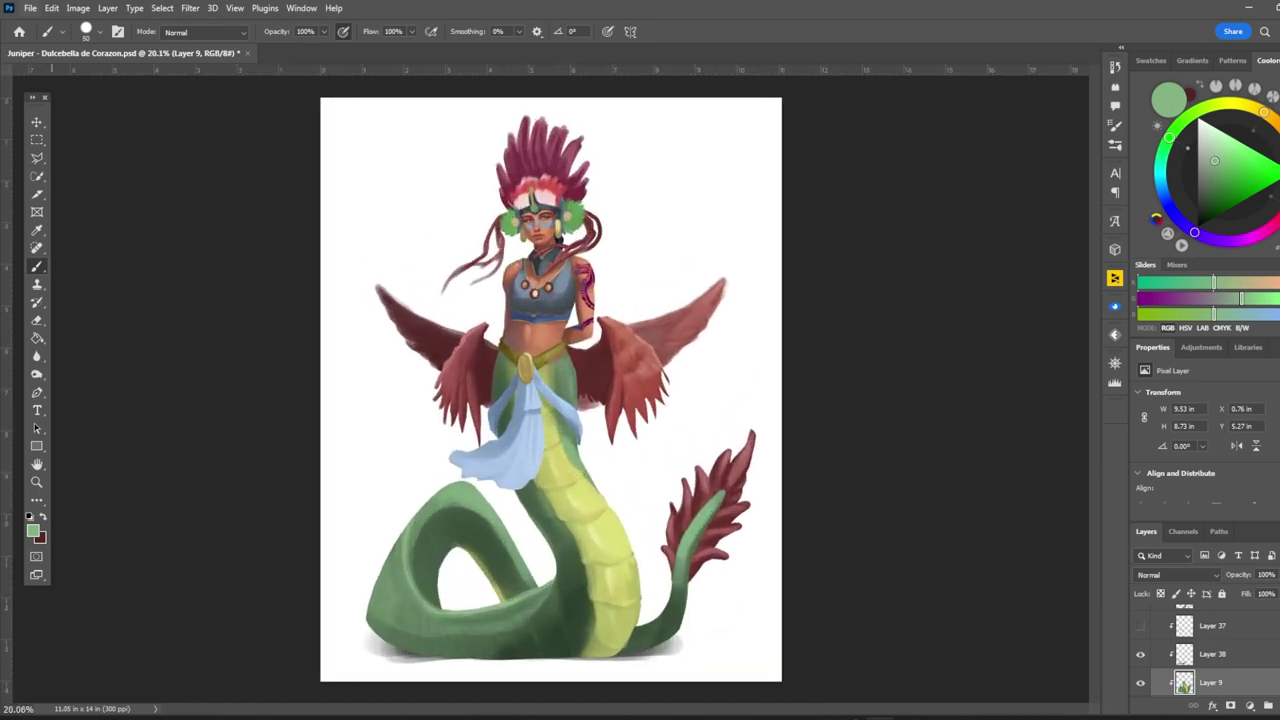
Step: Touch up the dark-red tail feathers on Layer 28 using a red sampled from them
key(v)
key(ctrl+alt+a)
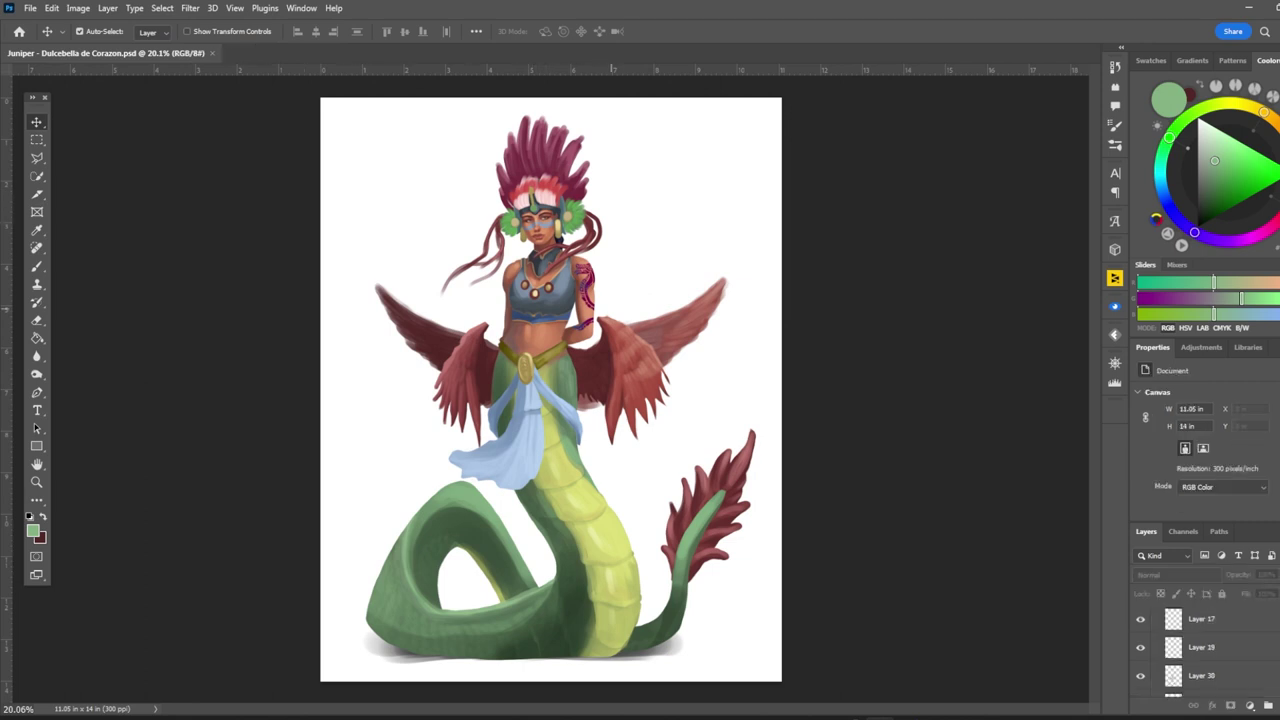
click(695, 505)
key(b)
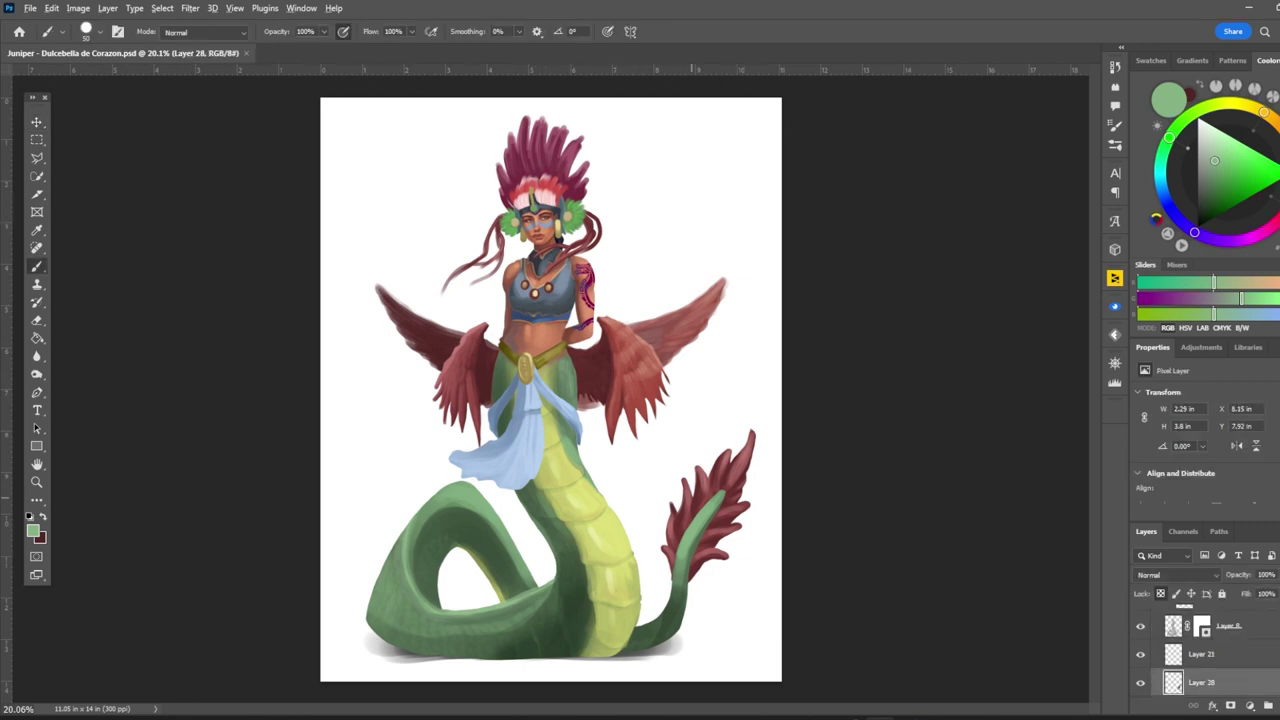
alt+click(695, 505)
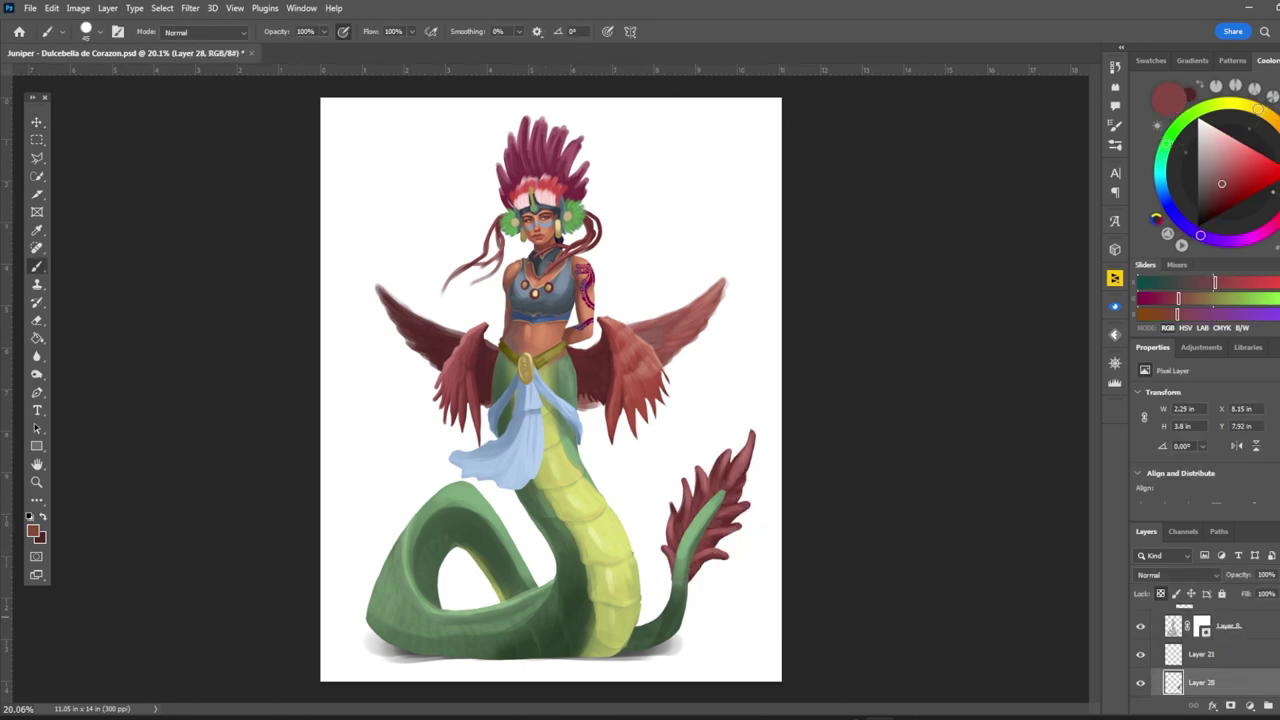
Step: Refine the green tail tip where it meets the feathers, using black on Layer 8's mask and dark green on Layer 9
scroll(1232, 680, up, 3)
scroll(767, 606, up, 2)
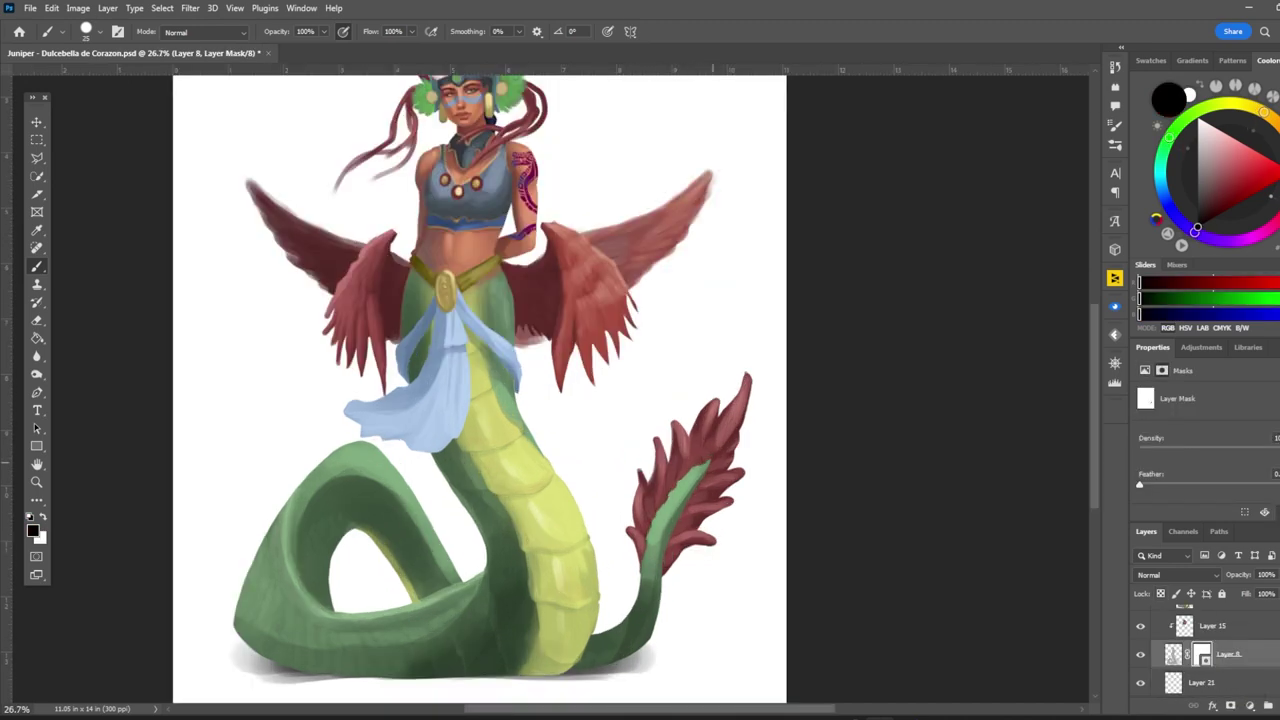
scroll(628, 479, down, 3)
scroll(568, 432, up, 3)
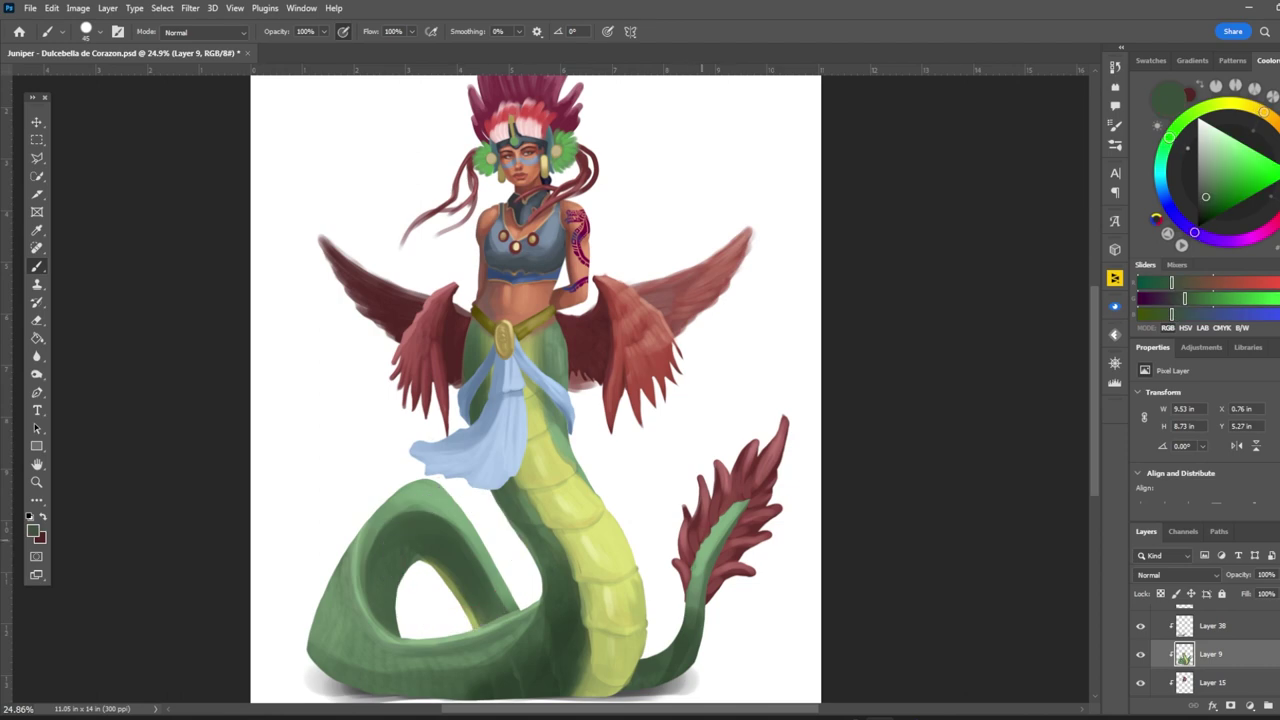
scroll(603, 548, down, 2)
Step: Brighten the large front wing's feathers with orange highlights on Layer 40 and a copy of it, both clipped to the wing
key(v)
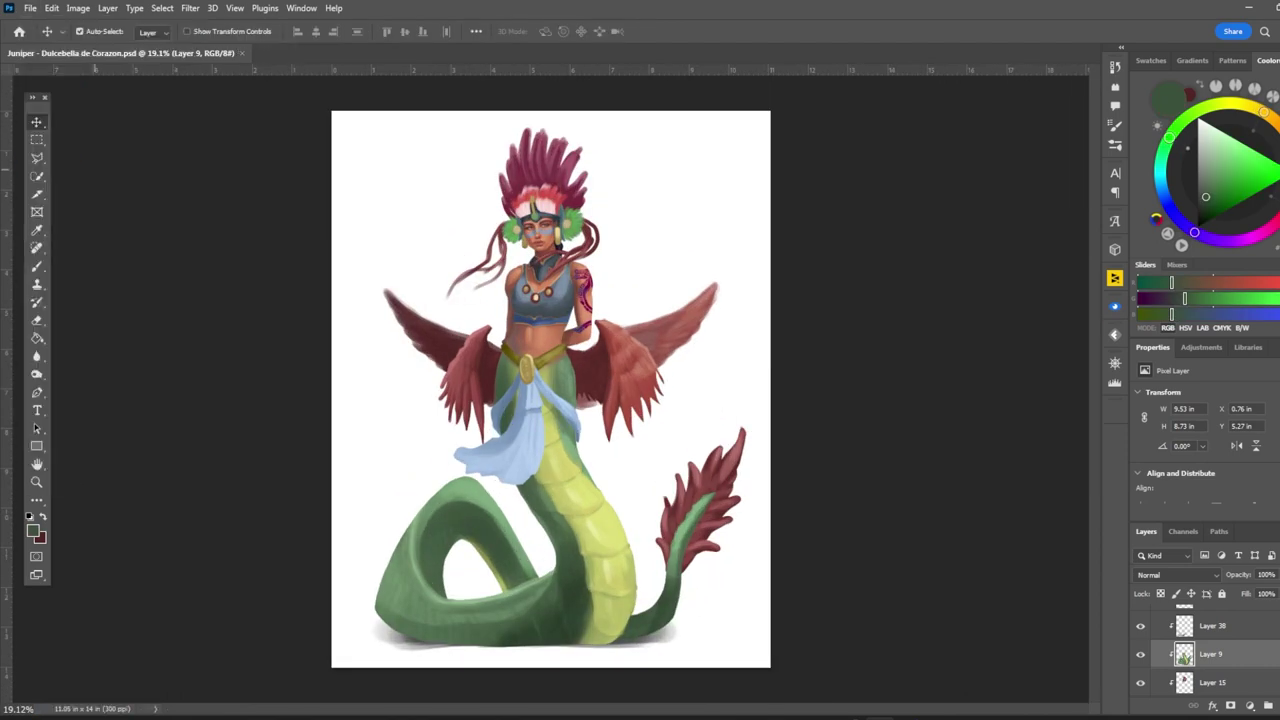
click(630, 375)
scroll(557, 406, up, 1)
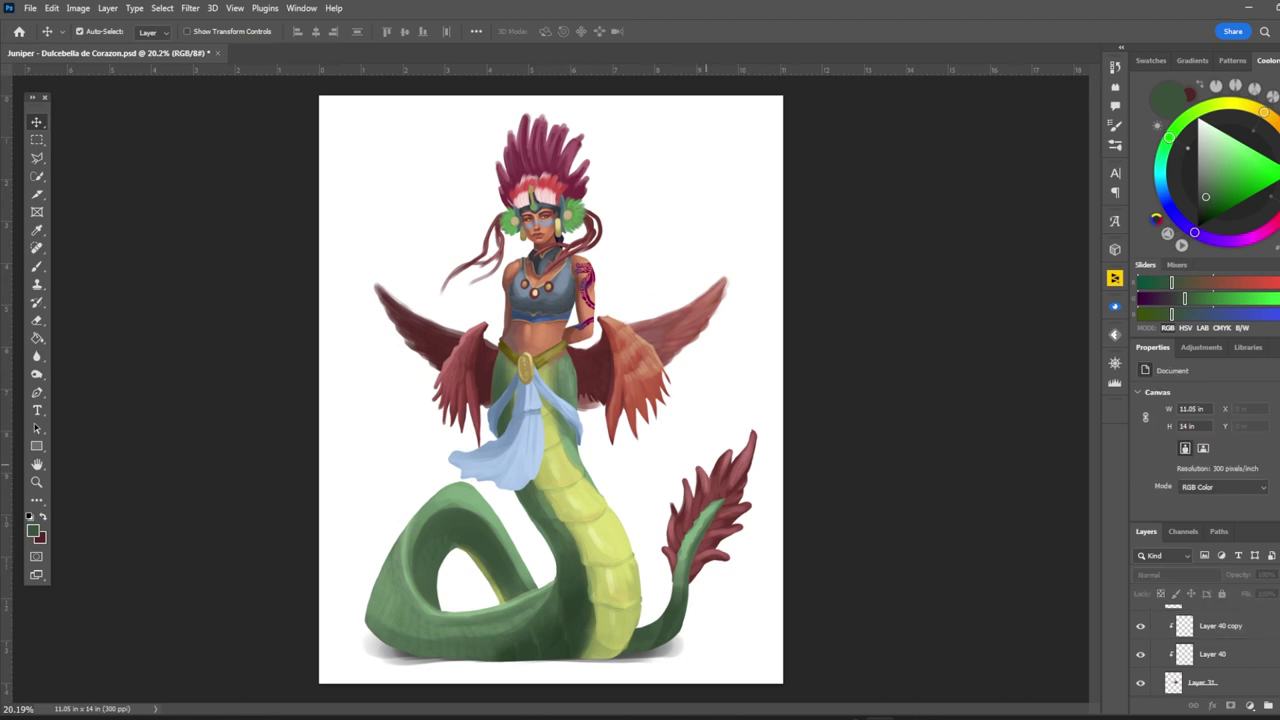
Step: Paint pale-yellow highlights along the tail feathers on Layer 43, clipped to Layer 28, blending them into warm orange
click(706, 330)
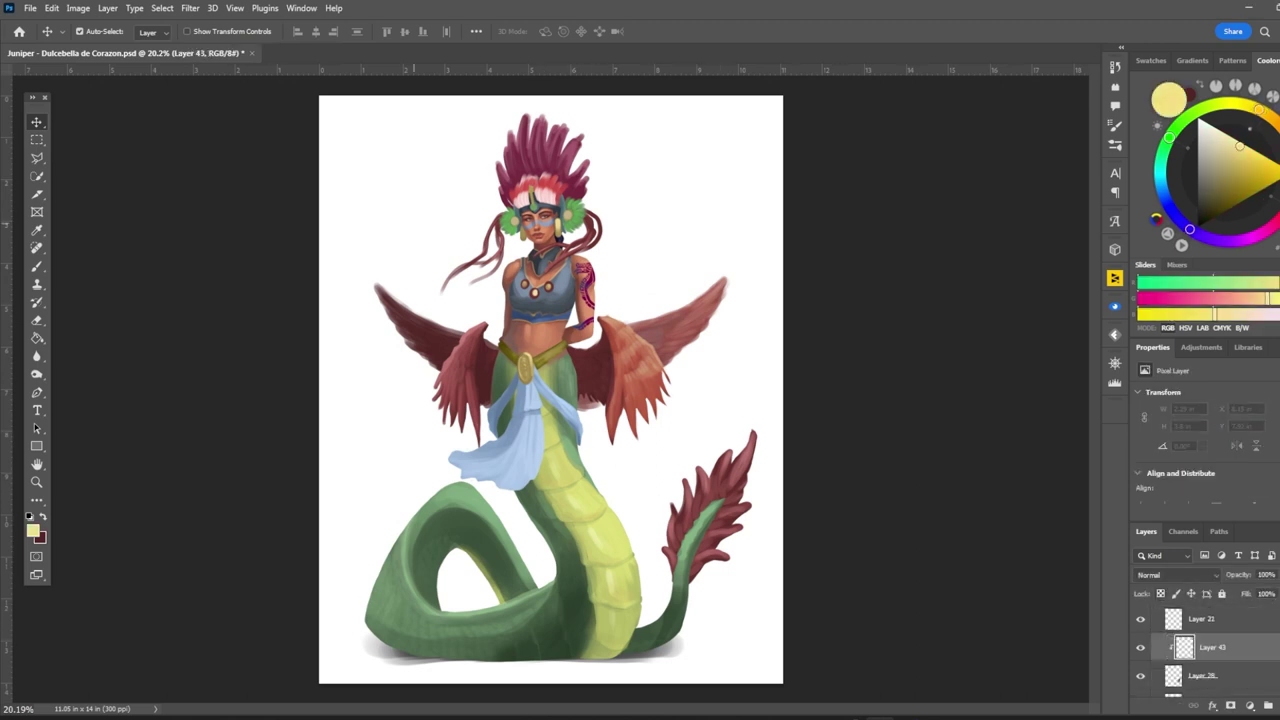
key(b)
drag(690, 515, 738, 440)
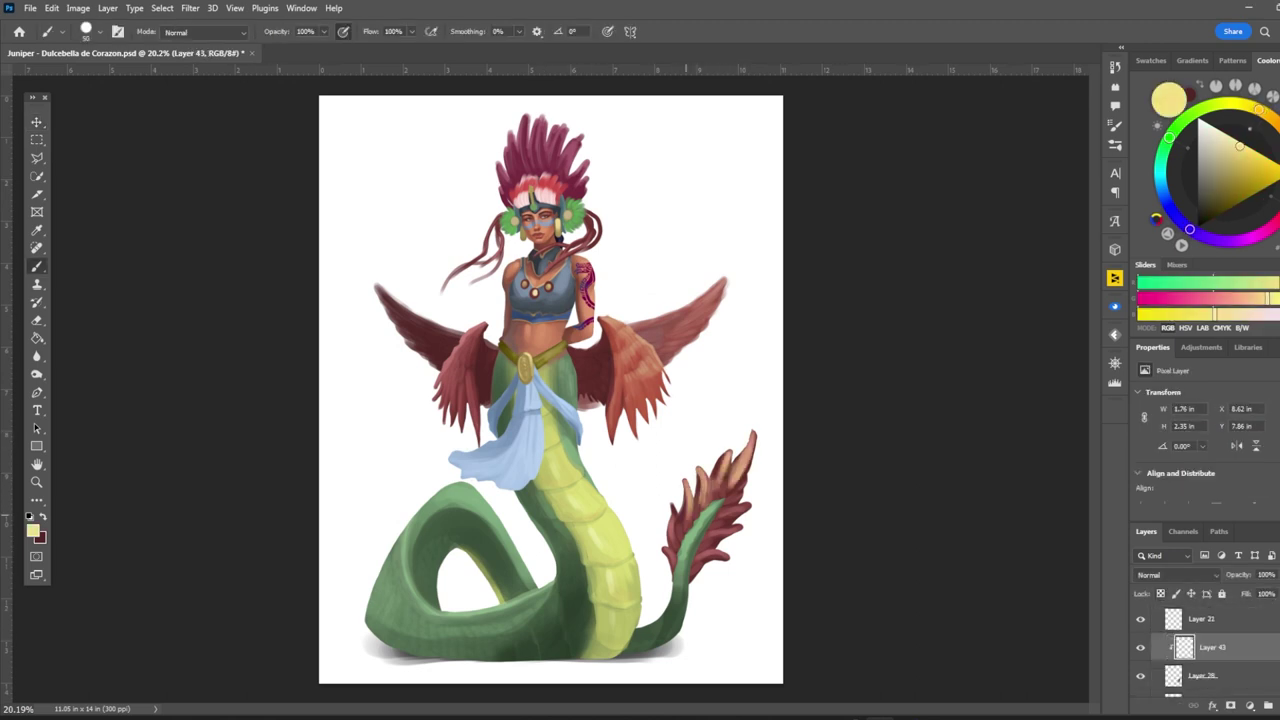
drag(712, 486, 726, 452)
drag(700, 556, 736, 508)
click(1178, 575)
key(Escape)
Step: Touch up the narrow blue sash strips on Layer 29 with a sampled blue and a larger brush
key(v)
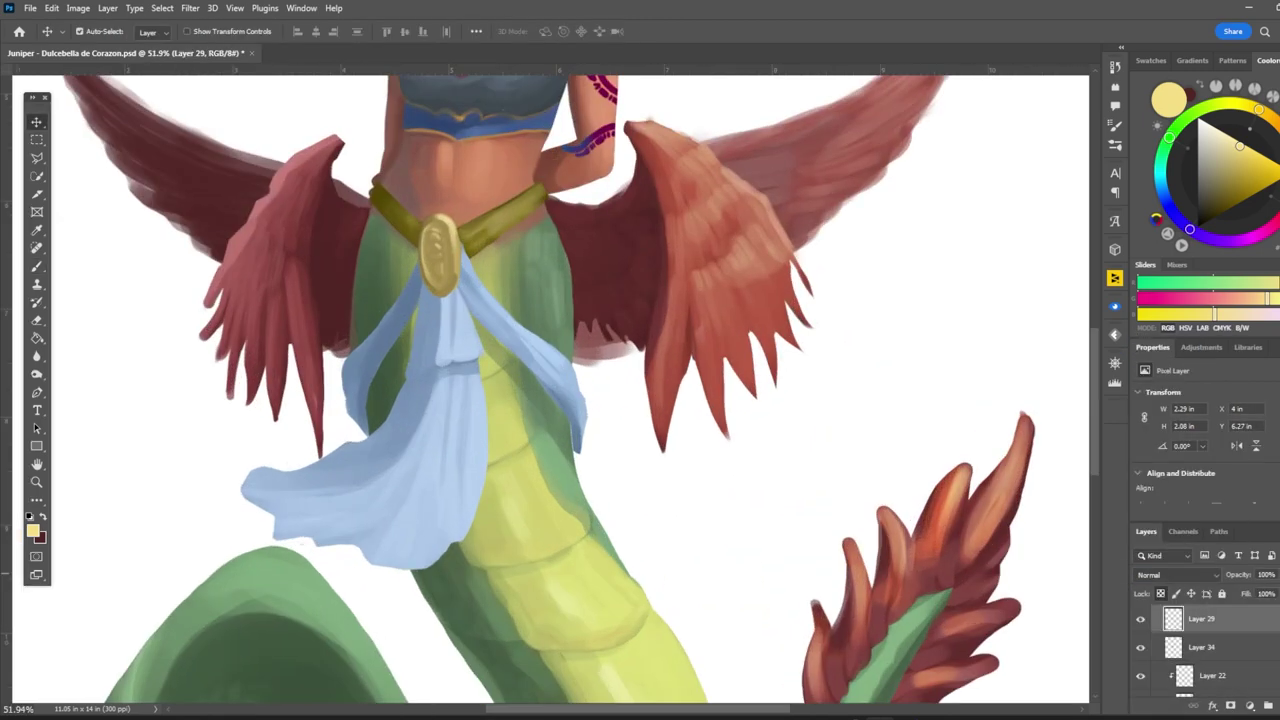
key(b)
key(bracketright)
key(bracketright)
scroll(550, 390, down, 5)
key(v)
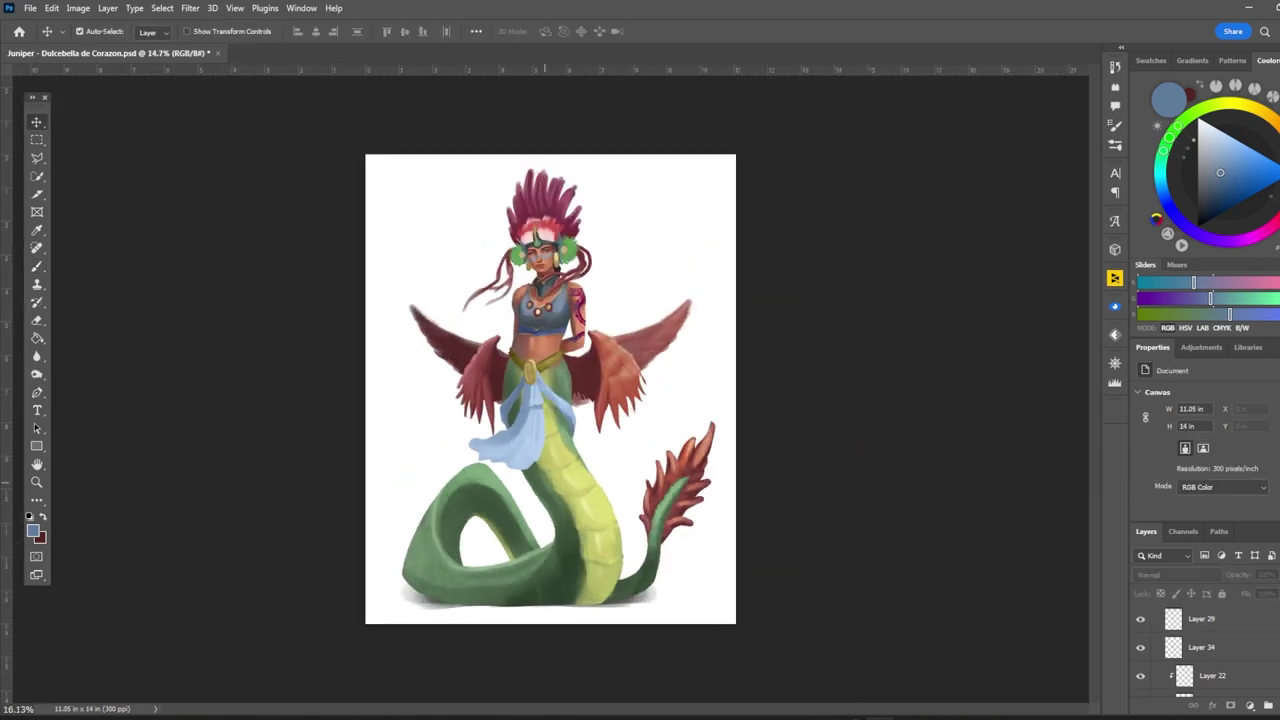
key(alt+i)
key(j)
key(h)
key(shift+Down)
key(shift+Down)
key(shift+Down)
key(shift+Down)
key(shift+Down)
key(Down)
key(Down)
key(Escape)
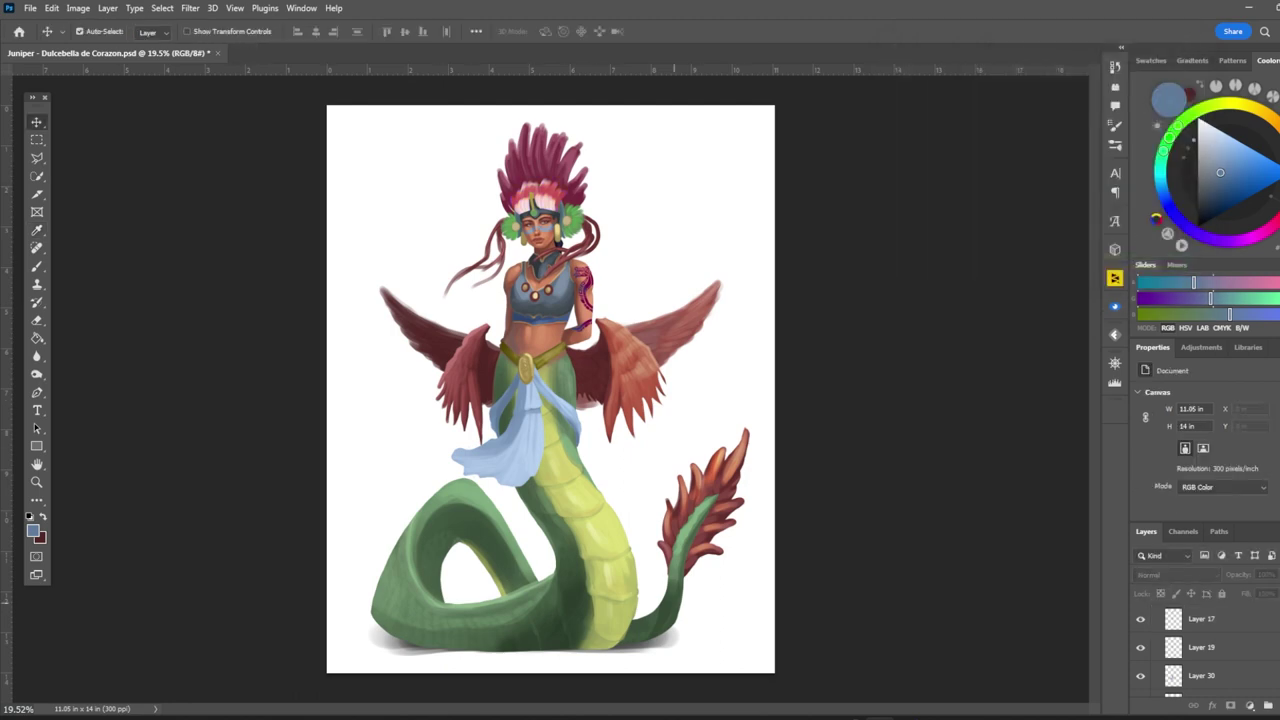
Step: Repaint the smaller pink folded wing's lower feathers on Layer 32 with sampled muted reds
scroll(550, 390, up, 3)
key(b)
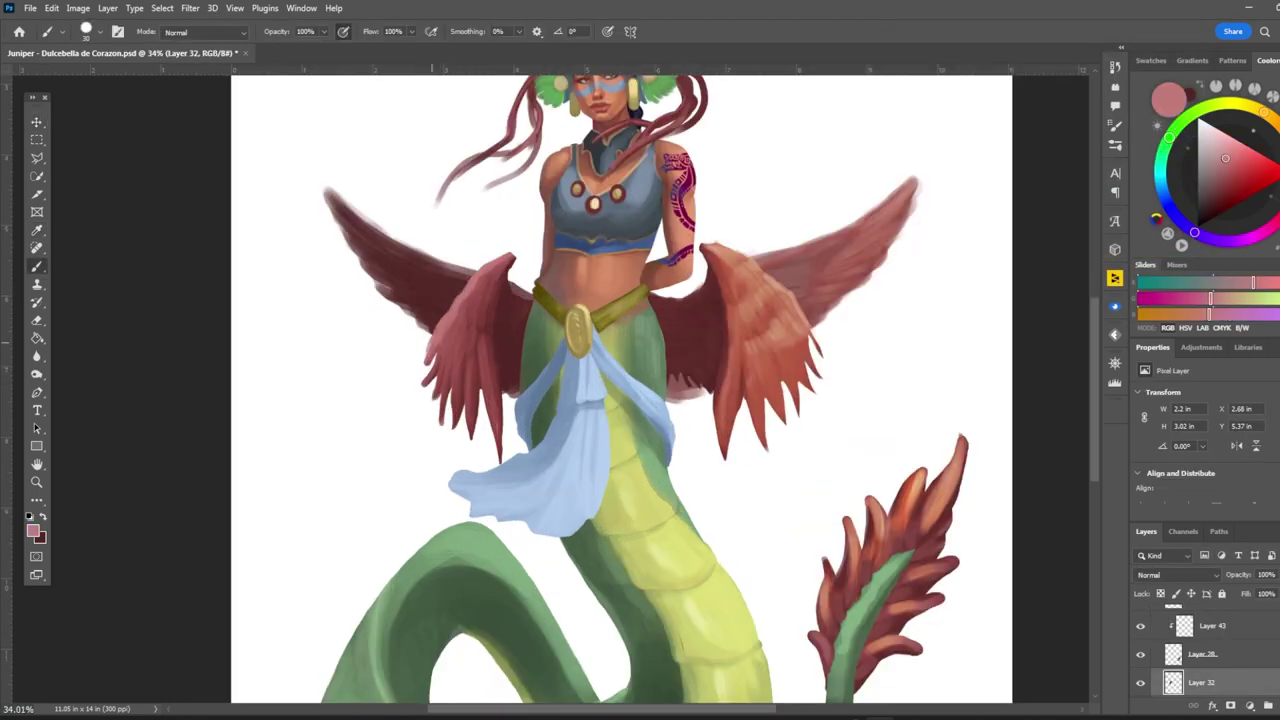
alt+click(448, 338)
scroll(390, 299, up, 2)
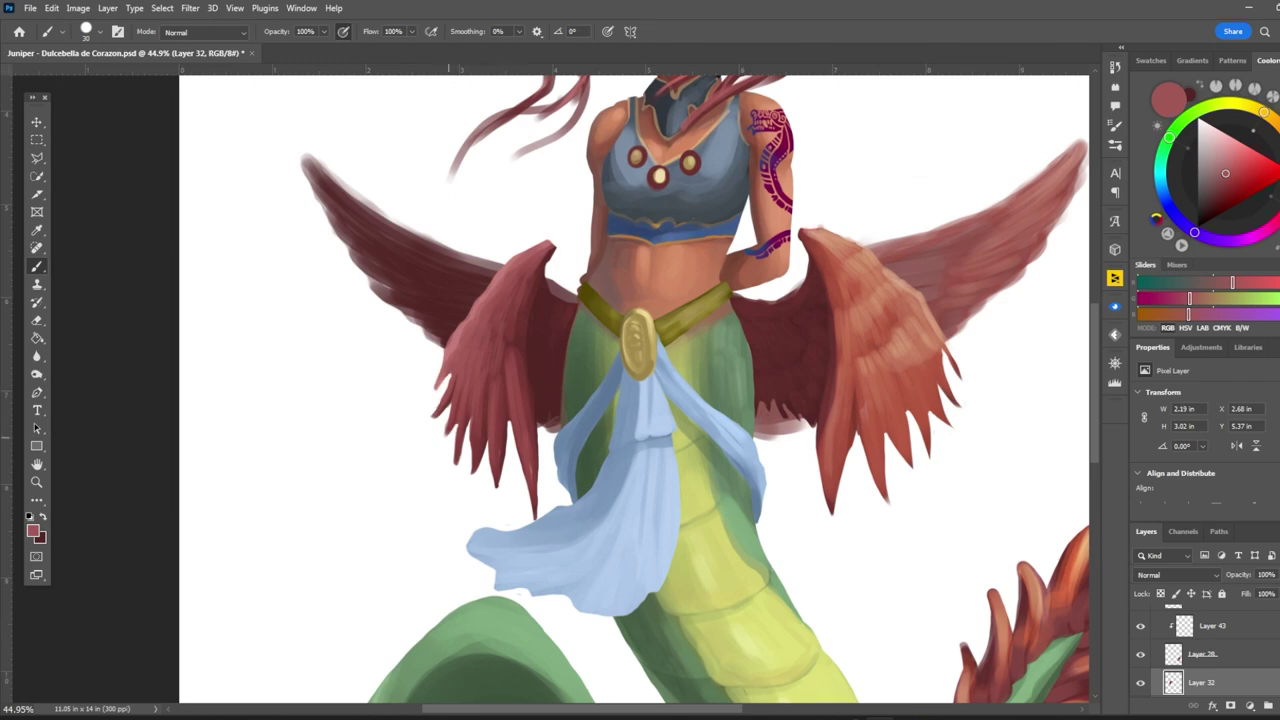
alt+click(460, 425)
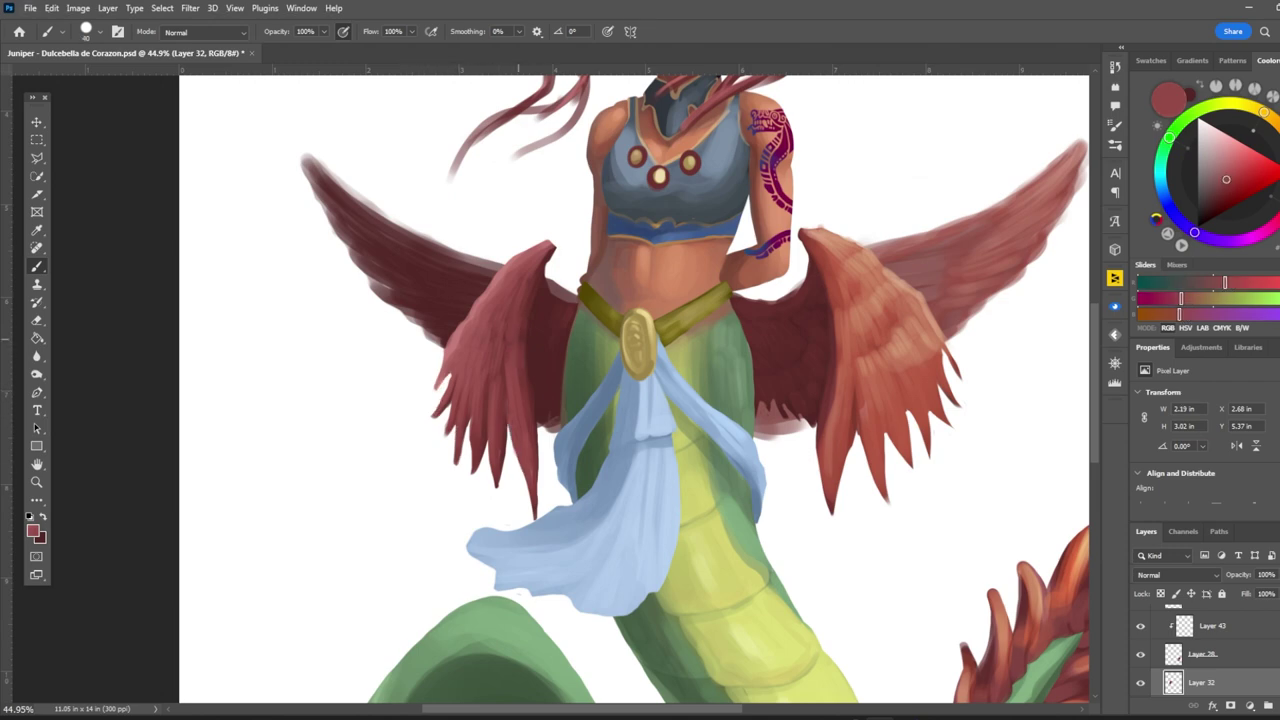
scroll(515, 440, down, 3)
scroll(515, 440, up, 2)
scroll(480, 436, down, 3)
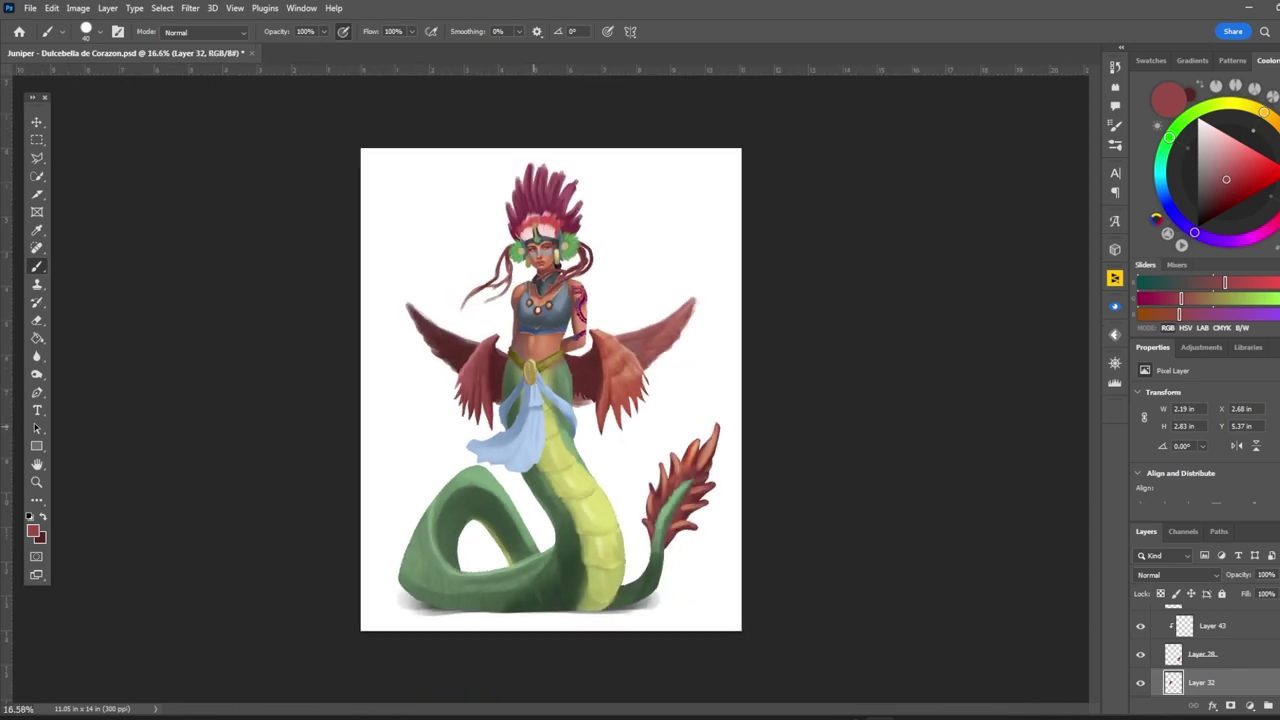
Step: Select the headdress feathers' Layer 33, then brush reddish shading across the midriff below the top on new Layer 44
key(v)
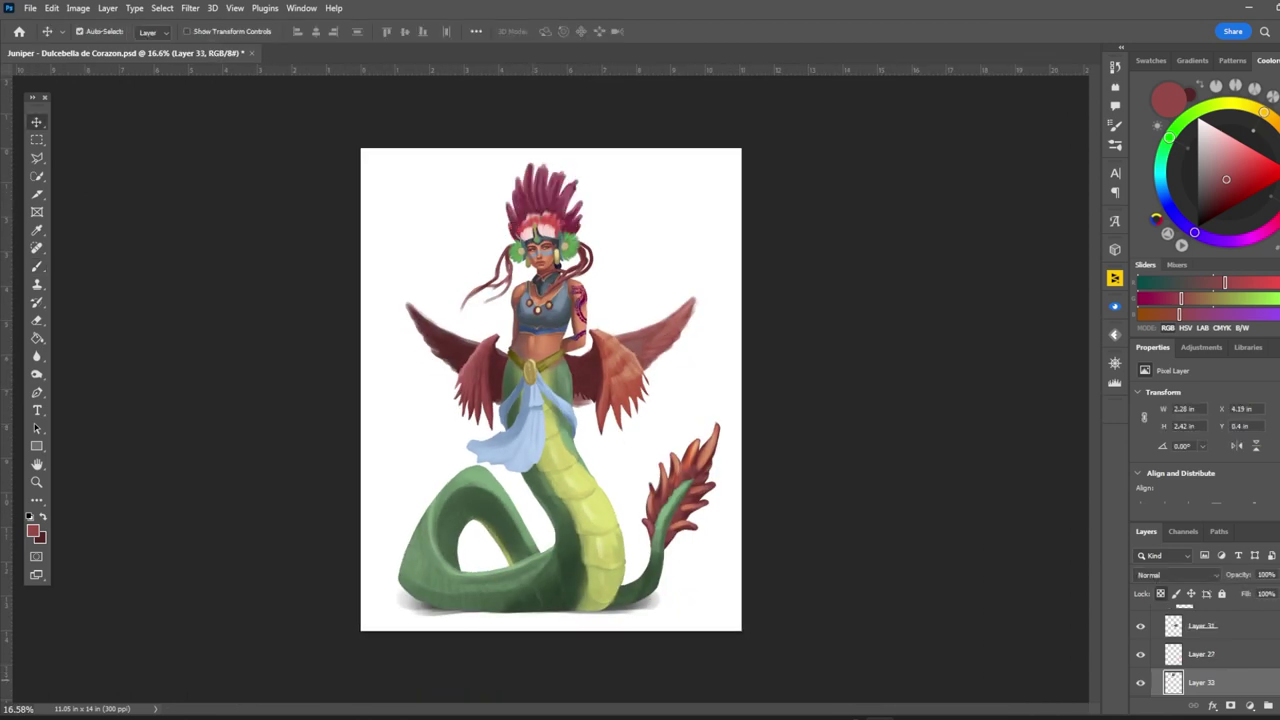
click(545, 240)
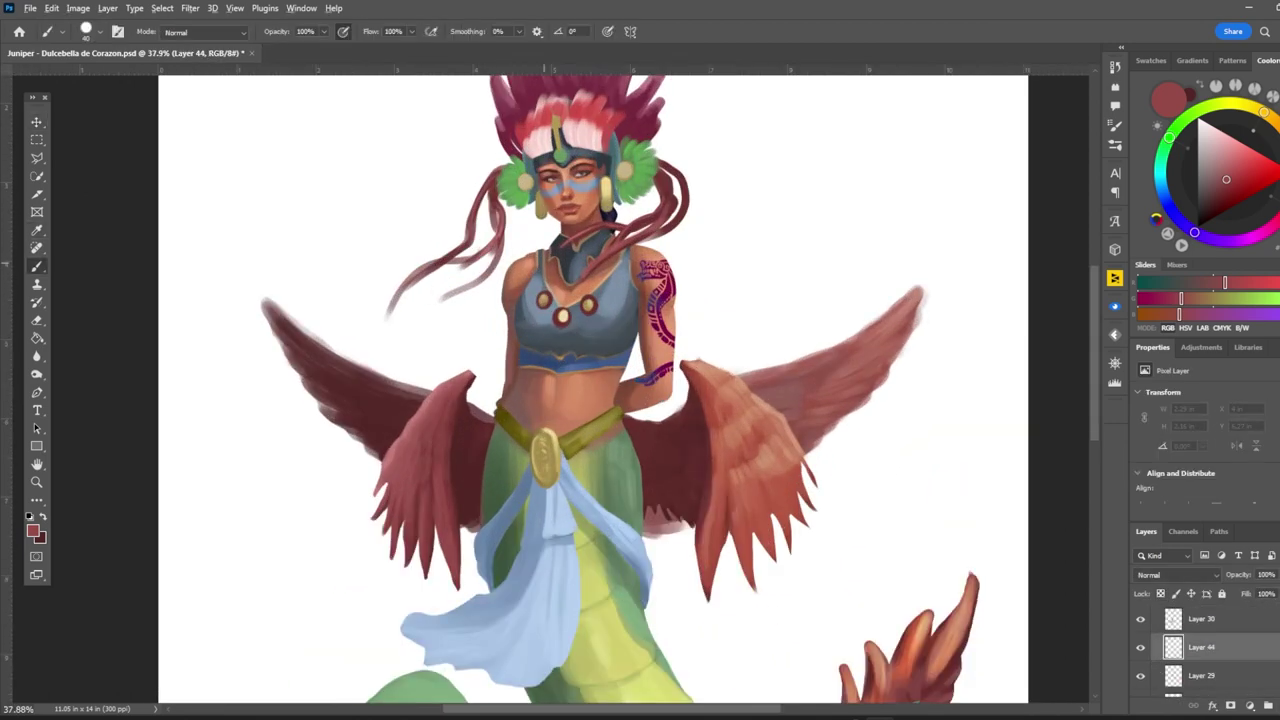
drag(595, 385, 530, 382)
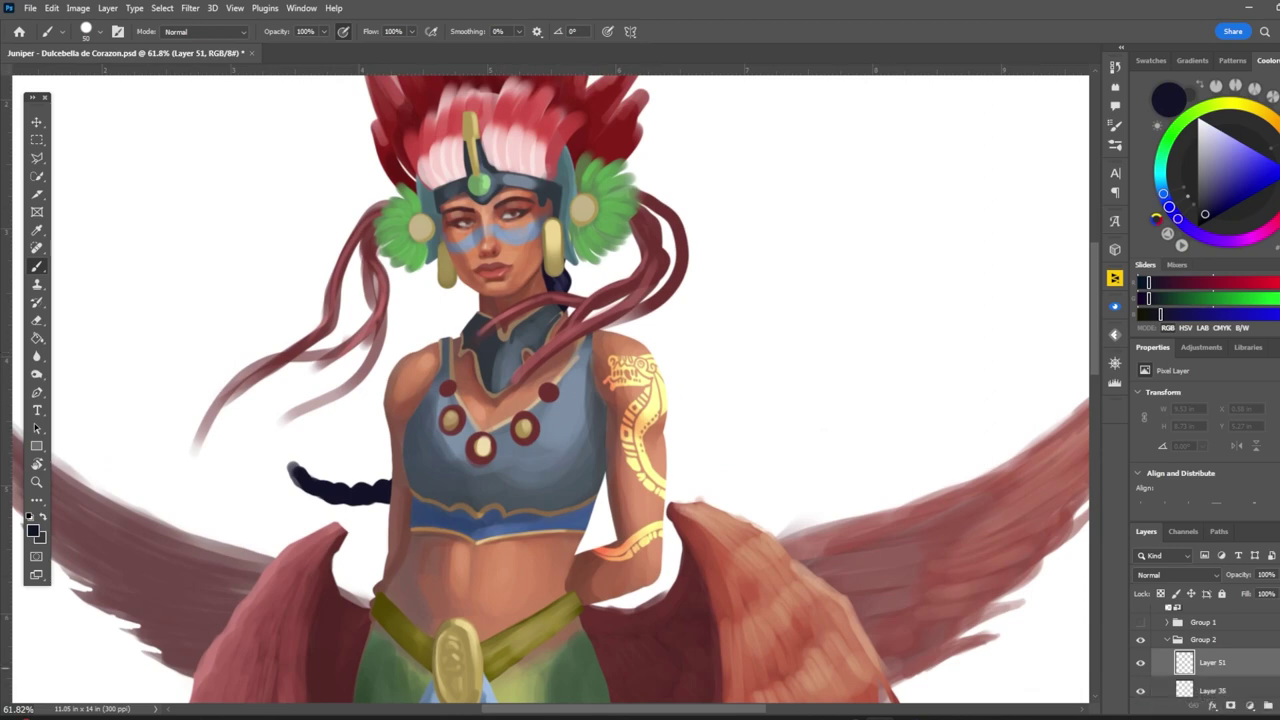
Step: Paint two dark-navy braids hanging from the neck over the blue top on Layer 51, varying the dark blue
drag(458, 330, 422, 446)
drag(568, 308, 588, 438)
click(1208, 203)
drag(576, 354, 586, 430)
scroll(550, 390, down, 3)
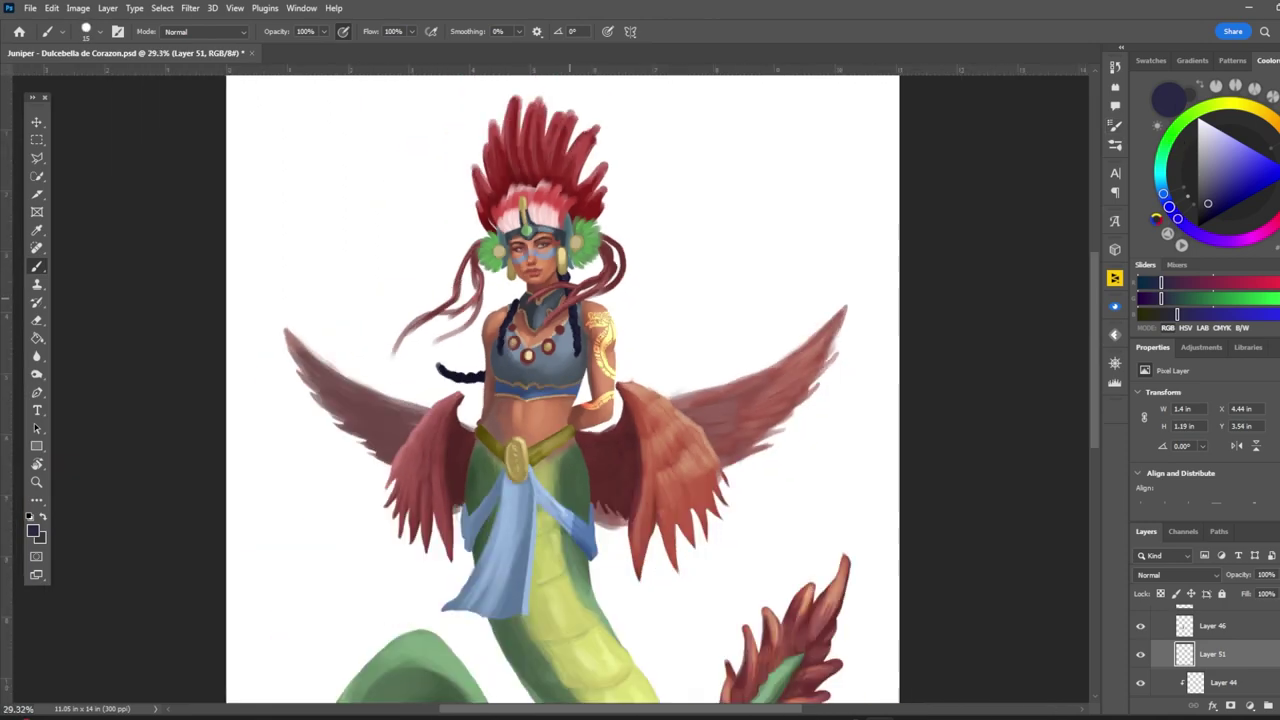
Step: Extend the tops of both navy braids upward beside the jaw on Layer 51
scroll(550, 390, up, 4)
drag(461, 278, 462, 327)
drag(552, 345, 560, 314)
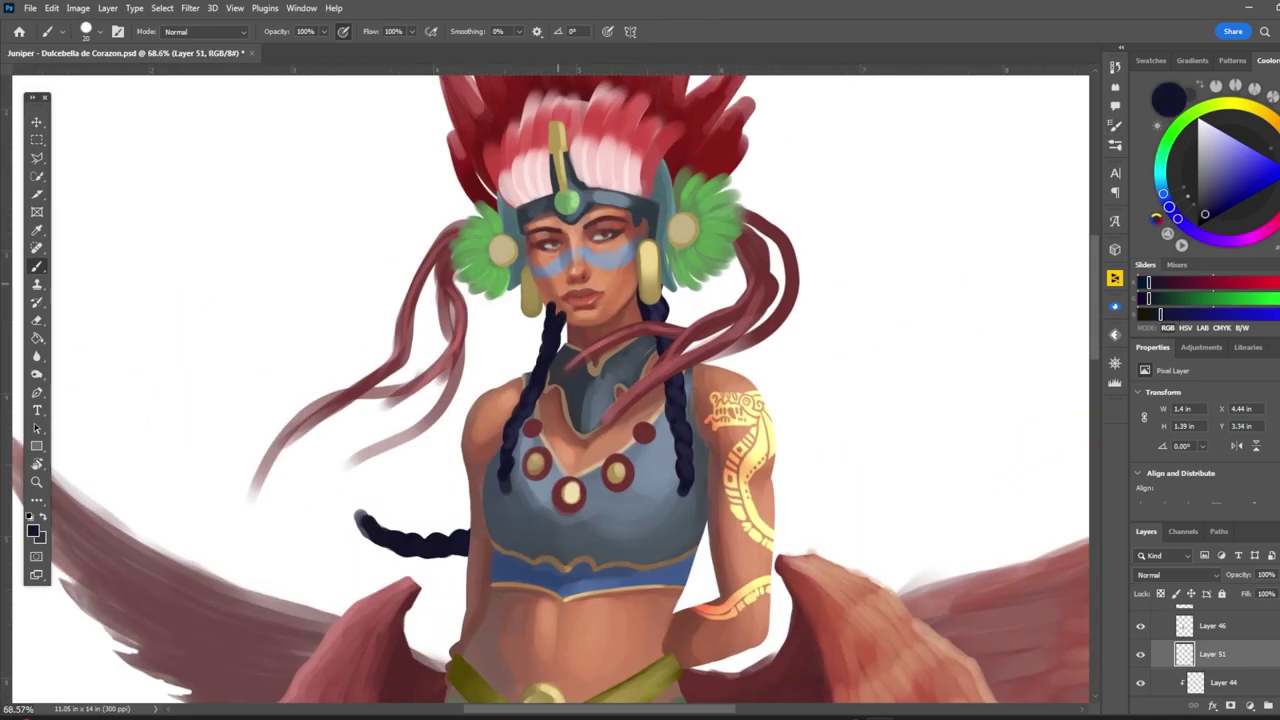
scroll(550, 390, down, 4)
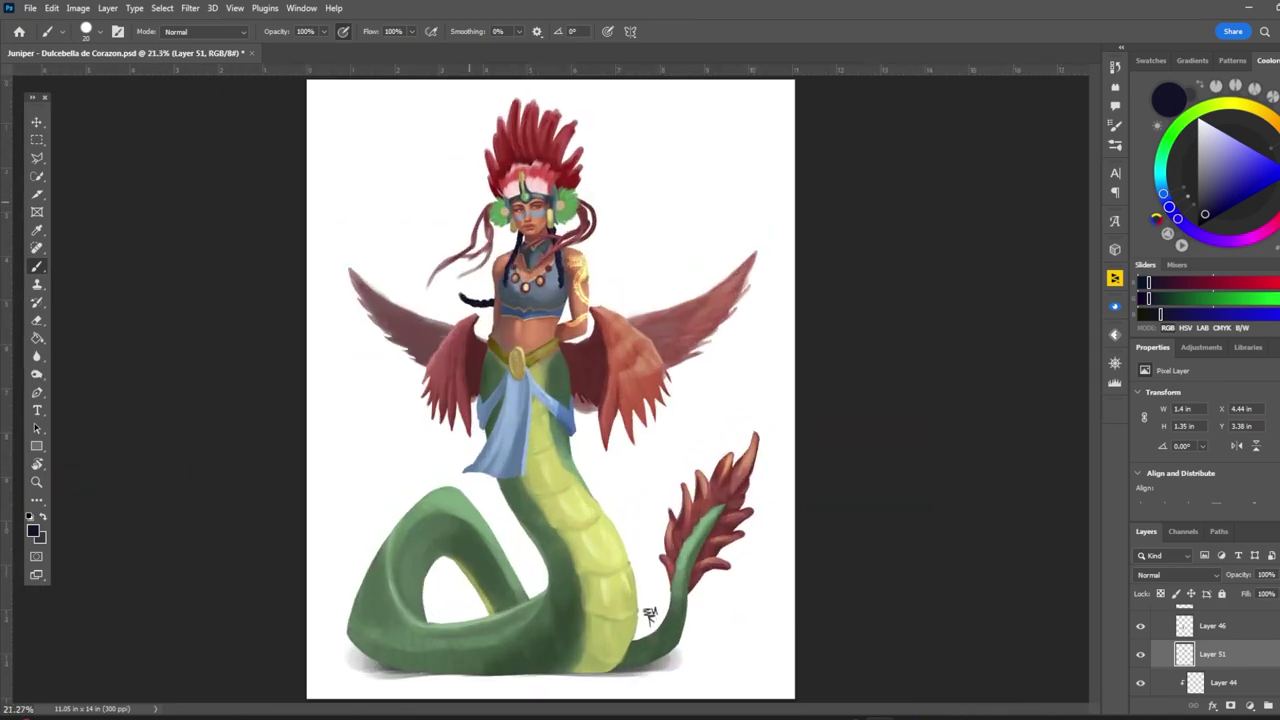
Step: Thicken the hair behind the large earring and shade the braid strands on Layer 51 with sampled dark blues
scroll(550, 390, up, 5)
scroll(550, 390, up, 1)
drag(606, 318, 610, 268)
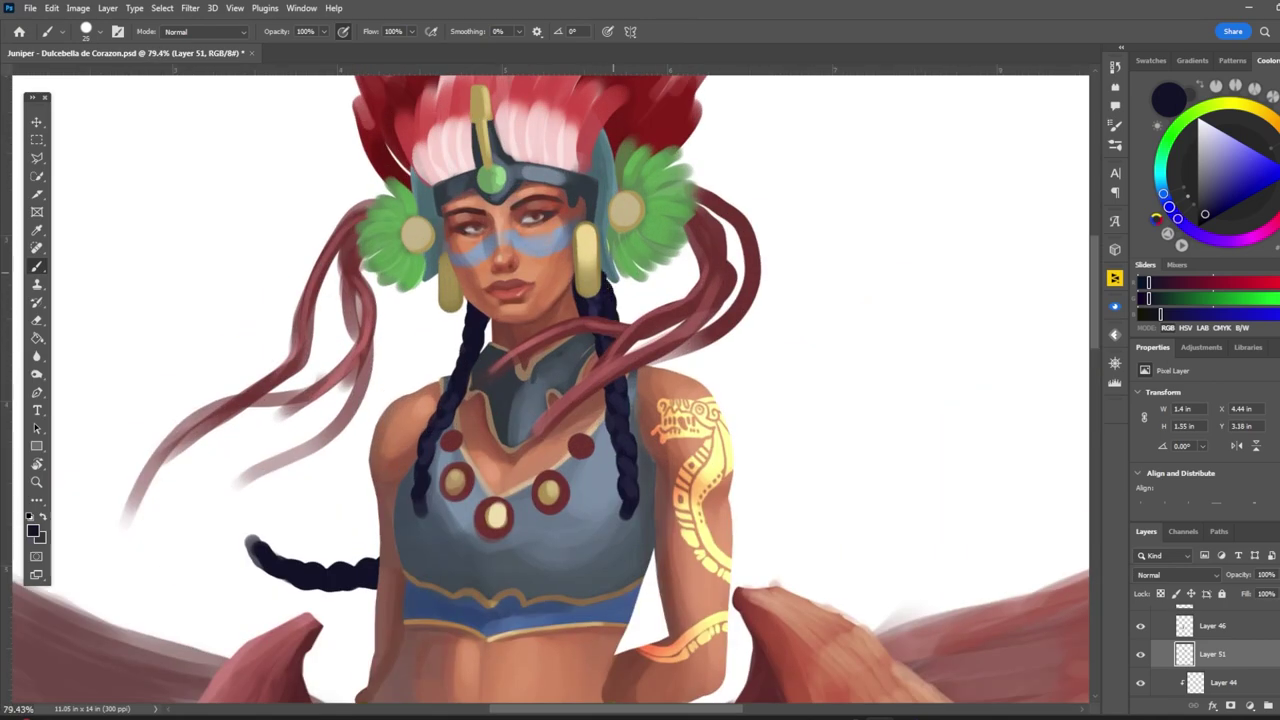
alt+click(606, 297)
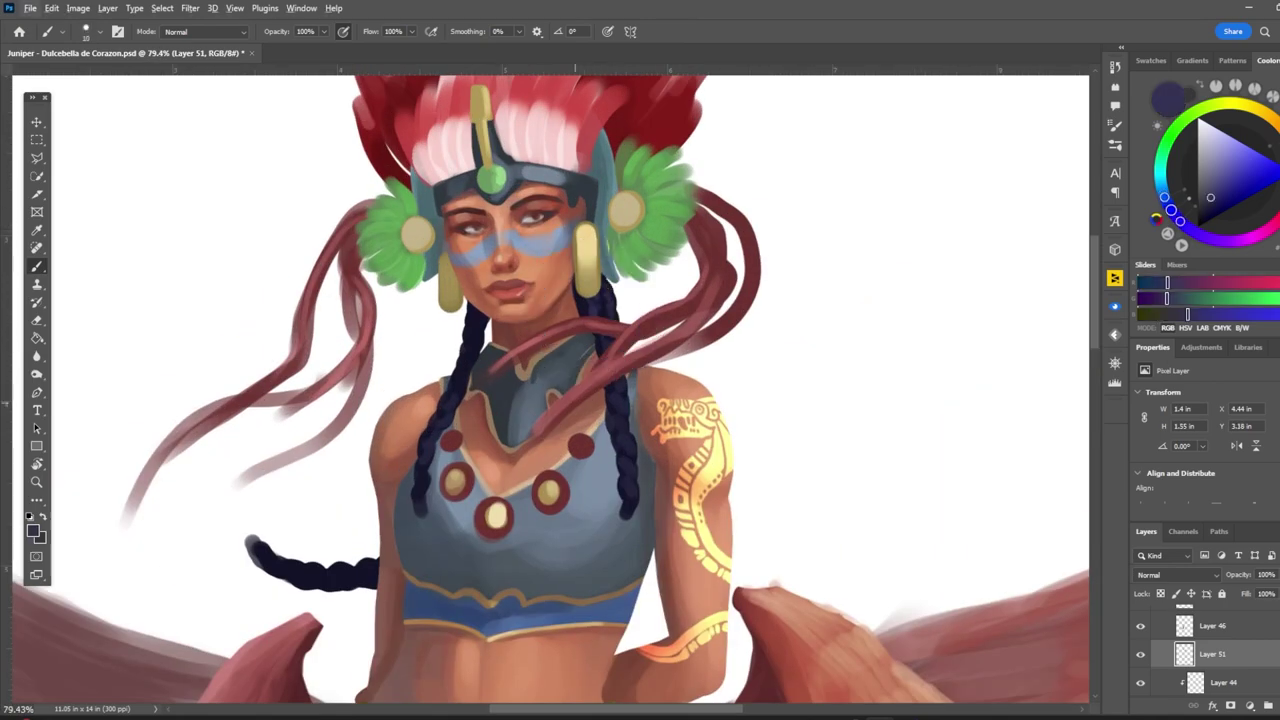
alt+click(594, 310)
alt+click(461, 360)
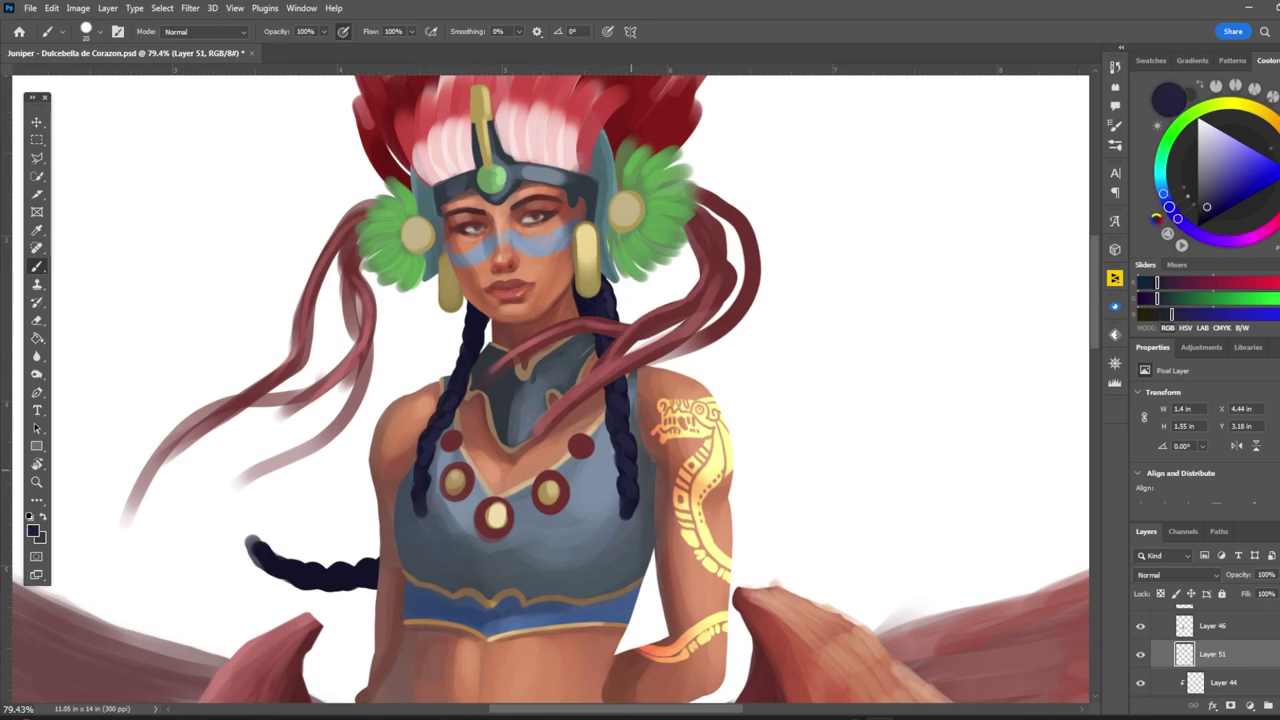
Step: Paint gold bands near the ends of both front braids on new Layer 52 using sampled golds
key(ctrl+0)
scroll(700, 400, up, 5)
key(ctrl+shift+alt+n)
alt+click(722, 367)
drag(652, 456, 670, 461)
drag(376, 466, 392, 460)
alt+click(667, 458)
drag(652, 458, 680, 466)
drag(394, 468, 400, 456)
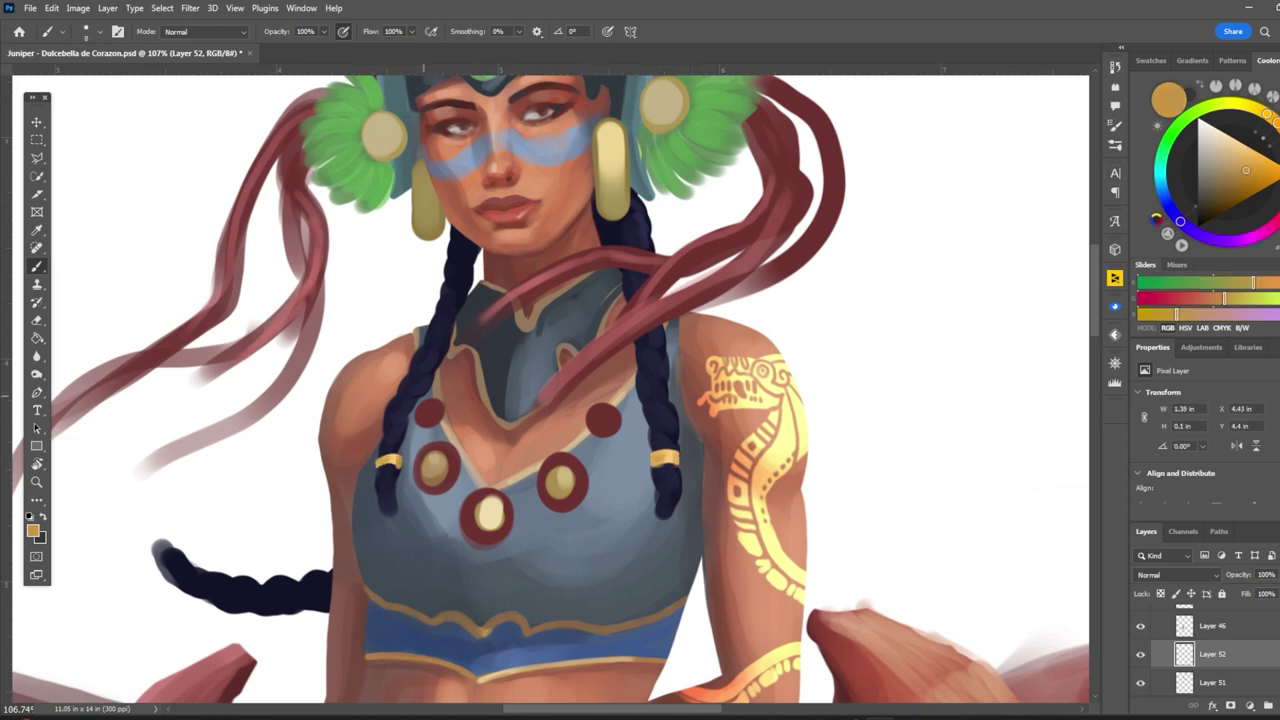
Step: Shade the shoulder and blue top around the braid on Layer 11 with sampled colours and a small brush
scroll(550, 390, down, 10)
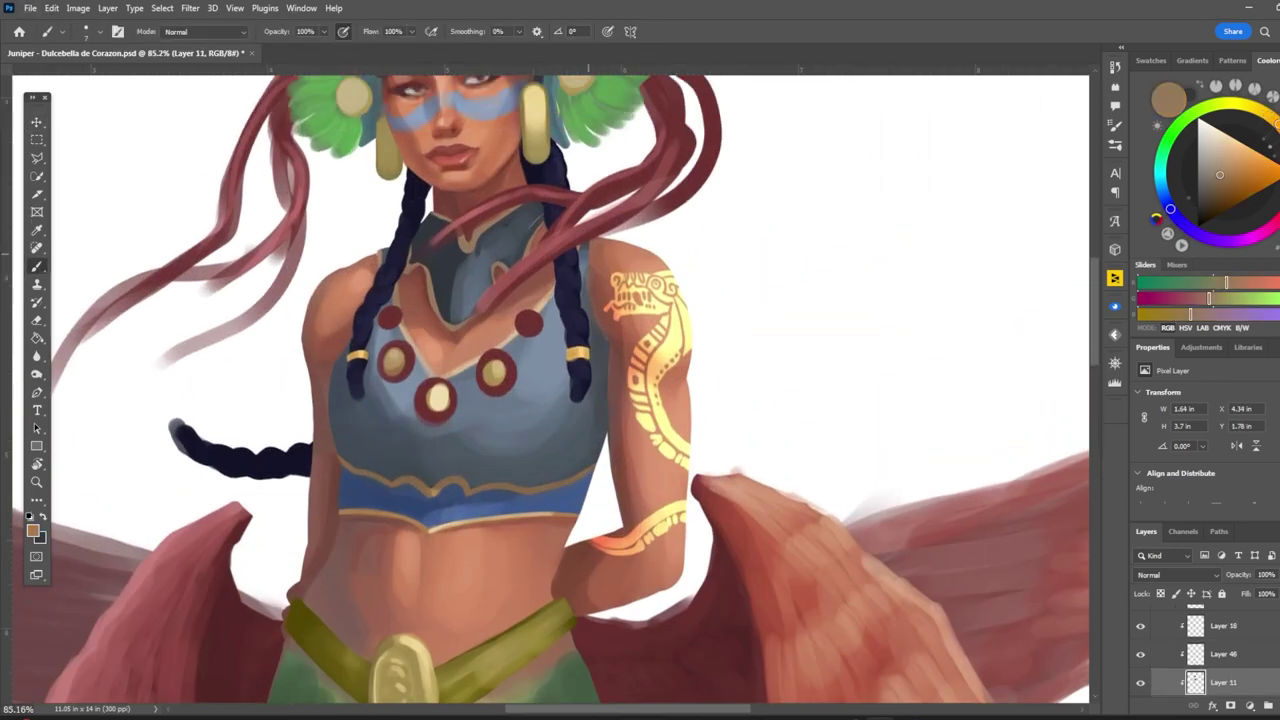
alt+click(601, 338)
alt+click(541, 305)
drag(586, 248, 590, 316)
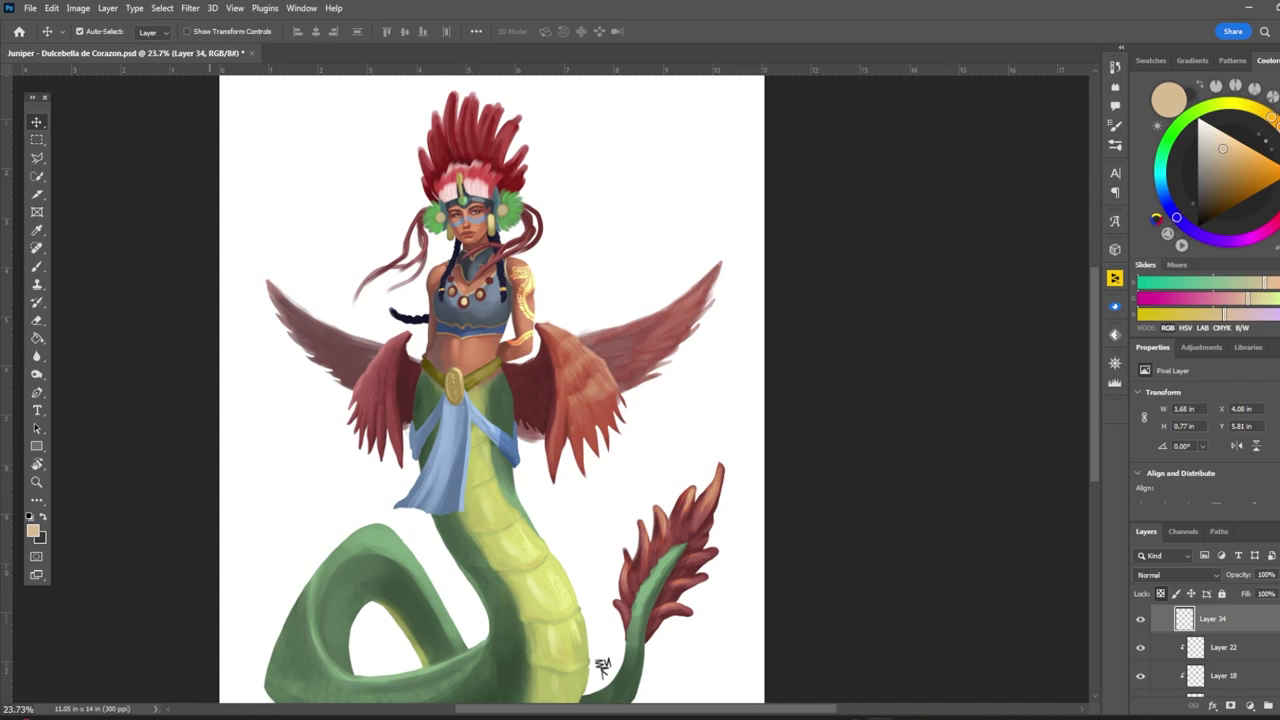
Step: Adjust the belt on Layer 34 with Hue/Saturation, setting hue to +20 and saturation to -33
key(alt+i)
key(j)
key(h)
key(Up)
key(Up)
key(Up)
key(Up)
key(Up)
key(Up)
key(Up)
key(Up)
key(Up)
key(Up)
key(Up)
key(Up)
key(Up)
key(Up)
key(Up)
key(Up)
key(Up)
key(Up)
key(shift+Tab)
key(shift+Up)
key(shift+Up)
key(shift+Up)
key(shift+Up)
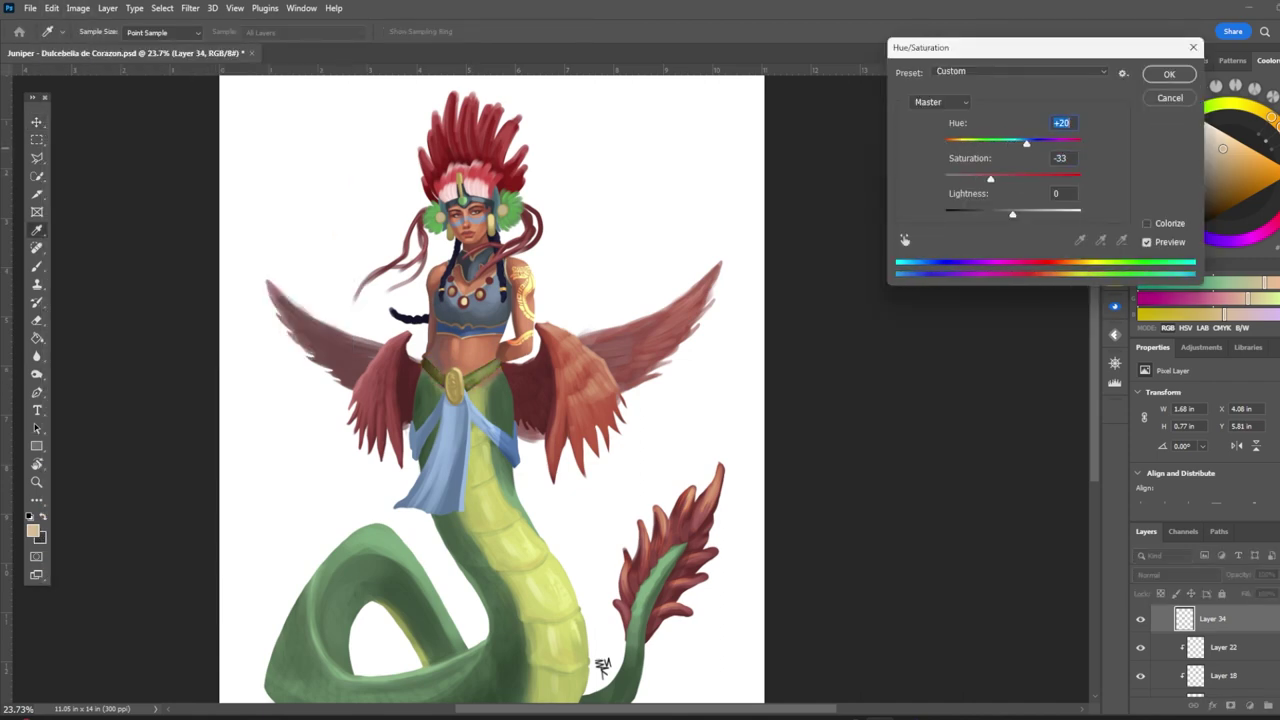
key(Return)
scroll(490, 390, down, 2)
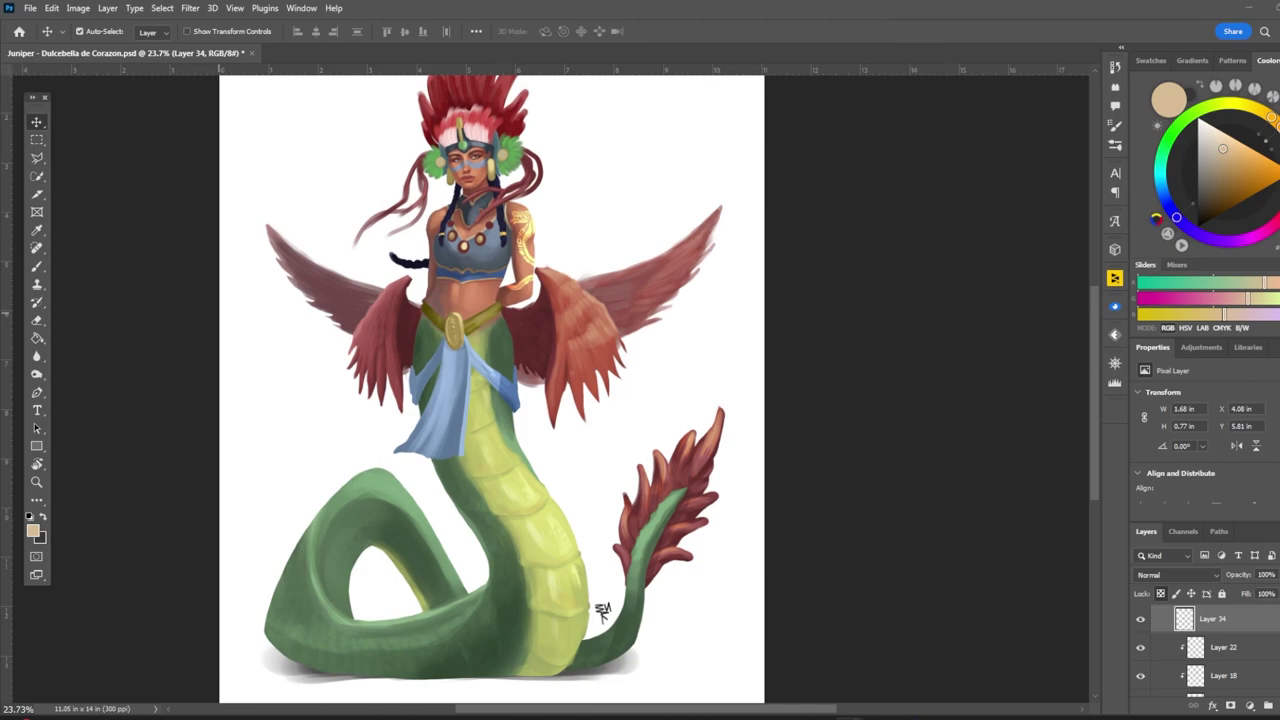
scroll(490, 390, up, 2)
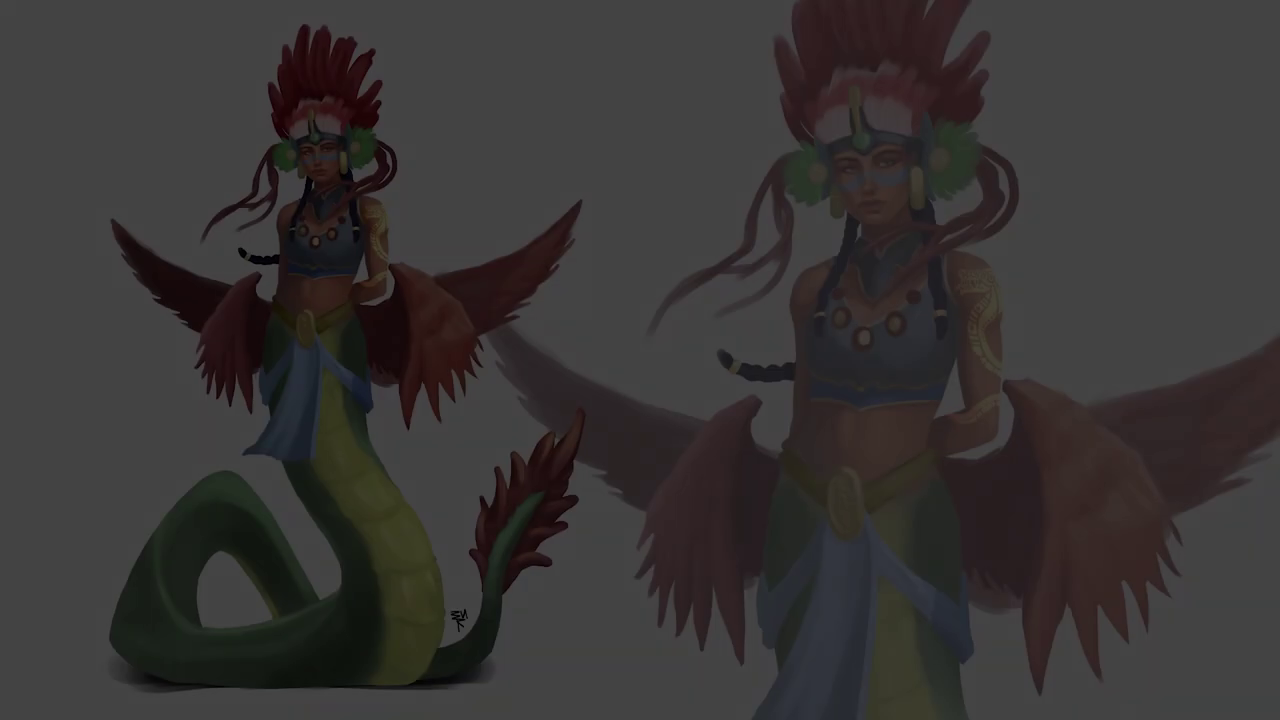